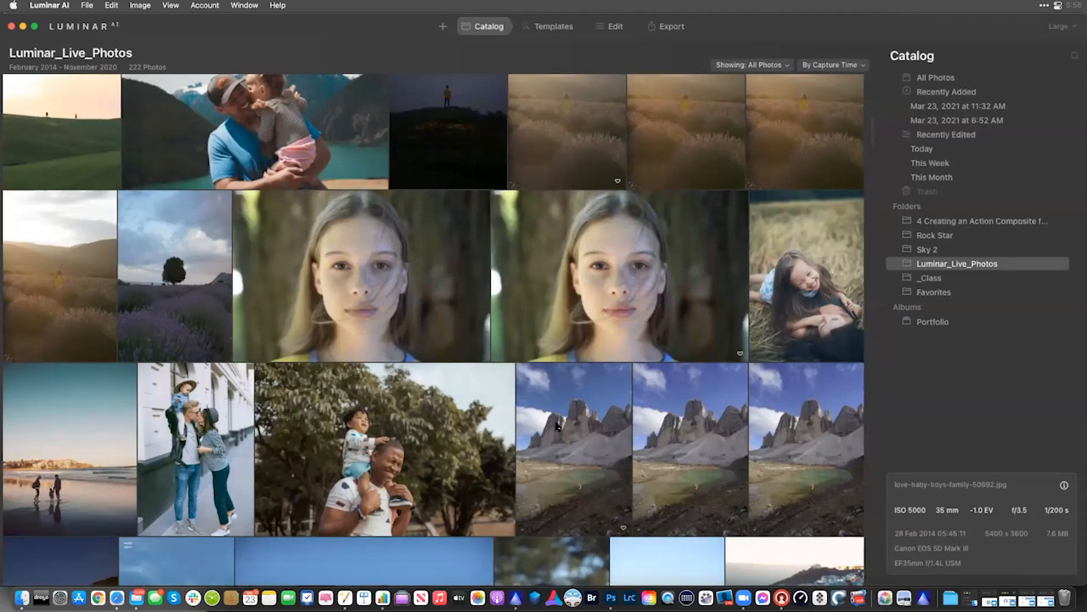
# Open the photo of the couple kissing with a baby on the man's shoulders and show the Big Screen template collection
pyautogui.scroll(-3, 557, 425)
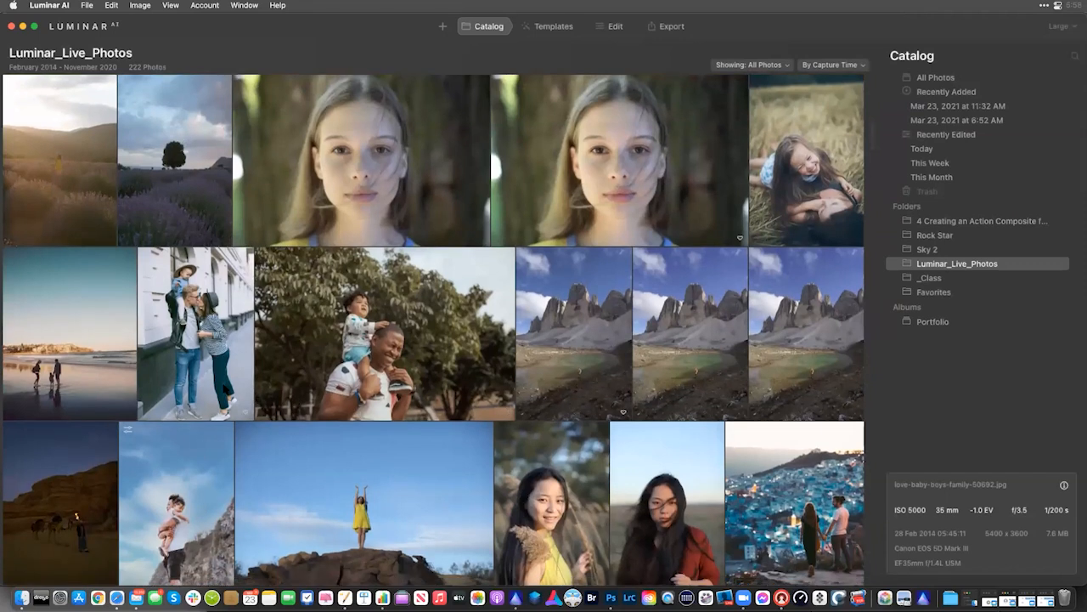
pyautogui.doubleClick(225, 388)
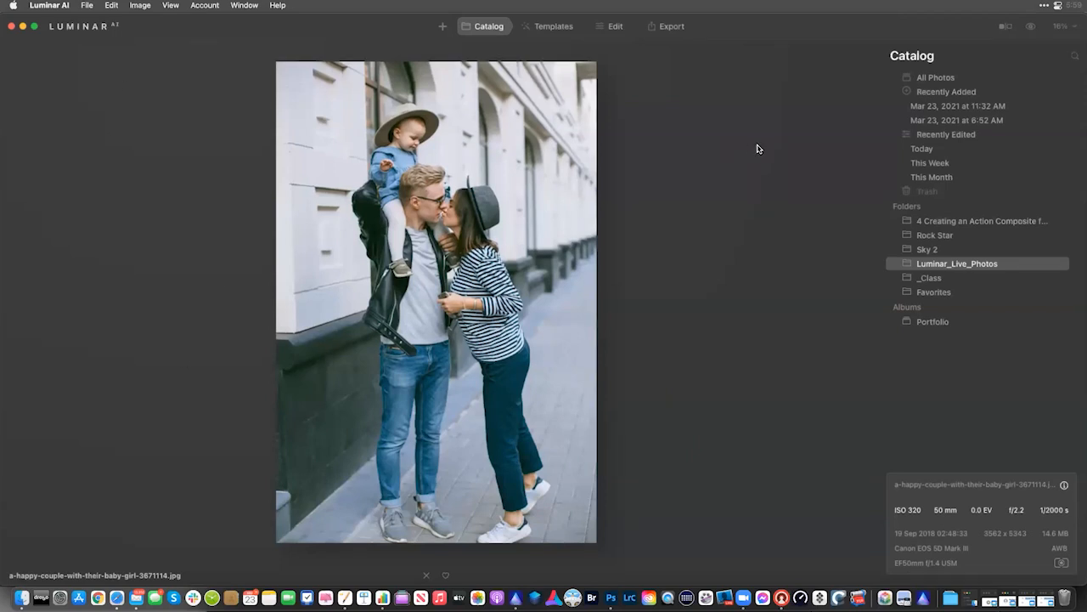
pyautogui.click(546, 29)
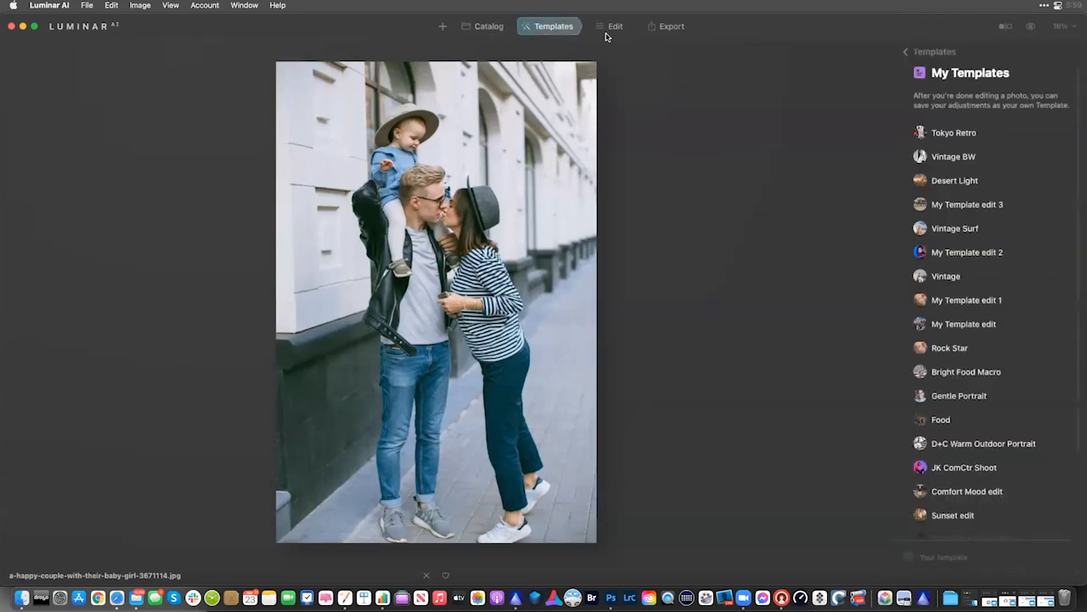
pyautogui.click(935, 53)
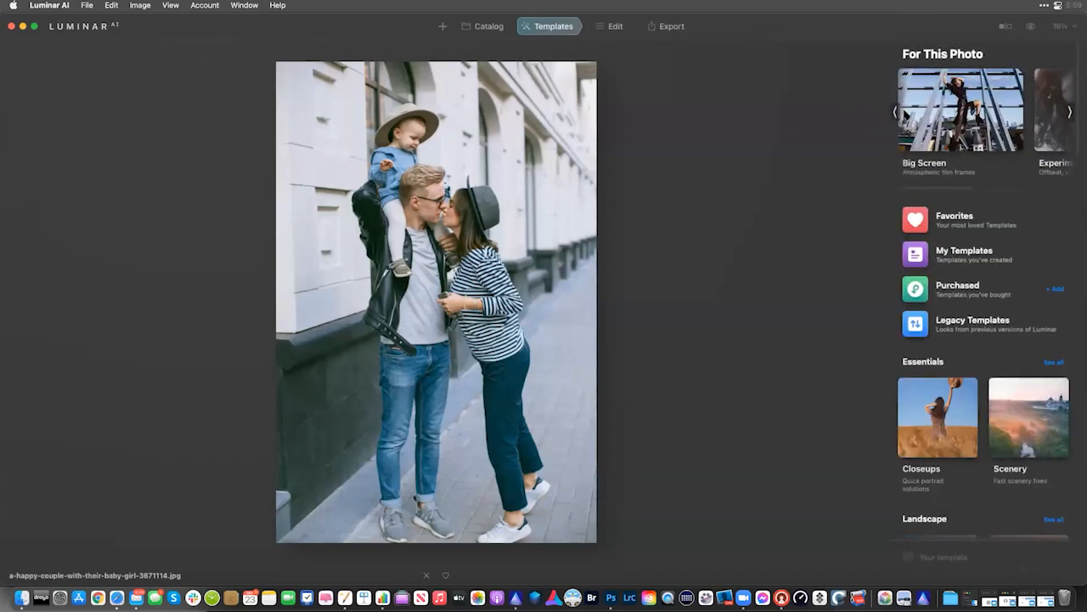
pyautogui.click(961, 108)
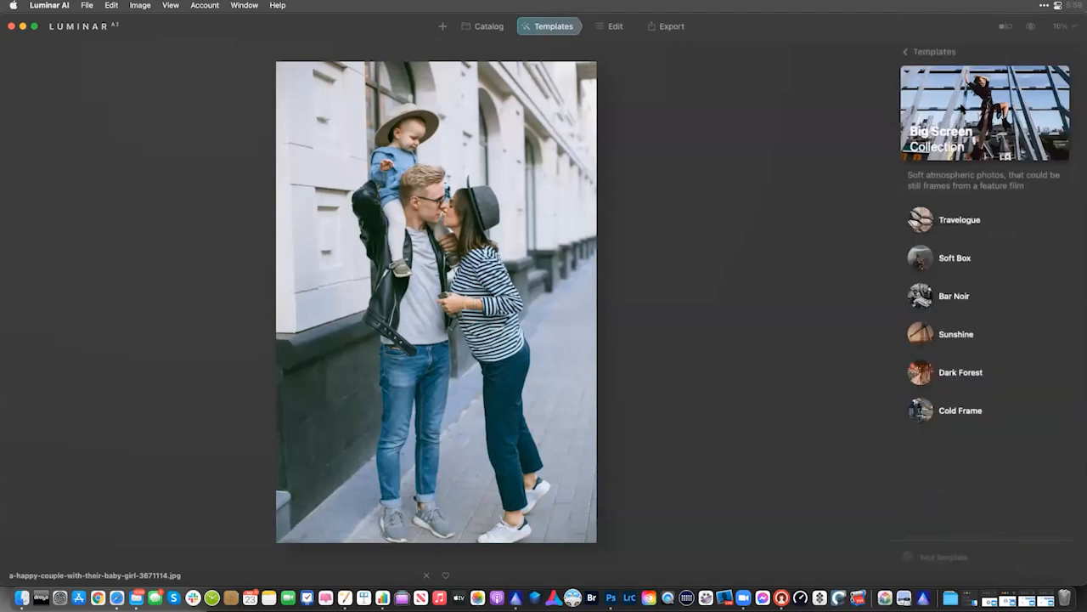
# Try the Soft Box and Bar Noir templates on the photo, and apply the Sunshine template
pyautogui.click(920, 262)
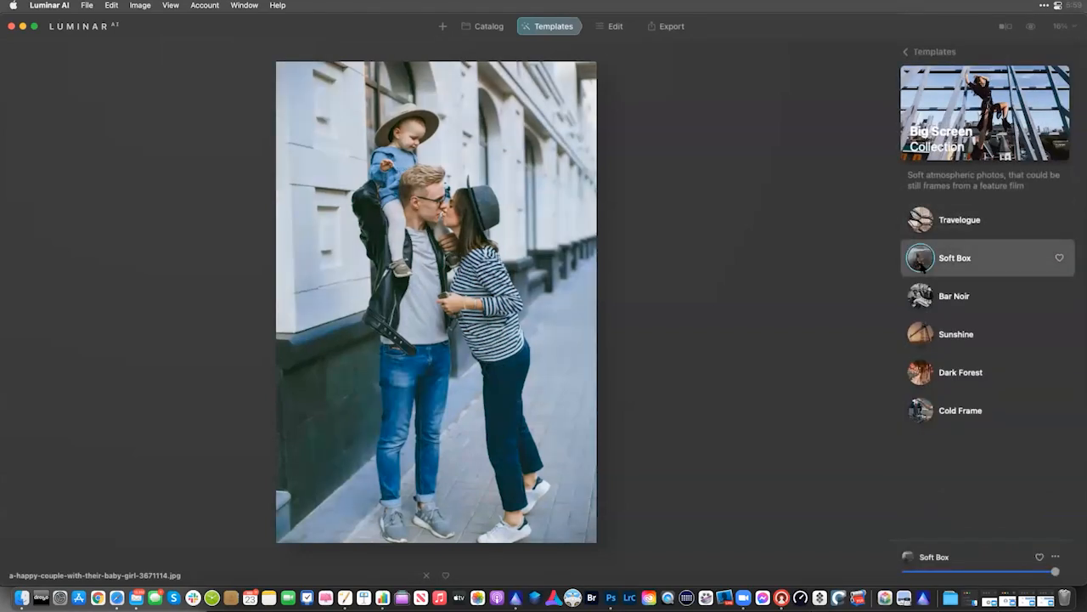
pyautogui.click(922, 299)
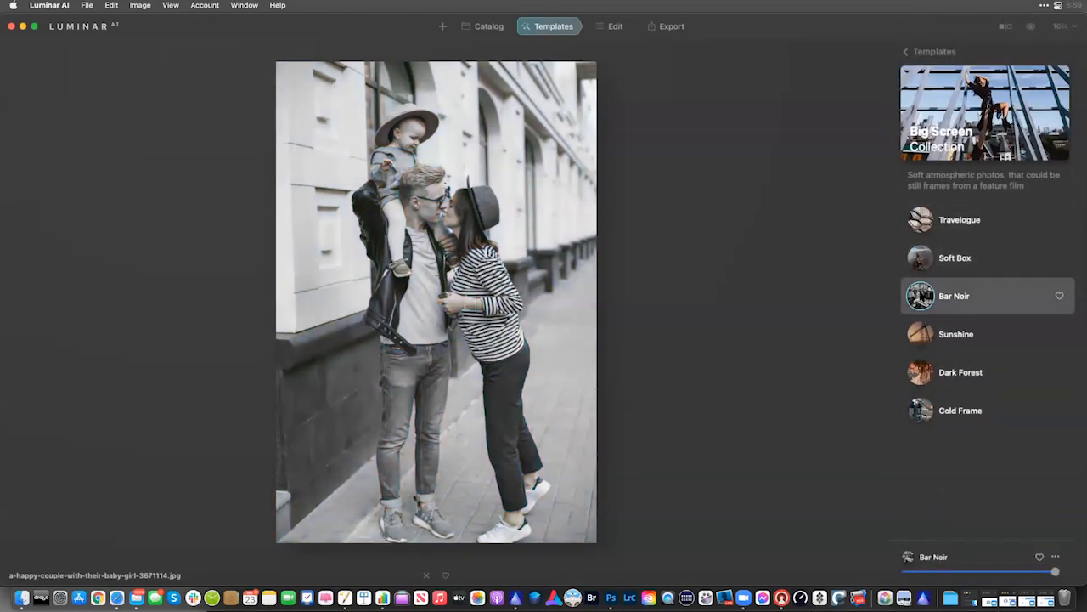
pyautogui.click(926, 336)
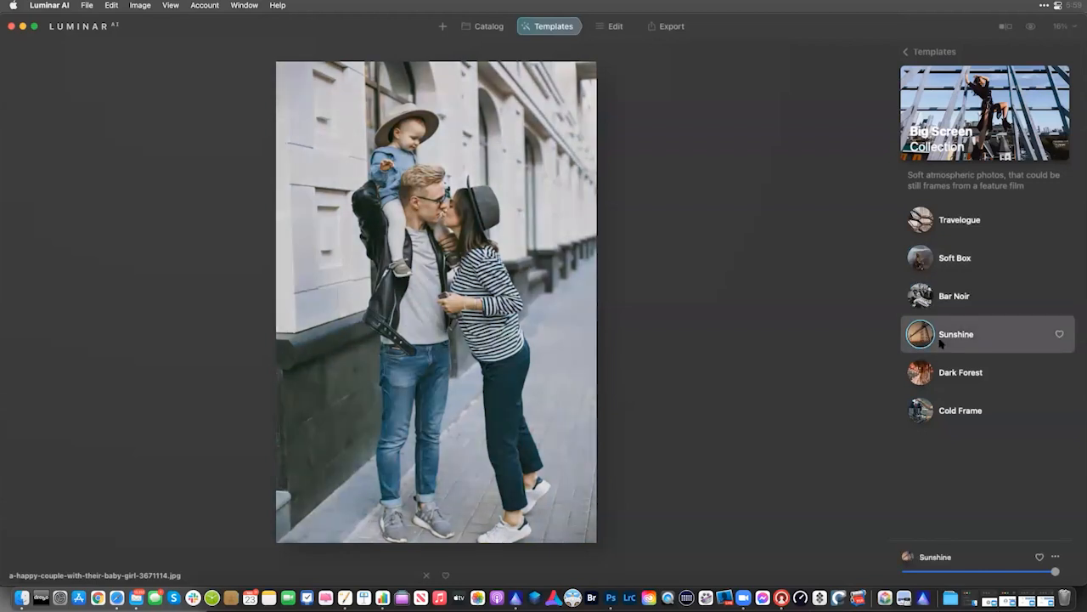
# Compare the photo before and after the Sunshine template with a split view, and by undoing and redoing the template
pyautogui.click(1007, 27)
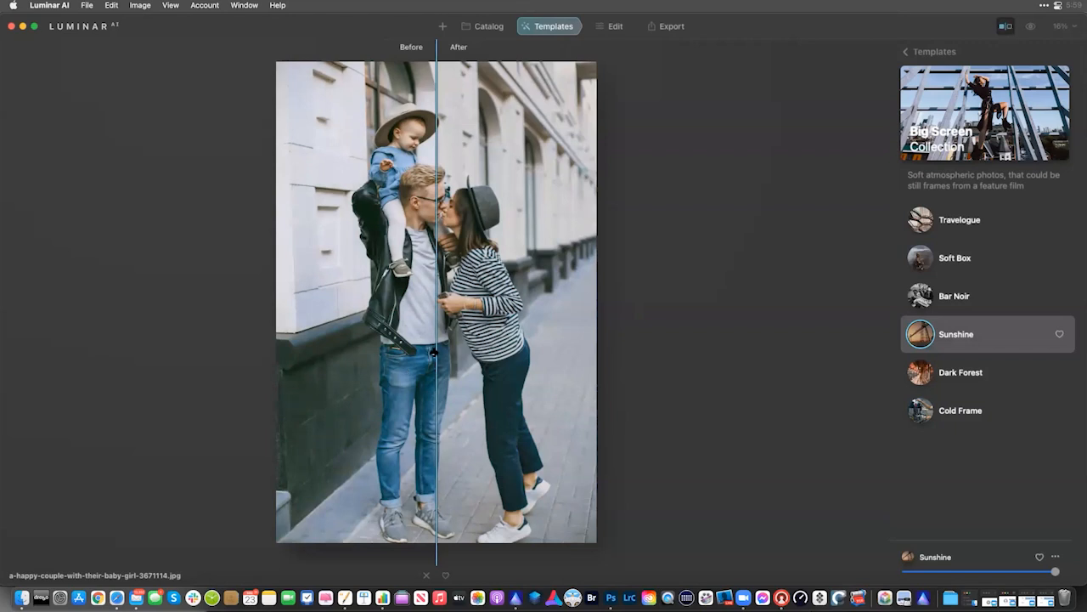
pyautogui.press('super+z')
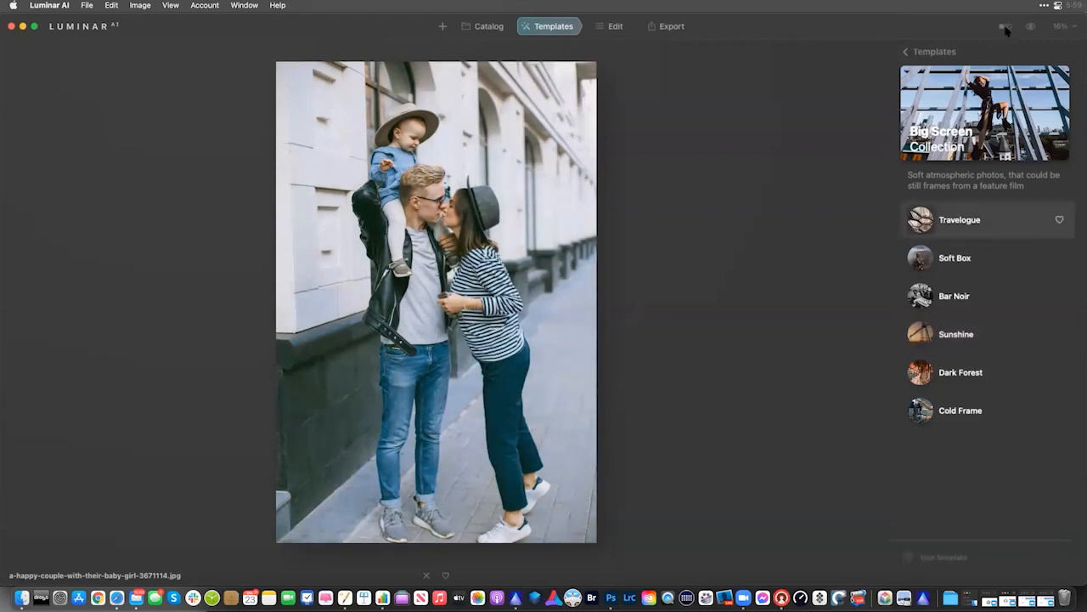
pyautogui.press('super+shift+z')
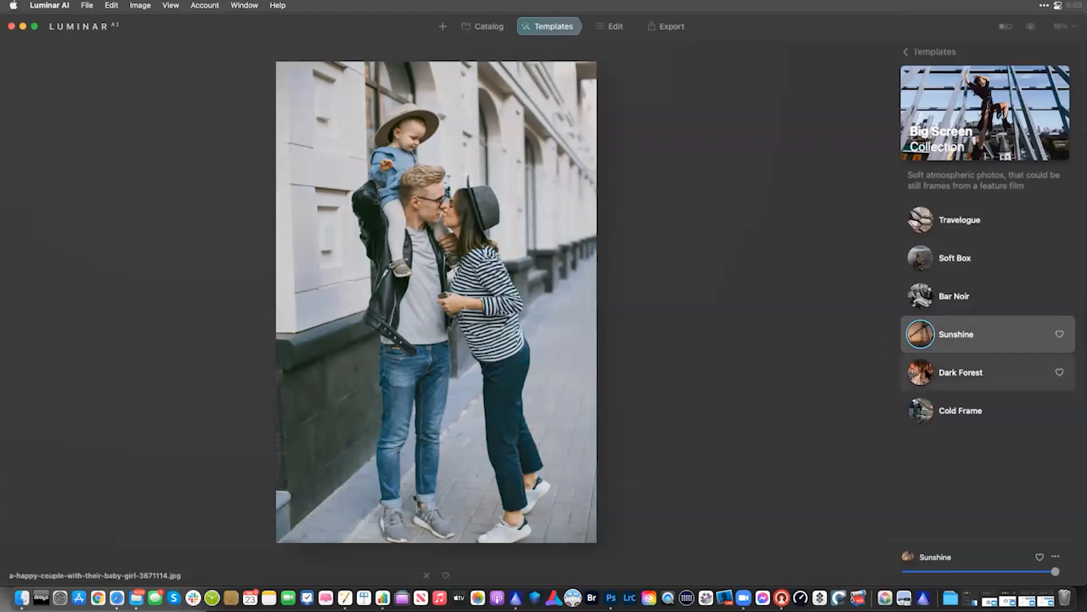
# Compare the Dark Forest template with Sunshine, return to Sunshine, and switch the original photo on and off for comparison
pyautogui.click(928, 370)
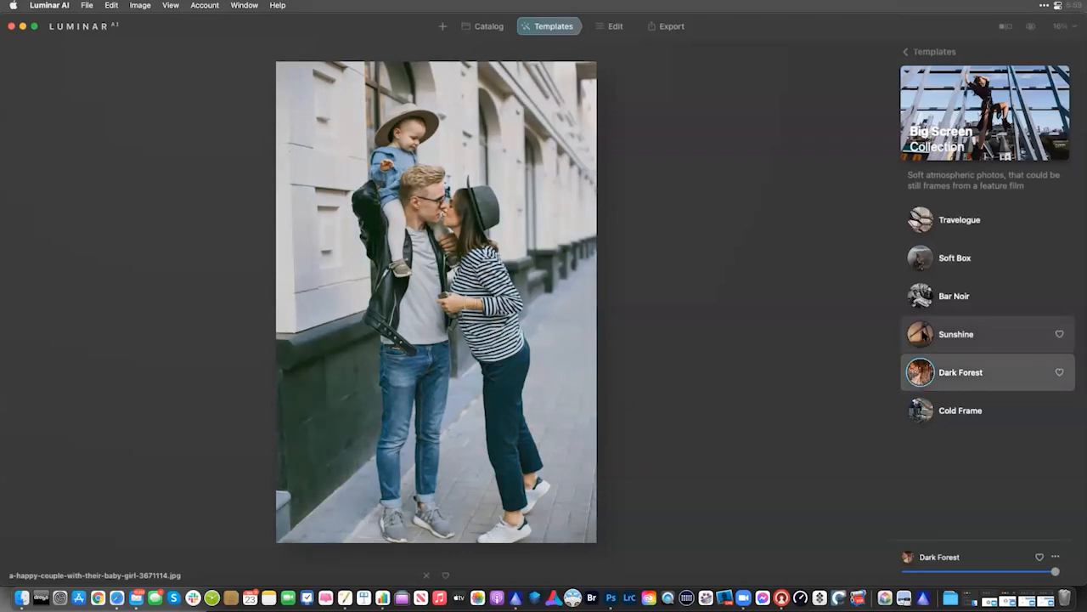
pyautogui.click(926, 334)
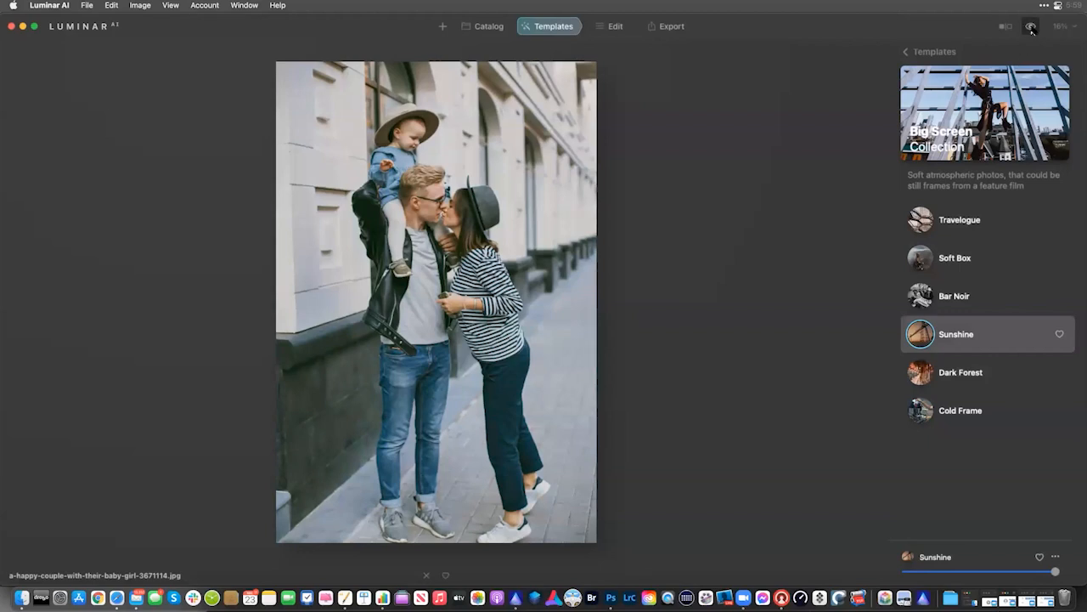
pyautogui.click(1031, 28)
pyautogui.click(1031, 28)
pyautogui.click(1031, 28)
pyautogui.click(1032, 28)
# In the Face AI editing tool, set Face Light to 48 while checking the couple's faces at 100% zoom
pyautogui.click(605, 27)
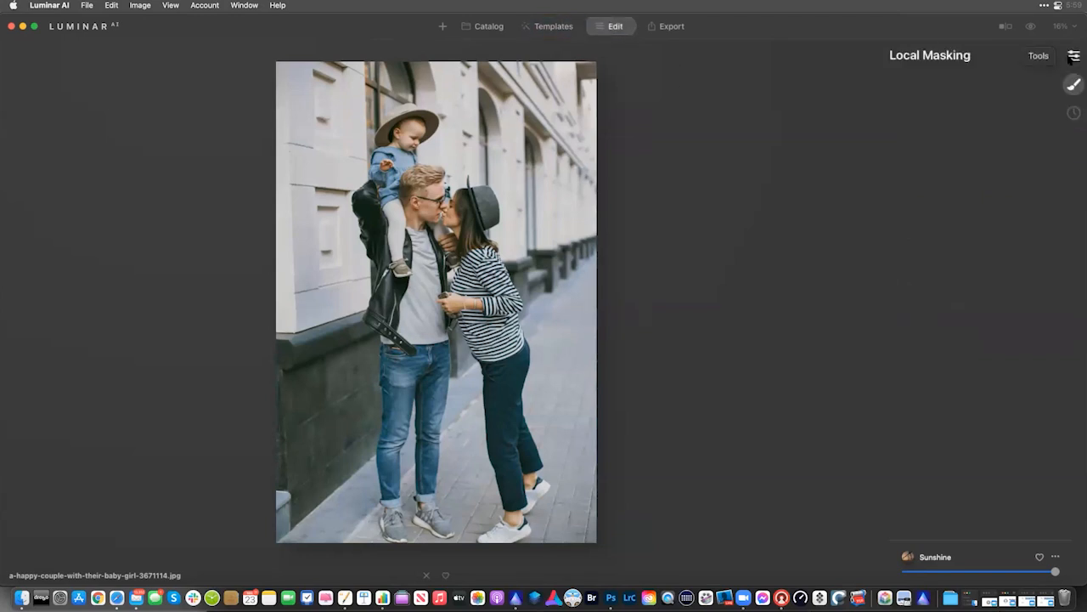
pyautogui.click(1074, 57)
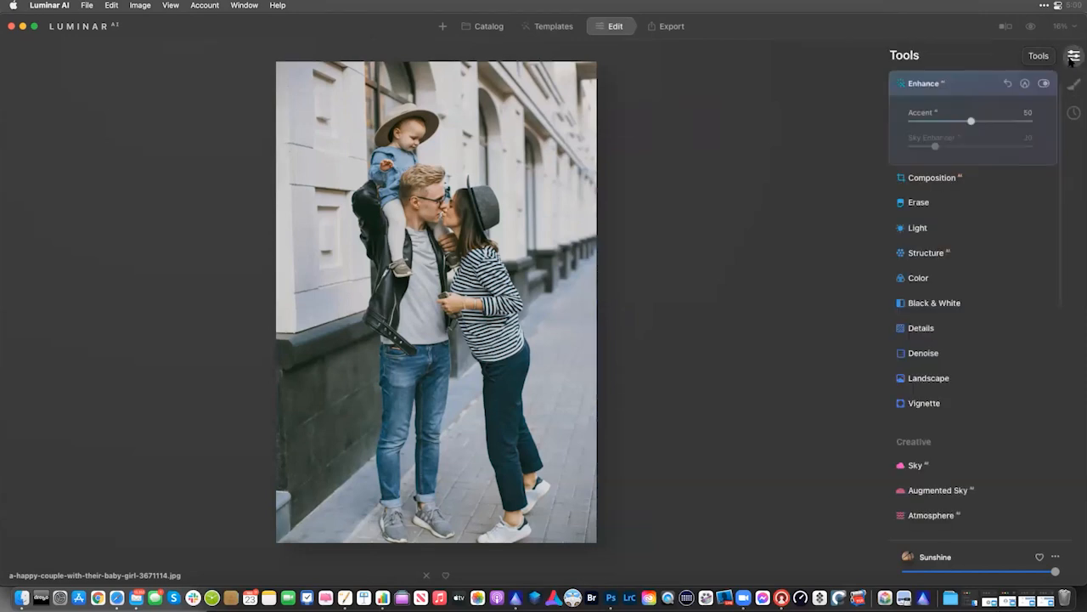
pyautogui.scroll(1, 948, 77)
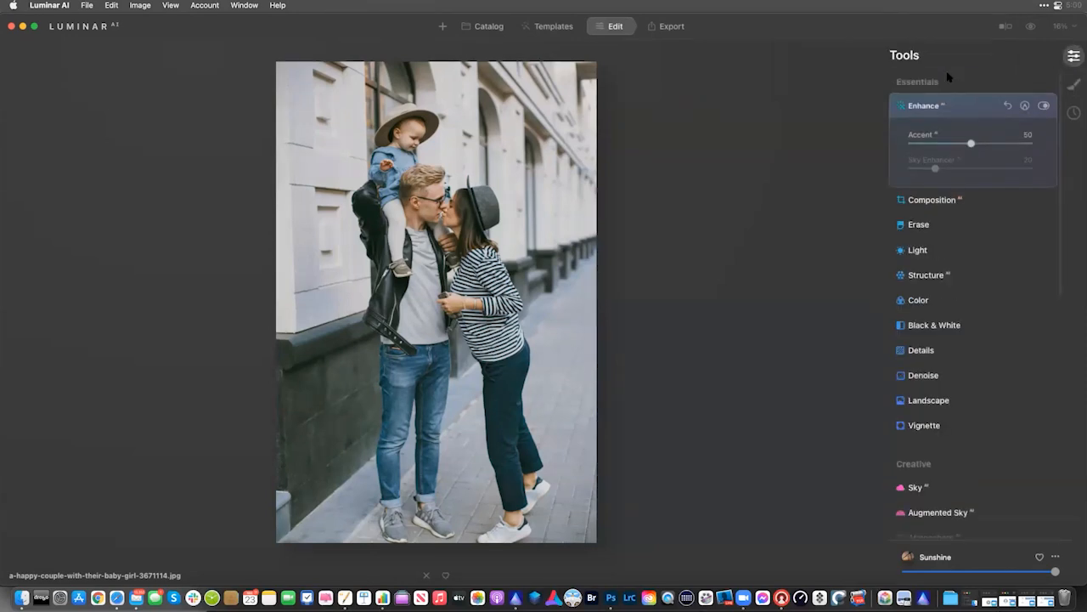
pyautogui.scroll(-10, 948, 77)
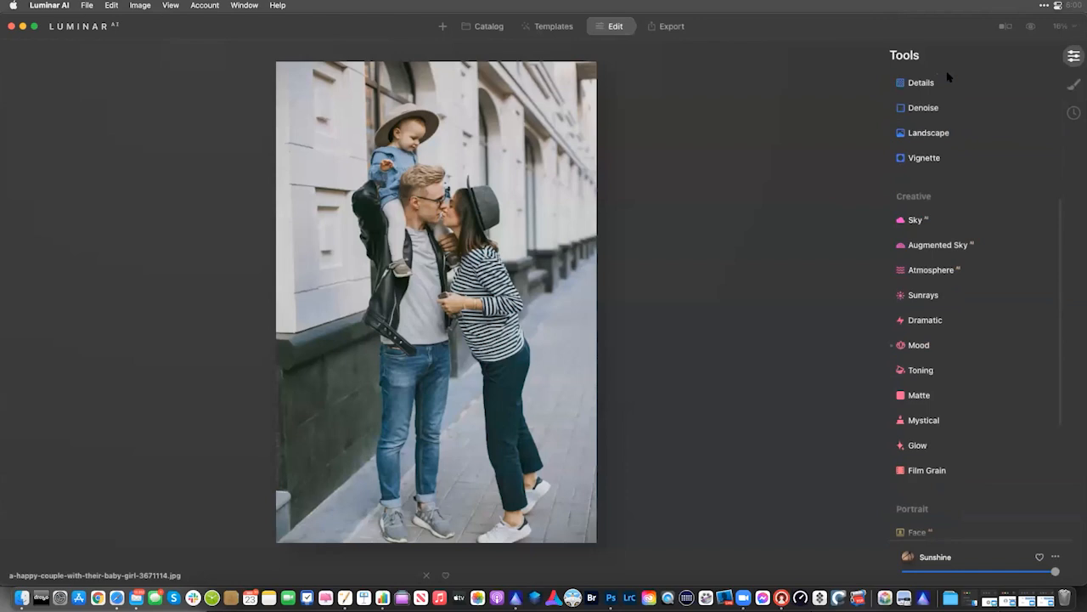
pyautogui.scroll(-1, 948, 78)
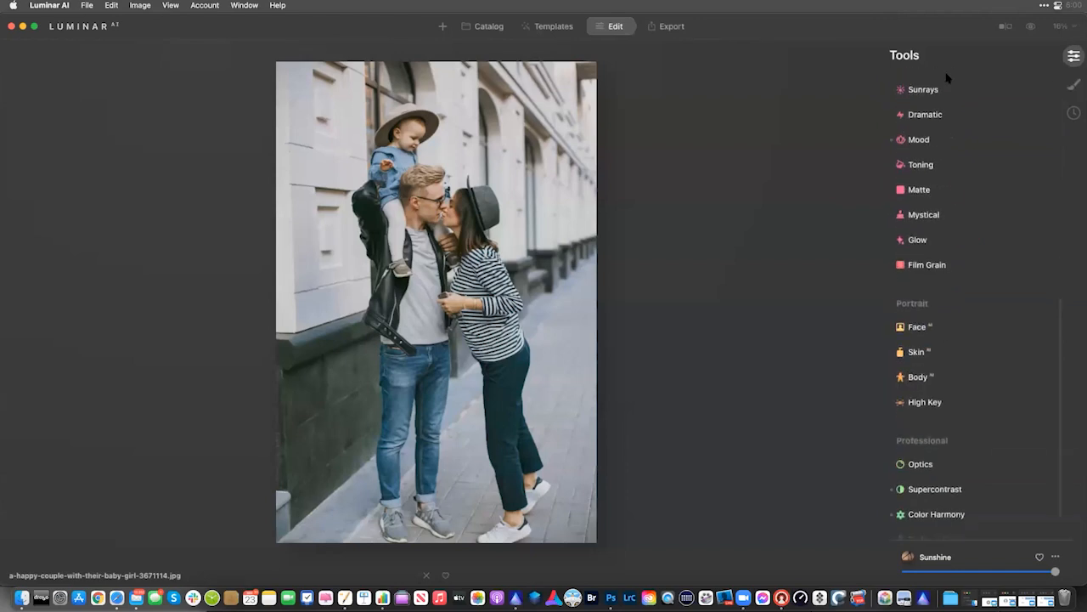
pyautogui.click(974, 326)
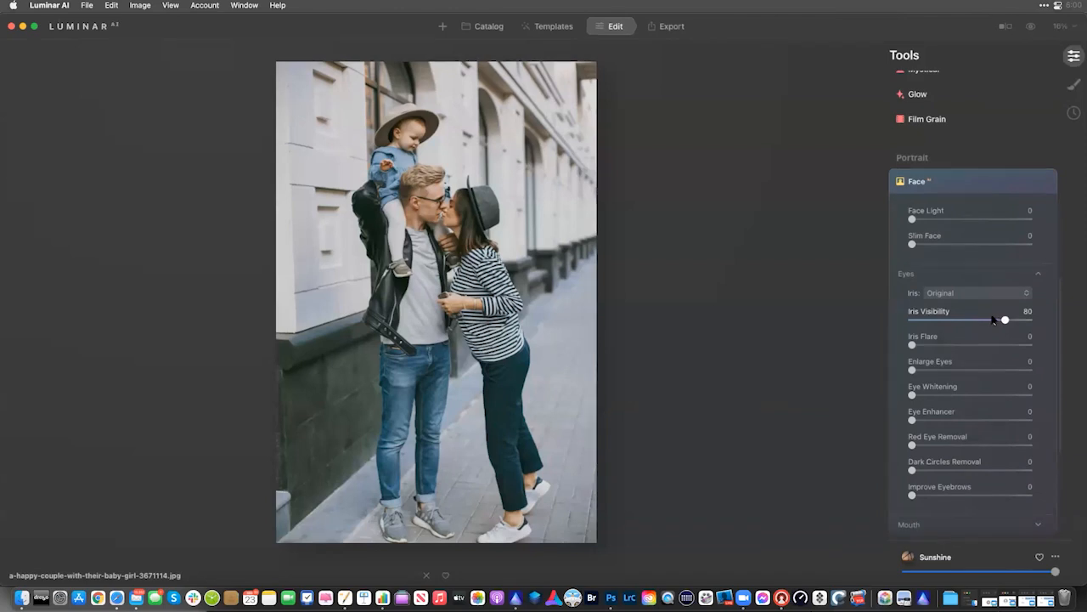
pyautogui.moveTo(913, 220); pyautogui.dragTo(954, 221)
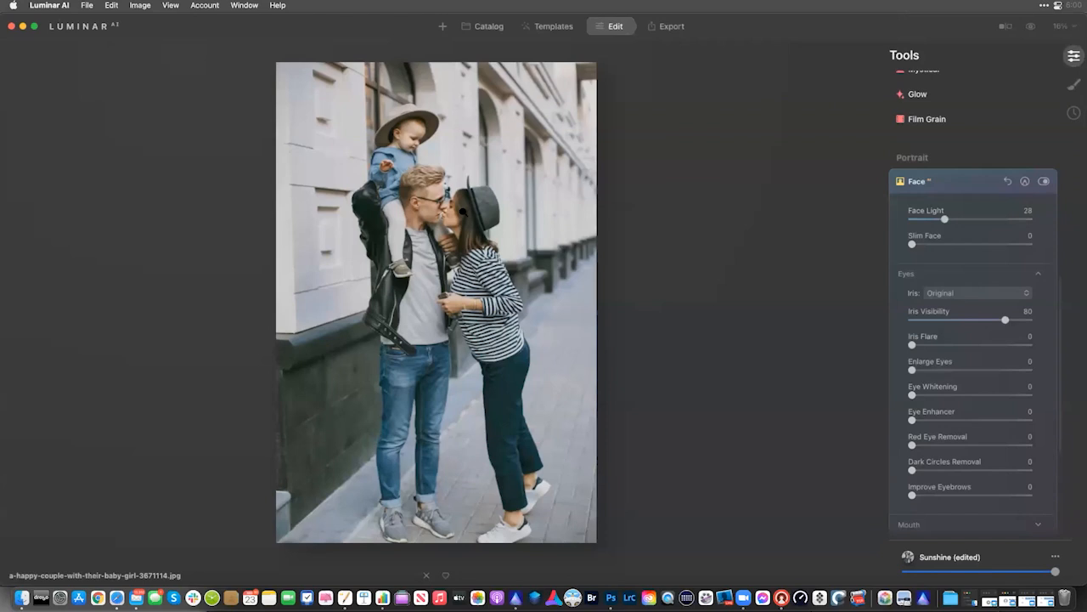
pyautogui.doubleClick(459, 210)
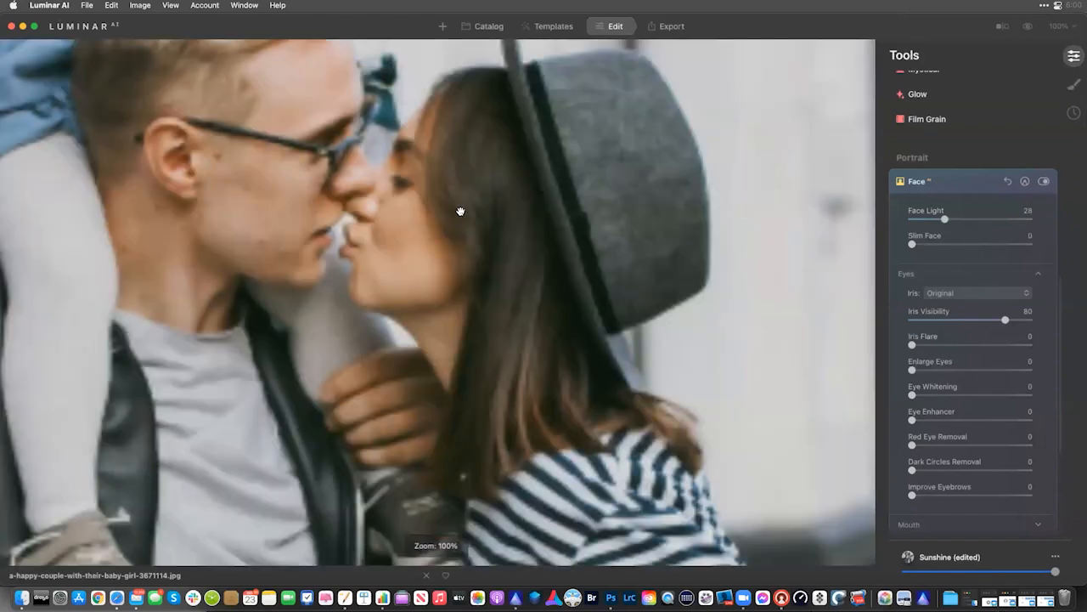
pyautogui.moveTo(957, 221)
pyautogui.mouseDown()
pyautogui.moveTo(905, 221)
pyautogui.moveTo(1000, 222)
pyautogui.moveTo(922, 223)
pyautogui.moveTo(969, 229)
pyautogui.mouseUp()
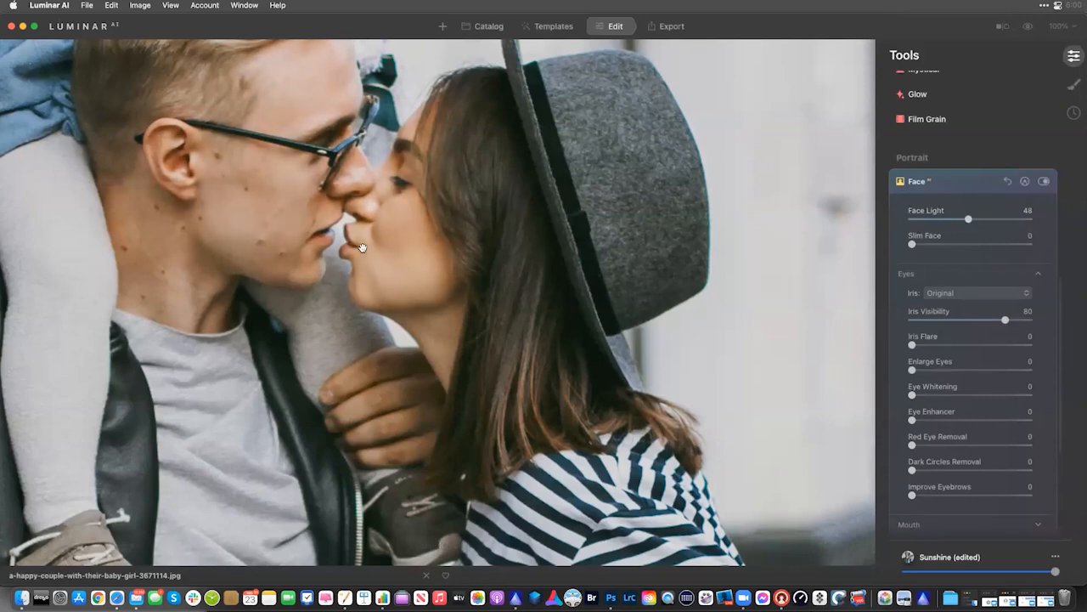
pyautogui.doubleClick(393, 242)
pyautogui.doubleClick(434, 202)
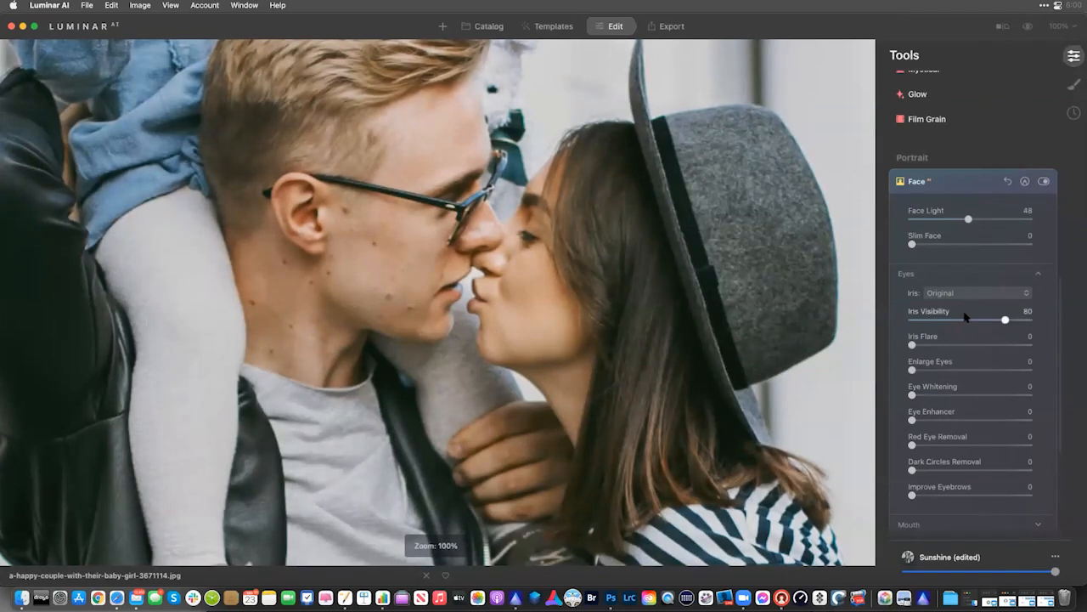
# Set the Skin AI Amount to 23 and try the Skin Defects Removal option
pyautogui.scroll(-3, 966, 314)
pyautogui.click(941, 412)
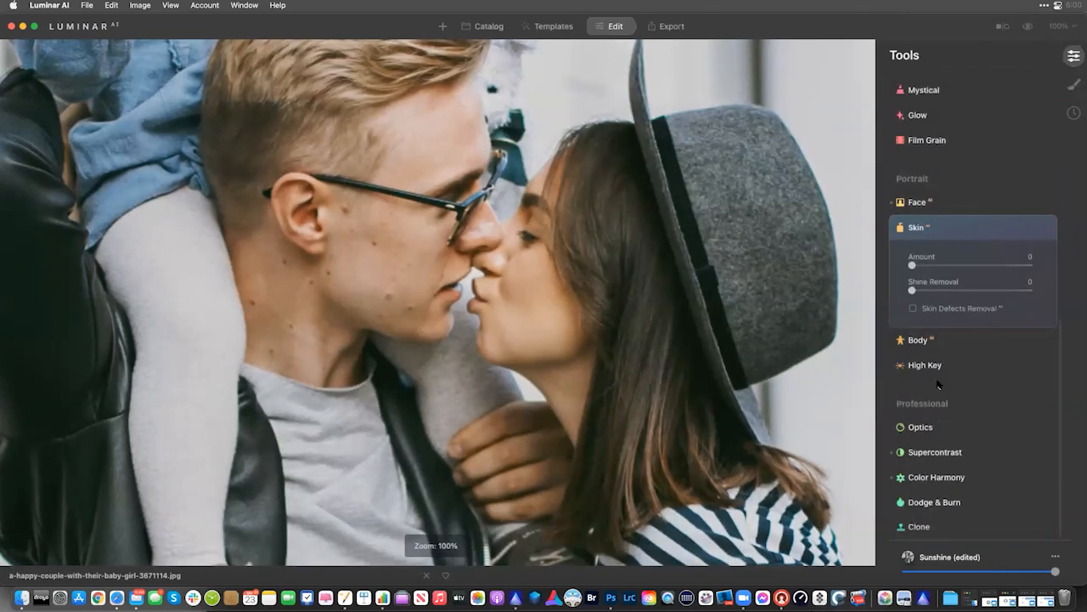
pyautogui.moveTo(929, 265)
pyautogui.mouseDown()
pyautogui.moveTo(973, 265)
pyautogui.moveTo(940, 265)
pyautogui.mouseUp()
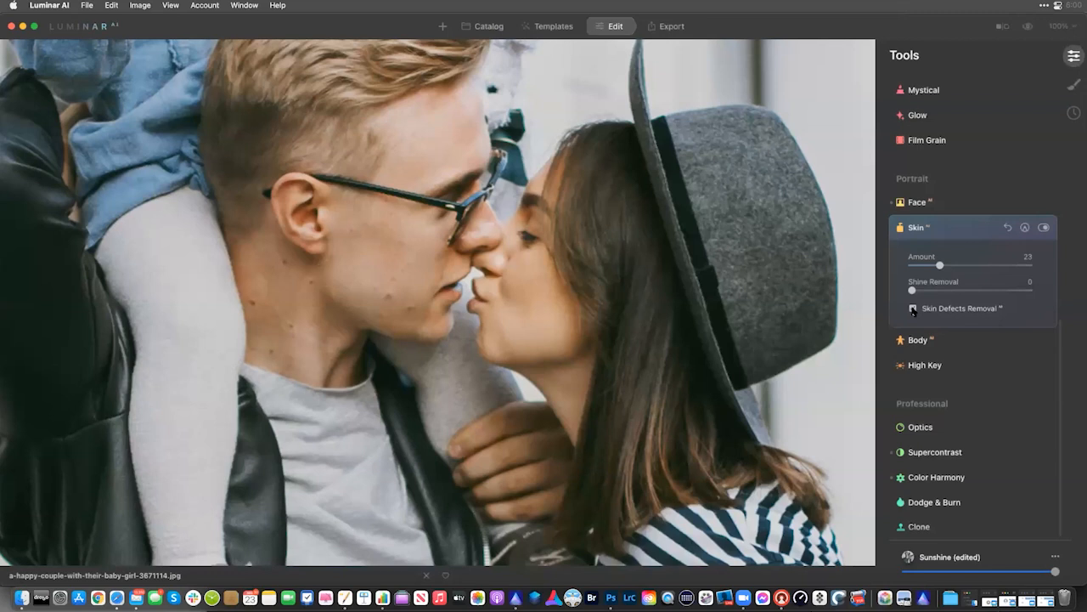
pyautogui.click(913, 309)
pyautogui.click(913, 309)
# Use the Erase tool with a brush radius of 20 to remove the spots on the man's cheek and jaw
pyautogui.scroll(8, 977, 187)
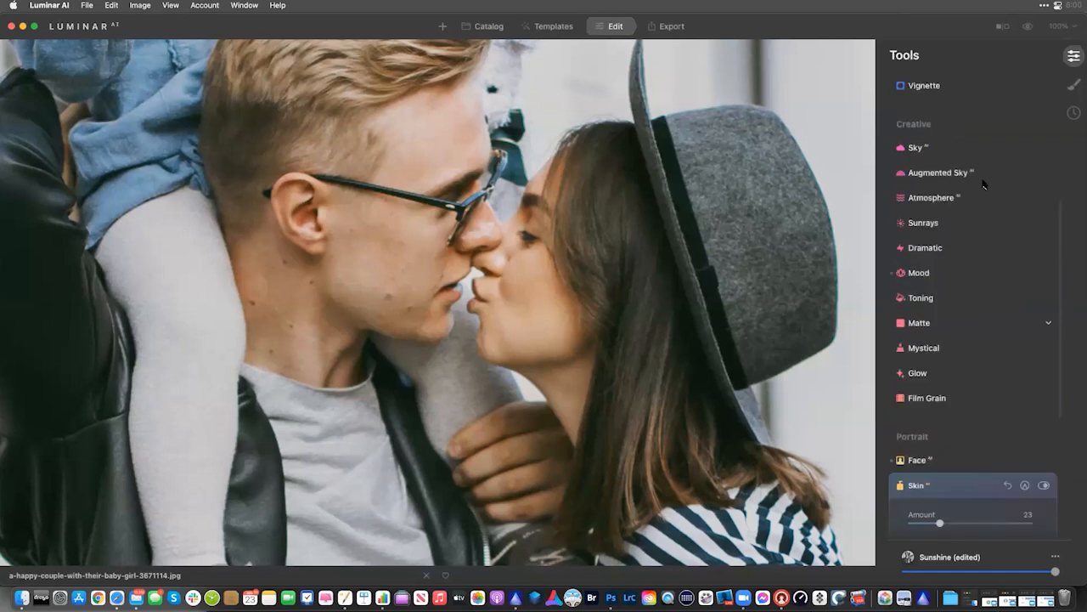
pyautogui.scroll(6, 943, 162)
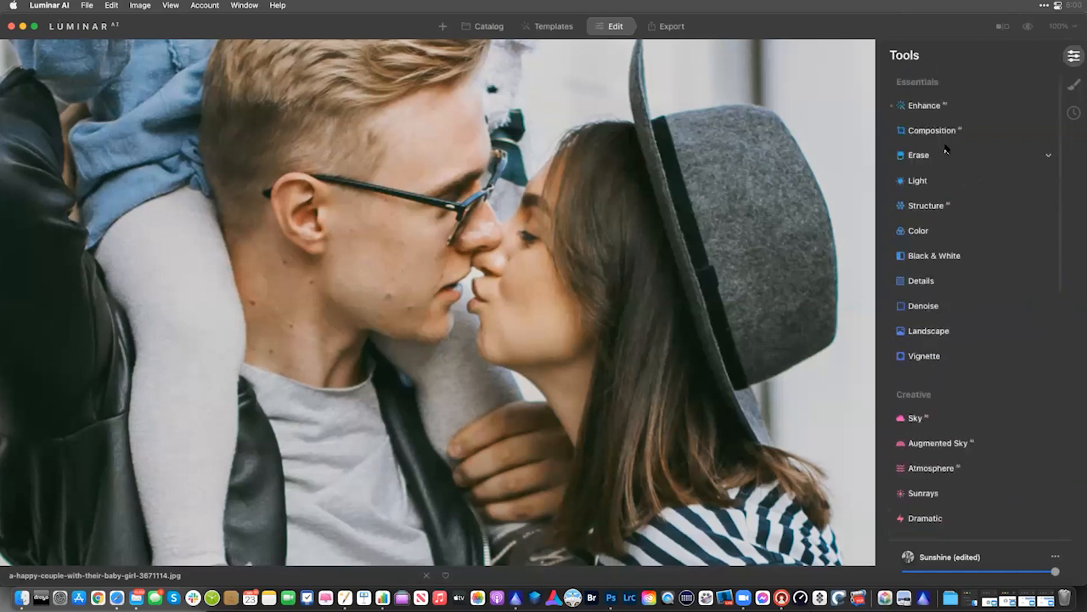
pyautogui.click(920, 156)
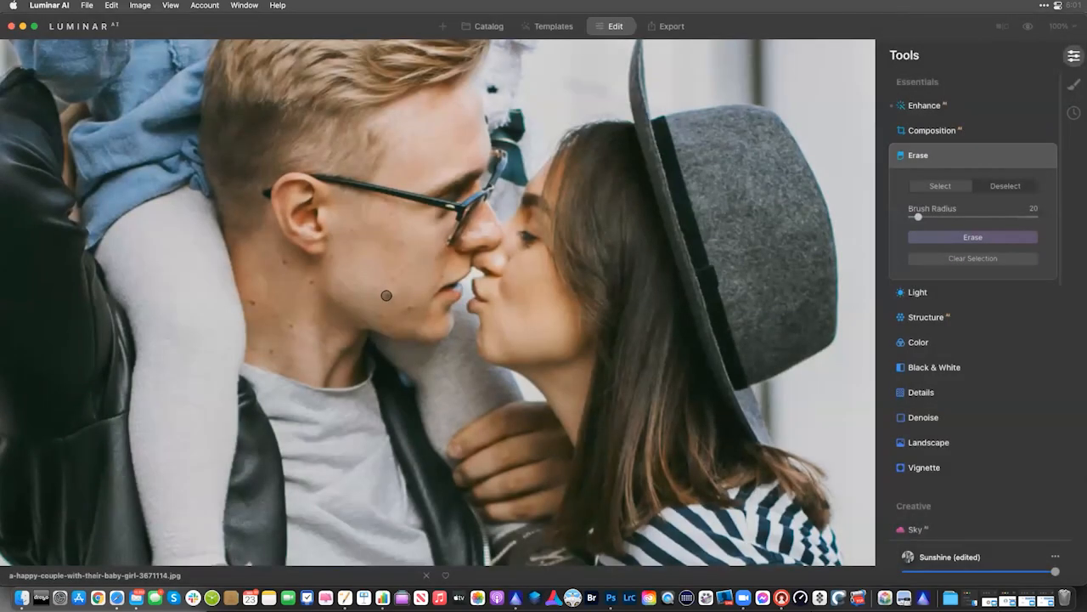
pyautogui.click(388, 296)
pyautogui.click(410, 307)
pyautogui.click(382, 316)
pyautogui.click(393, 278)
pyautogui.click(403, 269)
pyautogui.click(409, 263)
pyautogui.click(953, 240)
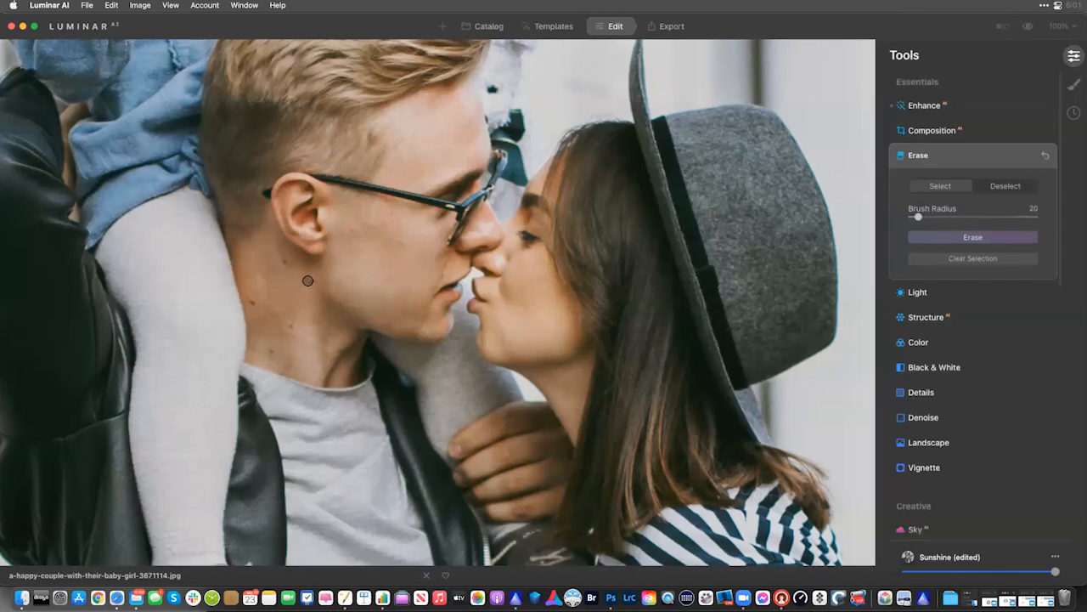
# Erase the five spots on the man's neck and close the Erase tool
pyautogui.click(310, 281)
pyautogui.click(284, 261)
pyautogui.click(253, 302)
pyautogui.click(291, 324)
pyautogui.click(270, 350)
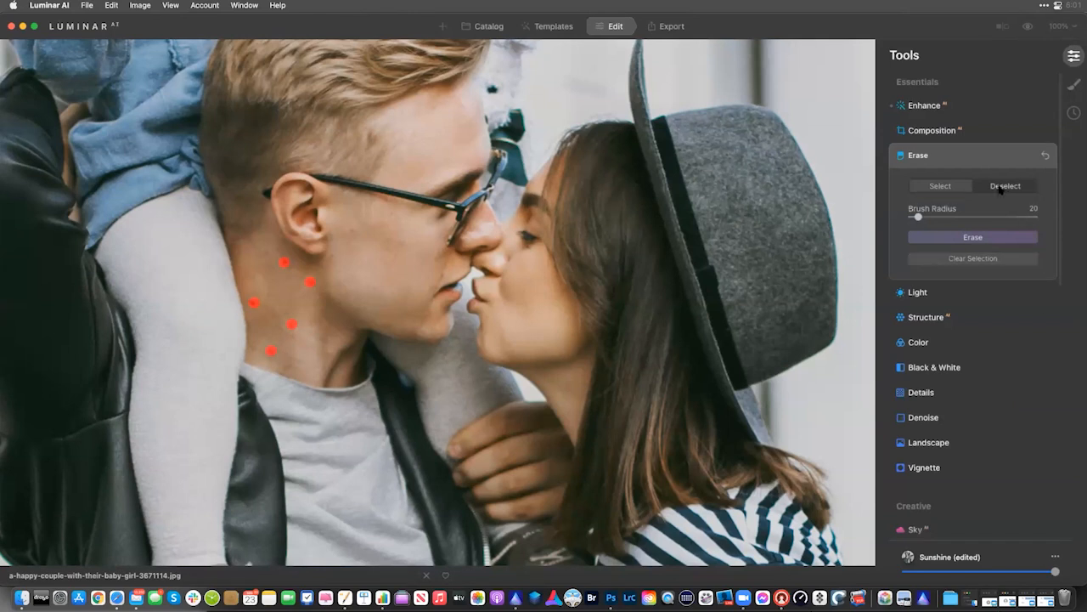
pyautogui.click(959, 239)
pyautogui.click(970, 156)
# Show the whole photo and set the Sunshine Mood effect to Amount 78 and Saturation 43
pyautogui.press('super+0')
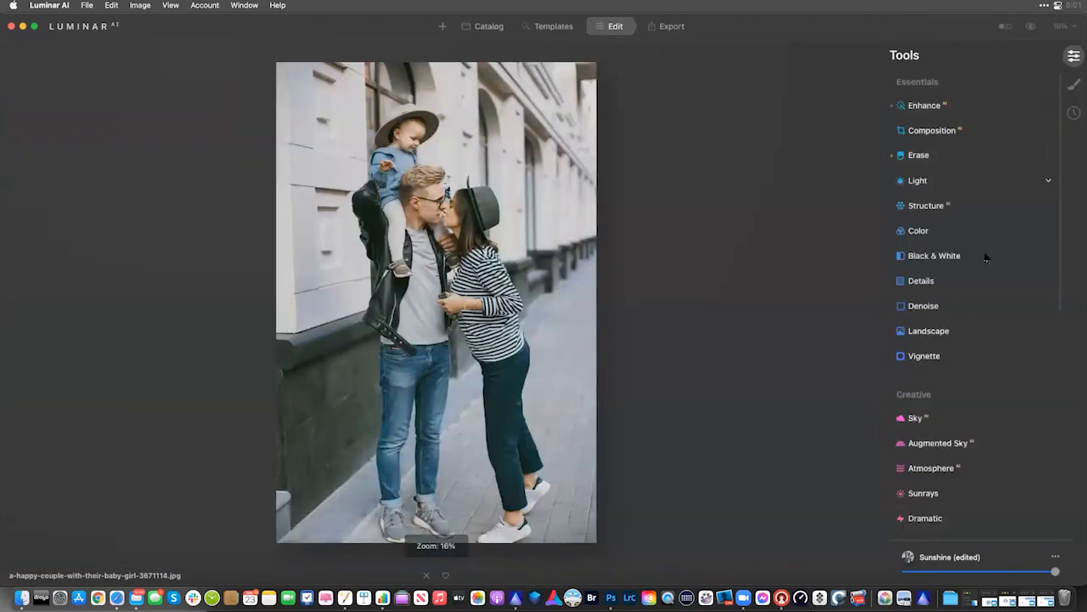
pyautogui.scroll(-2, 931, 217)
pyautogui.scroll(-5, 932, 221)
pyautogui.click(919, 417)
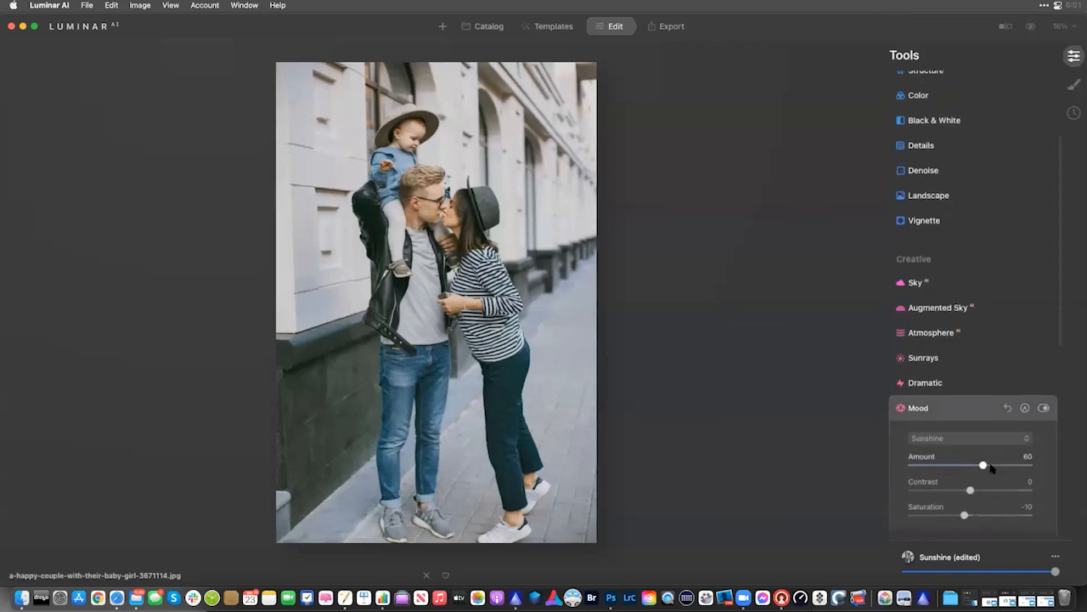
pyautogui.moveTo(986, 465)
pyautogui.mouseDown()
pyautogui.moveTo(1022, 467)
pyautogui.moveTo(1004, 466)
pyautogui.mouseUp()
pyautogui.moveTo(966, 515); pyautogui.dragTo(997, 517)
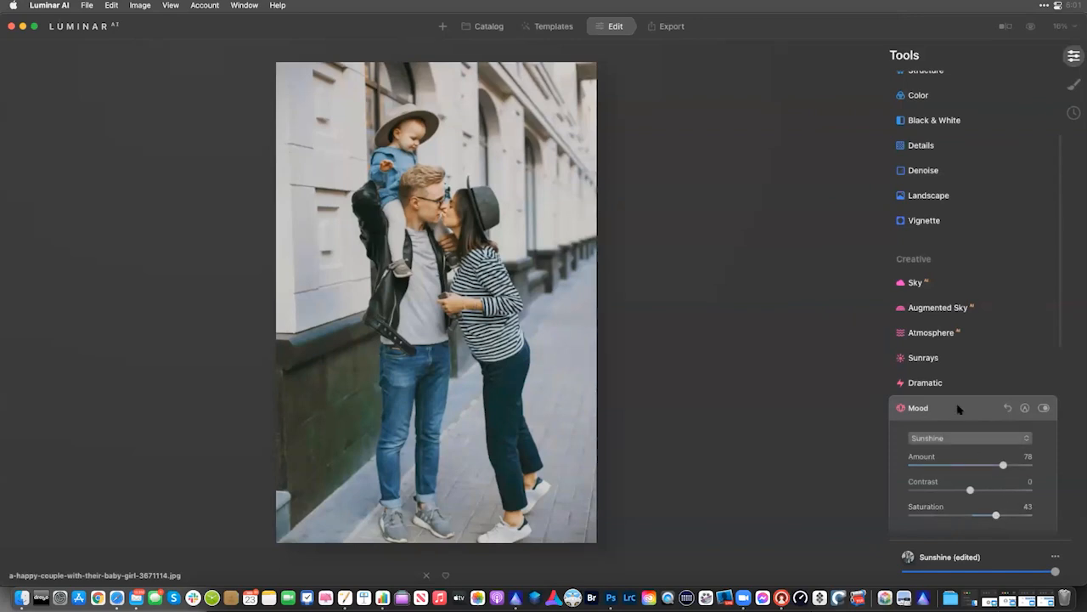
# Place the Sunrays sun center outside the photo, beyond its upper-right corner, and set the Sunrays Amount to 100
pyautogui.click(922, 357)
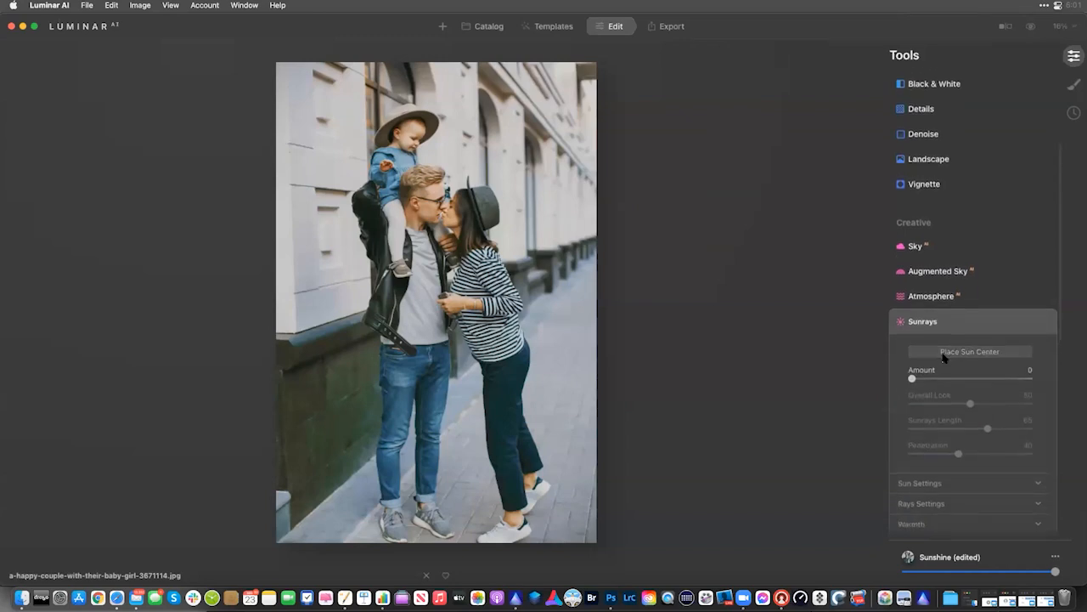
pyautogui.click(945, 351)
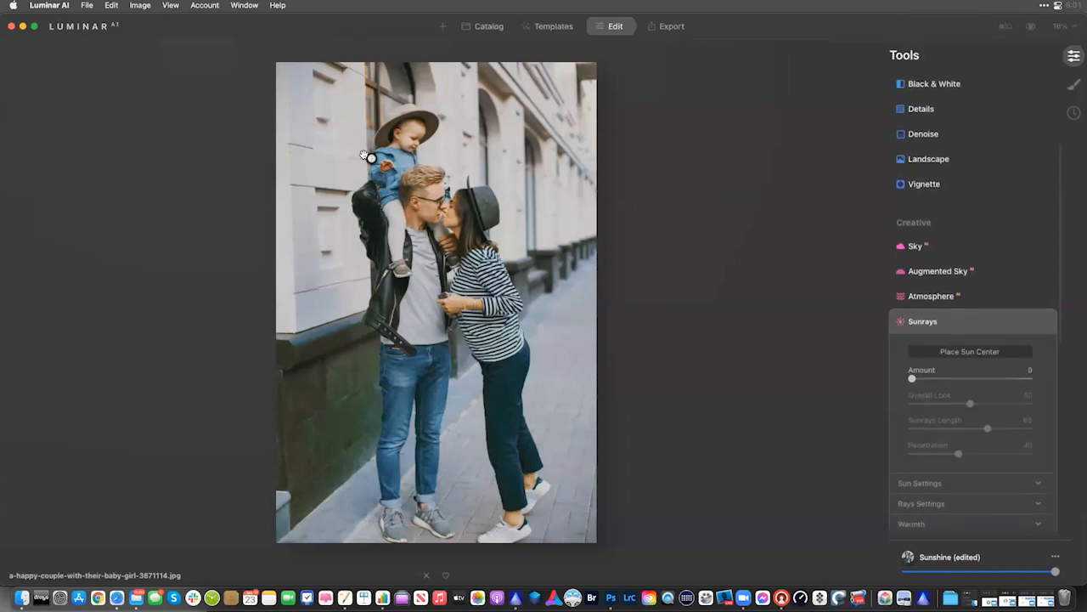
pyautogui.moveTo(371, 158)
pyautogui.mouseDown()
pyautogui.moveTo(481, 133)
pyautogui.moveTo(651, 43)
pyautogui.mouseUp()
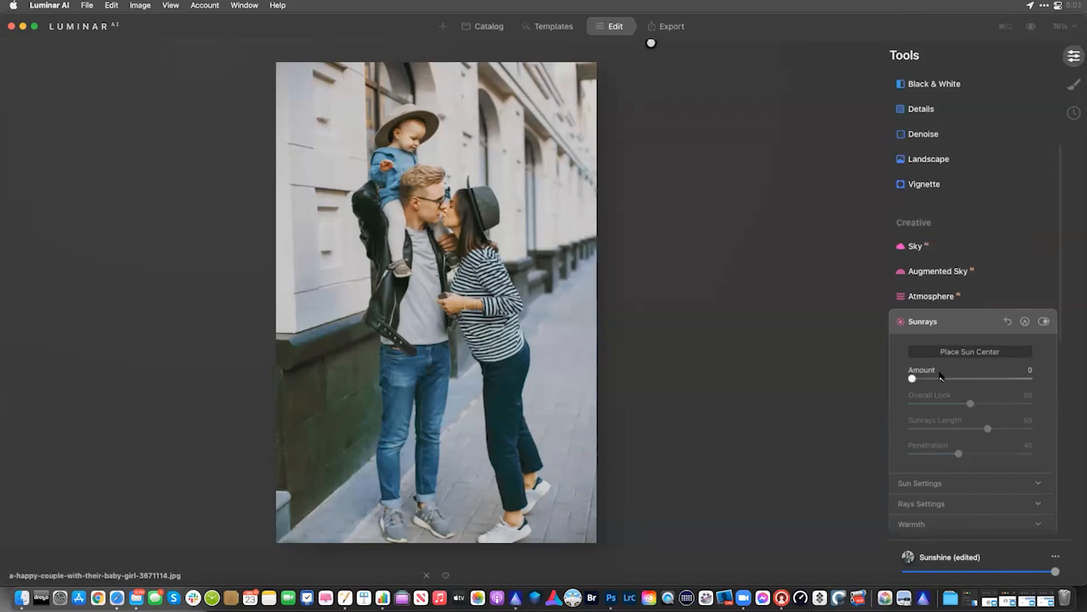
pyautogui.moveTo(919, 379); pyautogui.dragTo(1067, 380)
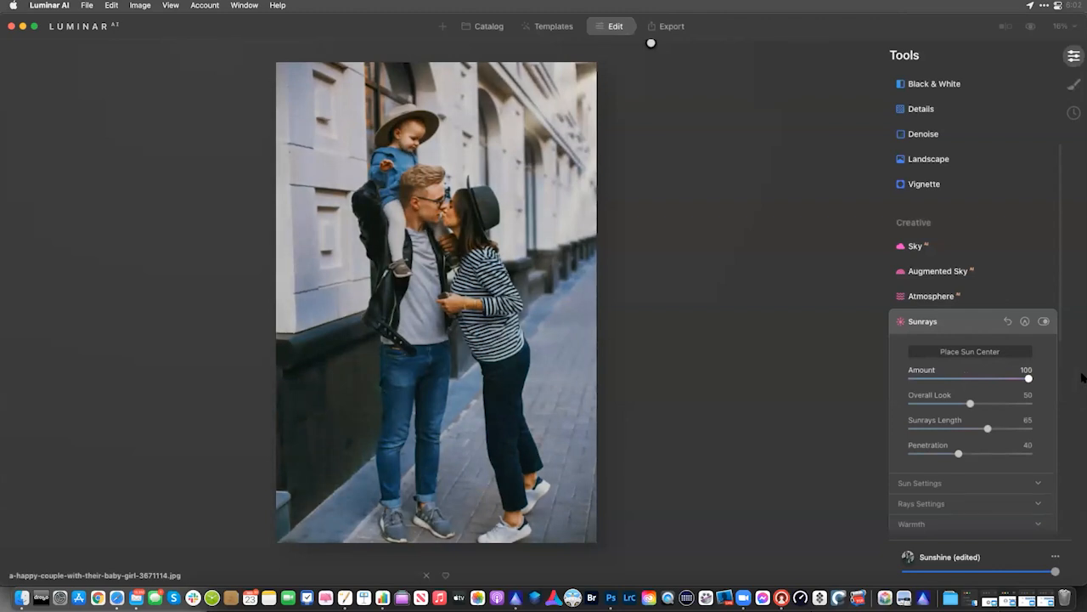
# Set the Number of Sunrays to 0, Randomize to 3 and Sunrays Length to 0
pyautogui.scroll(-5, 986, 451)
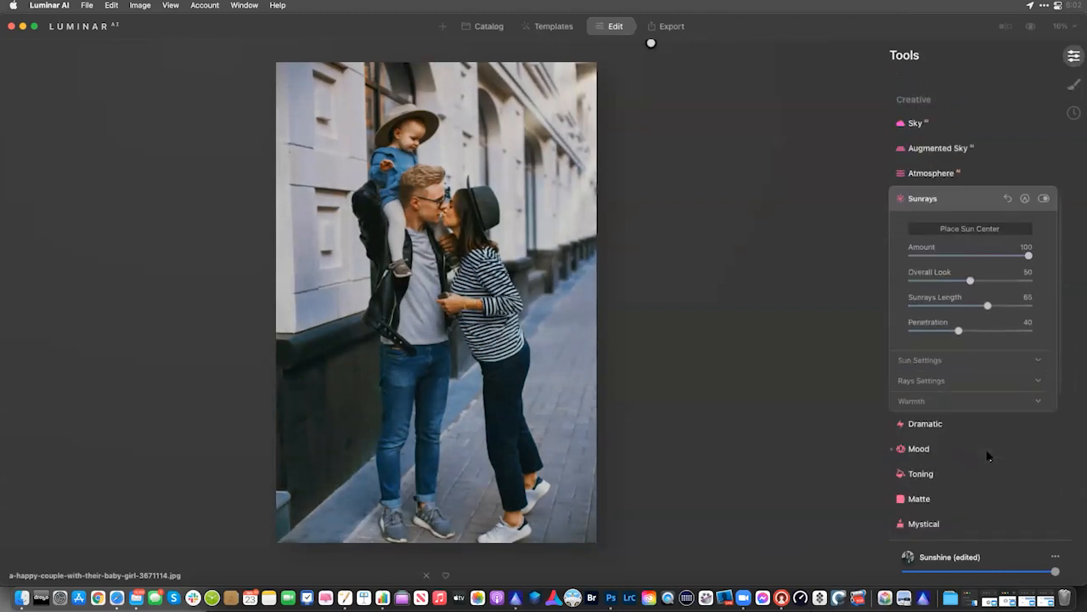
pyautogui.click(959, 364)
pyautogui.click(959, 345)
pyautogui.click(957, 326)
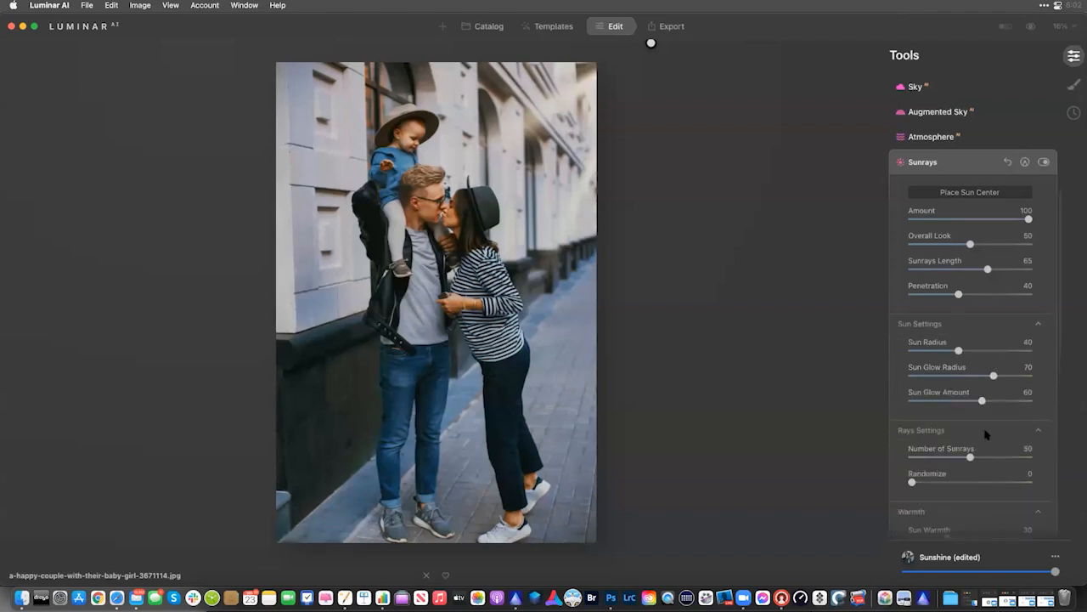
pyautogui.moveTo(961, 458); pyautogui.dragTo(803, 449)
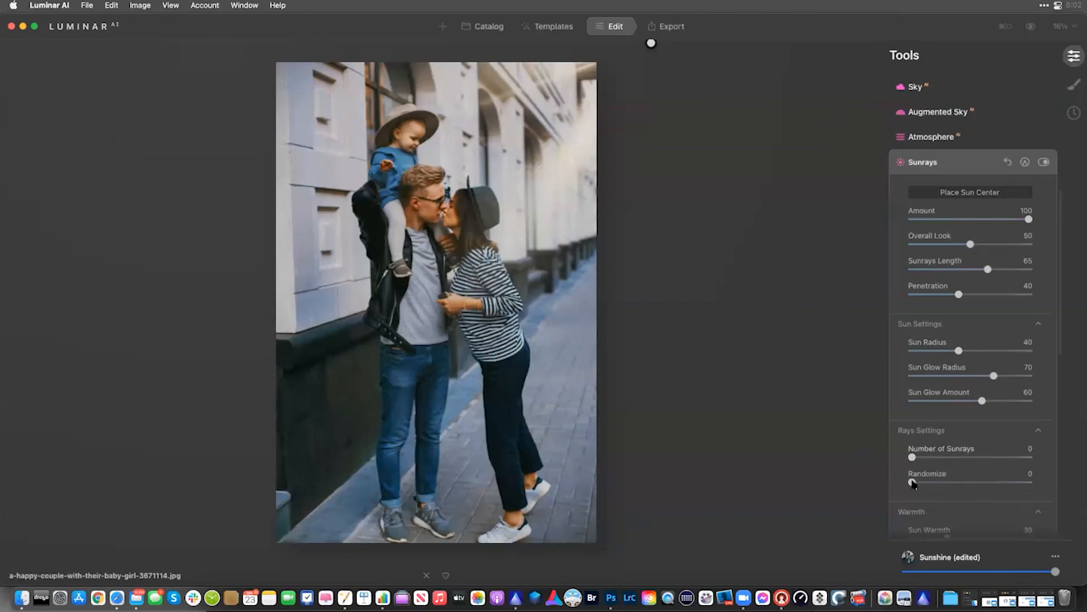
pyautogui.moveTo(913, 481); pyautogui.dragTo(917, 483)
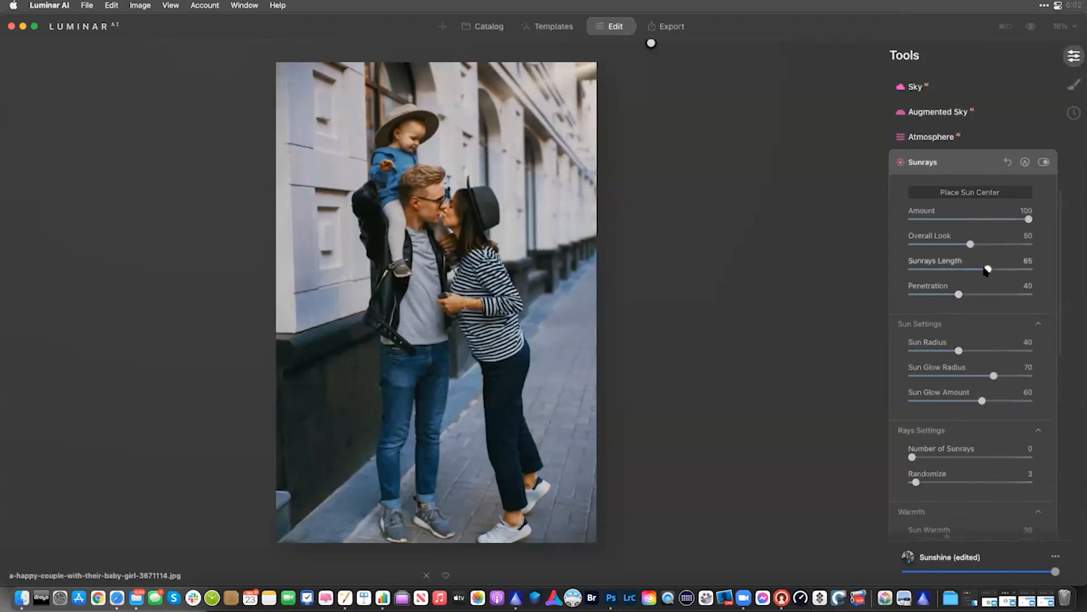
pyautogui.moveTo(987, 270); pyautogui.dragTo(854, 261)
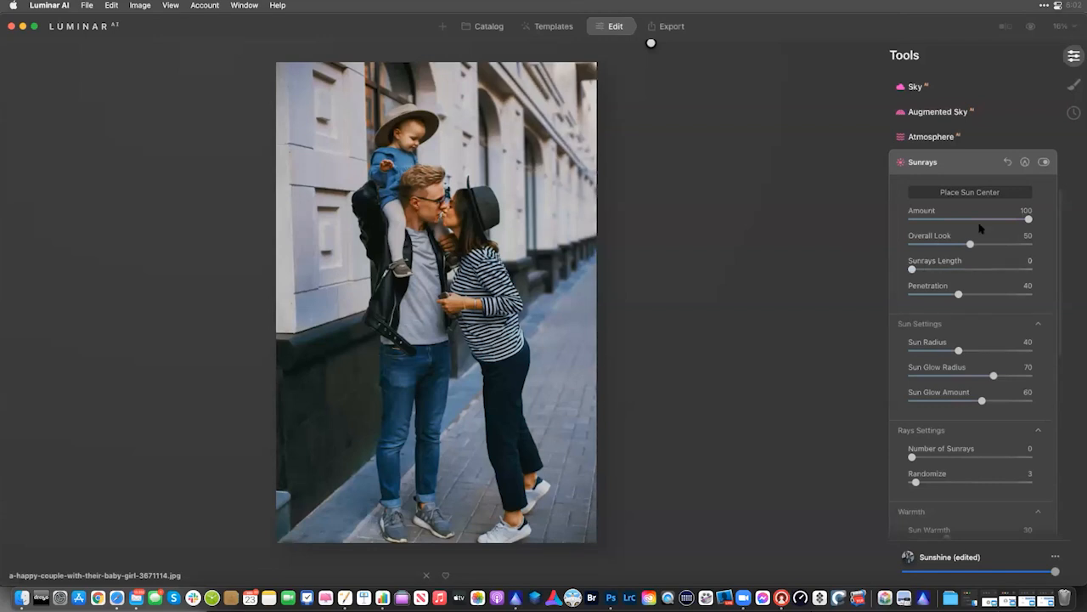
# Set Sun Radius to 64, Sun Warmth to 86 and Overall Look to 75, with the sun center just outside the photo's upper-right corner
pyautogui.moveTo(965, 351); pyautogui.dragTo(994, 351)
pyautogui.scroll(-3, 932, 400)
pyautogui.moveTo(948, 485); pyautogui.dragTo(1013, 485)
pyautogui.moveTo(652, 43); pyautogui.dragTo(619, 39)
pyautogui.moveTo(970, 192); pyautogui.dragTo(1001, 192)
pyautogui.moveTo(618, 40); pyautogui.dragTo(667, 63)
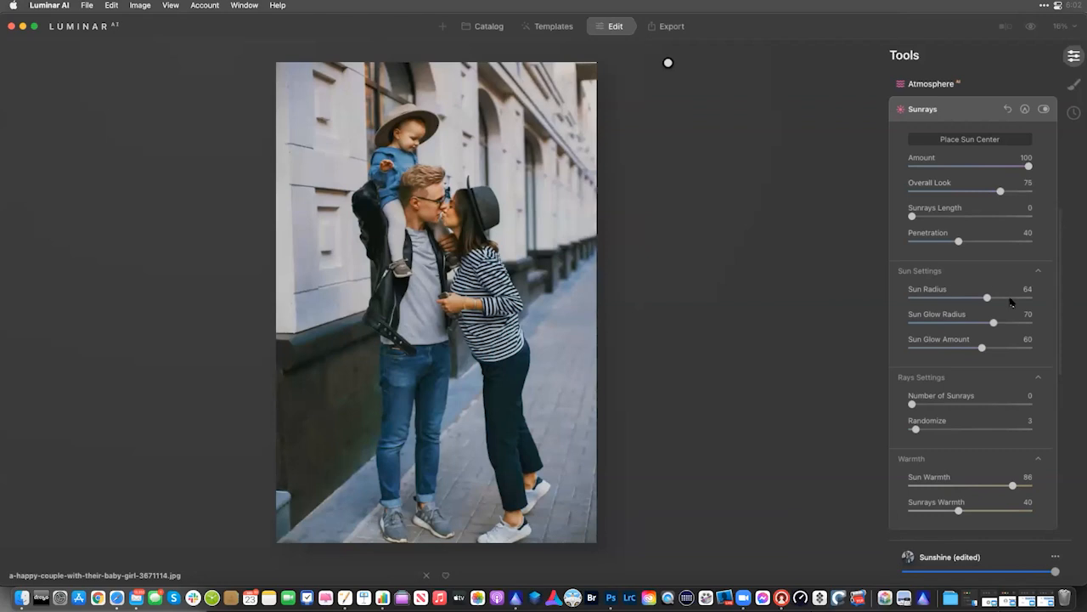
# Move the sun center farther from the photo and set Sun Radius to 15, Sun Glow Radius to 17 and Overall Look to 71
pyautogui.moveTo(988, 299)
pyautogui.mouseDown()
pyautogui.moveTo(886, 301)
pyautogui.moveTo(968, 300)
pyautogui.mouseUp()
pyautogui.moveTo(1000, 191); pyautogui.dragTo(973, 189)
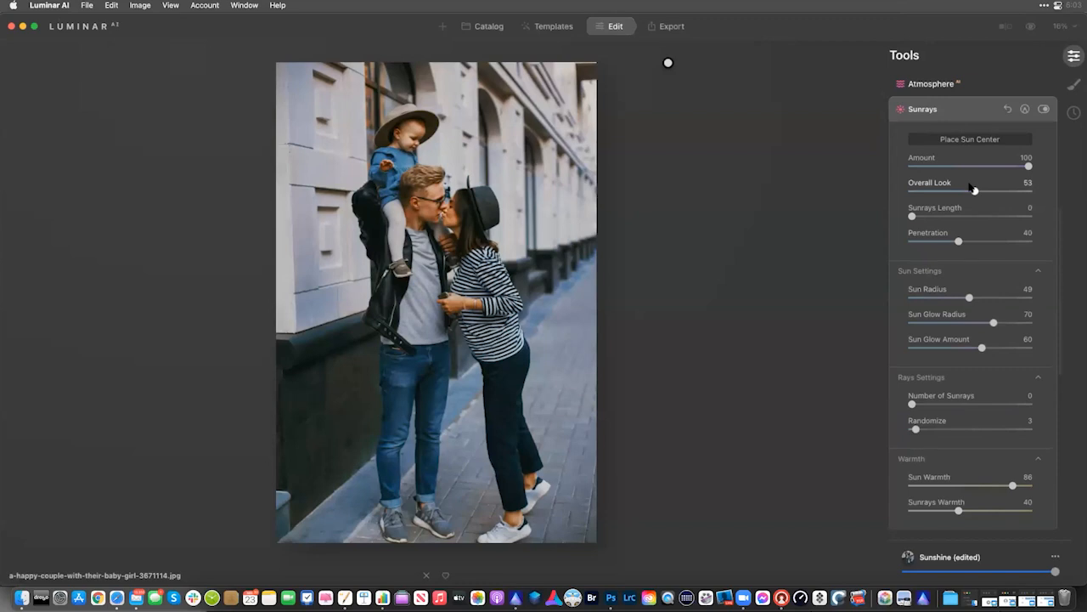
pyautogui.moveTo(670, 62); pyautogui.dragTo(724, 39)
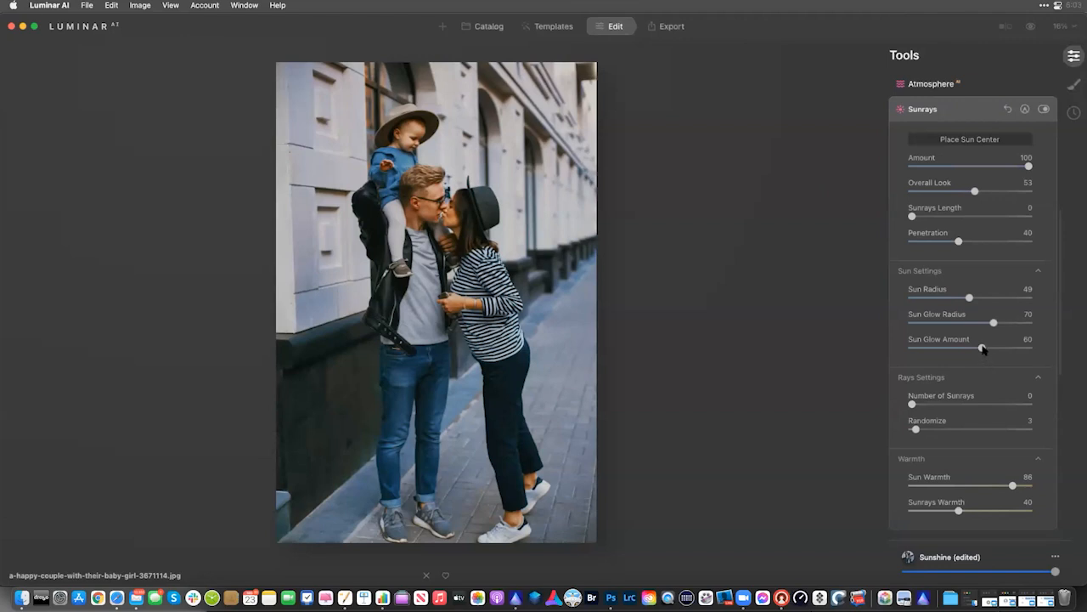
pyautogui.moveTo(993, 322); pyautogui.dragTo(924, 300)
pyautogui.moveTo(973, 191); pyautogui.dragTo(995, 192)
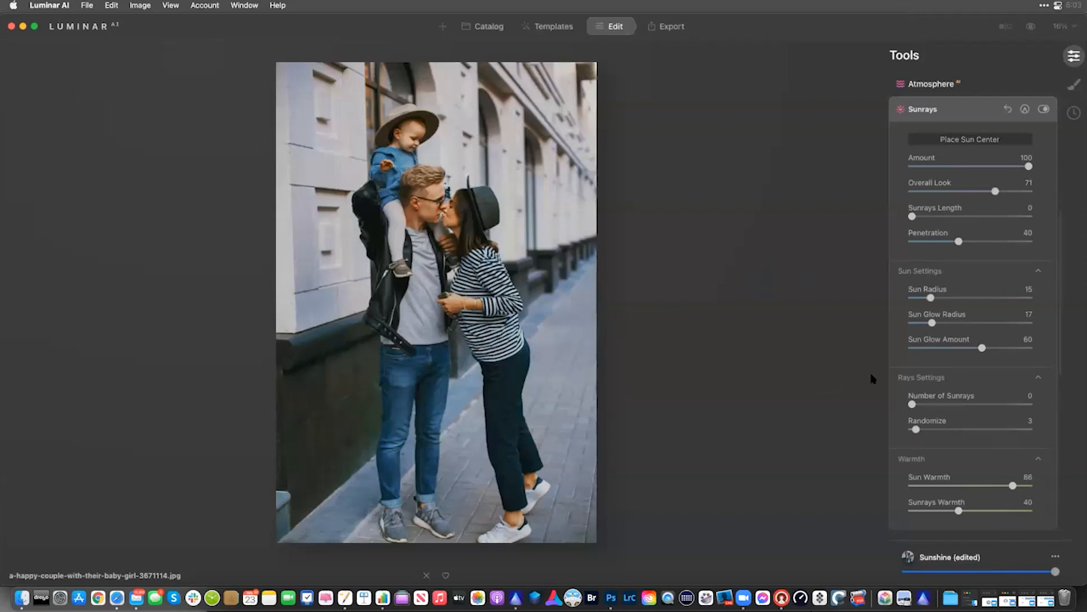
pyautogui.click(951, 110)
# Set the Golden Hour amount of the Landscape tool to 24
pyautogui.scroll(5, 938, 281)
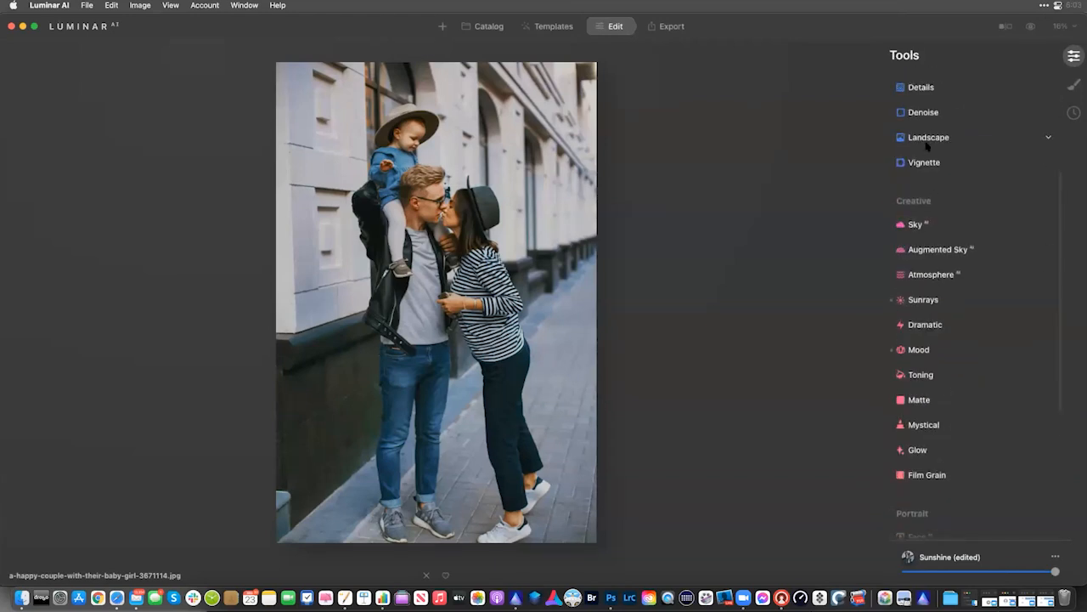
pyautogui.click(928, 140)
pyautogui.moveTo(916, 203); pyautogui.dragTo(939, 202)
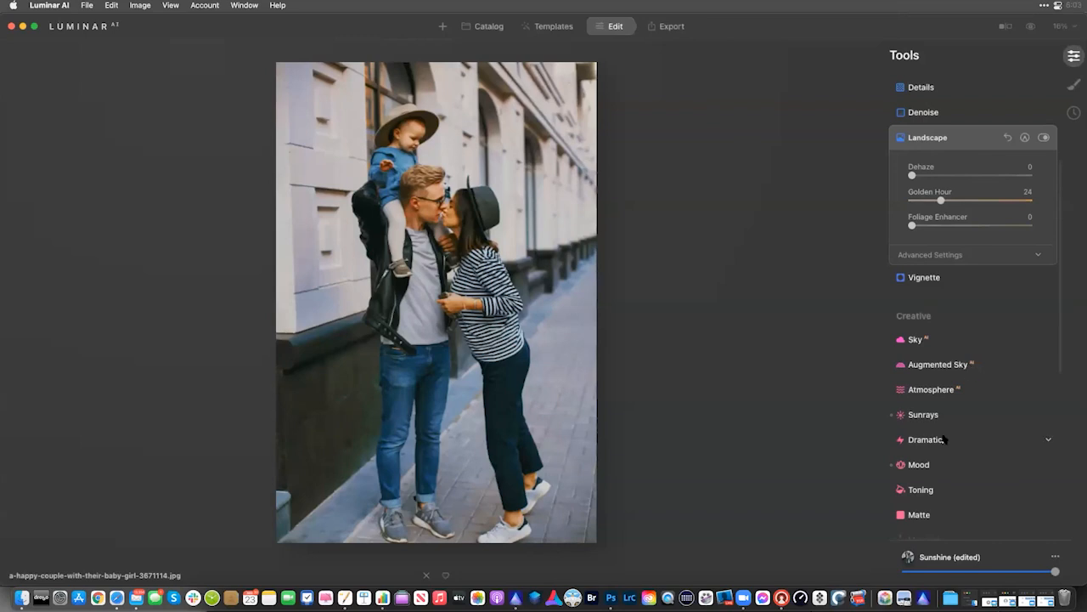
# Apply the Dramatic effect with Amount 24 and Saturation 0
pyautogui.click(944, 439)
pyautogui.click(937, 362)
pyautogui.moveTo(946, 364)
pyautogui.mouseDown()
pyautogui.moveTo(908, 364)
pyautogui.moveTo(940, 366)
pyautogui.mouseUp()
pyautogui.click(939, 418)
pyautogui.moveTo(949, 470); pyautogui.dragTo(971, 470)
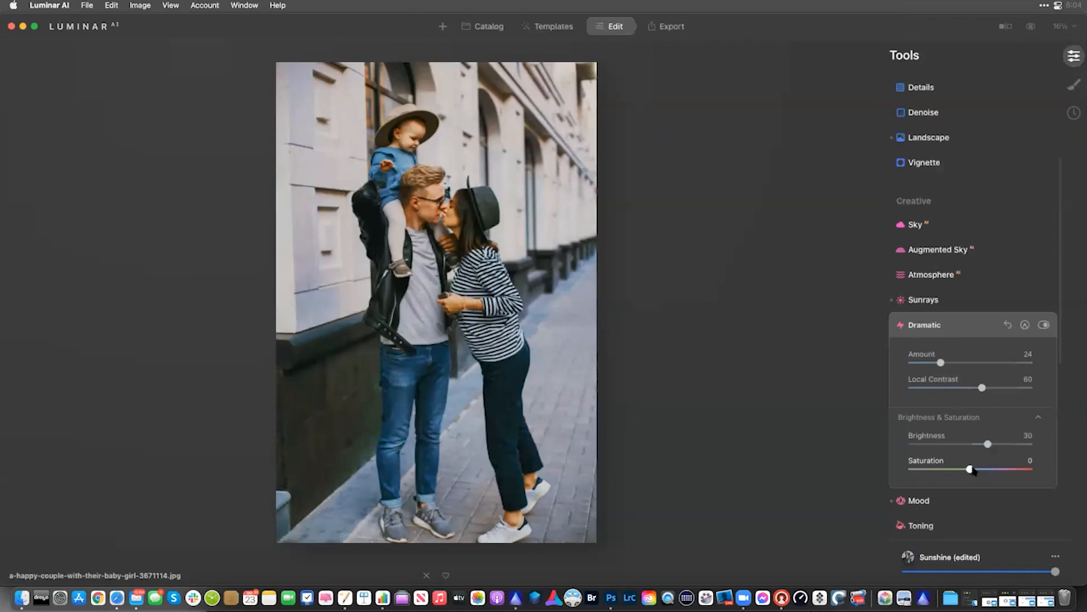
# Compare the edited family photo with the original by sweeping the before/after divider across it
pyautogui.click(1005, 27)
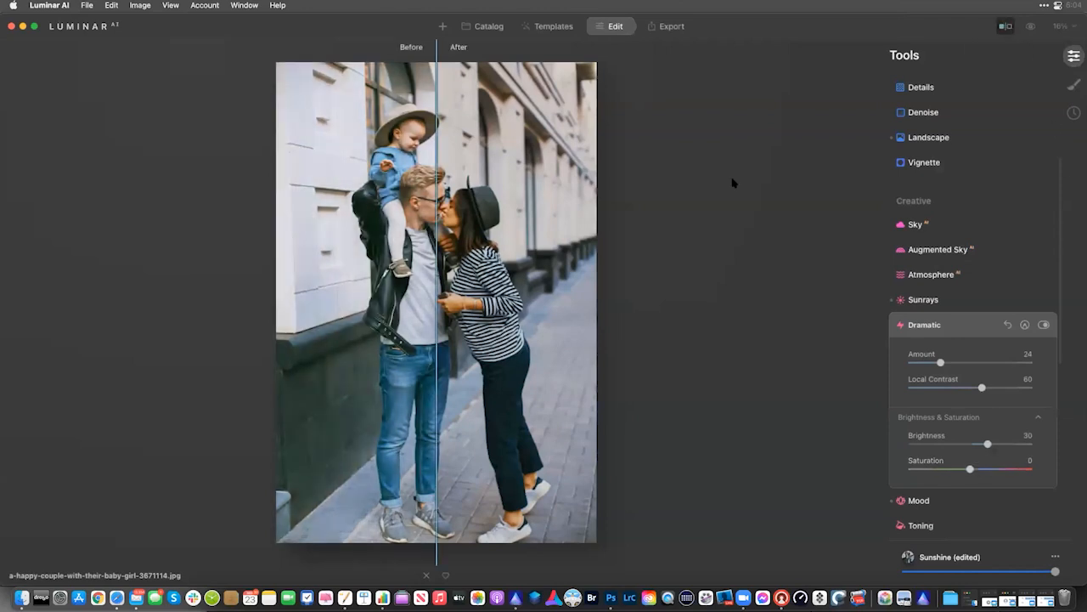
pyautogui.moveTo(437, 294); pyautogui.dragTo(581, 306)
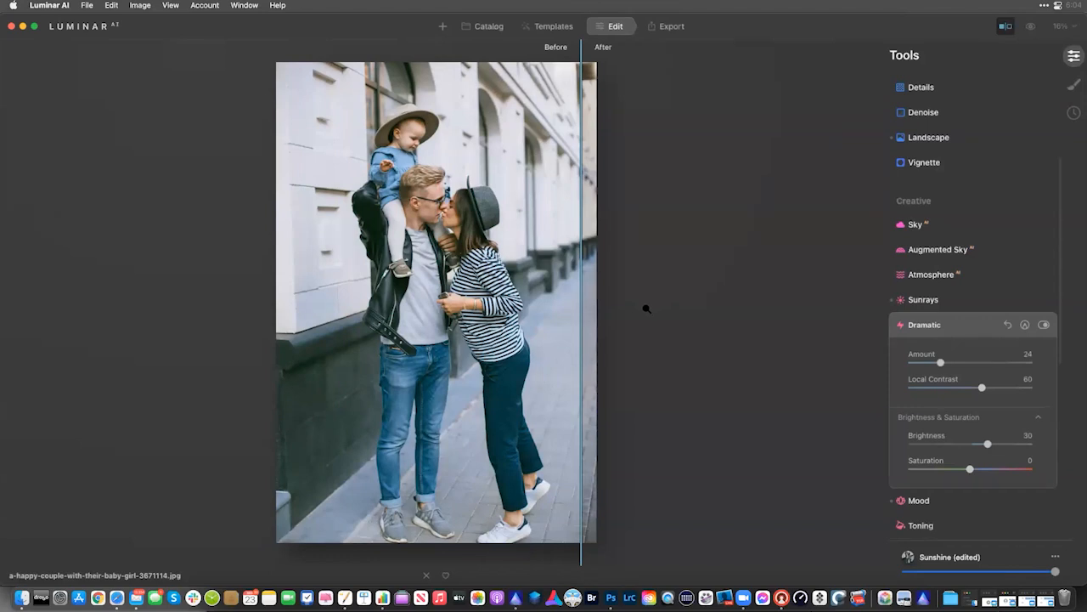
pyautogui.moveTo(577, 311); pyautogui.dragTo(294, 289)
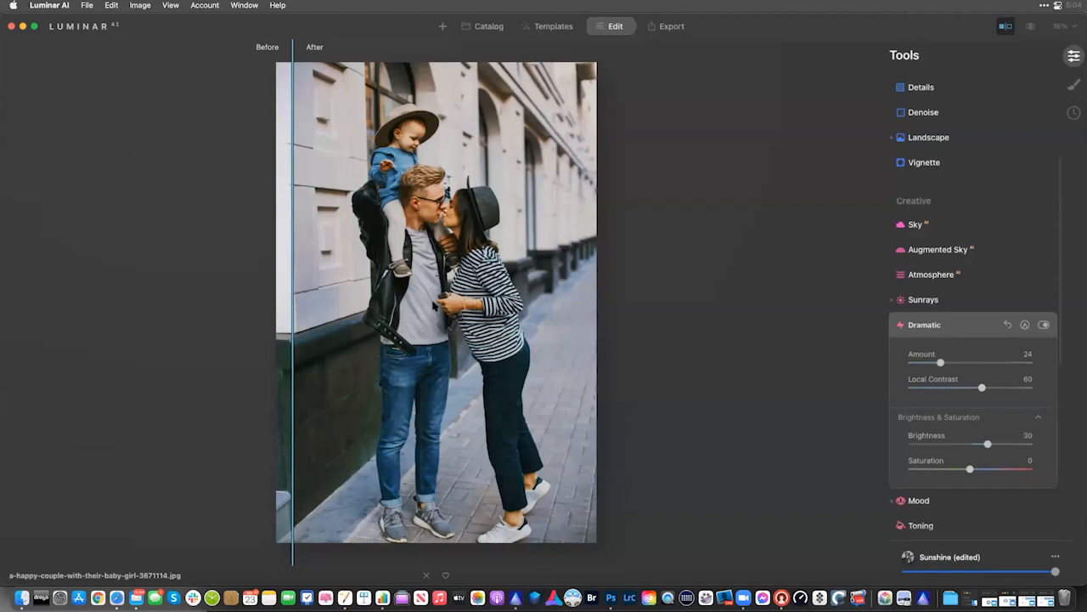
# Find the photo man-and-woman-near-sea-2833389.jpg in the Luminar_Live_Photos catalog and open it for editing
pyautogui.click(469, 32)
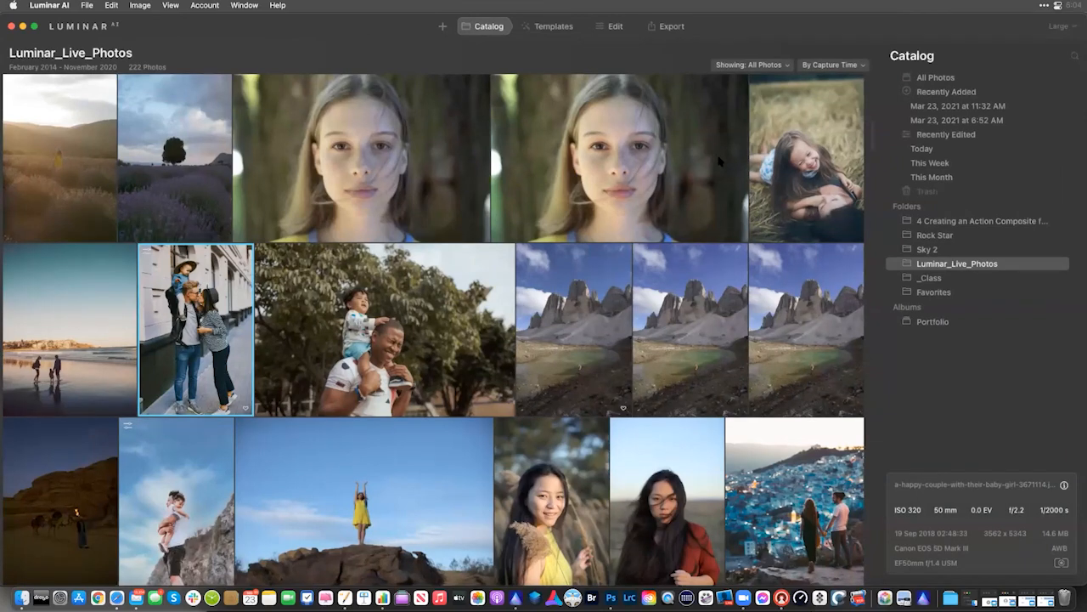
pyautogui.scroll(-3, 400, 330)
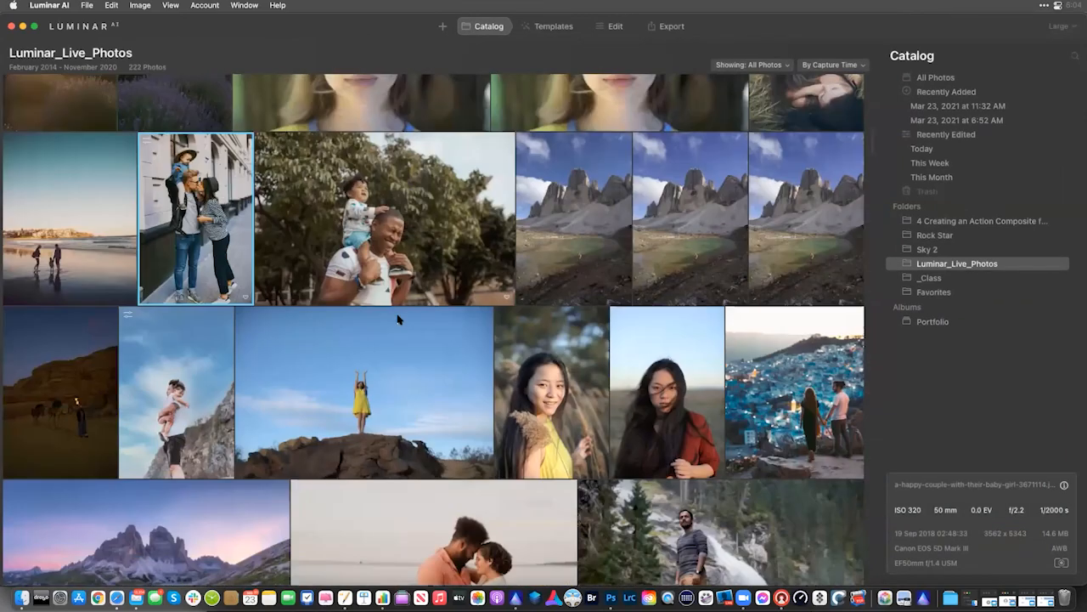
pyautogui.scroll(-10, 398, 320)
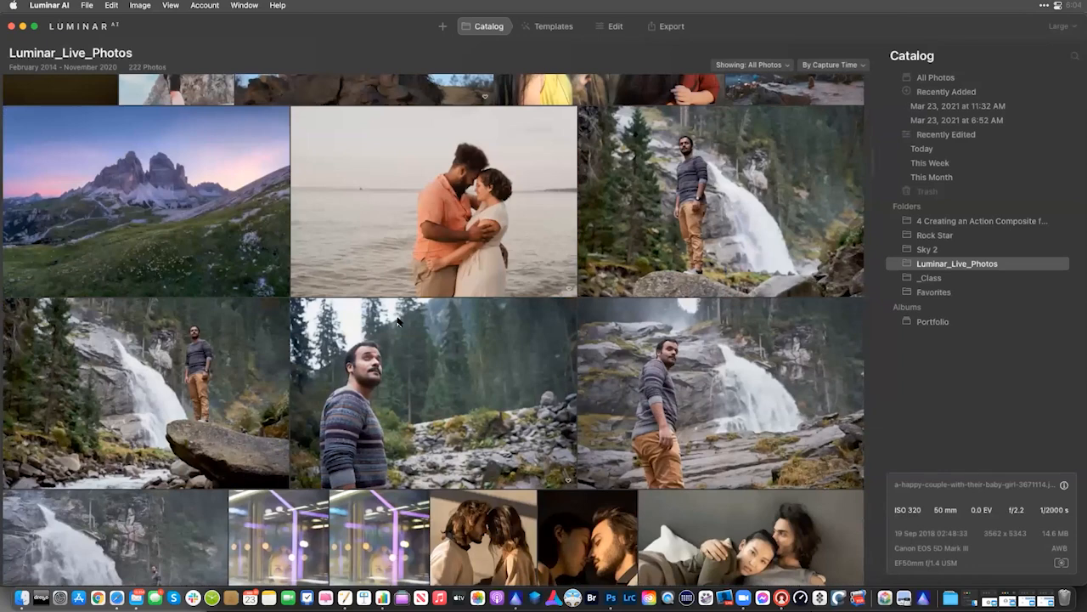
pyautogui.scroll(-2, 398, 320)
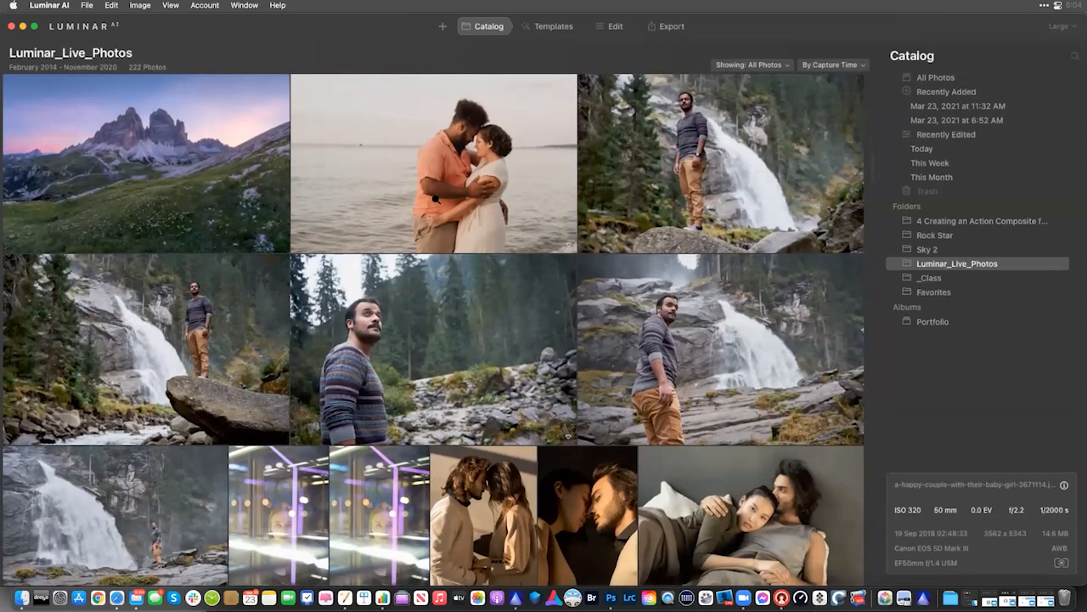
pyautogui.doubleClick(436, 199)
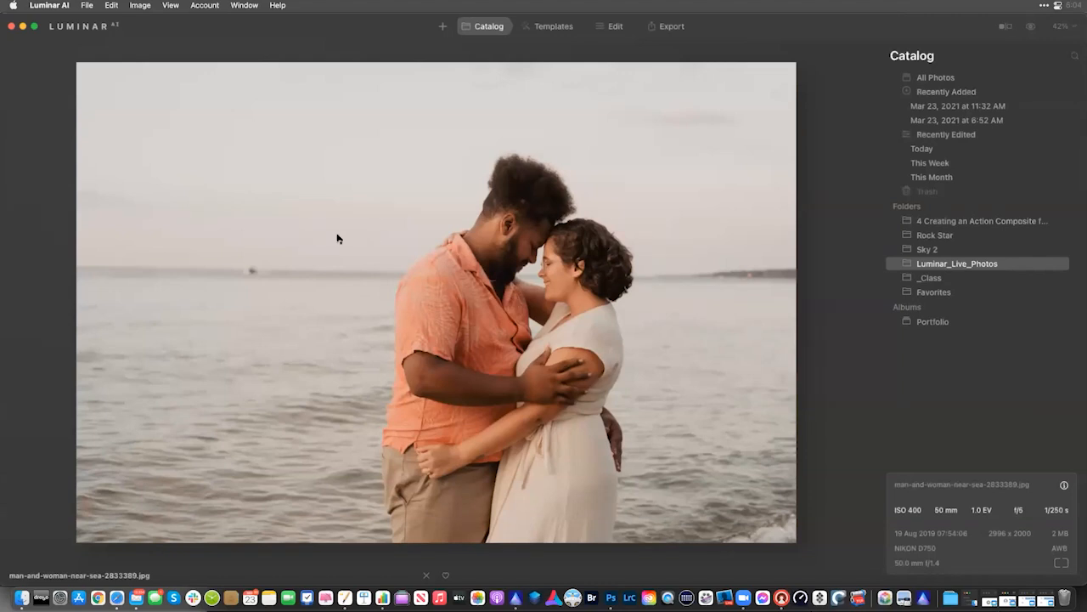
pyautogui.click(608, 27)
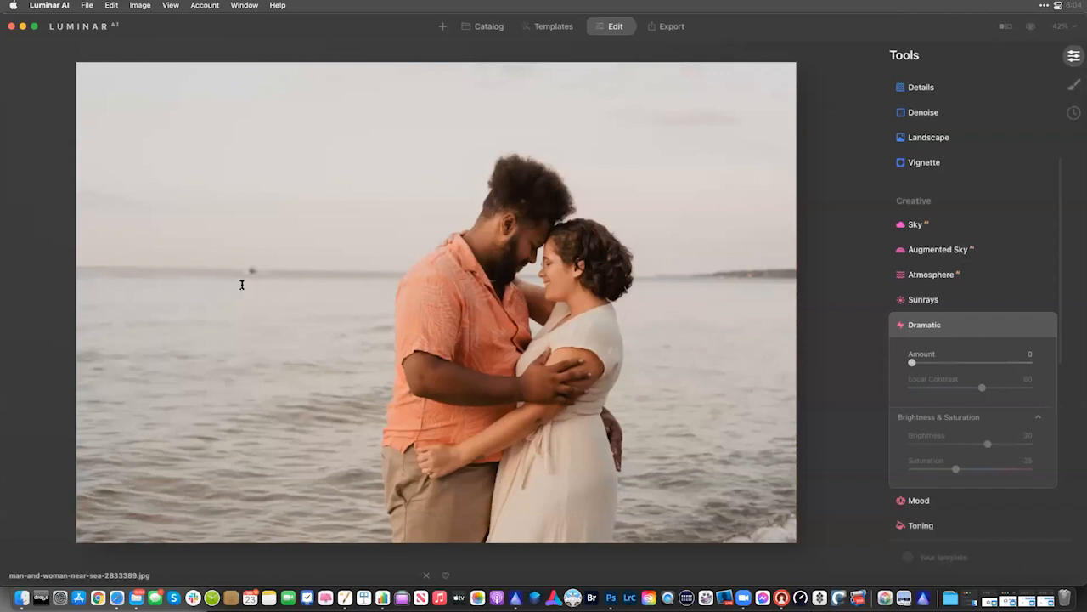
# Replace the sky behind the couple with Stunning Skies 1 from the All Skies collection using Sky AI
pyautogui.press('super+minus')
pyautogui.scroll(-8, 951, 356)
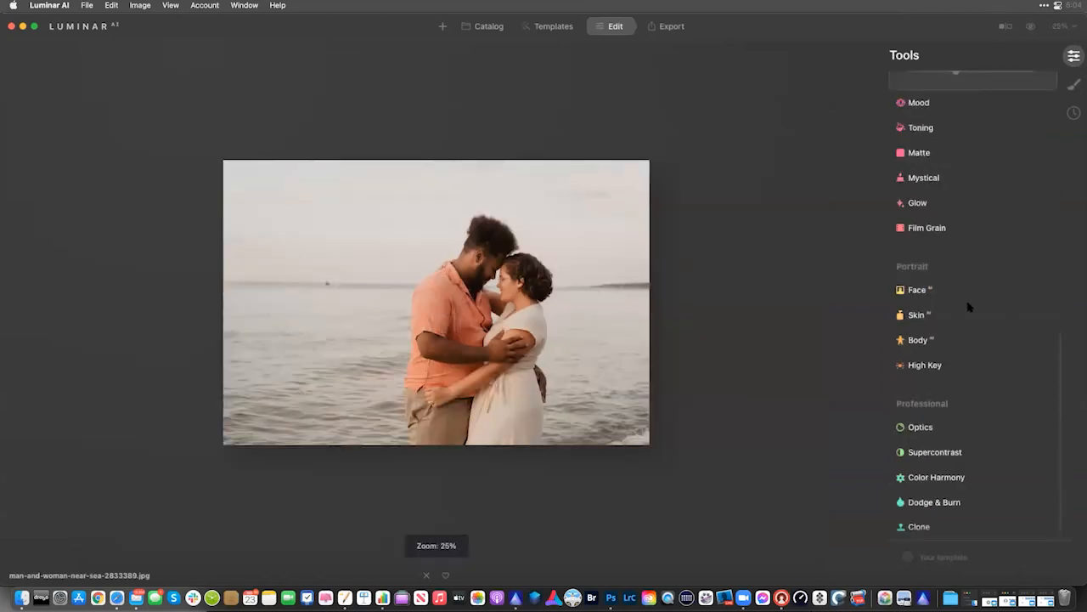
pyautogui.scroll(6, 943, 340)
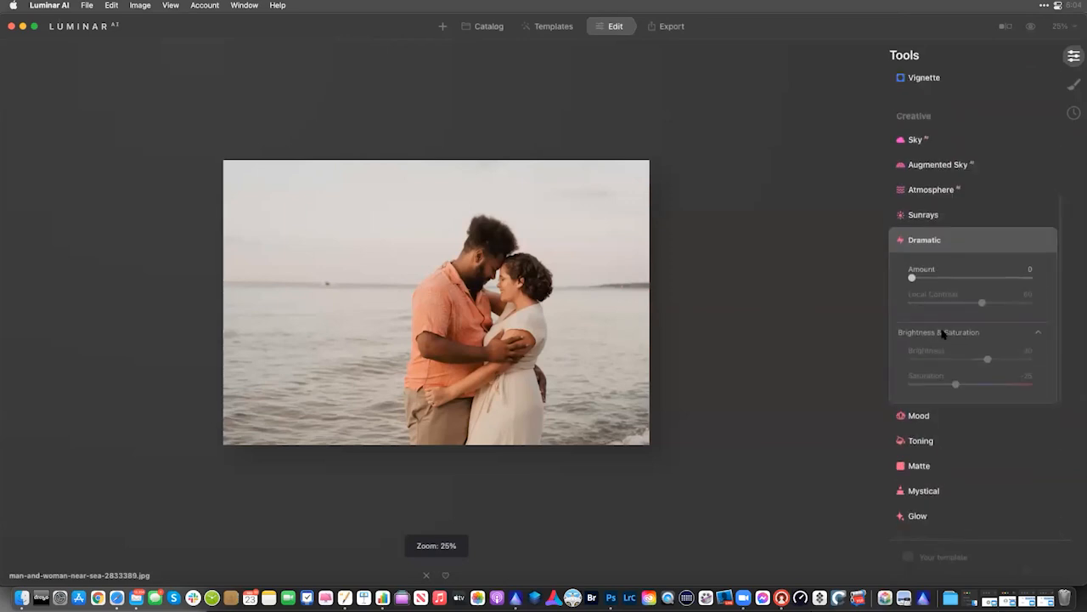
pyautogui.click(922, 149)
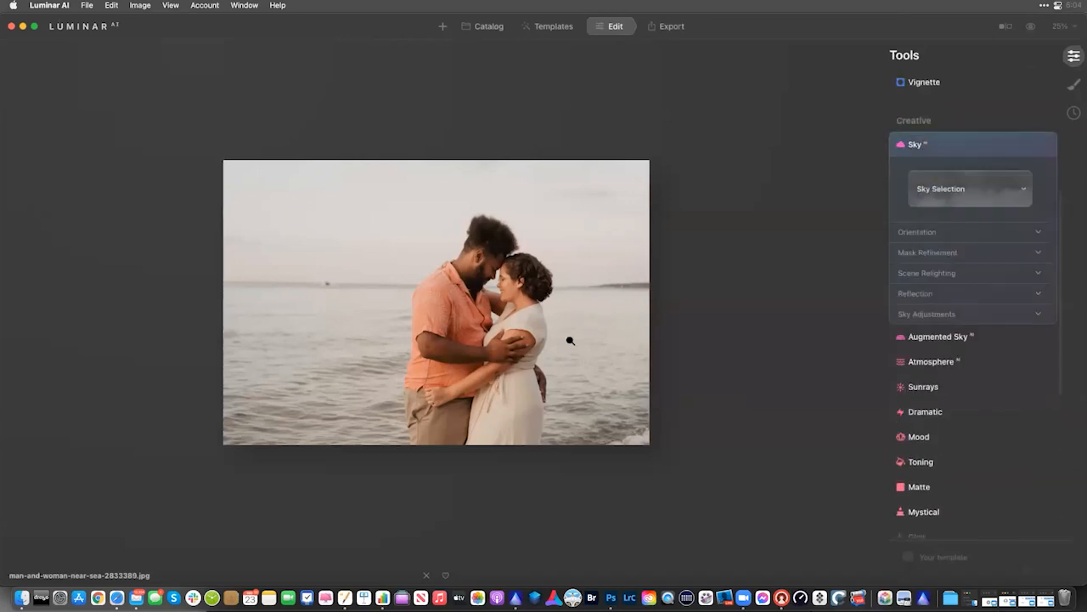
pyautogui.scroll(5, 486, 341)
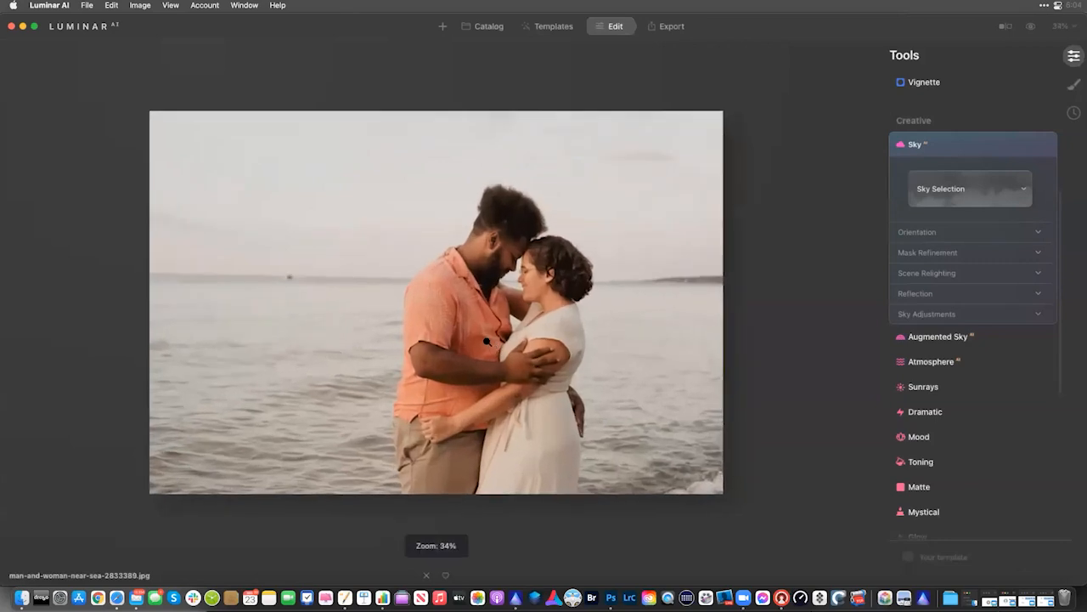
pyautogui.click(967, 188)
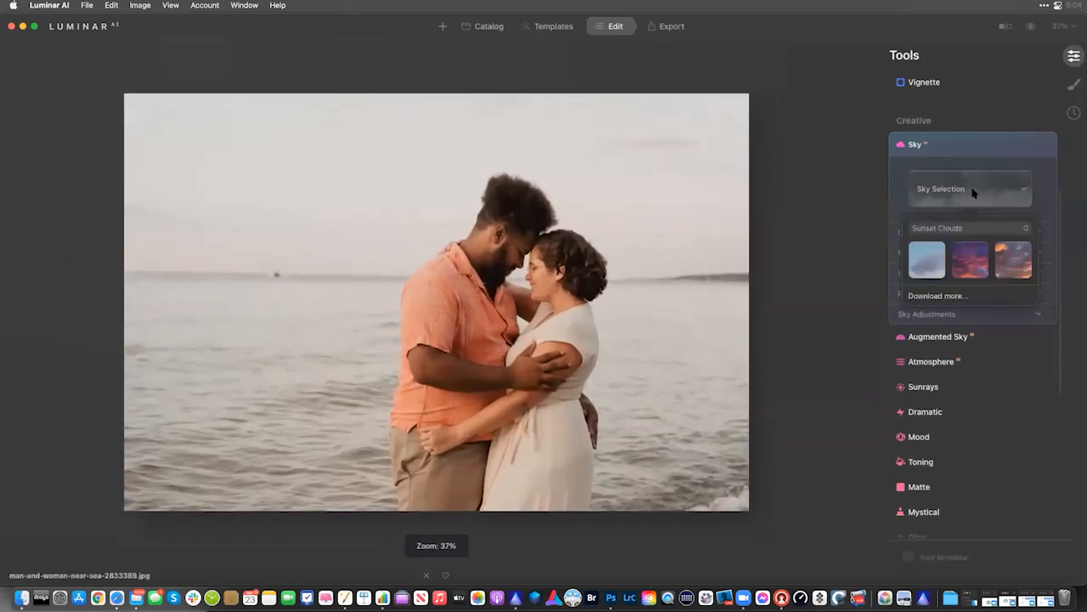
pyautogui.click(956, 229)
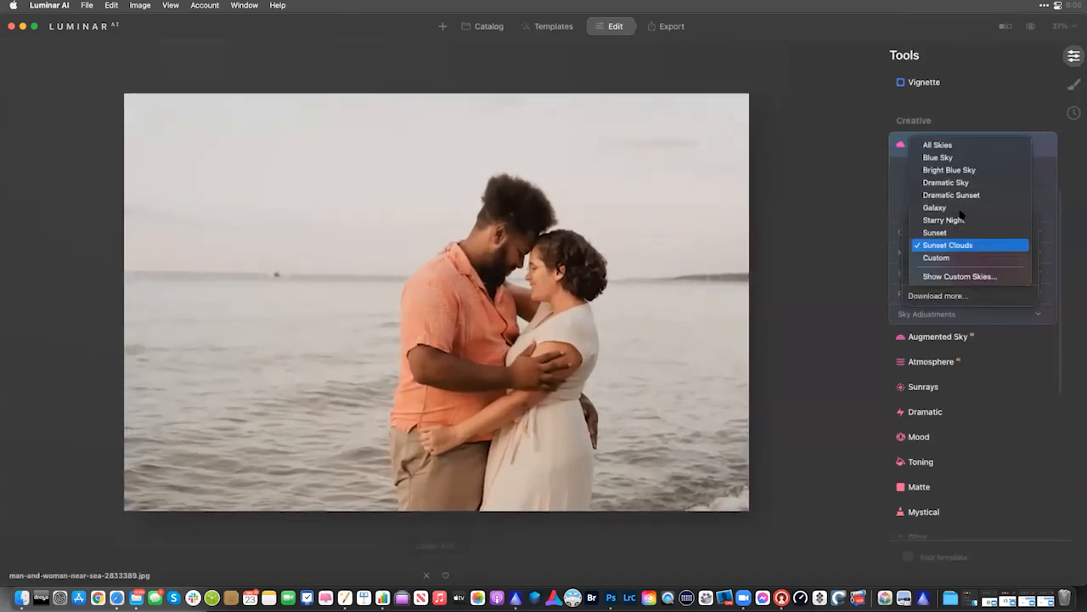
pyautogui.click(938, 145)
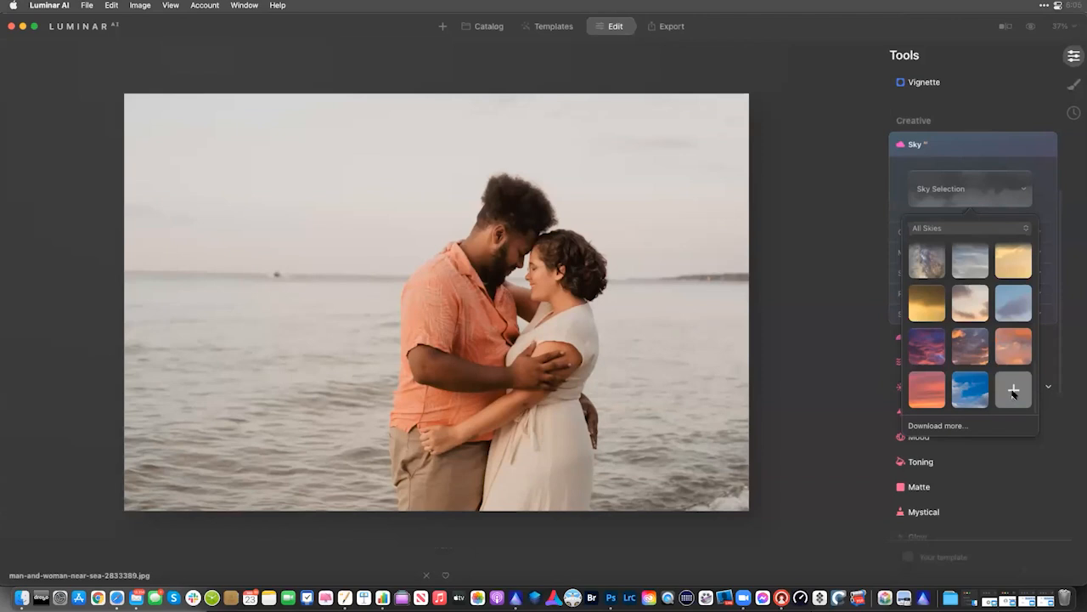
pyautogui.click(1011, 357)
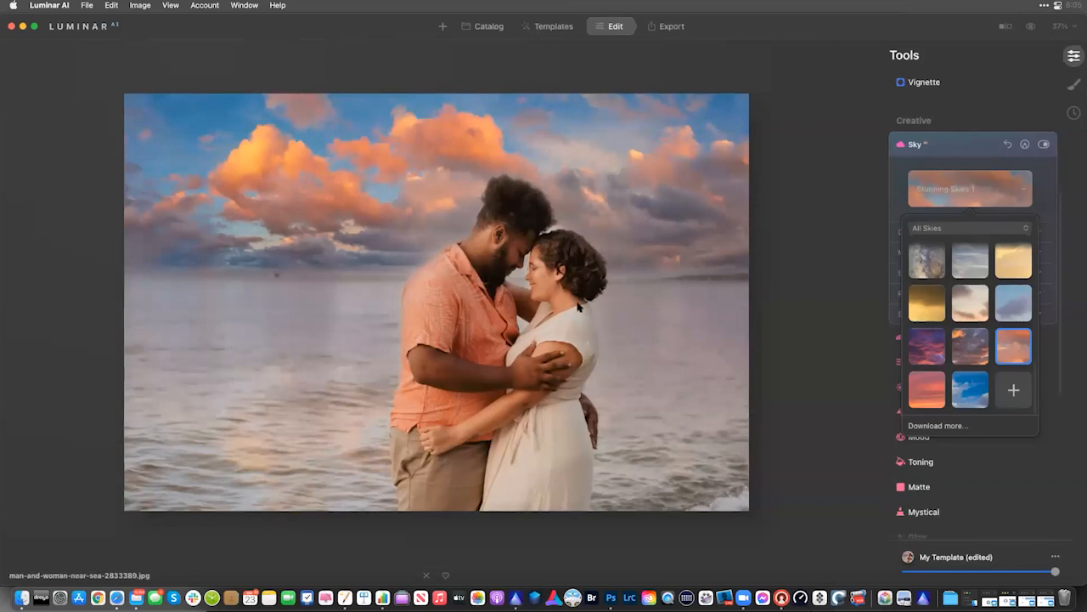
pyautogui.click(948, 149)
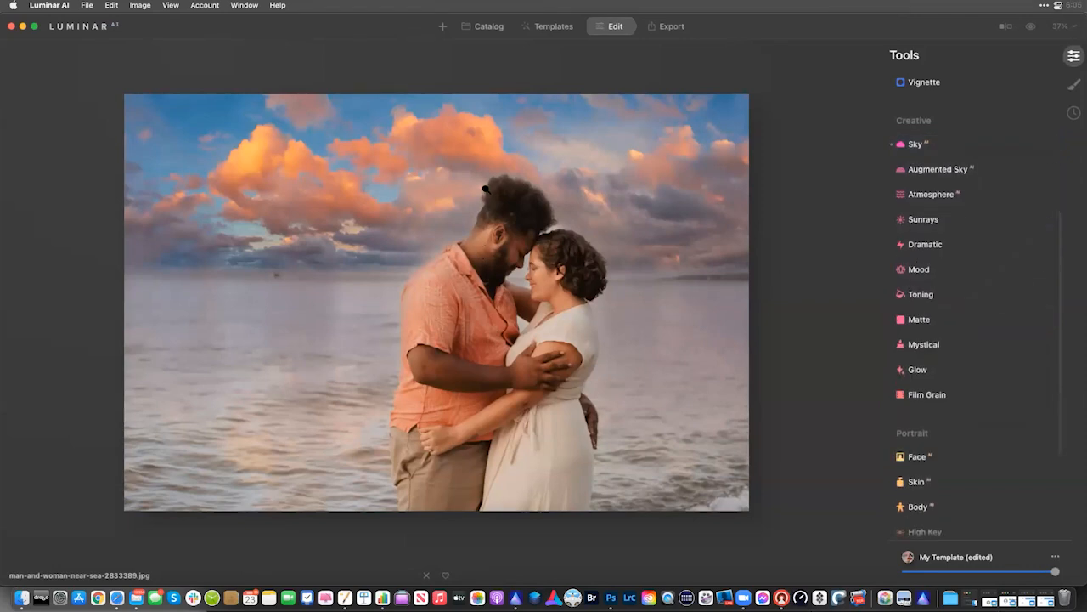
pyautogui.click(926, 147)
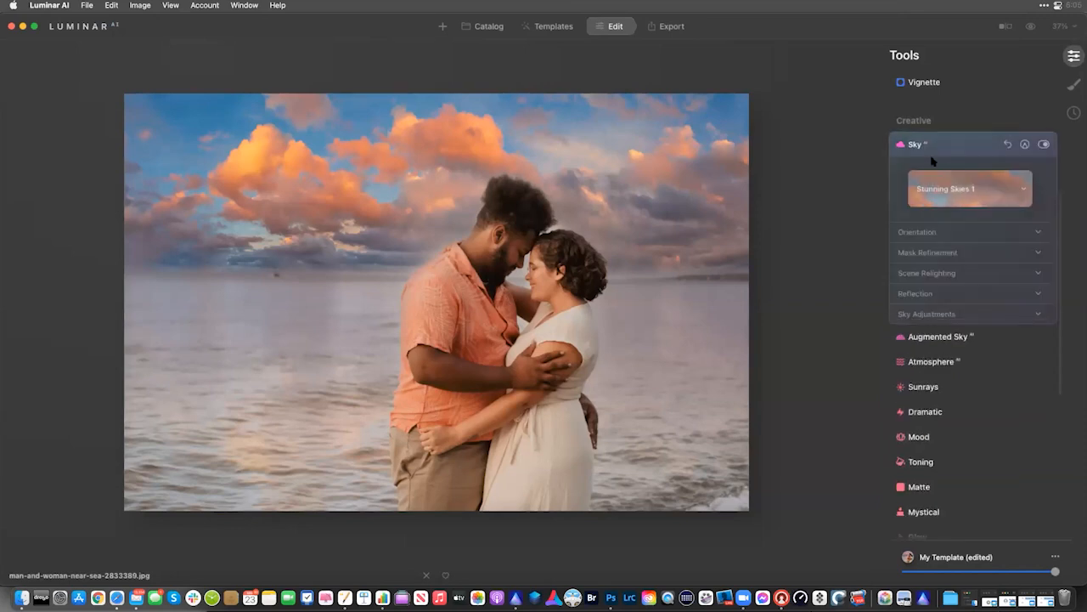
# Relight the scene to match the new sky with Relight Strength 60, Relight Saturation 49 and Relight Human 53
pyautogui.click(947, 281)
pyautogui.moveTo(940, 352); pyautogui.dragTo(982, 301)
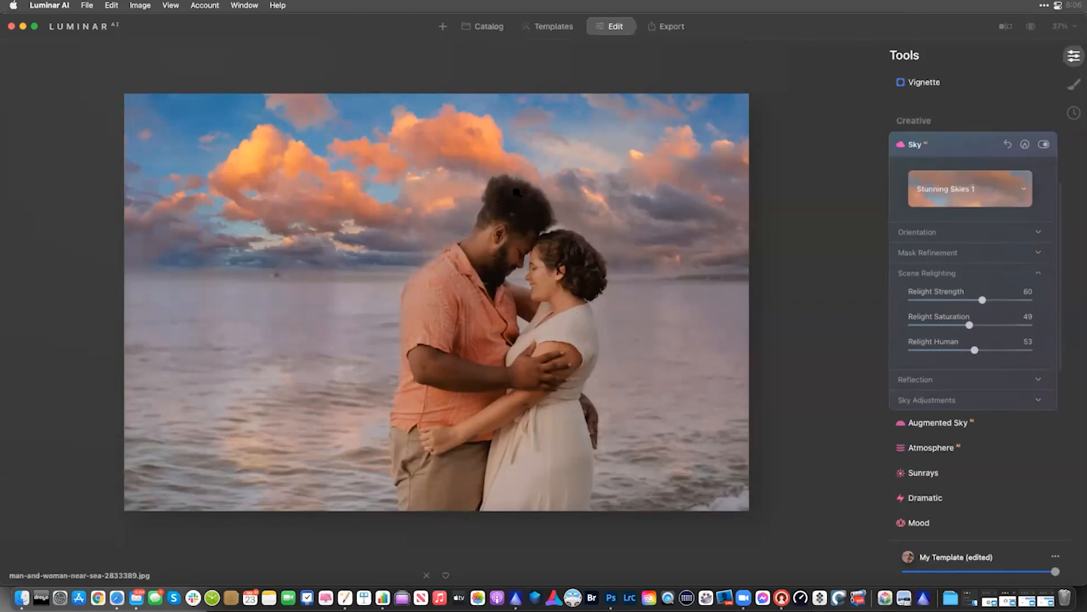
# Refine the sky mask around the couple's hair with Global 50, Close Gaps 3 and Fix Details 89
pyautogui.scroll(2, 516, 192)
pyautogui.scroll(5, 527, 161)
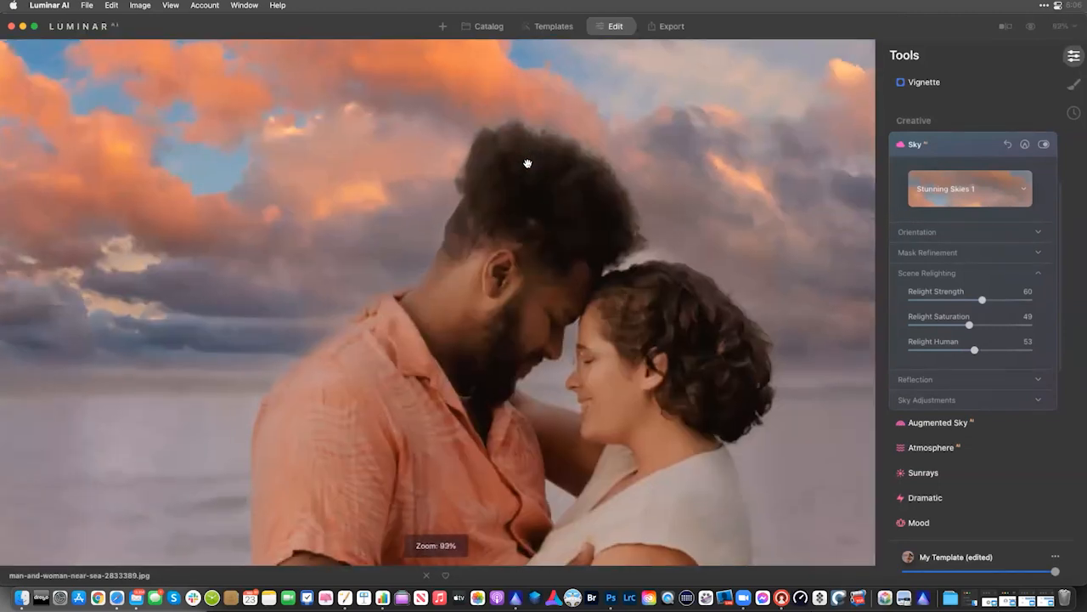
pyautogui.scroll(1, 526, 162)
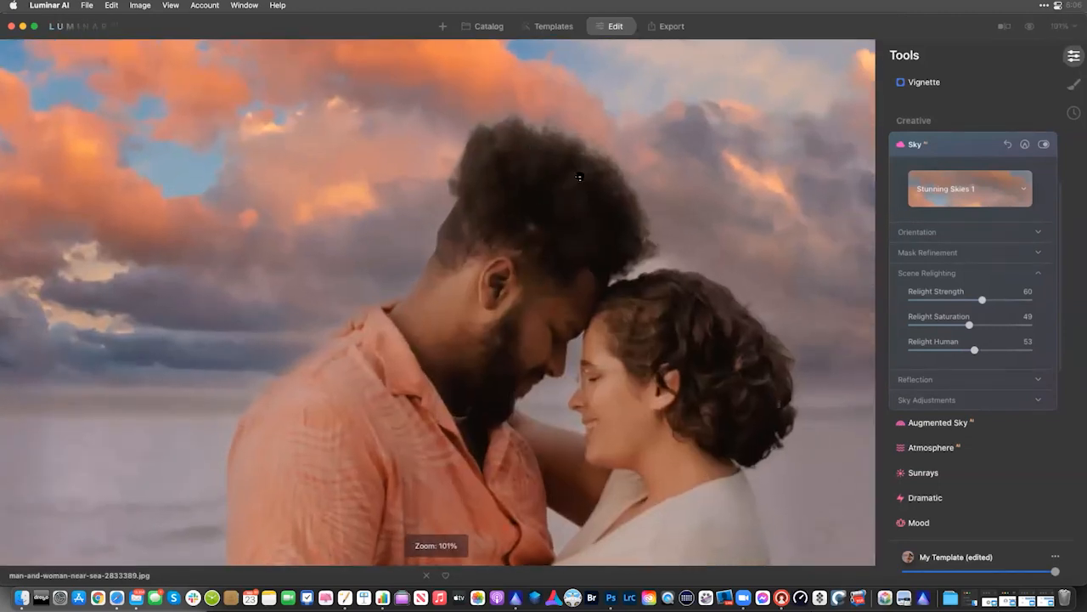
pyautogui.click(963, 254)
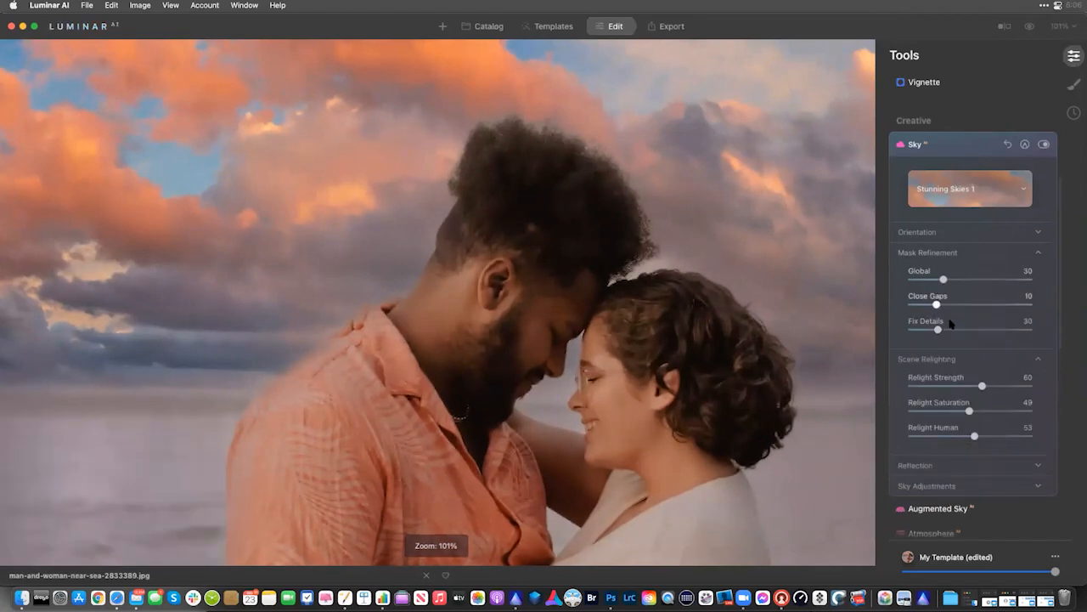
pyautogui.moveTo(939, 330); pyautogui.dragTo(1025, 335)
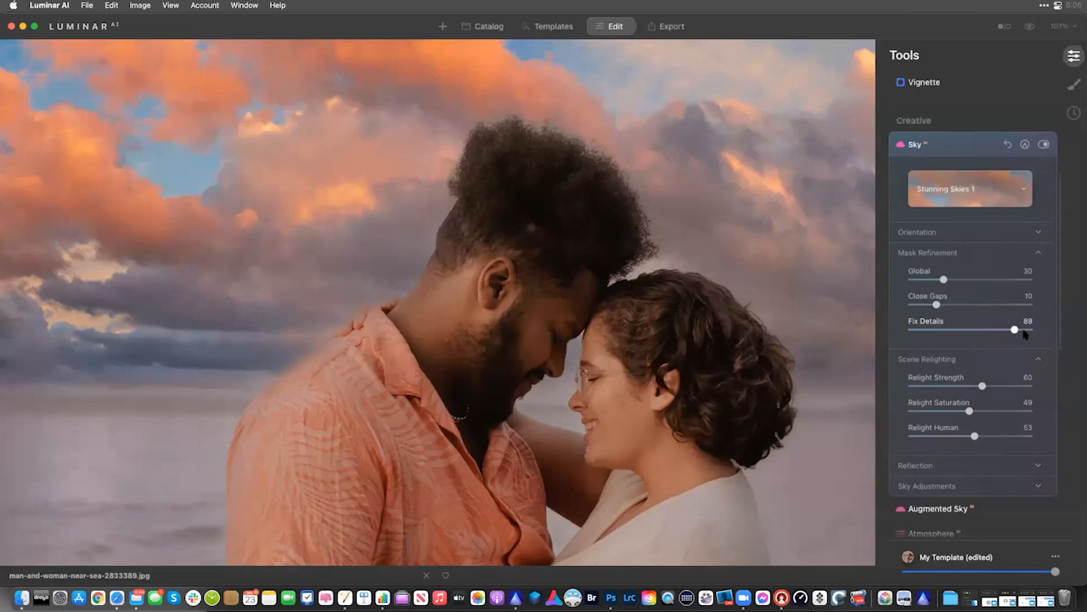
pyautogui.moveTo(1025, 334); pyautogui.dragTo(1026, 335)
pyautogui.moveTo(945, 281); pyautogui.dragTo(963, 280)
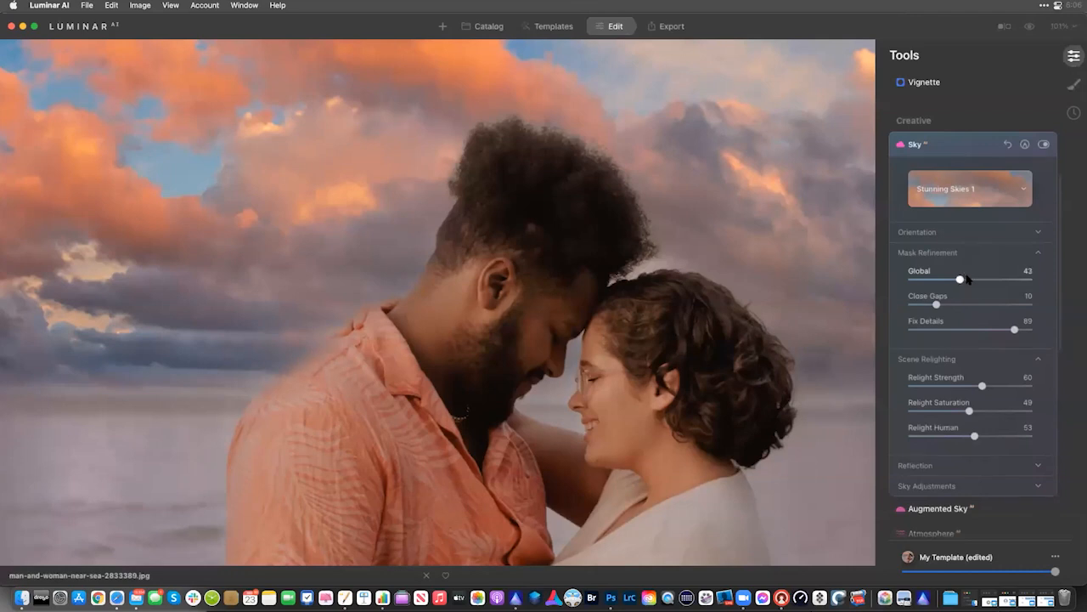
pyautogui.moveTo(971, 281); pyautogui.dragTo(970, 281)
pyautogui.moveTo(982, 280); pyautogui.dragTo(915, 308)
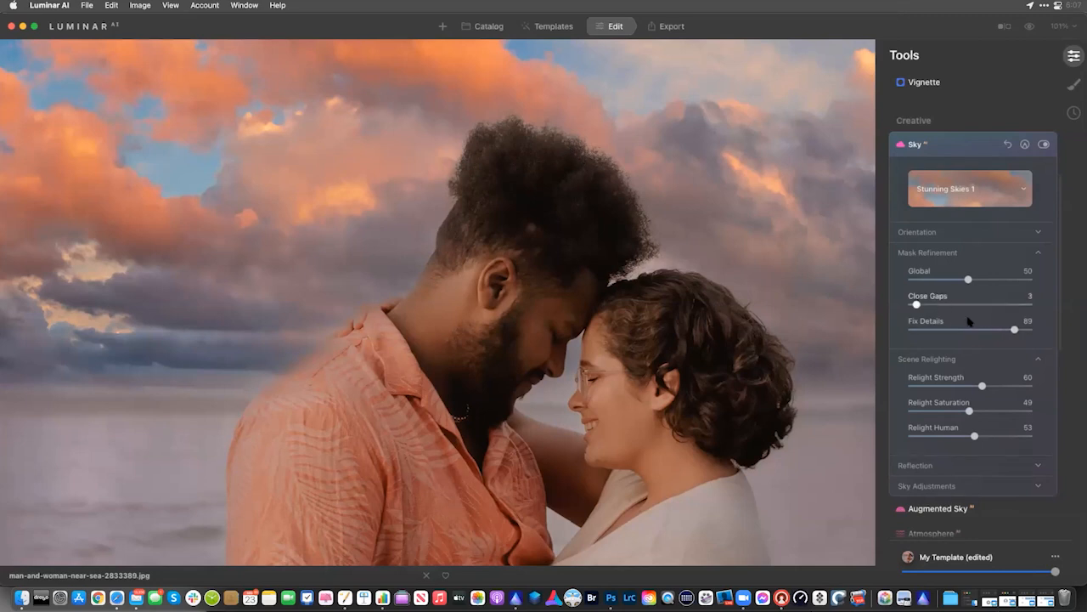
# Fine-tune the sky mask refinement to Fix Details 93 and Global 48
pyautogui.moveTo(1014, 331); pyautogui.dragTo(1021, 330)
pyautogui.click(982, 278)
pyautogui.press('super+0')
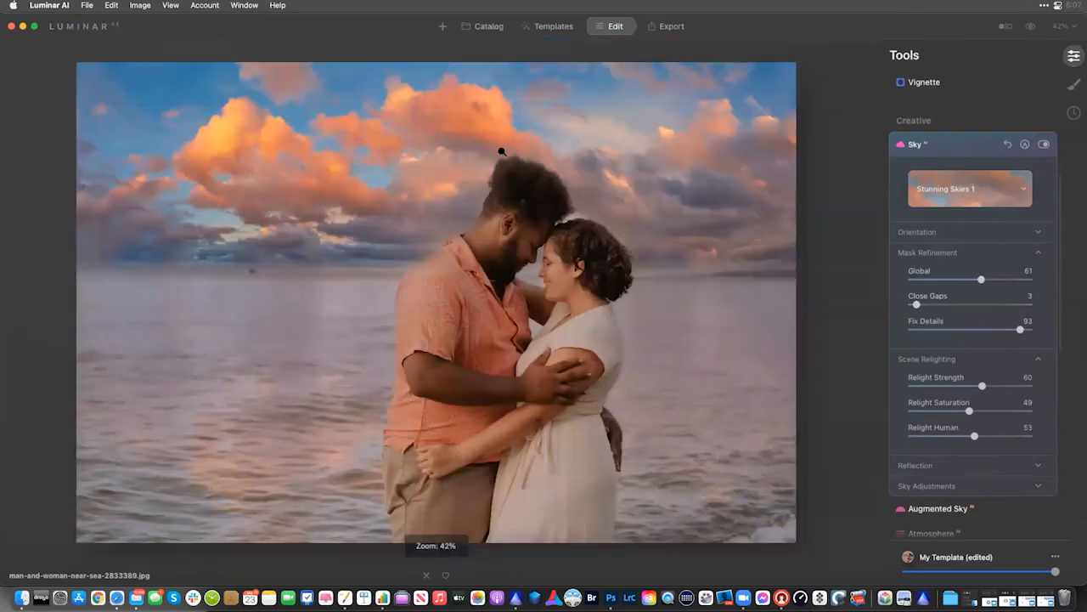
pyautogui.click(966, 279)
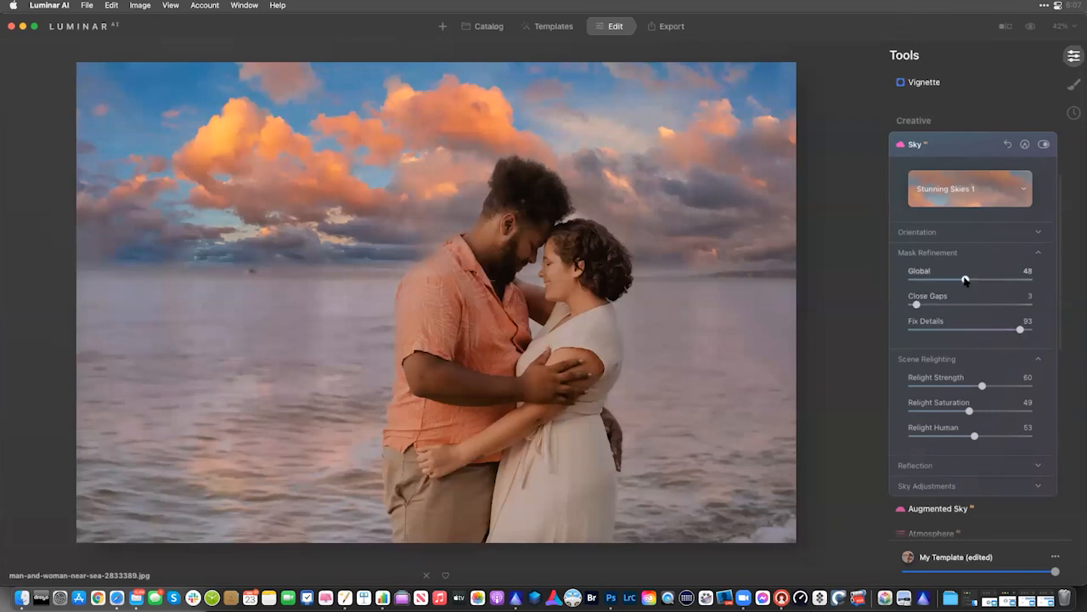
# Blend the replaced sky into the horizon with Horizon Blending 200 and Vertical Offset -2
pyautogui.click(937, 233)
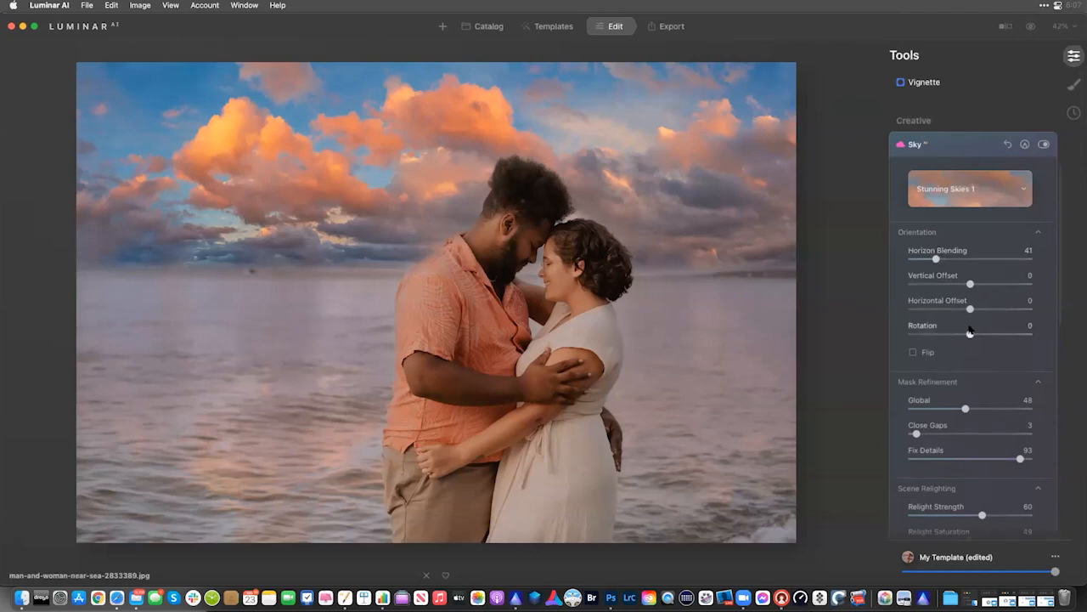
pyautogui.moveTo(972, 334); pyautogui.dragTo(971, 333)
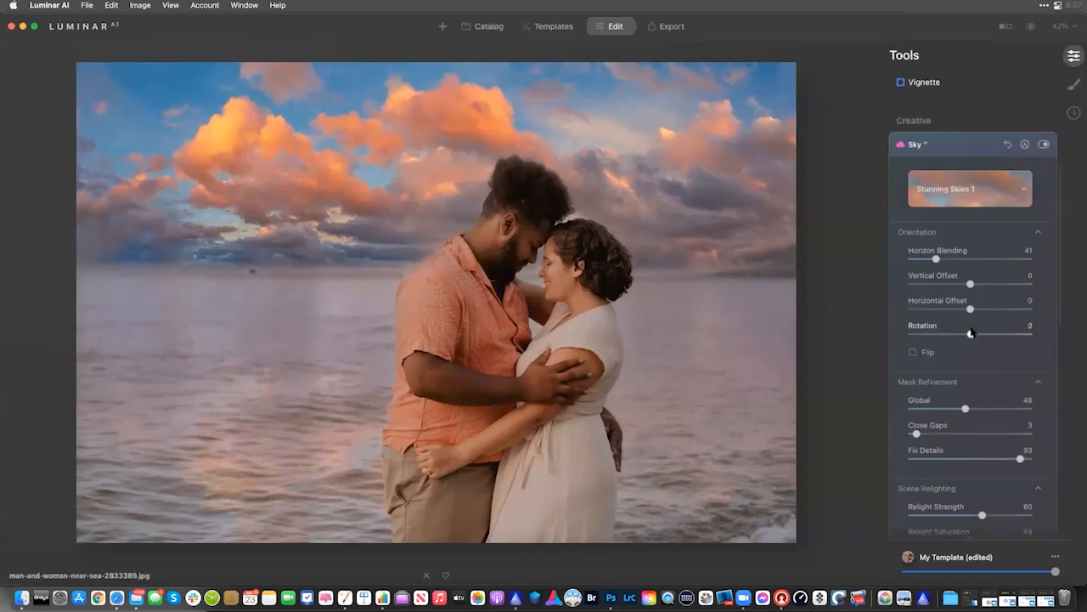
pyautogui.moveTo(937, 259); pyautogui.dragTo(1004, 261)
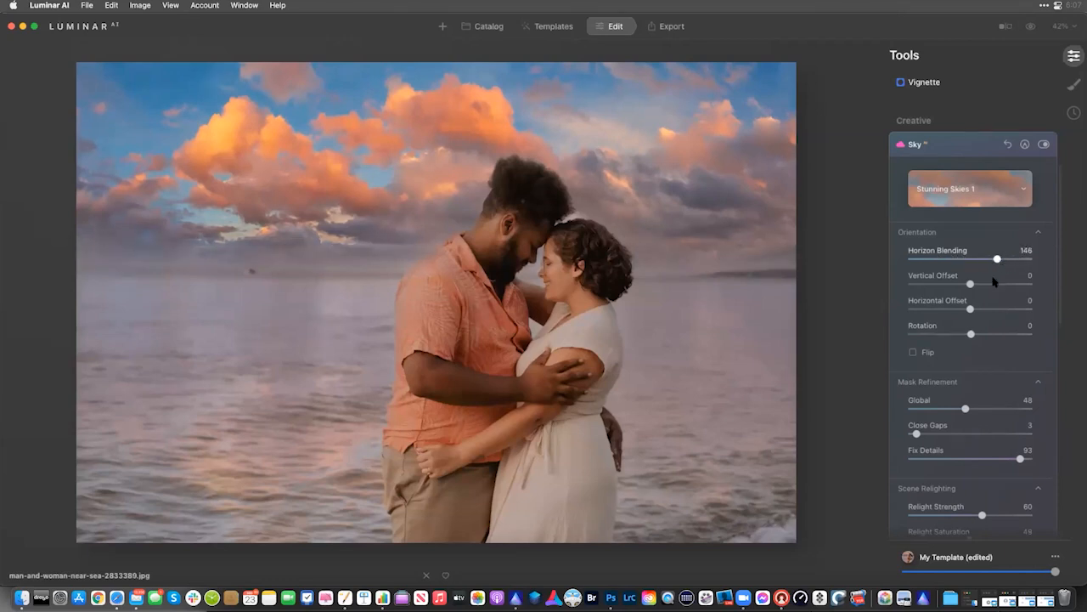
pyautogui.moveTo(970, 283); pyautogui.dragTo(969, 285)
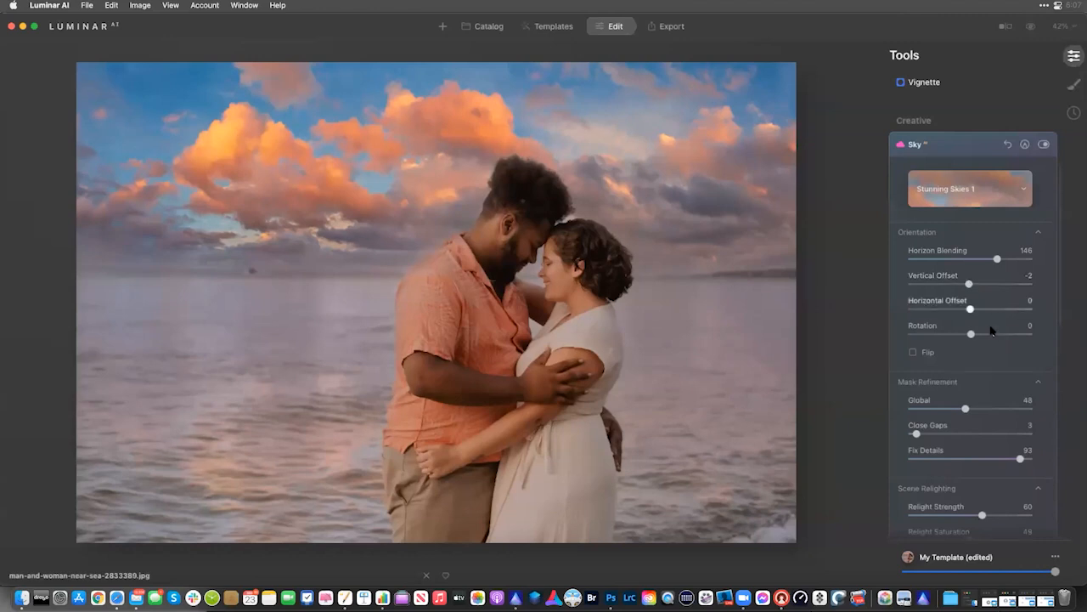
pyautogui.moveTo(998, 259); pyautogui.dragTo(1038, 261)
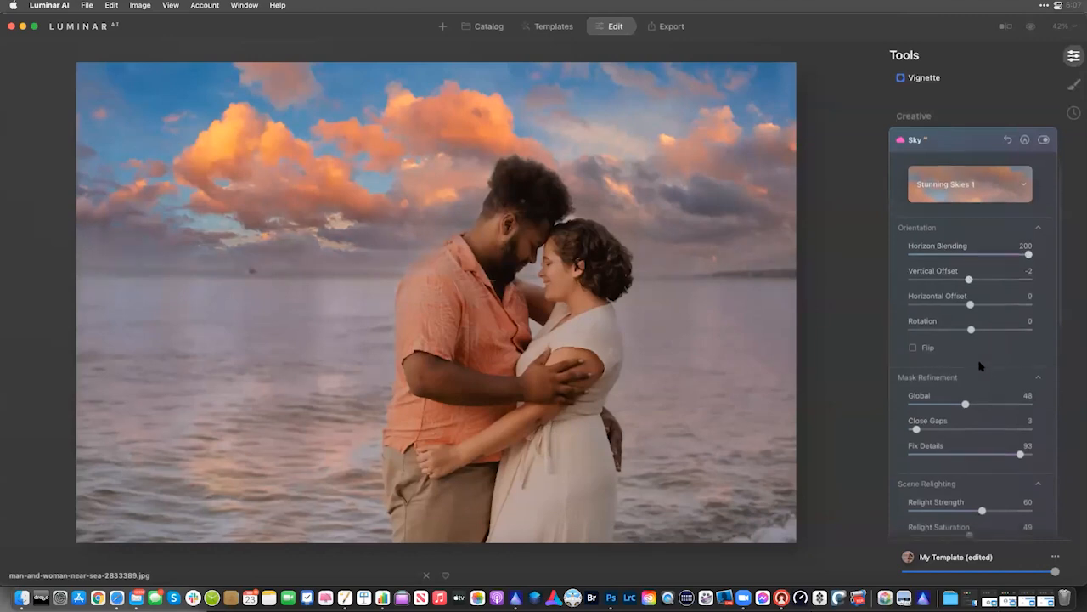
# Set the sky's Reflection Amount on the water to 66
pyautogui.scroll(-5, 986, 378)
pyautogui.click(940, 407)
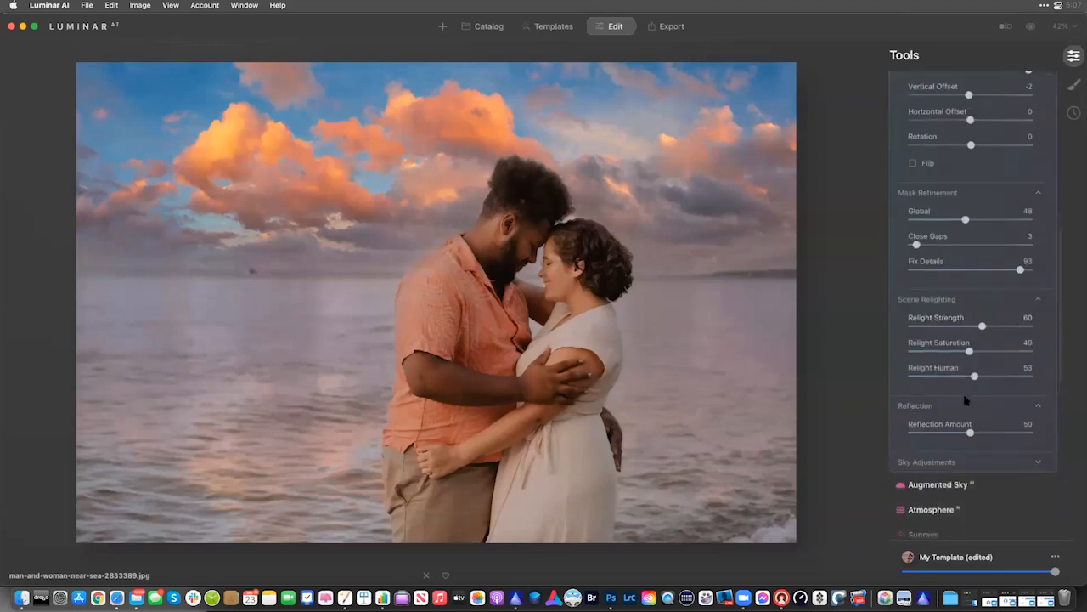
pyautogui.moveTo(970, 434)
pyautogui.mouseDown()
pyautogui.moveTo(1011, 436)
pyautogui.moveTo(991, 435)
pyautogui.mouseUp()
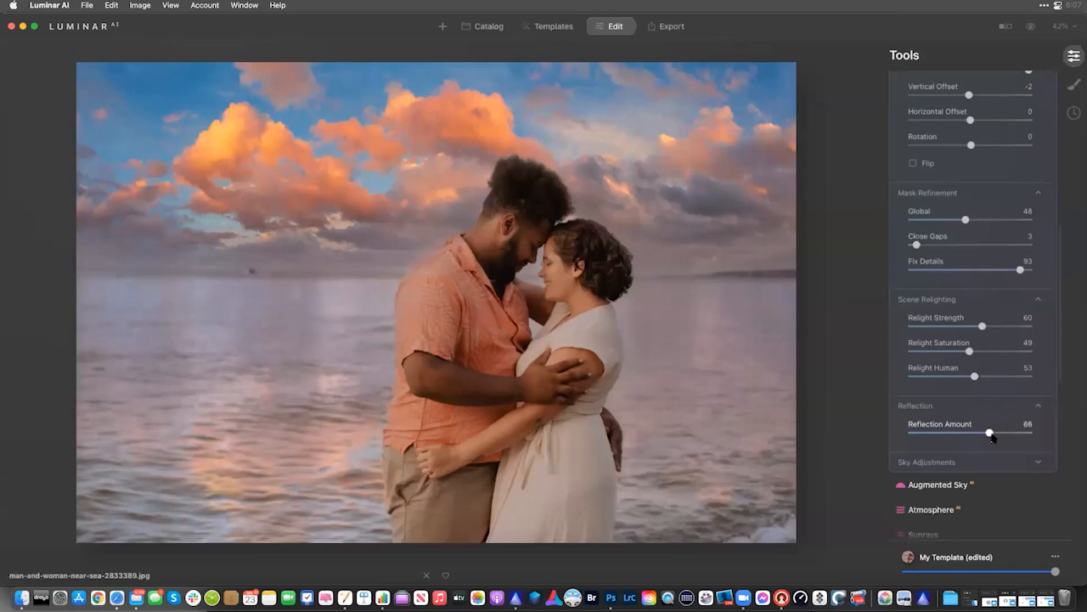
# Inspect the horizon up close and adjust the replaced sky to Defocus 24, Atmospheric Haze 14 and Warmth 11
pyautogui.scroll(-4, 961, 381)
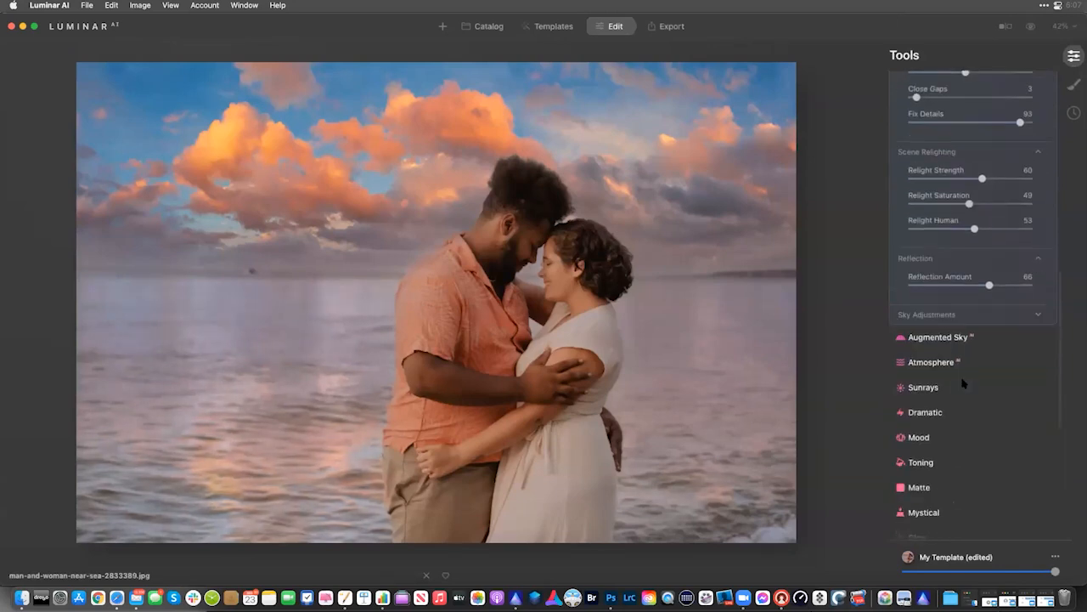
pyautogui.click(937, 311)
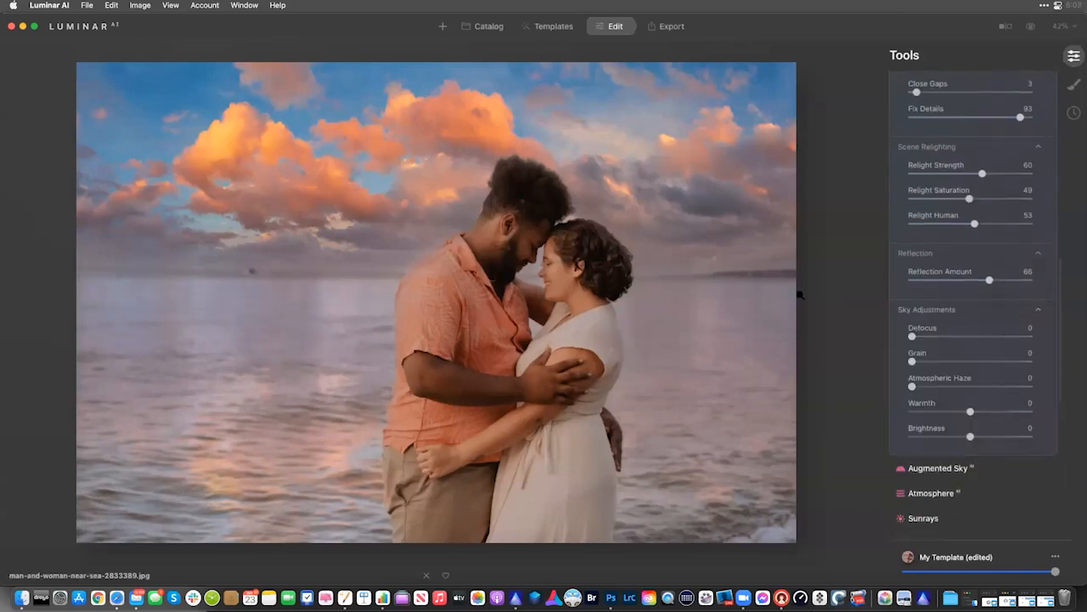
pyautogui.click(757, 281)
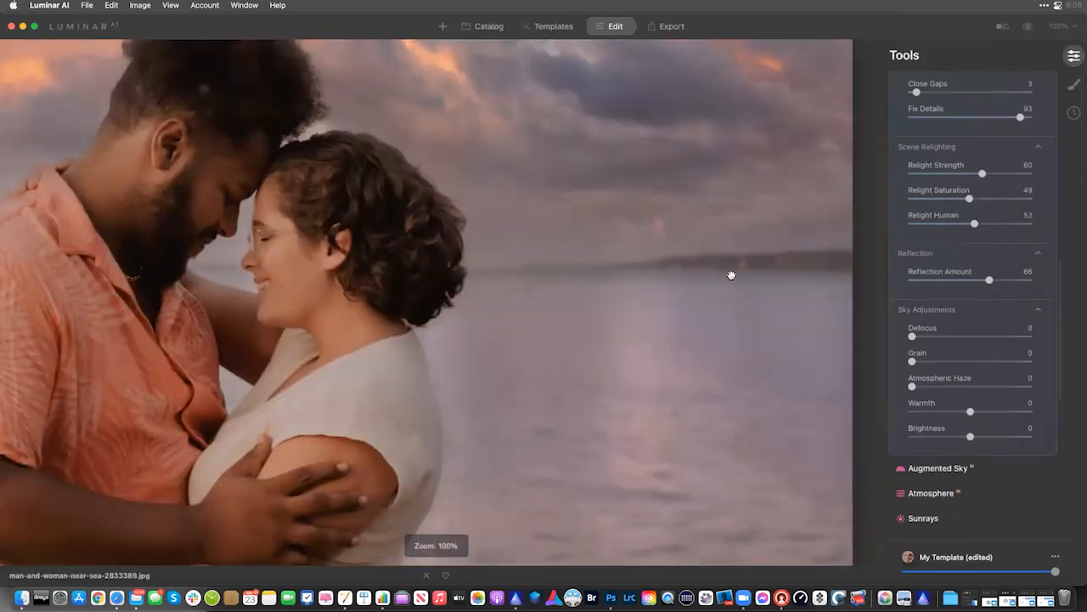
pyautogui.click(668, 265)
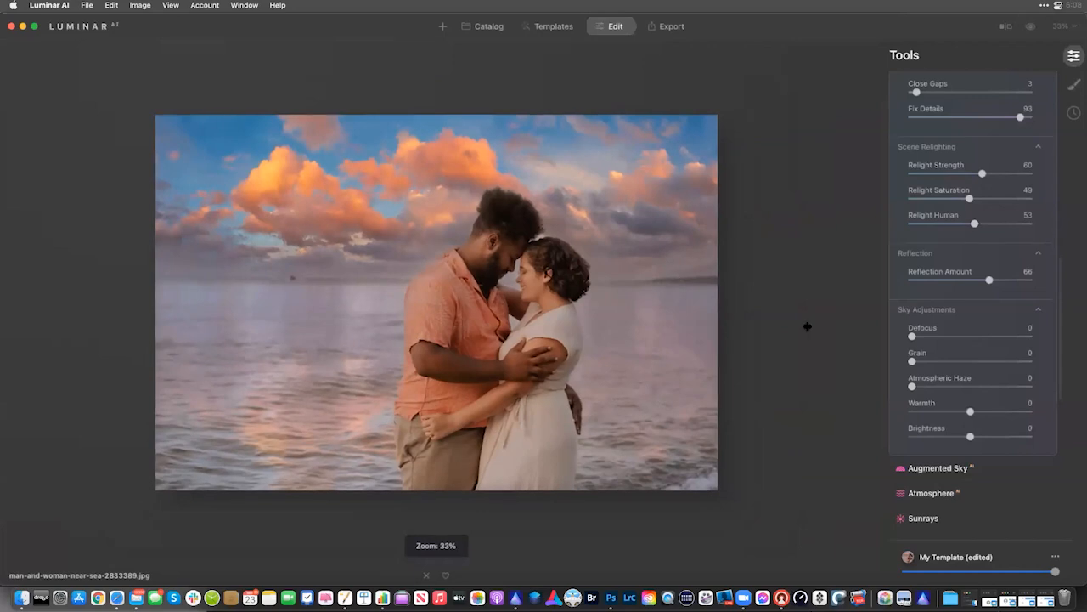
pyautogui.moveTo(918, 339); pyautogui.dragTo(939, 338)
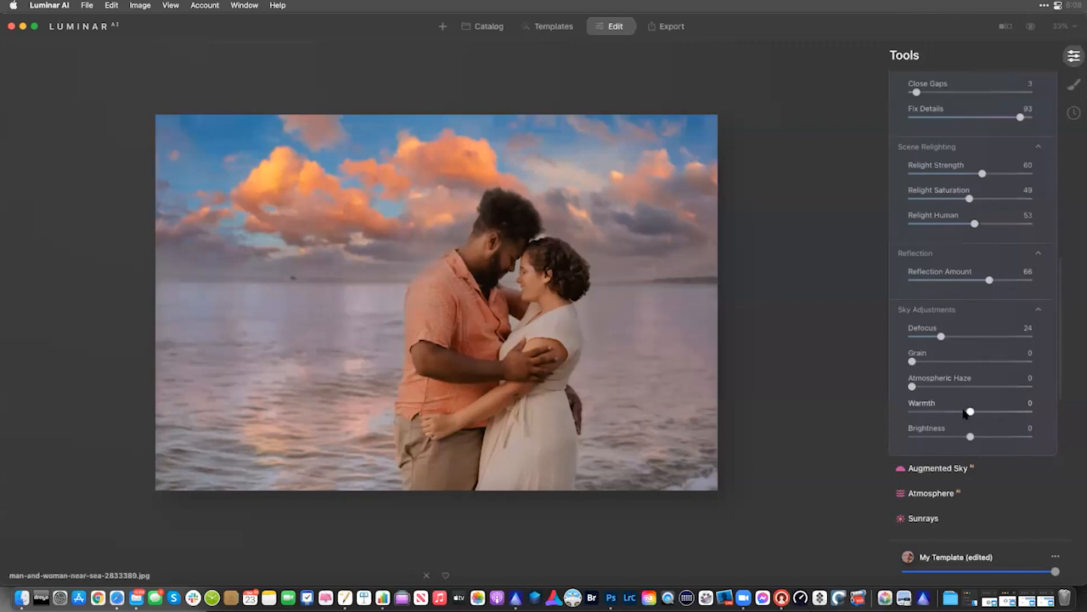
pyautogui.moveTo(921, 388)
pyautogui.mouseDown()
pyautogui.moveTo(978, 389)
pyautogui.moveTo(925, 392)
pyautogui.mouseUp()
pyautogui.moveTo(970, 412); pyautogui.dragTo(977, 414)
pyautogui.scroll(-2, 969, 413)
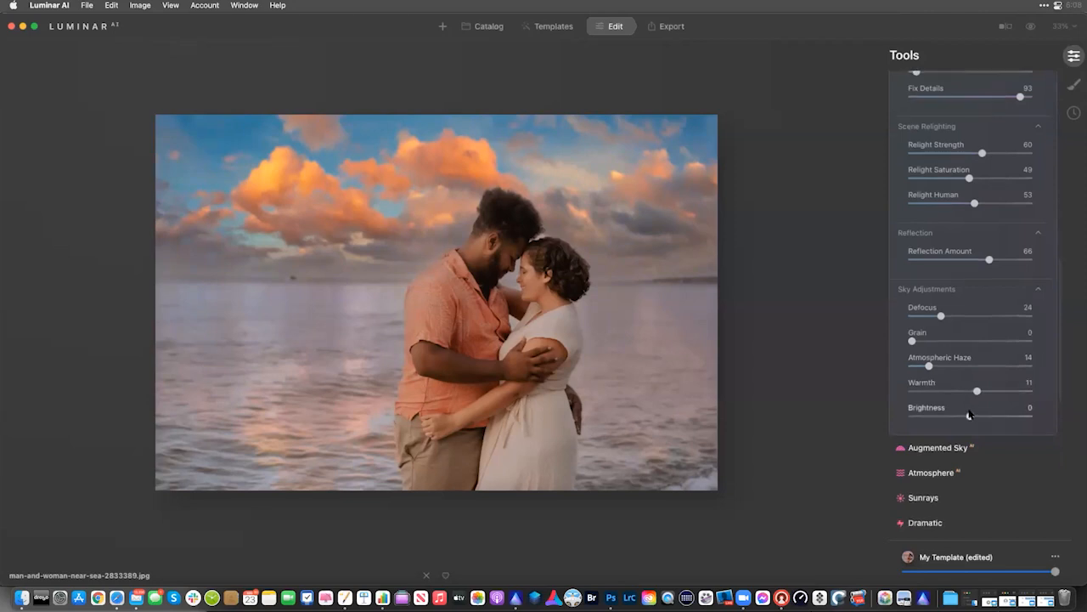
# Apply Enhance AI to the couple photo with Accent 25 and Sky Enhancer 17
pyautogui.scroll(10, 969, 408)
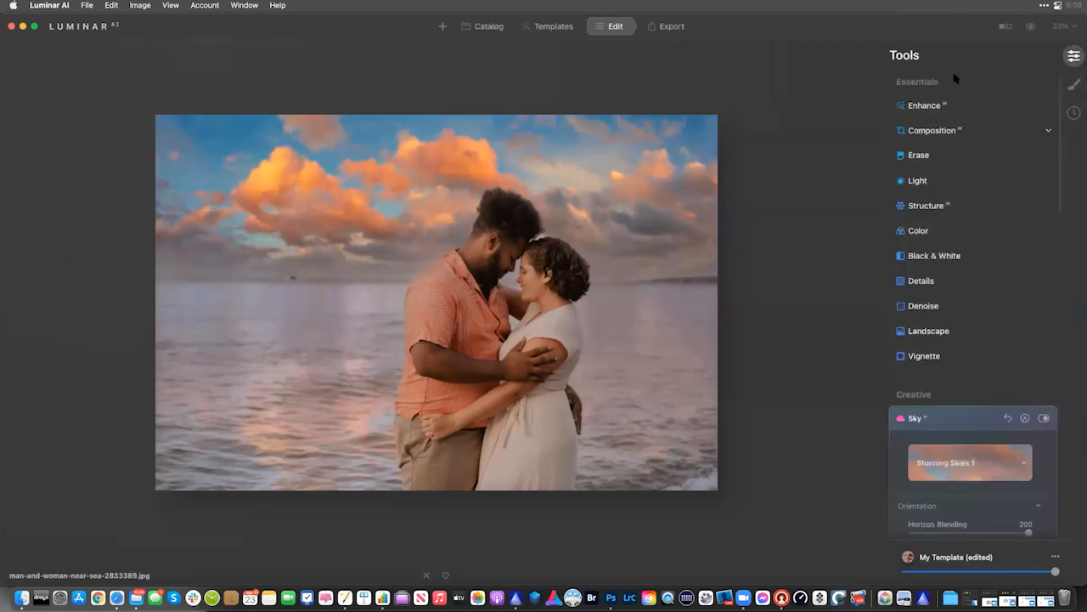
pyautogui.click(933, 108)
pyautogui.moveTo(953, 147); pyautogui.dragTo(934, 168)
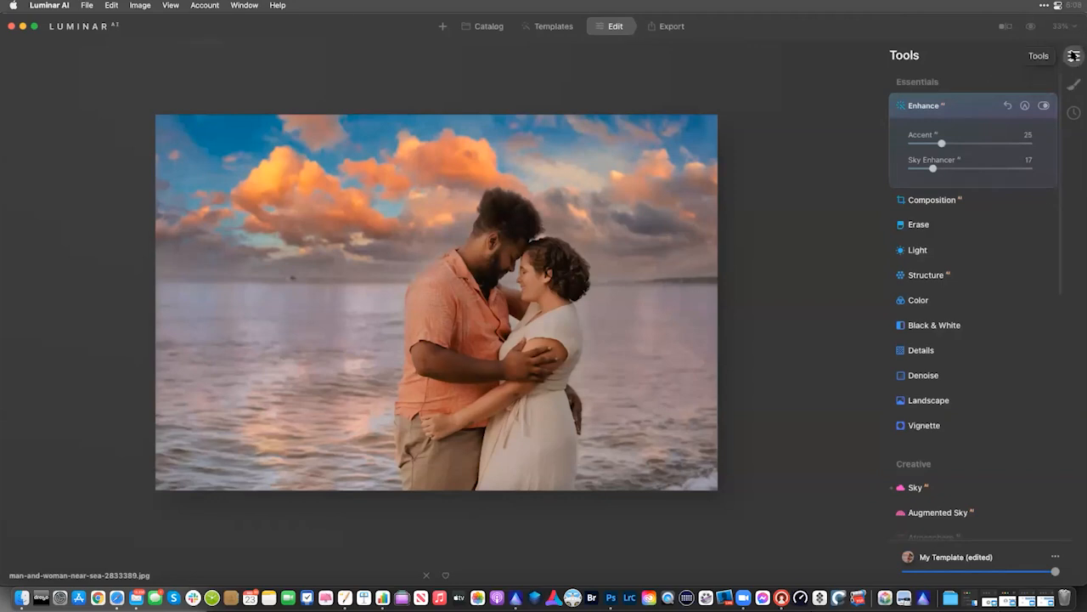
# Add a Basic local adjustment with a Gradient Mask drawn from the photo's right edge near the horizon toward the couple
pyautogui.click(1074, 84)
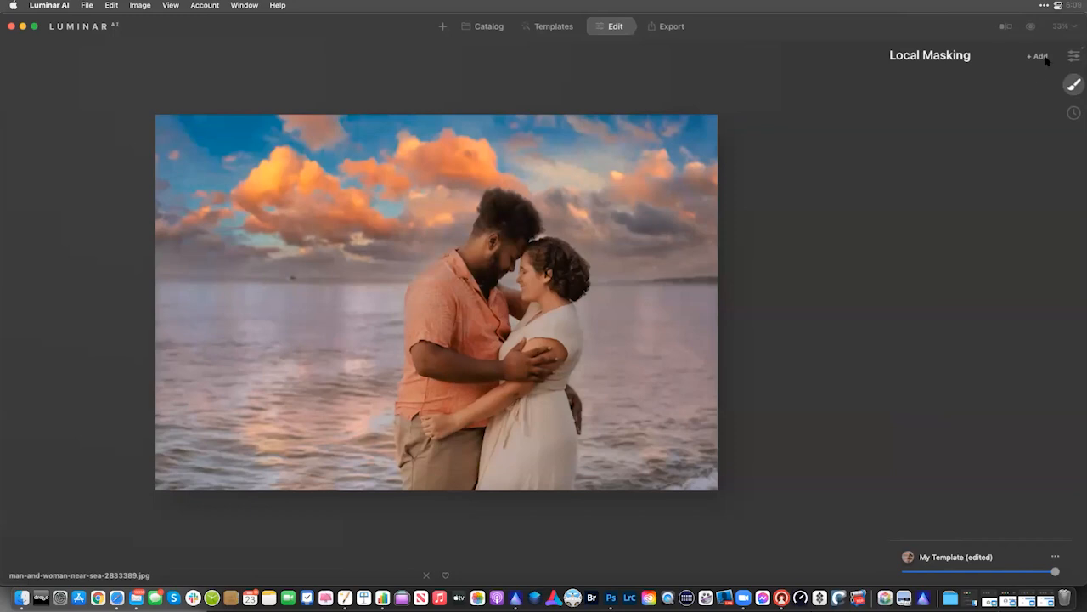
pyautogui.click(1045, 57)
pyautogui.click(1040, 71)
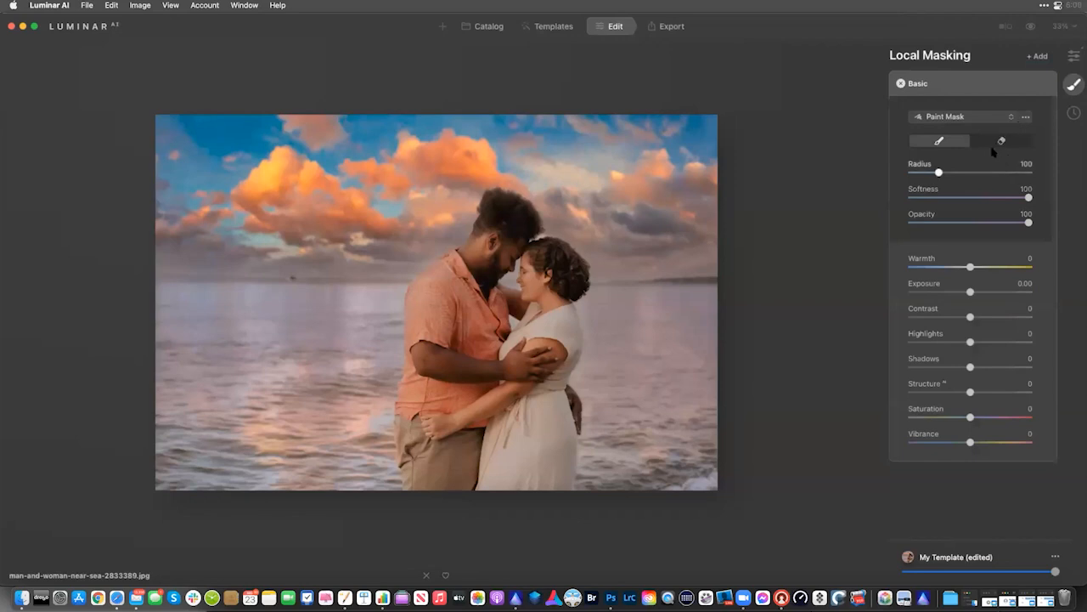
pyautogui.click(973, 117)
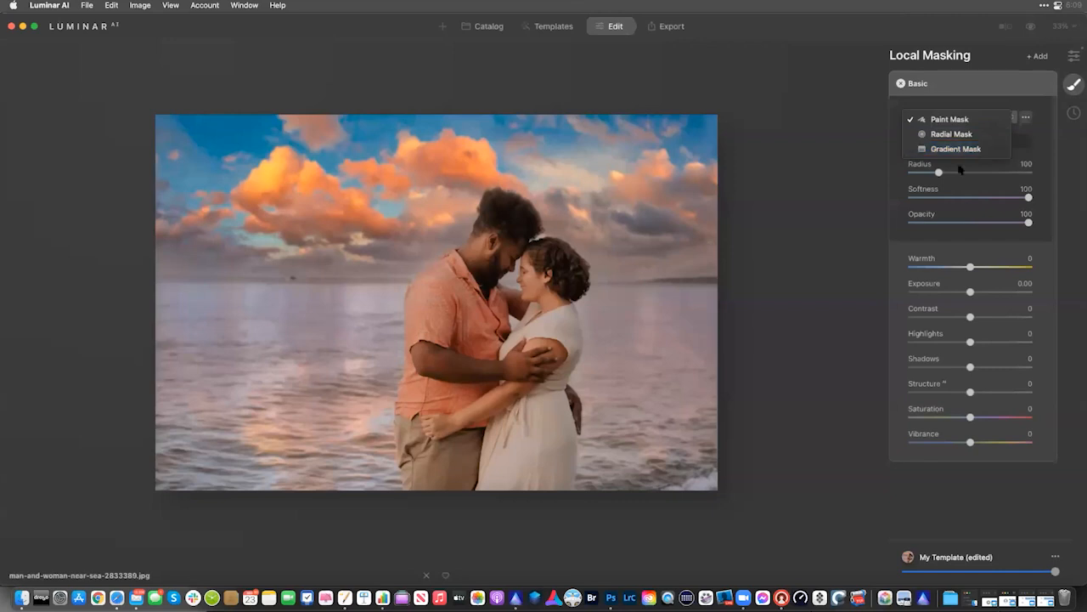
pyautogui.click(955, 149)
pyautogui.press('super+equal')
pyautogui.moveTo(780, 295)
pyautogui.mouseDown()
pyautogui.moveTo(744, 293)
pyautogui.moveTo(501, 351)
pyautogui.moveTo(545, 348)
pyautogui.mouseUp()
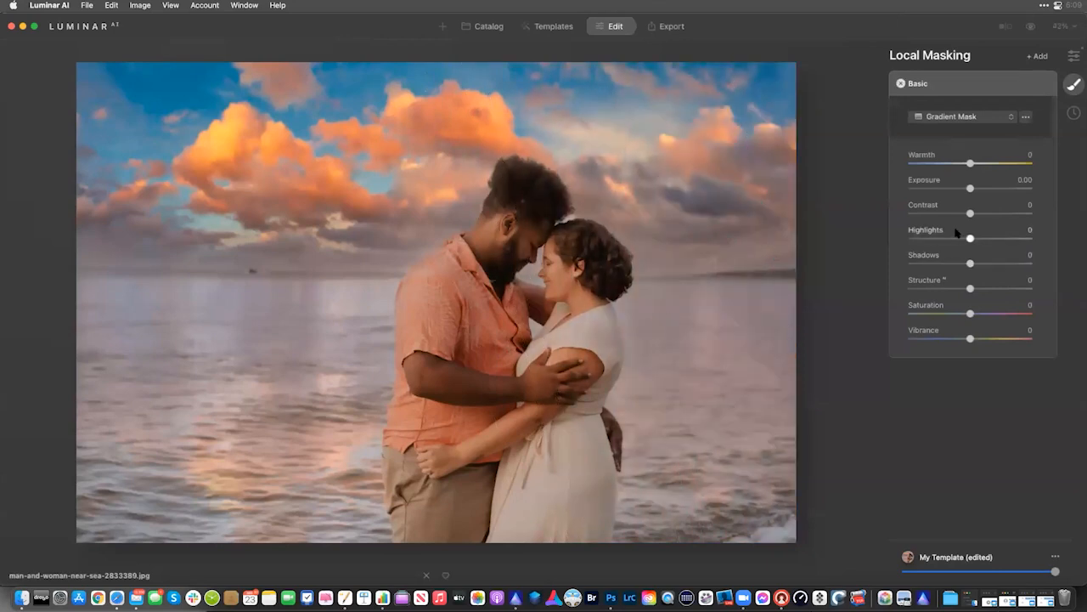
# Set the gradient-masked area to Exposure -1.03, Highlights 54, Shadows -36 and Structure -11
pyautogui.moveTo(970, 187)
pyautogui.mouseDown()
pyautogui.moveTo(905, 195)
pyautogui.moveTo(958, 190)
pyautogui.mouseUp()
pyautogui.moveTo(973, 240); pyautogui.dragTo(949, 266)
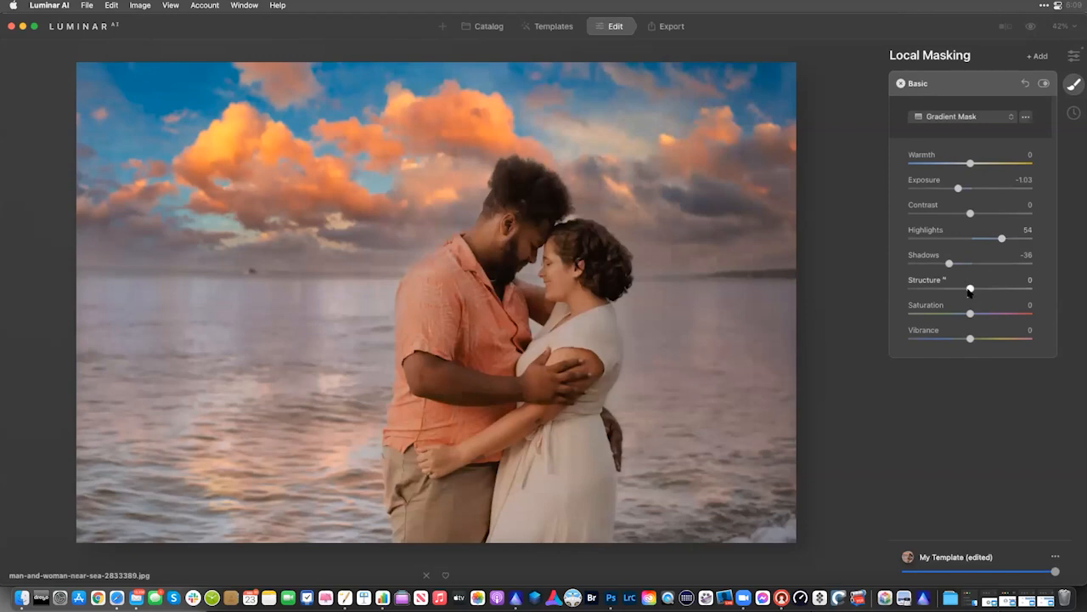
pyautogui.moveTo(967, 294)
pyautogui.mouseDown()
pyautogui.moveTo(954, 293)
pyautogui.moveTo(964, 290)
pyautogui.mouseUp()
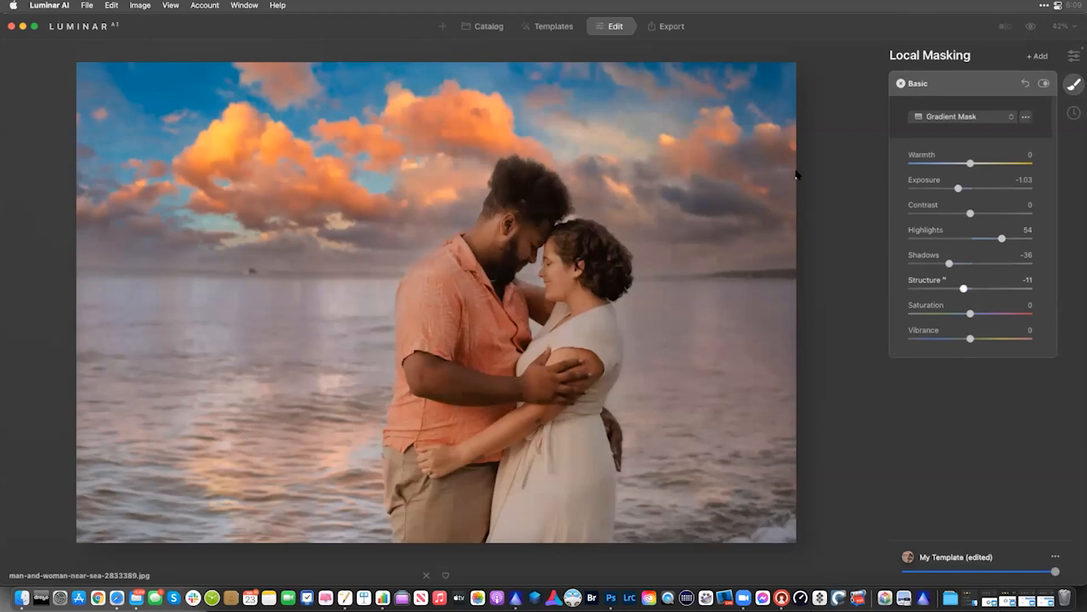
# Compare the photo with the Basic gradient adjustment off and on, and return to the main editing tools
pyautogui.click(1044, 84)
pyautogui.click(1044, 83)
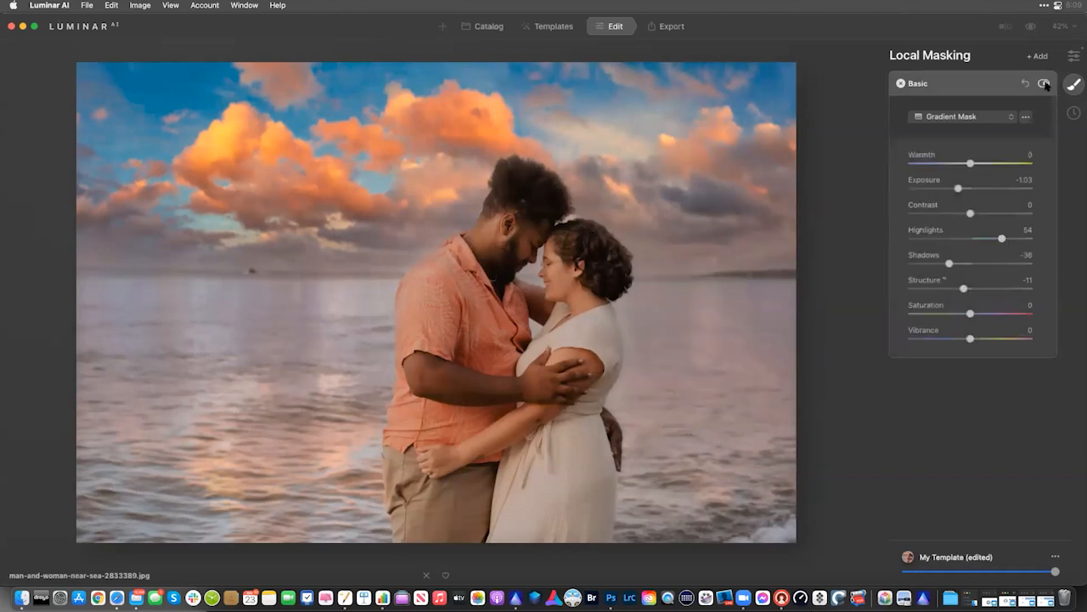
pyautogui.click(1045, 83)
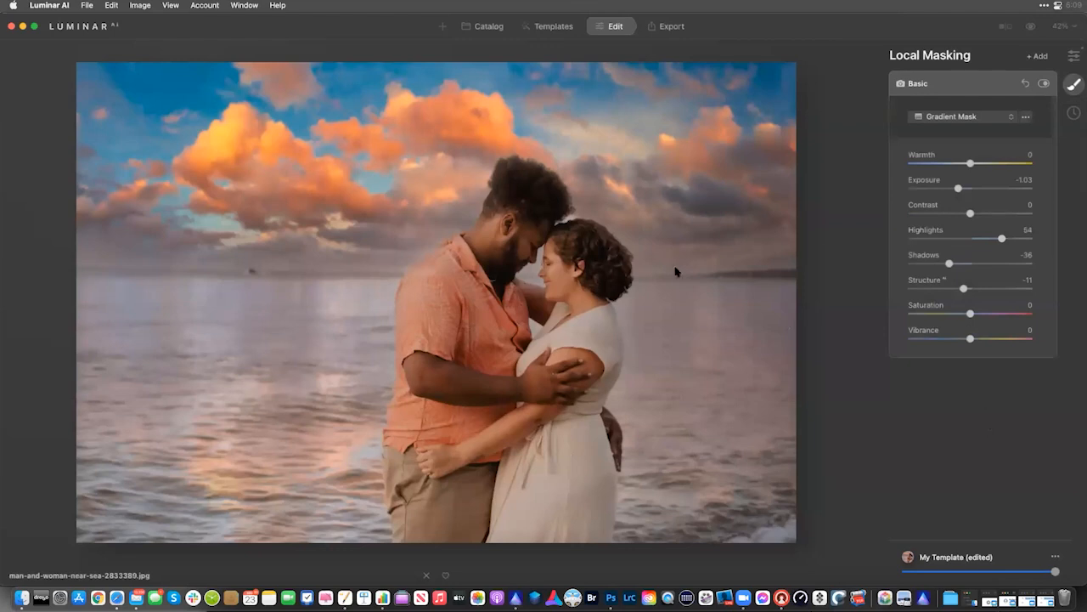
pyautogui.click(983, 85)
pyautogui.click(1075, 56)
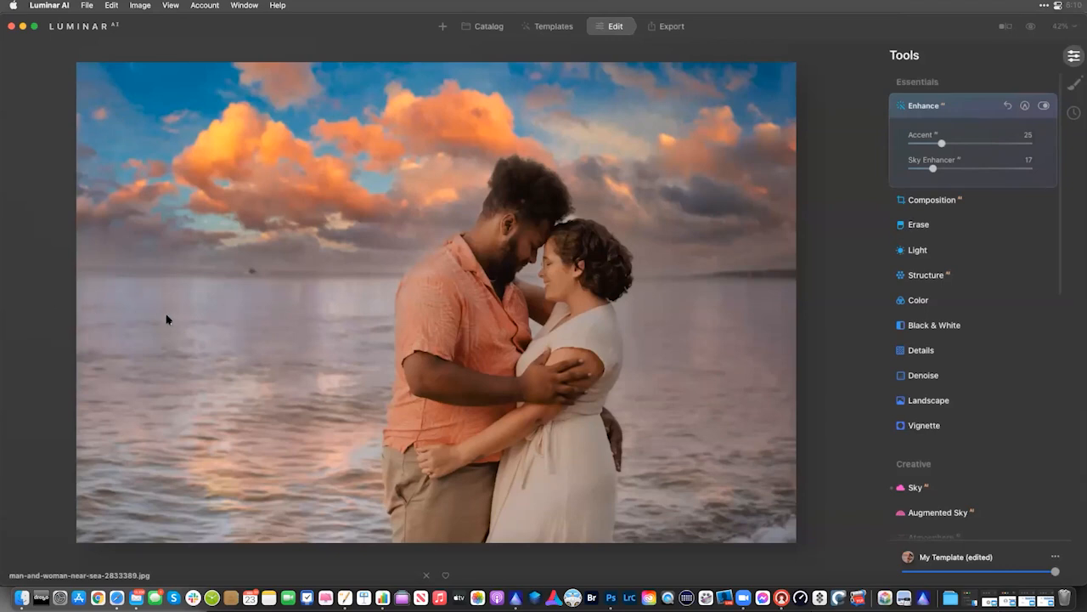
# Switch to the Photos app and move its window away from the photo editor's upper-left area
pyautogui.click(480, 571)
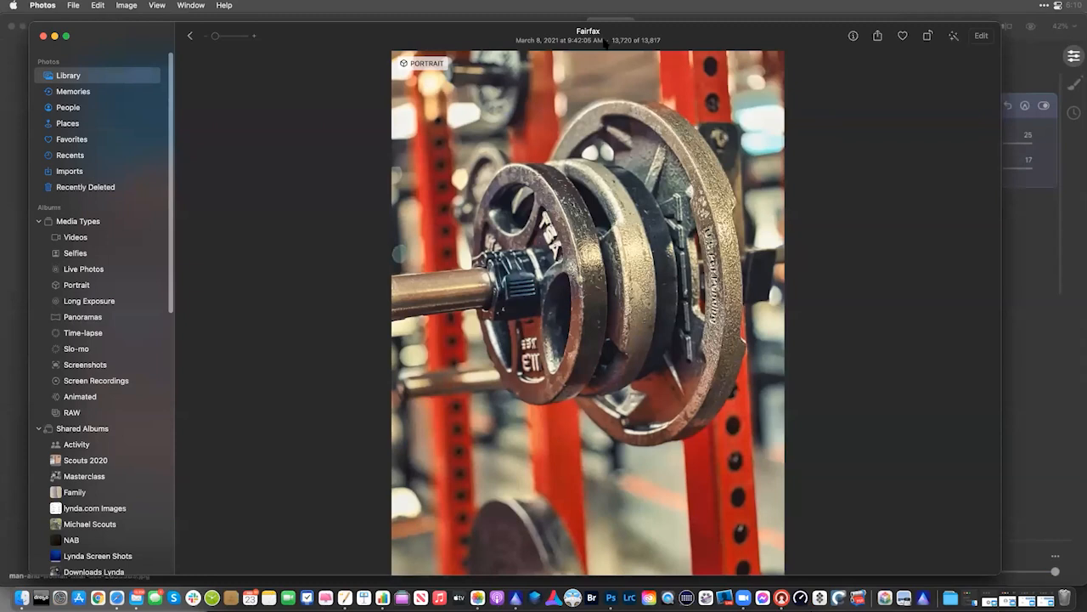
pyautogui.moveTo(690, 35); pyautogui.dragTo(731, 102)
pyautogui.moveTo(773, 143); pyautogui.dragTo(654, 75)
pyautogui.moveTo(500, 75); pyautogui.dragTo(535, 102)
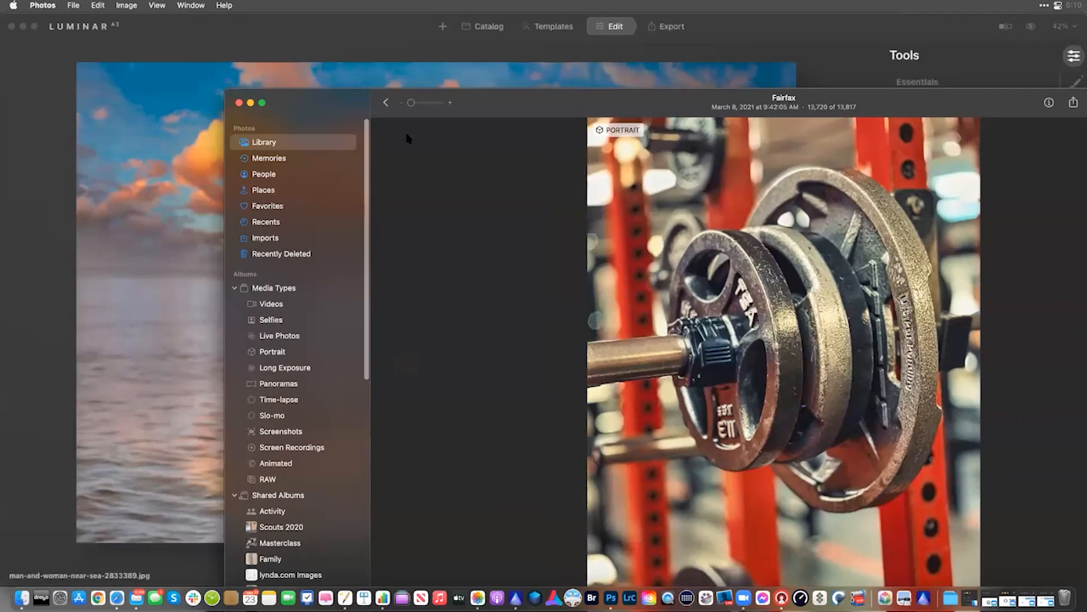
# Reposition and narrow the Photos window, and return from the single barbell photo to the full library grid
pyautogui.moveTo(331, 110); pyautogui.dragTo(239, 65)
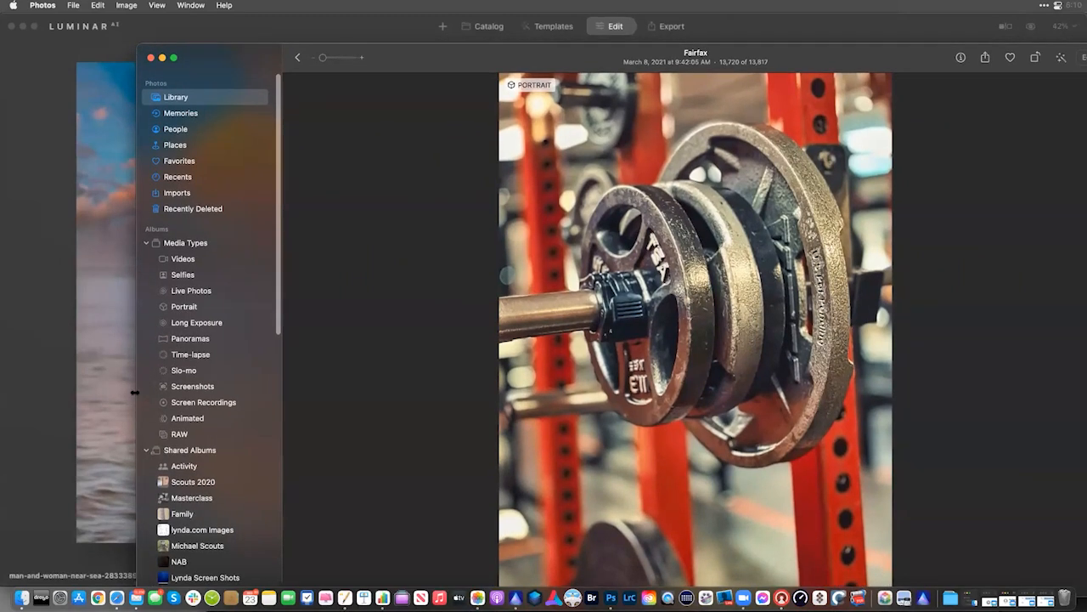
pyautogui.moveTo(136, 391); pyautogui.dragTo(292, 388)
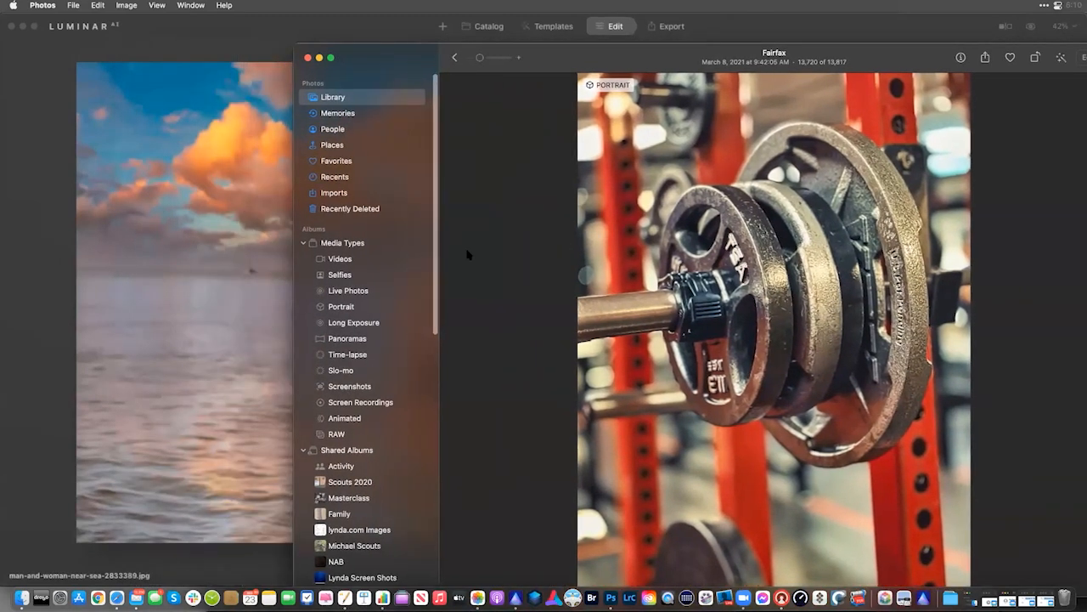
pyautogui.click(454, 59)
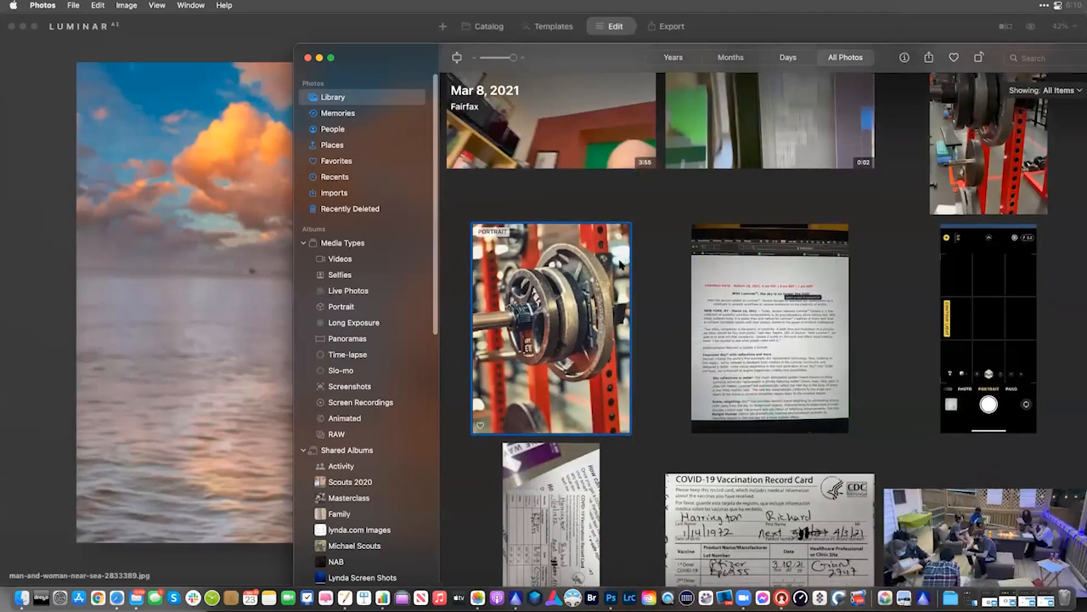
# Browse the library, narrow it to RAW photos, and open the picture of the letter drawing lying on a wooden board
pyautogui.scroll(-10, 621, 266)
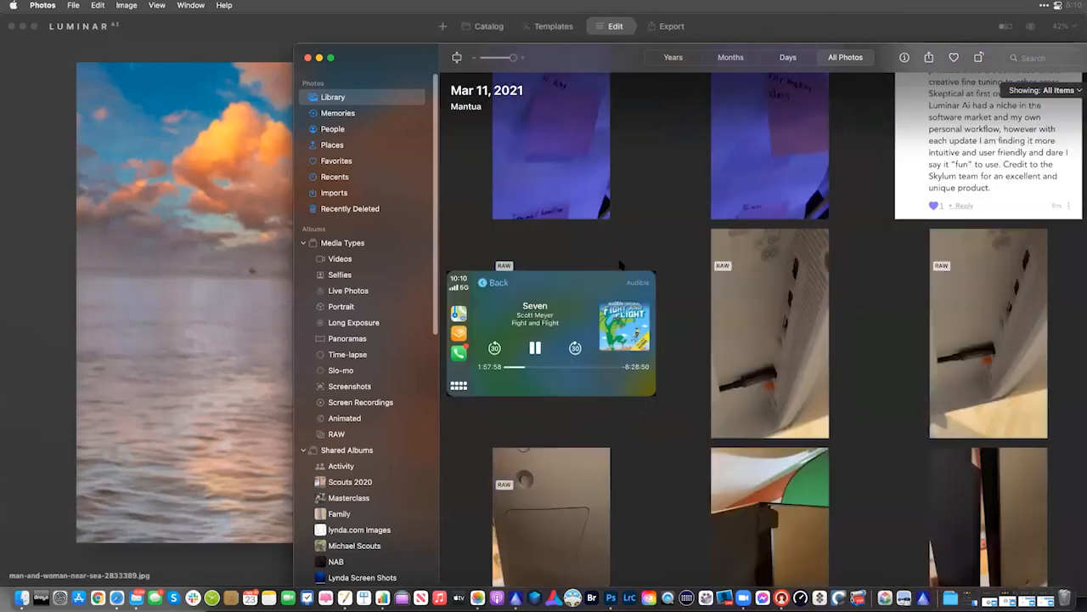
pyautogui.scroll(-5, 620, 266)
pyautogui.scroll(-2, 620, 263)
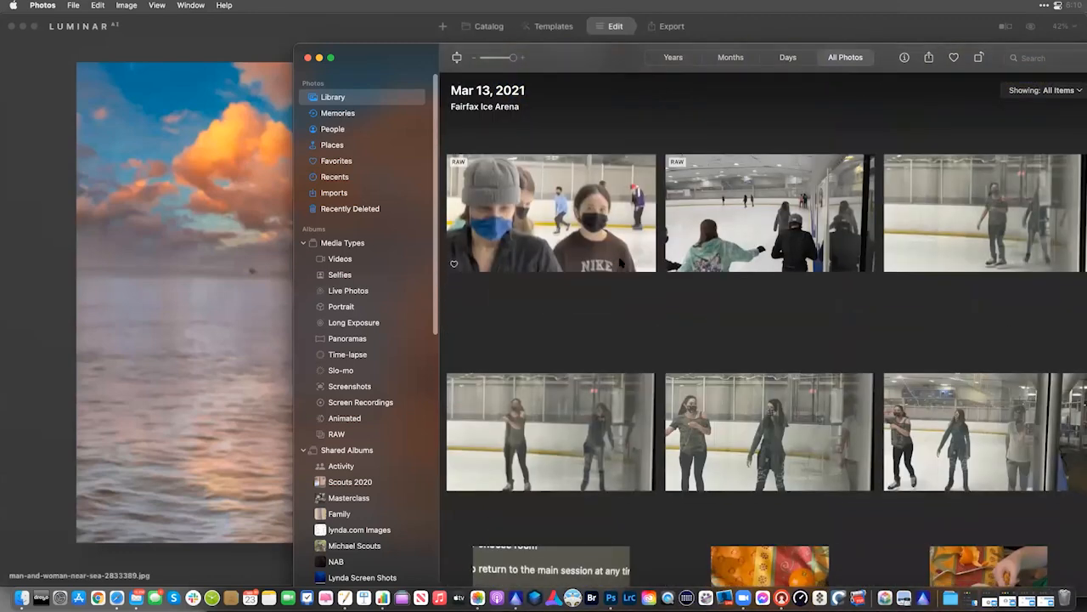
pyautogui.scroll(5, 620, 263)
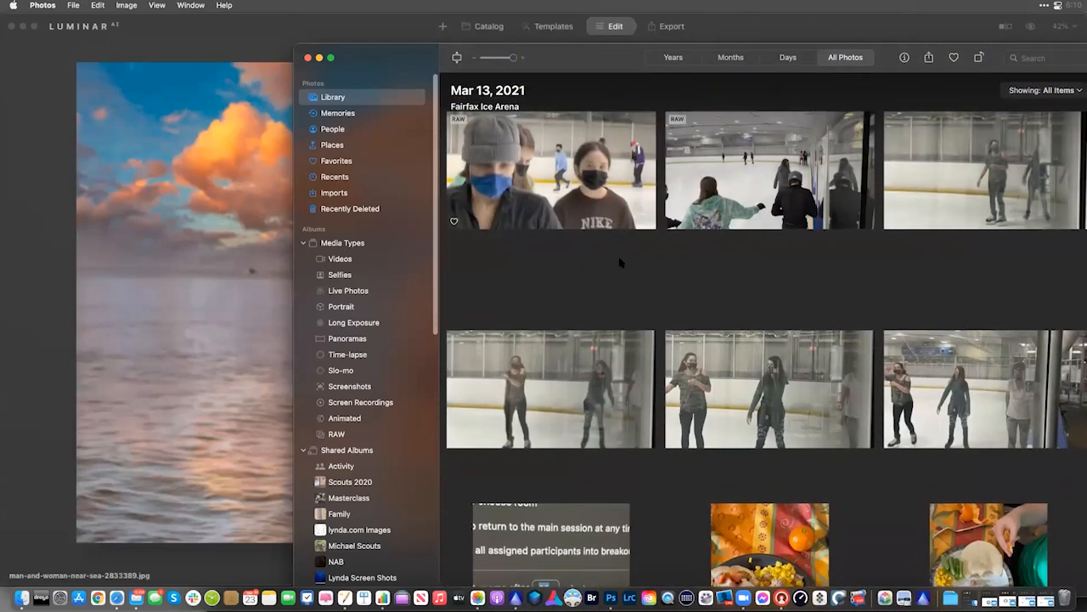
pyautogui.scroll(10, 621, 263)
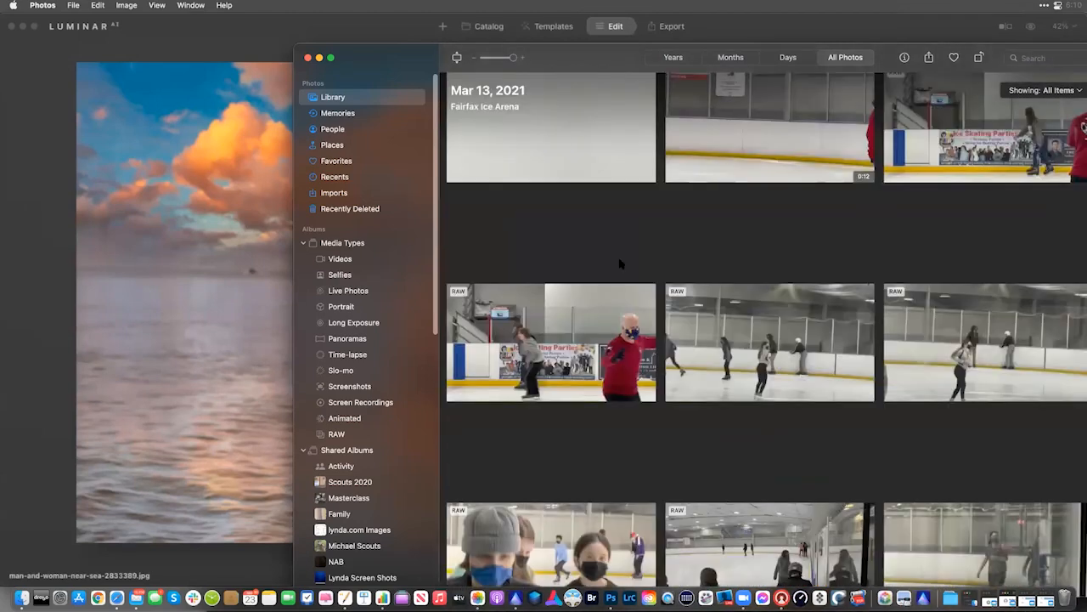
pyautogui.scroll(5, 620, 264)
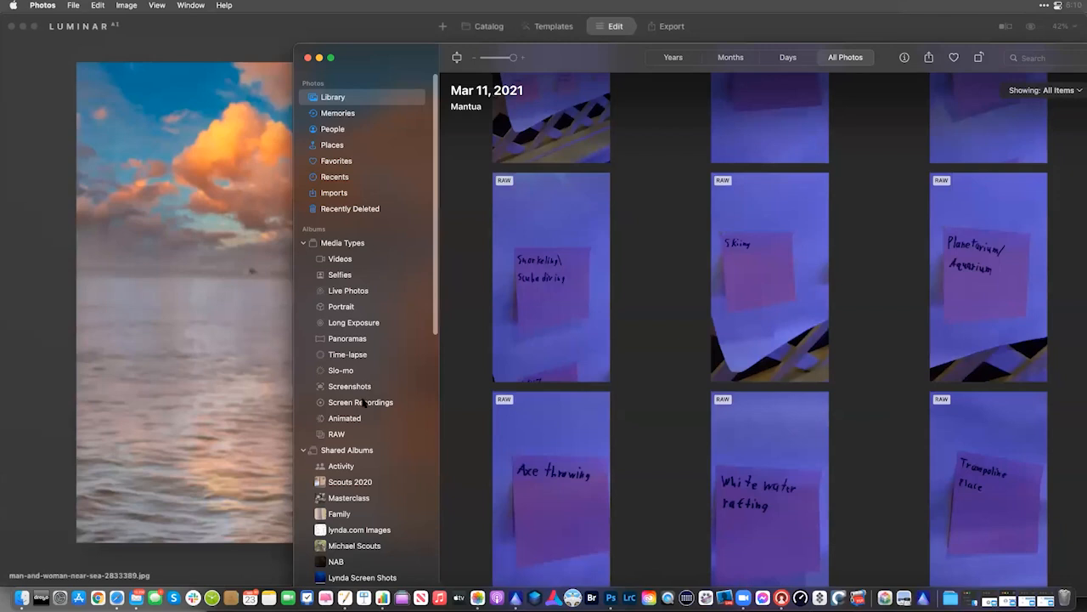
pyautogui.click(337, 436)
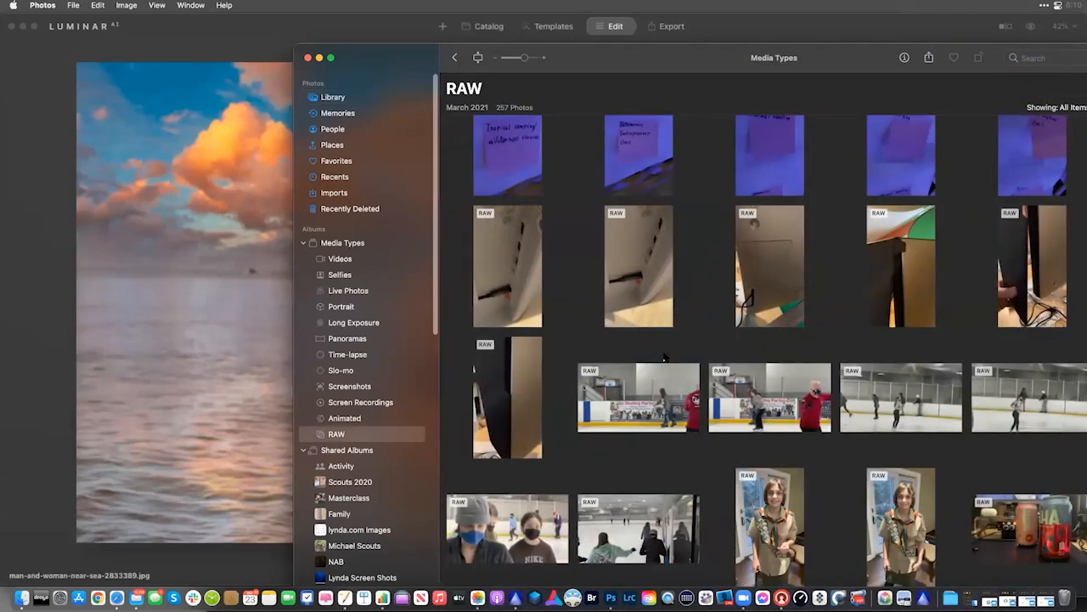
pyautogui.scroll(10, 665, 355)
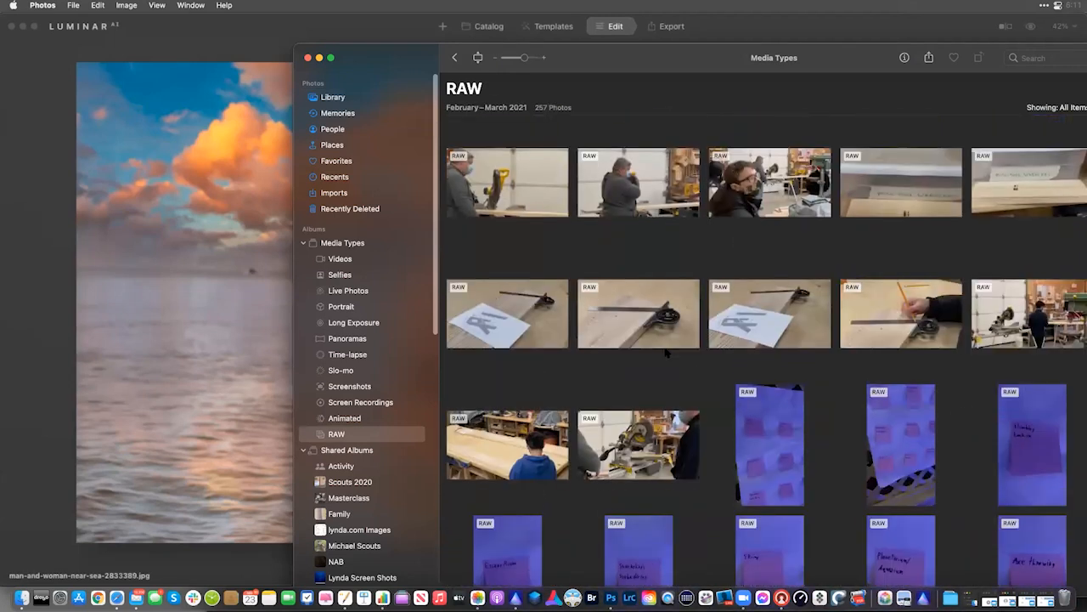
pyautogui.click(643, 368)
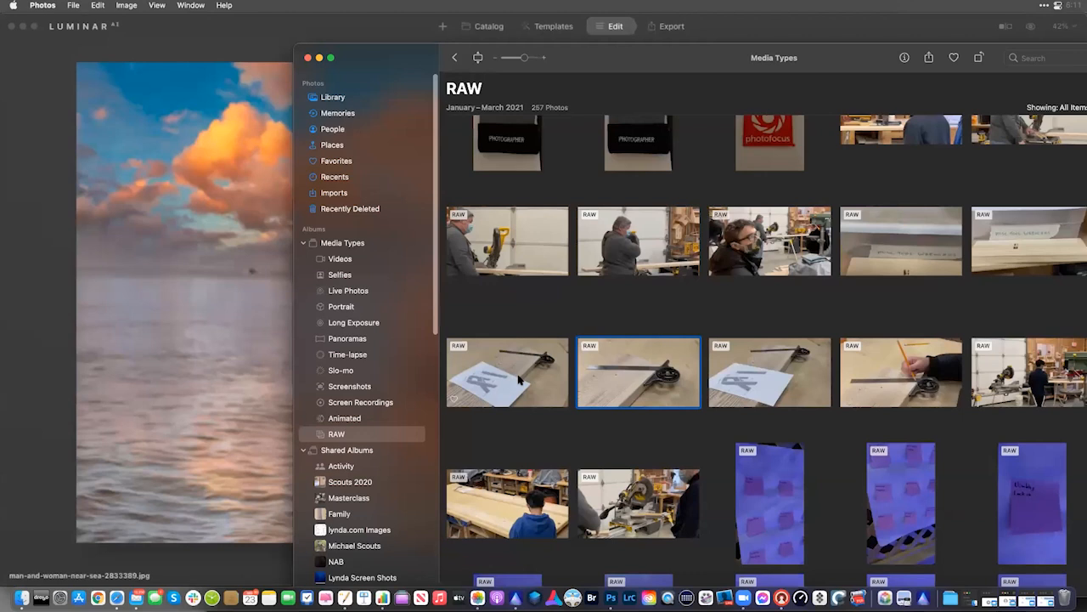
pyautogui.click(520, 379)
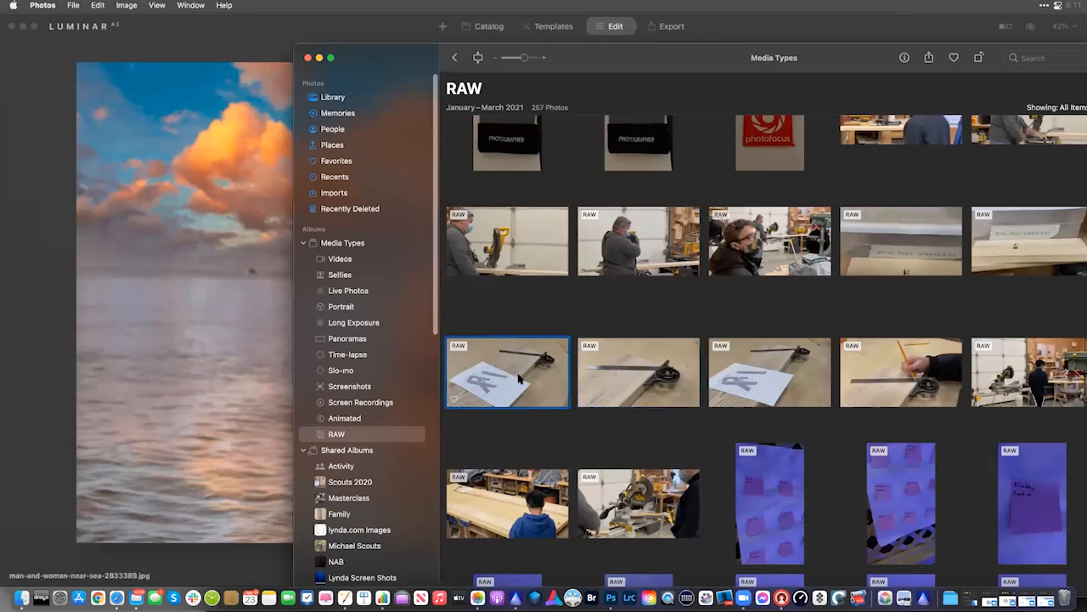
pyautogui.doubleClick(518, 379)
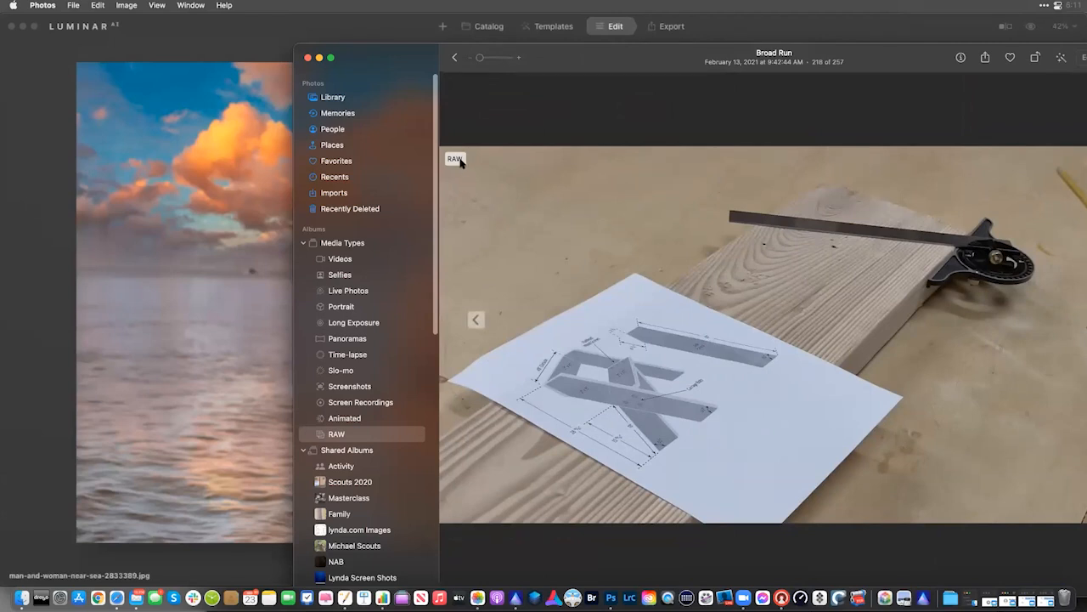
# Check the RAW photo's file and camera info, close it, and move the Photos window so its editing controls are fully visible
pyautogui.click(961, 57)
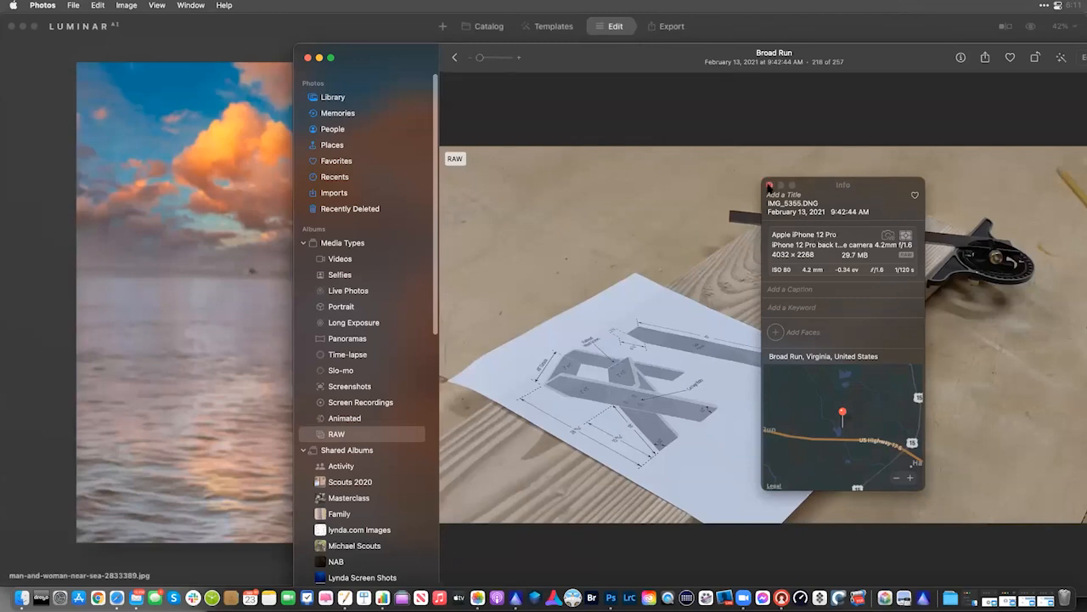
pyautogui.click(769, 186)
pyautogui.moveTo(798, 55); pyautogui.dragTo(701, 61)
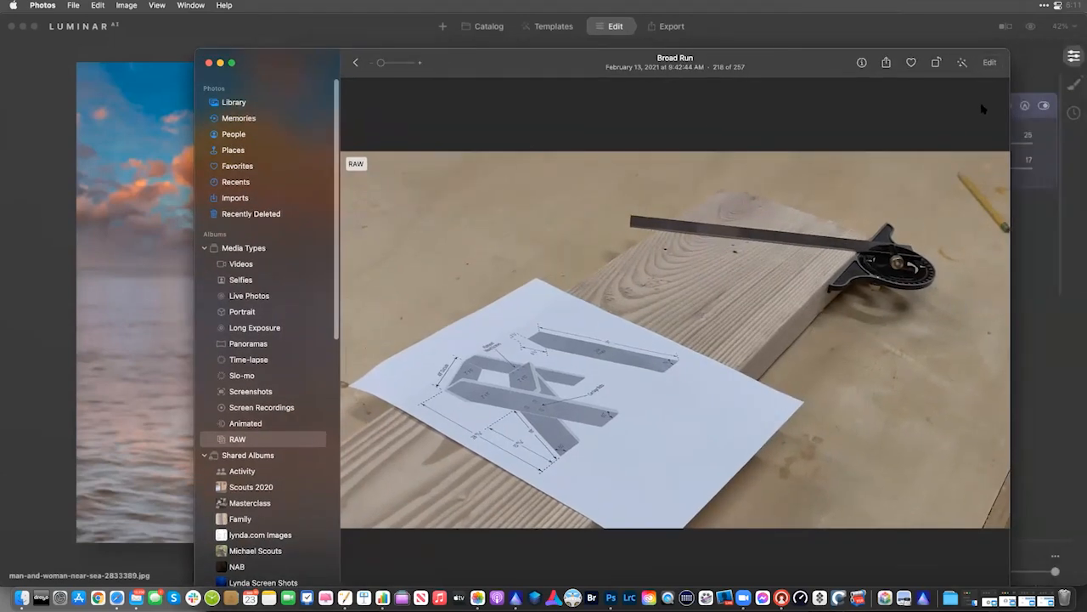
# Look at the external editor extensions available while editing the photo, and leave edit mode without choosing one
pyautogui.click(991, 64)
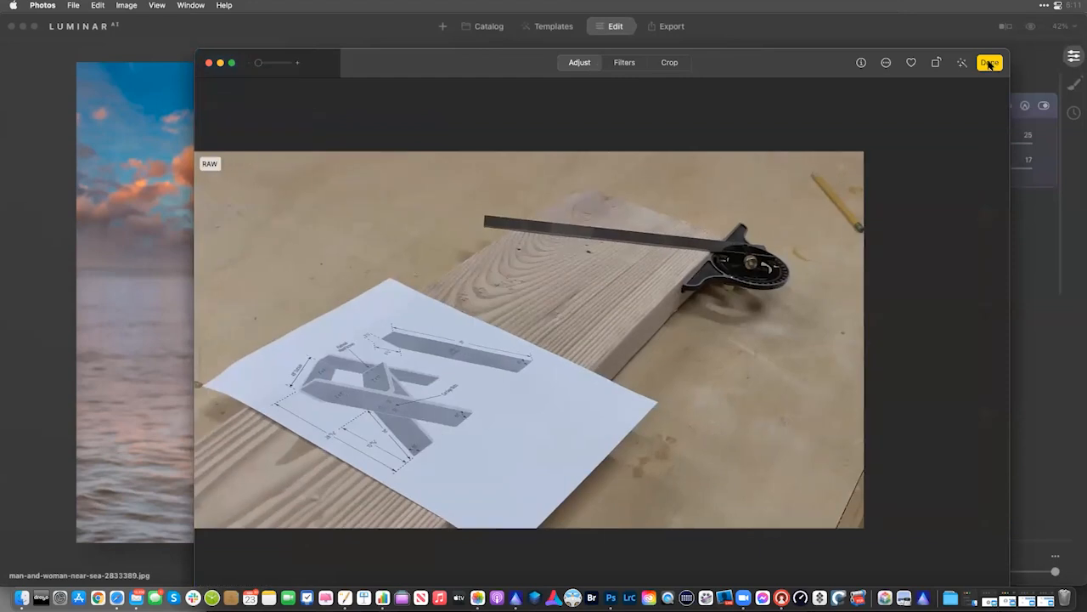
pyautogui.click(886, 63)
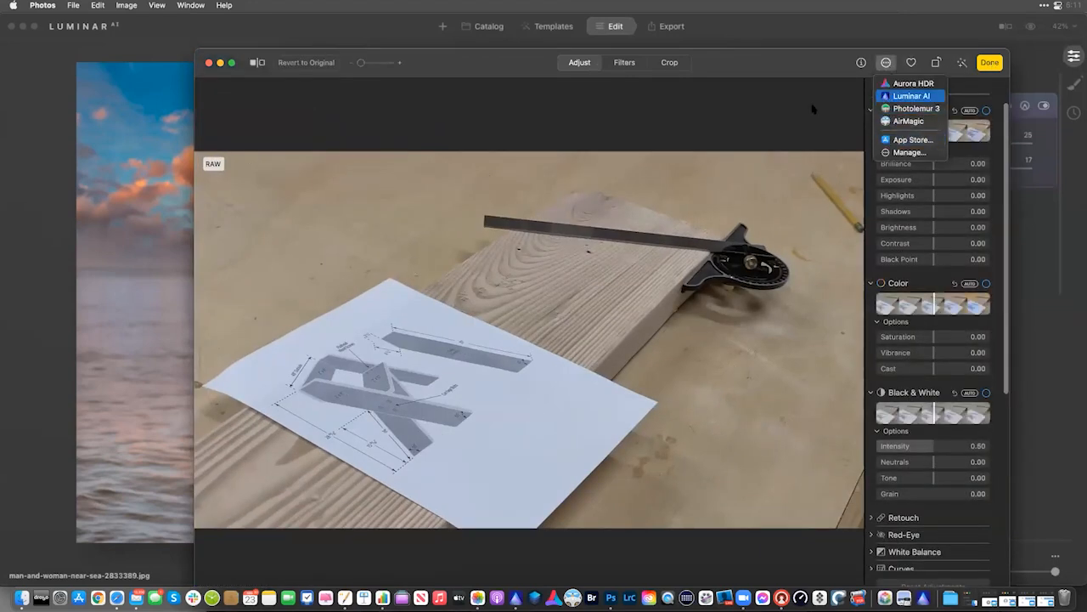
pyautogui.click(810, 104)
pyautogui.click(992, 65)
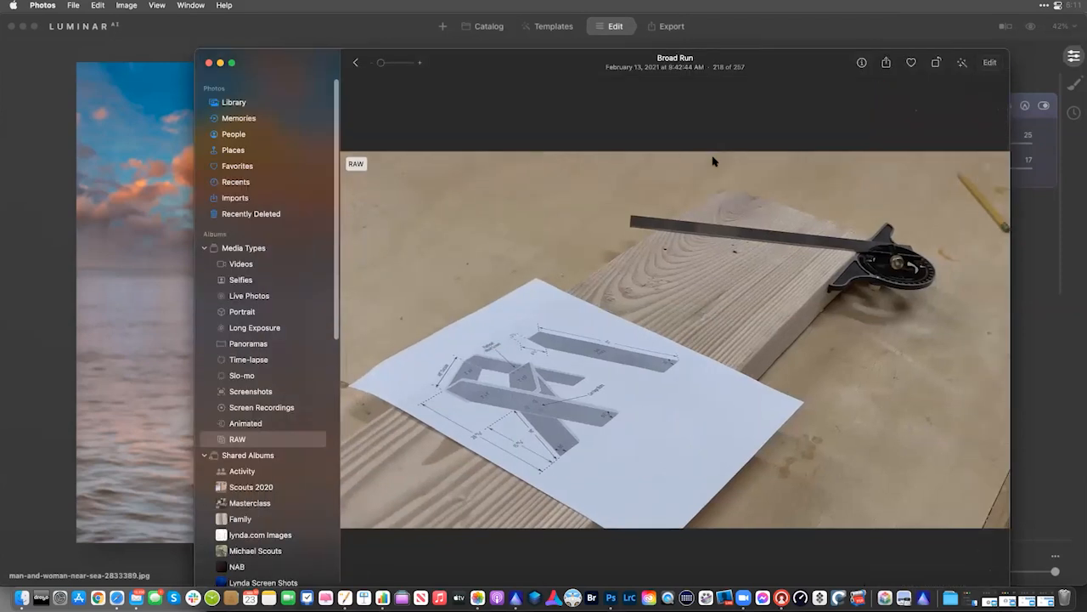
# Export the unmodified original of the open RAW photo to the Desktop
pyautogui.click(75, 6)
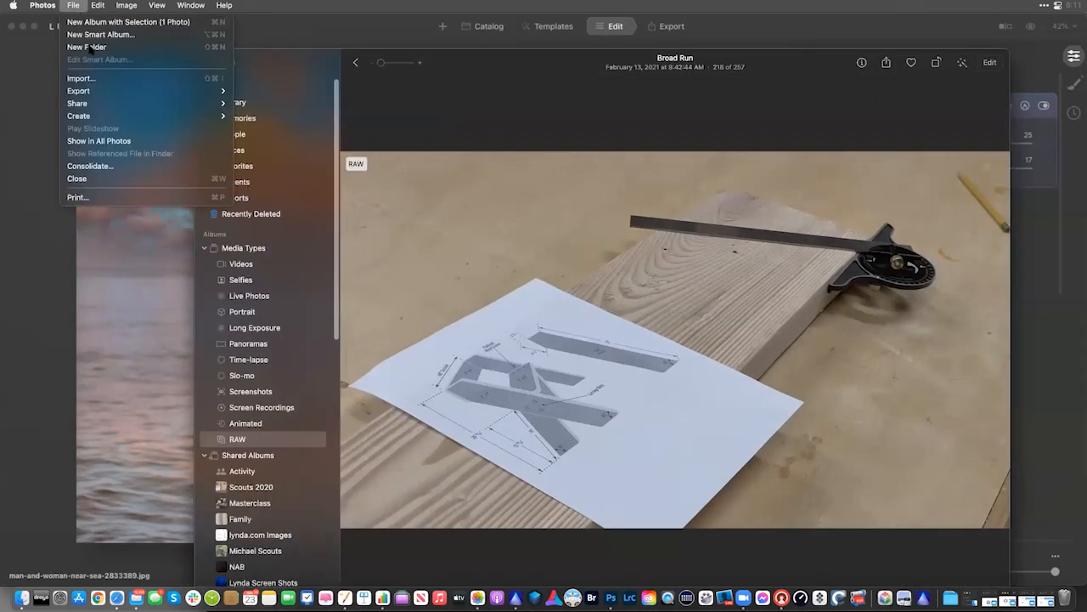
pyautogui.moveTo(98, 91)
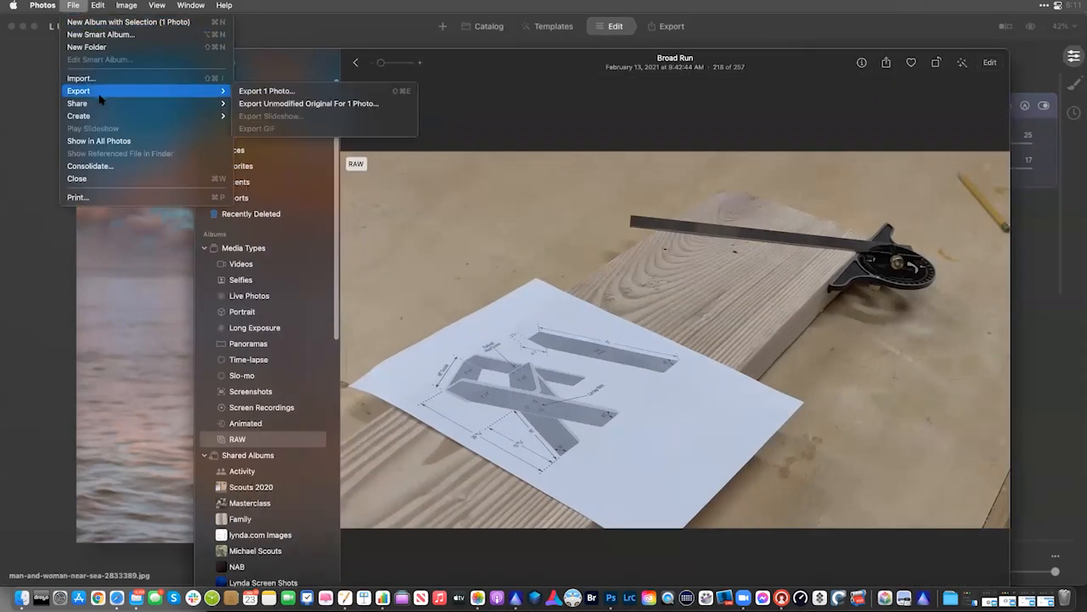
pyautogui.click(255, 103)
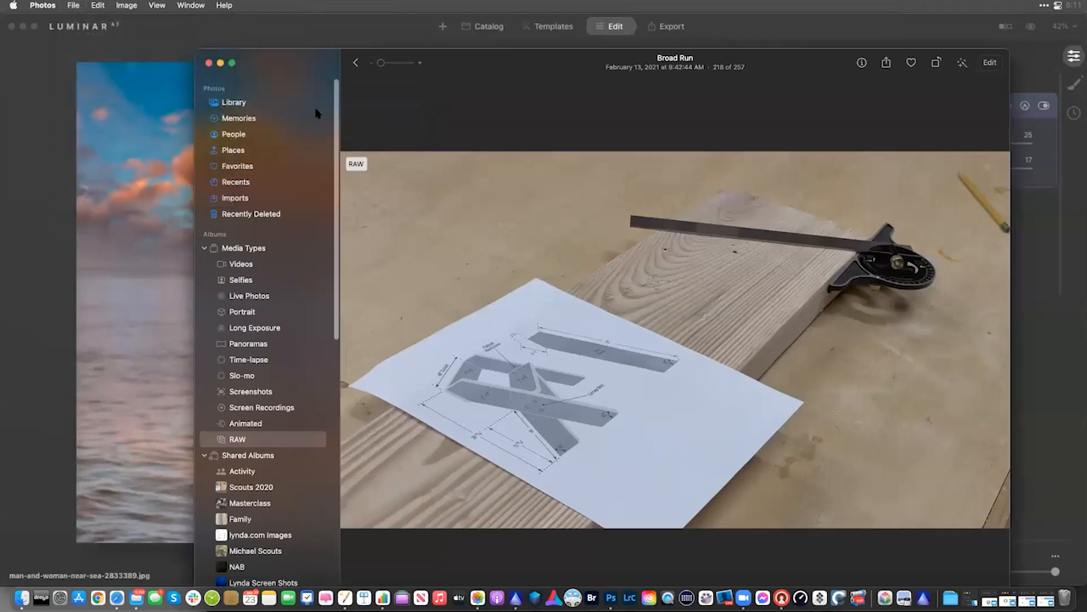
pyautogui.click(718, 369)
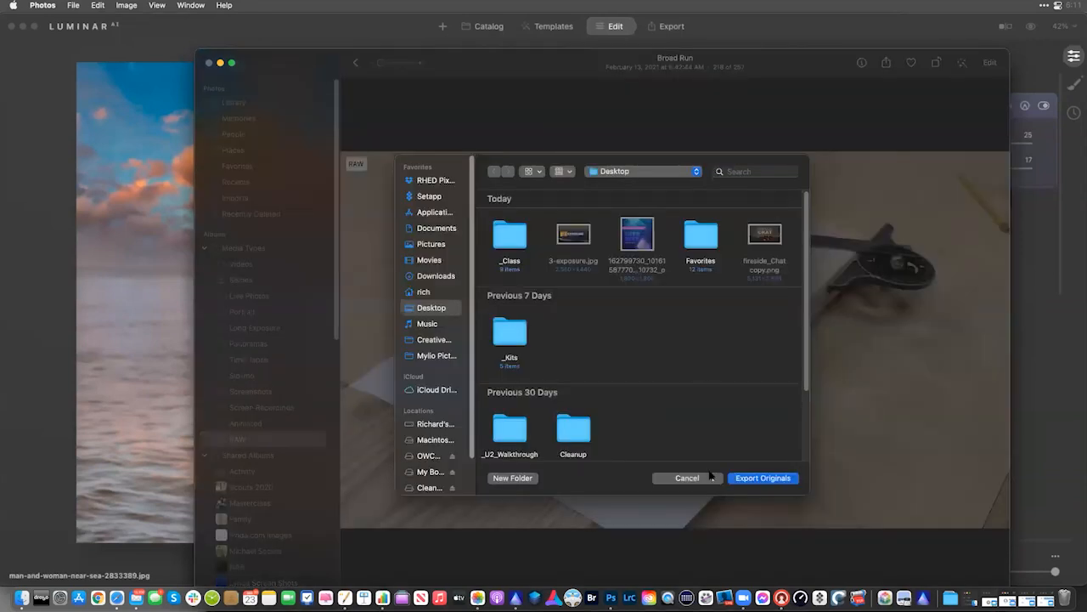
pyautogui.click(755, 478)
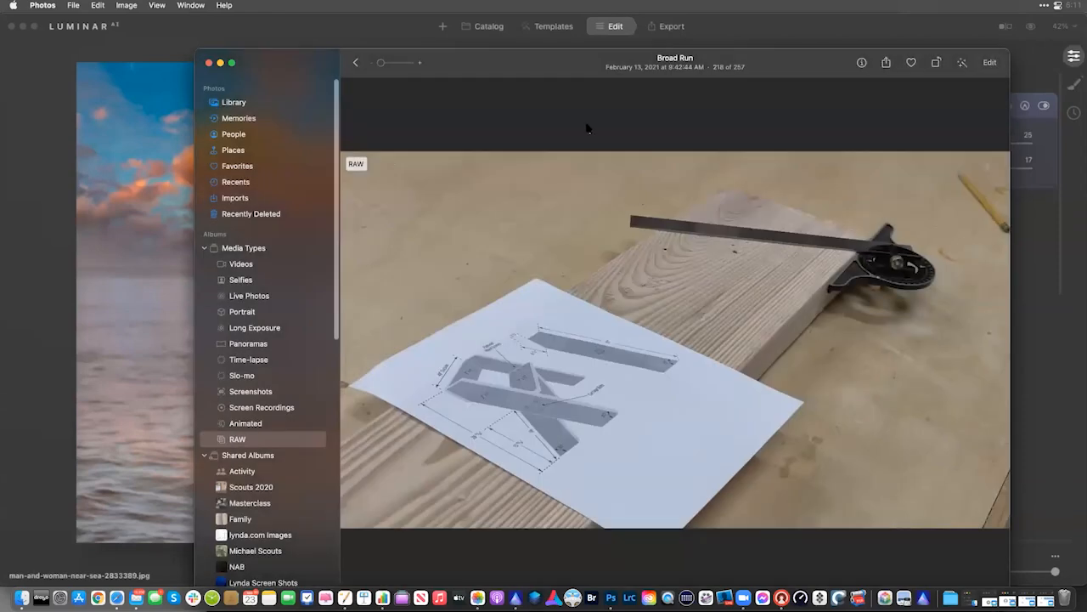
# Switch to Luminar AI and add the image IMG_5355.DNG from the Desktop
pyautogui.click(91, 435)
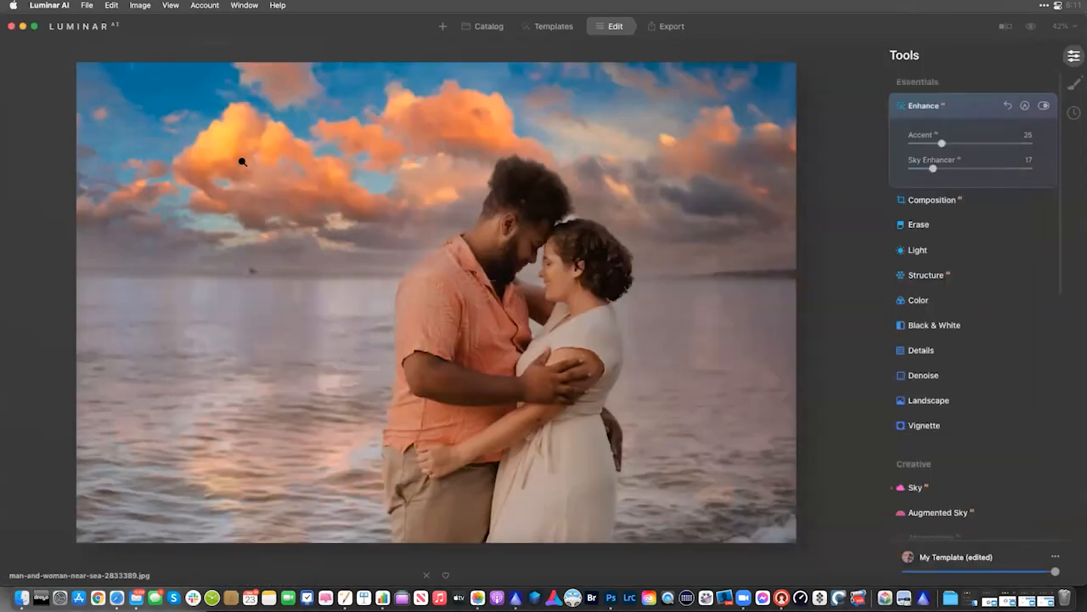
pyautogui.click(443, 28)
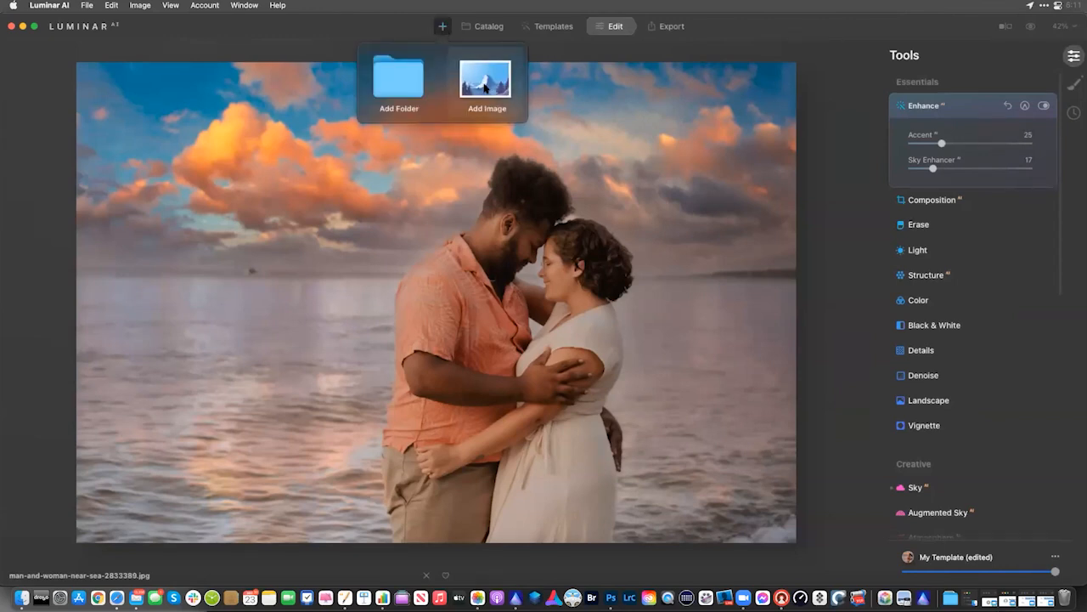
pyautogui.click(485, 87)
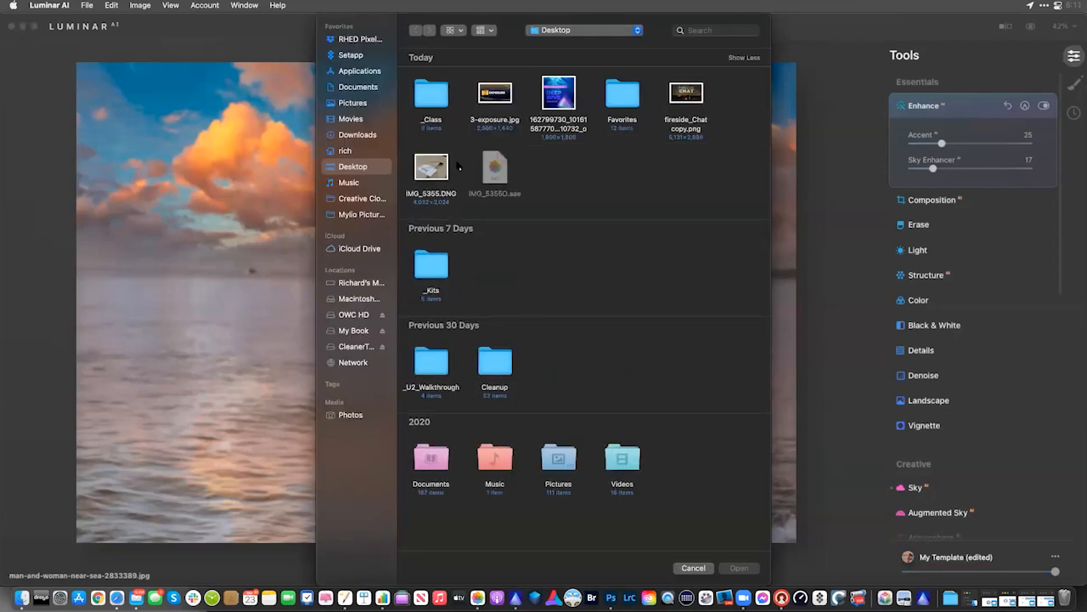
pyautogui.click(433, 170)
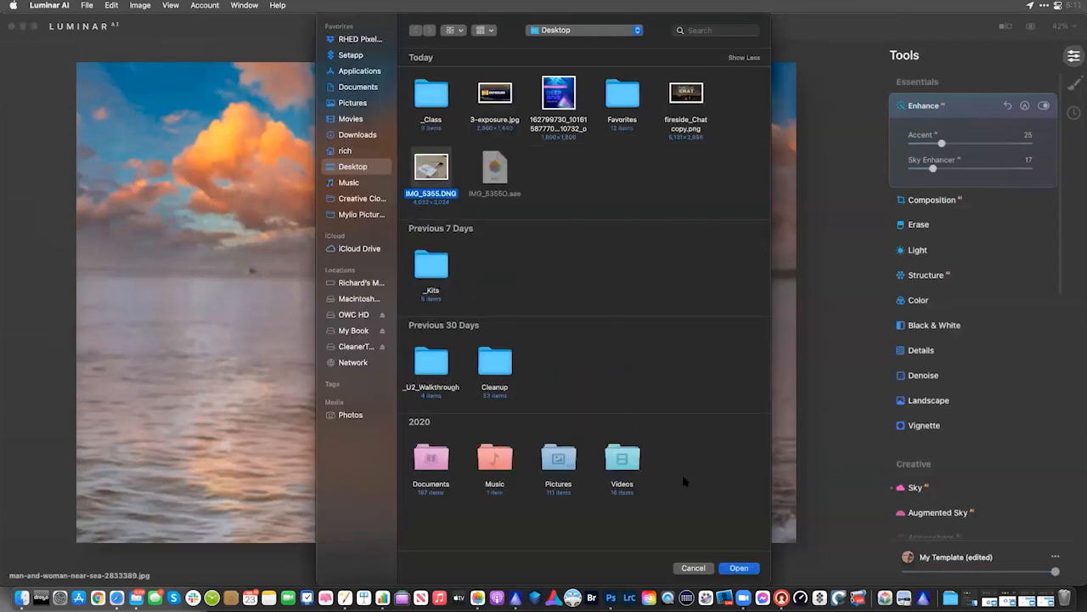
pyautogui.click(737, 568)
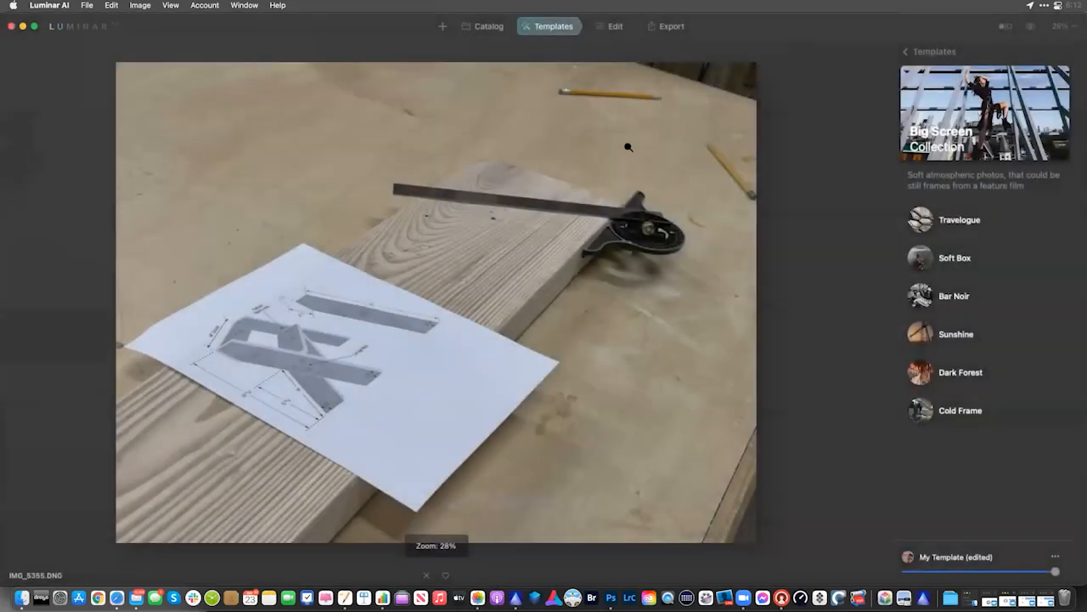
# Open the photo in the editing tools and choose the Luminar Default profile in the Light settings
pyautogui.click(615, 27)
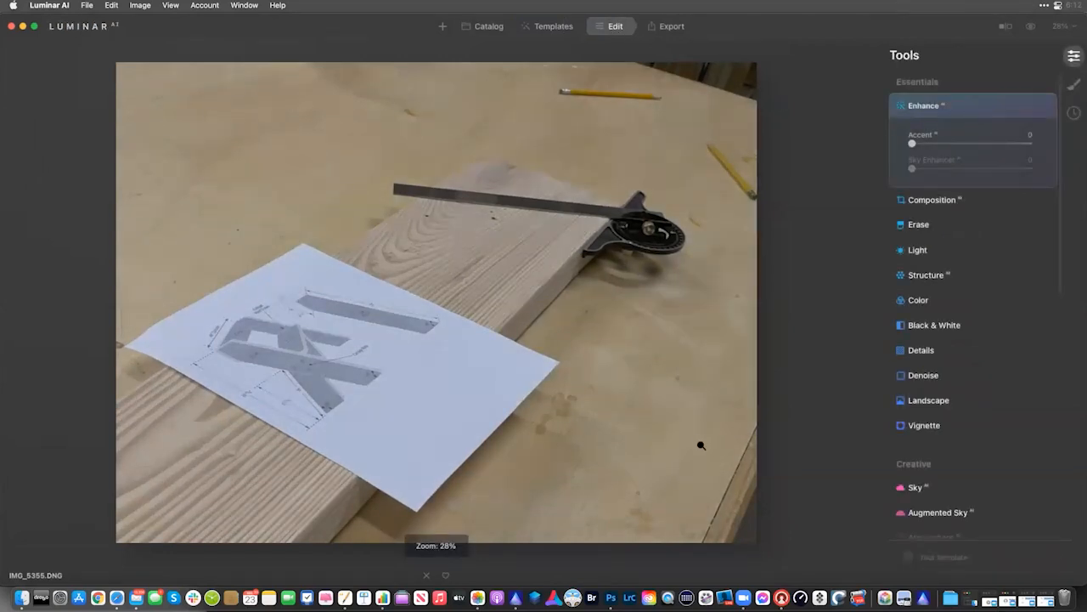
pyautogui.scroll(-1, 675, 435)
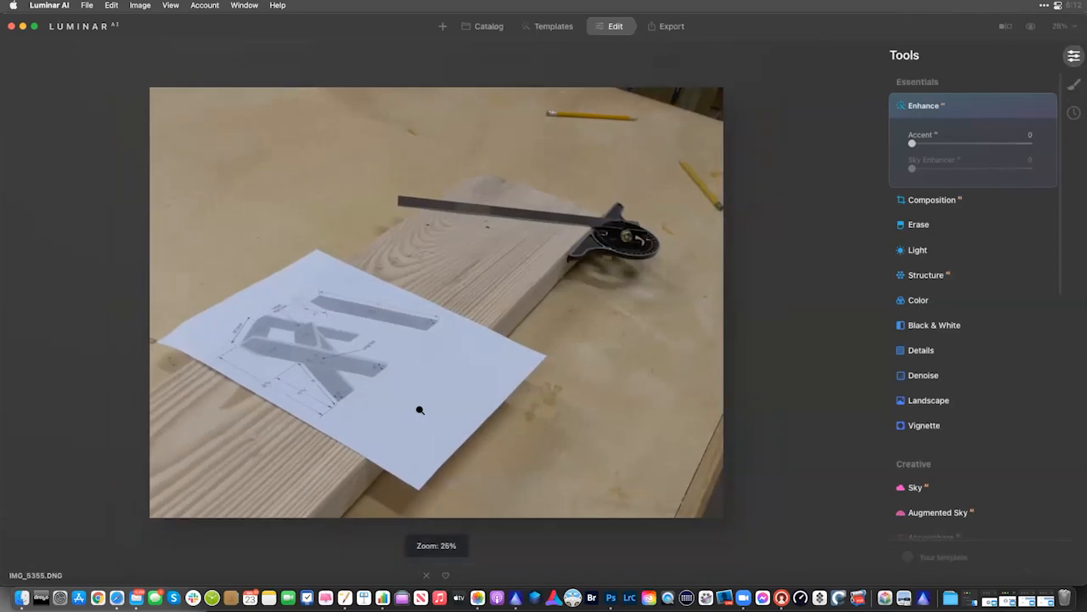
pyautogui.scroll(3, 423, 409)
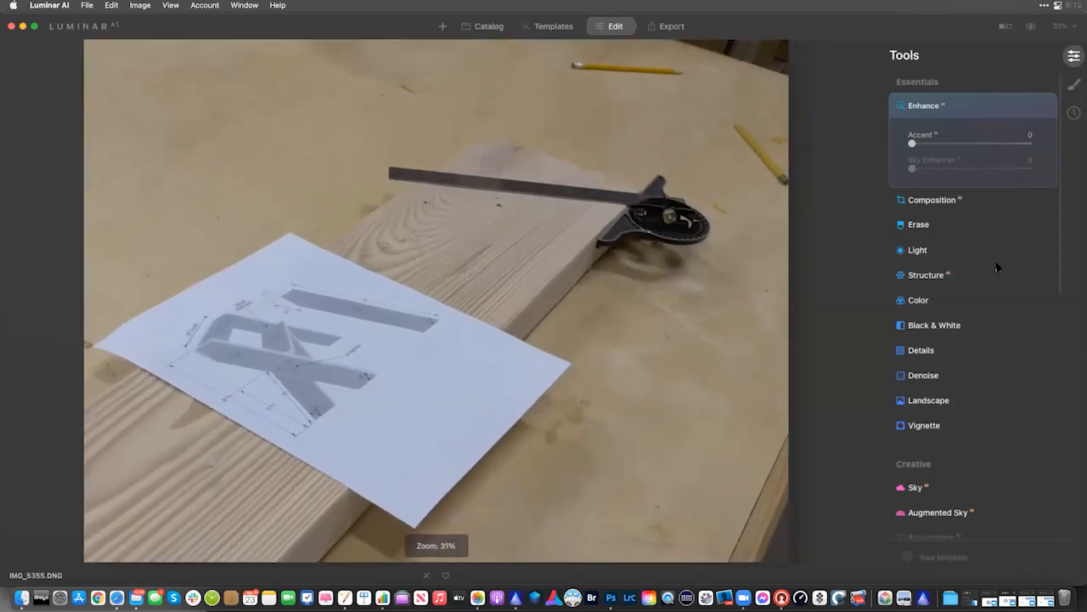
pyautogui.click(930, 251)
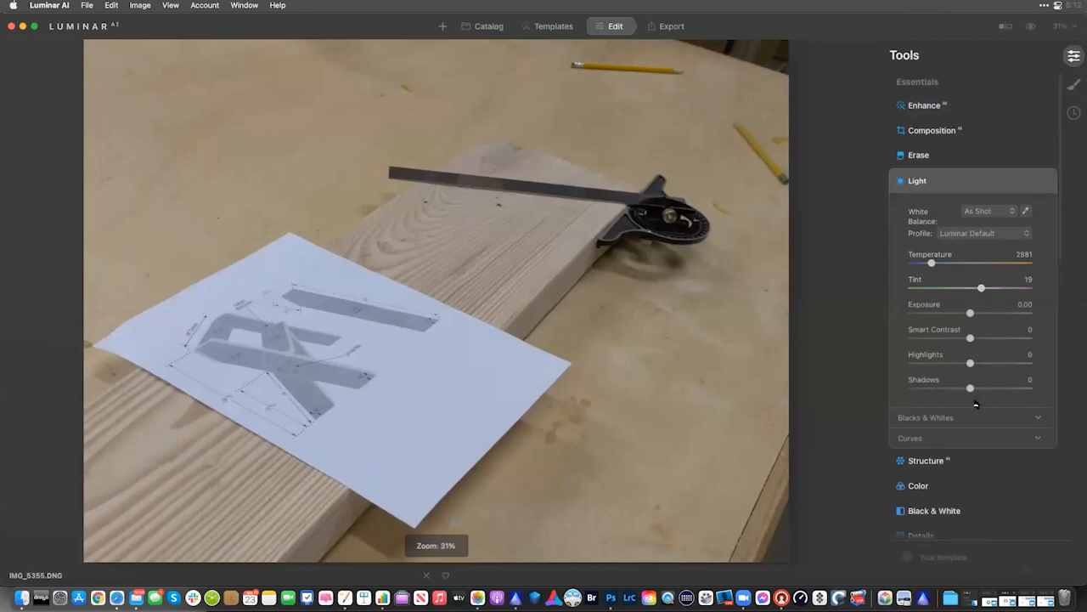
pyautogui.click(996, 234)
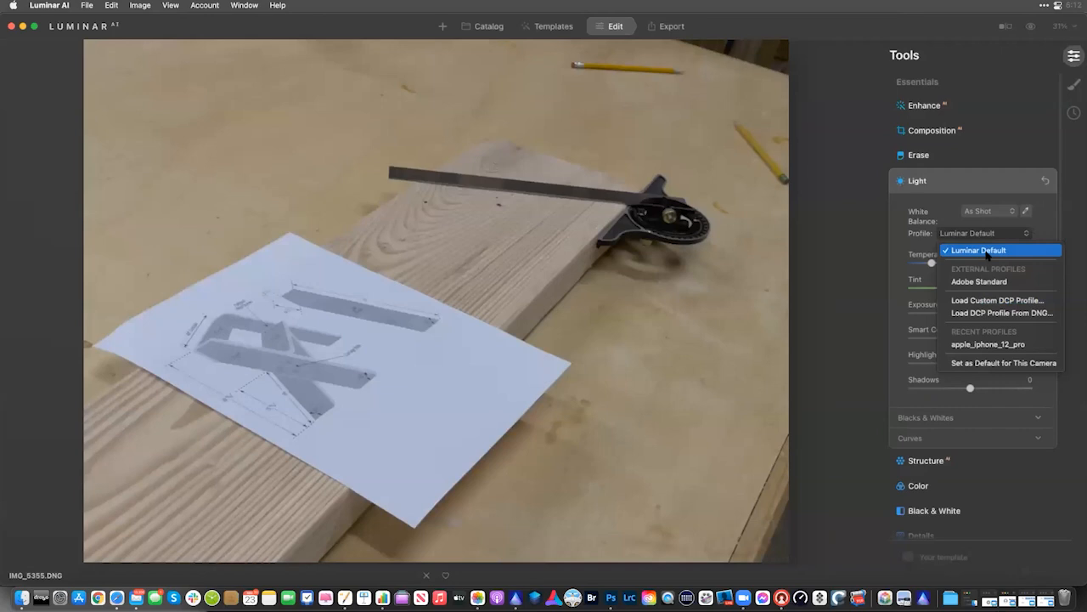
pyautogui.click(986, 252)
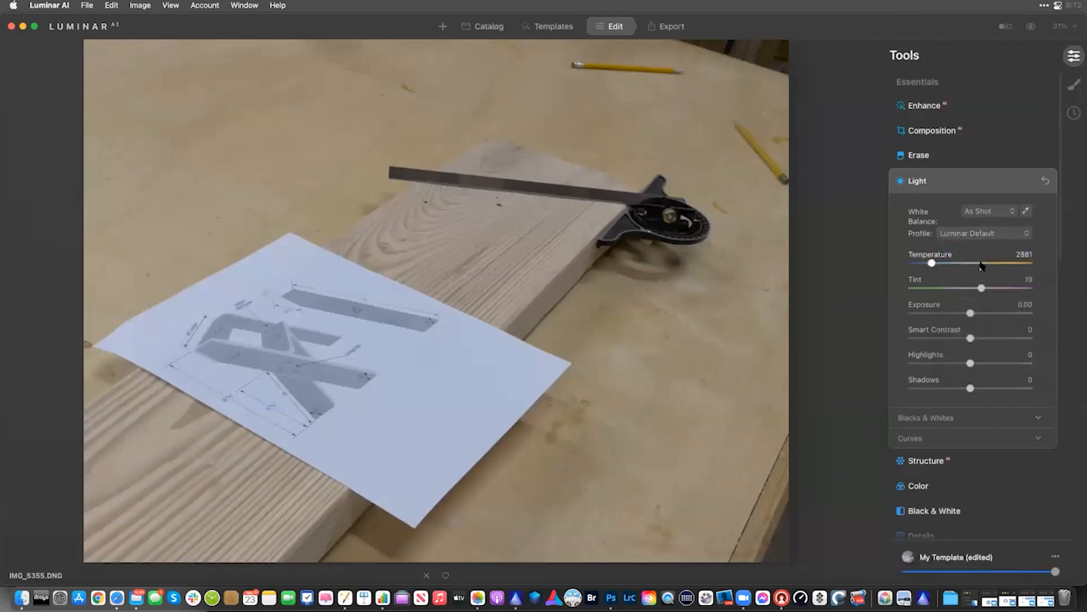
# Set the Enhance AI Accent to 74 and the Structure AI Amount to 27 for the workbench photo
pyautogui.click(963, 107)
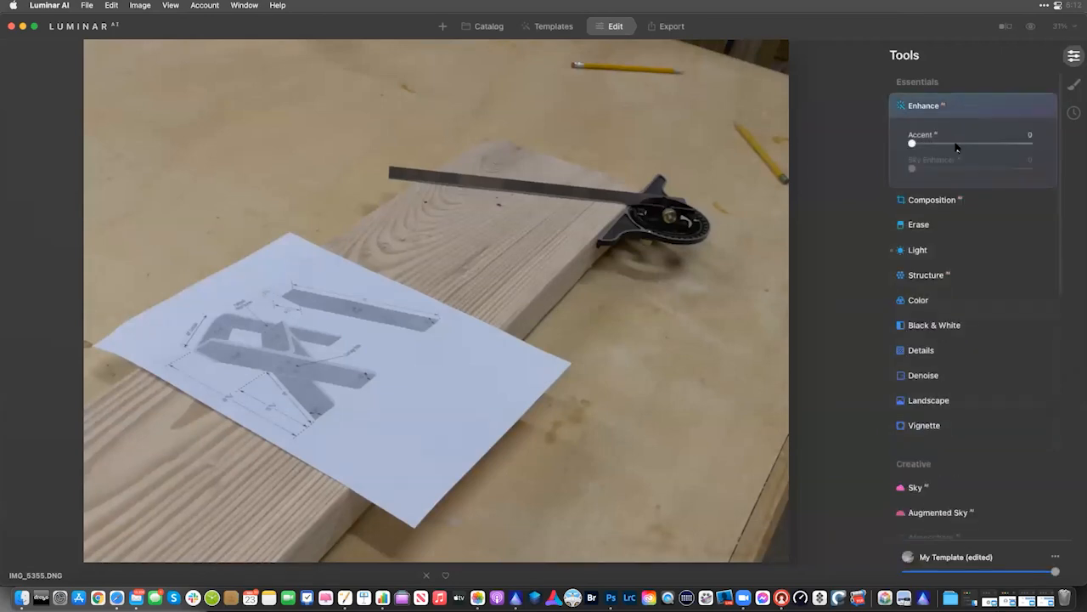
pyautogui.click(998, 143)
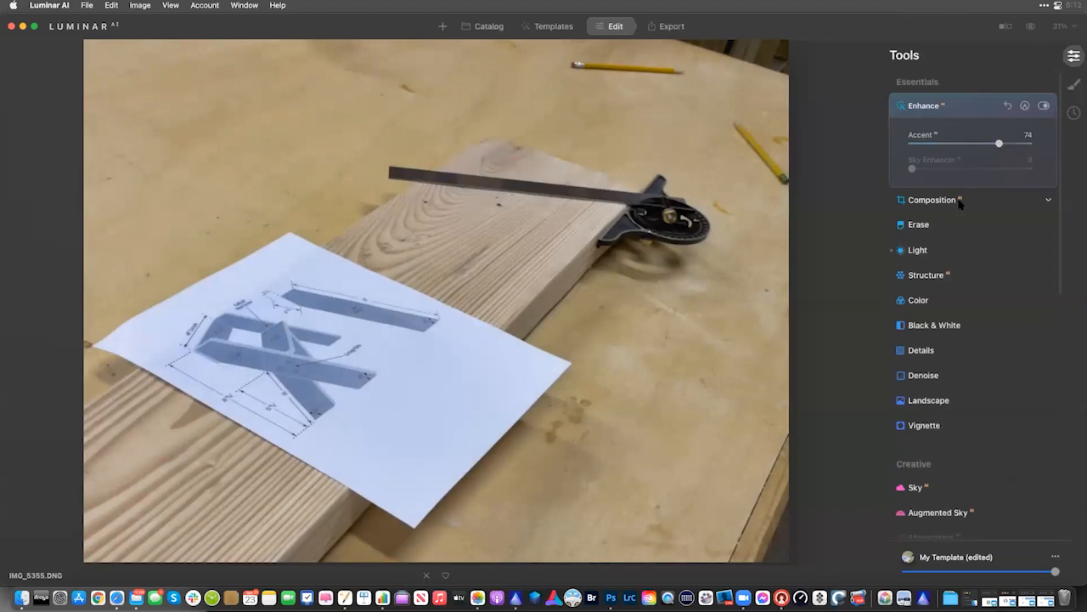
pyautogui.click(936, 276)
pyautogui.moveTo(971, 243)
pyautogui.mouseDown()
pyautogui.moveTo(1022, 242)
pyautogui.moveTo(987, 244)
pyautogui.mouseUp()
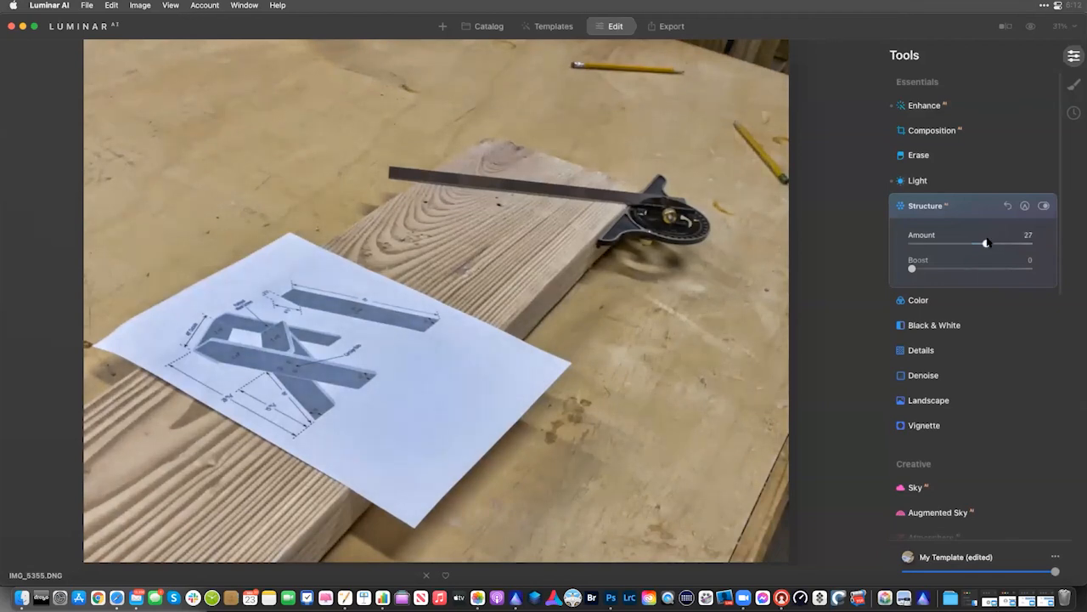
pyautogui.scroll(-3, 943, 297)
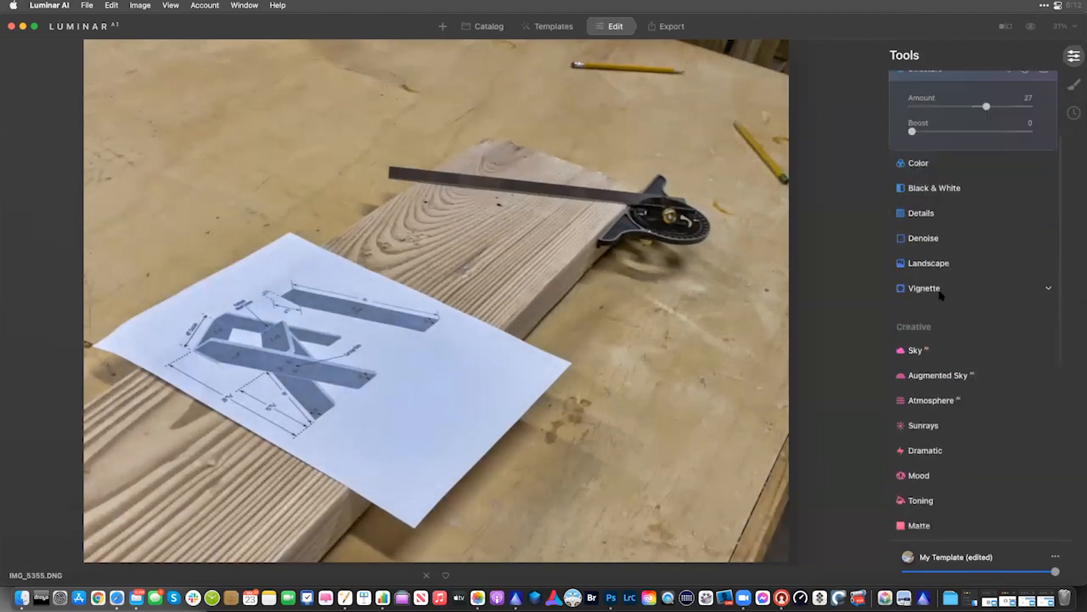
pyautogui.press('super+equal')
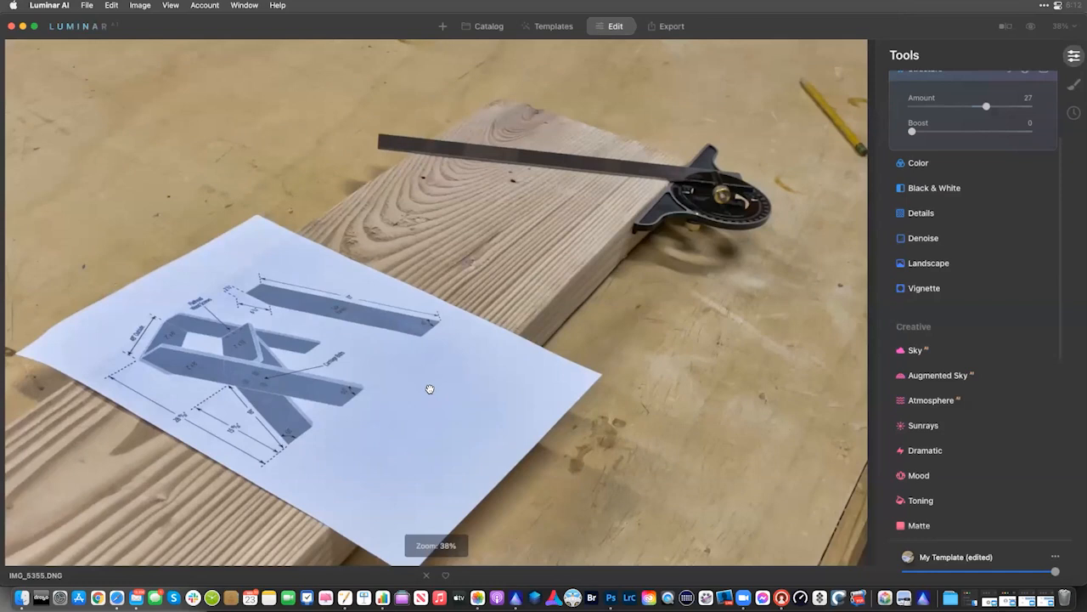
pyautogui.press('super+minus')
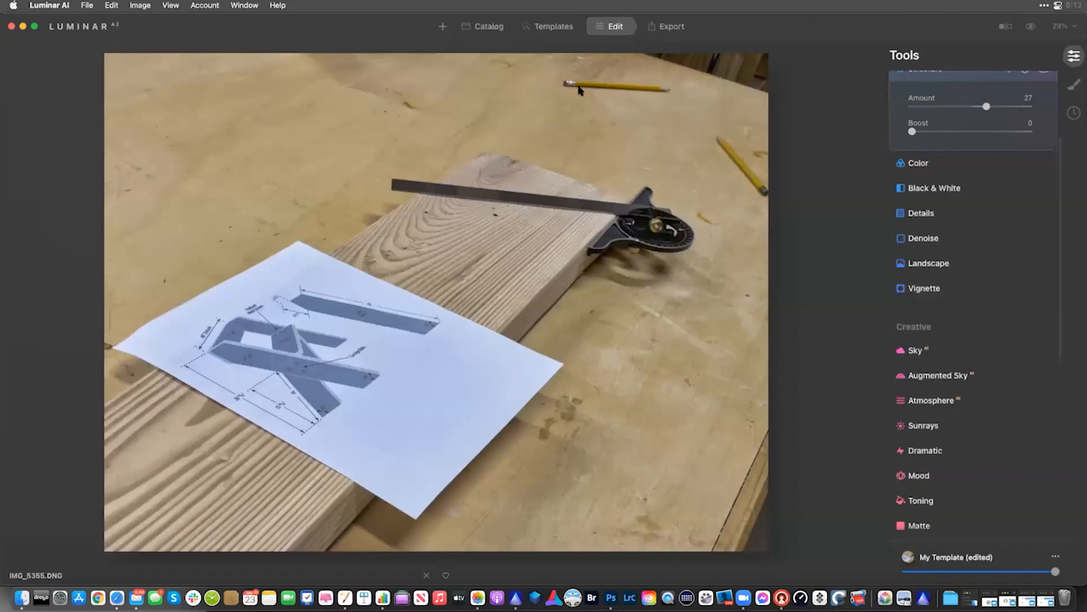
# Find the photo of the guitarist in the wheat field among all catalog photos and open it for editing
pyautogui.click(489, 28)
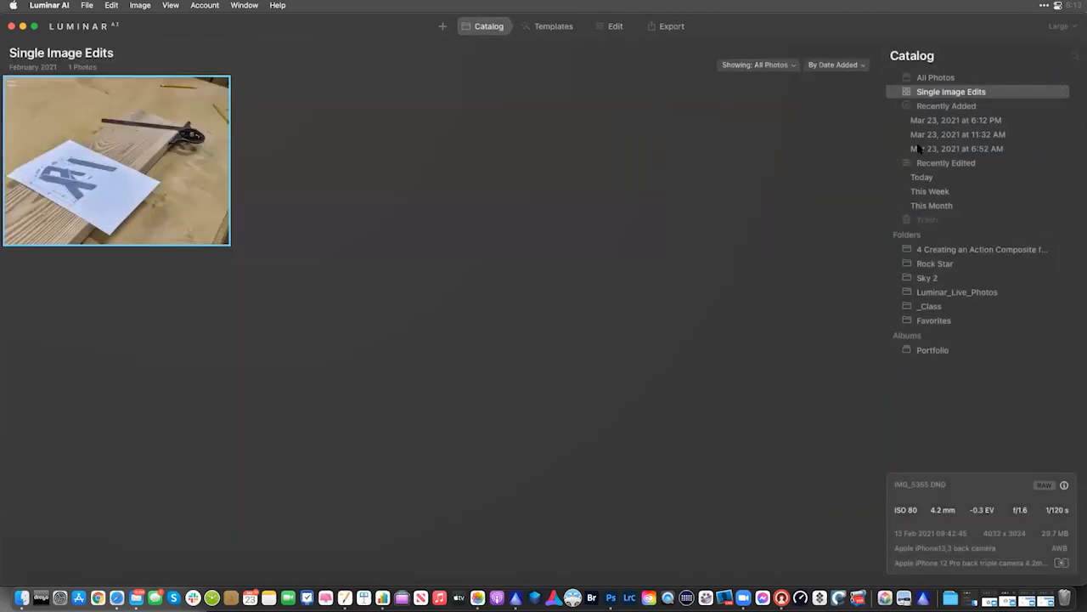
pyautogui.click(949, 78)
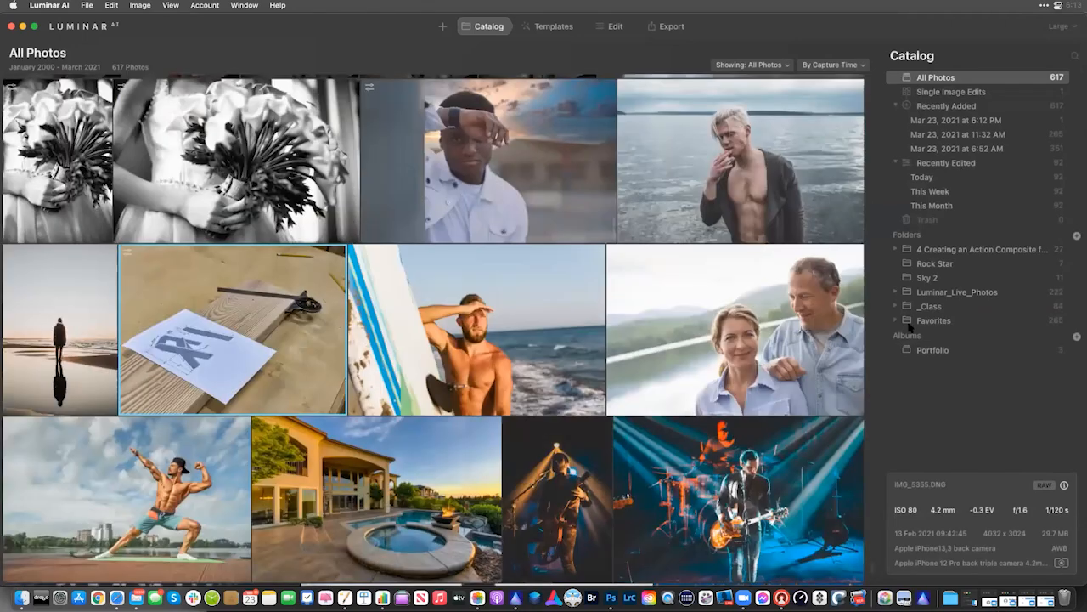
pyautogui.scroll(-2, 658, 310)
pyautogui.scroll(-3, 658, 310)
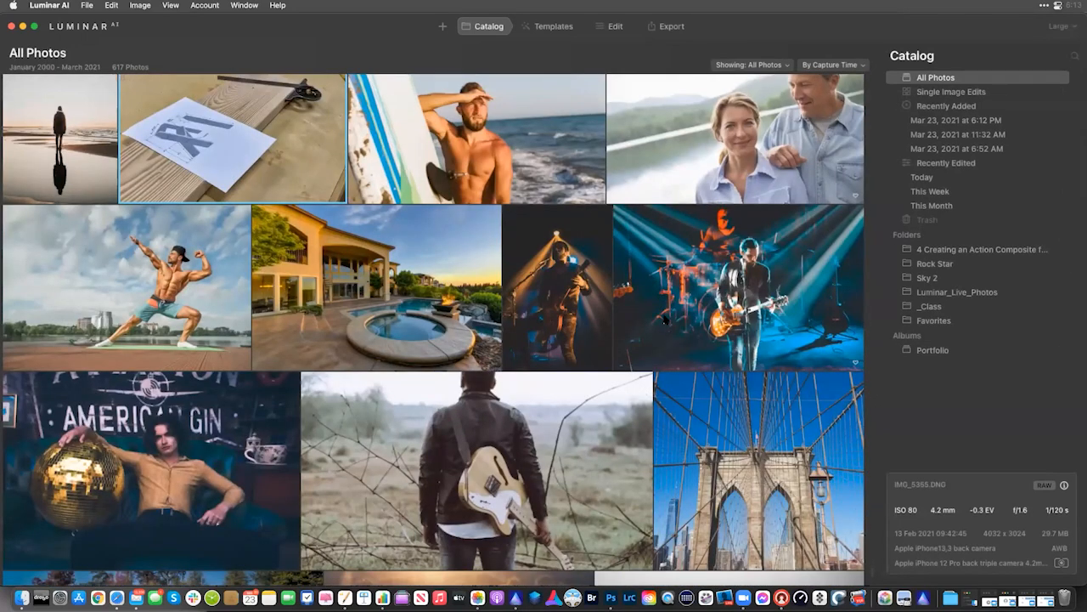
pyautogui.scroll(-3, 667, 320)
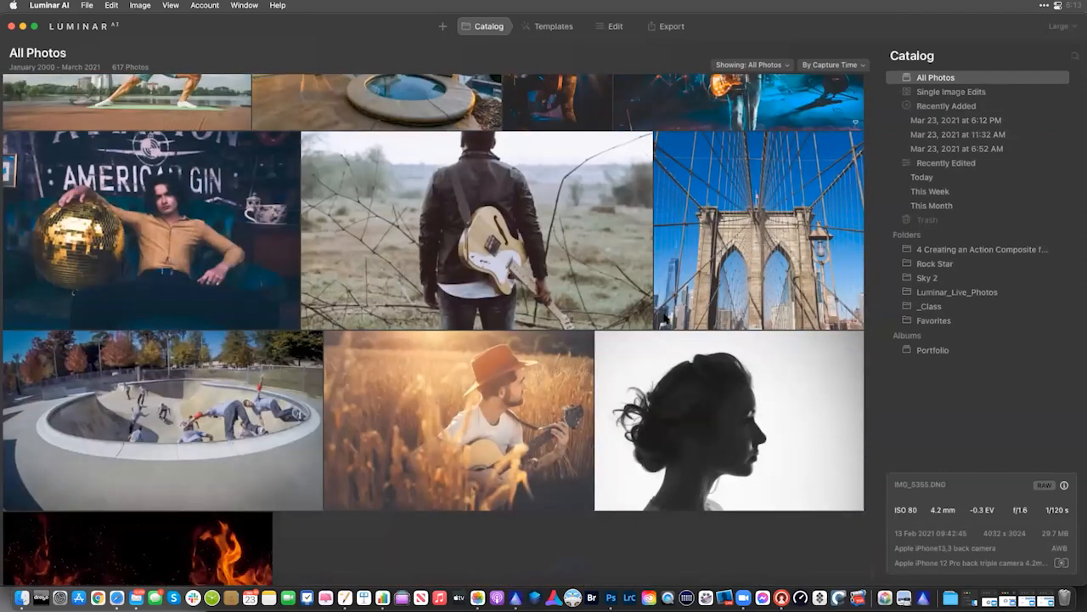
pyautogui.doubleClick(463, 408)
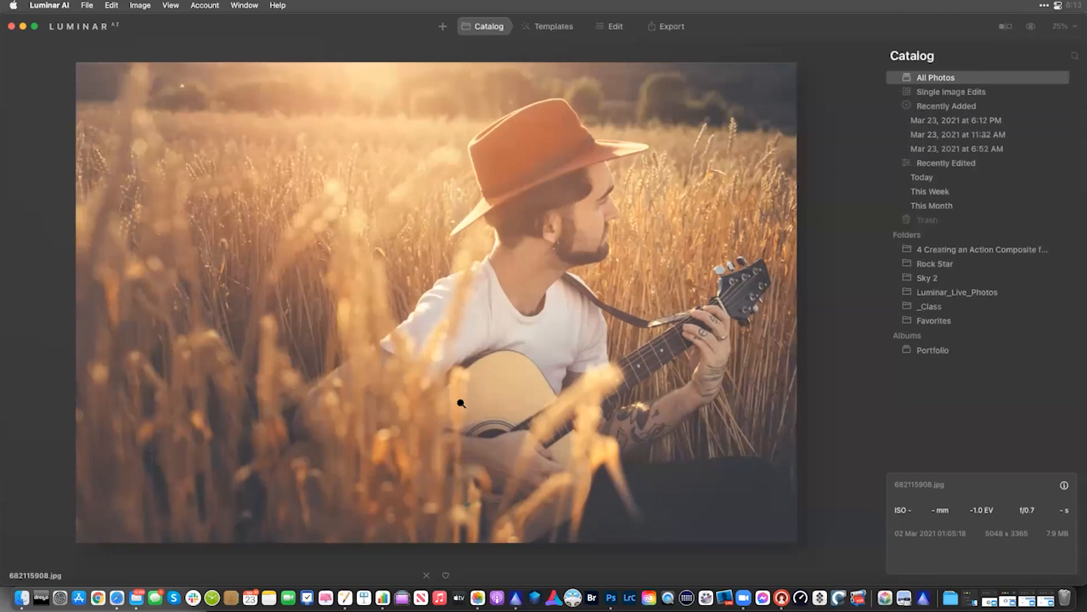
pyautogui.click(617, 28)
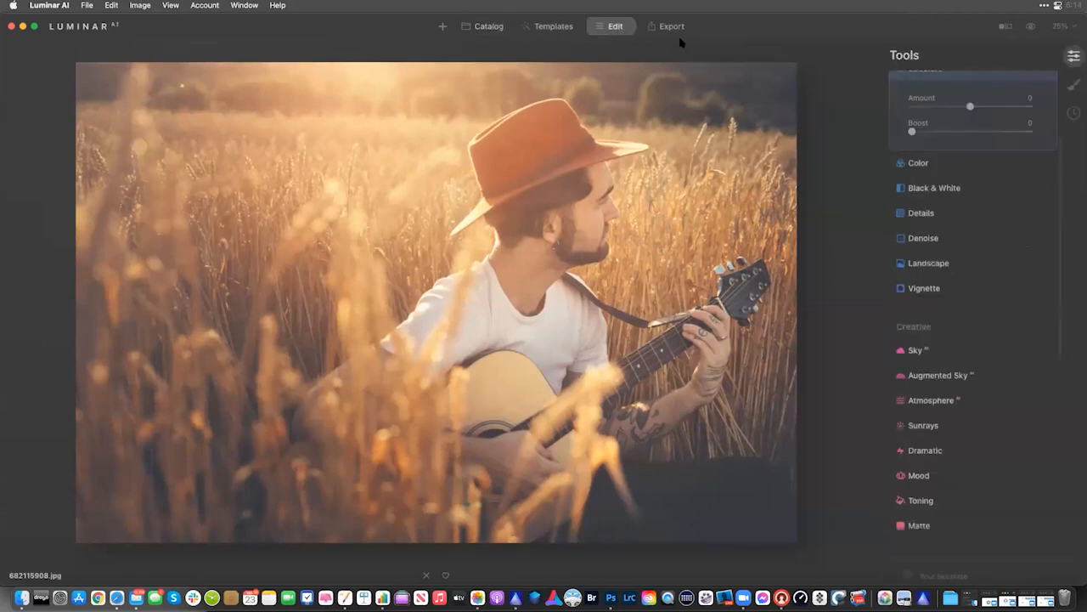
pyautogui.scroll(3, 975, 197)
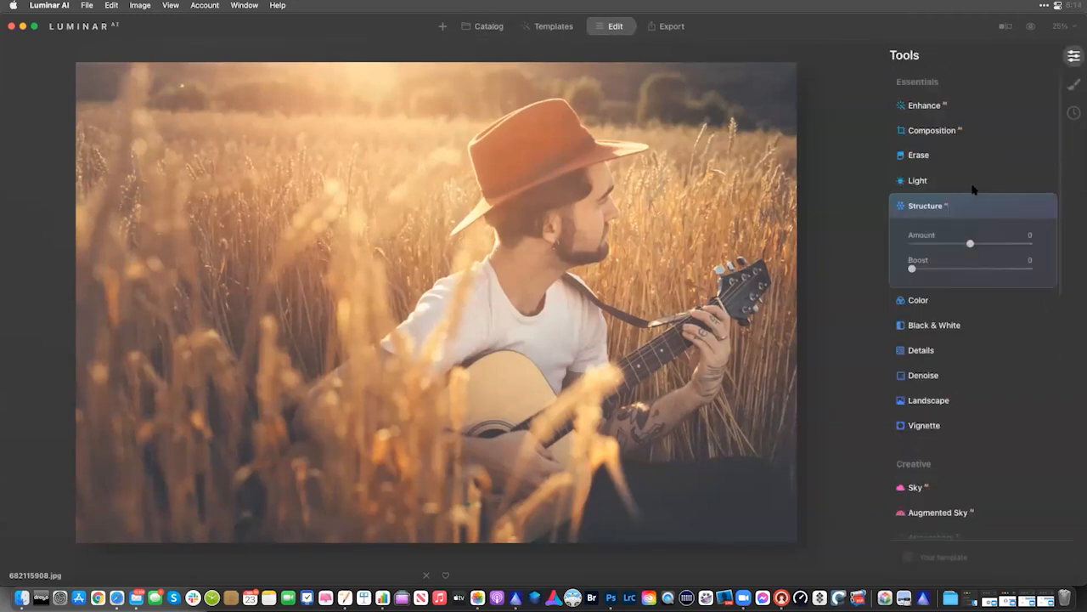
pyautogui.click(931, 107)
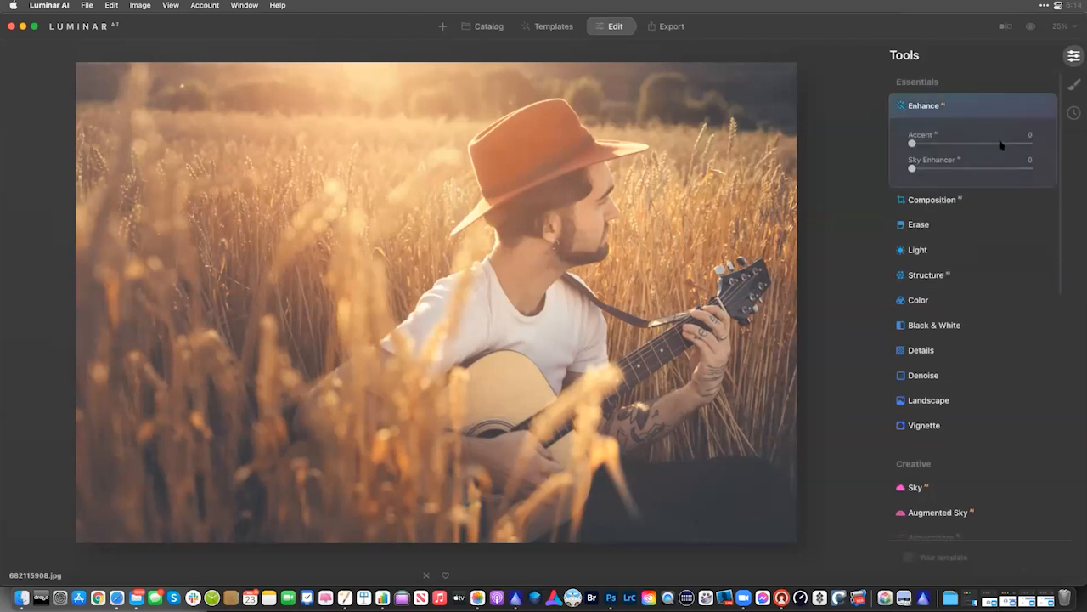
# Try the Dream Film, Hyperdrive and Toscana templates from the Sunsets collection on the guitarist photo
pyautogui.click(566, 30)
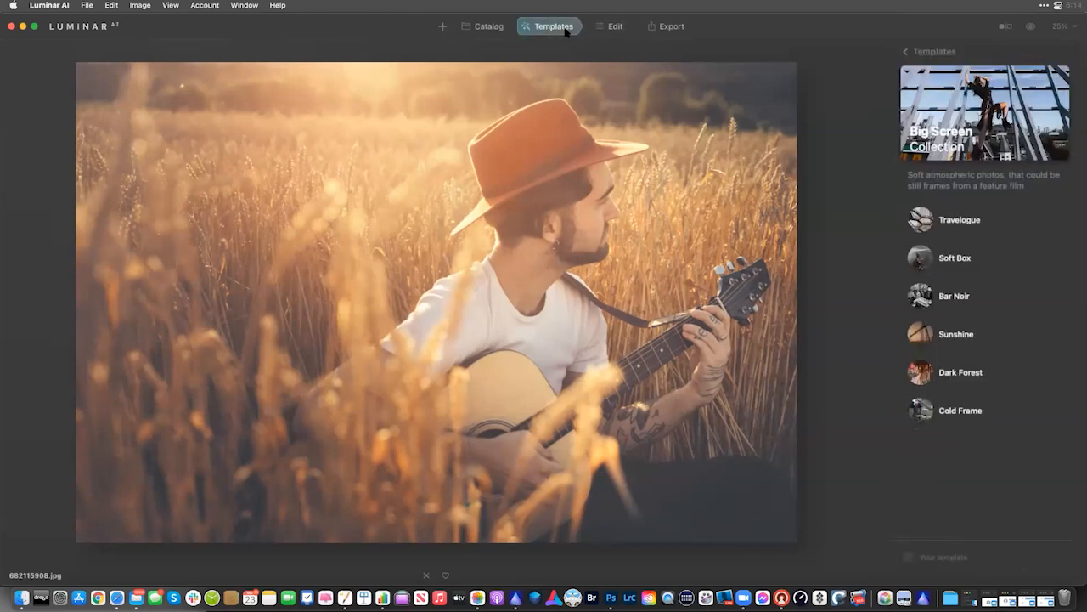
pyautogui.click(950, 53)
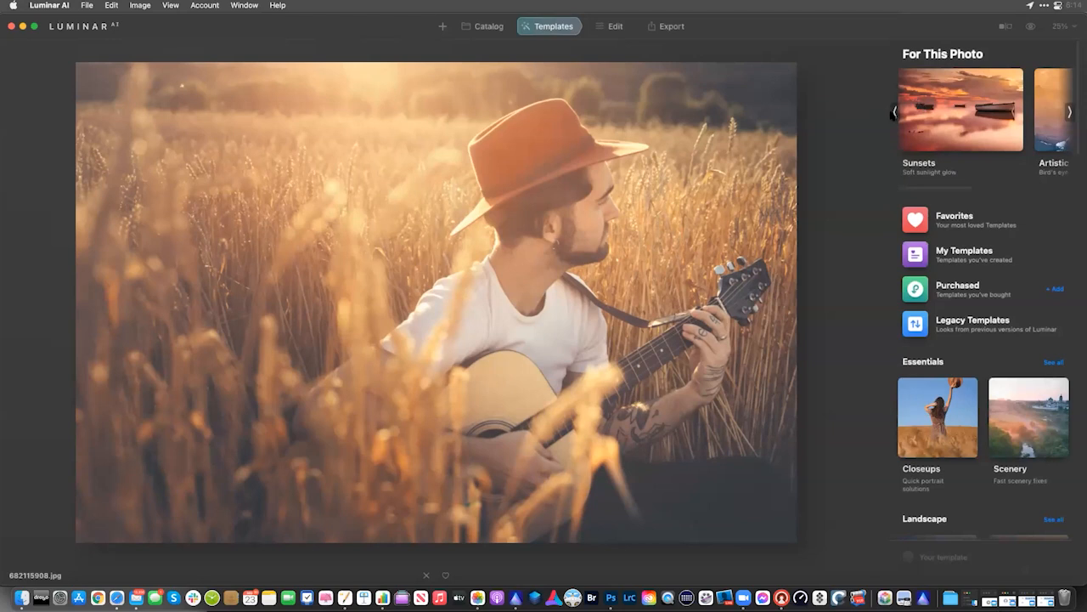
pyautogui.click(933, 131)
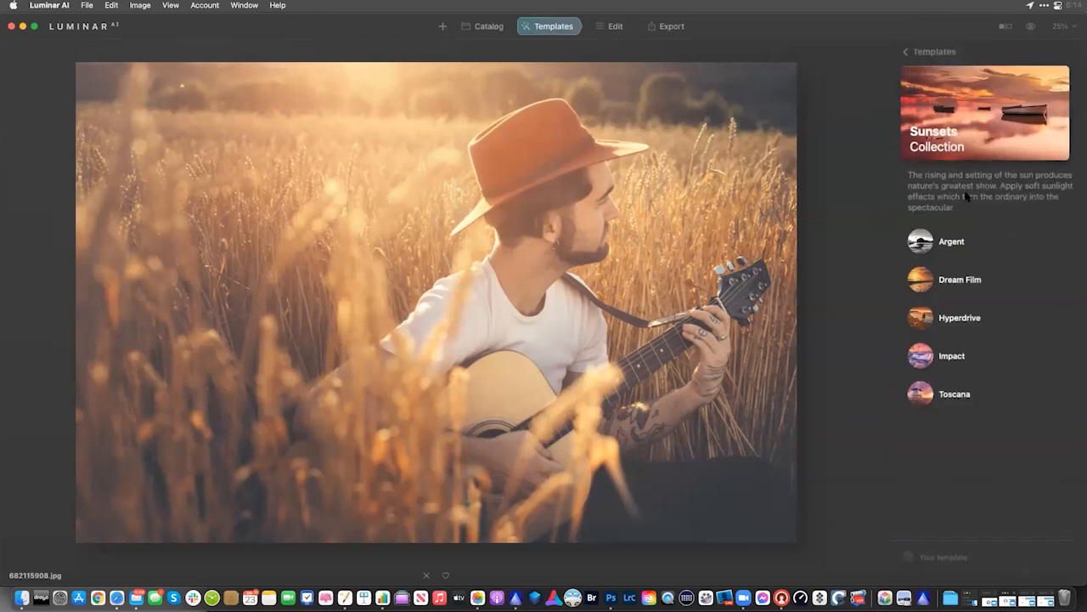
pyautogui.click(966, 280)
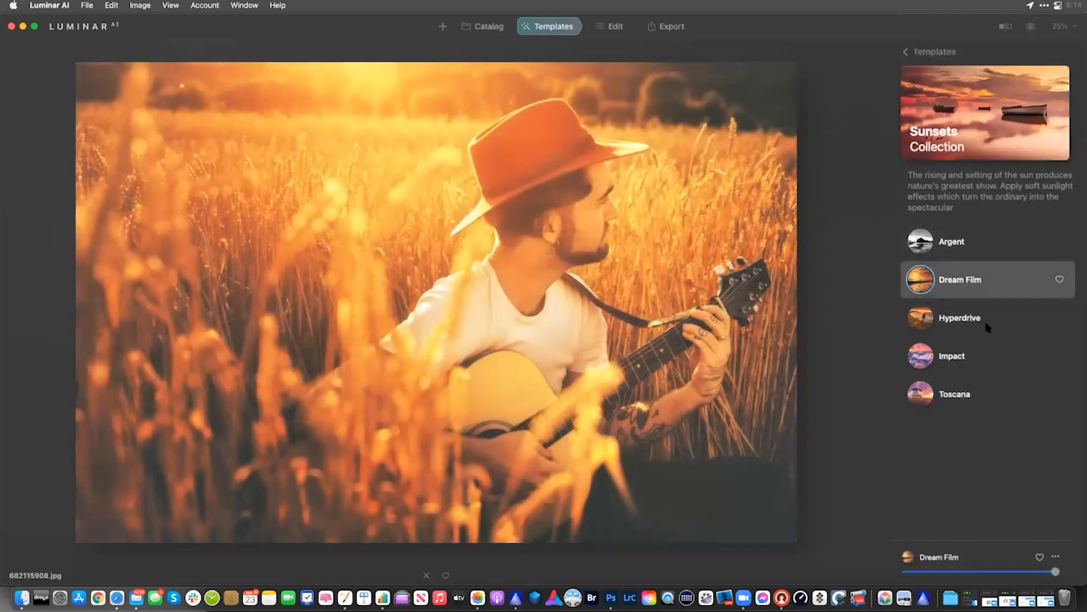
pyautogui.click(986, 328)
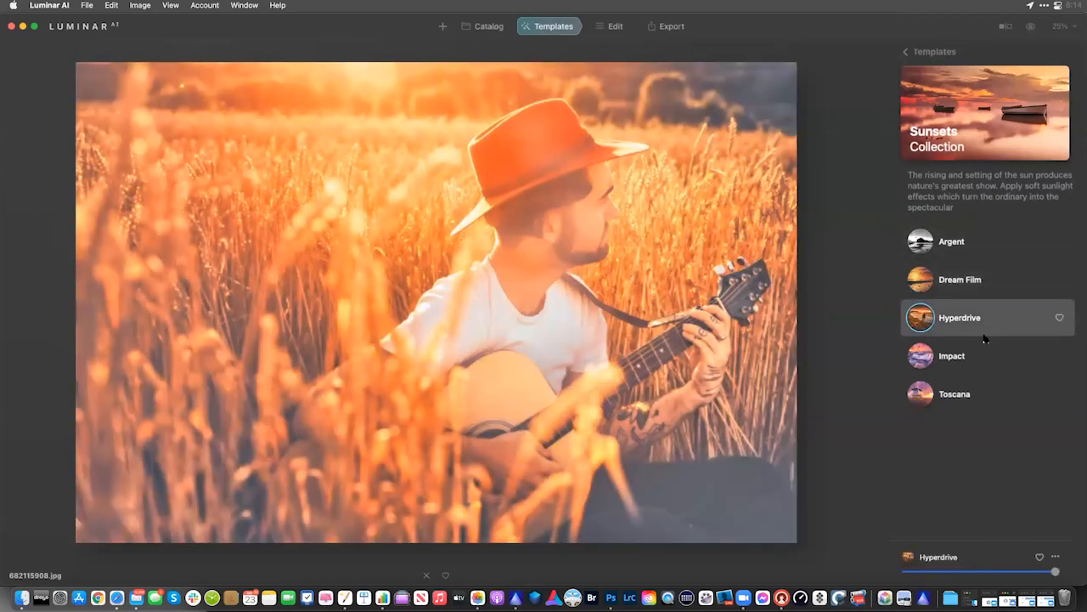
pyautogui.click(955, 393)
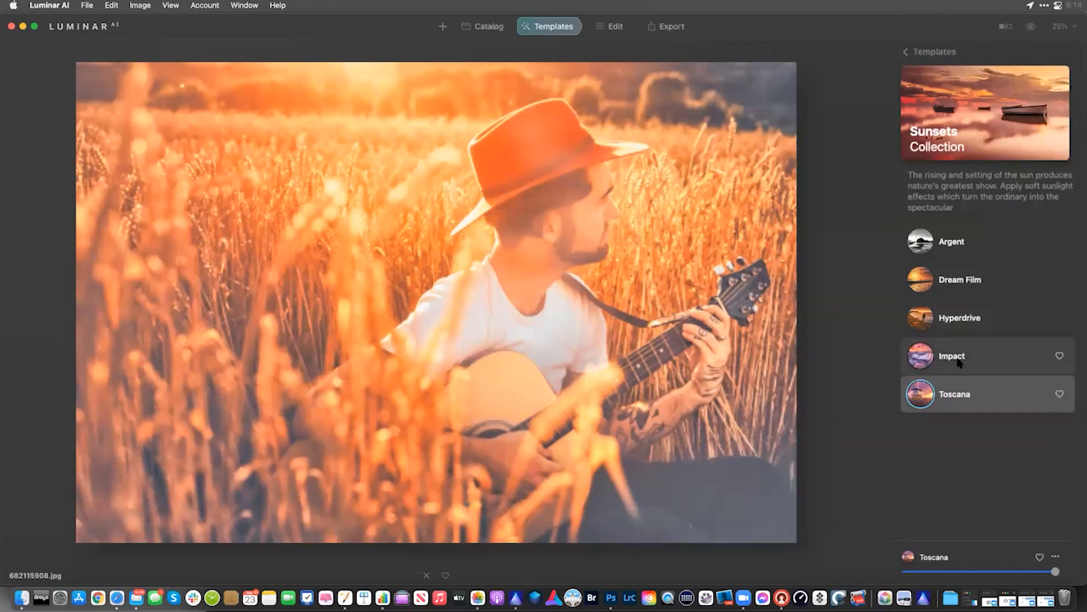
# Try the Impact template at reduced strength, and reset the photo's adjustments
pyautogui.click(959, 361)
pyautogui.moveTo(995, 576); pyautogui.dragTo(1029, 578)
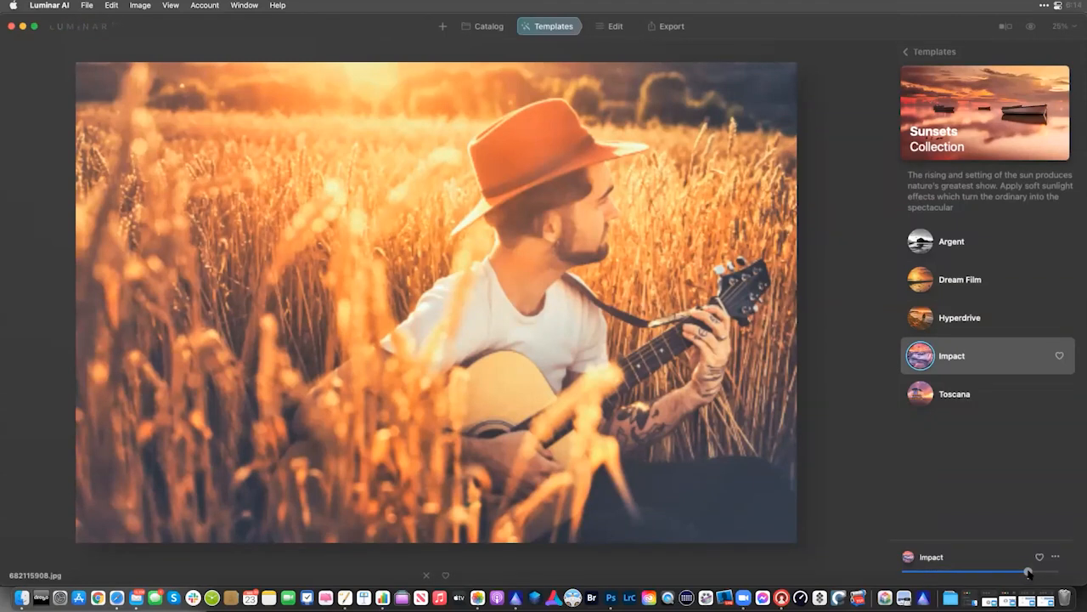
pyautogui.press('super+shift+r')
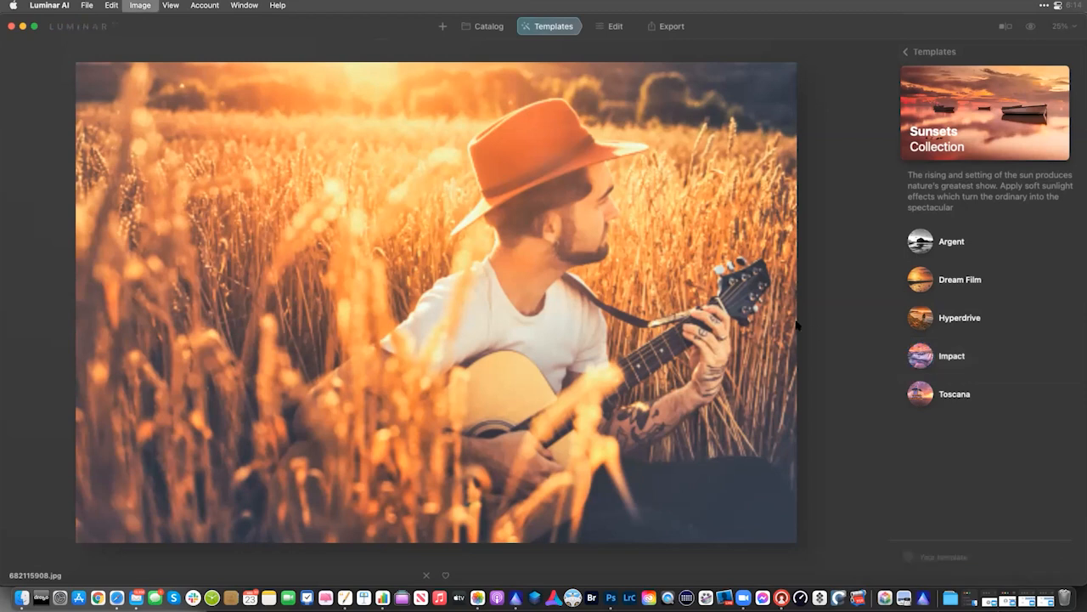
# Set the Enhance AI Accent to 71 and the Structure AI Amount to 47 for the guitarist photo
pyautogui.click(608, 27)
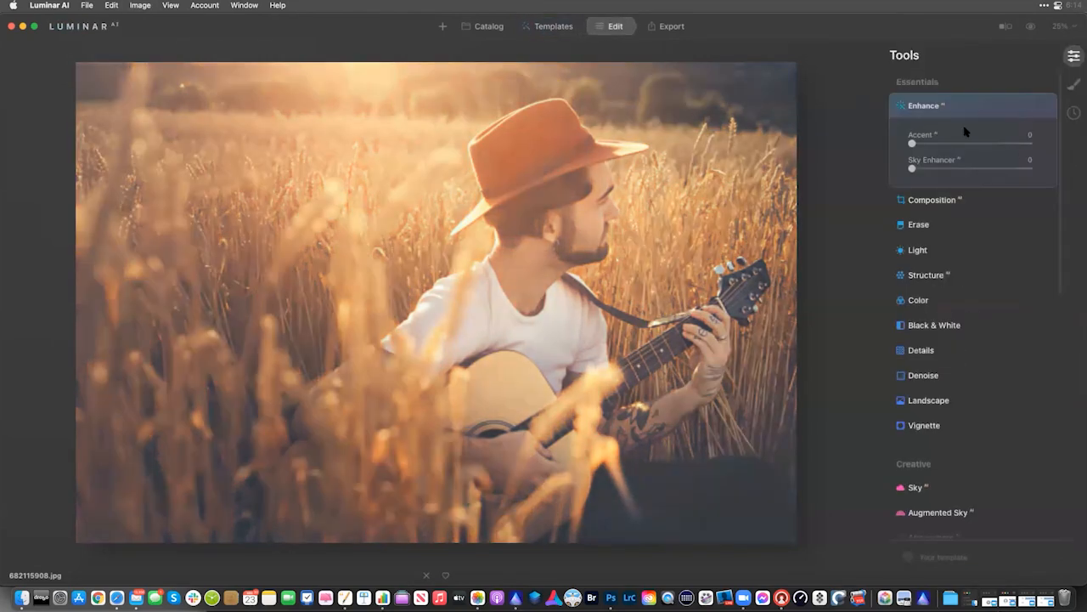
pyautogui.moveTo(996, 146)
pyautogui.mouseDown()
pyautogui.moveTo(1005, 142)
pyautogui.moveTo(996, 142)
pyautogui.mouseUp()
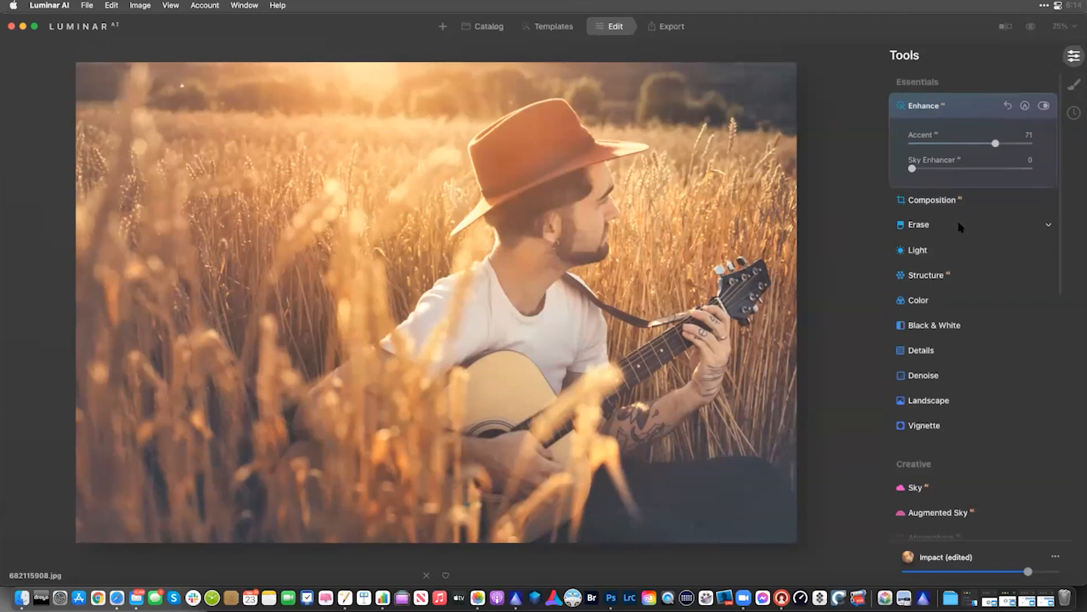
pyautogui.click(949, 273)
pyautogui.click(999, 245)
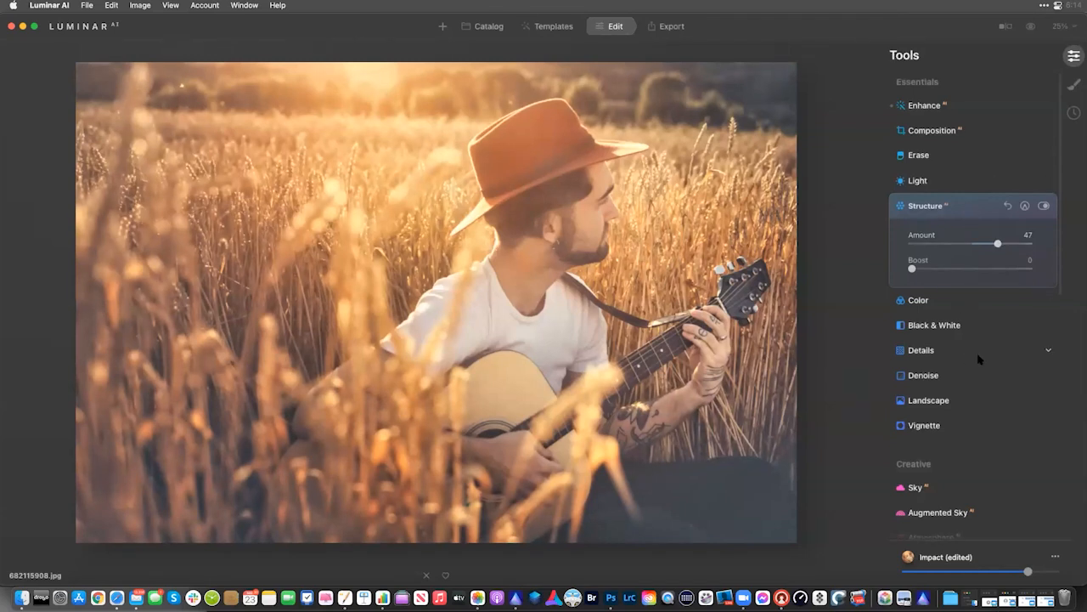
# Load the custom LUT file Analog_Look_050.cube into the Mood tool from the Analog_LUTs folder
pyautogui.scroll(-1, 951, 394)
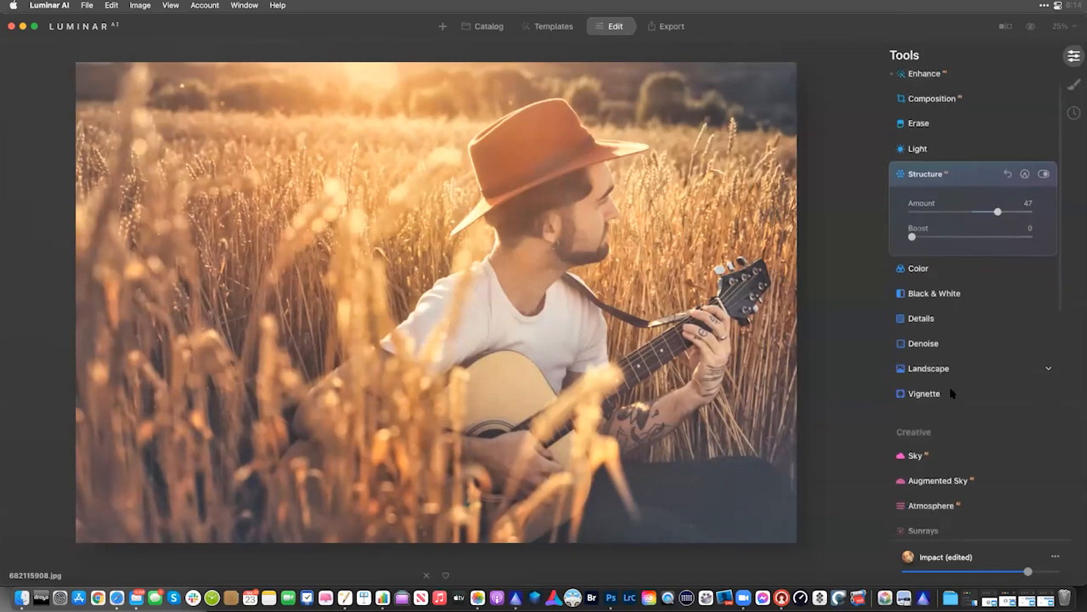
pyautogui.scroll(-3, 951, 394)
pyautogui.scroll(-1, 951, 391)
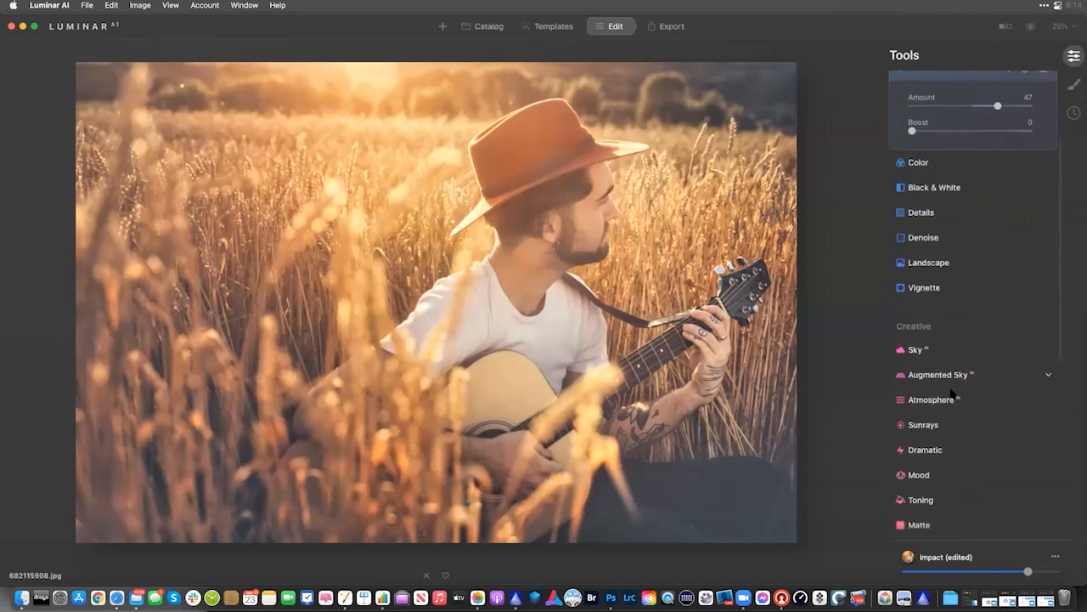
pyautogui.click(951, 444)
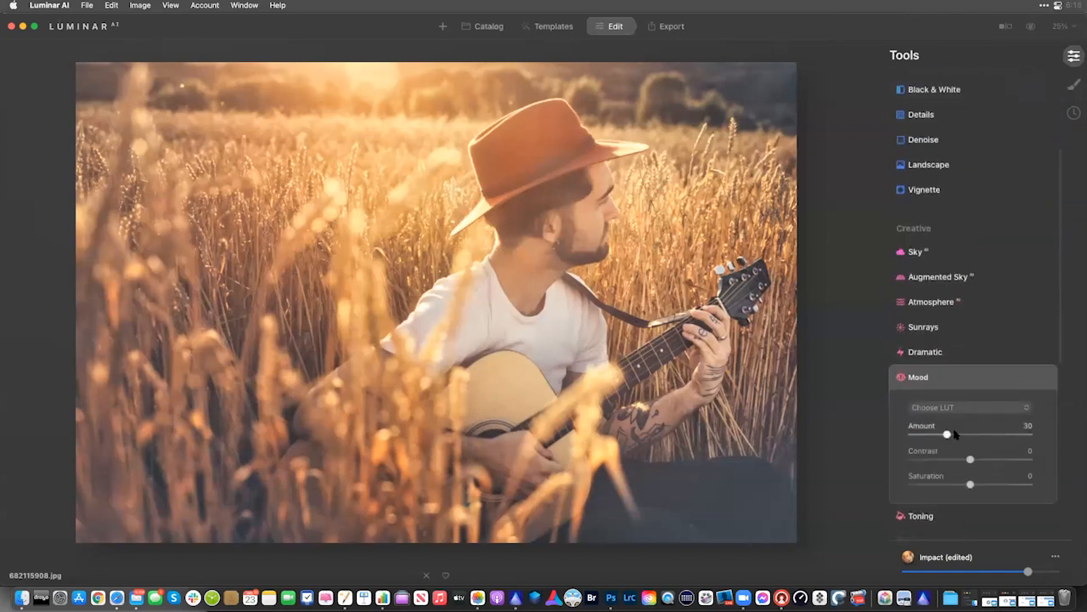
pyautogui.click(958, 409)
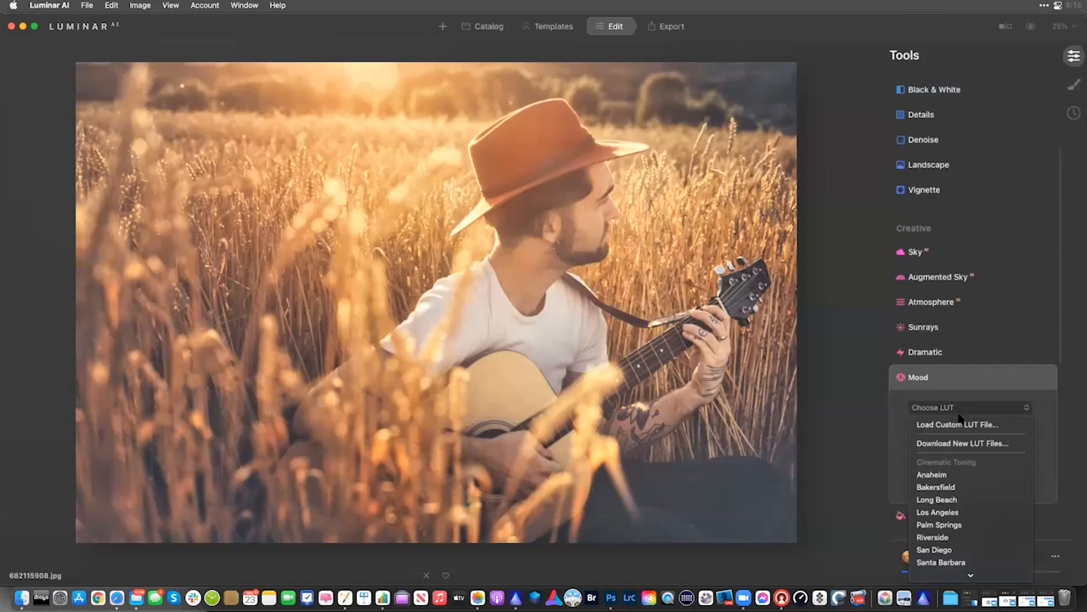
pyautogui.click(960, 425)
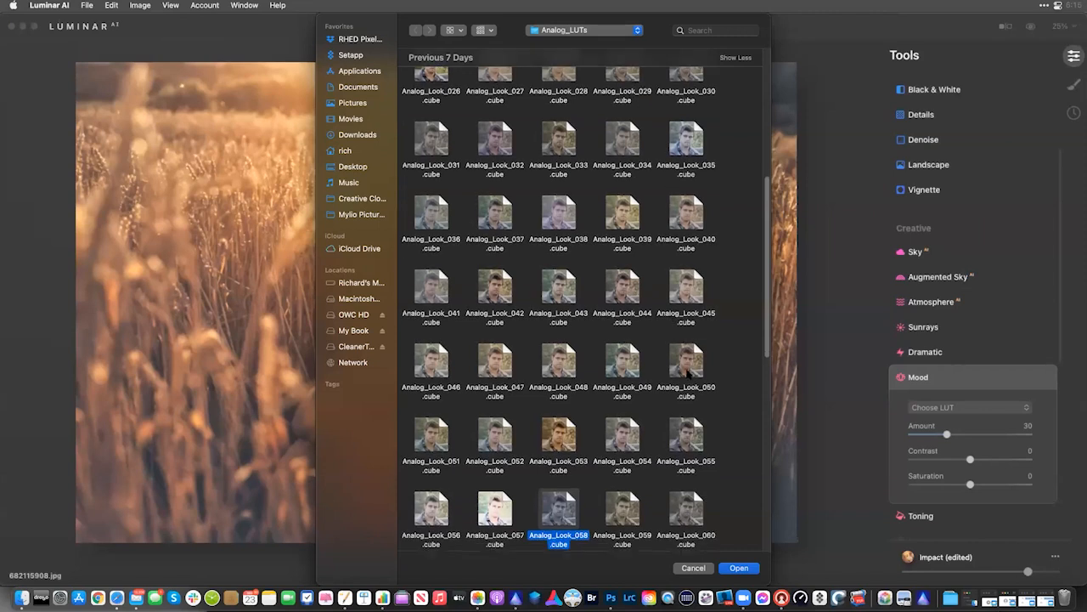
pyautogui.click(690, 368)
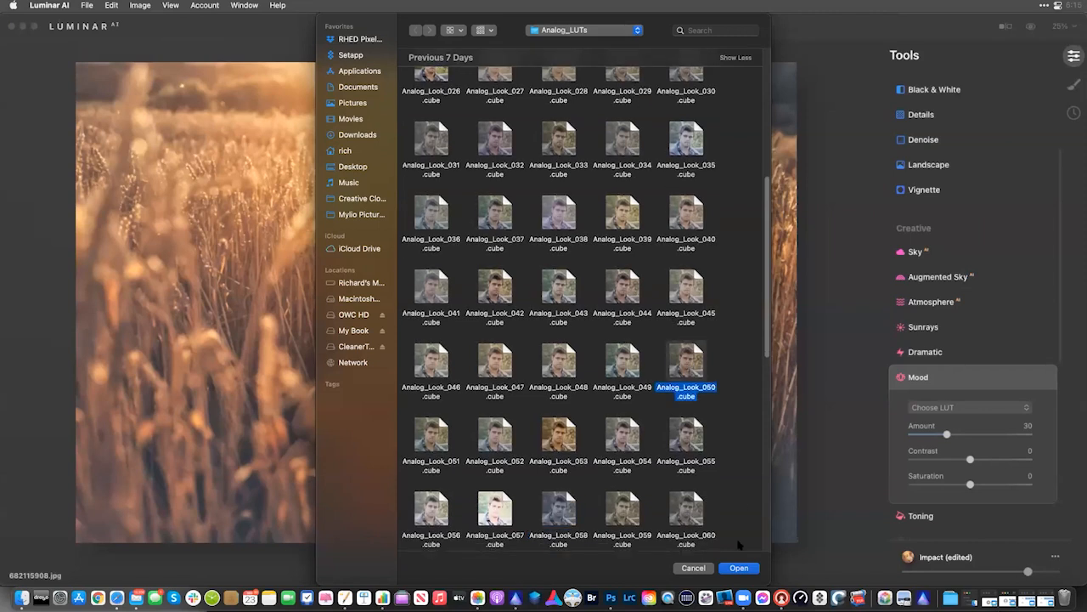
pyautogui.click(739, 568)
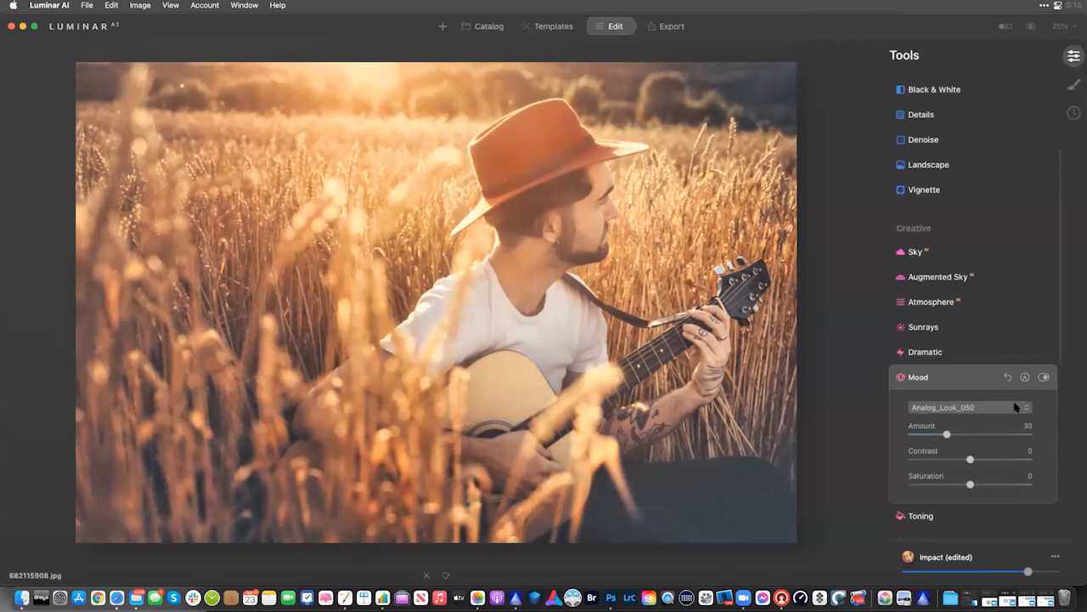
# Set the Mood Amount to 80, Contrast to 65 and Saturation to -31, and compare the photo with and without the effect
pyautogui.moveTo(955, 433); pyautogui.dragTo(950, 482)
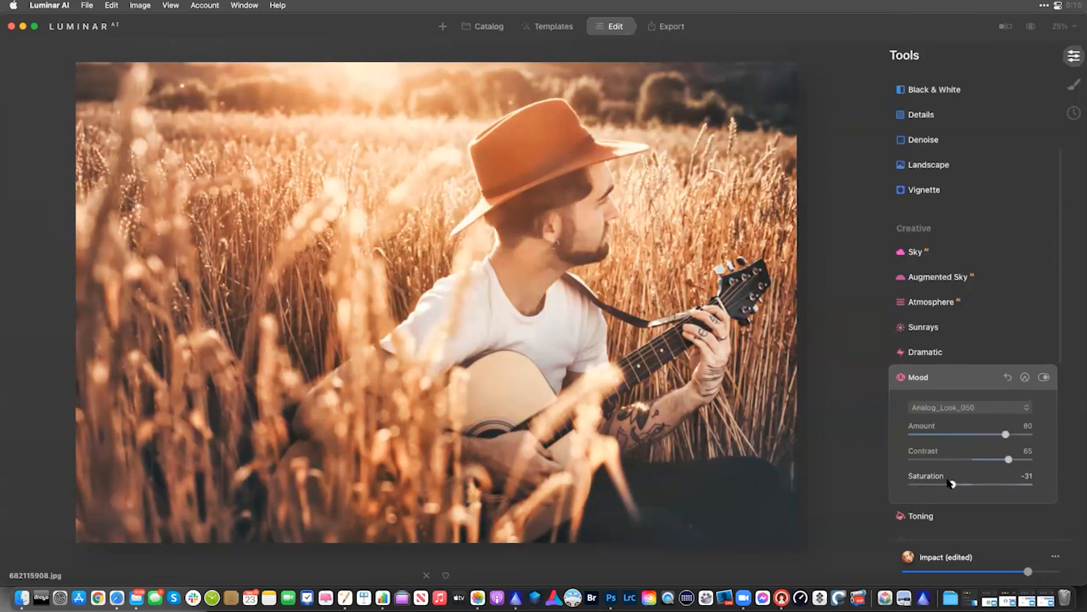
pyautogui.click(1044, 377)
pyautogui.click(1045, 377)
# Load the custom LUT Analog_Look_088.cube into Mood, set its Amount to 65, and compare the photo with and without the effect
pyautogui.click(982, 408)
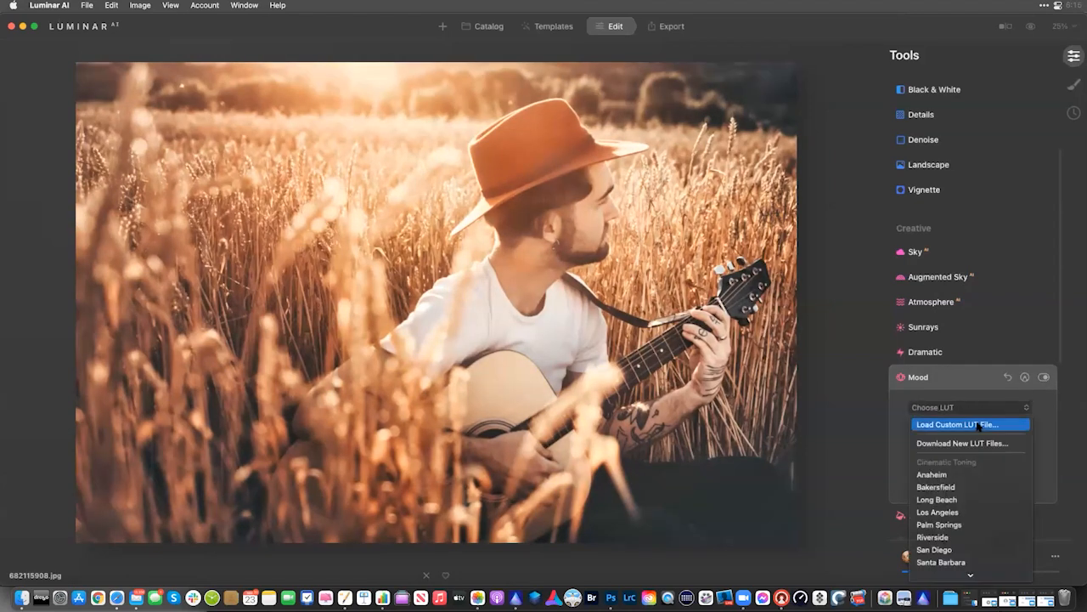
pyautogui.click(935, 403)
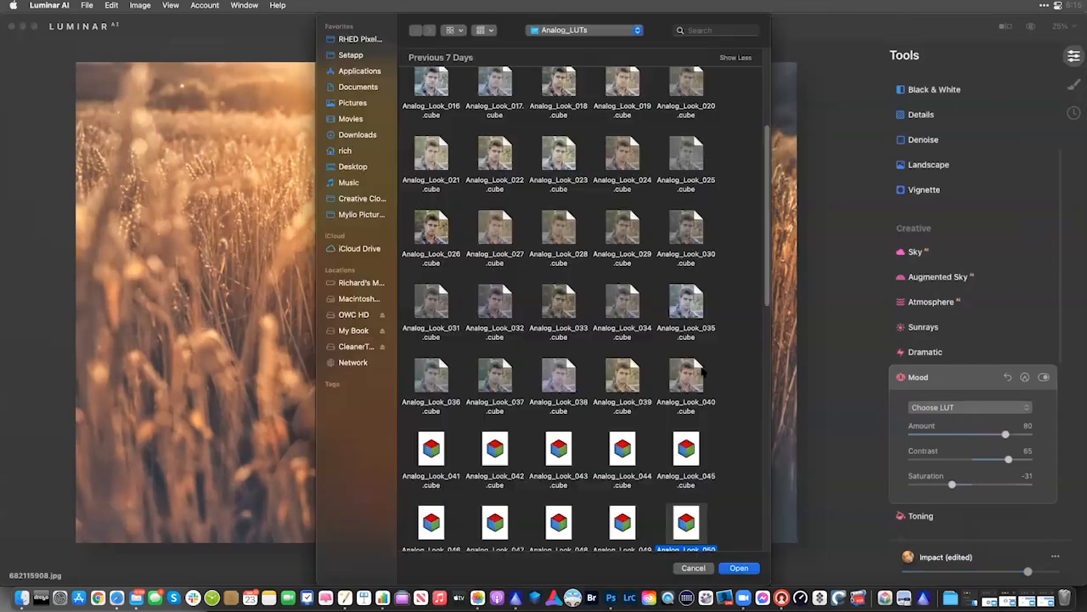
pyautogui.scroll(-5, 588, 328)
pyautogui.scroll(-5, 588, 328)
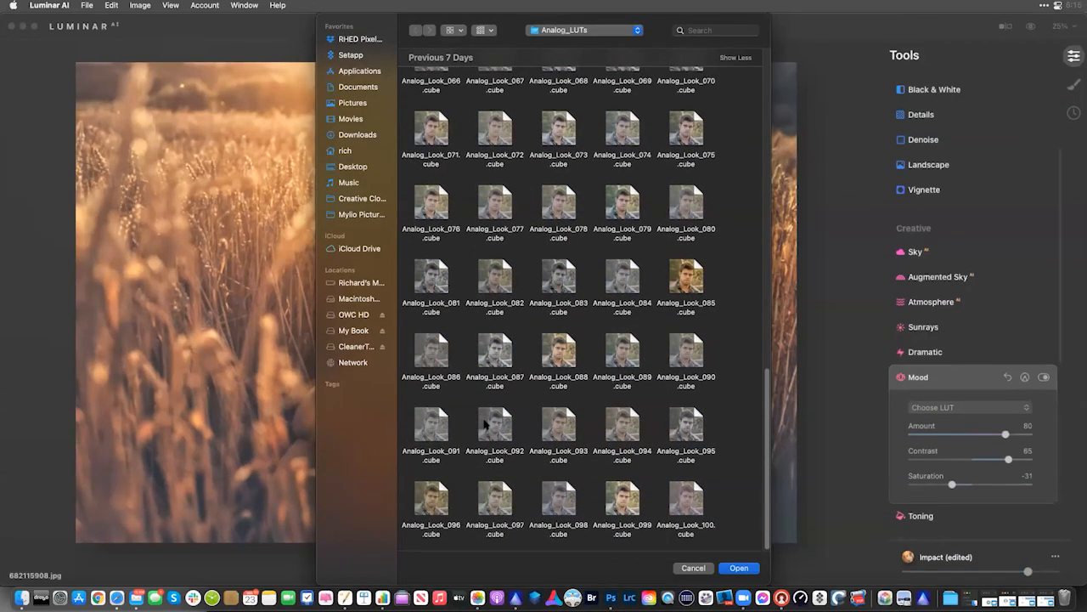
pyautogui.click(561, 355)
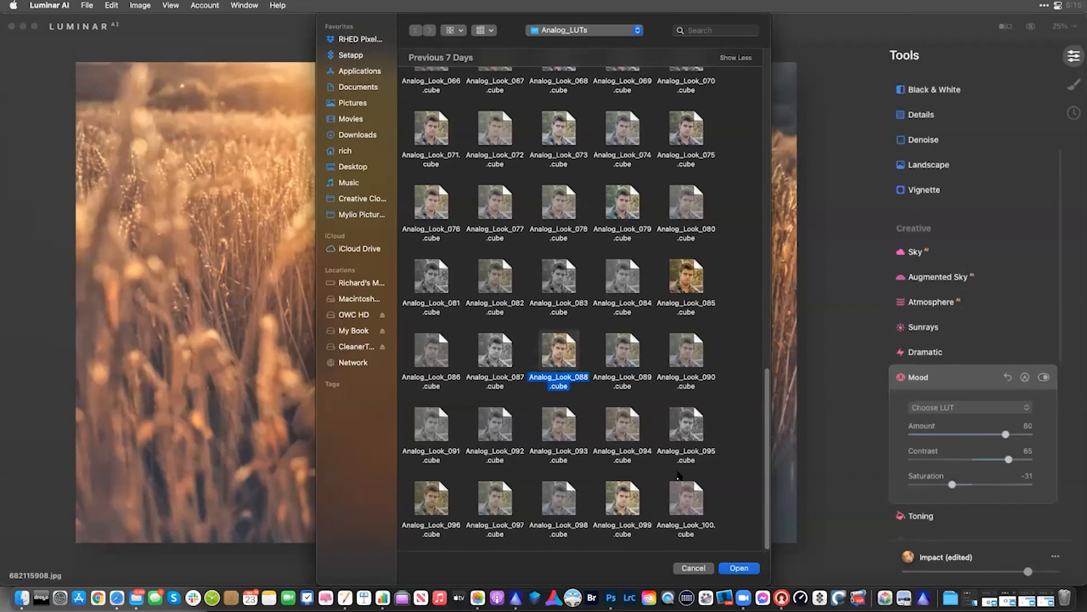
pyautogui.click(739, 567)
pyautogui.moveTo(999, 436); pyautogui.dragTo(985, 436)
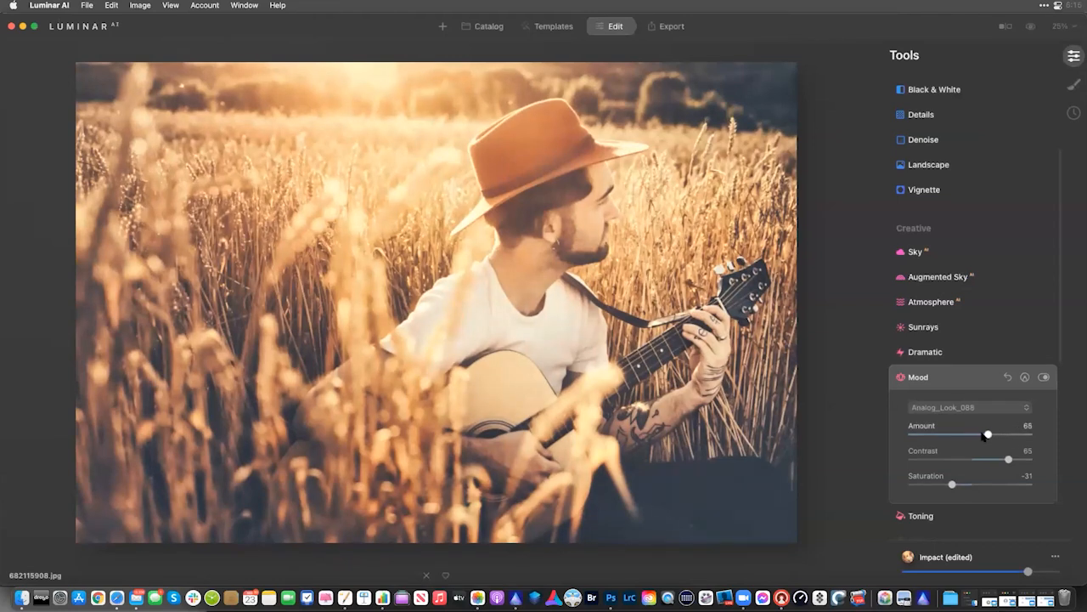
pyautogui.click(1044, 377)
# Add a Texture local mask and browse for its texture in the Paper_PNG folder of Paper_Texture_Kit
pyautogui.click(1074, 84)
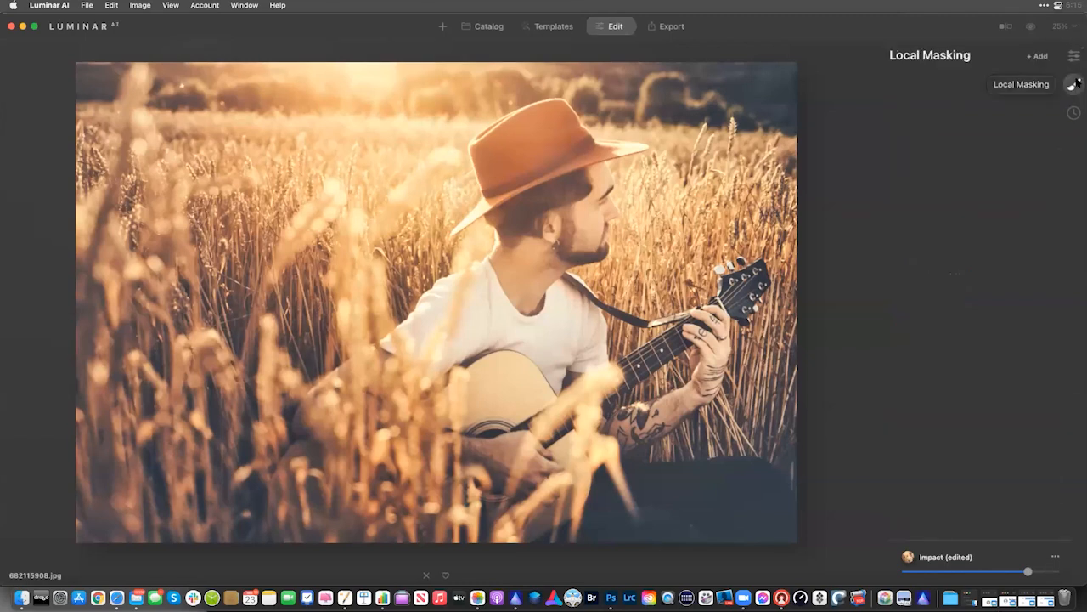
pyautogui.click(1042, 57)
pyautogui.click(1028, 83)
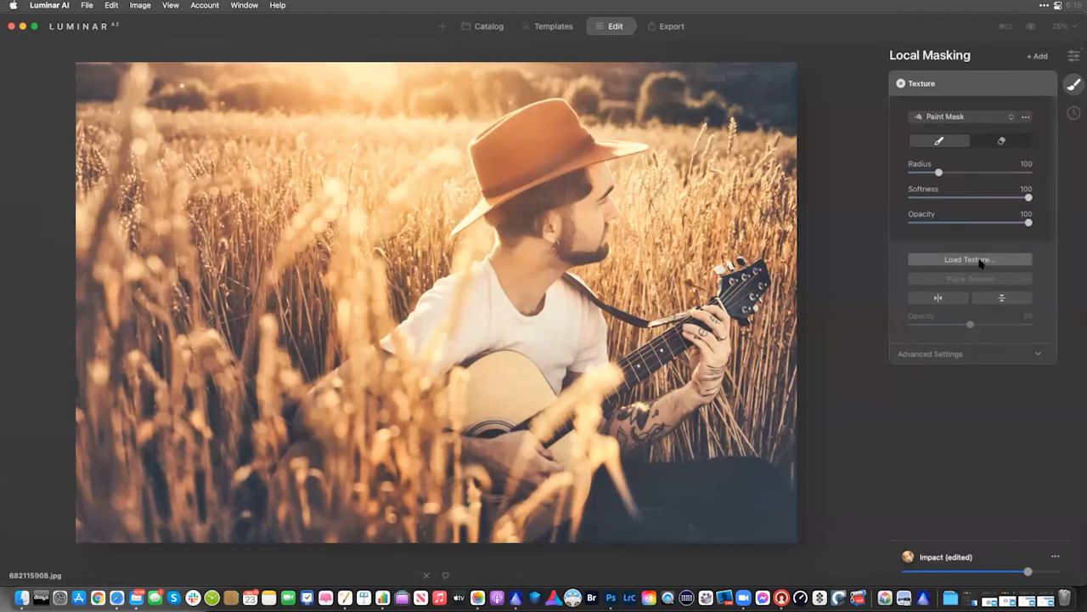
pyautogui.click(981, 260)
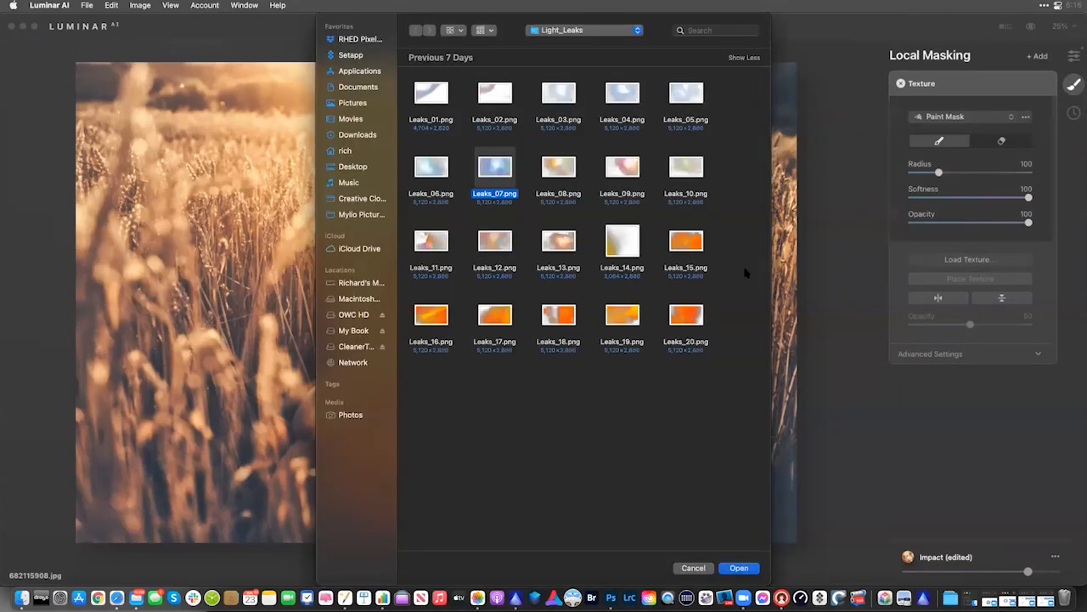
pyautogui.press('super+Up')
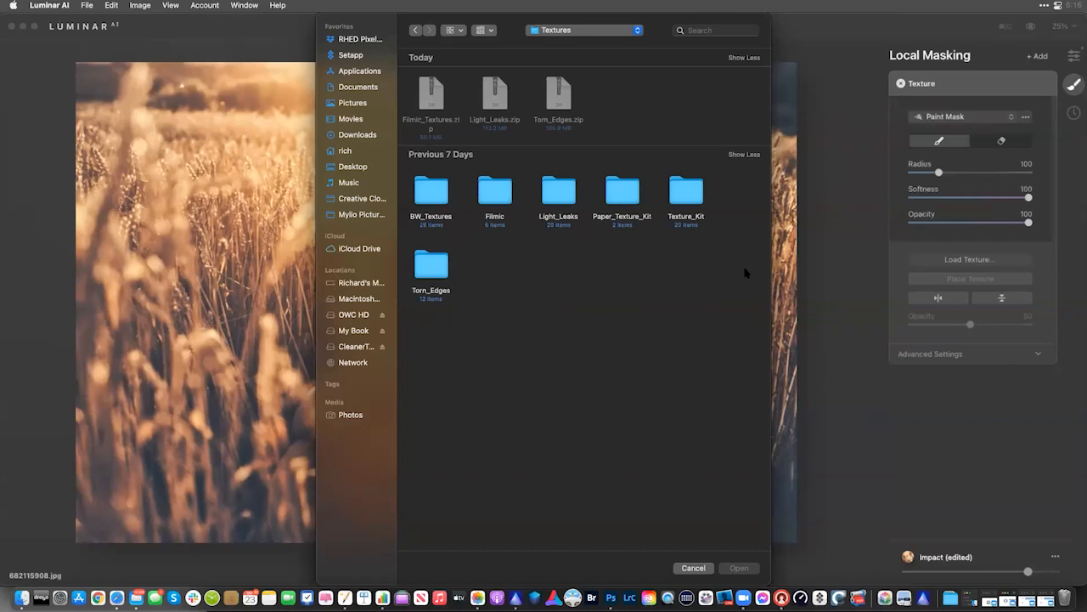
pyautogui.doubleClick(625, 193)
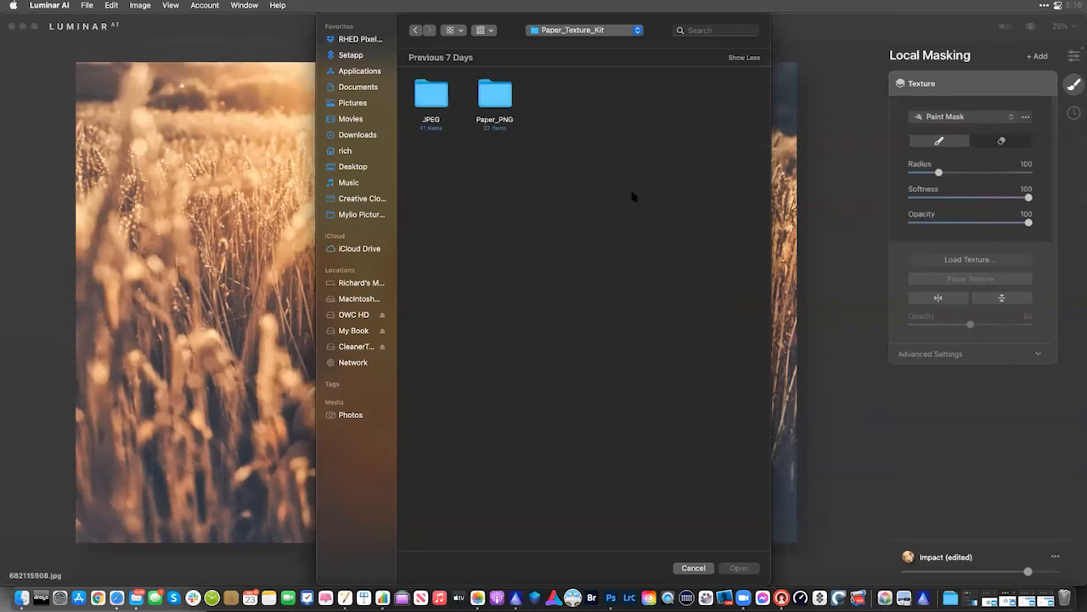
pyautogui.doubleClick(493, 97)
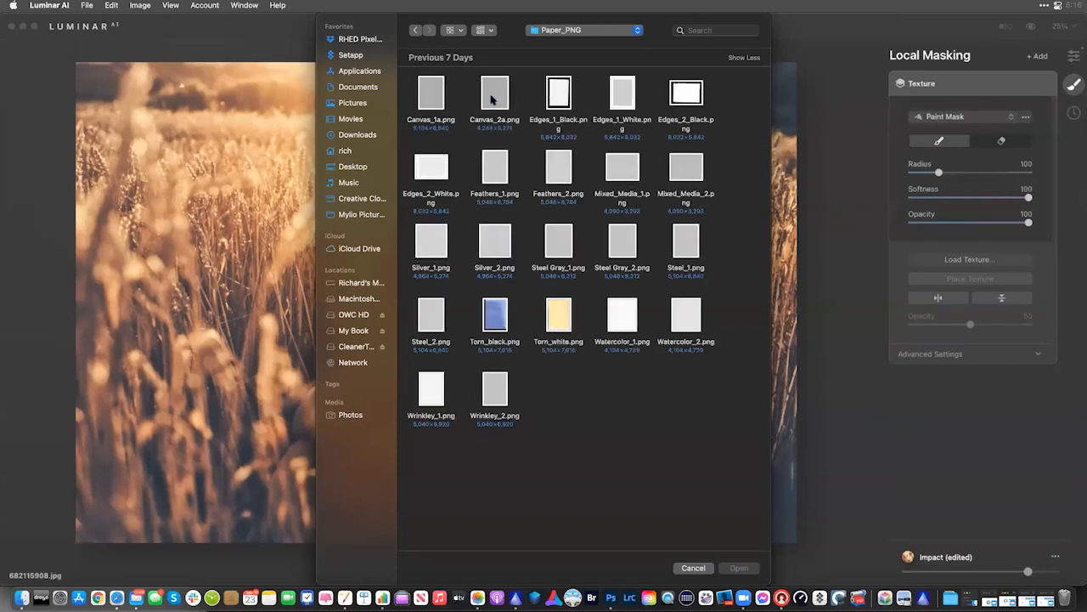
# Preview Canvas_2a.png and Canvas_1a.png, and load Canvas_2a.png as the texture
pyautogui.click(489, 95)
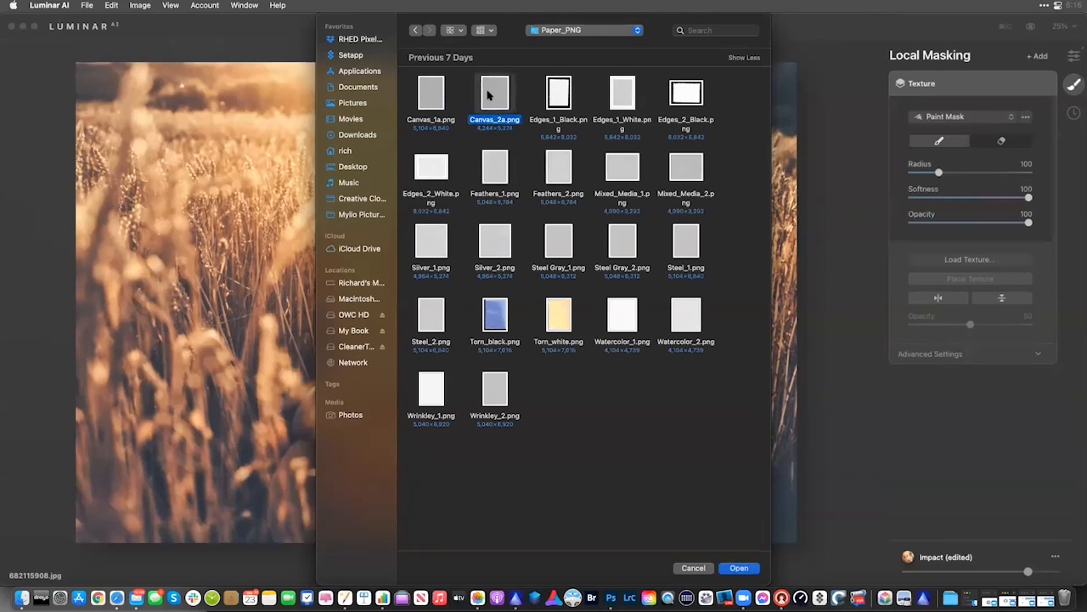
pyautogui.press('space')
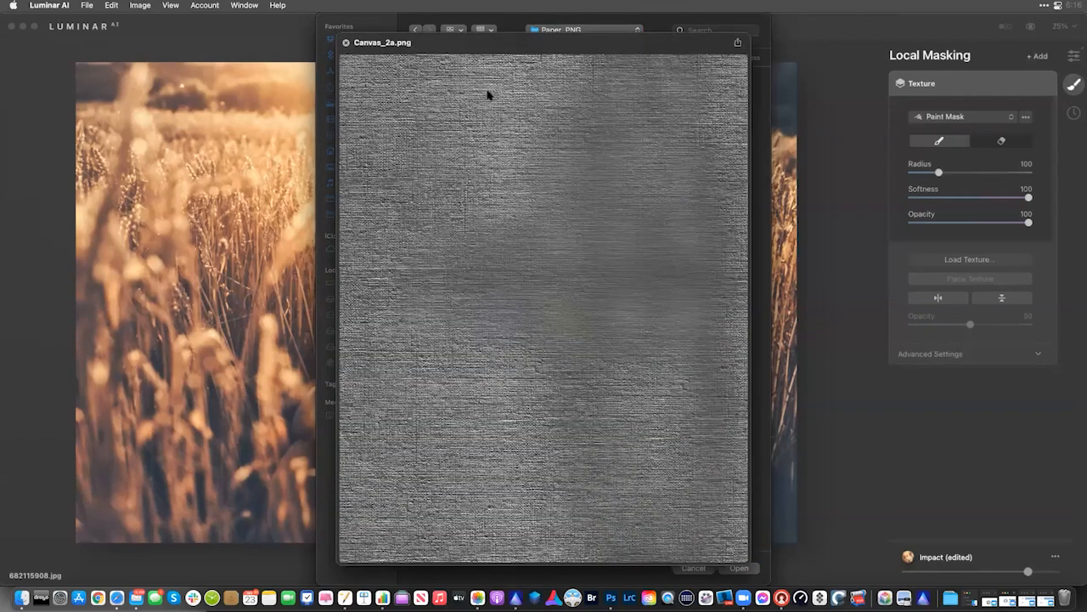
pyautogui.press('Left')
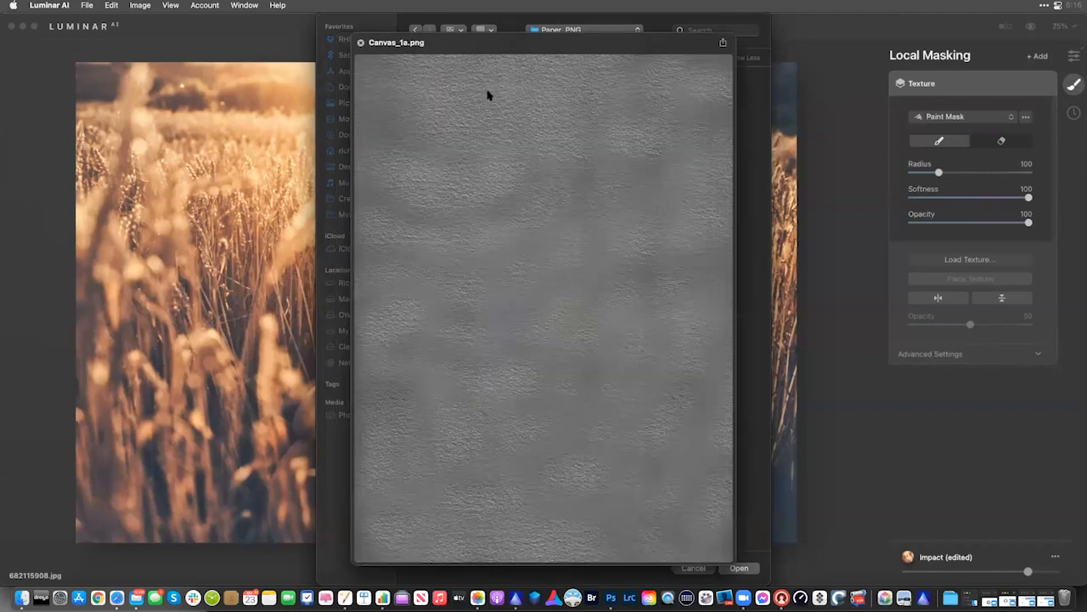
pyautogui.press('Right')
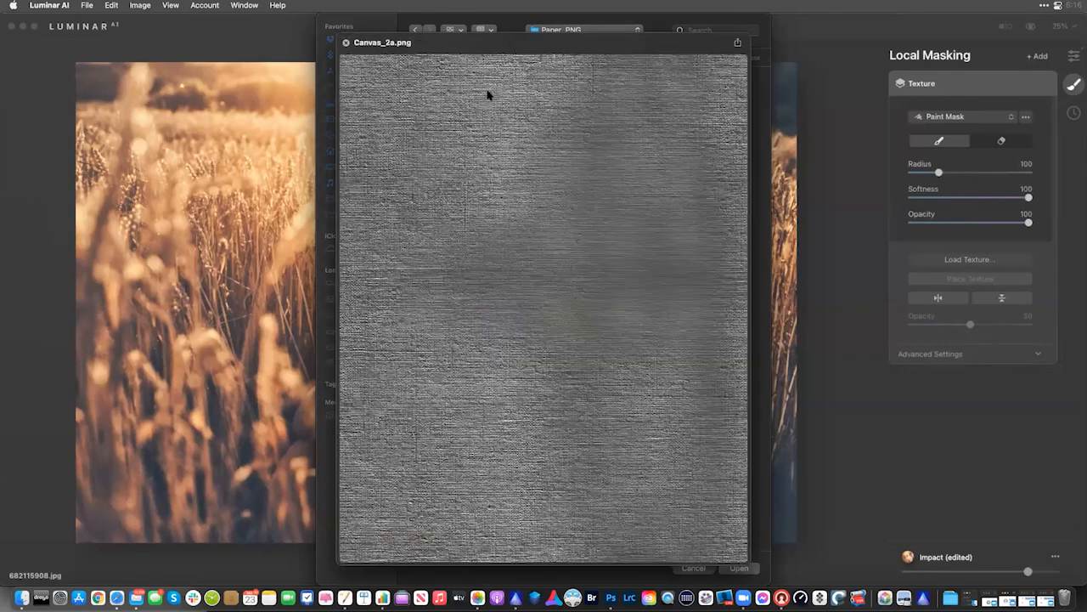
pyautogui.press('space')
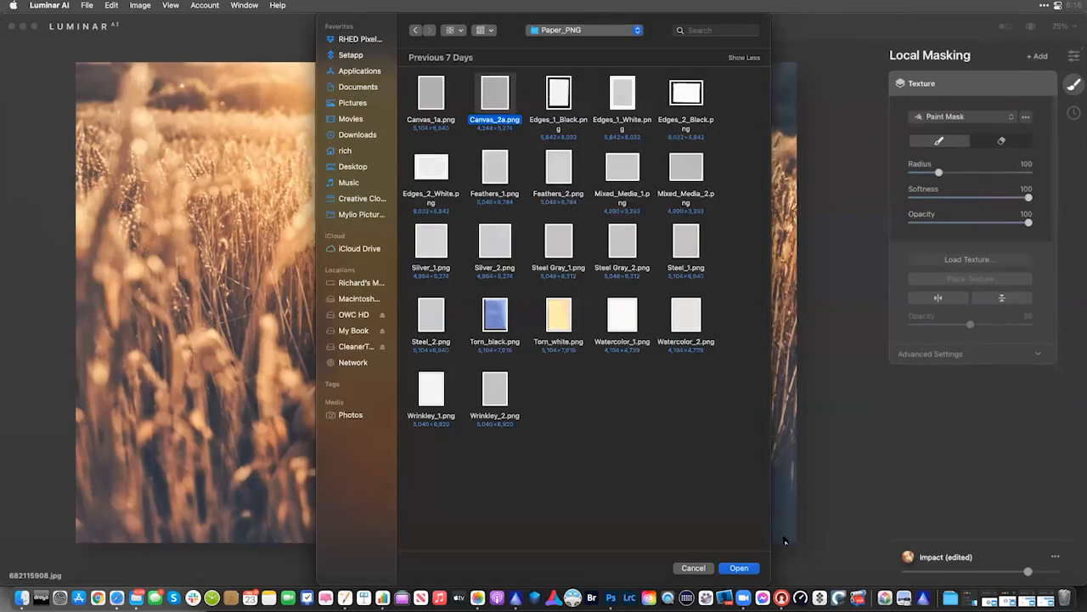
pyautogui.click(739, 567)
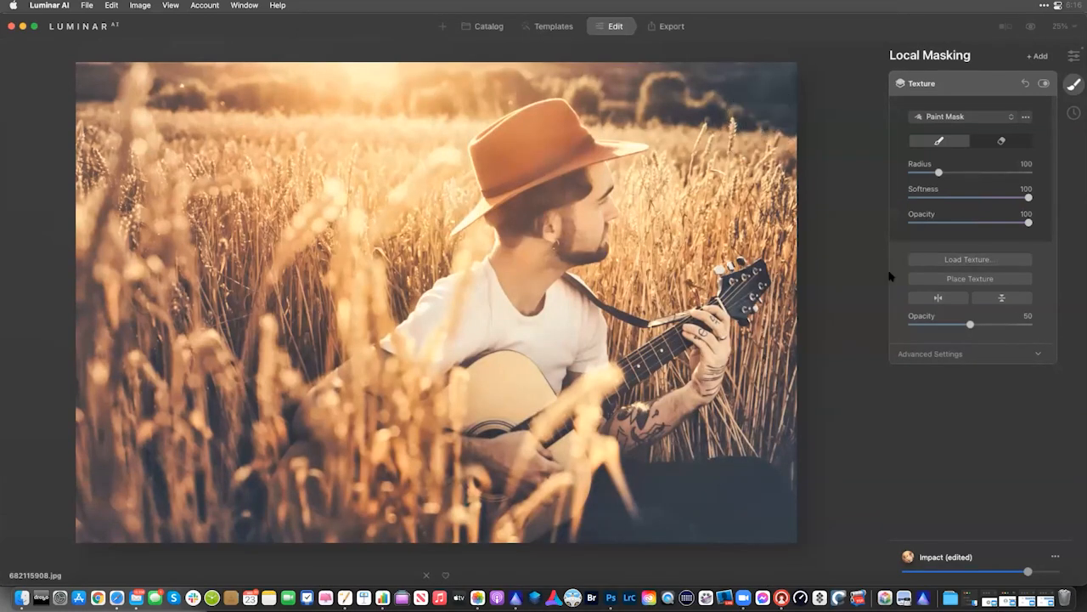
# Set the canvas texture's opacity to 52 and expand its advanced settings
pyautogui.moveTo(970, 328); pyautogui.dragTo(1084, 325)
pyautogui.moveTo(963, 324)
pyautogui.mouseDown()
pyautogui.moveTo(913, 326)
pyautogui.moveTo(962, 331)
pyautogui.mouseUp()
pyautogui.click(982, 326)
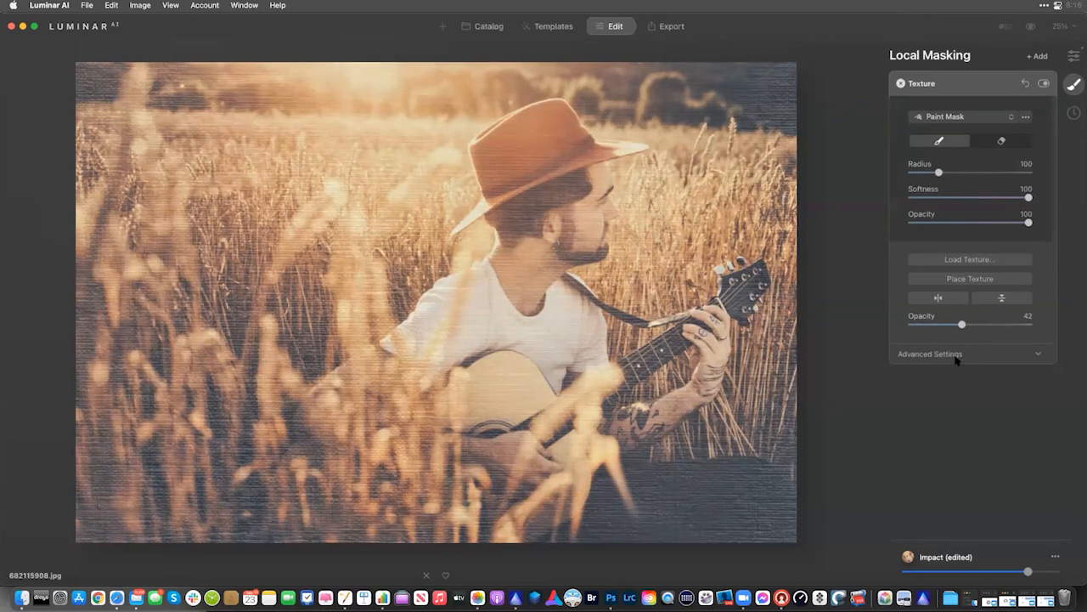
pyautogui.click(957, 359)
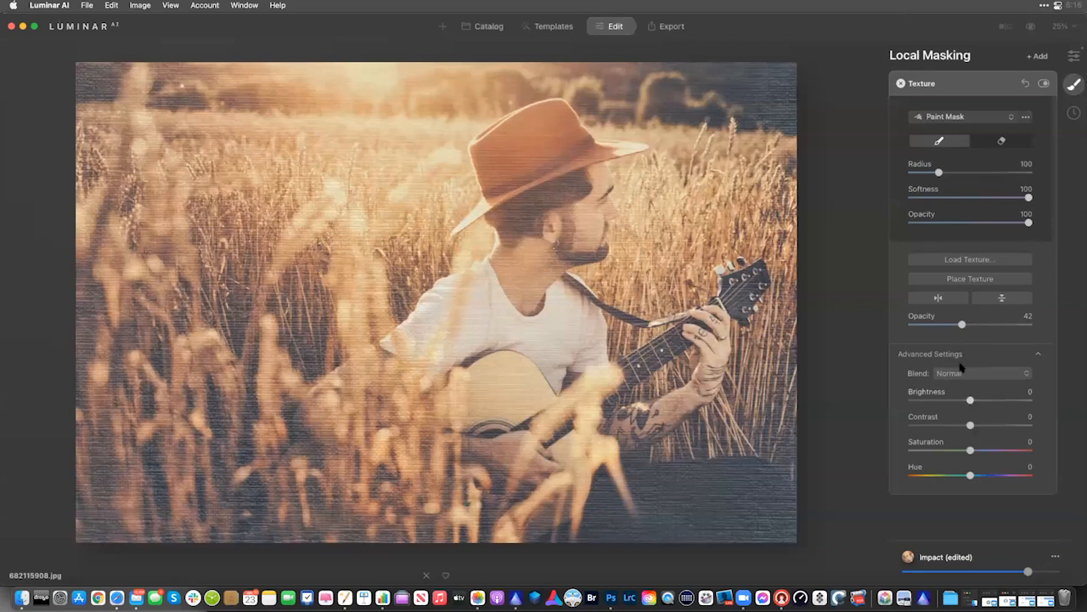
pyautogui.moveTo(973, 327); pyautogui.dragTo(974, 324)
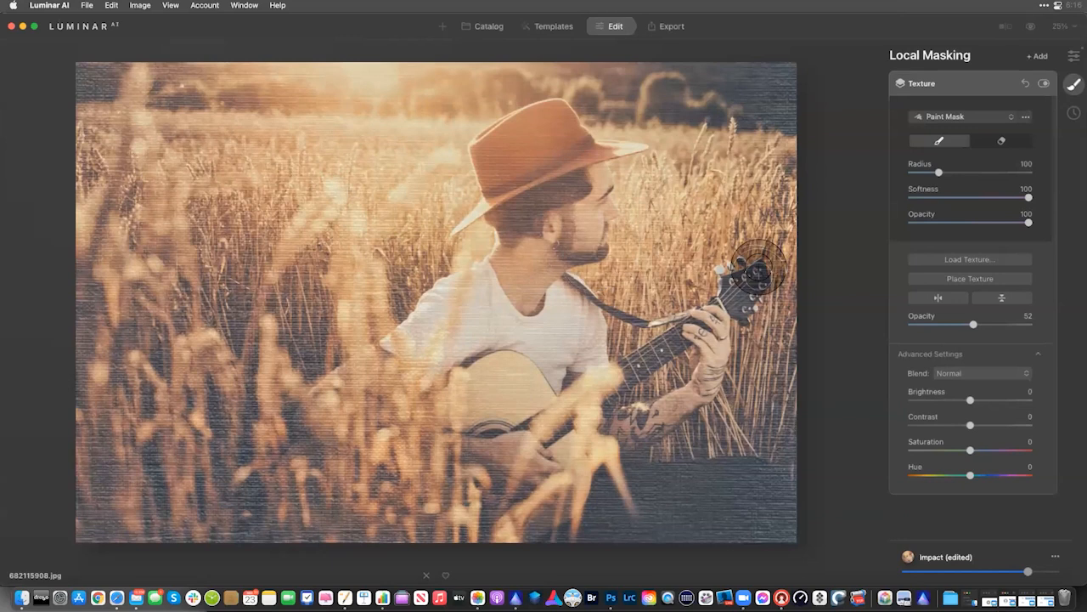
# Erase the canvas texture over the guitarist with radius 65, softness 76 and opacity 45, and set the texture's opacity to 20
pyautogui.click(1002, 141)
pyautogui.moveTo(1028, 223); pyautogui.dragTo(964, 223)
pyautogui.moveTo(1028, 197); pyautogui.dragTo(1001, 198)
pyautogui.moveTo(939, 173); pyautogui.dragTo(929, 172)
pyautogui.moveTo(520, 242)
pyautogui.mouseDown()
pyautogui.moveTo(542, 261)
pyautogui.moveTo(512, 277)
pyautogui.moveTo(587, 203)
pyautogui.moveTo(602, 239)
pyautogui.moveTo(513, 308)
pyautogui.moveTo(565, 280)
pyautogui.moveTo(582, 254)
pyautogui.moveTo(541, 232)
pyautogui.moveTo(568, 334)
pyautogui.moveTo(679, 393)
pyautogui.moveTo(674, 424)
pyautogui.moveTo(559, 462)
pyautogui.moveTo(512, 447)
pyautogui.moveTo(525, 494)
pyautogui.moveTo(493, 451)
pyautogui.moveTo(522, 479)
pyautogui.moveTo(560, 477)
pyautogui.moveTo(613, 255)
pyautogui.moveTo(586, 242)
pyautogui.mouseUp()
pyautogui.moveTo(517, 235)
pyautogui.mouseDown()
pyautogui.moveTo(547, 186)
pyautogui.moveTo(563, 194)
pyautogui.moveTo(495, 226)
pyautogui.moveTo(502, 240)
pyautogui.moveTo(667, 361)
pyautogui.mouseUp()
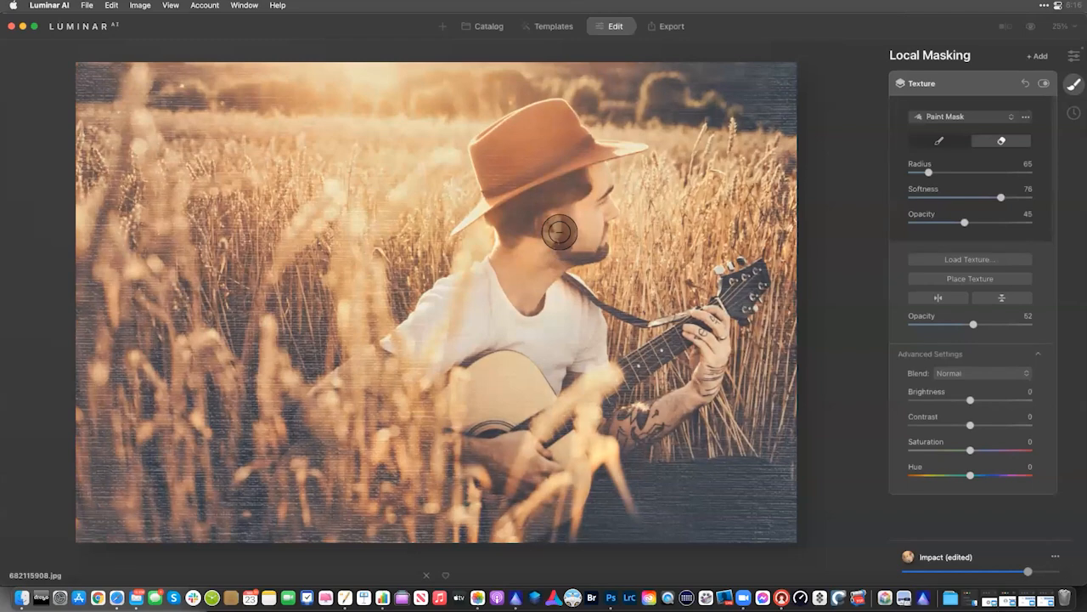
pyautogui.moveTo(508, 228)
pyautogui.mouseDown()
pyautogui.moveTo(509, 256)
pyautogui.moveTo(579, 195)
pyautogui.moveTo(587, 245)
pyautogui.moveTo(518, 289)
pyautogui.moveTo(534, 296)
pyautogui.moveTo(571, 210)
pyautogui.moveTo(805, 276)
pyautogui.moveTo(979, 414)
pyautogui.mouseUp()
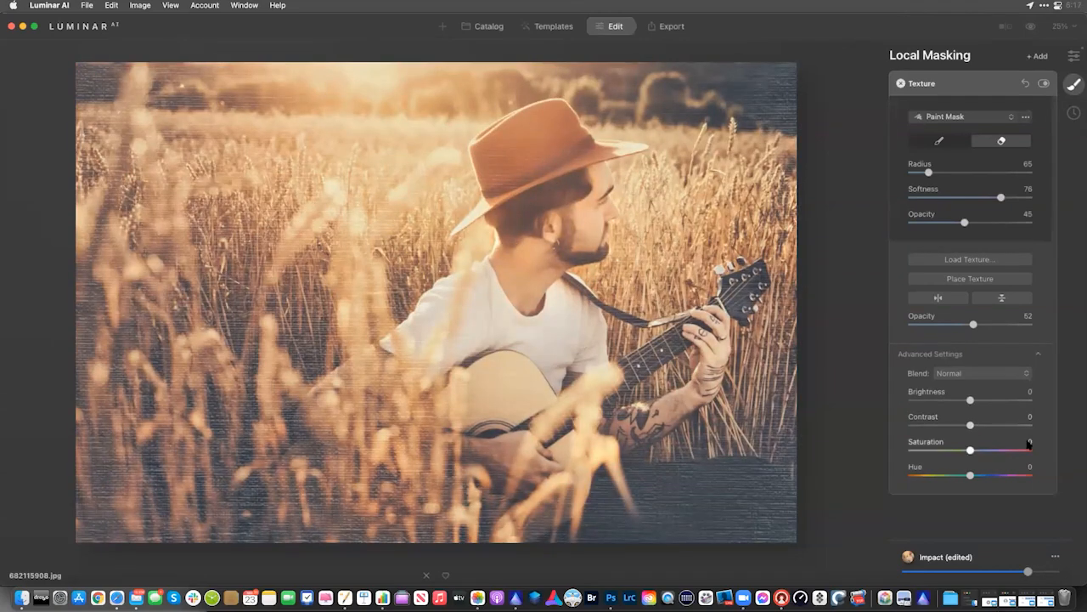
pyautogui.moveTo(966, 327); pyautogui.dragTo(928, 330)
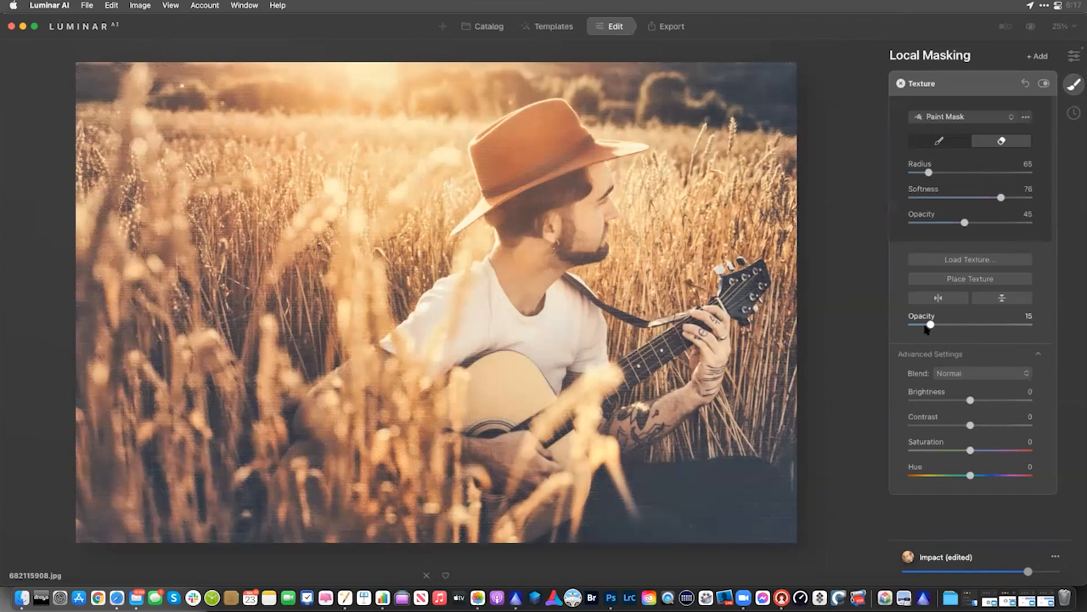
pyautogui.moveTo(930, 328); pyautogui.dragTo(933, 330)
# Add a second Texture local mask and load Torn_C_White.png from the Torn_Edges folder
pyautogui.click(1040, 56)
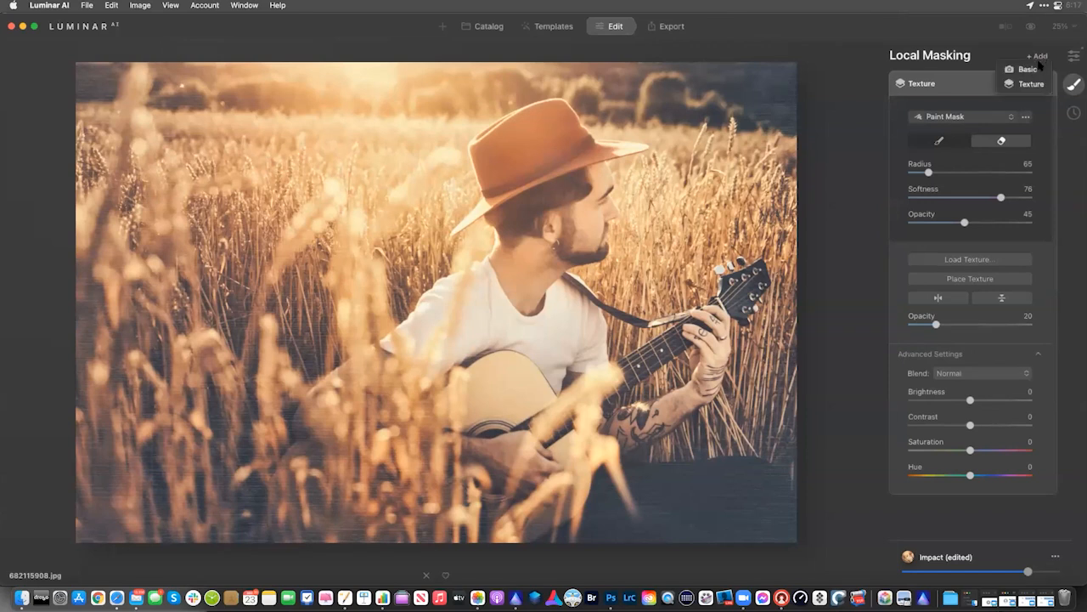
pyautogui.click(1031, 83)
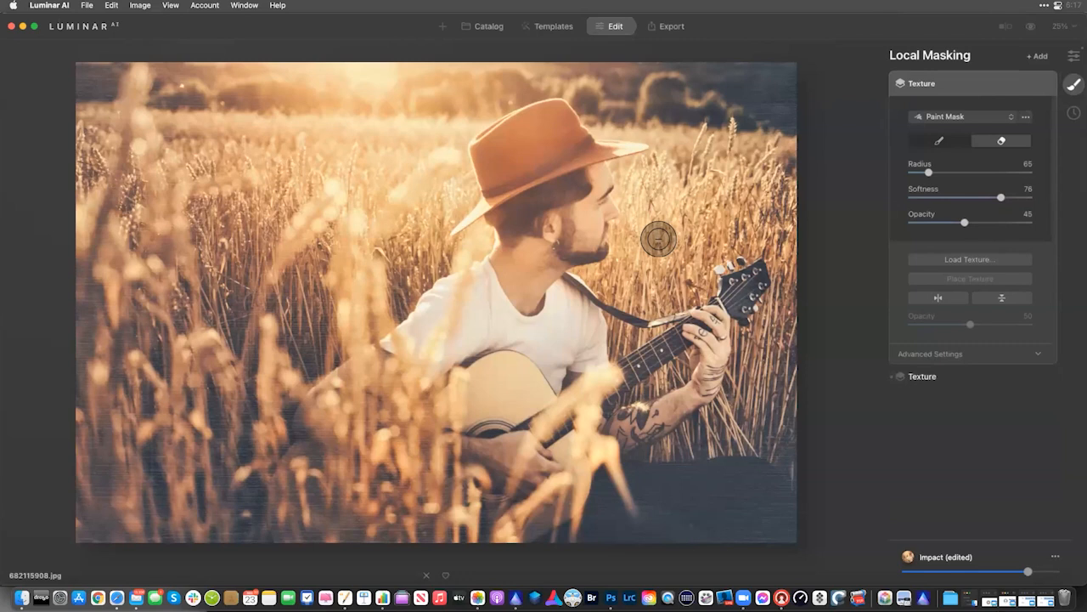
pyautogui.click(937, 266)
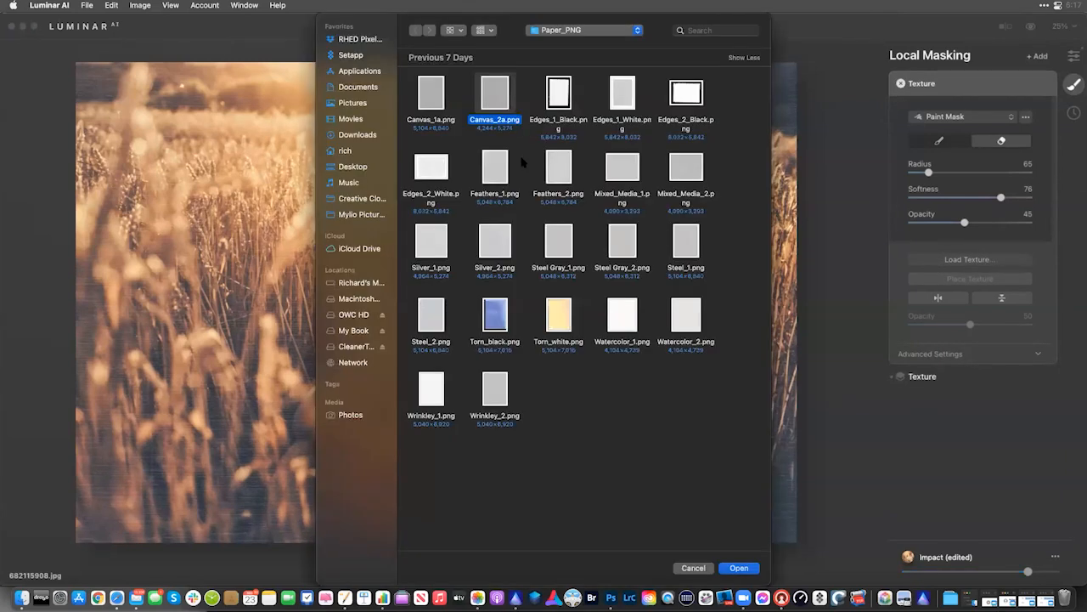
pyautogui.press('super+Up')
pyautogui.press('super+Up')
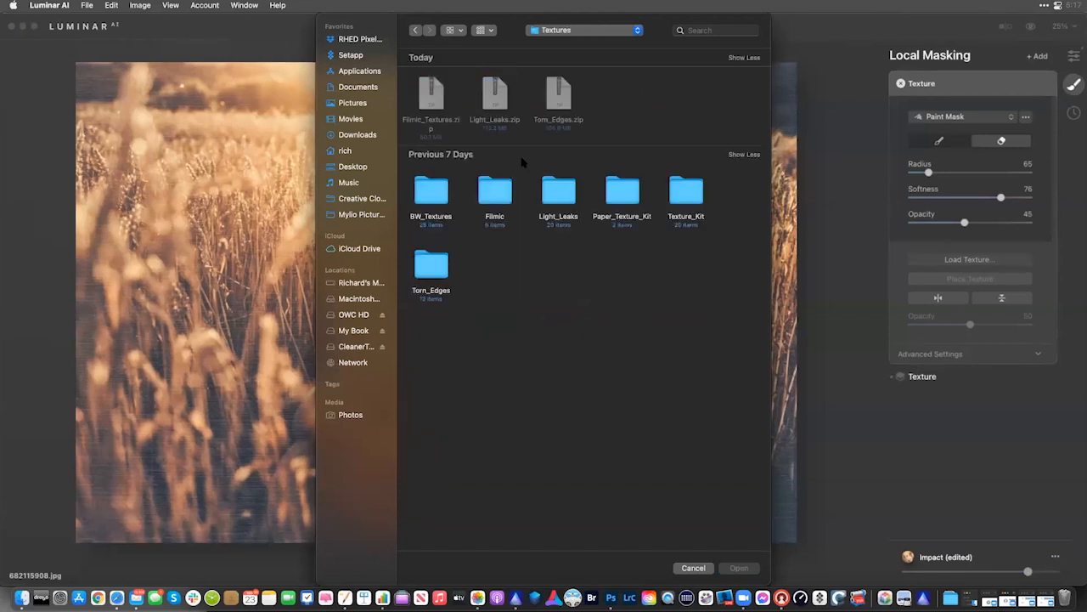
pyautogui.doubleClick(432, 266)
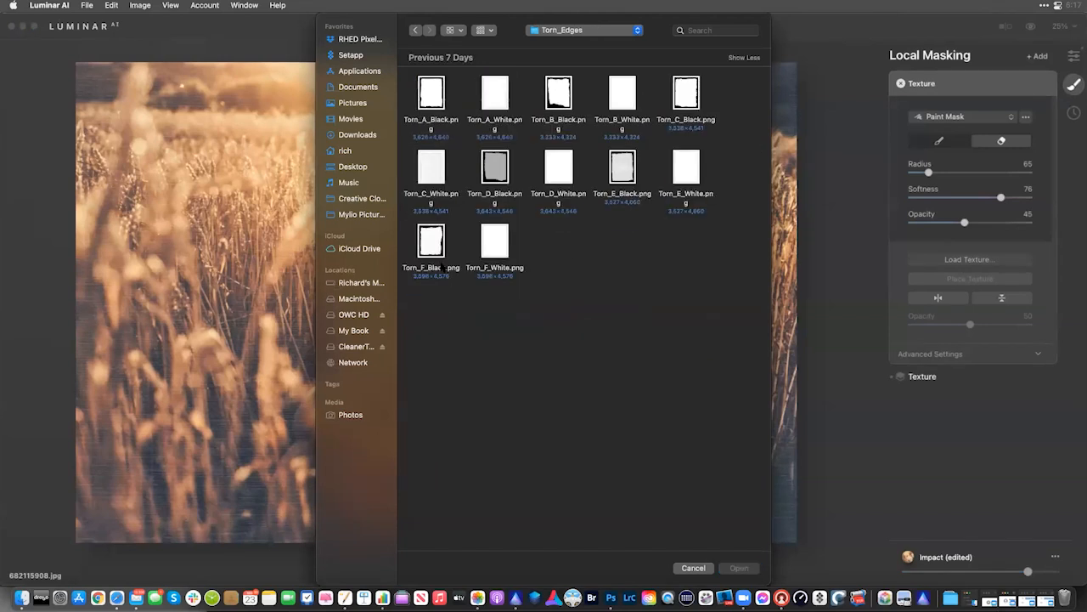
pyautogui.doubleClick(435, 173)
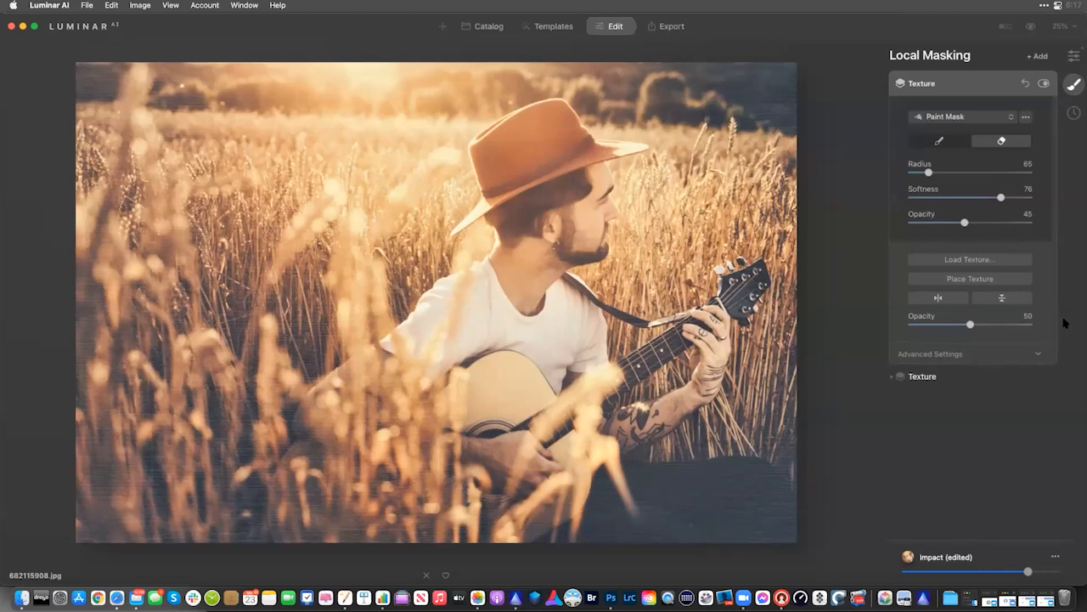
# Reposition and resize the torn-edge texture so its frame matches the edges of the wheat-field photo
pyautogui.click(988, 279)
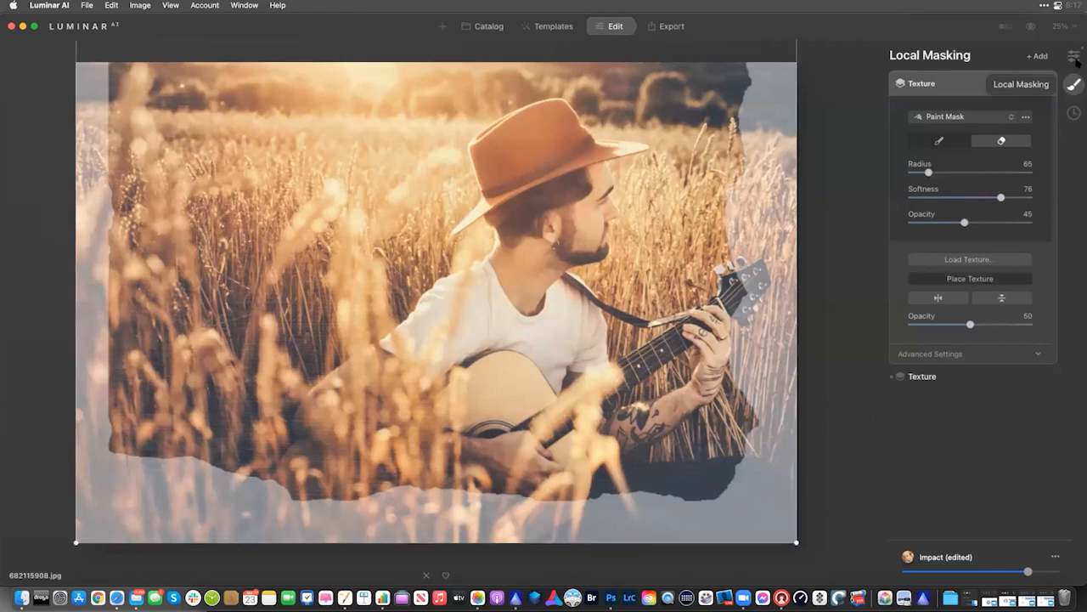
pyautogui.click(1066, 28)
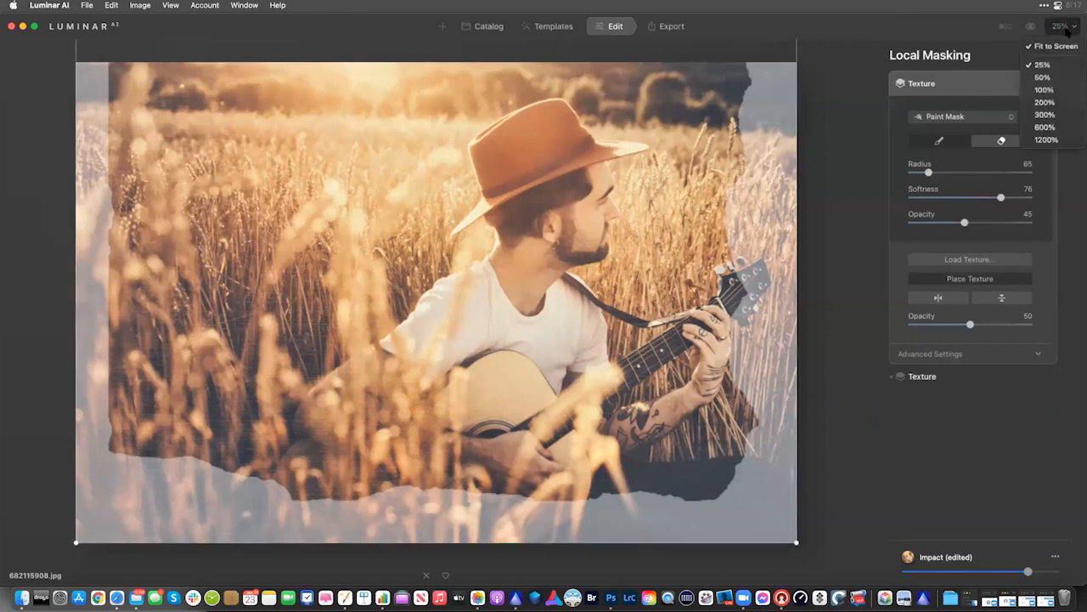
pyautogui.click(1057, 90)
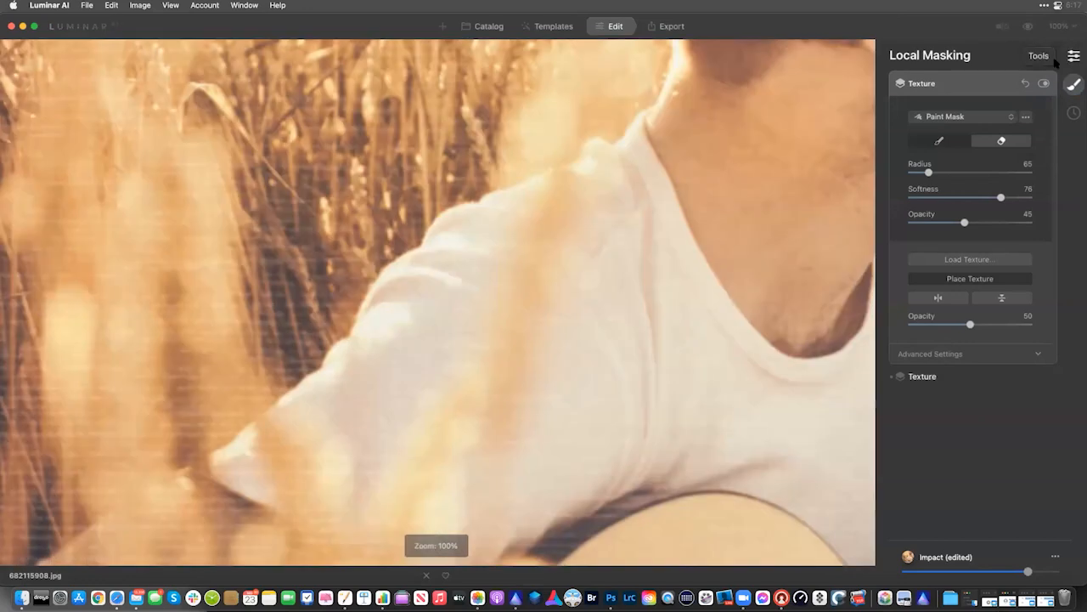
pyautogui.click(1060, 26)
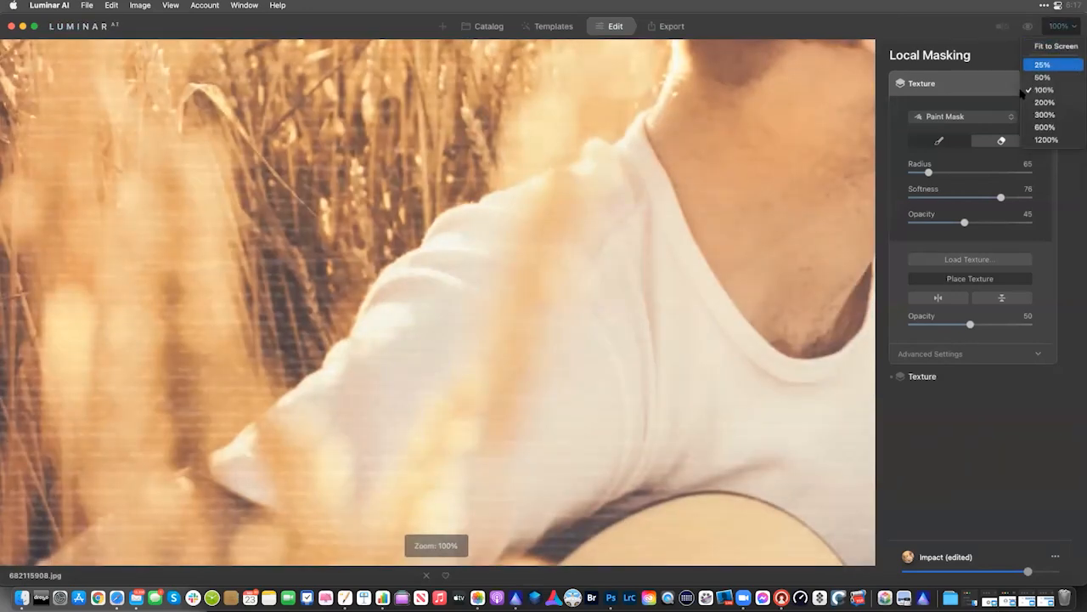
pyautogui.click(1053, 66)
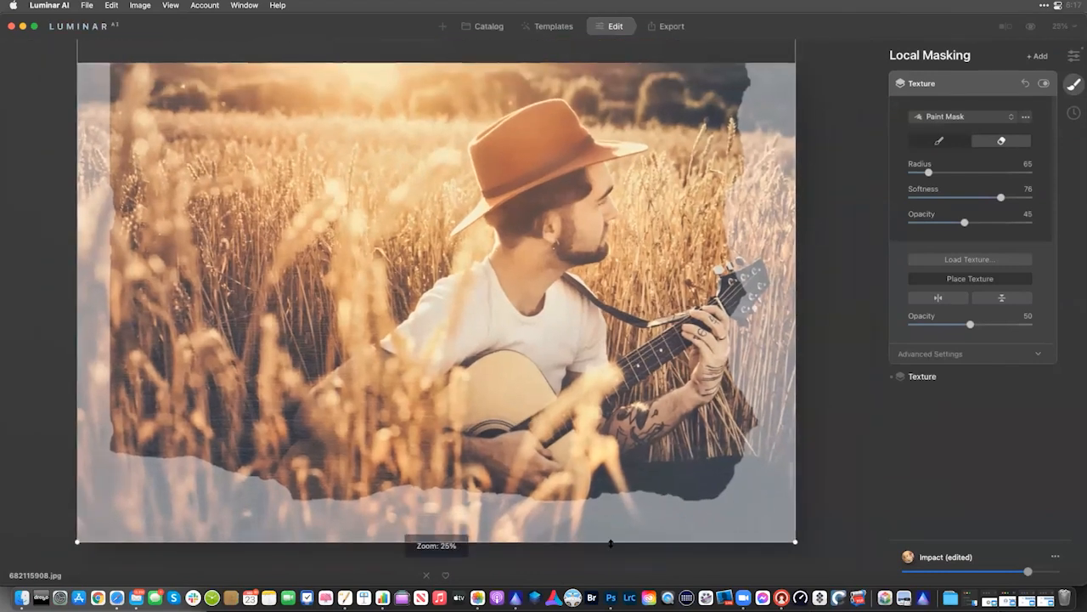
pyautogui.moveTo(610, 541); pyautogui.dragTo(616, 417)
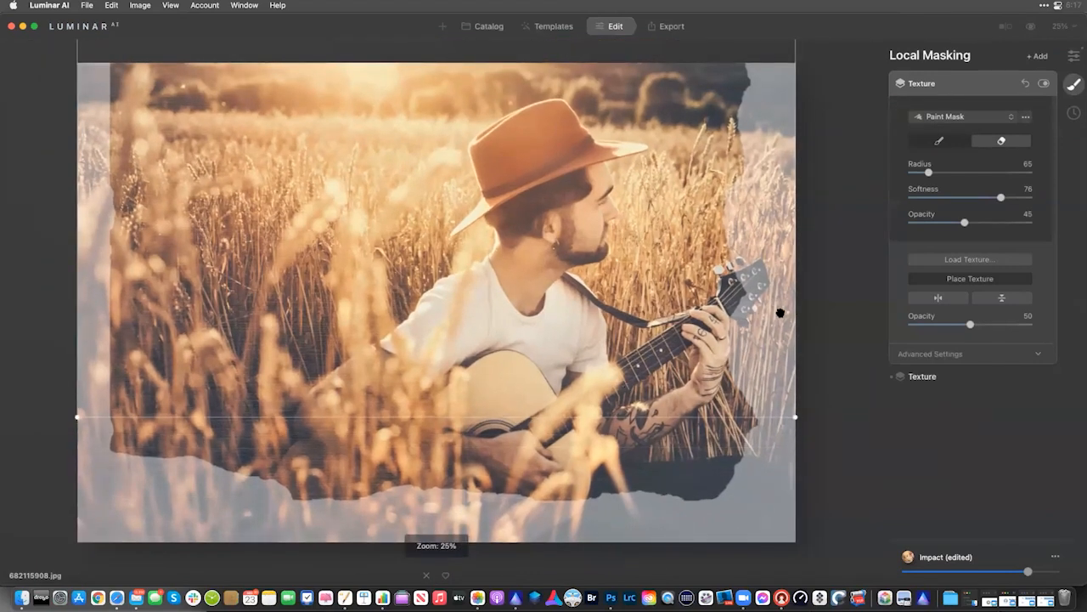
pyautogui.moveTo(780, 401); pyautogui.dragTo(785, 475)
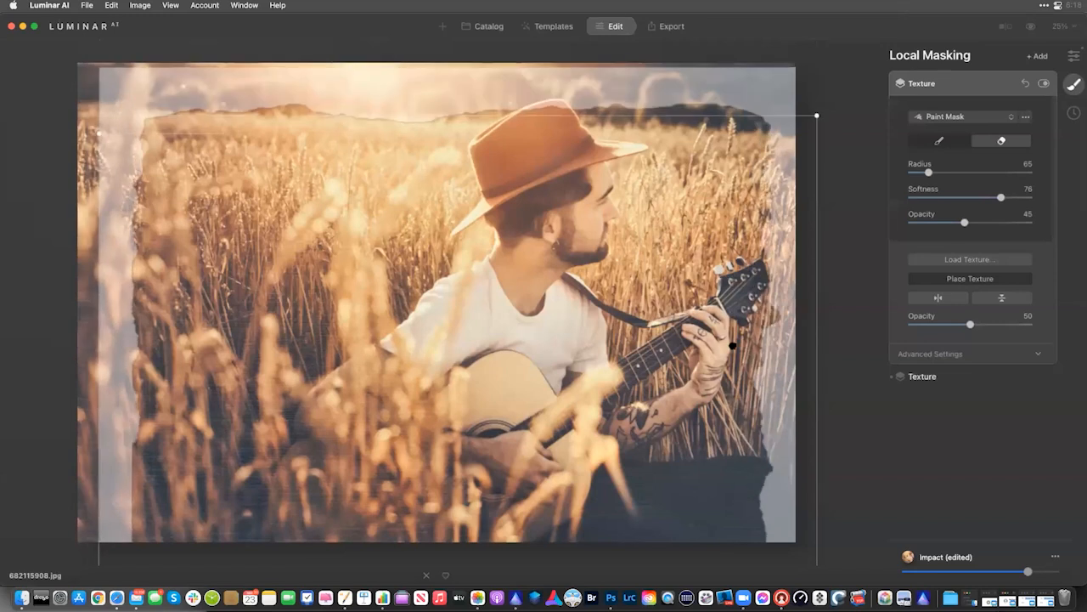
pyautogui.moveTo(609, 209); pyautogui.dragTo(759, 107)
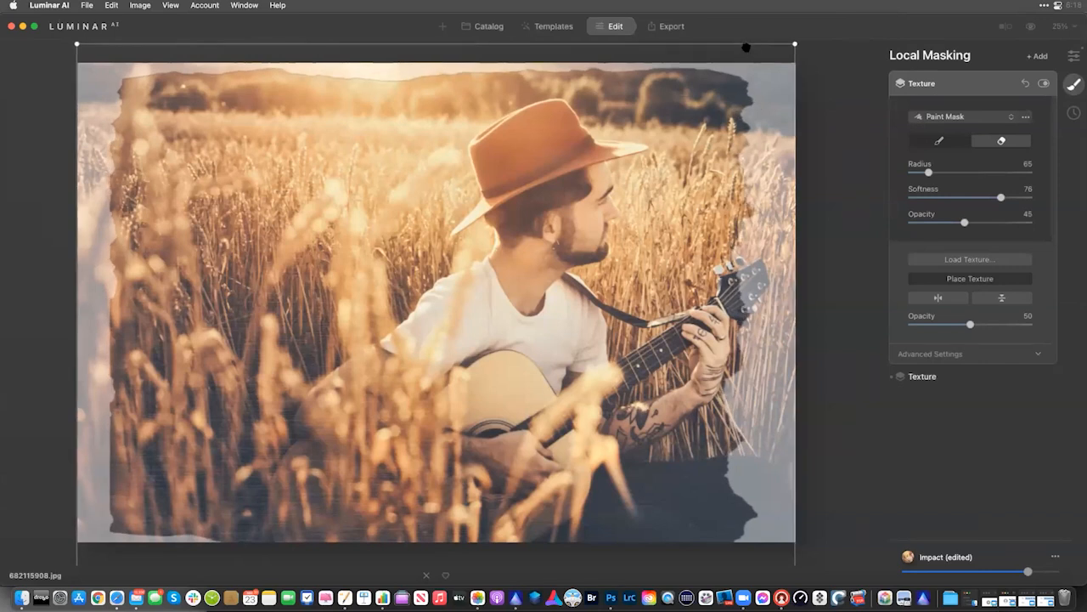
pyautogui.moveTo(746, 43); pyautogui.dragTo(775, 120)
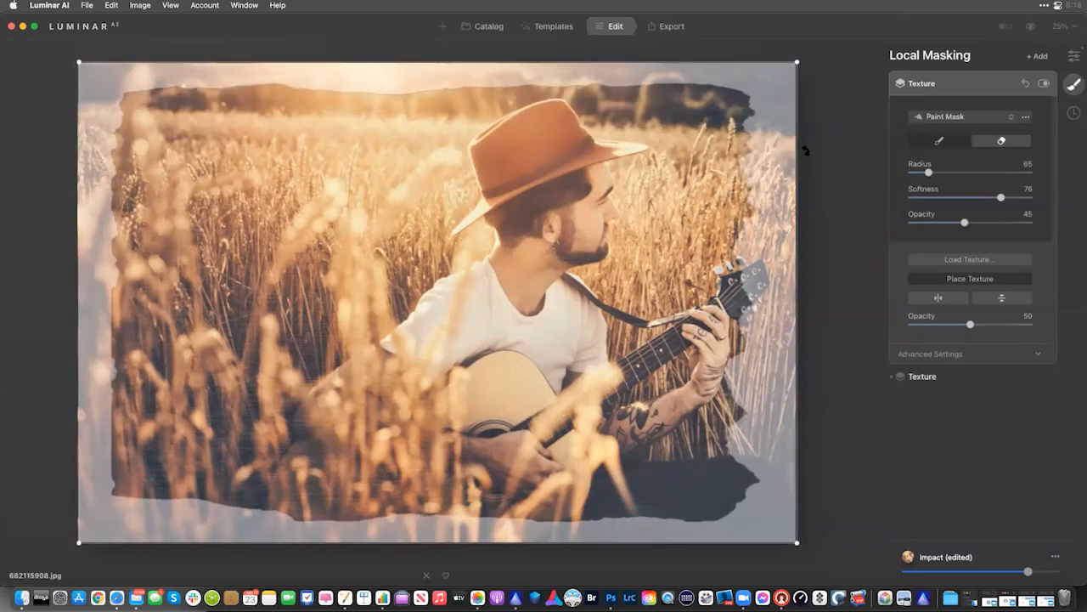
# Stretch the torn-edge texture slightly past the photo's two sides and lower edge, and finish placing it with opacity 100
pyautogui.moveTo(797, 150); pyautogui.dragTo(813, 148)
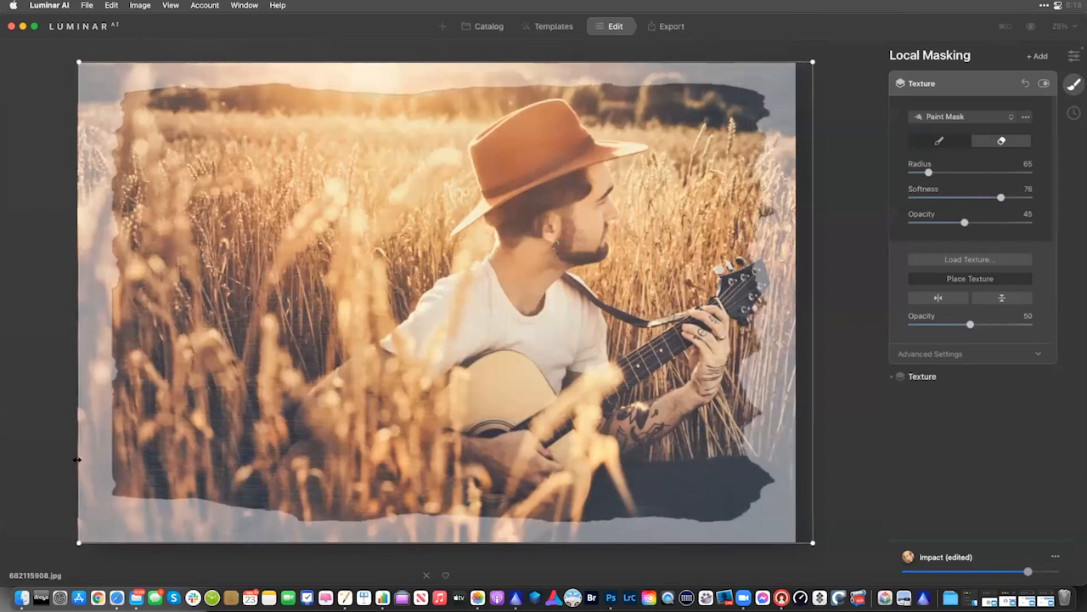
pyautogui.moveTo(78, 459); pyautogui.dragTo(61, 457)
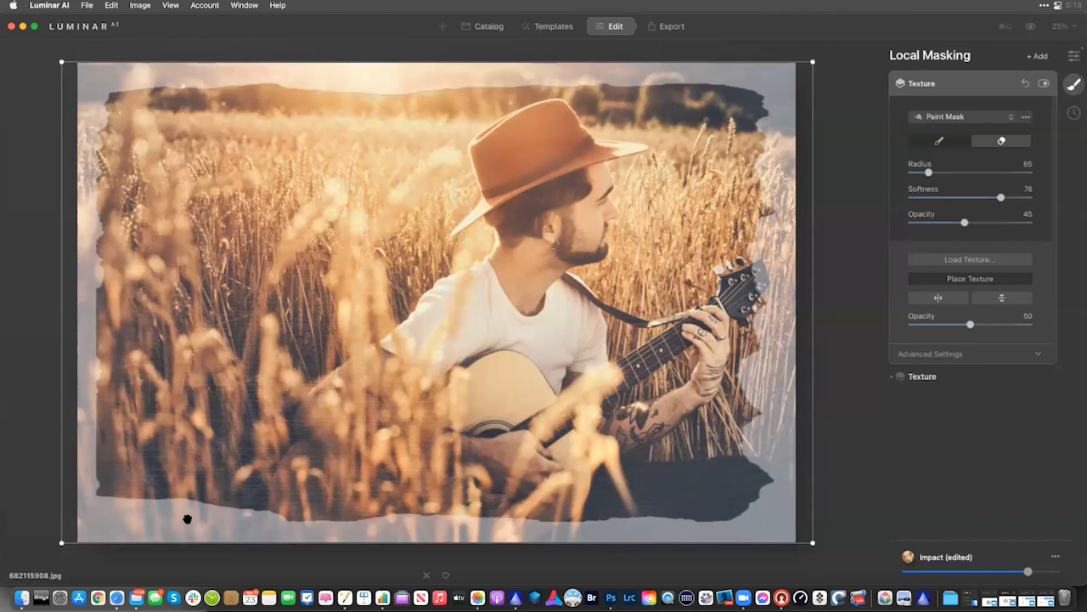
pyautogui.moveTo(176, 542); pyautogui.dragTo(175, 546)
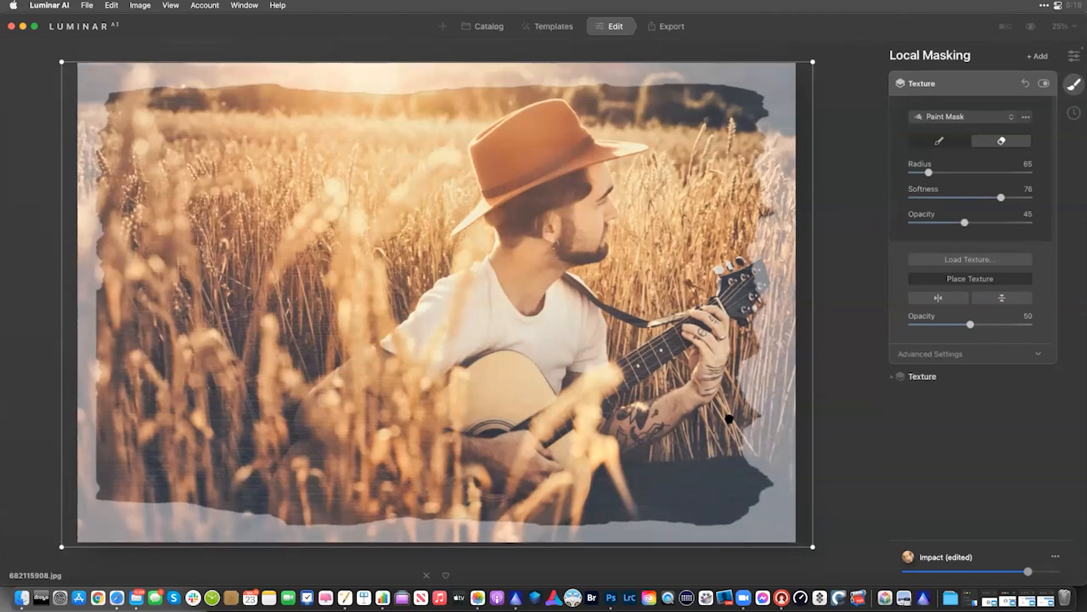
pyautogui.moveTo(970, 324); pyautogui.dragTo(1068, 316)
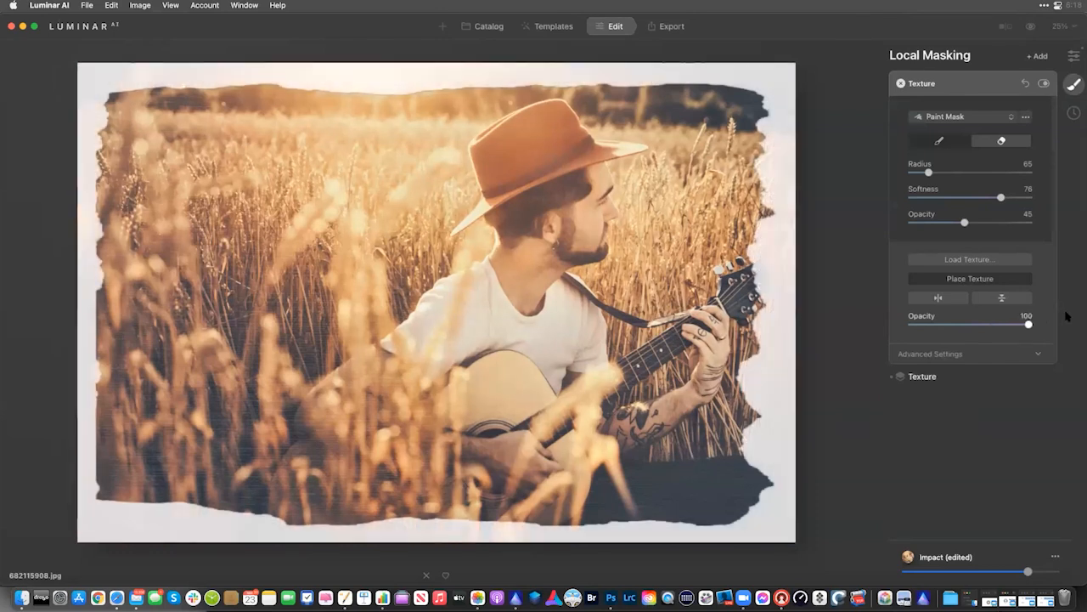
pyautogui.click(990, 283)
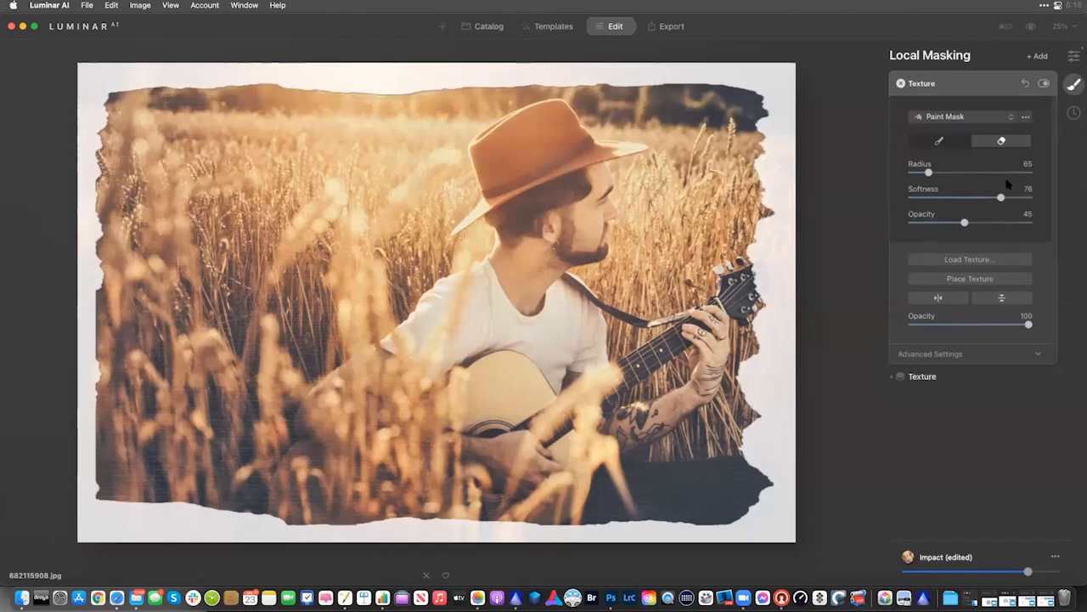
# Compare the photo with and without the torn-edge texture by toggling its local mask off and on
pyautogui.click(1006, 87)
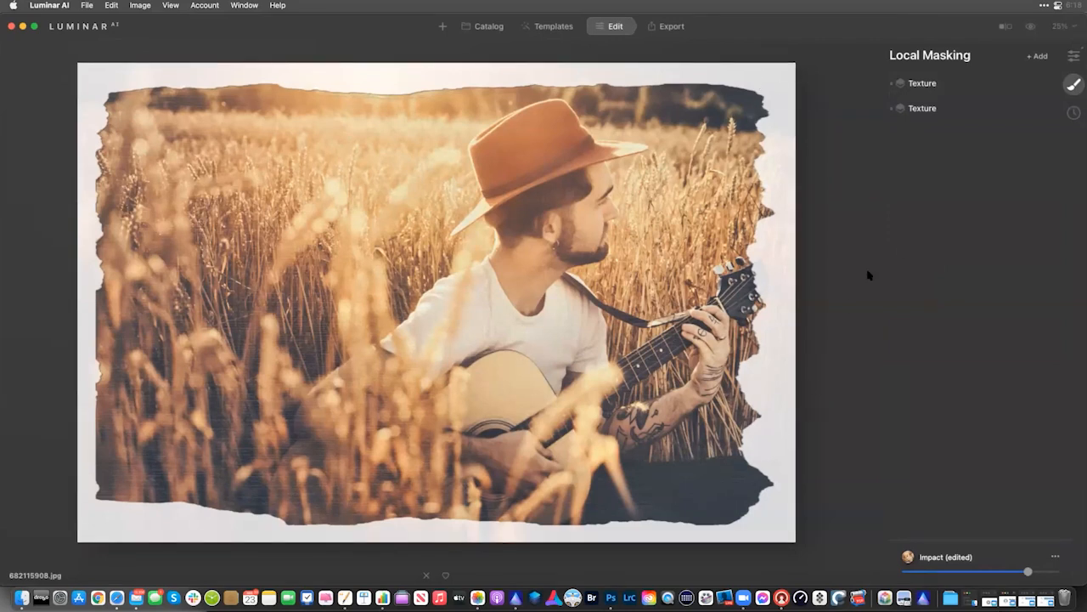
pyautogui.click(938, 85)
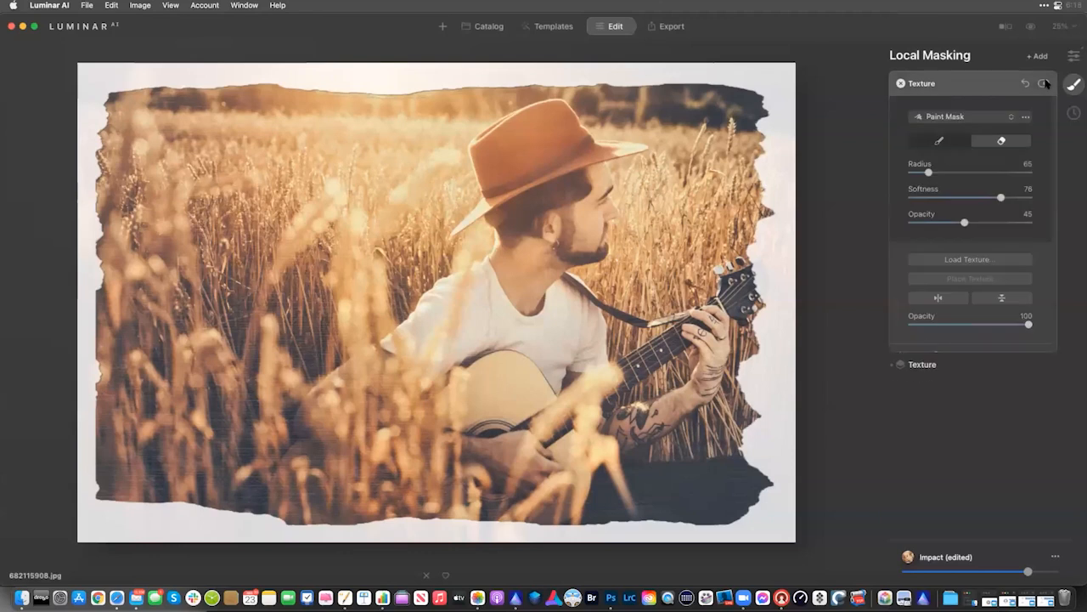
pyautogui.click(1044, 83)
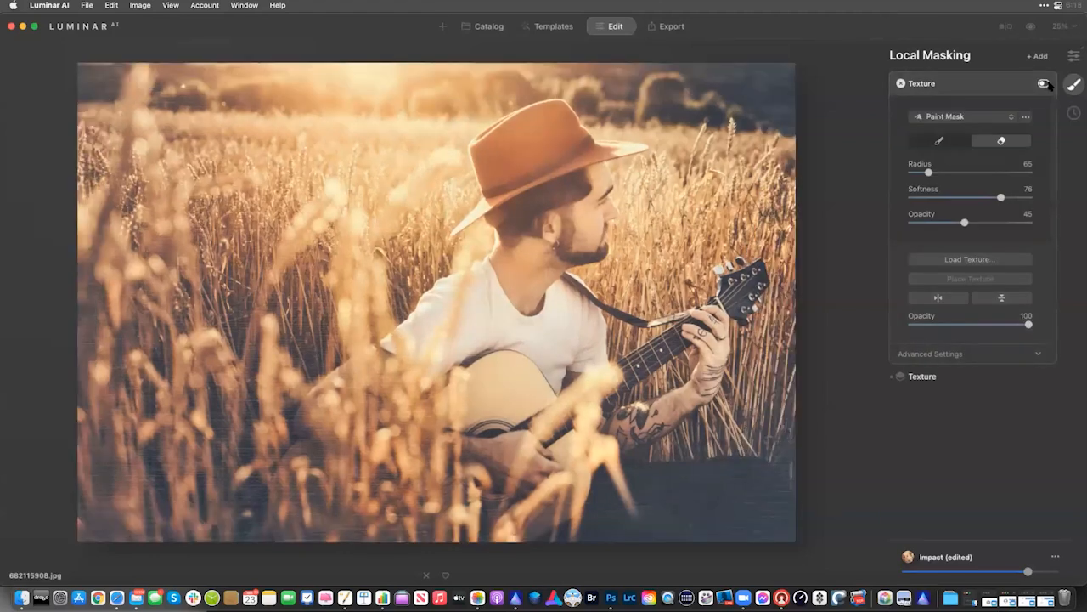
pyautogui.click(1044, 83)
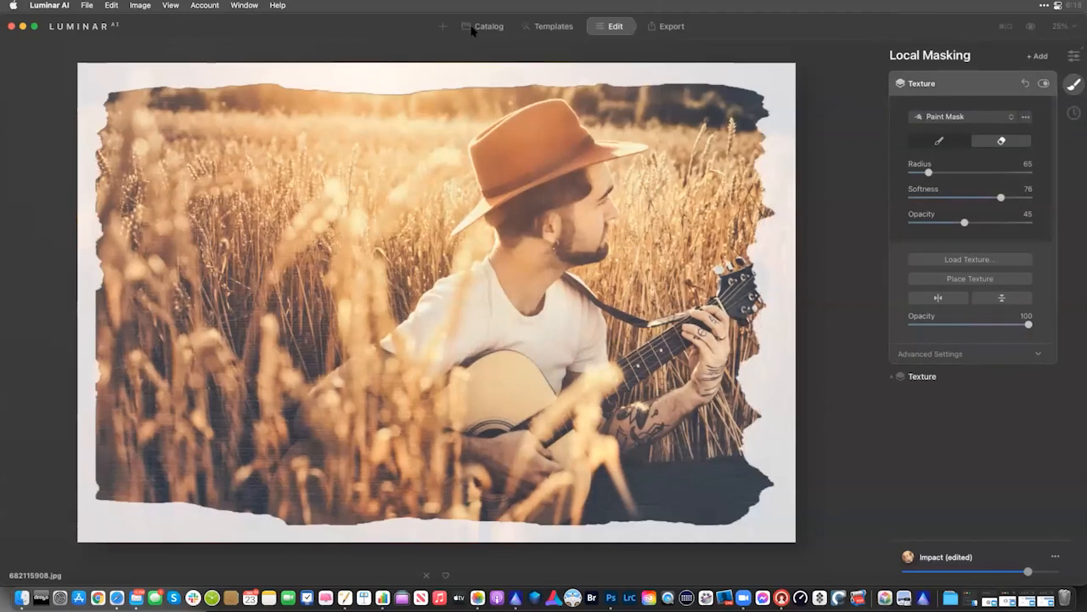
# Sync the wheat-field photo's adjustments to the catalog photo of the man with a guitar on his back
pyautogui.click(494, 28)
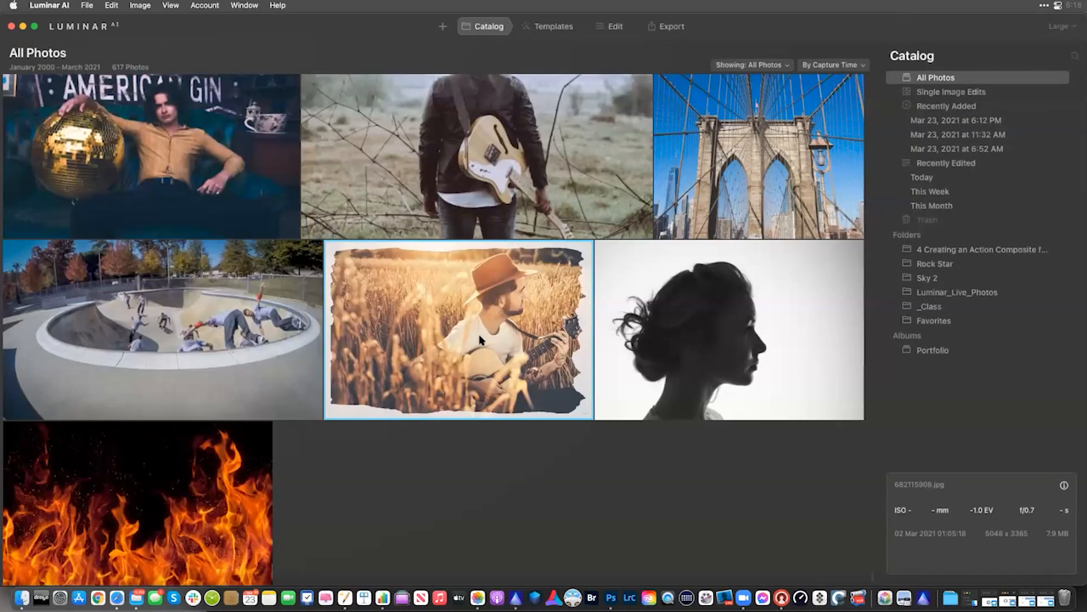
pyautogui.keyDown('super'); pyautogui.click(503, 202); pyautogui.keyUp('super')
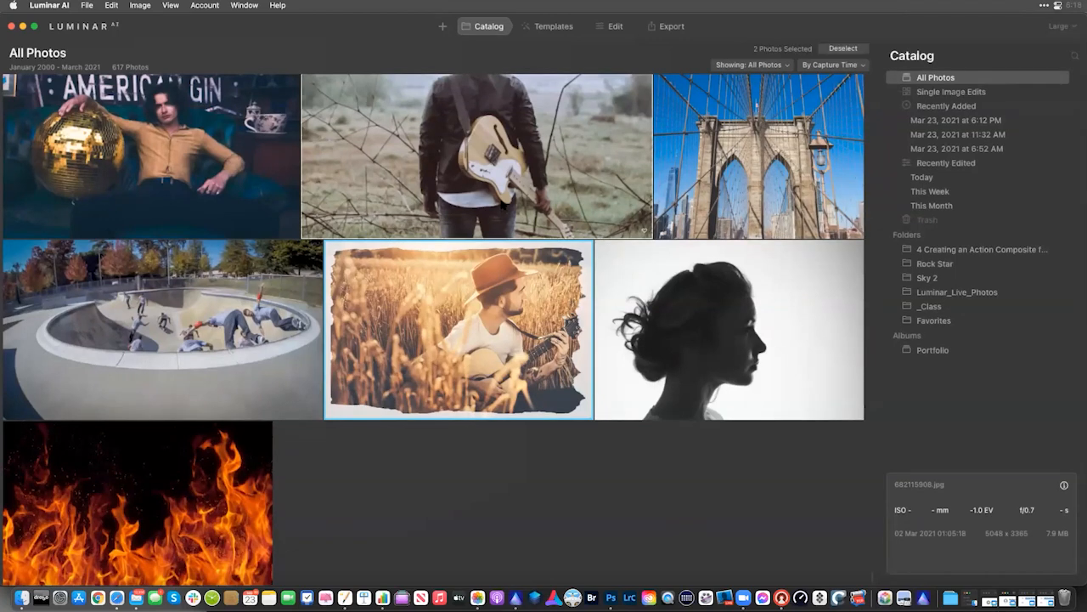
pyautogui.rightClick(503, 201)
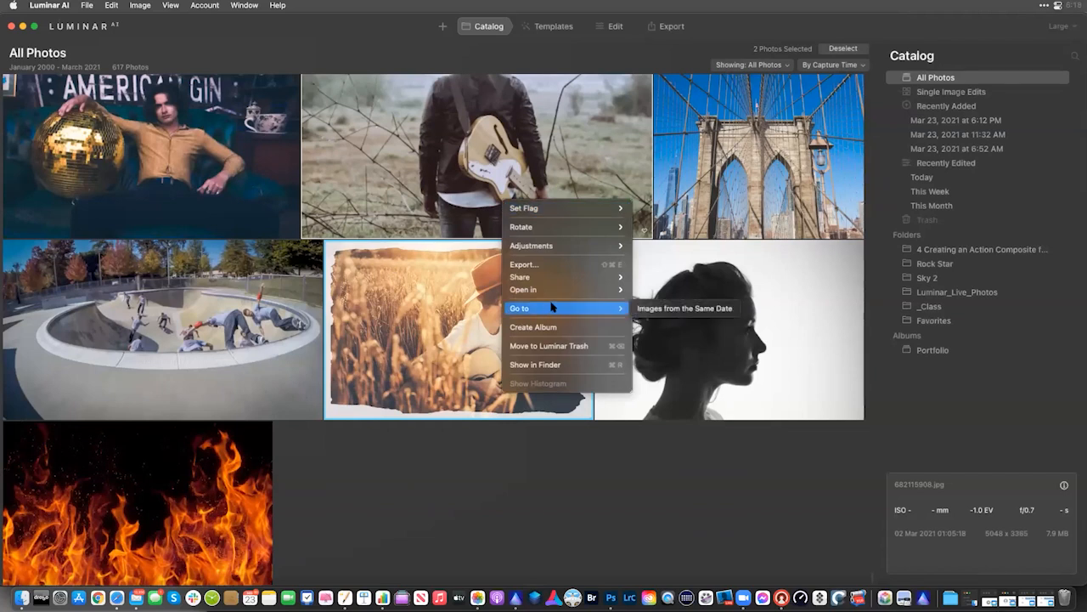
pyautogui.click(672, 252)
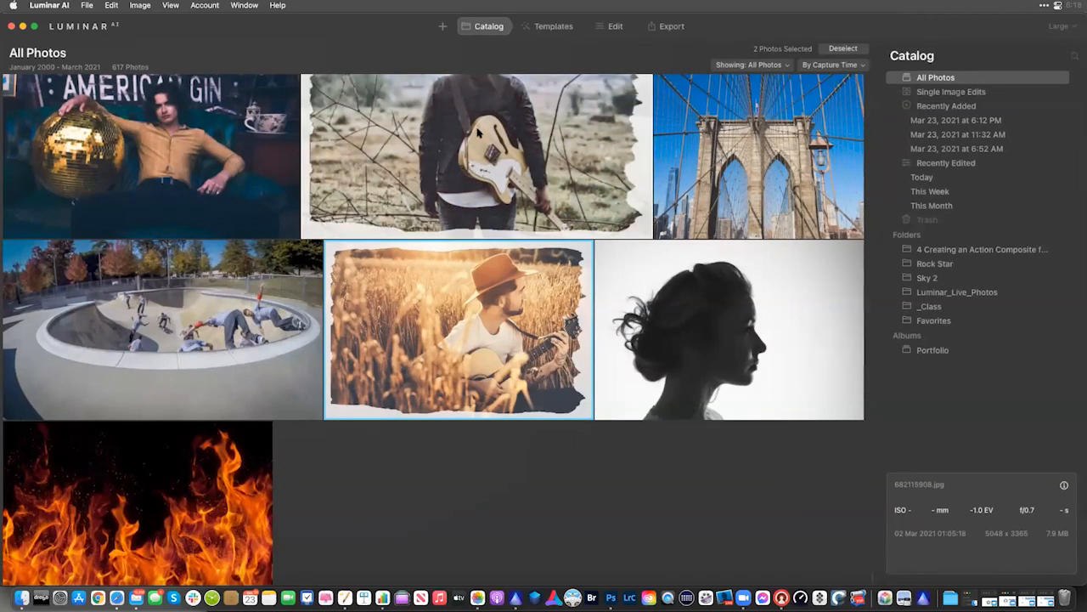
# Open the photo of the man with a guitar on his back for editing and replace its torn-edge texture with Torn_E_White.png
pyautogui.scroll(3, 526, 313)
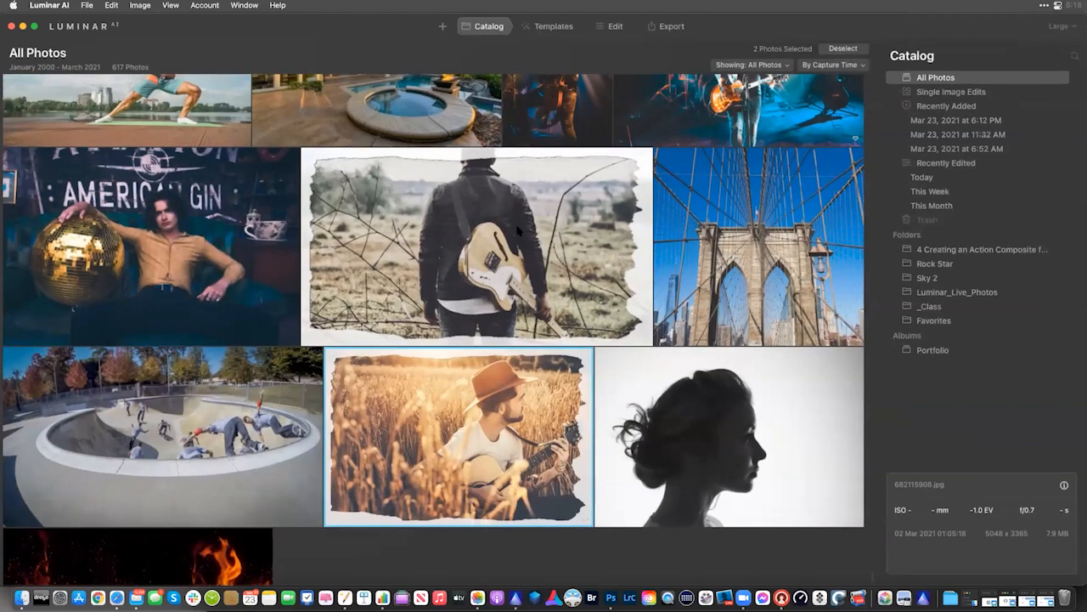
pyautogui.click(724, 242)
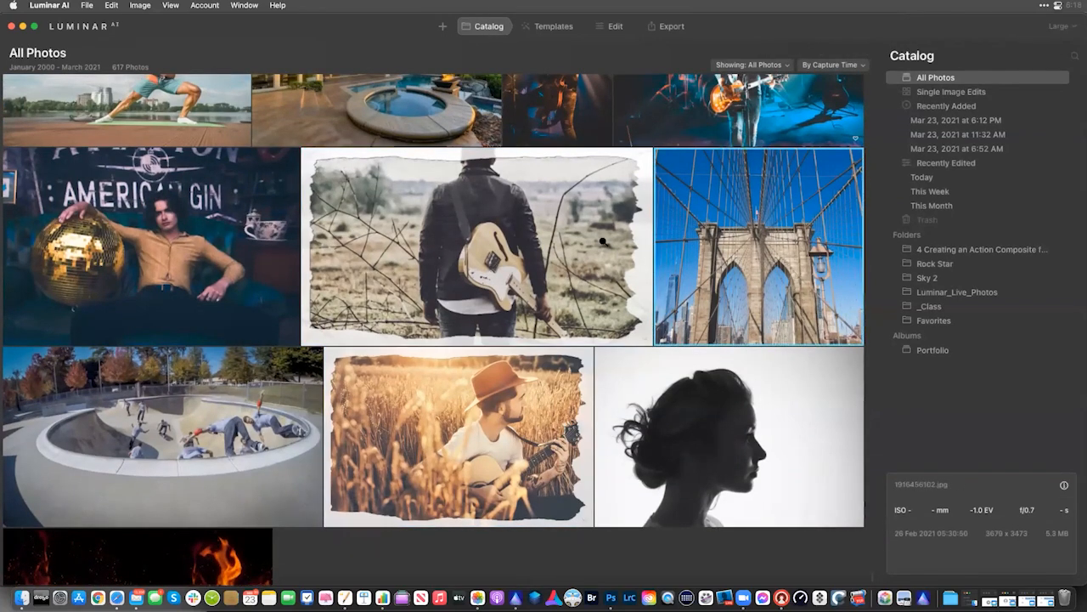
pyautogui.doubleClick(604, 245)
pyautogui.click(620, 30)
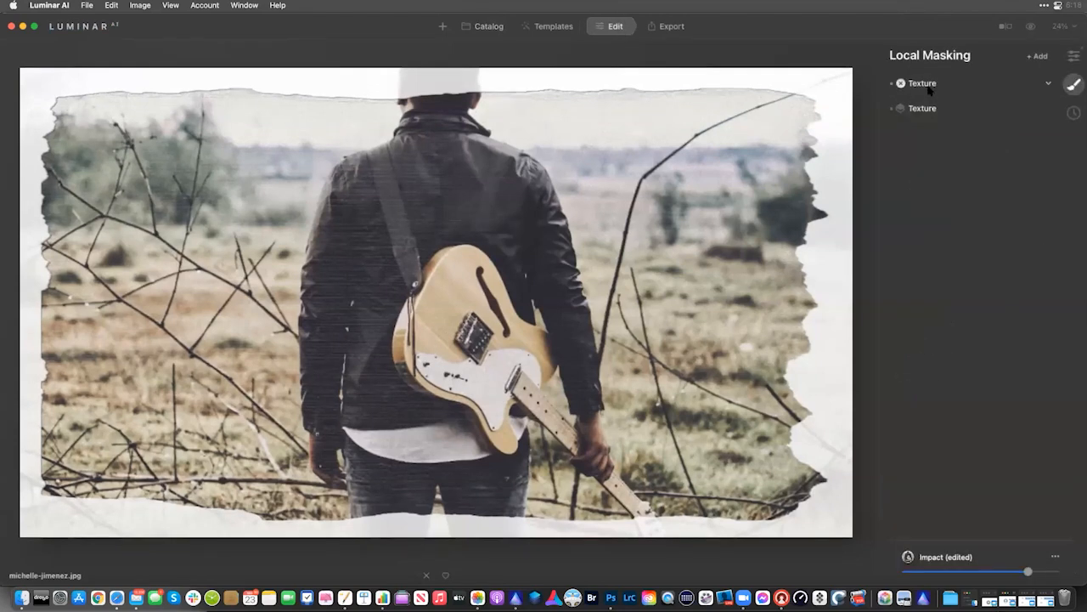
pyautogui.click(928, 88)
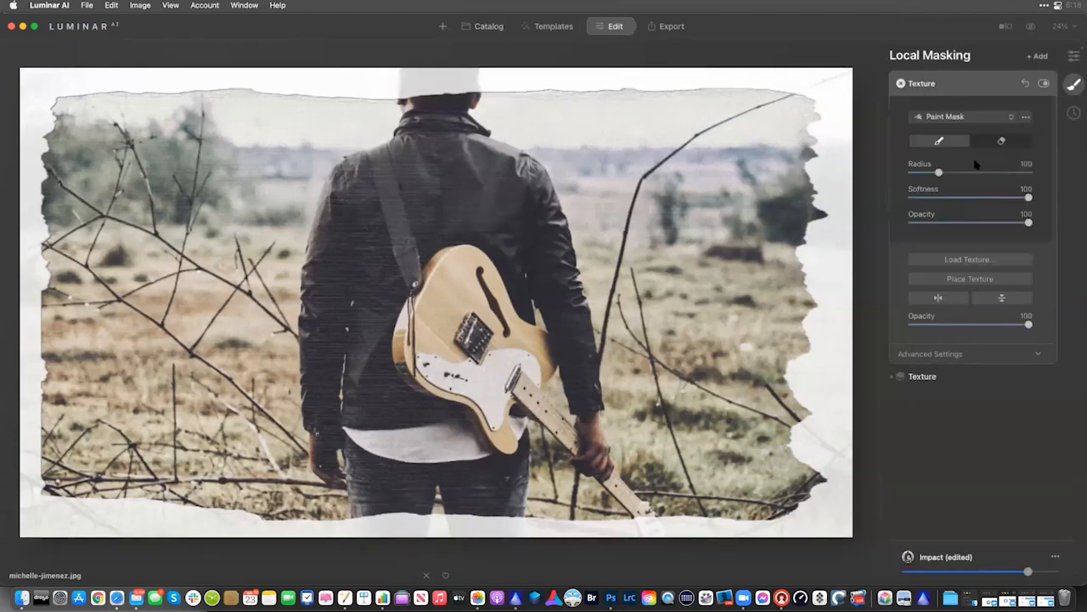
pyautogui.click(973, 260)
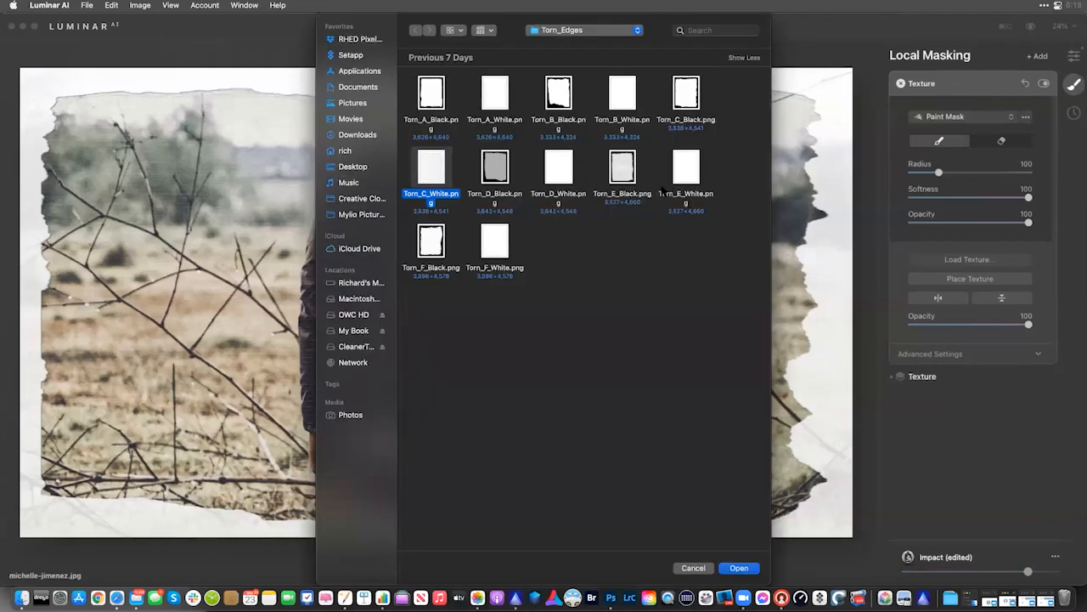
pyautogui.doubleClick(688, 170)
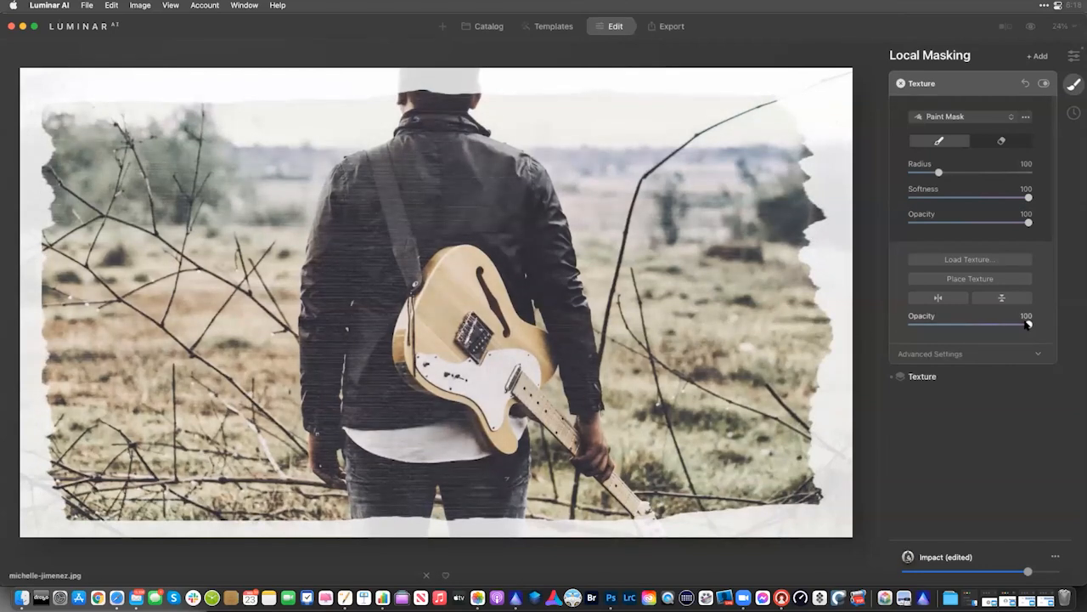
# Check the torn-edge texture's advanced settings and raise the edited Impact template's strength to its maximum
pyautogui.click(957, 353)
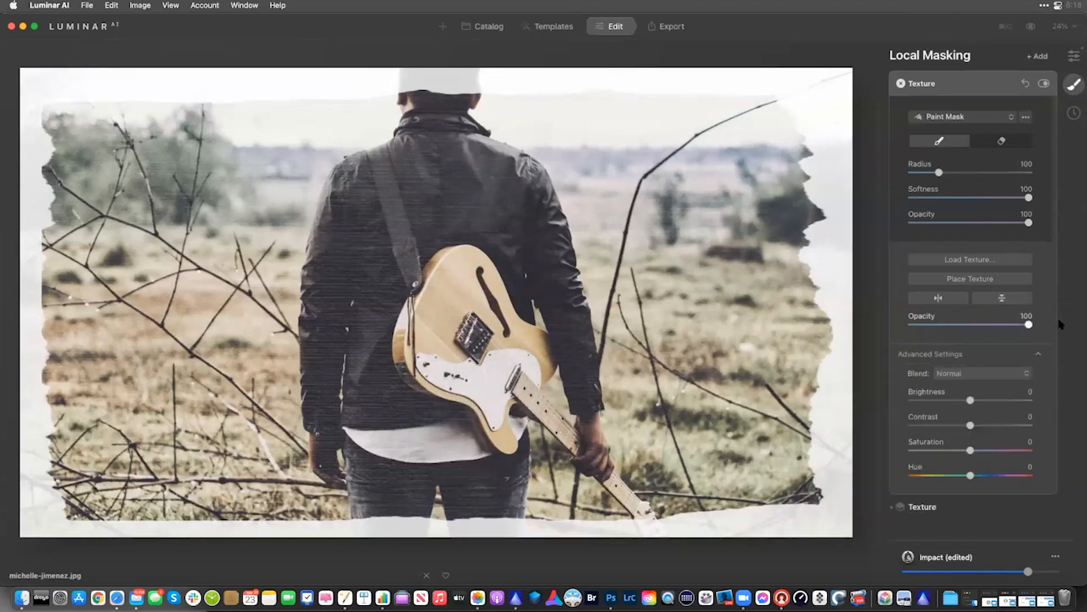
pyautogui.click(1003, 85)
pyautogui.moveTo(1028, 574); pyautogui.dragTo(995, 572)
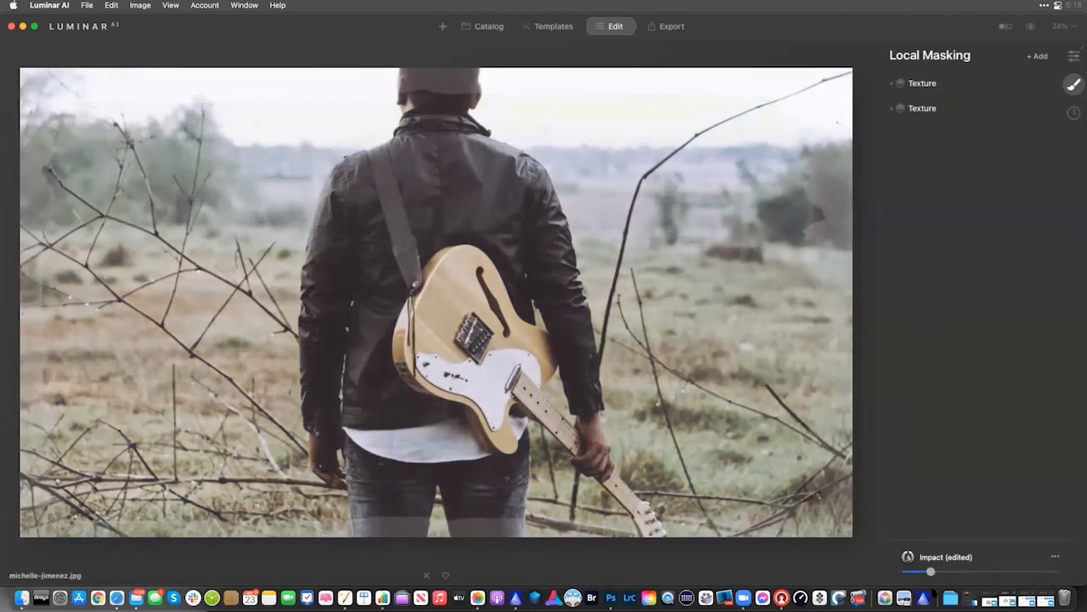
pyautogui.moveTo(1061, 585); pyautogui.dragTo(1083, 580)
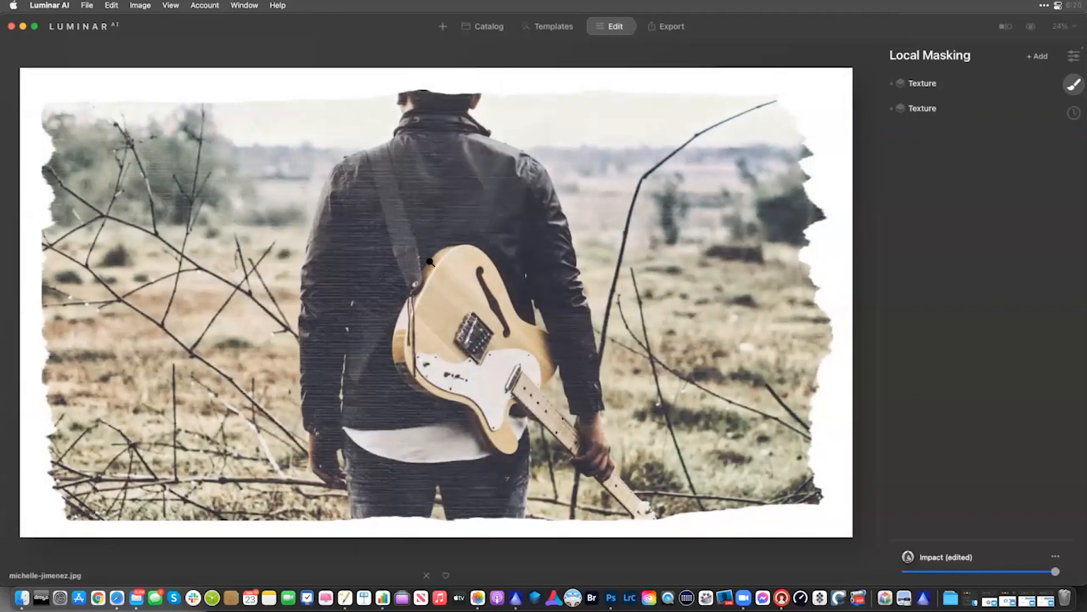
# Return to the catalog, view Skate_Park_Comp.tiff enlarged, and select Silhouette.jpg followed by Fire.jpg
pyautogui.click(484, 26)
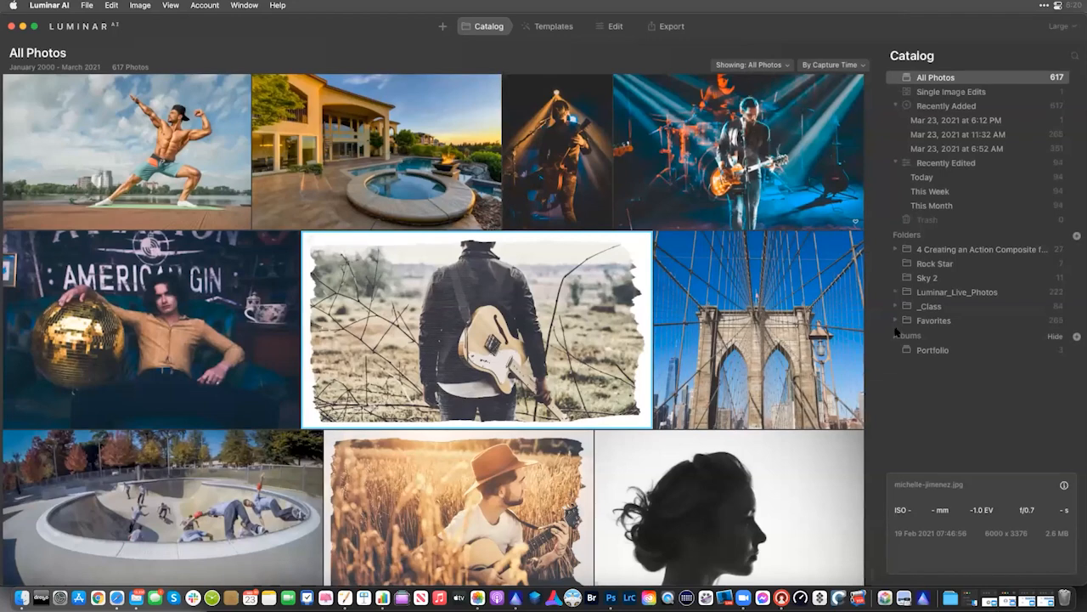
pyautogui.doubleClick(233, 481)
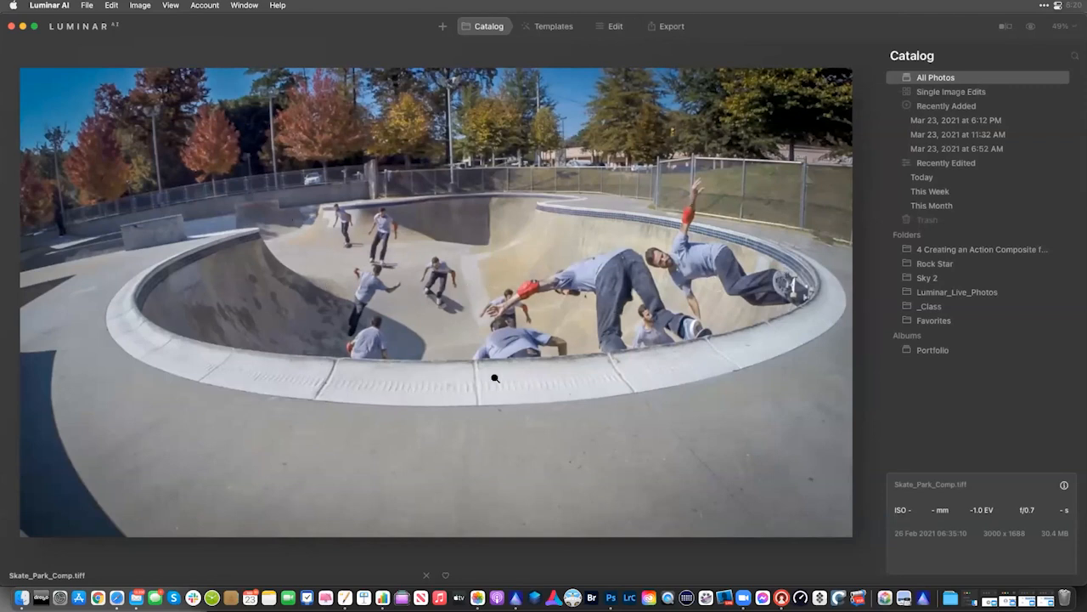
pyautogui.click(488, 27)
pyautogui.click(695, 341)
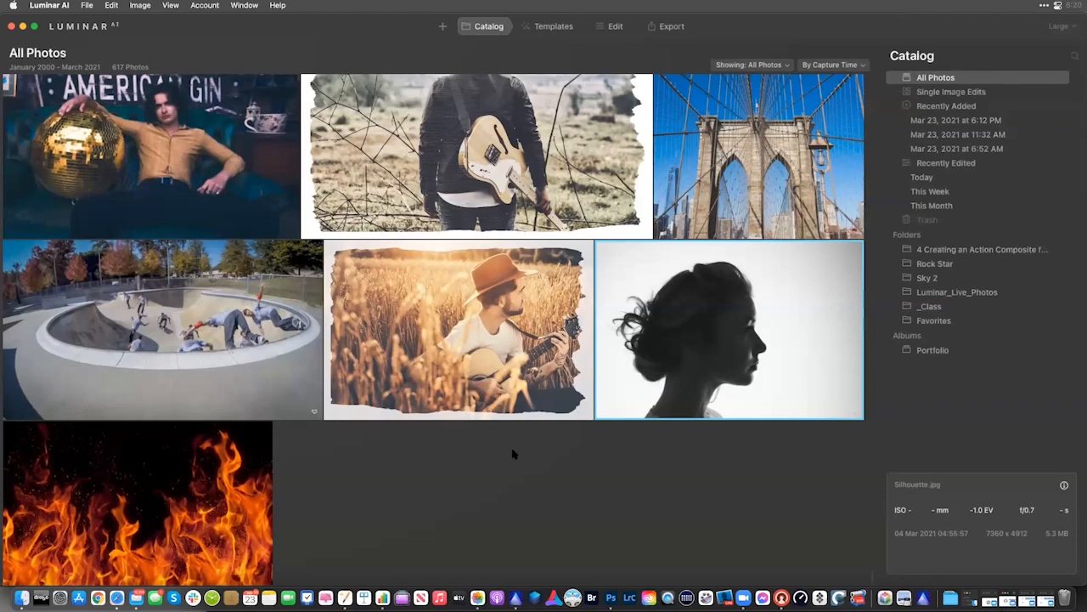
pyautogui.click(218, 502)
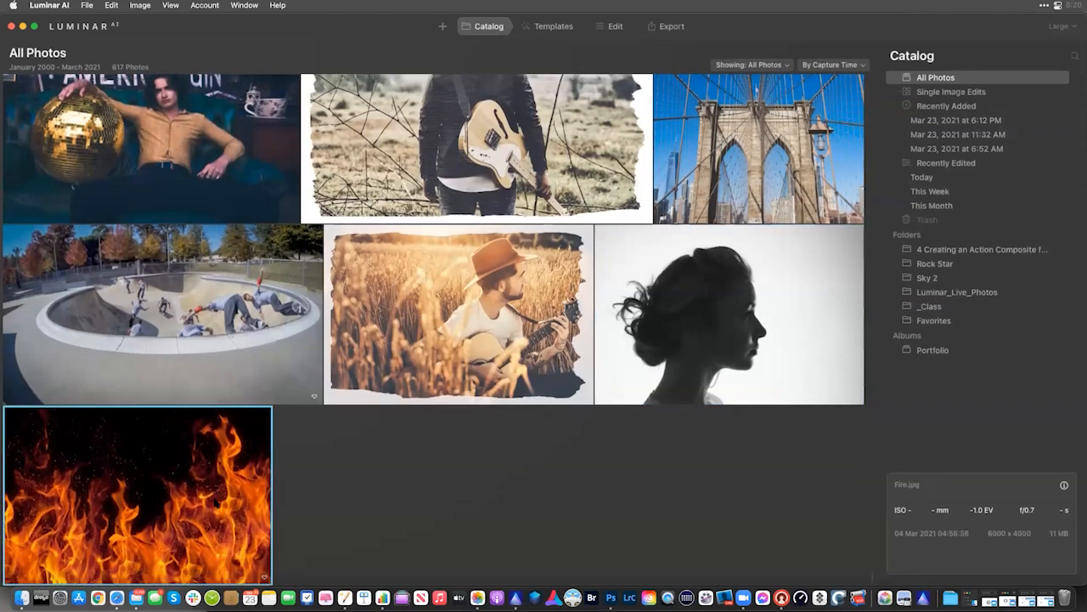
# Open Fire.jpg for editing and add a Texture local mask
pyautogui.doubleClick(216, 501)
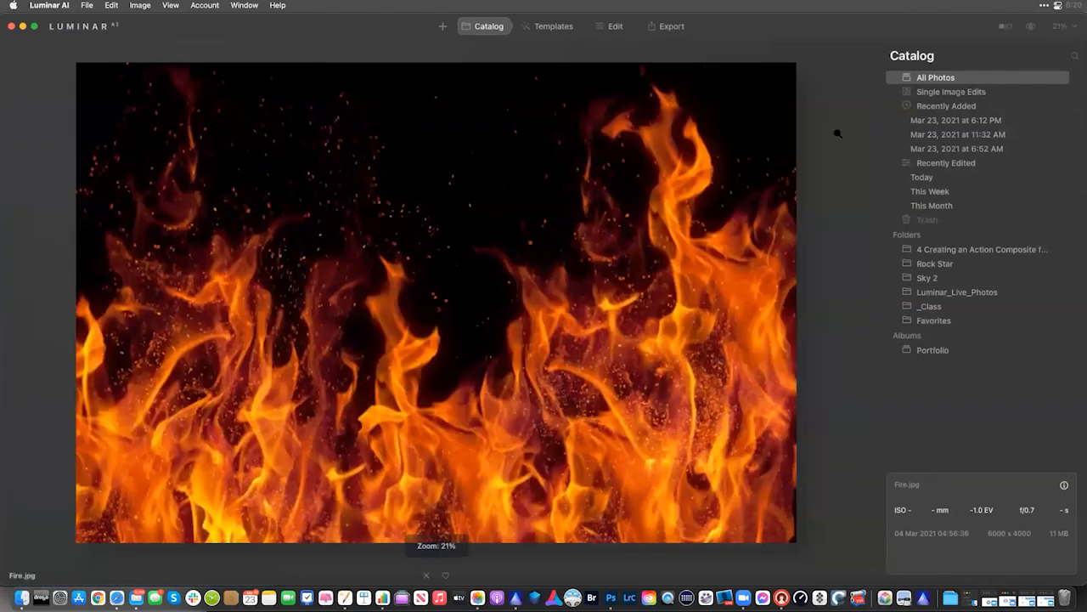
pyautogui.click(671, 28)
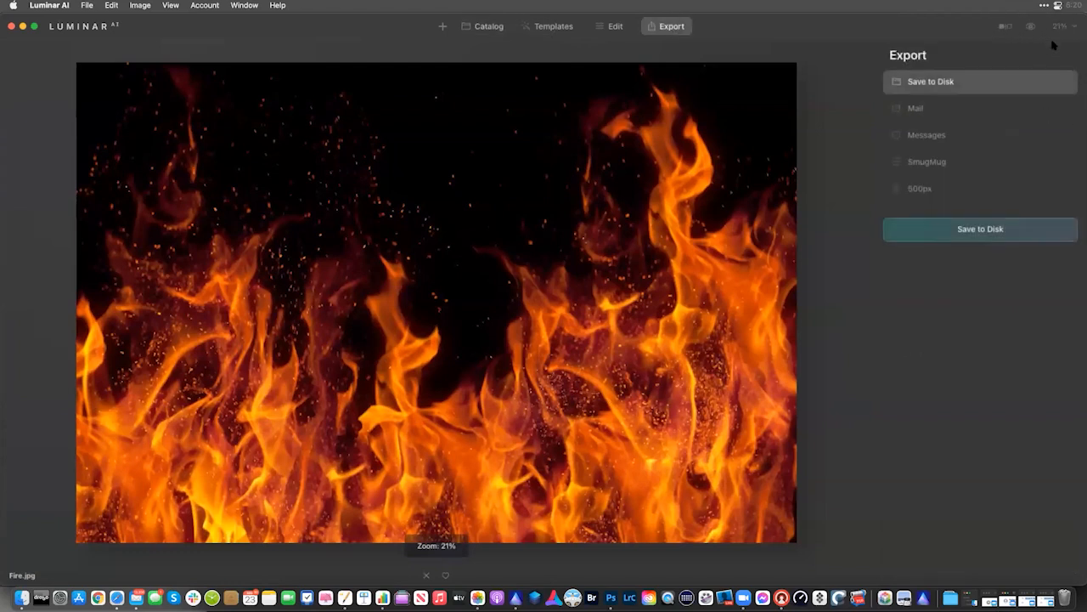
pyautogui.click(615, 26)
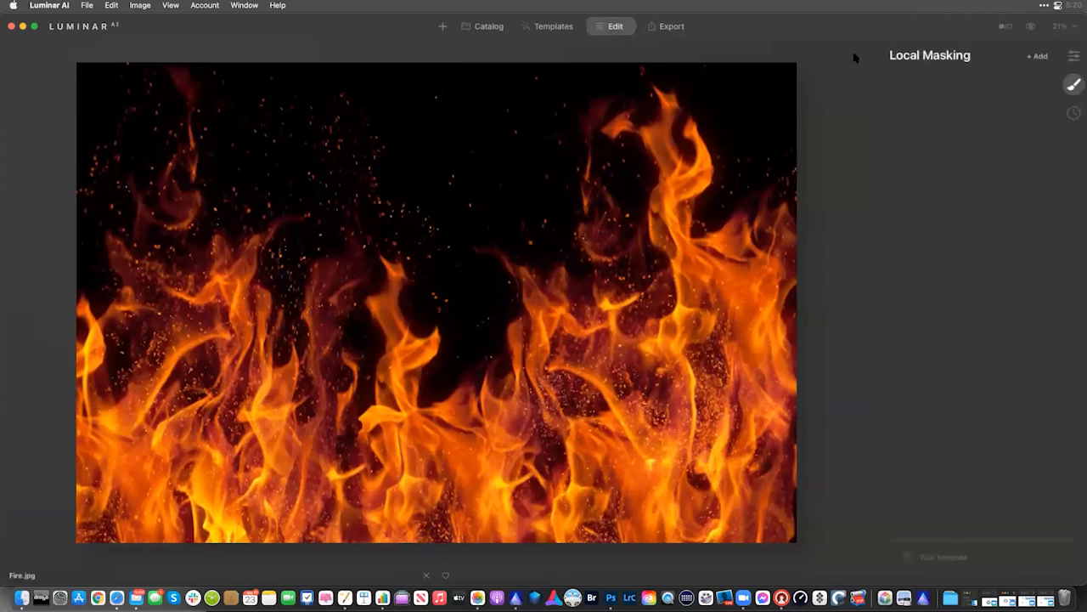
pyautogui.click(1043, 55)
pyautogui.click(1038, 85)
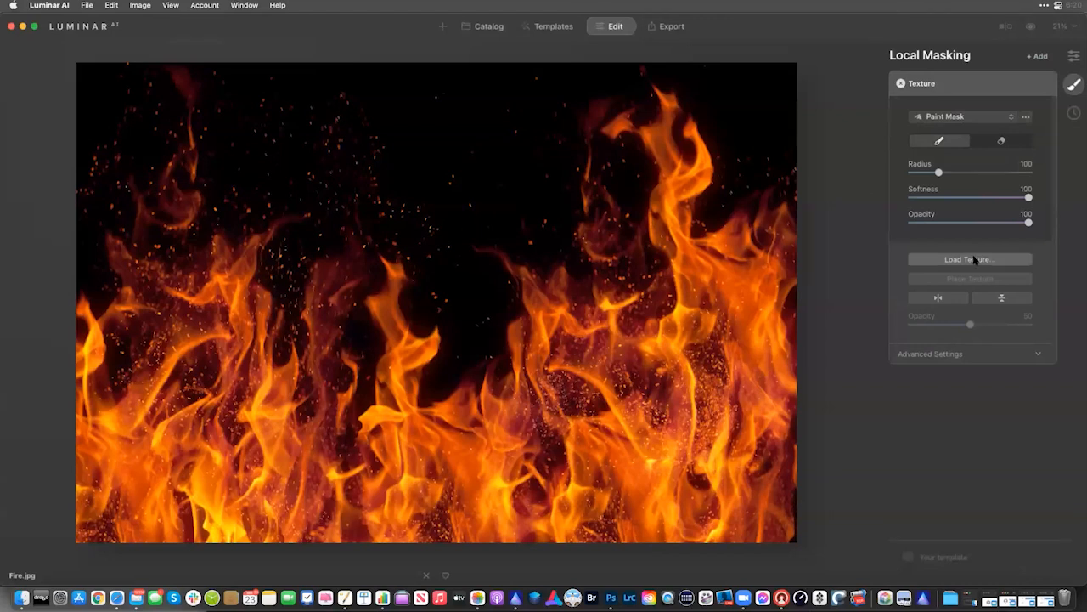
# Load Silhouette.jpg from the Desktop's _U2_Walkthrough/Textures folder as the mask's texture
pyautogui.click(971, 263)
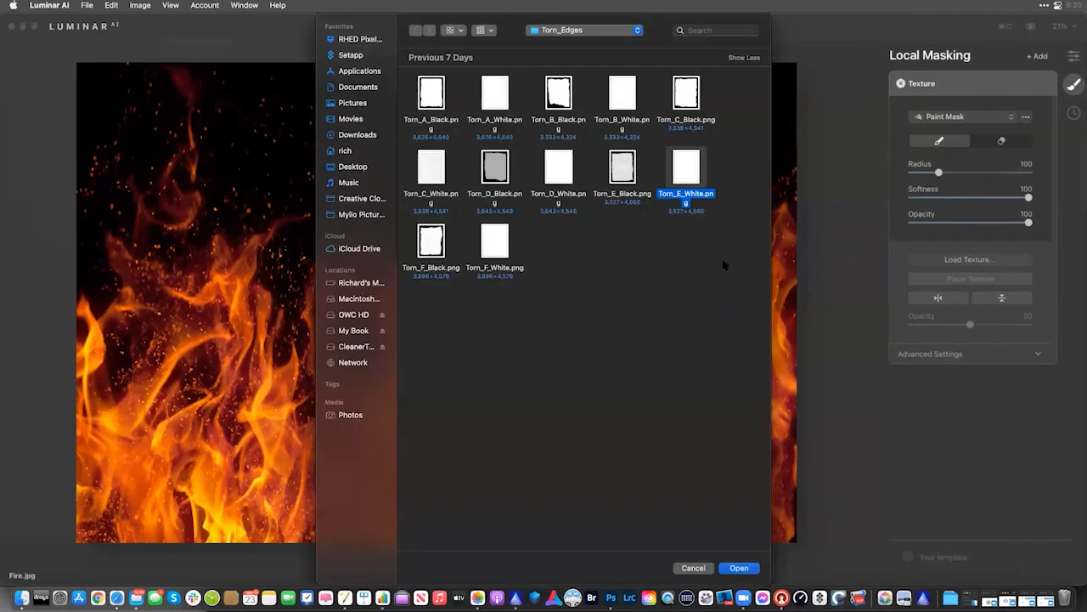
pyautogui.press('super+Up')
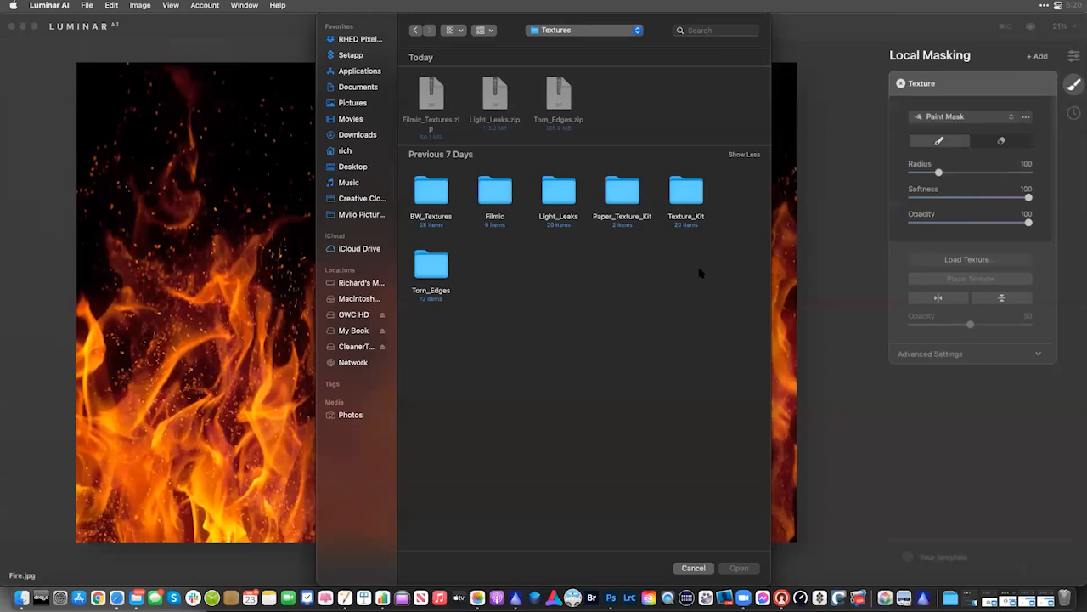
pyautogui.press('super+Up')
pyautogui.press('shift+super+d')
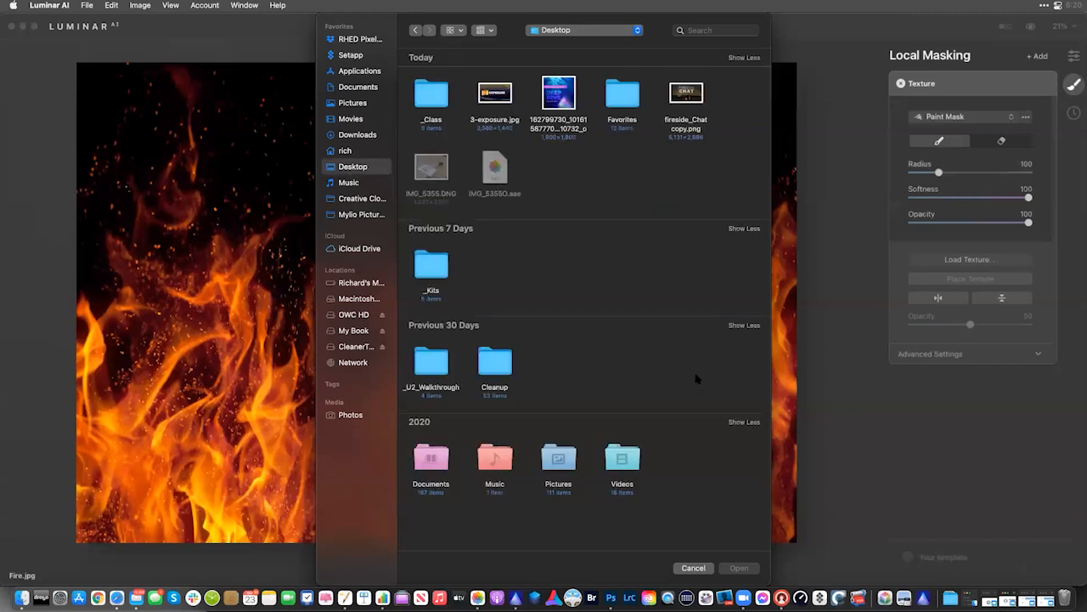
pyautogui.doubleClick(431, 364)
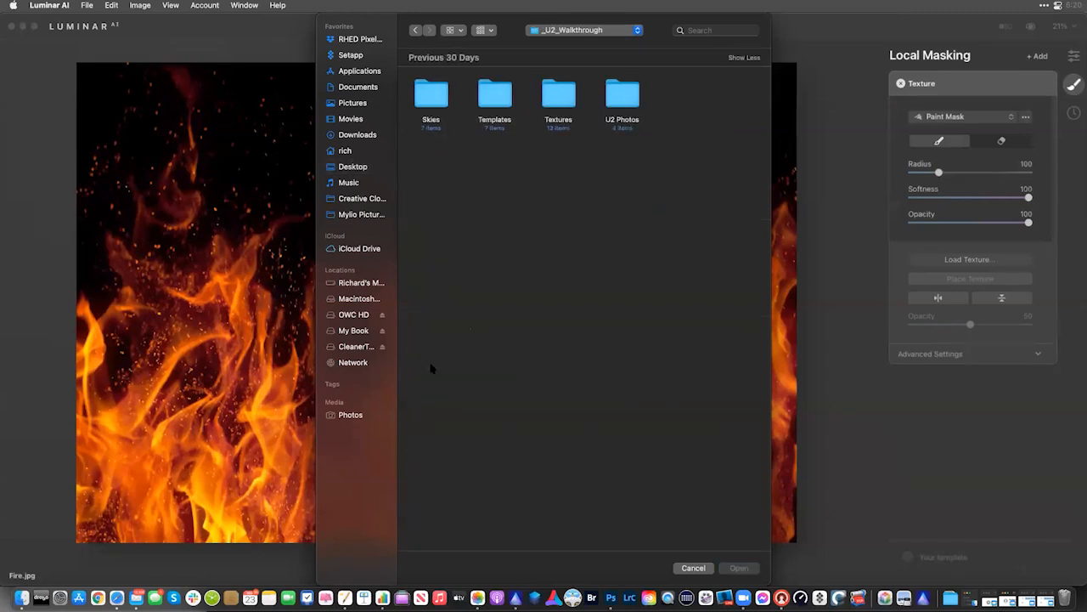
pyautogui.doubleClick(555, 102)
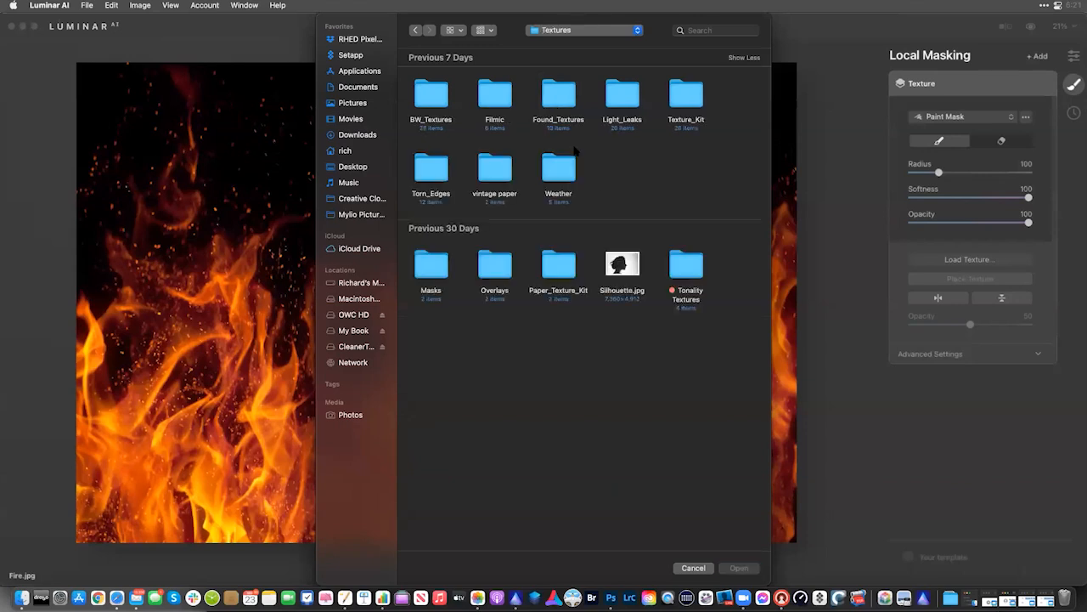
pyautogui.click(628, 272)
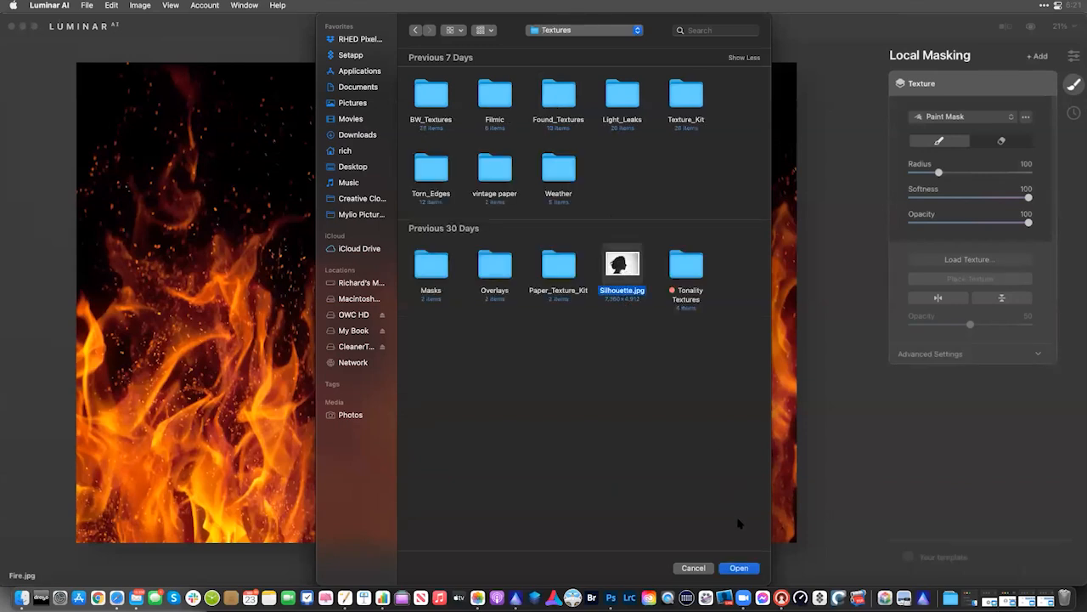
pyautogui.click(744, 567)
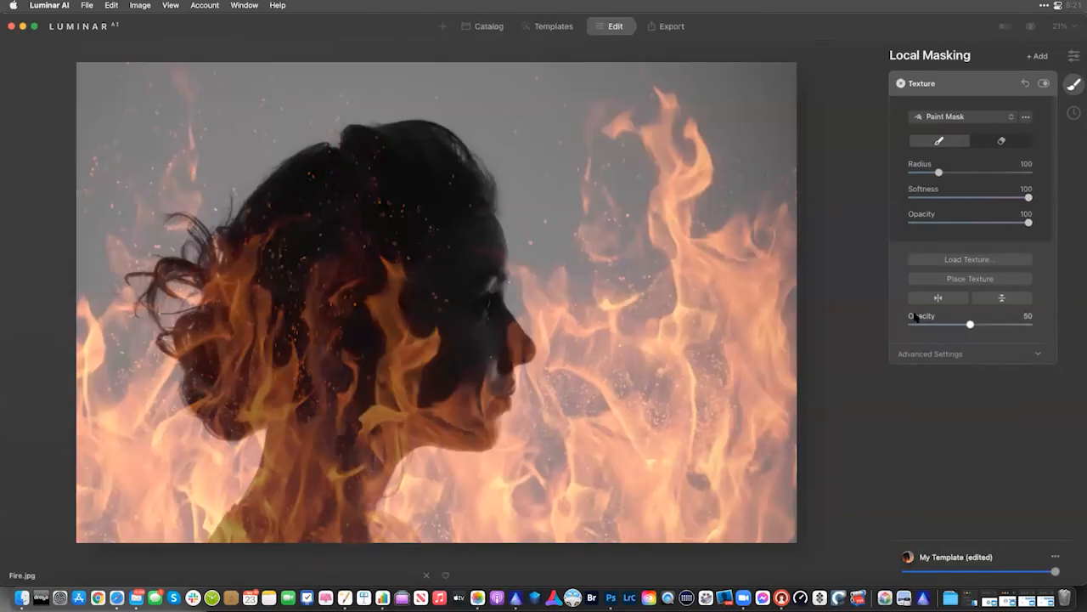
# Flip the silhouette texture horizontally and raise its opacity to 100
pyautogui.click(939, 297)
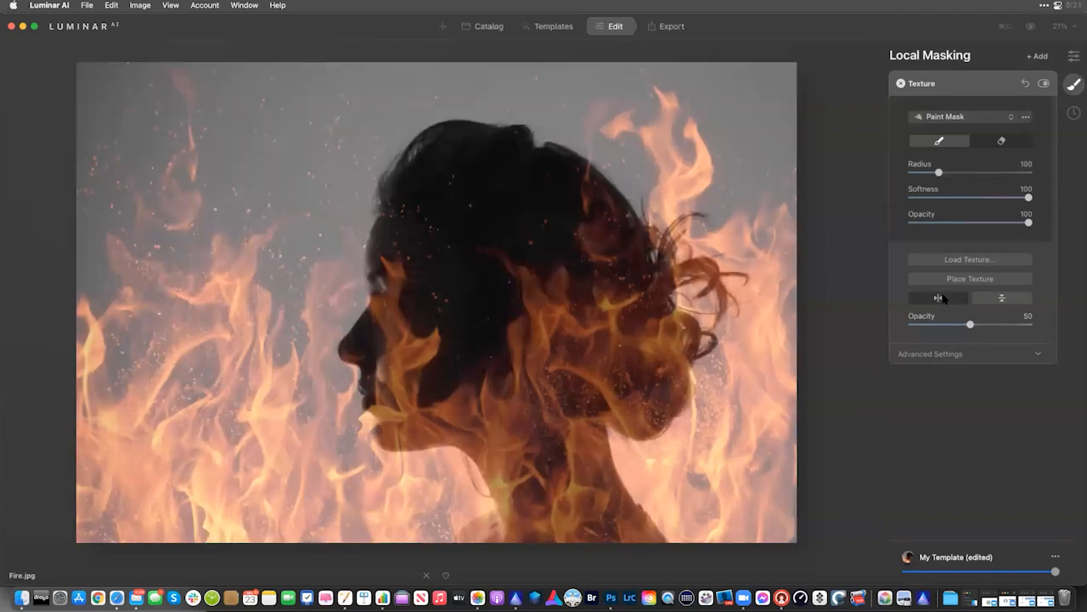
pyautogui.moveTo(978, 322); pyautogui.dragTo(1083, 322)
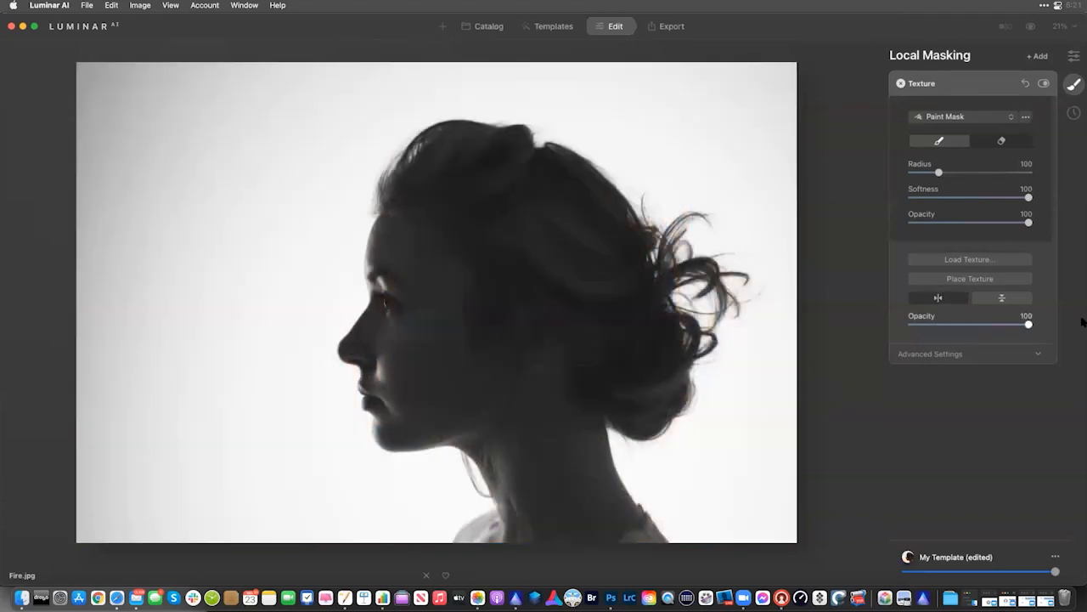
# Try the Screen blend mode on the silhouette texture, and settle on Lighten
pyautogui.click(978, 355)
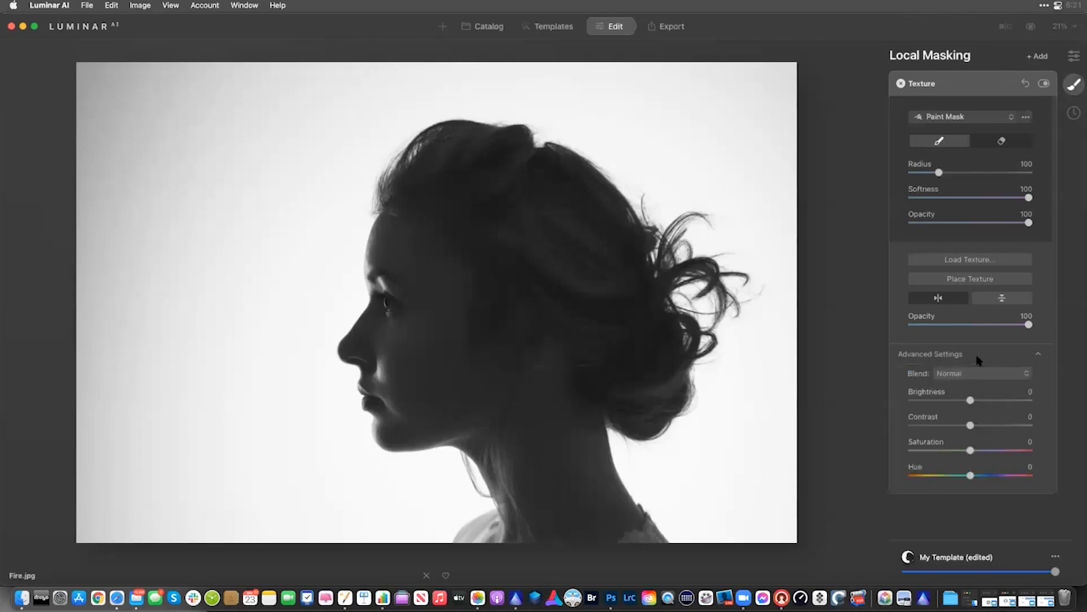
pyautogui.click(975, 373)
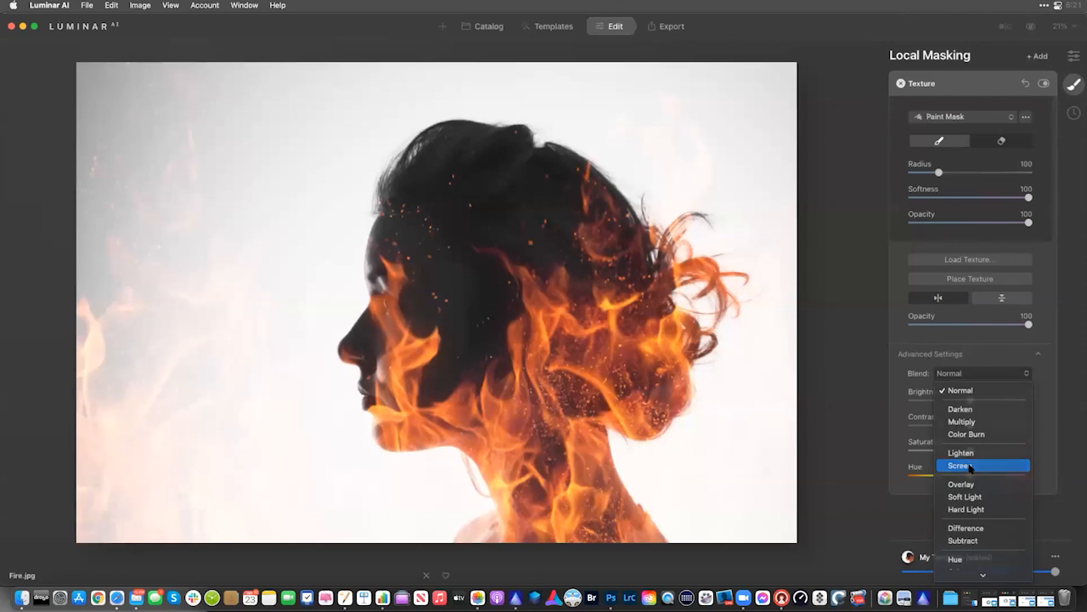
pyautogui.click(970, 467)
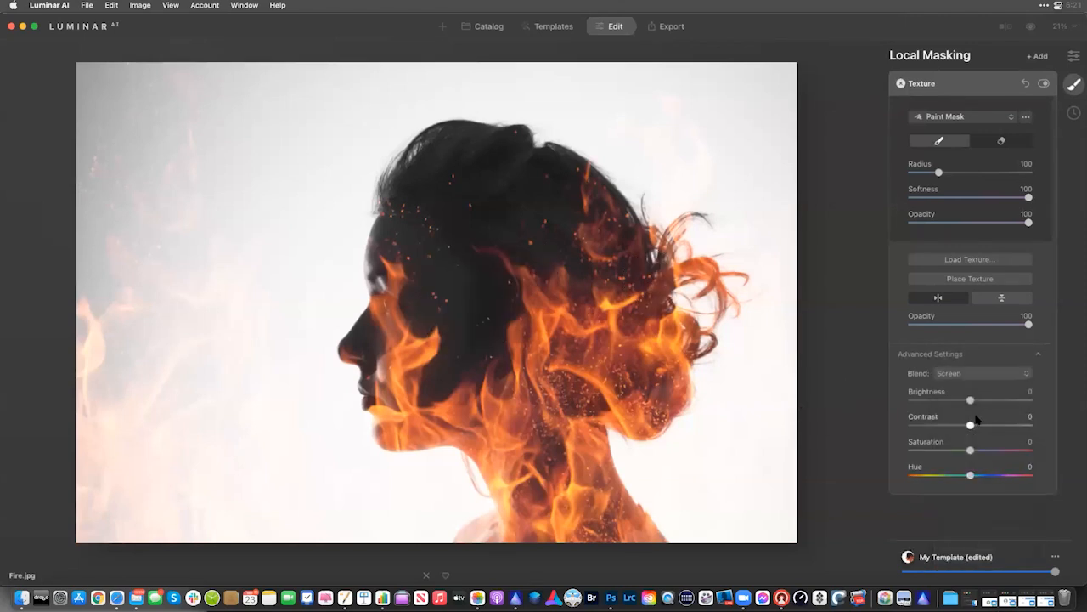
pyautogui.click(973, 375)
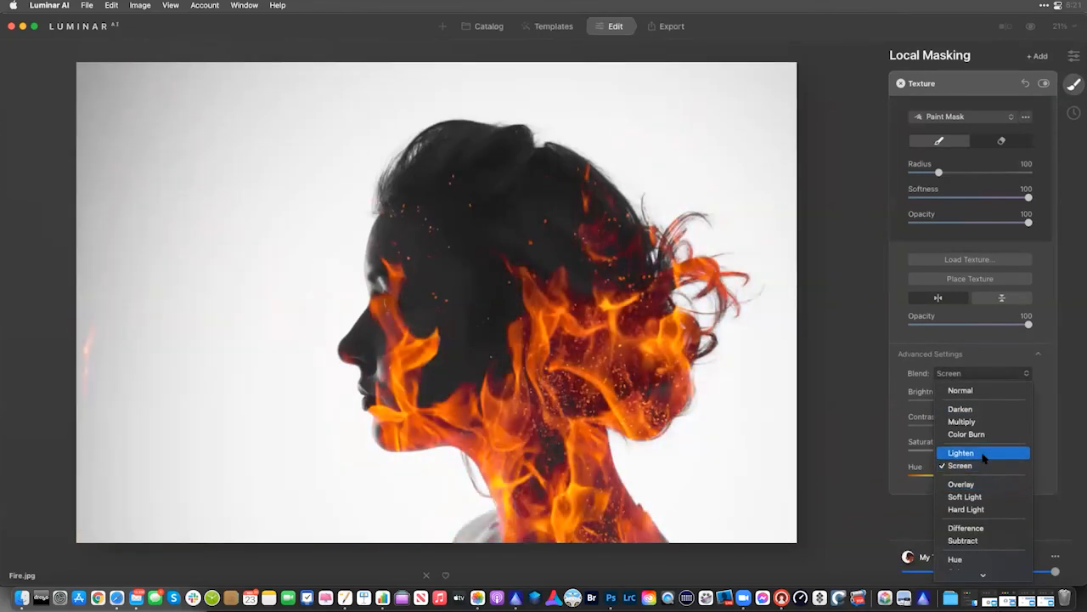
pyautogui.click(982, 454)
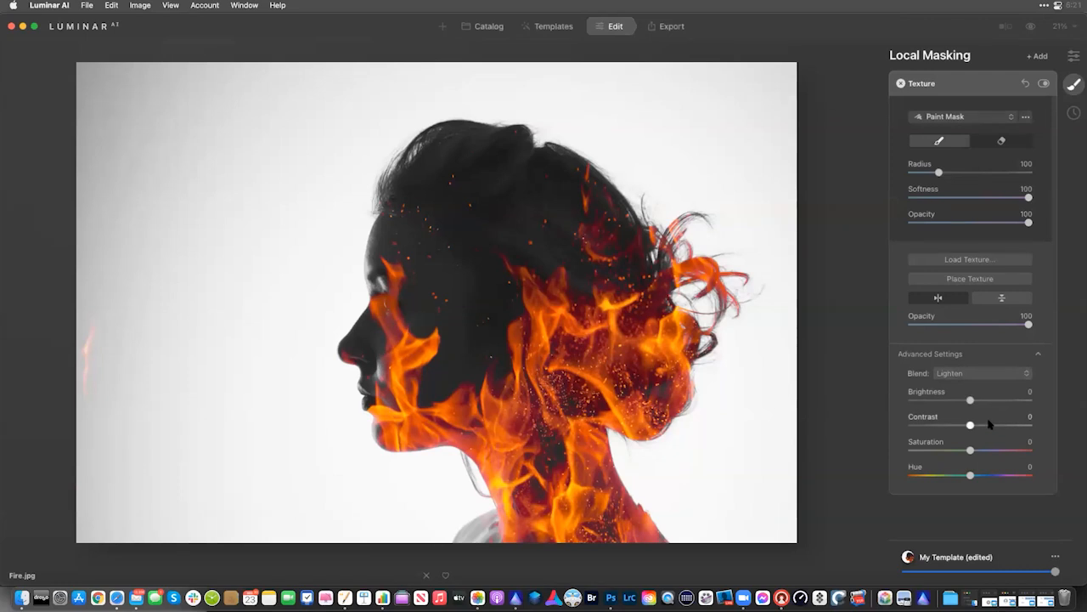
# Set the silhouette texture's contrast to 8, saturation to -34 and brightness to -13
pyautogui.moveTo(973, 424); pyautogui.dragTo(950, 450)
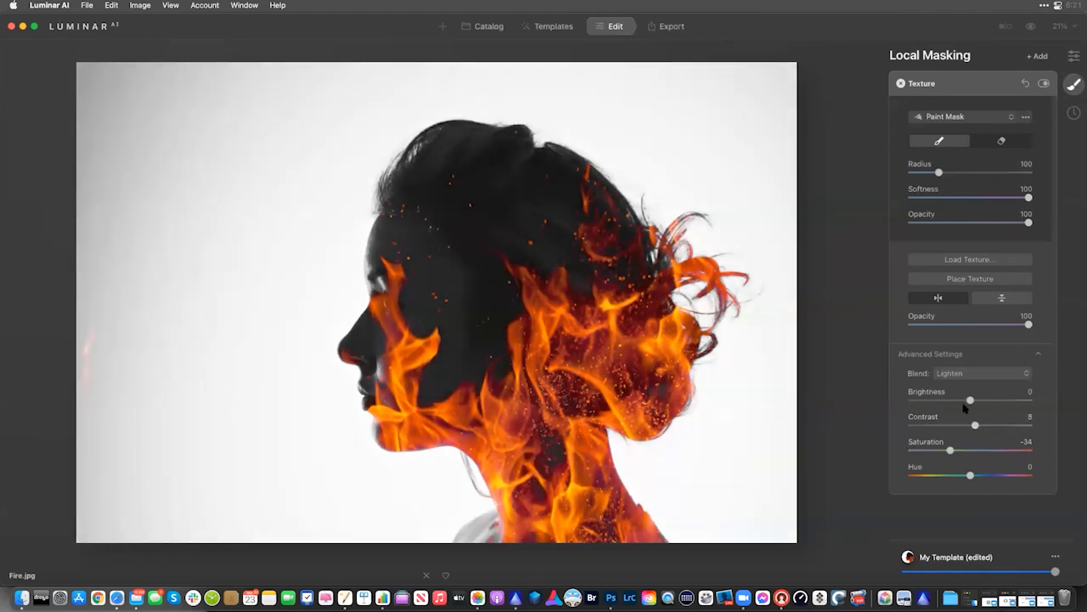
pyautogui.moveTo(971, 401)
pyautogui.mouseDown()
pyautogui.moveTo(993, 400)
pyautogui.moveTo(932, 400)
pyautogui.moveTo(975, 404)
pyautogui.moveTo(963, 406)
pyautogui.mouseUp()
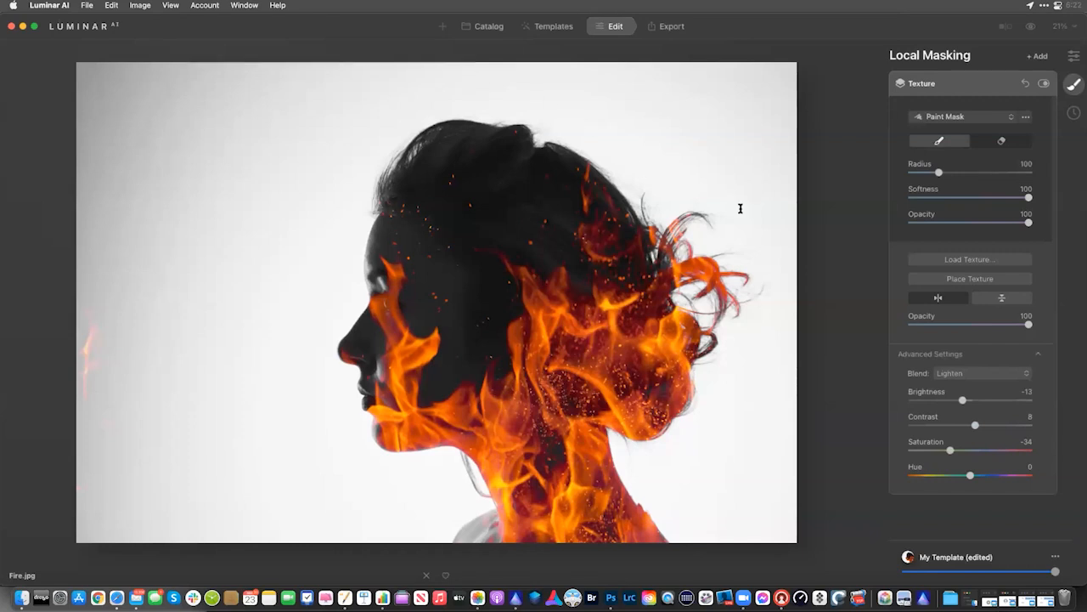
# Switch to the Pages document and copy the text from the first GET MORE line through the PAPER KIT entry
pyautogui.press('super+Tab')
pyautogui.press('super+Tab')
pyautogui.press('super+Tab')
pyautogui.press('super+Tab')
pyautogui.click(649, 311)
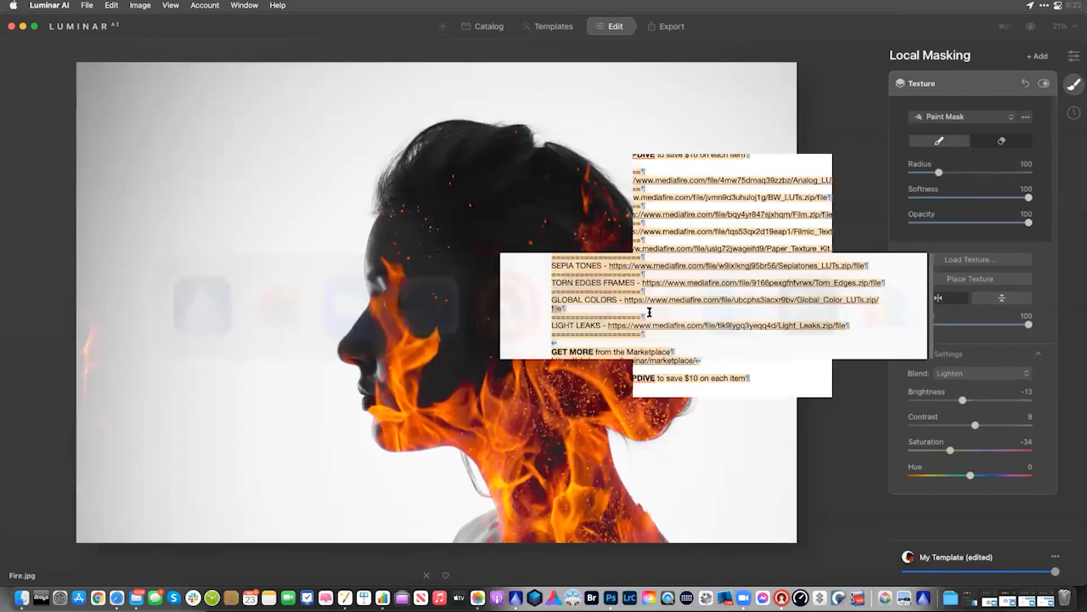
pyautogui.moveTo(550, 127); pyautogui.dragTo(549, 261)
pyautogui.press('super+c')
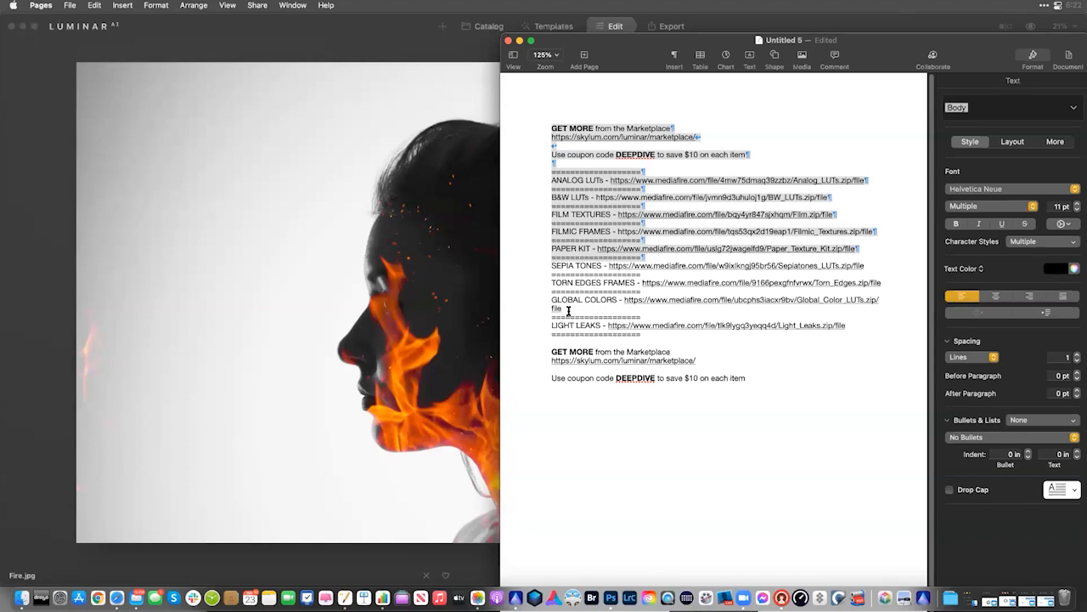
# Select the remaining text from SEPIA TONES through the last coupon line, and return to Luminar AI
pyautogui.click(554, 266)
pyautogui.moveTo(551, 270); pyautogui.dragTo(675, 516)
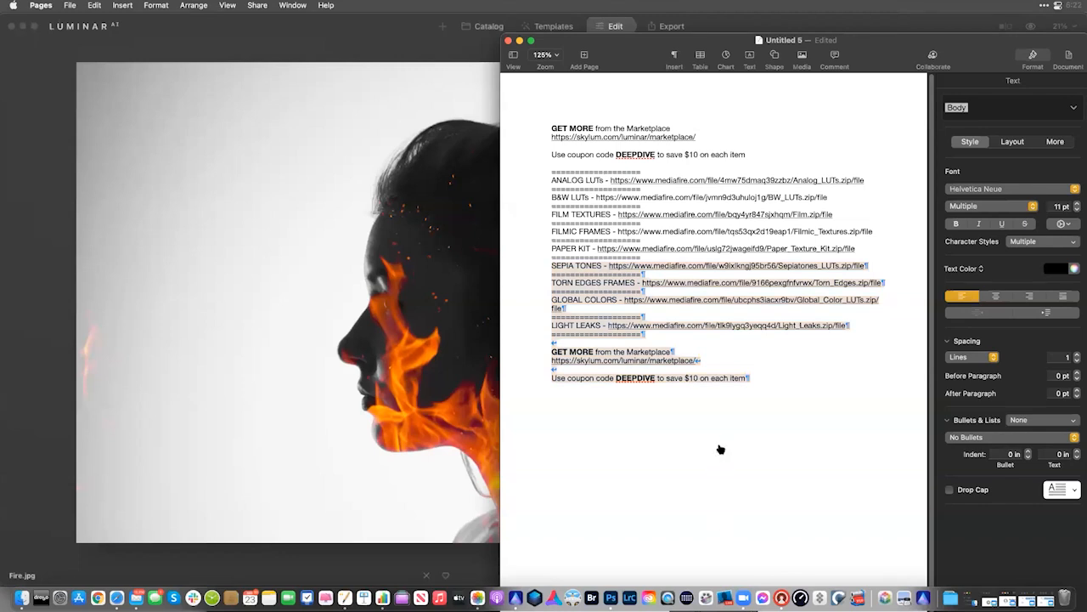
pyautogui.click(375, 355)
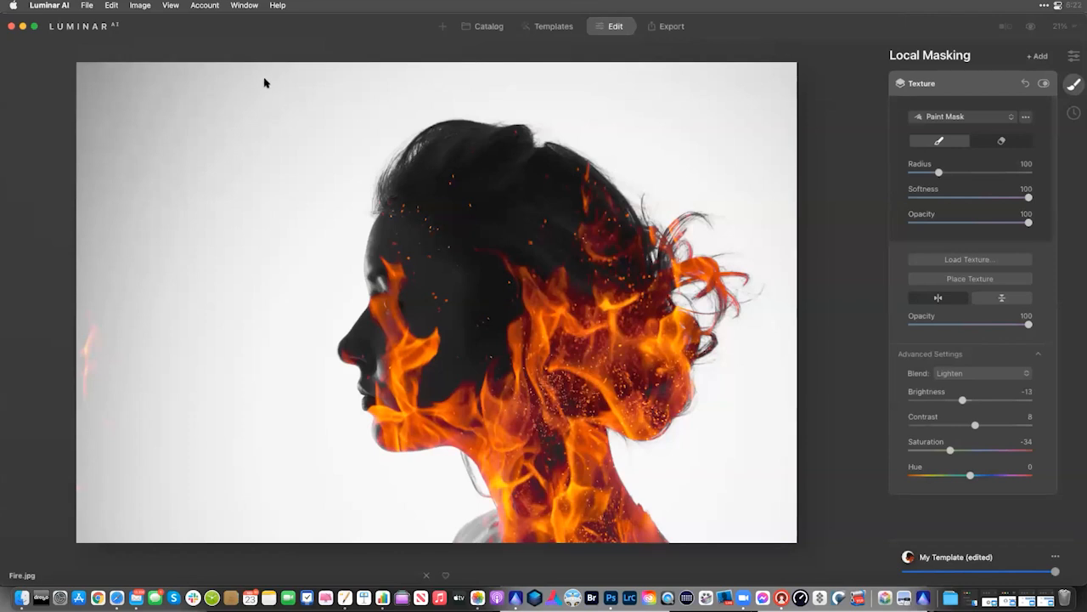
# Show the Luminar_Live_Photos folder in the catalog and open the snowy cabin photo IMG_20180218_122549.dng enlarged
pyautogui.click(498, 23)
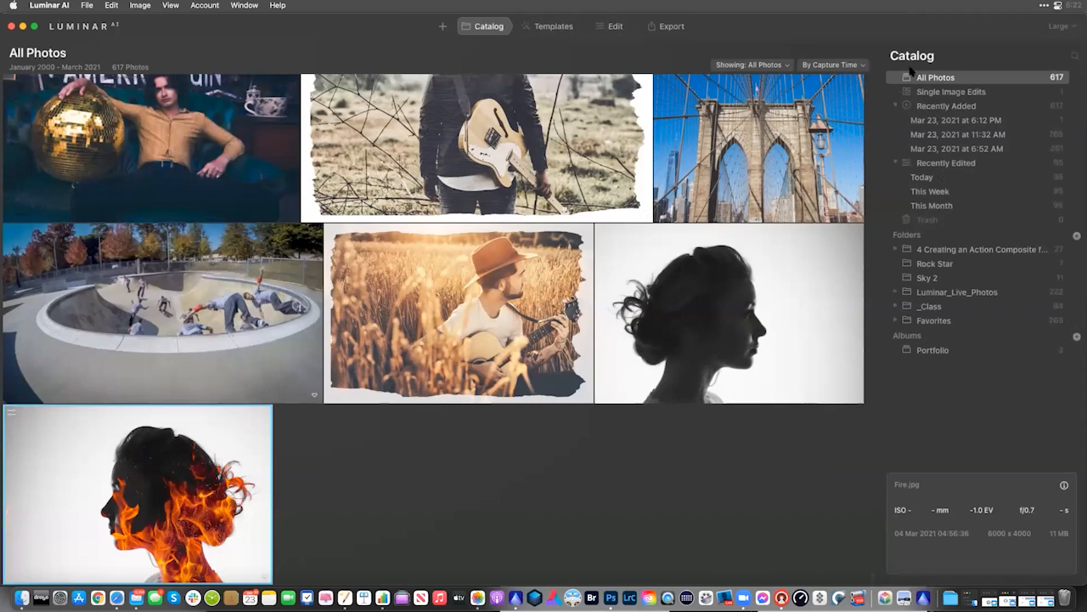
pyautogui.click(896, 294)
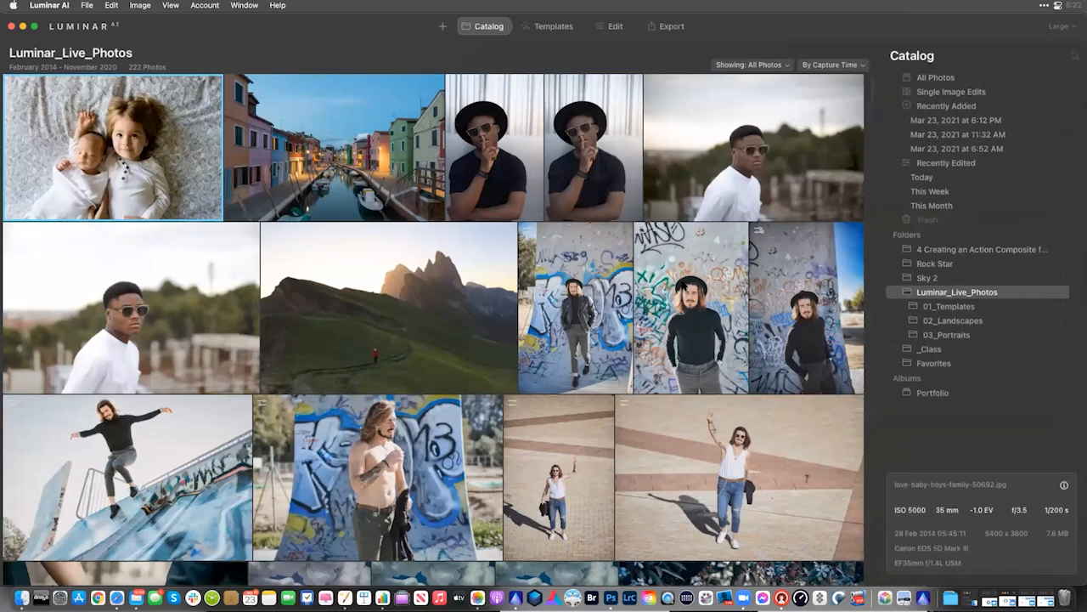
pyautogui.scroll(-5, 684, 285)
pyautogui.scroll(-3, 684, 285)
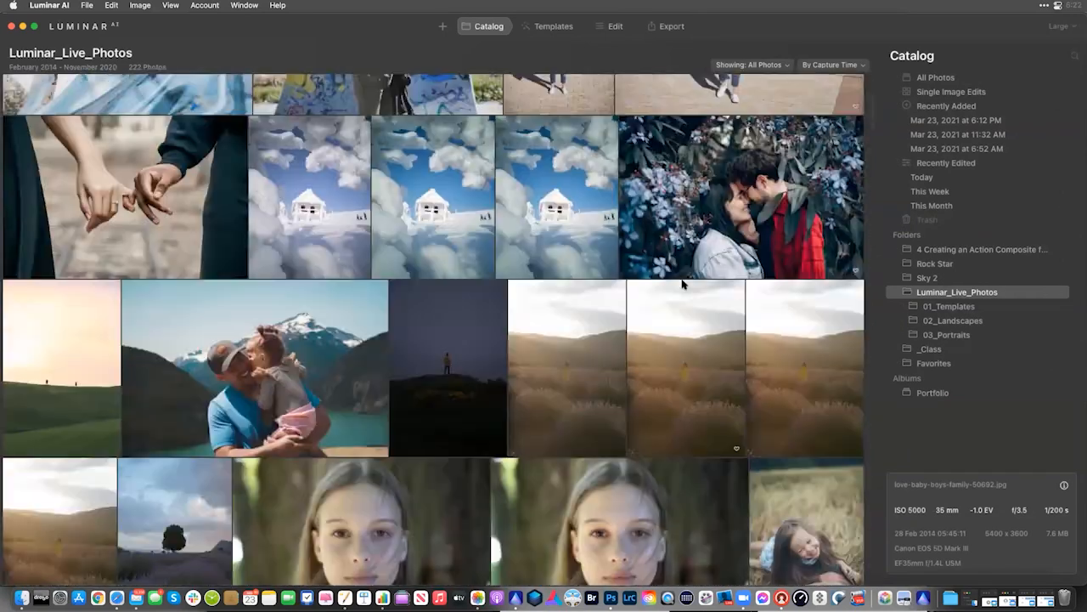
pyautogui.scroll(-1, 705, 277)
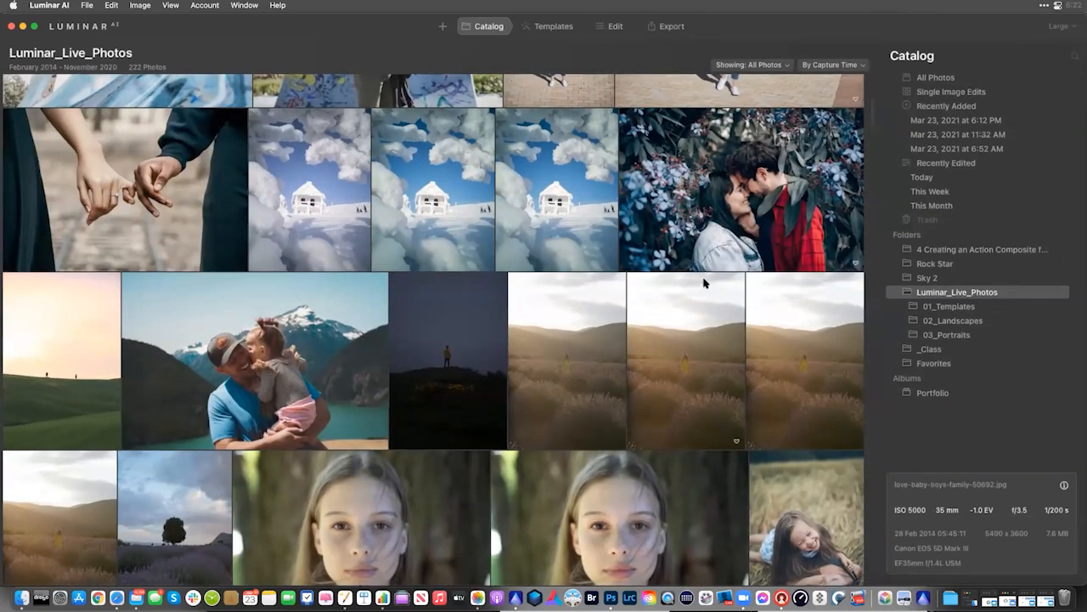
pyautogui.doubleClick(568, 227)
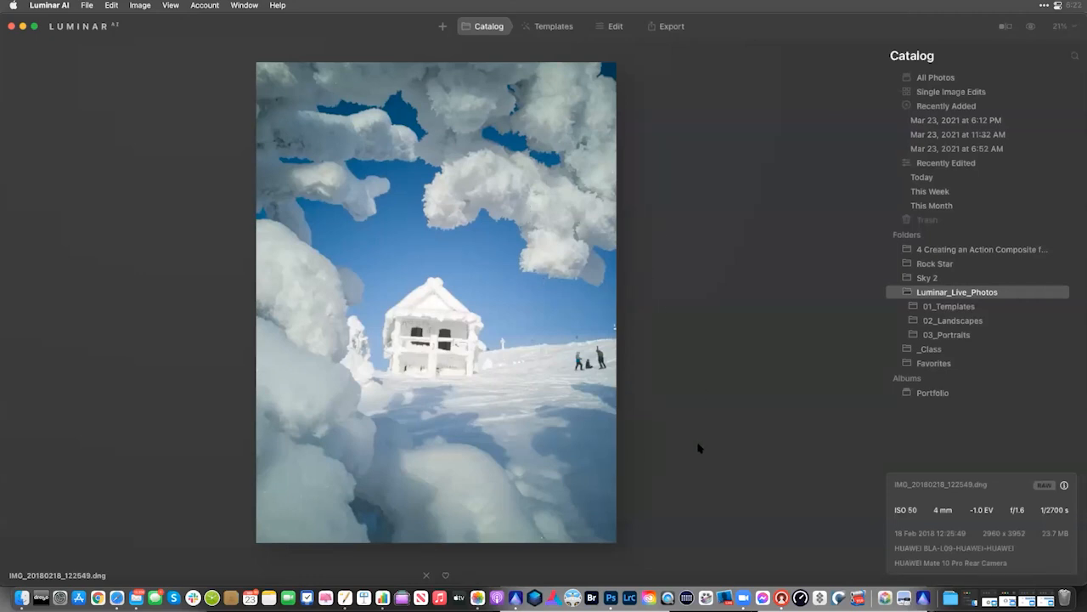
# Browse the template collections suggested for the snowy cabin photo
pyautogui.click(553, 27)
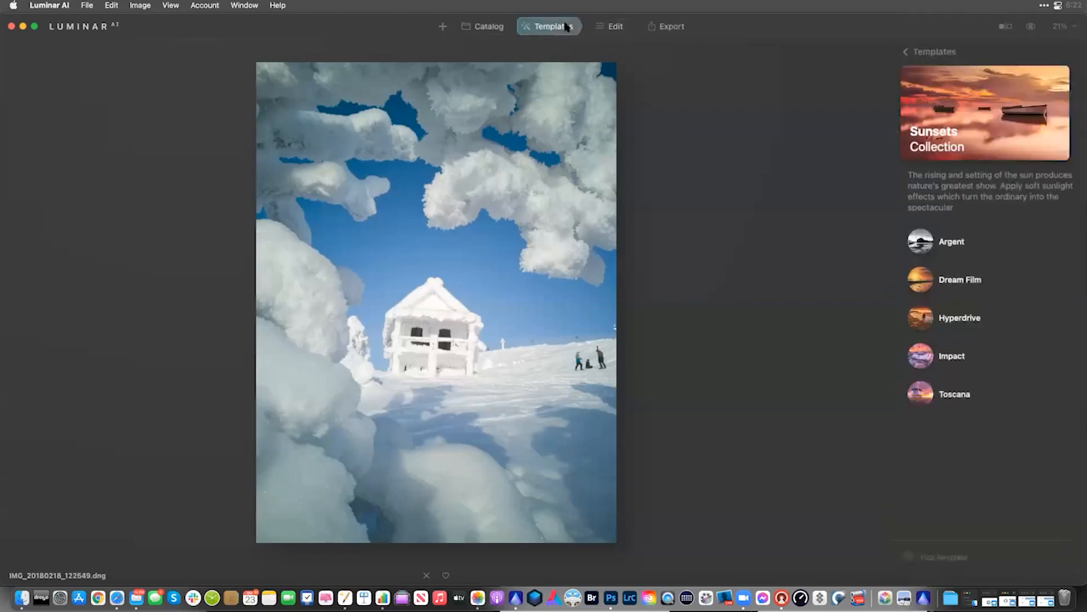
pyautogui.click(928, 53)
pyautogui.click(484, 26)
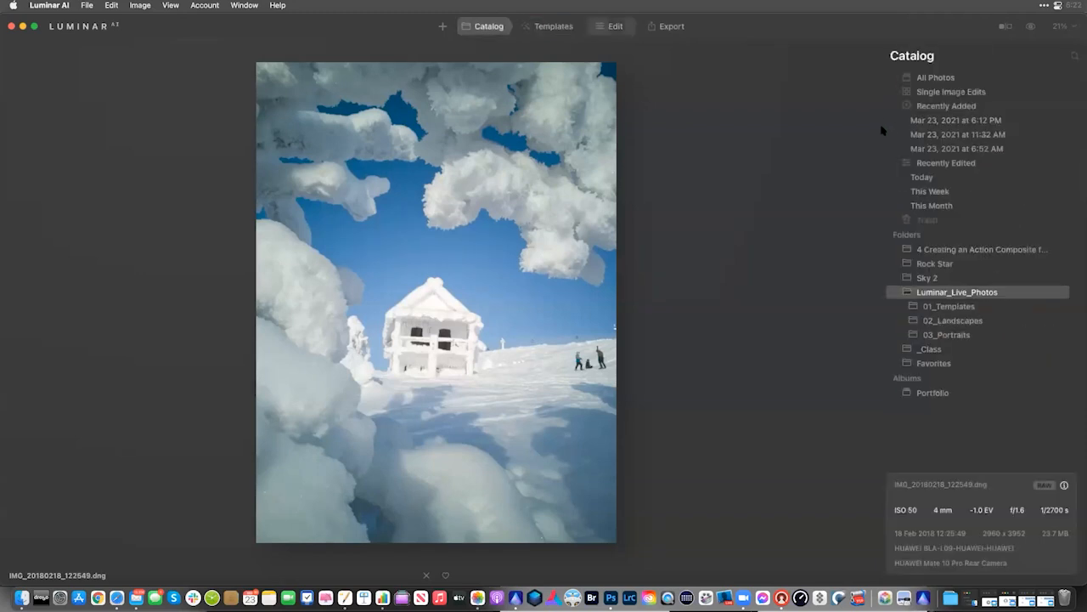
pyautogui.click(578, 32)
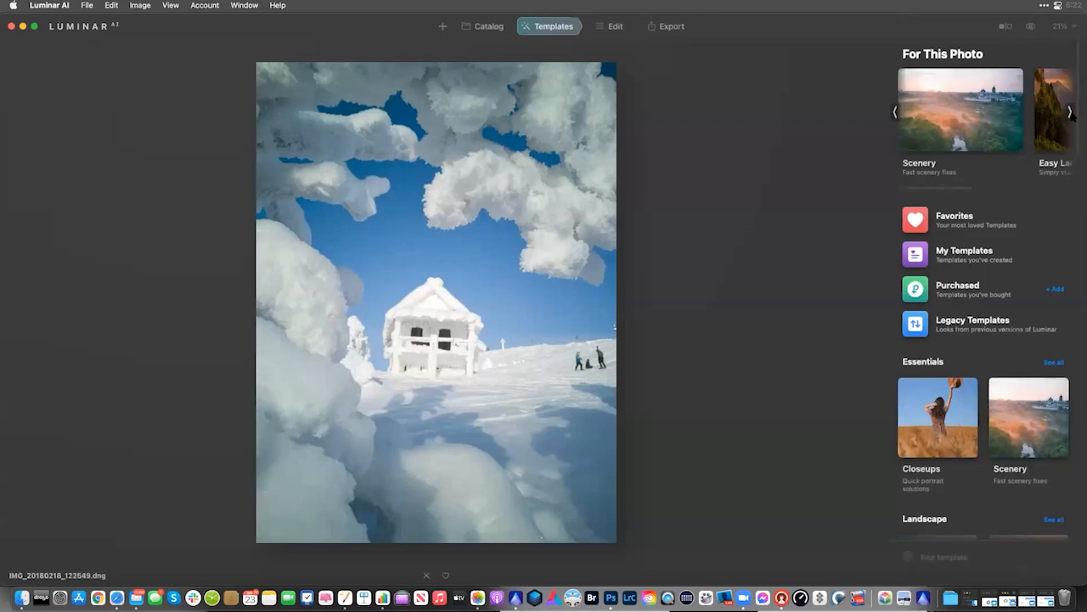
pyautogui.click(1071, 112)
pyautogui.click(1071, 112)
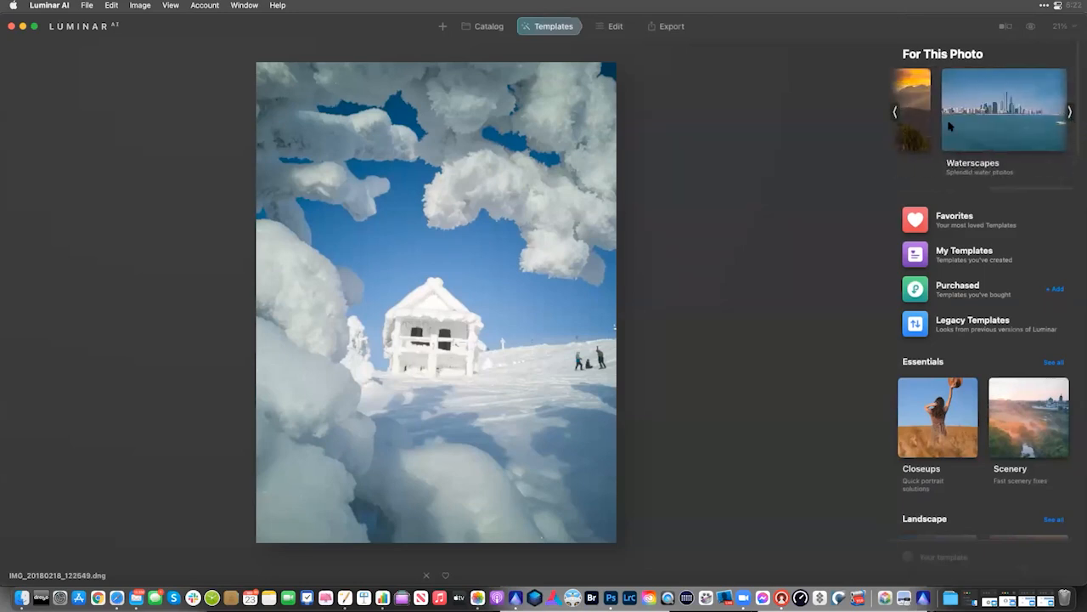
pyautogui.click(895, 112)
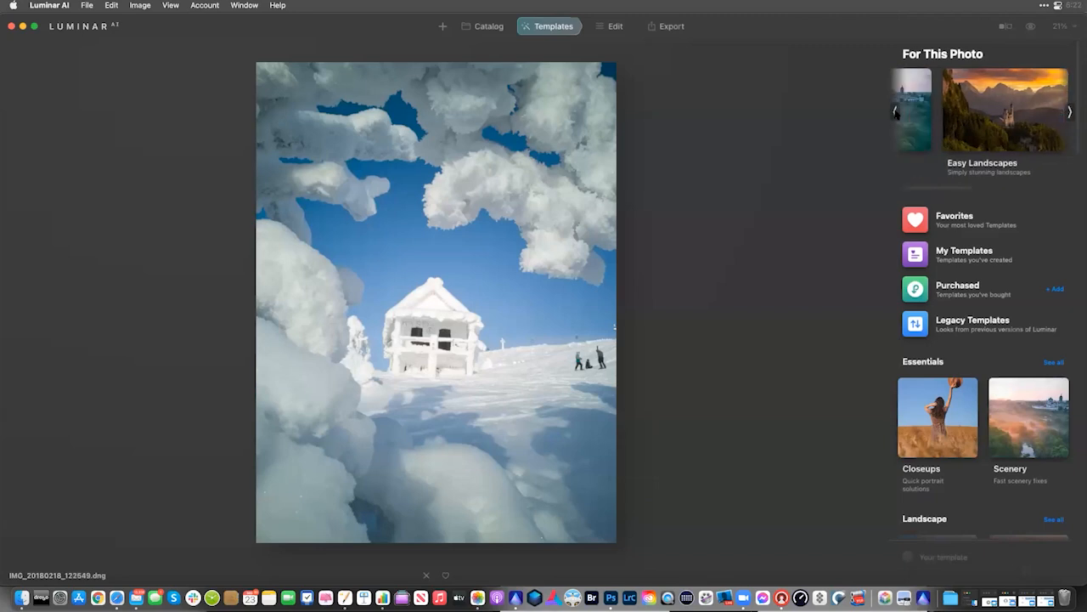
pyautogui.click(896, 112)
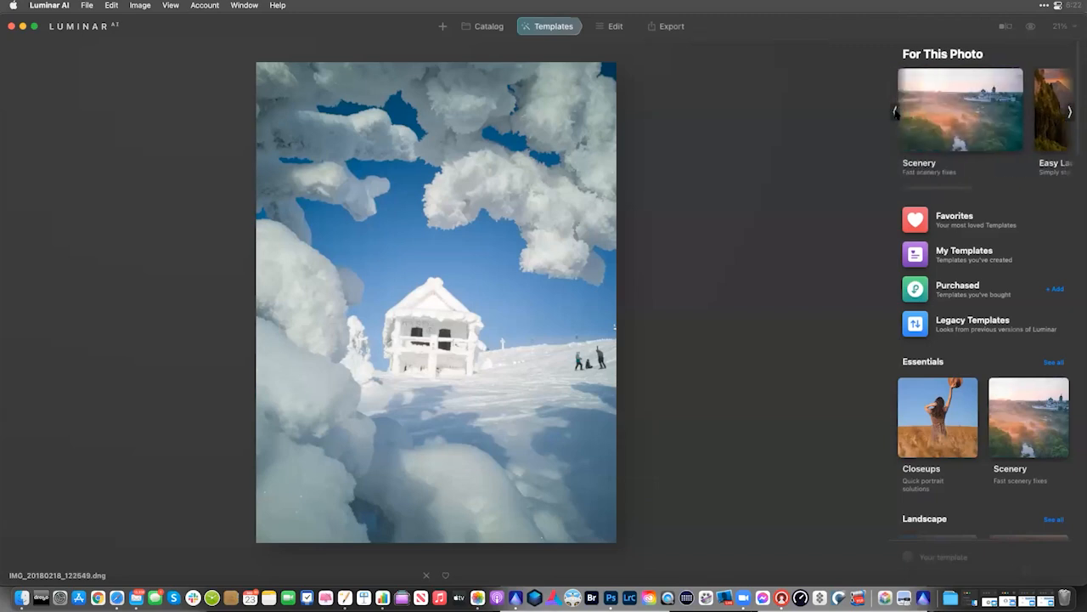
# Apply the Clear & Sharp template from the Scenery collection to the snowy cabin photo and compare it with the original
pyautogui.click(955, 112)
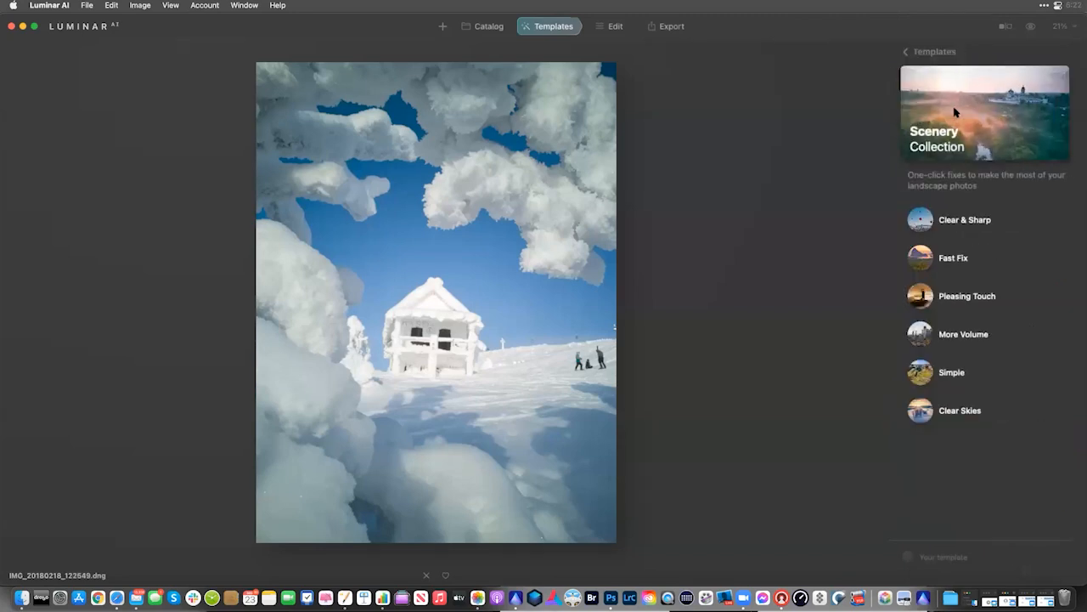
pyautogui.click(969, 221)
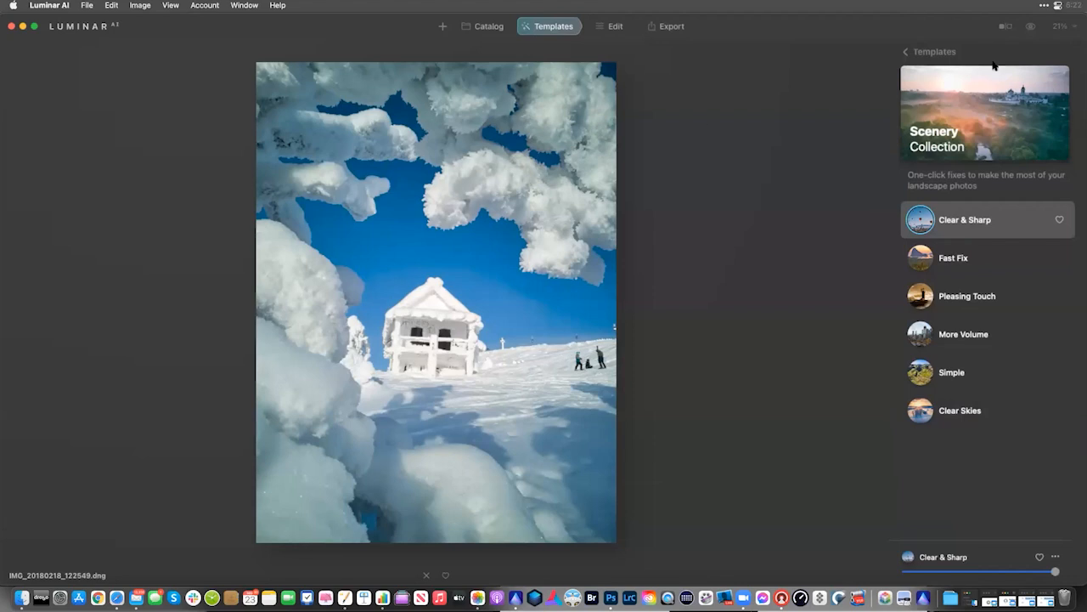
pyautogui.click(1032, 28)
pyautogui.click(1031, 28)
pyautogui.click(1031, 28)
pyautogui.click(1031, 28)
# Set the Enhance Accent to 66 in the editing tools, and try Sky Enhancer at 100 before resetting it
pyautogui.click(613, 28)
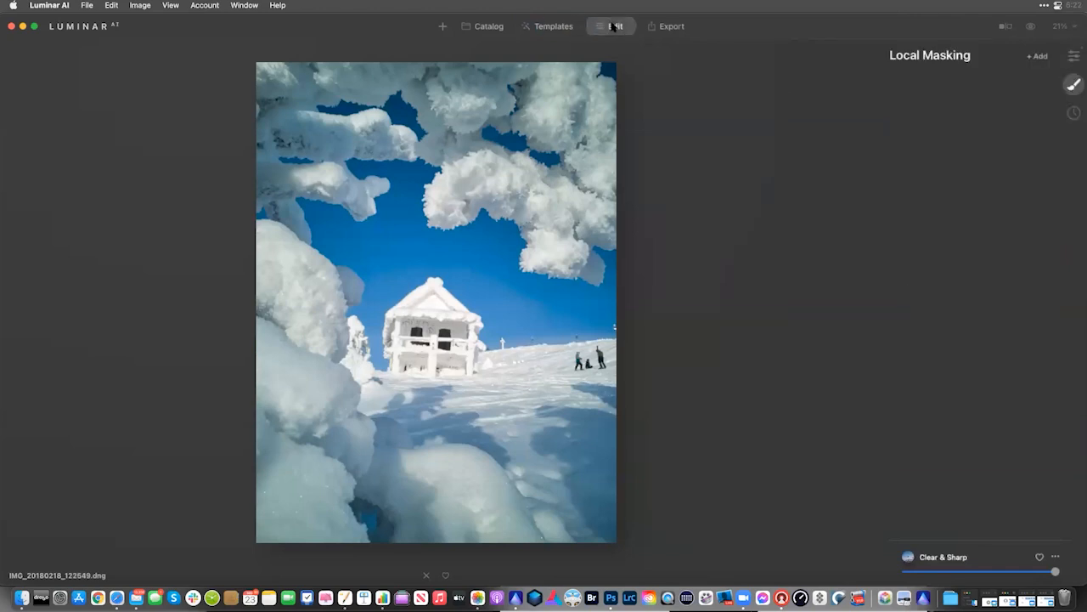
pyautogui.click(1074, 56)
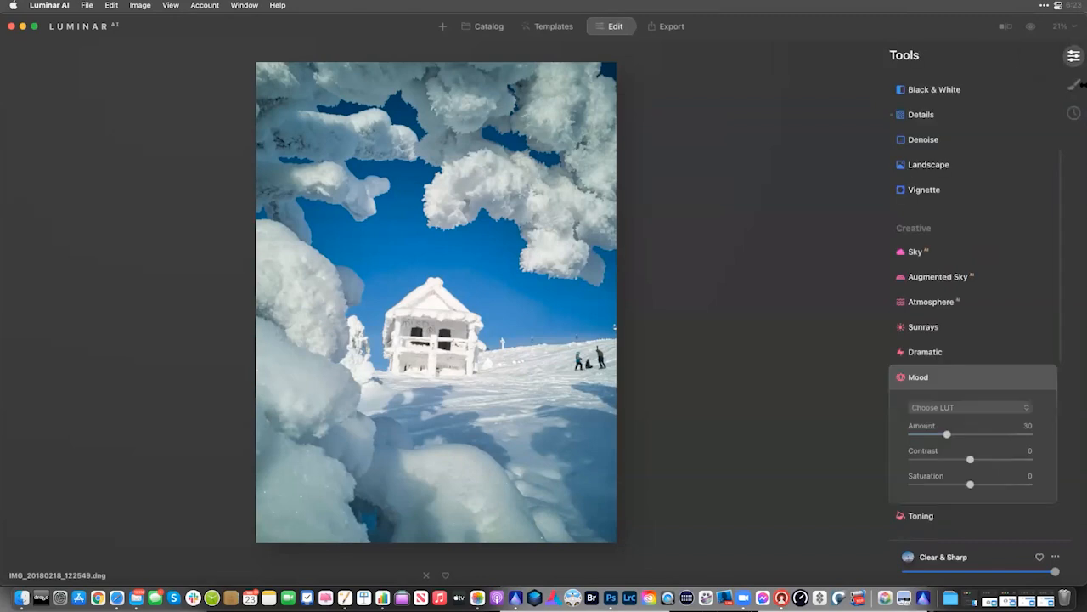
pyautogui.scroll(5, 966, 132)
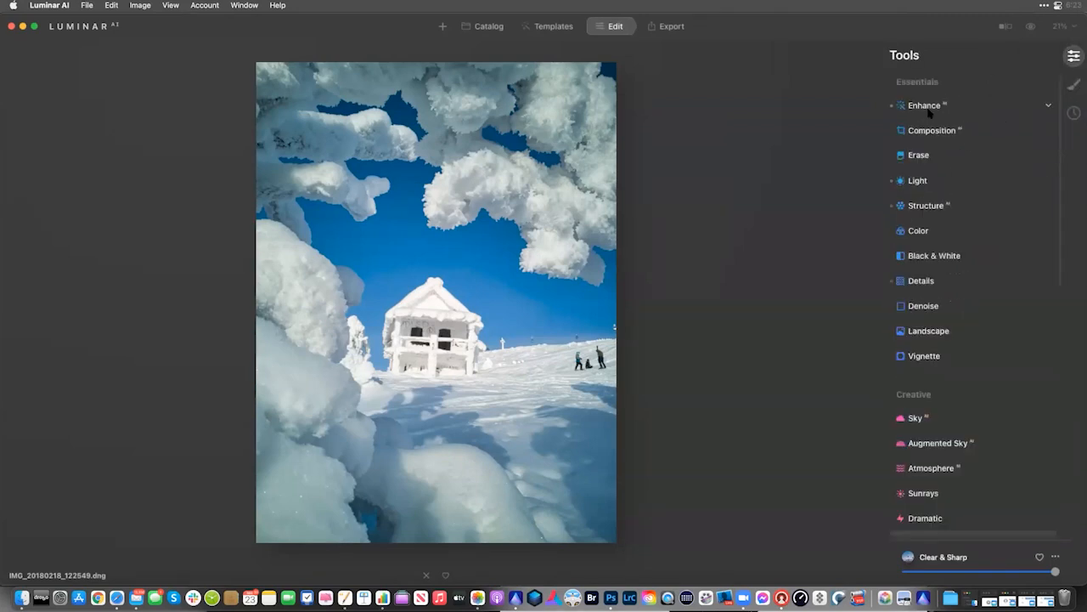
pyautogui.click(929, 109)
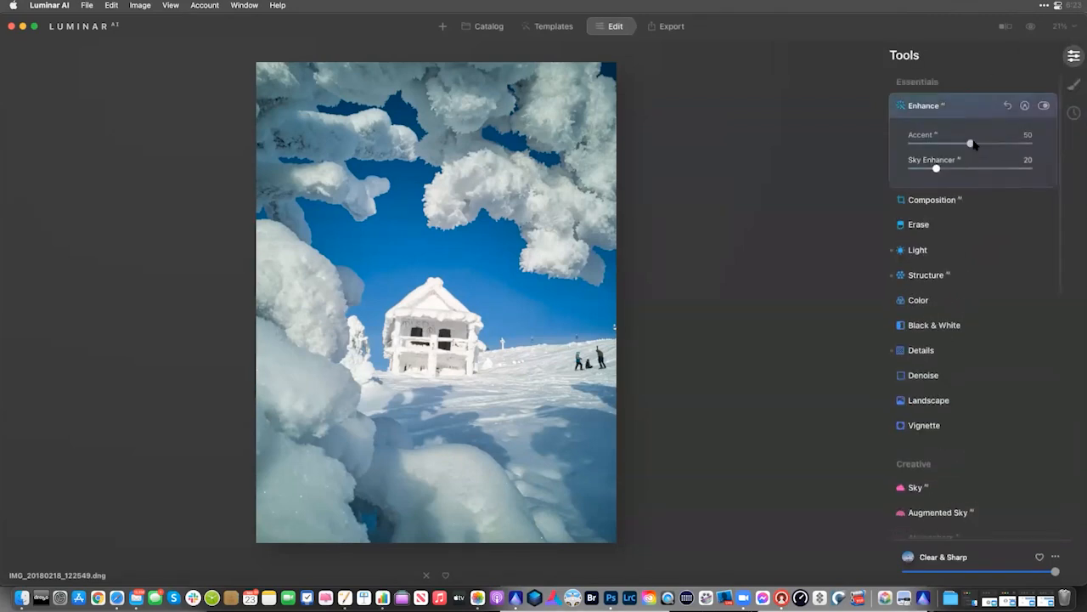
pyautogui.moveTo(971, 142); pyautogui.dragTo(994, 144)
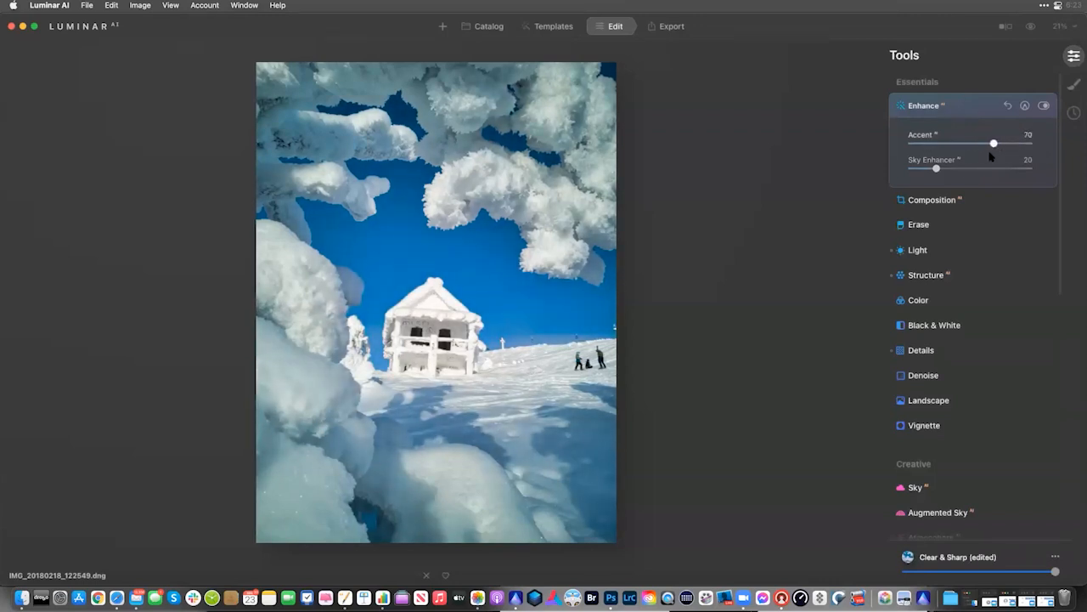
pyautogui.moveTo(936, 169); pyautogui.dragTo(1049, 175)
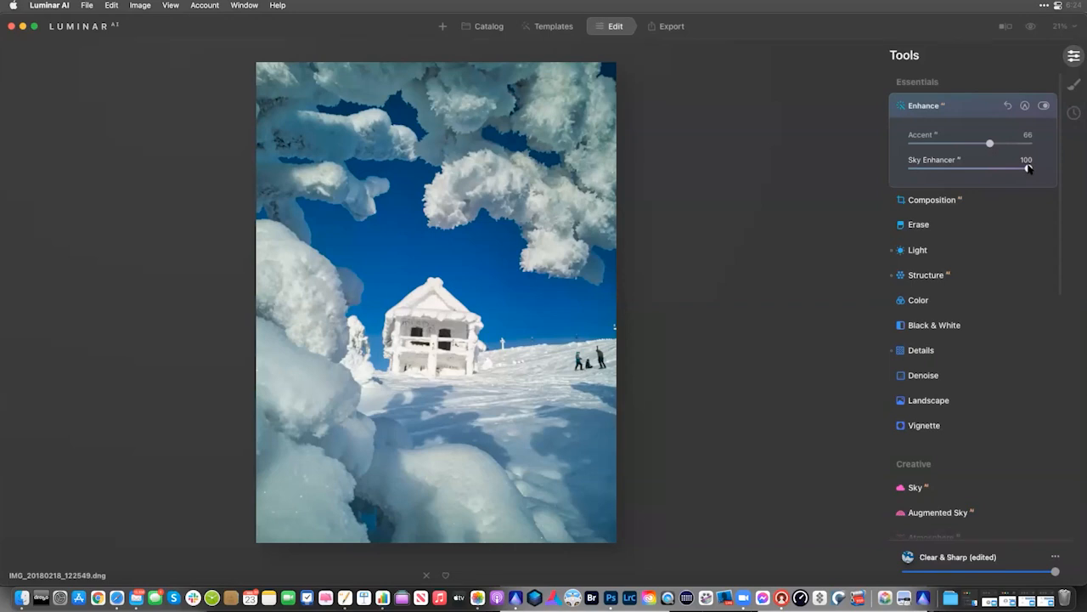
pyautogui.doubleClick(1028, 168)
# Try the Color tool's Vibrance at 100 and reset it
pyautogui.click(923, 301)
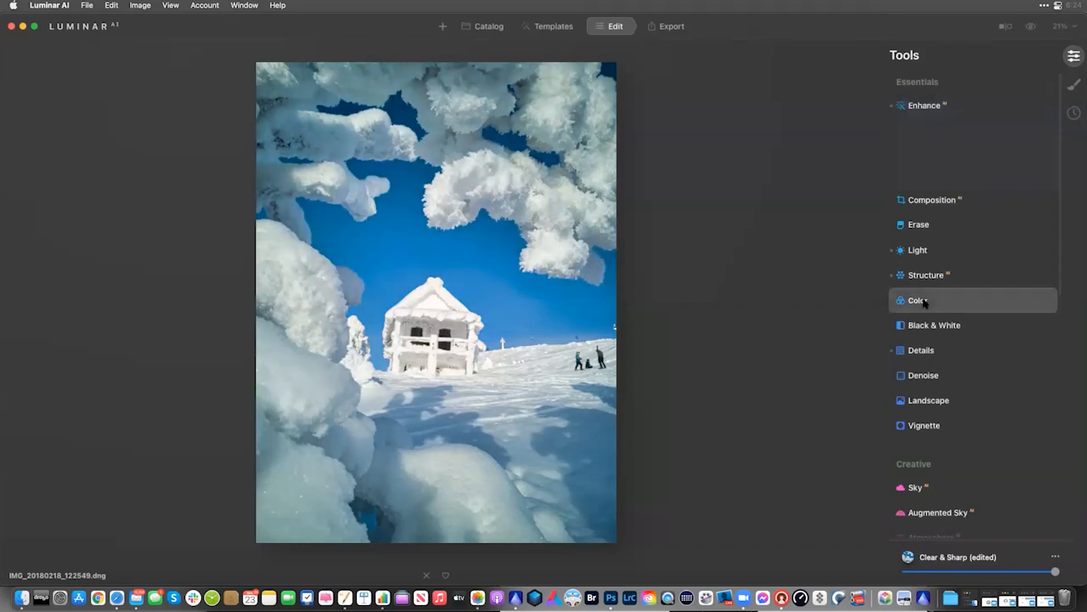
pyautogui.moveTo(971, 199); pyautogui.dragTo(1058, 198)
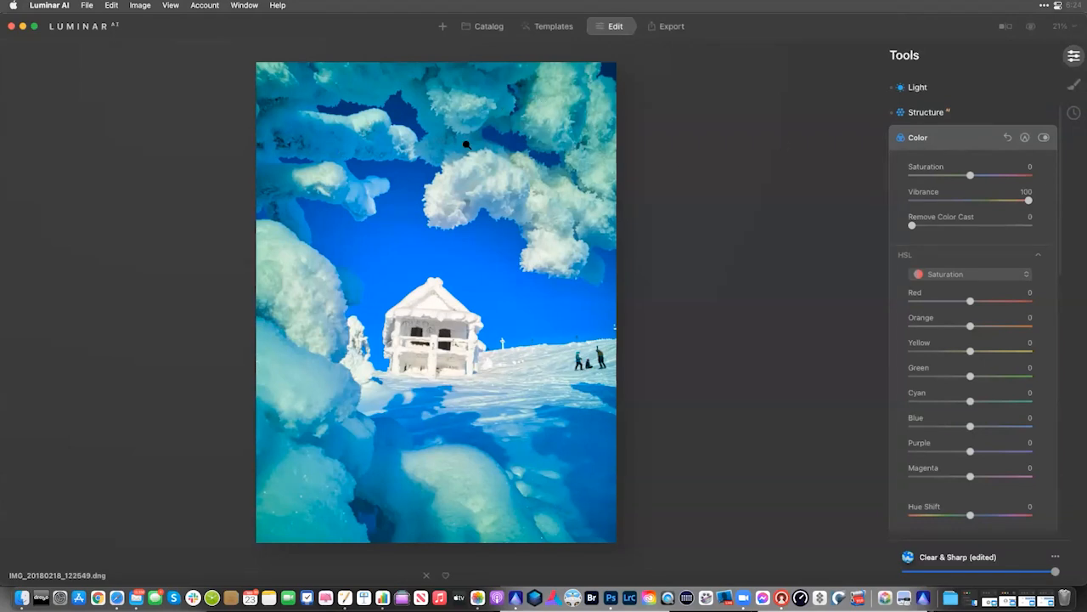
pyautogui.doubleClick(1028, 200)
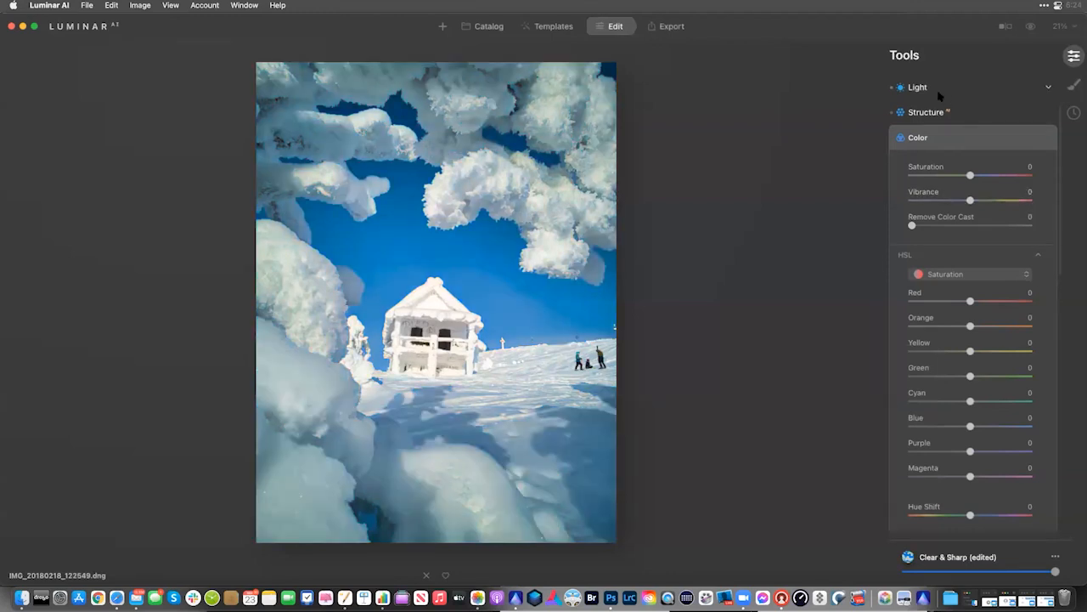
# Set the Enhance tool's Sky Enhancer to 73
pyautogui.scroll(3, 961, 123)
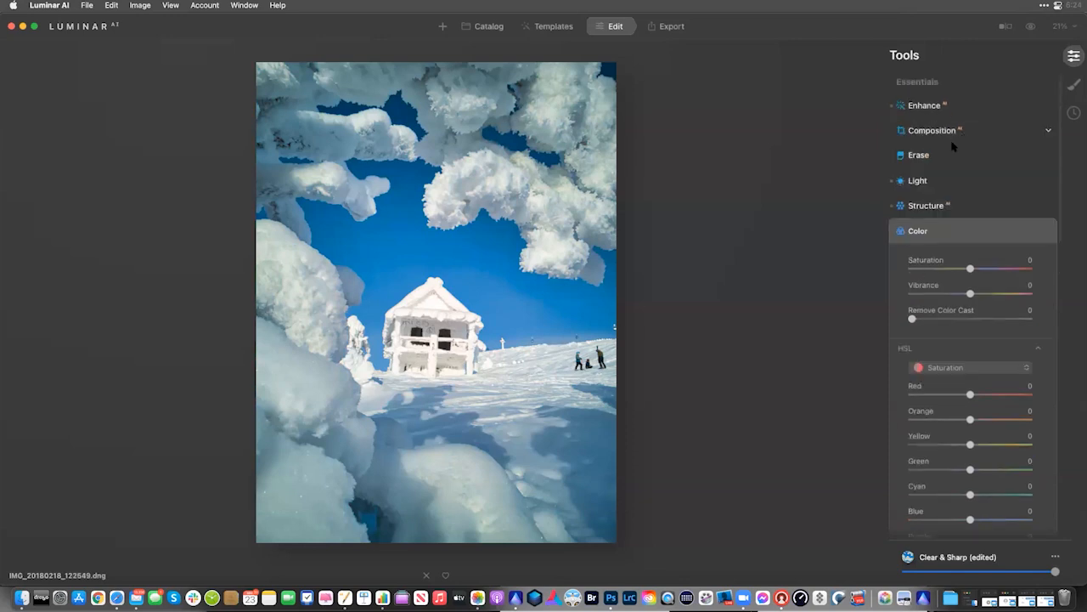
pyautogui.click(925, 108)
pyautogui.moveTo(974, 169); pyautogui.dragTo(1000, 168)
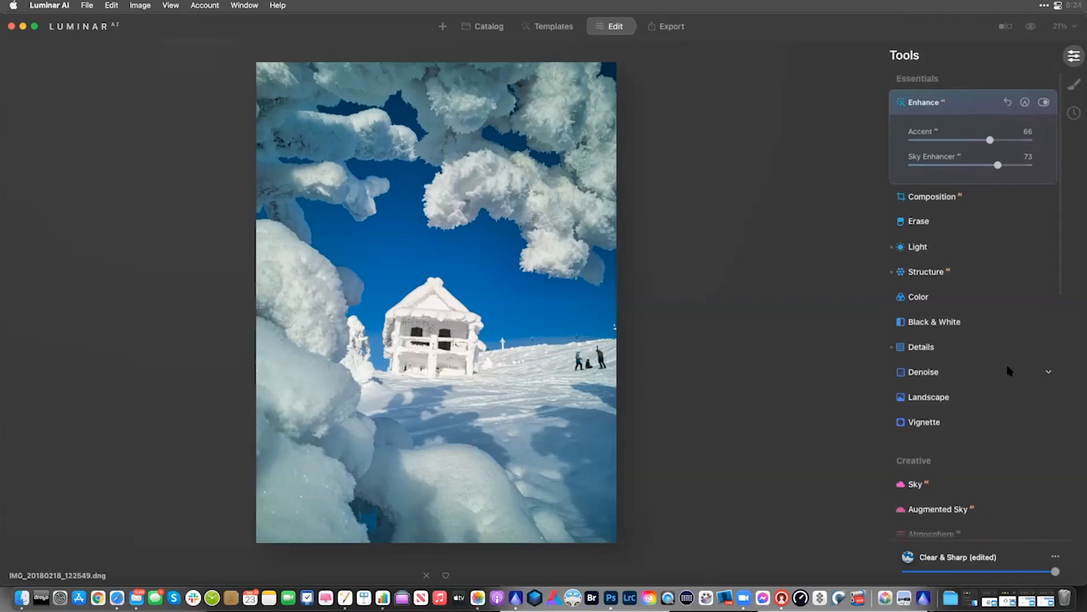
# Add the Clouds 2 object to the blue sky with Augmented Sky
pyautogui.scroll(-2, 1012, 371)
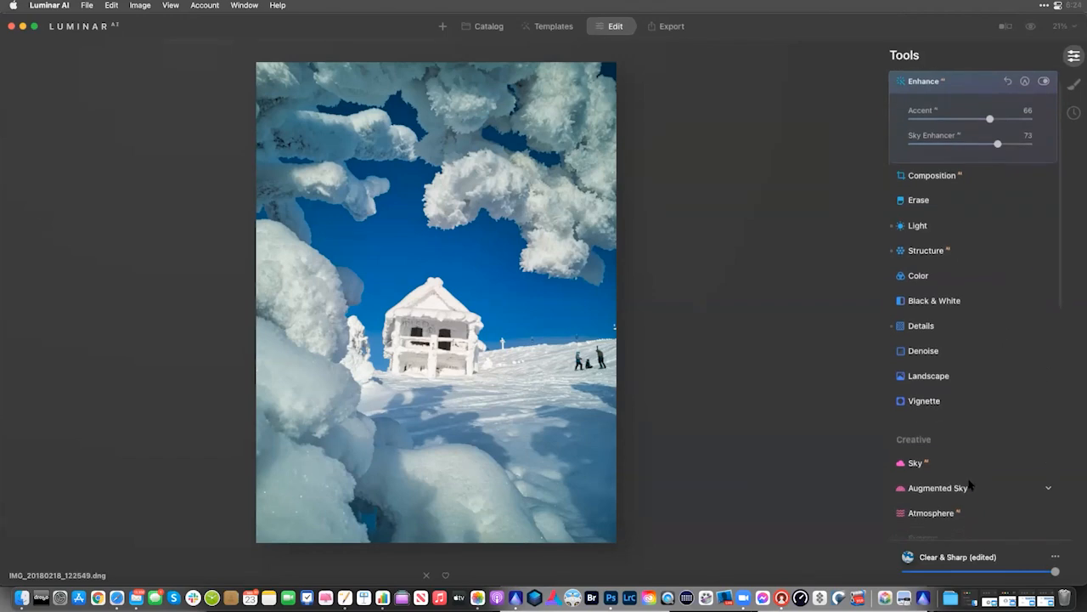
pyautogui.click(970, 488)
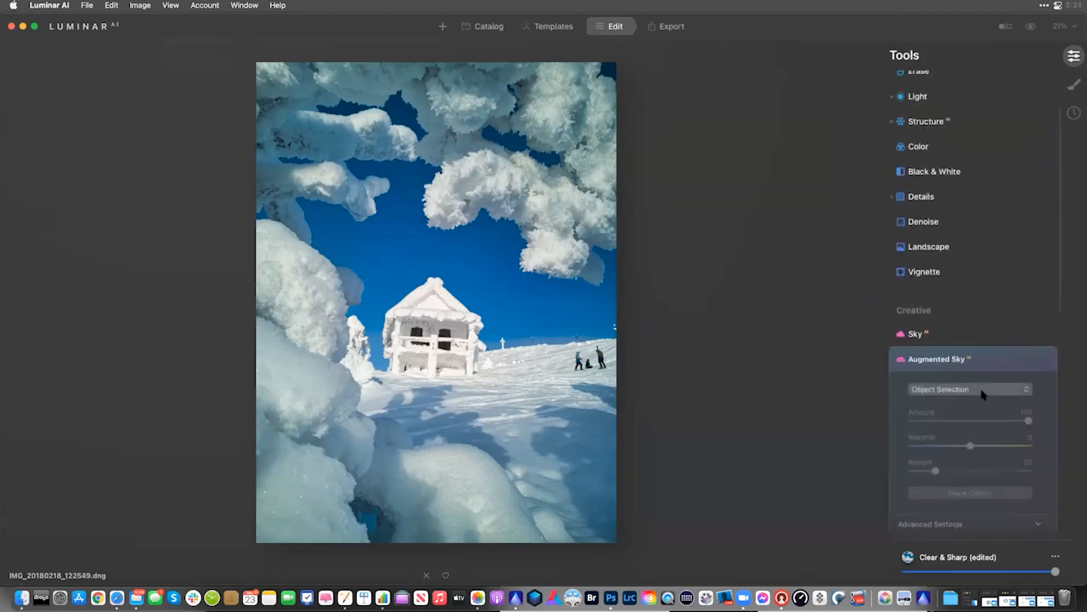
pyautogui.click(982, 391)
pyautogui.scroll(-3, 952, 509)
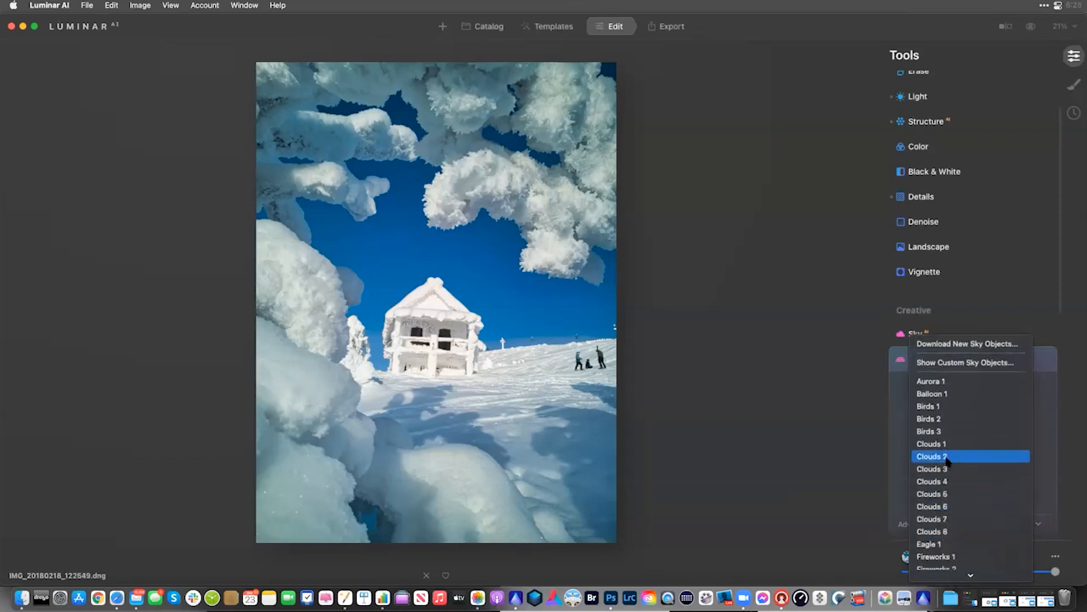
pyautogui.click(948, 457)
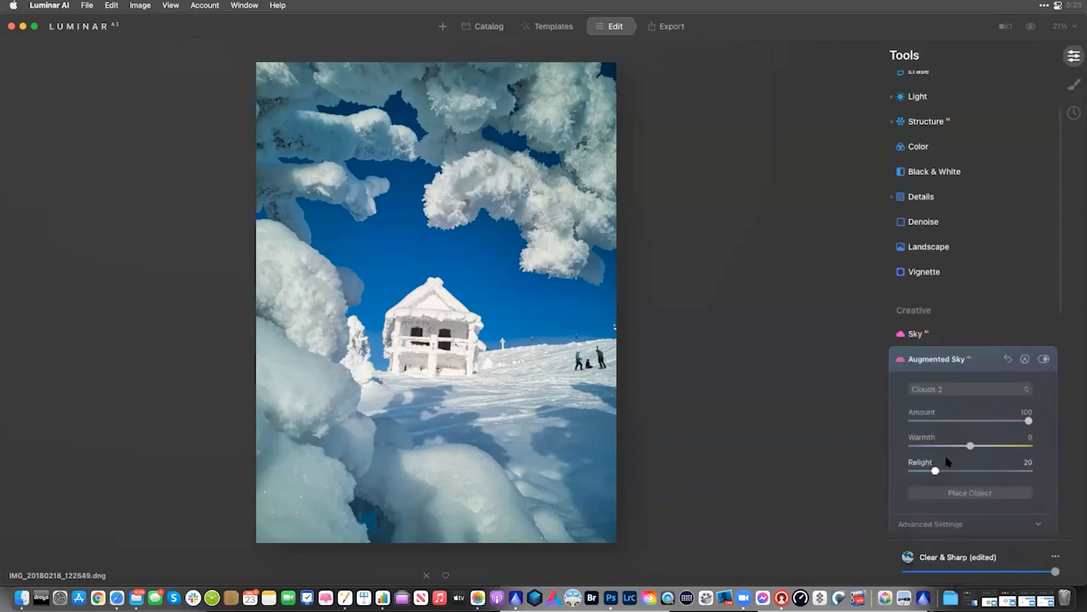
# Try Clouds 4 as the Augmented Sky object at an amount of 47, and switch the effect off
pyautogui.click(963, 396)
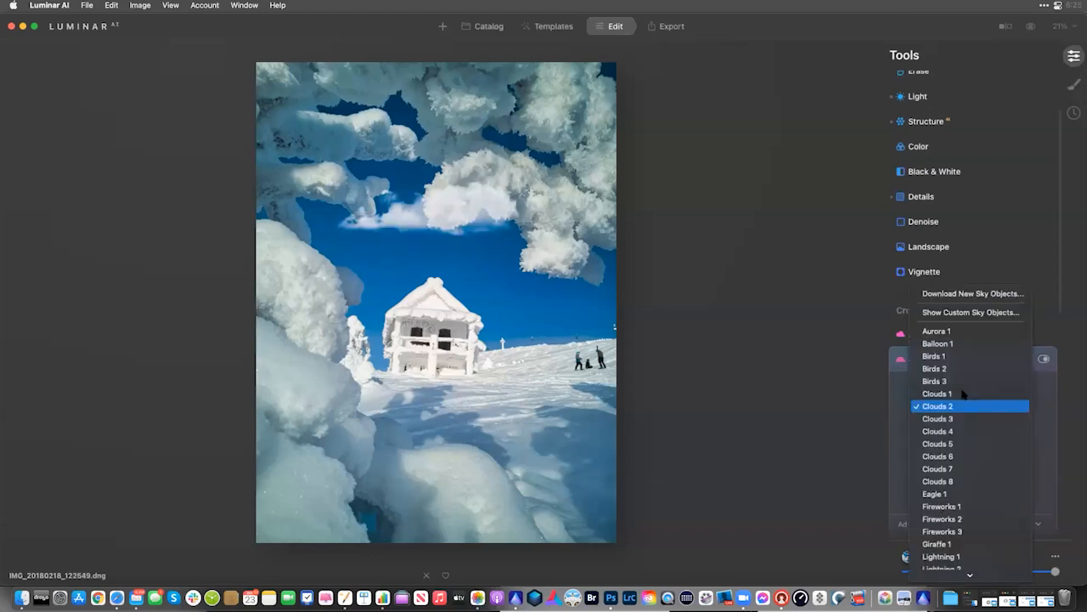
pyautogui.click(960, 432)
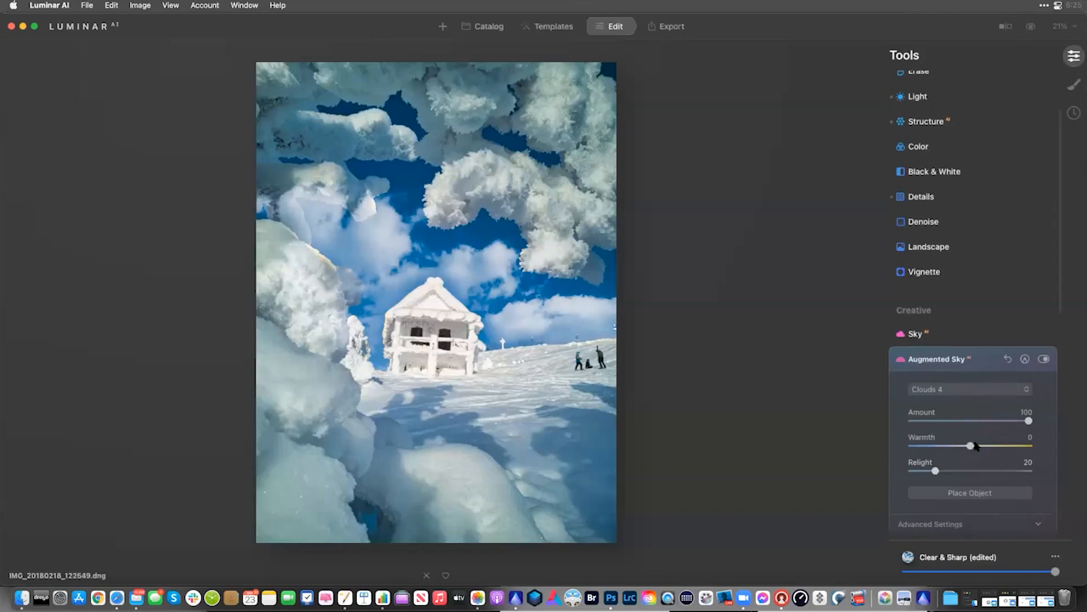
pyautogui.moveTo(1027, 421); pyautogui.dragTo(966, 422)
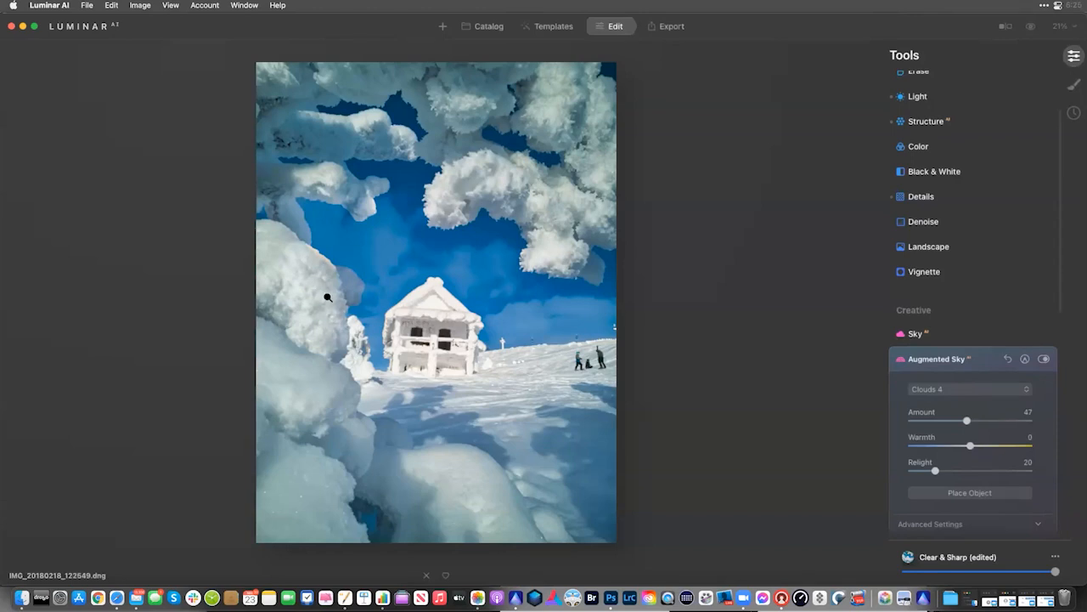
pyautogui.click(1045, 359)
pyautogui.click(935, 361)
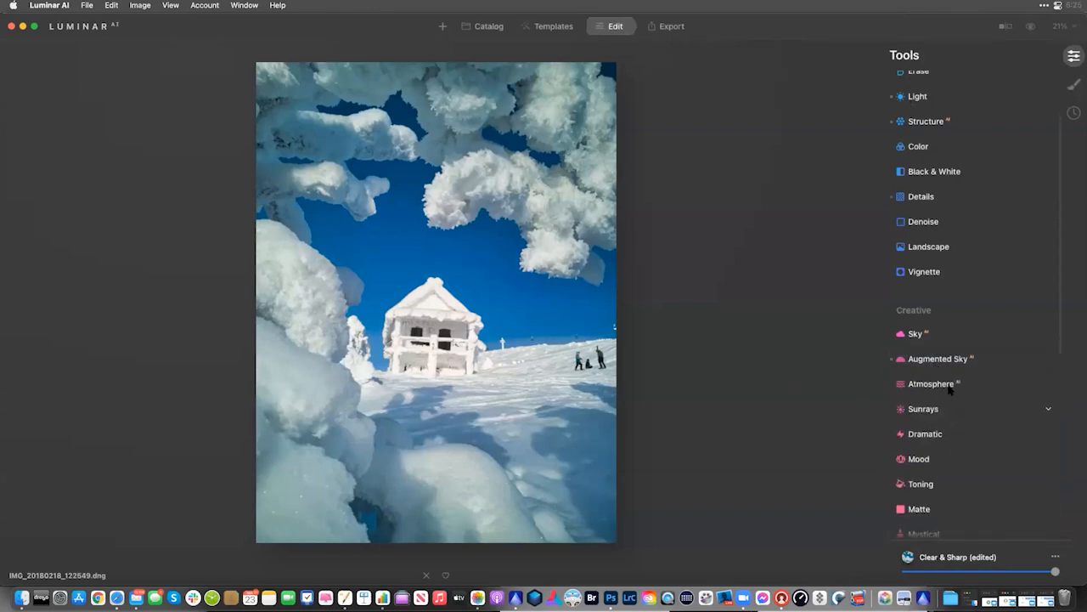
# Set Remove Color Cast to 63 in the Color tool
pyautogui.click(928, 146)
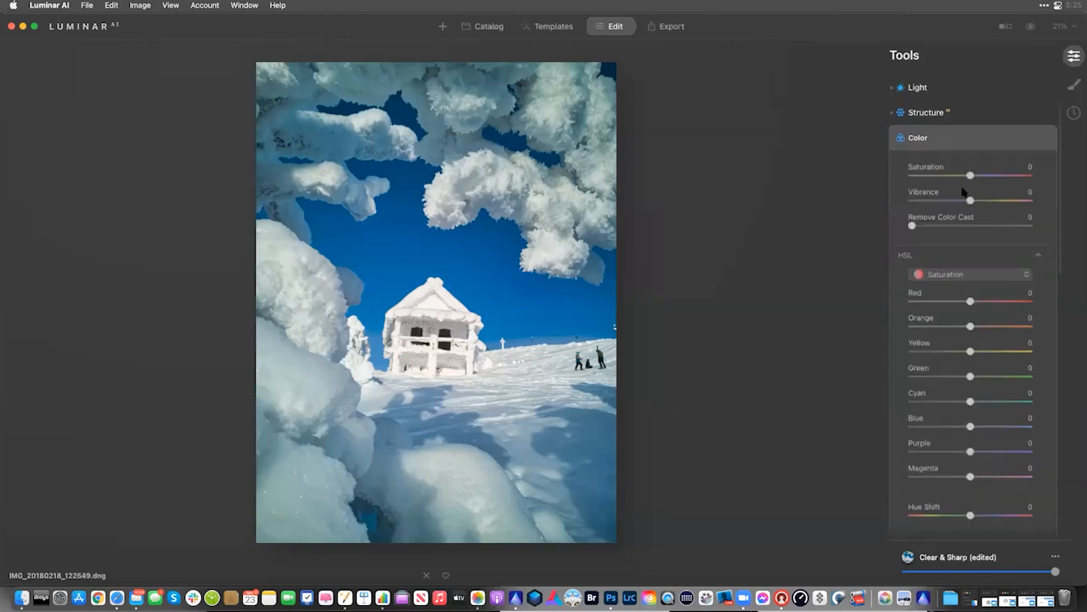
pyautogui.moveTo(983, 226); pyautogui.dragTo(894, 230)
pyautogui.moveTo(995, 234)
pyautogui.mouseDown()
pyautogui.moveTo(1028, 233)
pyautogui.moveTo(920, 232)
pyautogui.moveTo(997, 234)
pyautogui.moveTo(985, 232)
pyautogui.mouseUp()
# Straighten the photo with the Composition tool's automatic perspective alignments and crop it with the automatic composition suggestion
pyautogui.scroll(2, 969, 239)
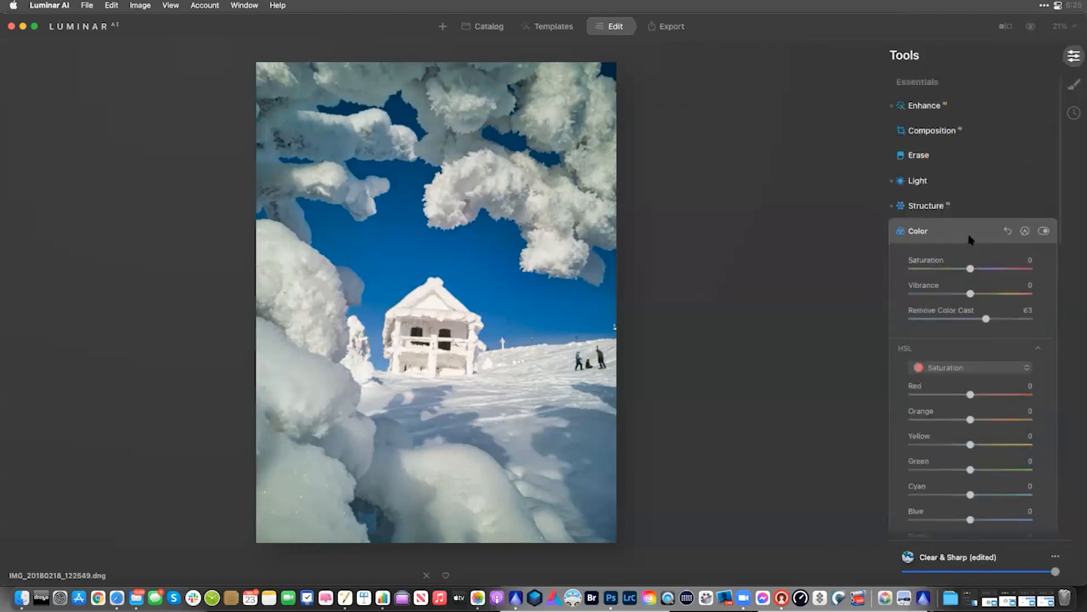
pyautogui.click(943, 134)
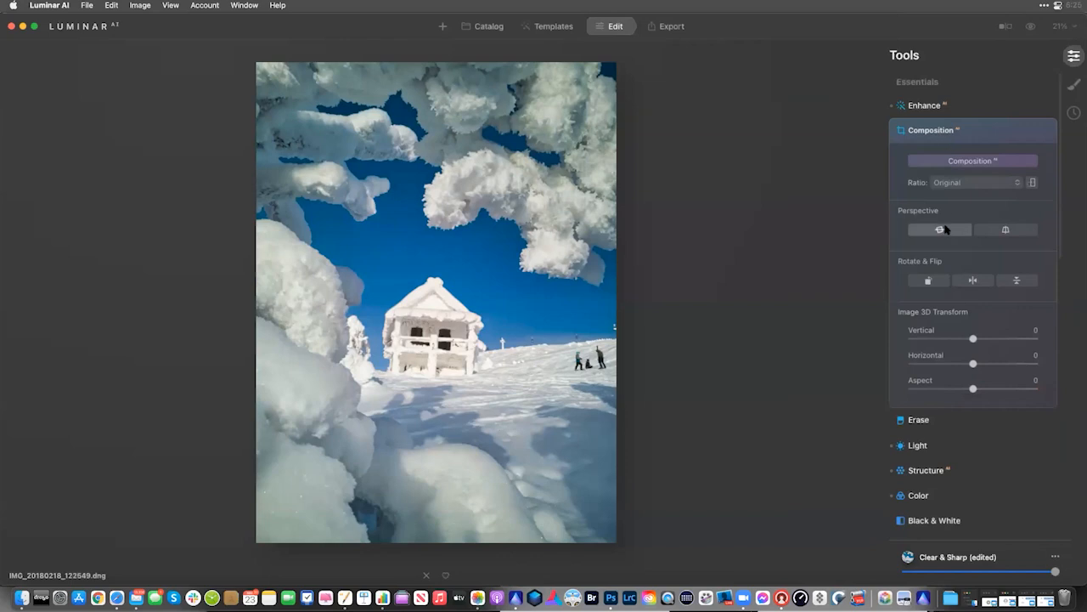
pyautogui.click(943, 229)
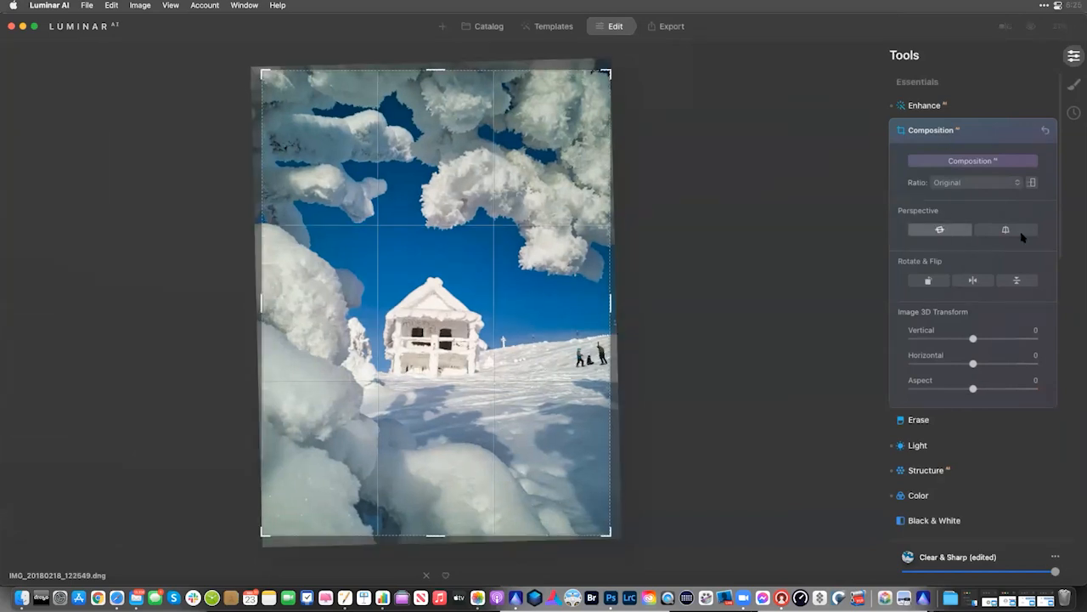
pyautogui.click(1011, 233)
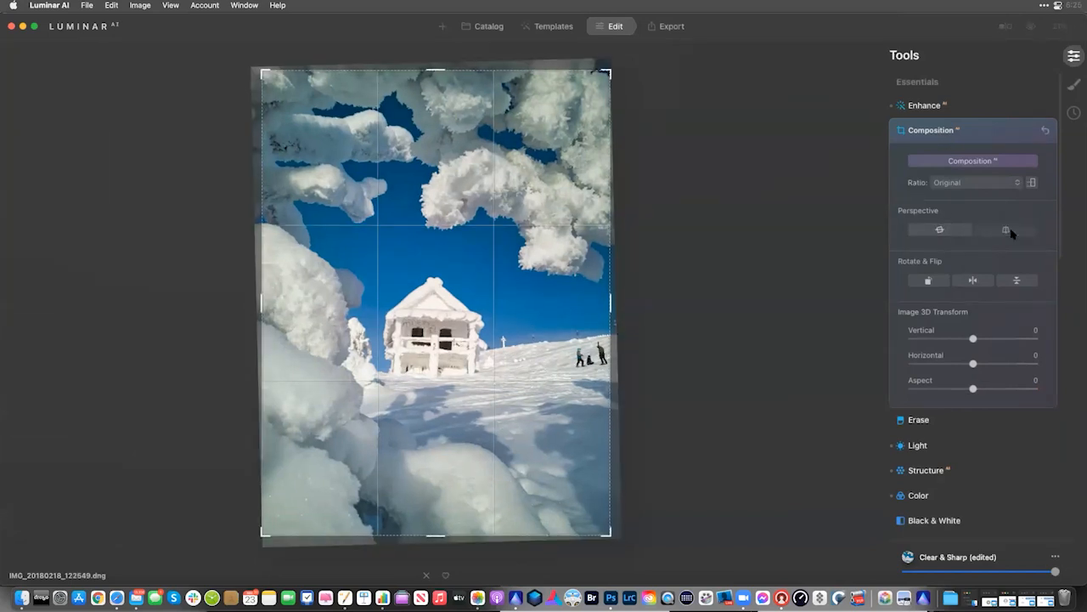
pyautogui.click(977, 162)
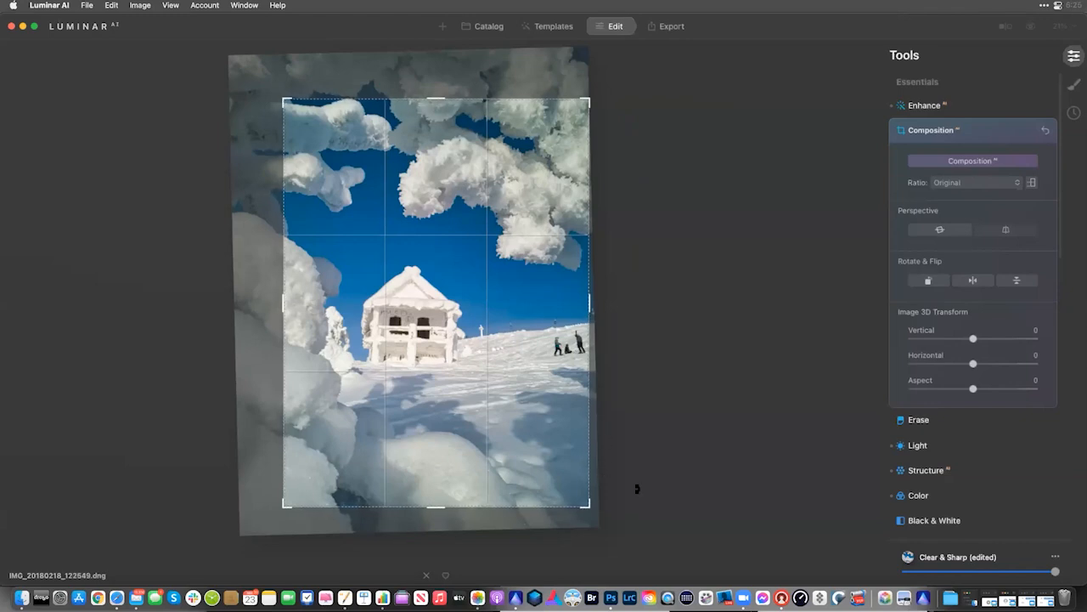
# Erase the small group of people on the snowy slope beside the cabin, using a brush radius of 20
pyautogui.click(920, 419)
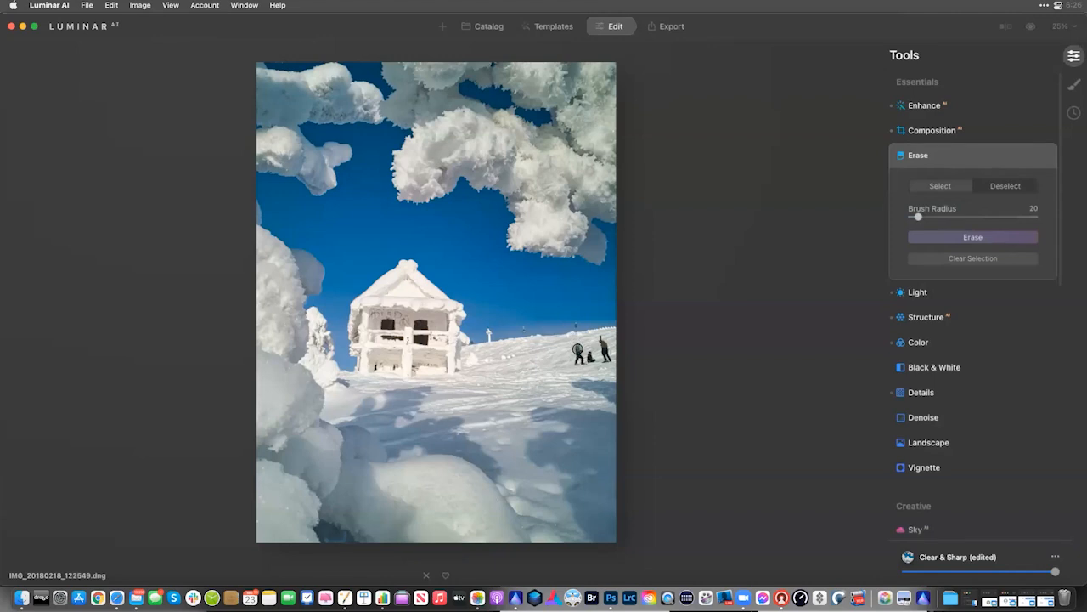
pyautogui.moveTo(578, 348)
pyautogui.mouseDown()
pyautogui.moveTo(580, 361)
pyautogui.moveTo(608, 360)
pyautogui.moveTo(602, 338)
pyautogui.moveTo(598, 357)
pyautogui.moveTo(584, 345)
pyautogui.moveTo(578, 357)
pyautogui.moveTo(599, 357)
pyautogui.mouseUp()
pyautogui.click(971, 241)
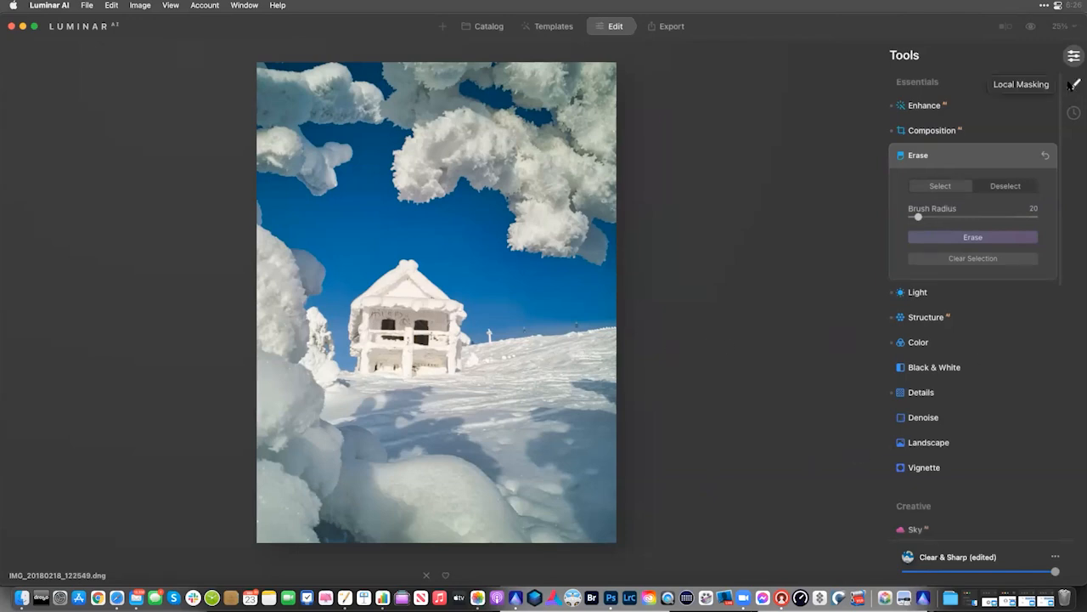
# Set the Structure AI amount to 44 for the snowy cabin photo
pyautogui.click(954, 319)
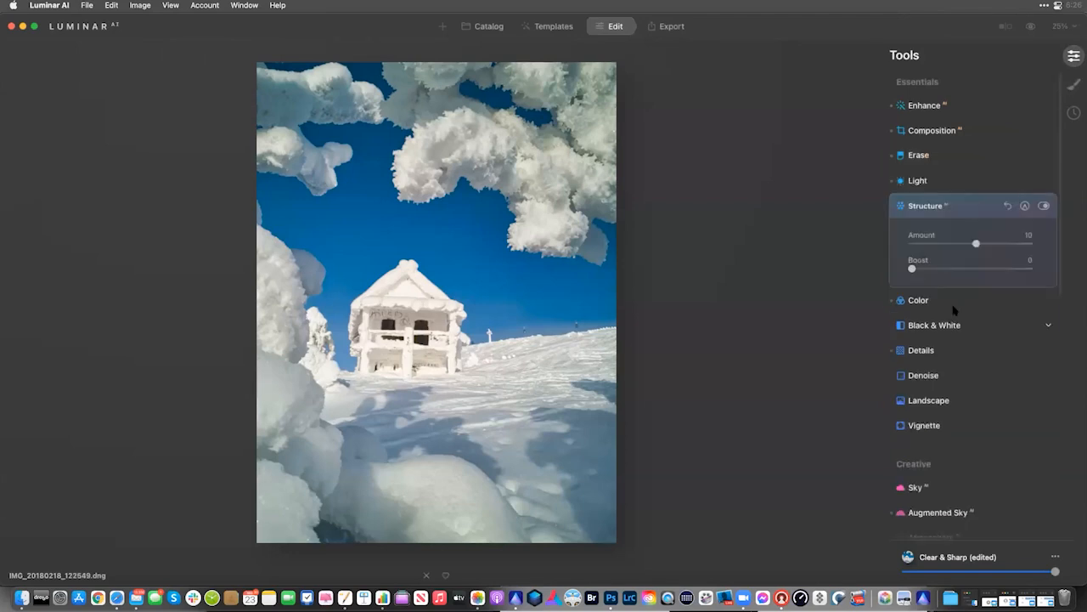
pyautogui.click(996, 245)
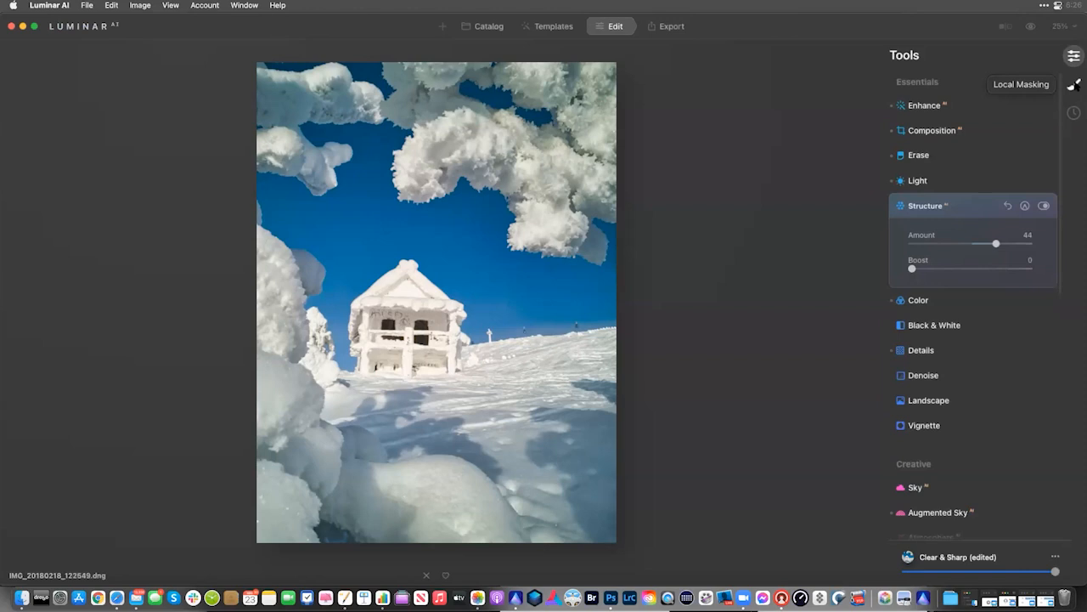
# Add a Basic local masking adjustment with a paint mask and show its mask overlay
pyautogui.click(1072, 84)
pyautogui.click(1038, 55)
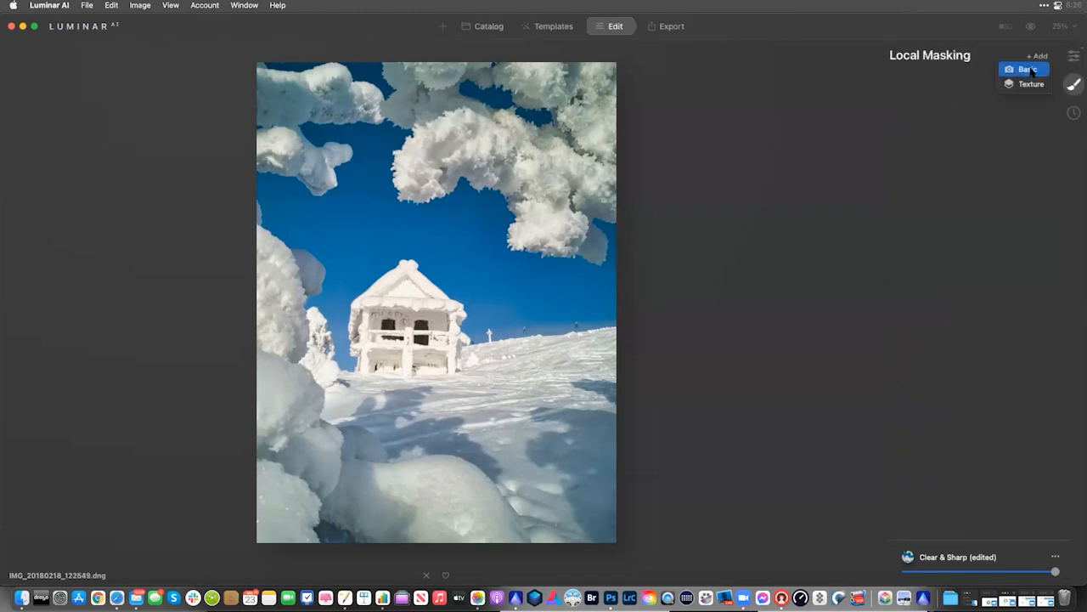
pyautogui.click(1028, 70)
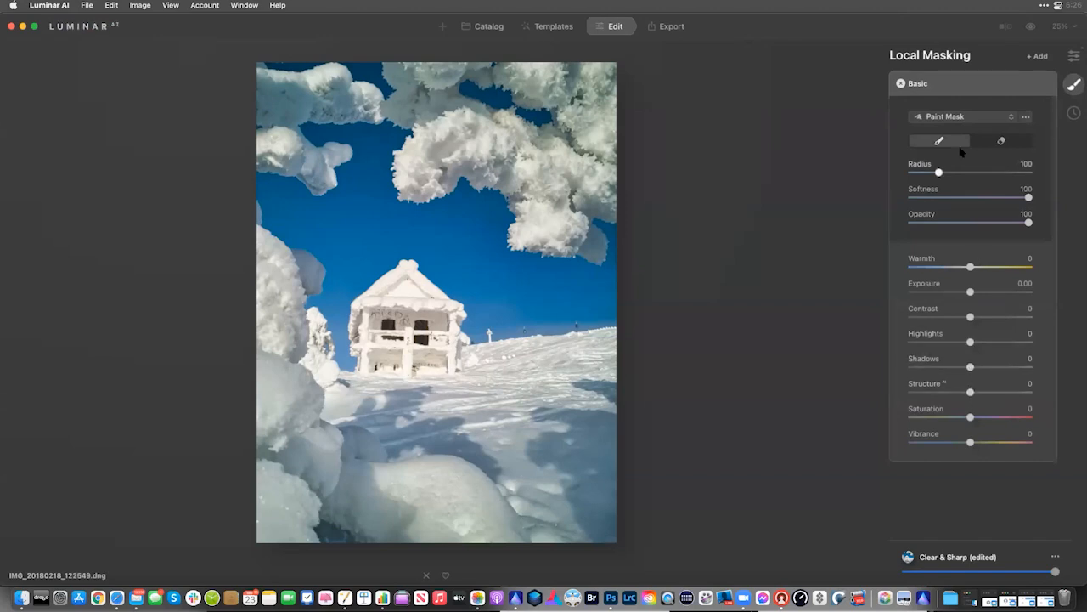
pyautogui.click(1026, 118)
pyautogui.click(1013, 212)
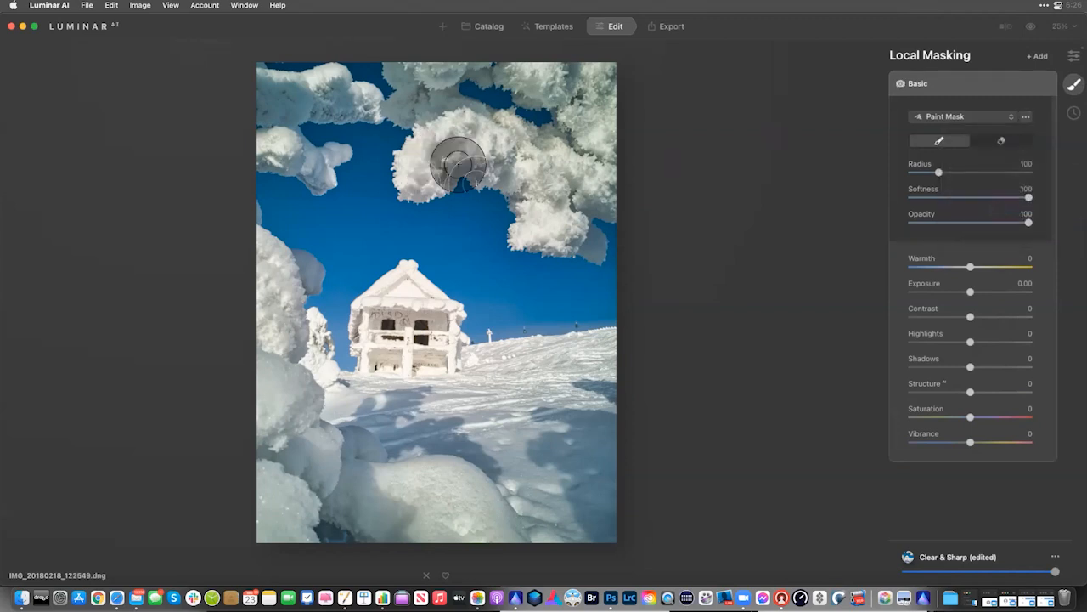
# Paint the mask over the snow-laden branches above the cabin and the snowy trees and mounds in the foreground
pyautogui.moveTo(420, 175)
pyautogui.mouseDown()
pyautogui.moveTo(438, 119)
pyautogui.moveTo(424, 167)
pyautogui.moveTo(426, 75)
pyautogui.moveTo(567, 70)
pyautogui.moveTo(619, 100)
pyautogui.moveTo(588, 111)
pyautogui.moveTo(578, 167)
pyautogui.moveTo(505, 141)
pyautogui.moveTo(529, 193)
pyautogui.moveTo(508, 171)
pyautogui.moveTo(552, 234)
pyautogui.moveTo(593, 194)
pyautogui.moveTo(556, 93)
pyautogui.mouseUp()
pyautogui.moveTo(318, 102)
pyautogui.mouseDown()
pyautogui.moveTo(264, 112)
pyautogui.moveTo(311, 90)
pyautogui.moveTo(360, 100)
pyautogui.moveTo(288, 95)
pyautogui.moveTo(286, 156)
pyautogui.moveTo(323, 159)
pyautogui.mouseUp()
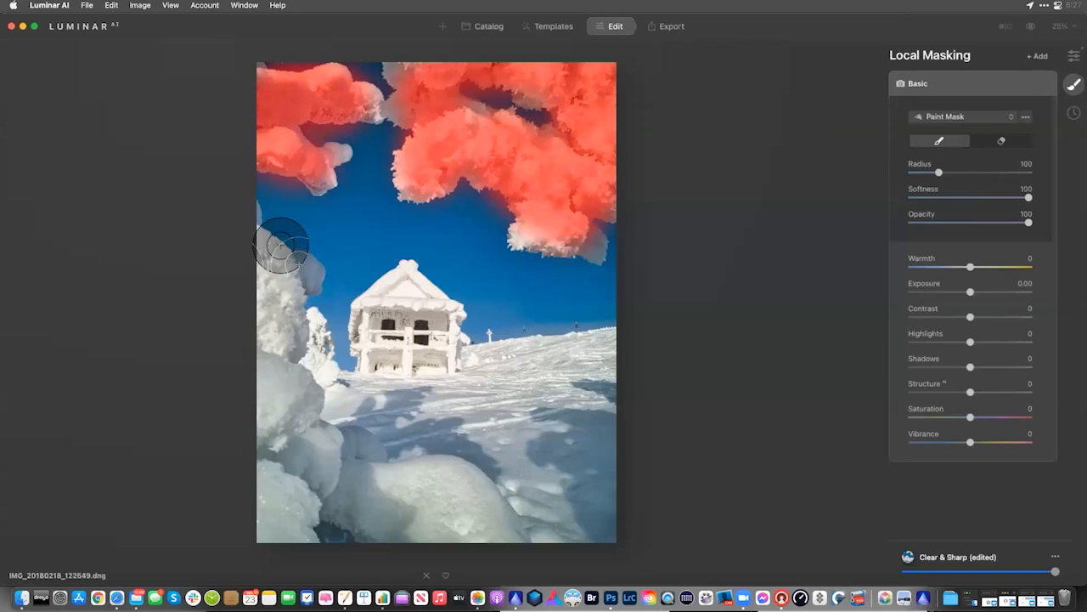
pyautogui.moveTo(264, 347)
pyautogui.mouseDown()
pyautogui.moveTo(268, 318)
pyautogui.moveTo(276, 426)
pyautogui.moveTo(307, 515)
pyautogui.moveTo(272, 416)
pyautogui.moveTo(279, 529)
pyautogui.moveTo(277, 409)
pyautogui.moveTo(289, 394)
pyautogui.moveTo(289, 435)
pyautogui.moveTo(370, 525)
pyautogui.moveTo(384, 511)
pyautogui.moveTo(331, 492)
pyautogui.moveTo(479, 535)
pyautogui.moveTo(438, 498)
pyautogui.moveTo(404, 500)
pyautogui.moveTo(436, 496)
pyautogui.moveTo(466, 512)
pyautogui.mouseUp()
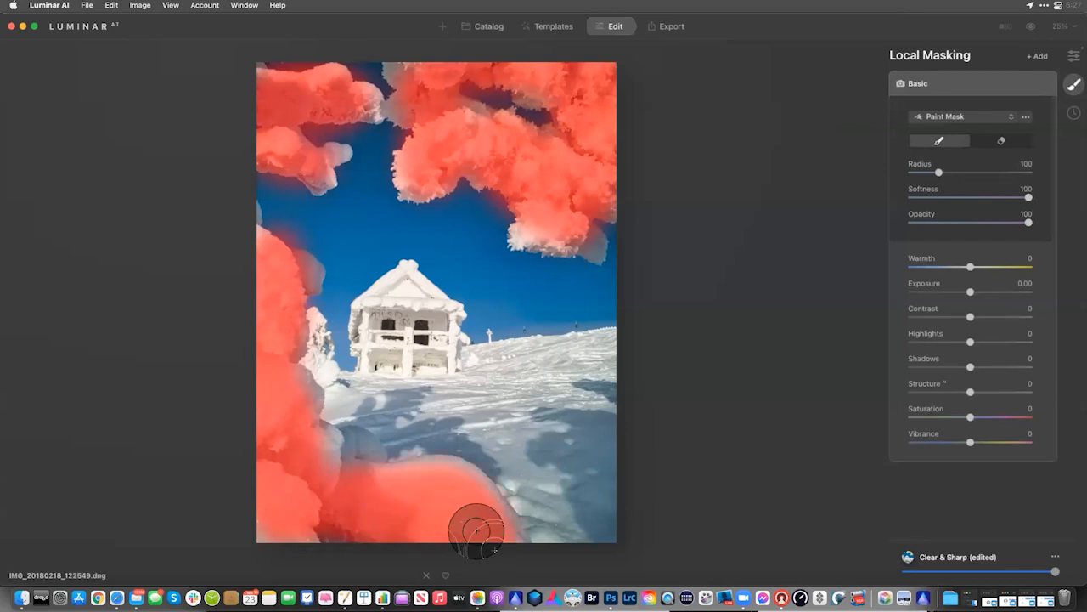
# Hide the mask overlay and set the masked area's Structure AI to 46, Vibrance to -50 and Warmth to -22
pyautogui.click(1015, 142)
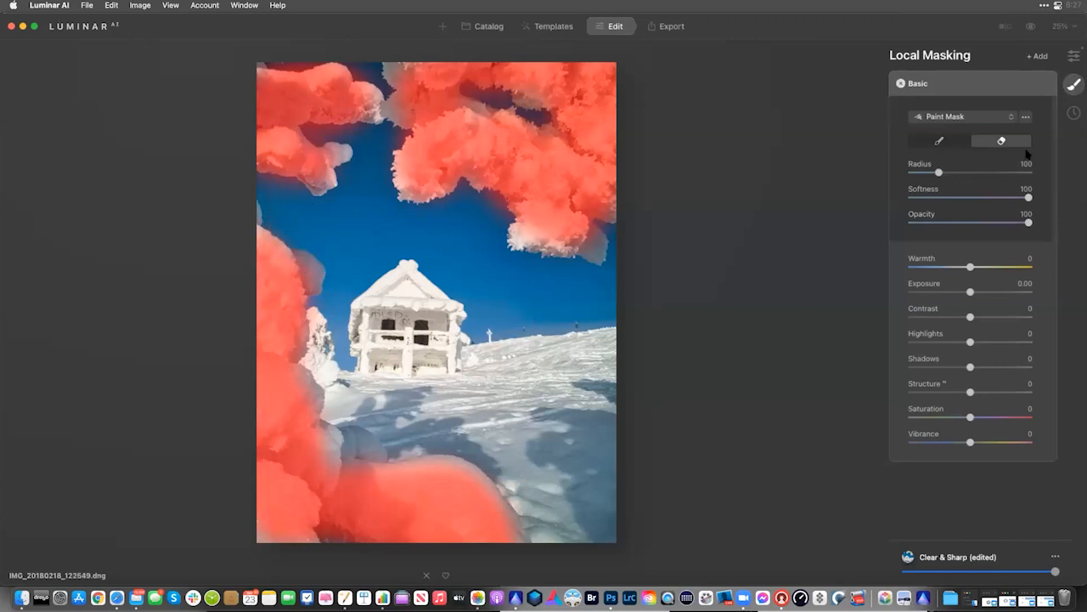
pyautogui.click(1026, 117)
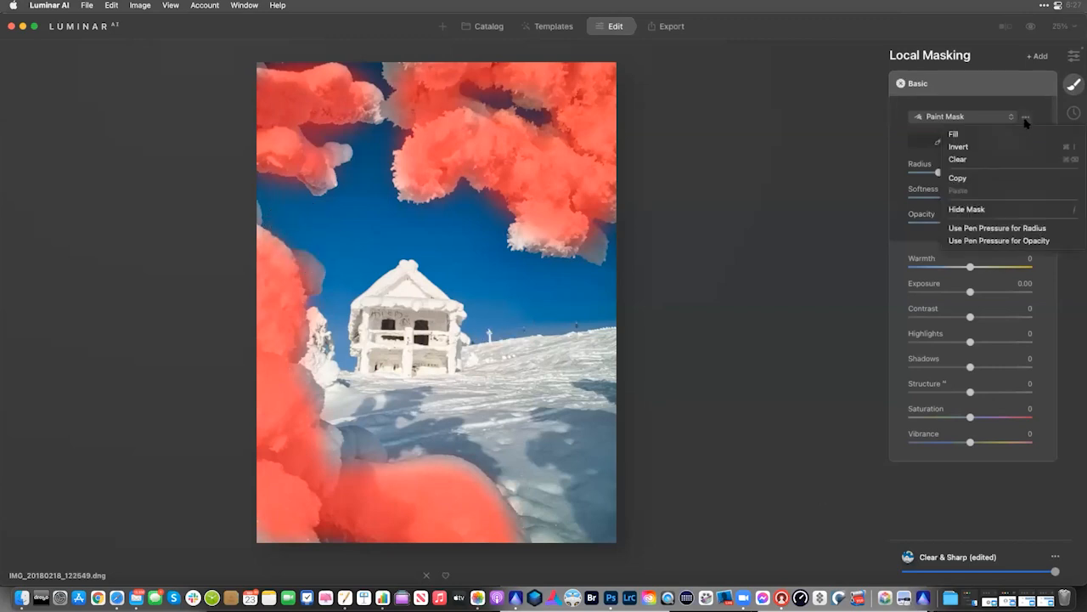
pyautogui.click(1017, 209)
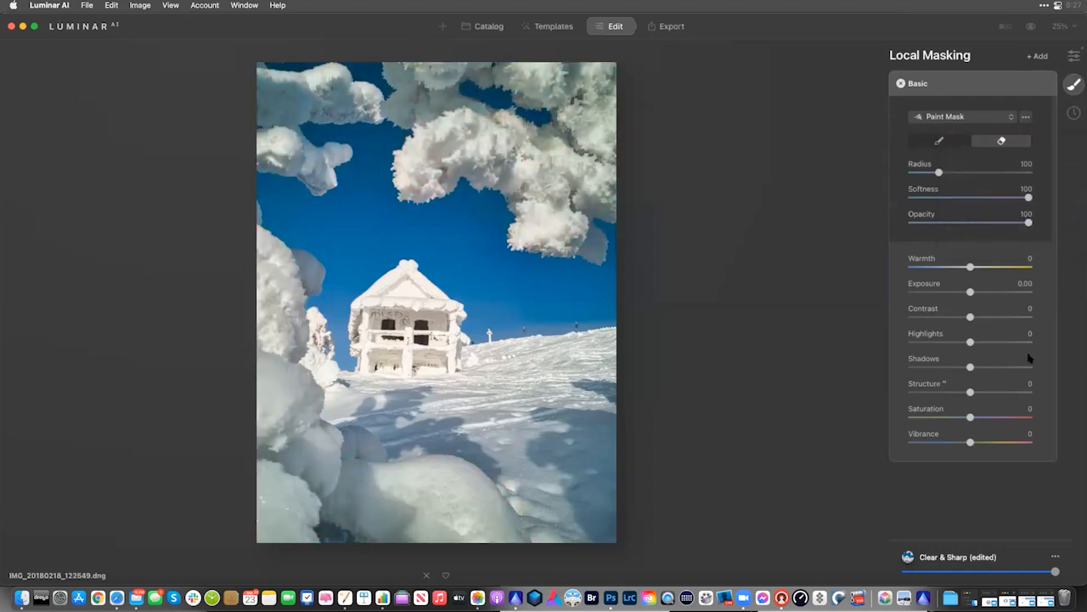
pyautogui.moveTo(972, 393); pyautogui.dragTo(1000, 394)
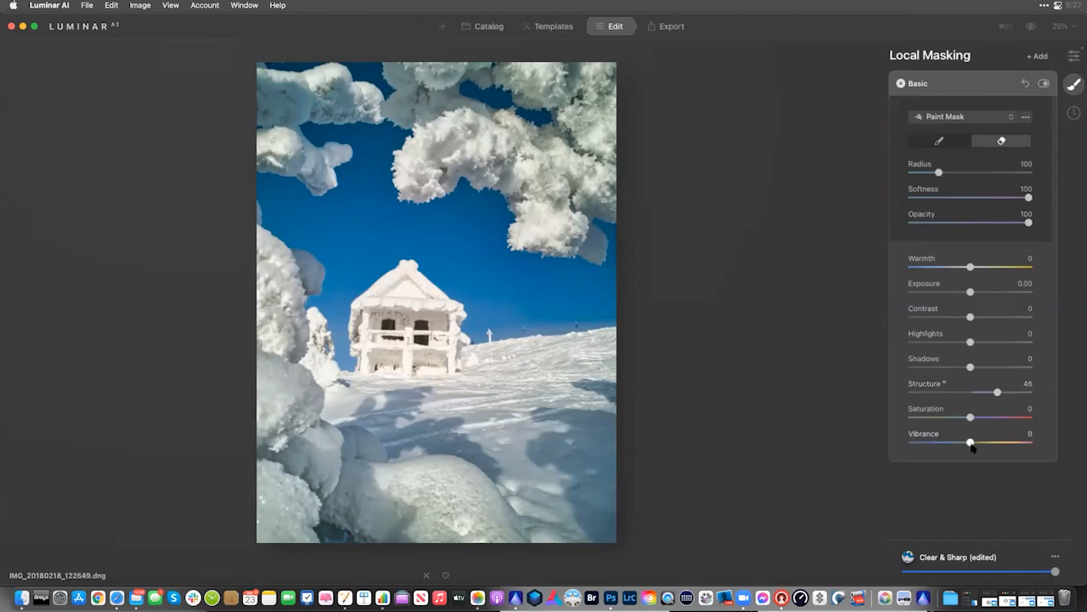
pyautogui.moveTo(969, 443); pyautogui.dragTo(941, 443)
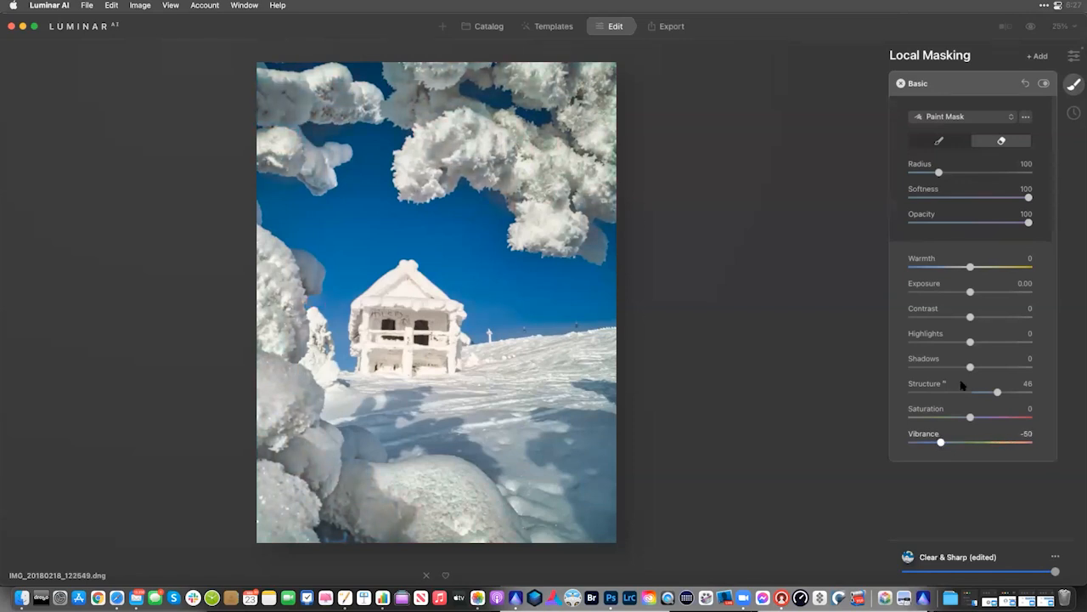
pyautogui.moveTo(970, 267); pyautogui.dragTo(951, 270)
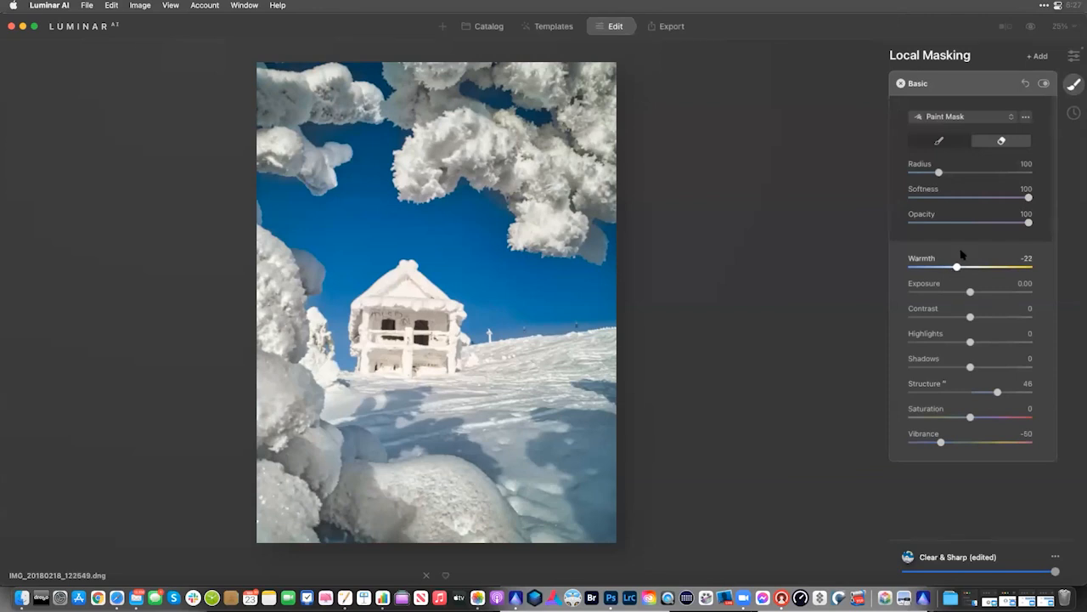
# Compare the photo with and without the Basic local adjustment and collapse its settings
pyautogui.click(1044, 83)
pyautogui.click(1026, 117)
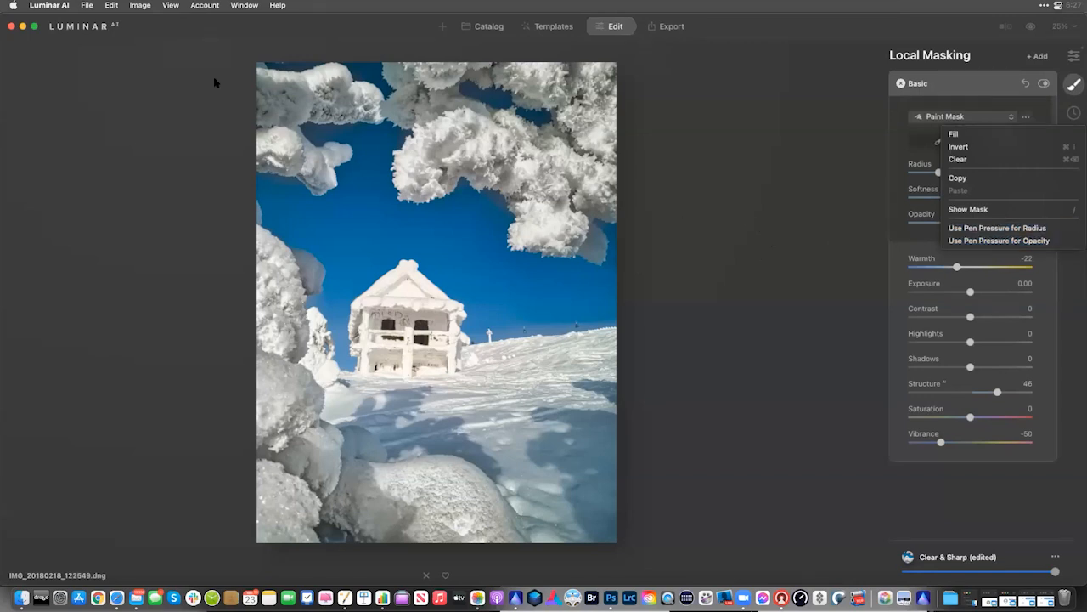
pyautogui.click(195, 53)
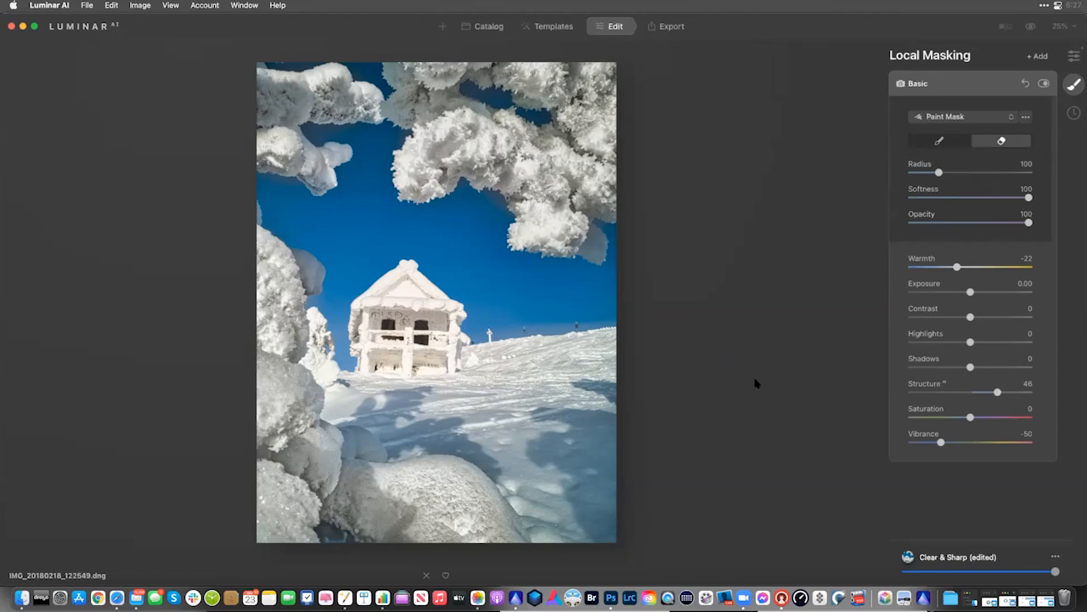
pyautogui.click(966, 88)
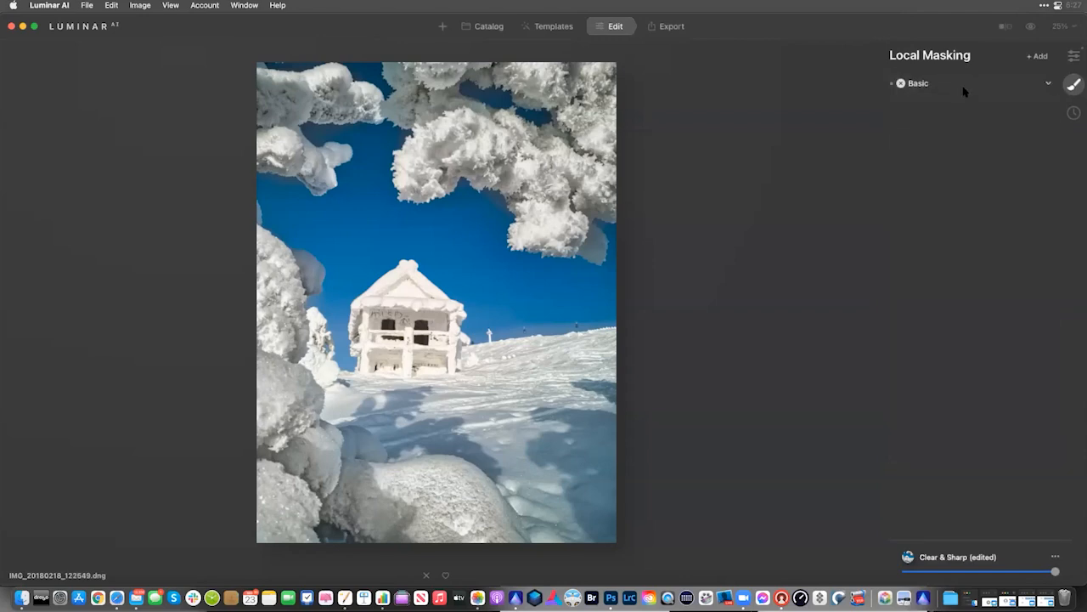
# Open the lavender field photo A7S00193.ARW from the Luminar_Live_Photos folder of the catalog
pyautogui.click(485, 26)
pyautogui.scroll(-5, 633, 324)
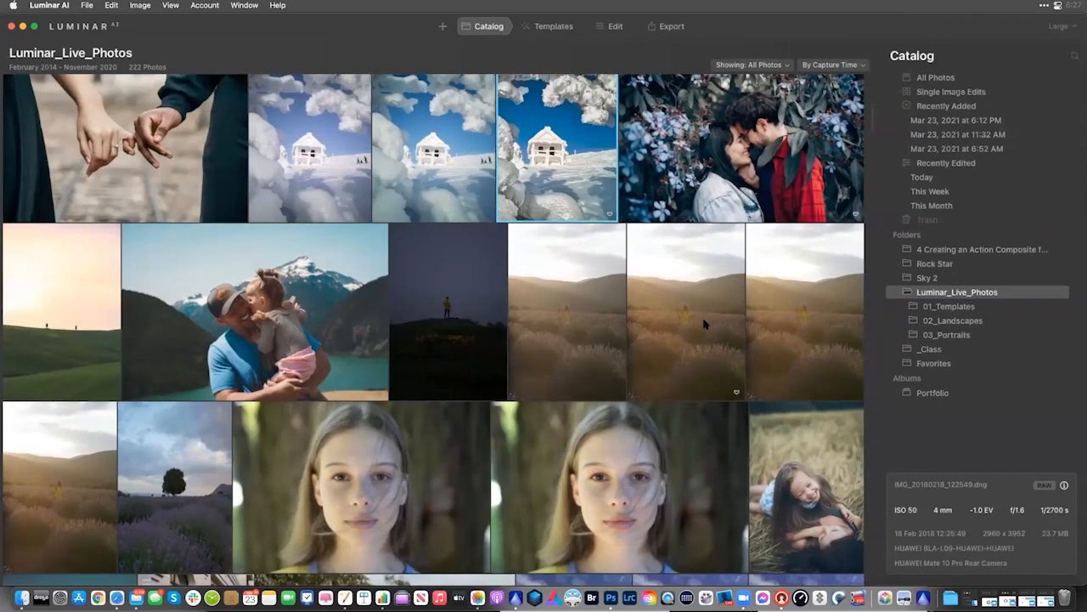
pyautogui.scroll(-3, 704, 323)
pyautogui.click(54, 420)
pyautogui.doubleClick(54, 420)
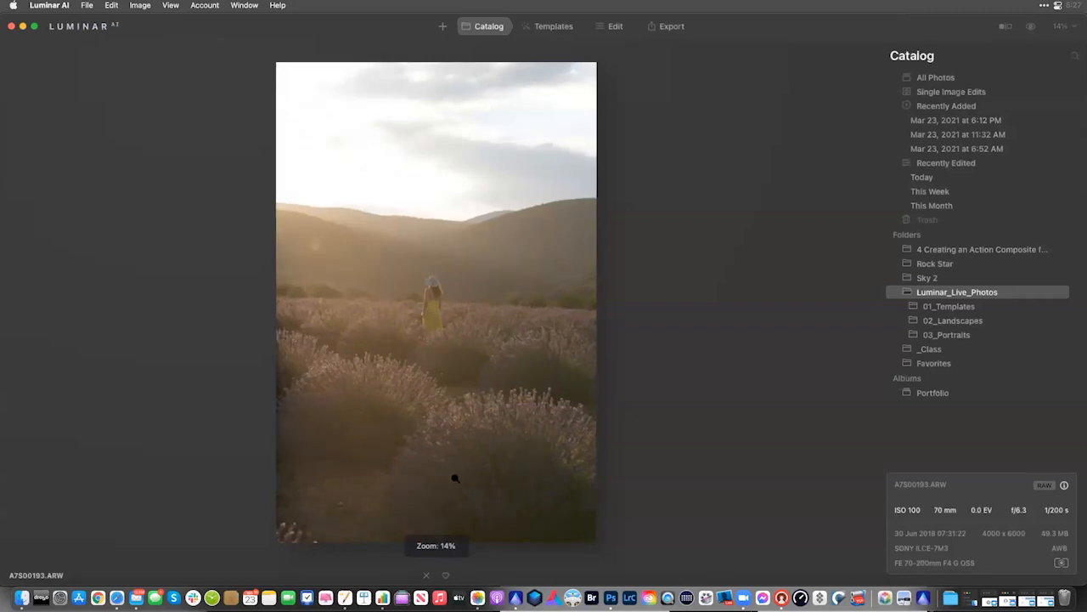
# Try the Sunset template from the Easy Landscapes collection and apply Clean Light in its place
pyautogui.click(554, 27)
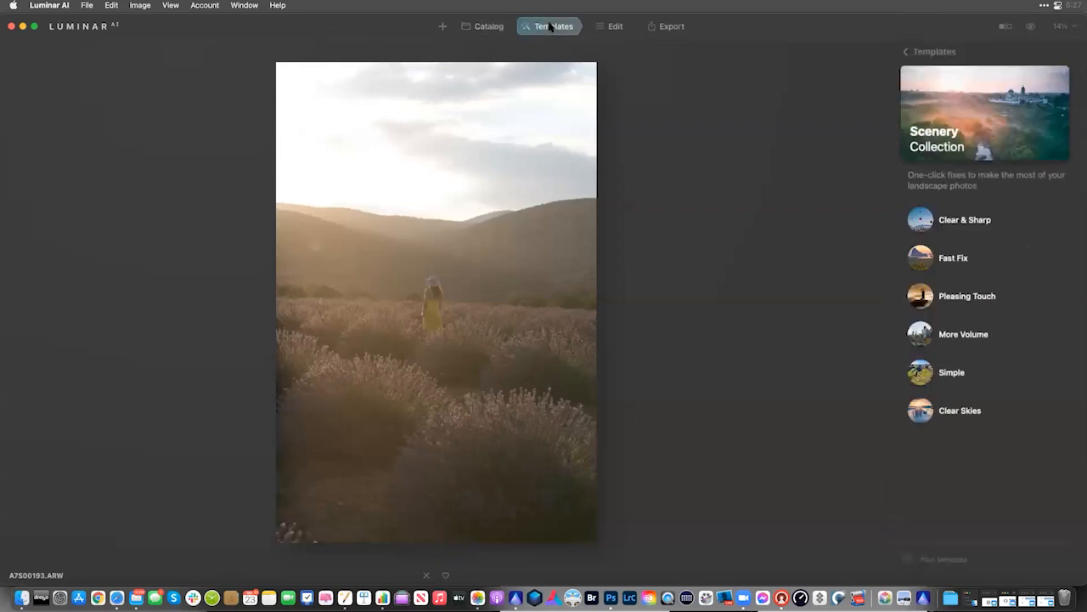
pyautogui.click(919, 52)
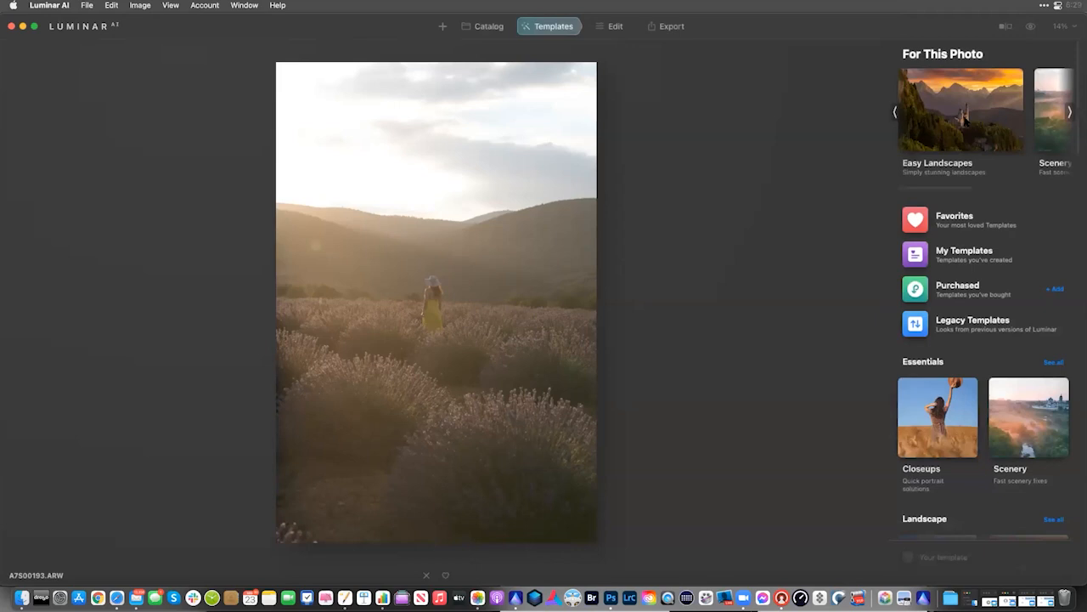
pyautogui.press('g')
pyautogui.press('t')
pyautogui.click(952, 112)
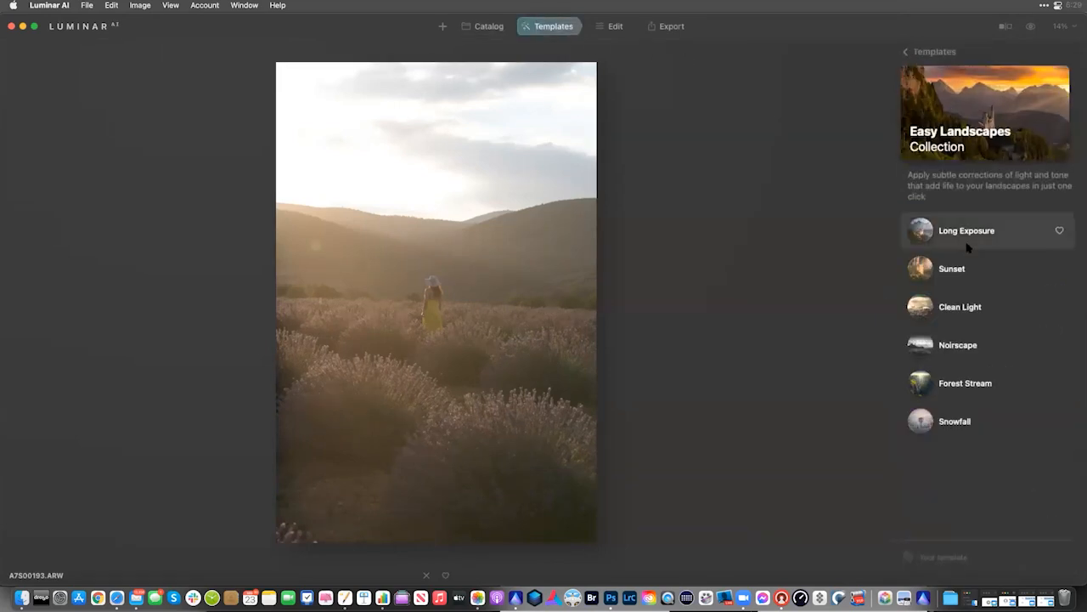
pyautogui.click(938, 270)
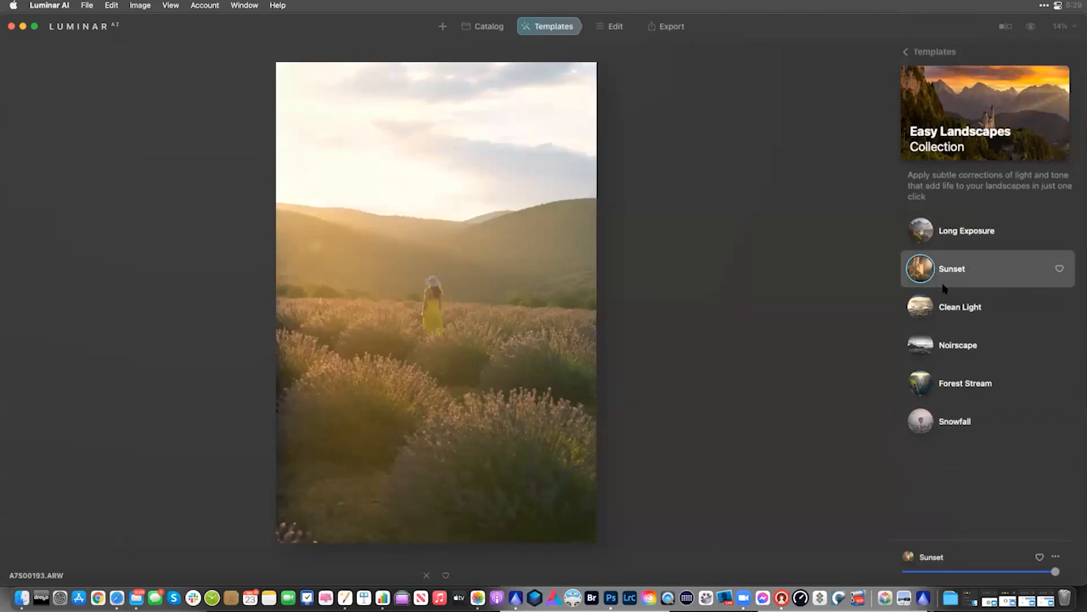
pyautogui.click(950, 308)
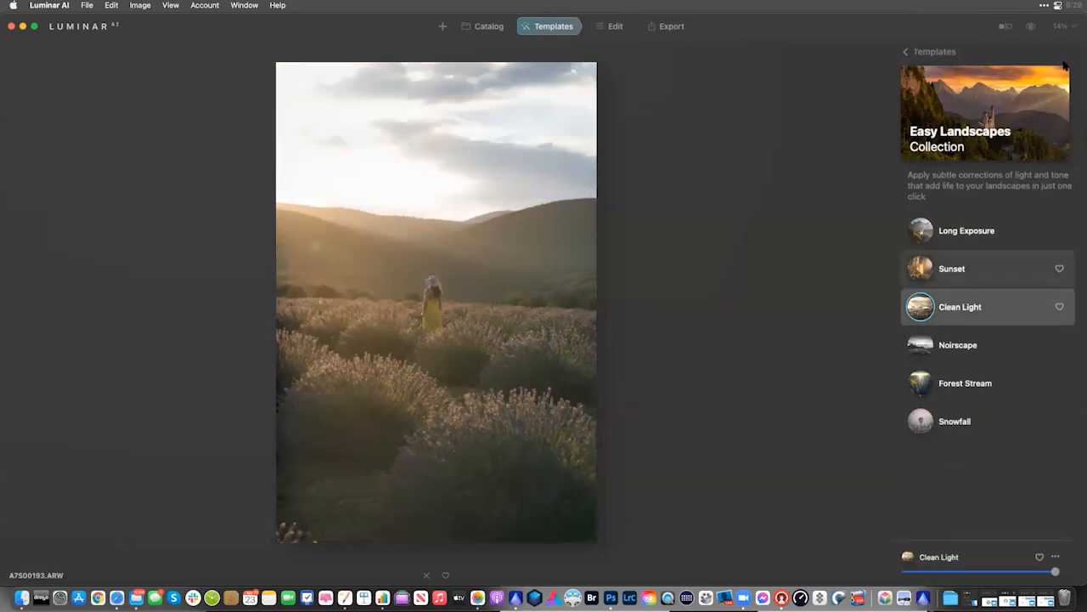
# Compare the lavender field photo before and after the Clean Light template
pyautogui.click(1031, 27)
pyautogui.click(1031, 26)
pyautogui.click(1031, 27)
pyautogui.click(1032, 27)
pyautogui.click(1031, 27)
pyautogui.click(1032, 27)
pyautogui.click(1032, 26)
pyautogui.click(1031, 26)
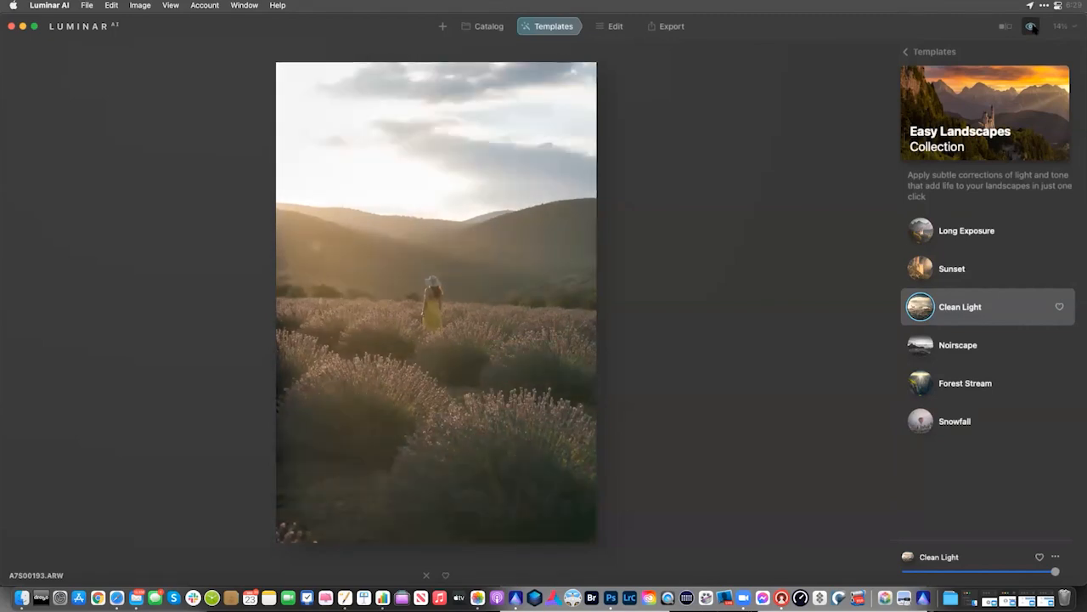
# Raise the Enhance AI Accent of the lavender field photo to 69 in the editing tools
pyautogui.click(612, 28)
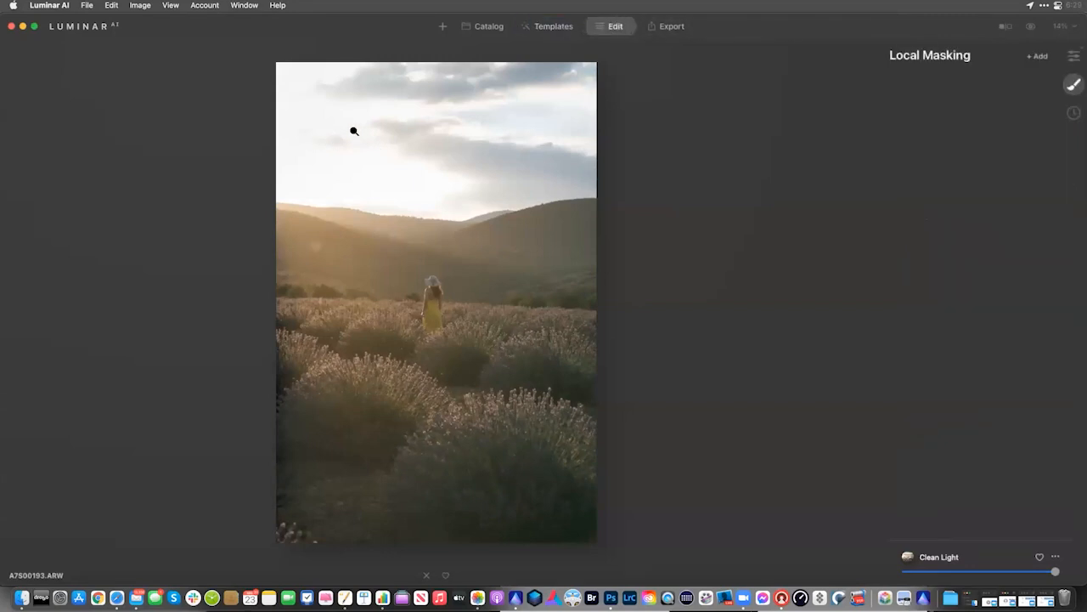
pyautogui.click(1074, 56)
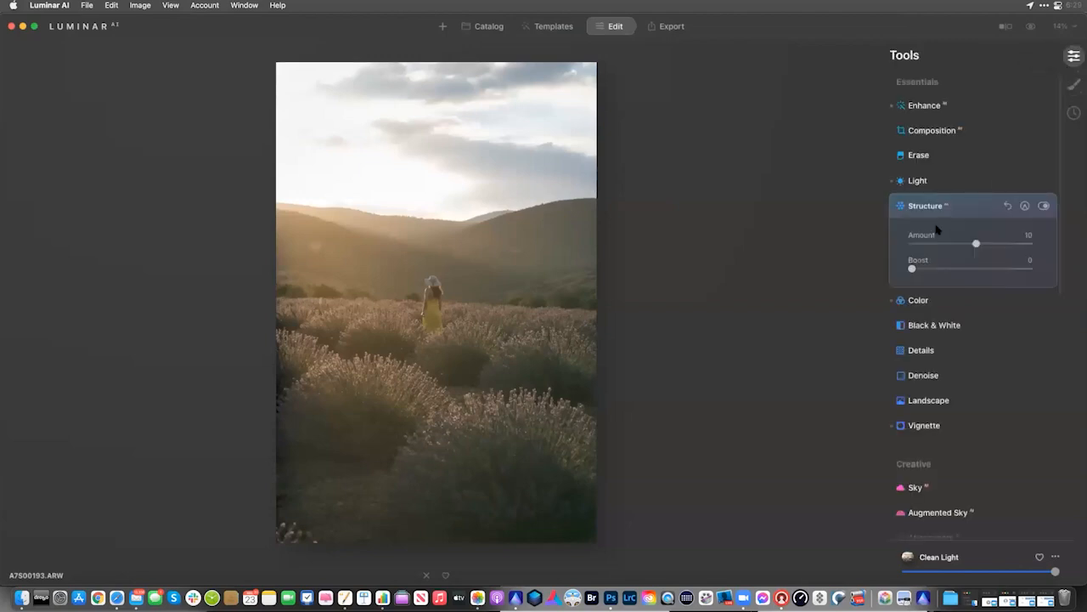
pyautogui.click(939, 108)
pyautogui.moveTo(966, 143)
pyautogui.mouseDown()
pyautogui.moveTo(1043, 148)
pyautogui.moveTo(982, 147)
pyautogui.mouseUp()
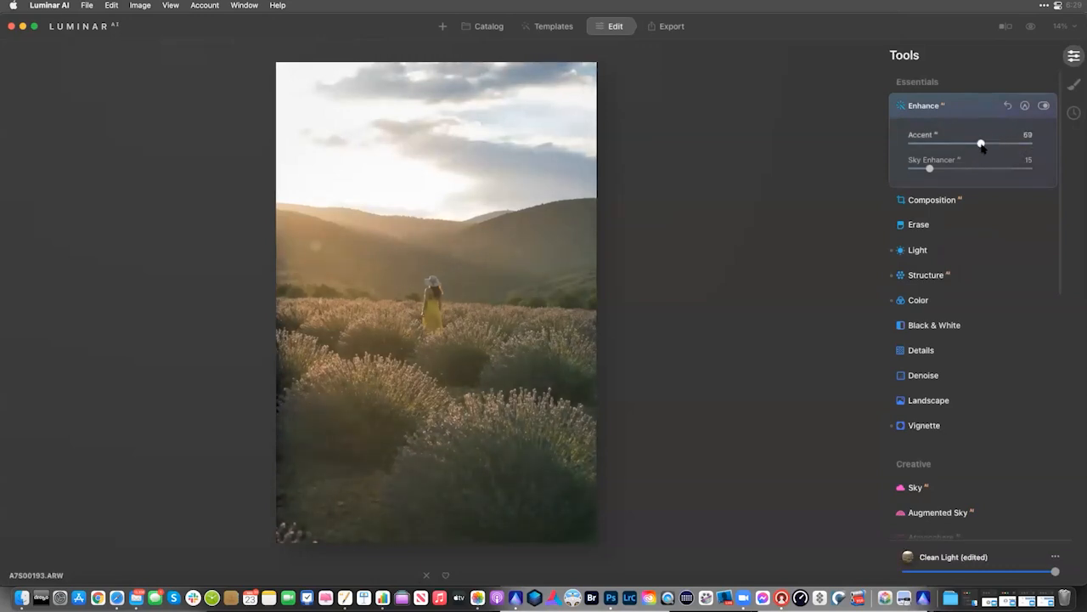
# Lower the Light tool's Smart Contrast to -39 and bring Highlights down to slightly above -100
pyautogui.click(930, 252)
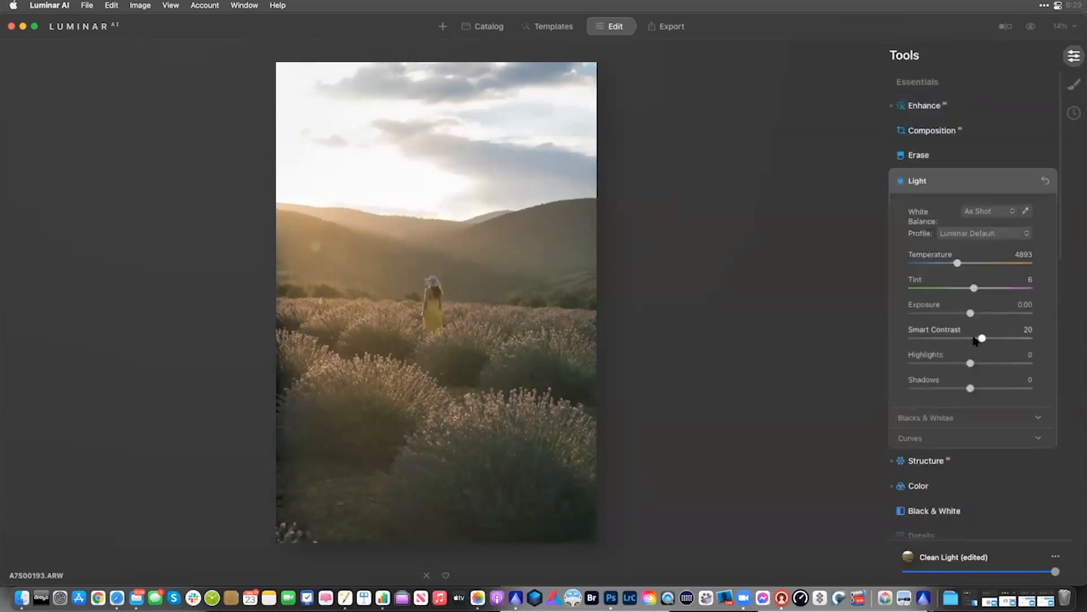
pyautogui.moveTo(982, 339); pyautogui.dragTo(894, 367)
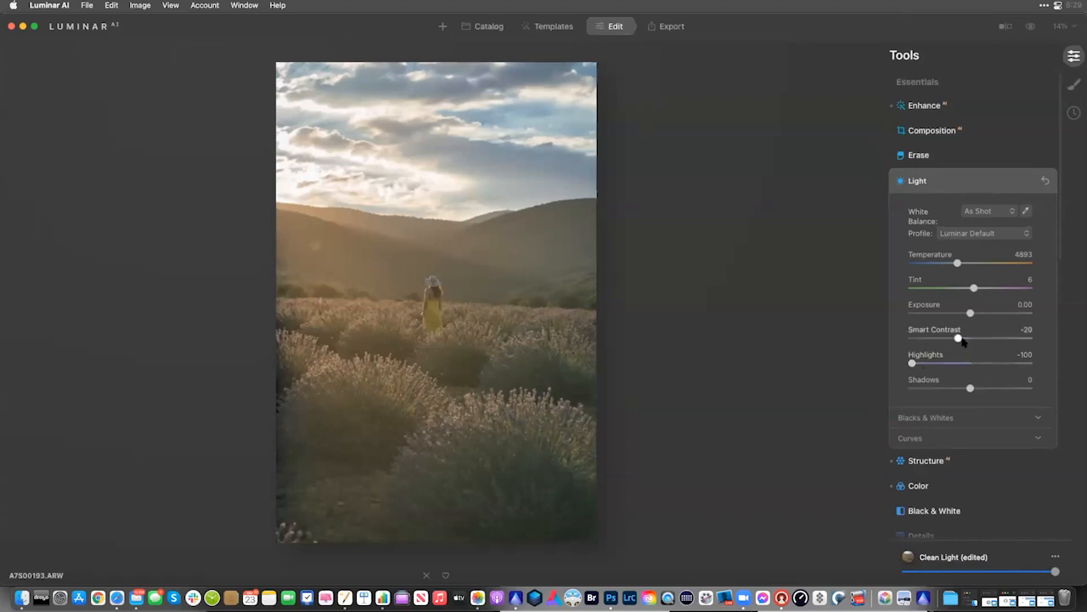
pyautogui.moveTo(963, 341)
pyautogui.mouseDown()
pyautogui.moveTo(1045, 323)
pyautogui.moveTo(943, 344)
pyautogui.mouseUp()
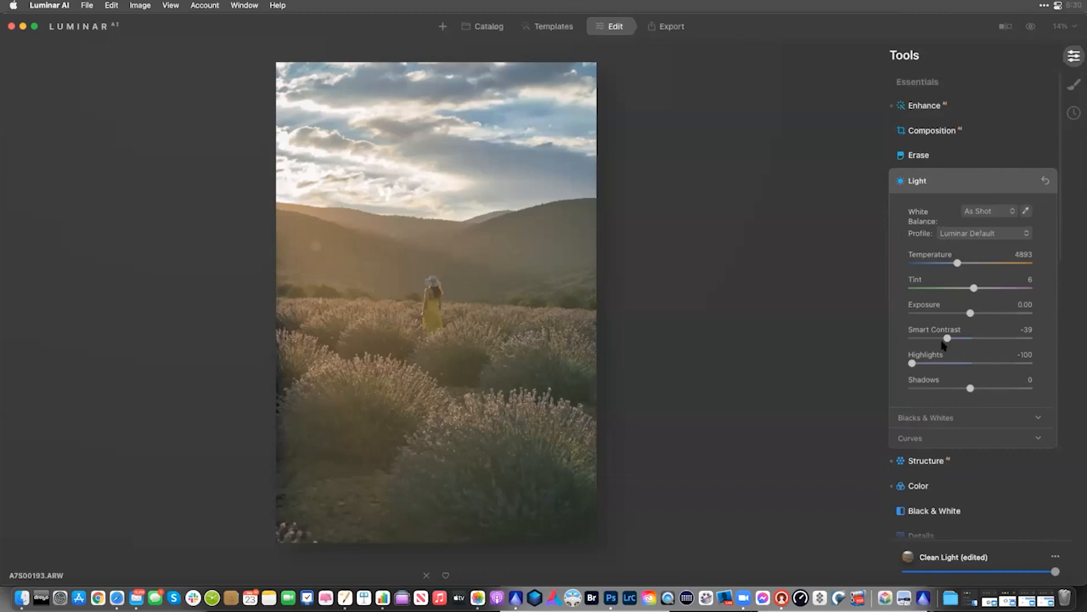
pyautogui.moveTo(919, 366); pyautogui.dragTo(925, 362)
# Apply Supercontrast with Highlights Contrast at 38 and Highlights Balance at 79
pyautogui.scroll(-10, 928, 360)
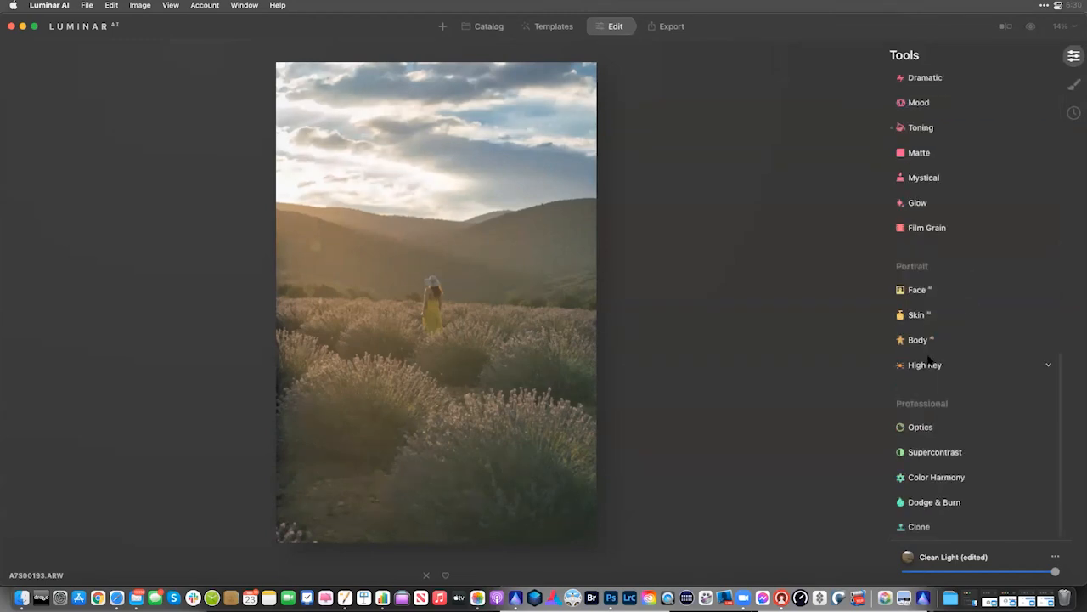
pyautogui.click(954, 452)
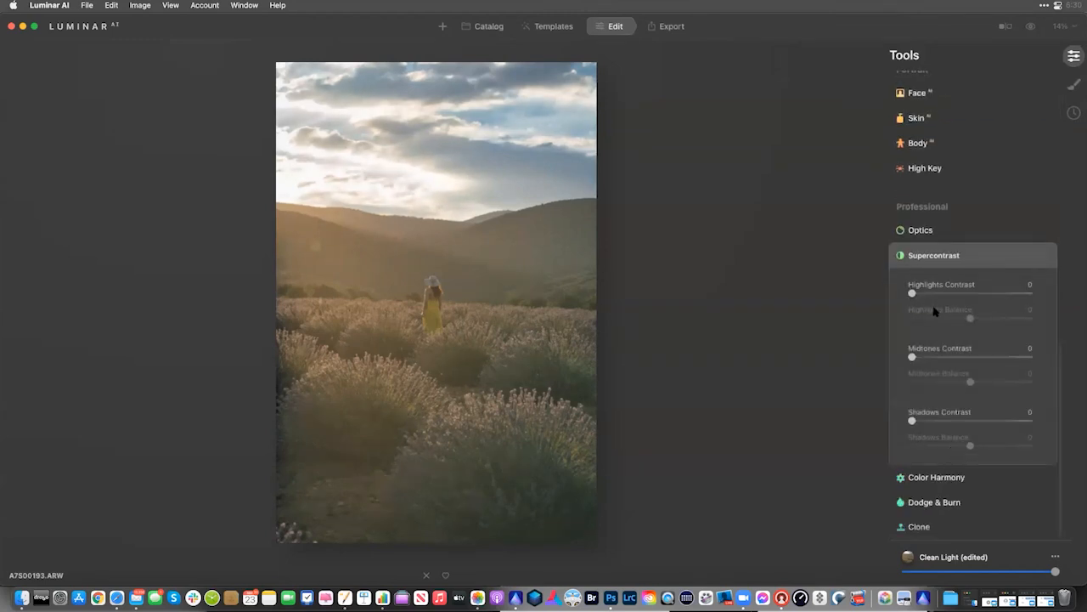
pyautogui.moveTo(926, 294); pyautogui.dragTo(1017, 318)
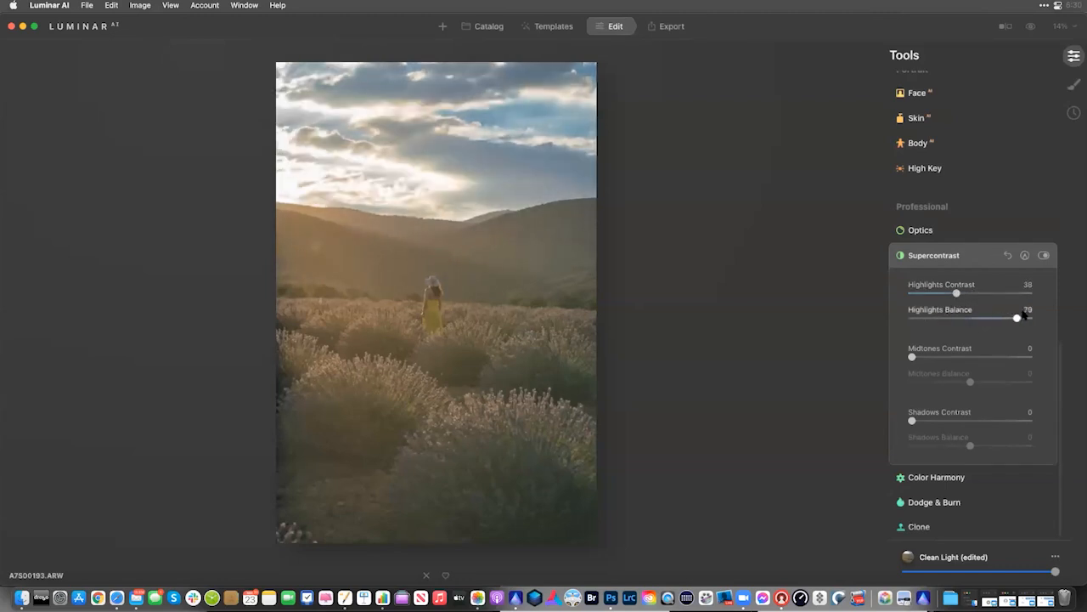
# Add a little Shadows Contrast in Supercontrast and compare the lavender field photo with its original
pyautogui.click(941, 421)
pyautogui.scroll(10, 1019, 209)
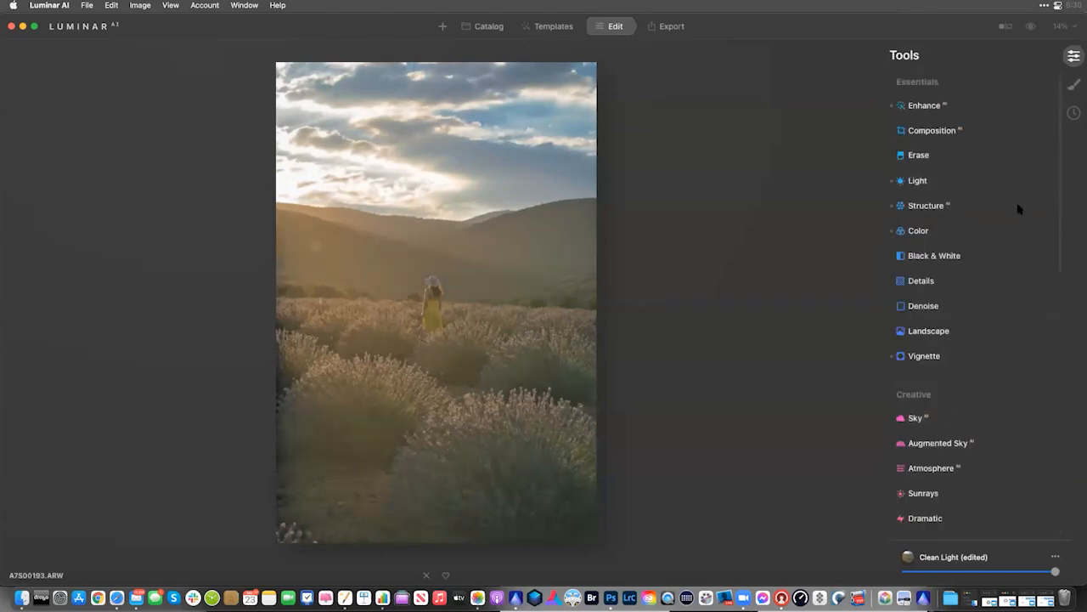
pyautogui.click(1030, 26)
pyautogui.click(1030, 26)
pyautogui.click(1031, 26)
pyautogui.click(1030, 27)
# Set Enhance AI's Accent to 64 and Sky Enhancer to 33, and Structure AI's Amount to 22 and Boost to 39
pyautogui.click(938, 104)
pyautogui.moveTo(911, 169)
pyautogui.mouseDown()
pyautogui.moveTo(1024, 168)
pyautogui.moveTo(950, 167)
pyautogui.moveTo(990, 143)
pyautogui.mouseUp()
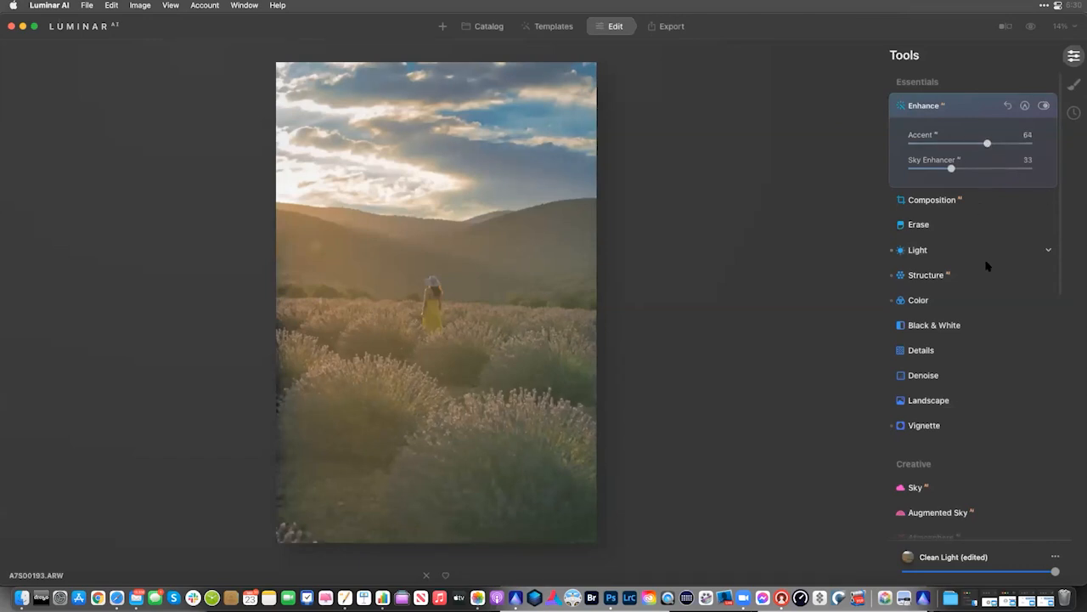
pyautogui.click(926, 275)
pyautogui.moveTo(911, 269); pyautogui.dragTo(984, 244)
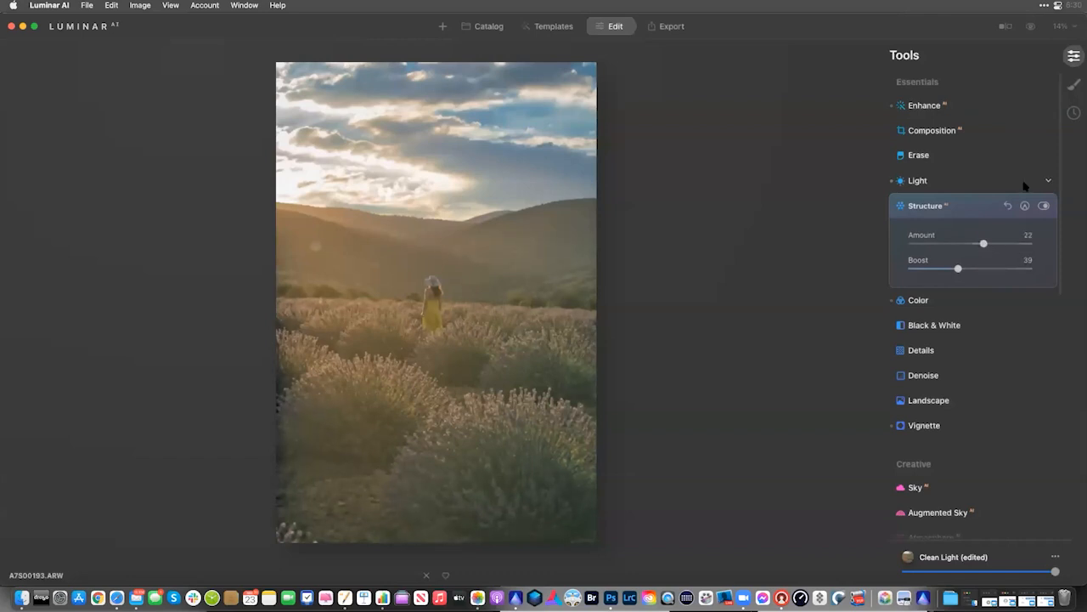
# Pull down the midtone and shadow points of the RGB curve slightly in the Light tool
pyautogui.click(967, 181)
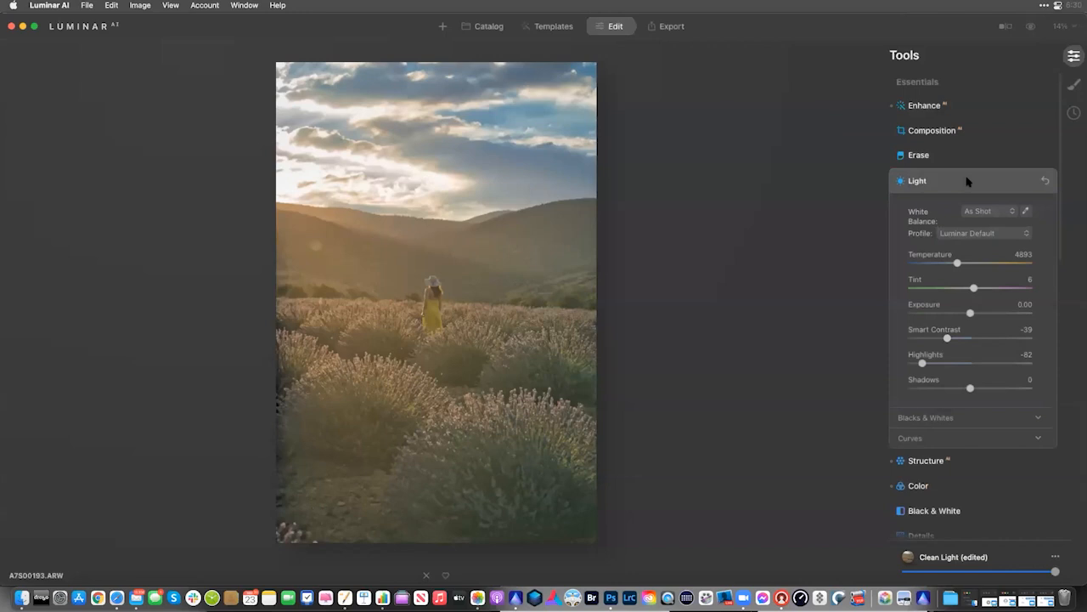
pyautogui.click(921, 439)
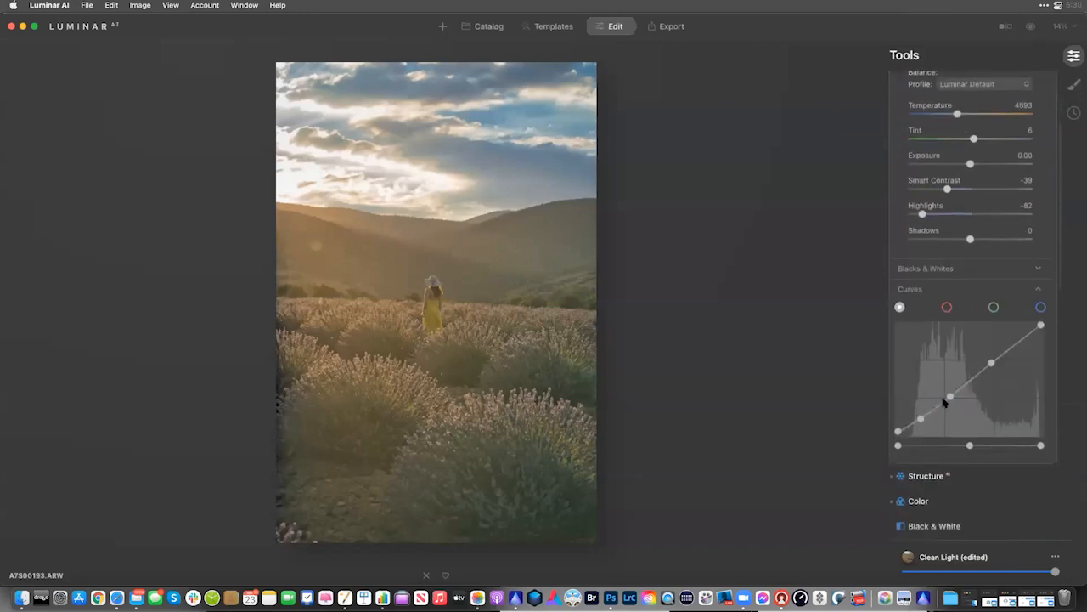
pyautogui.moveTo(949, 401)
pyautogui.mouseDown()
pyautogui.moveTo(954, 412)
pyautogui.moveTo(950, 402)
pyautogui.mouseUp()
pyautogui.click(923, 423)
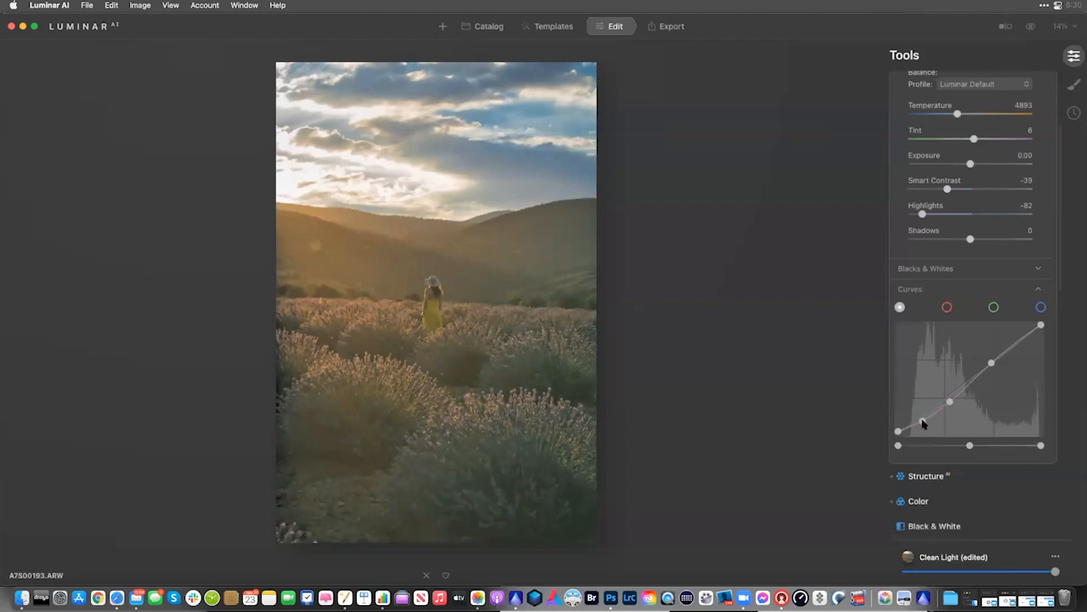
# Compare the lavender field photo before and after all the edits, including the curve adjustment
pyautogui.click(1030, 27)
pyautogui.click(1030, 26)
pyautogui.click(1030, 27)
pyautogui.click(1030, 26)
pyautogui.click(1029, 26)
pyautogui.click(1030, 26)
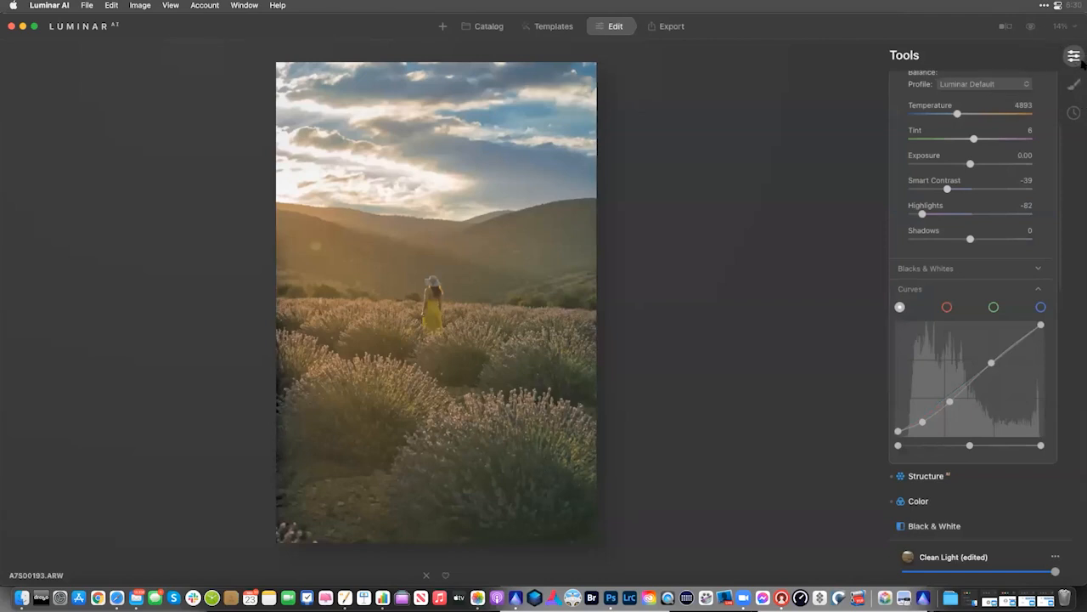
# Add a Basic local mask with Structure AI at 45 and Shadows at -12
pyautogui.click(1079, 85)
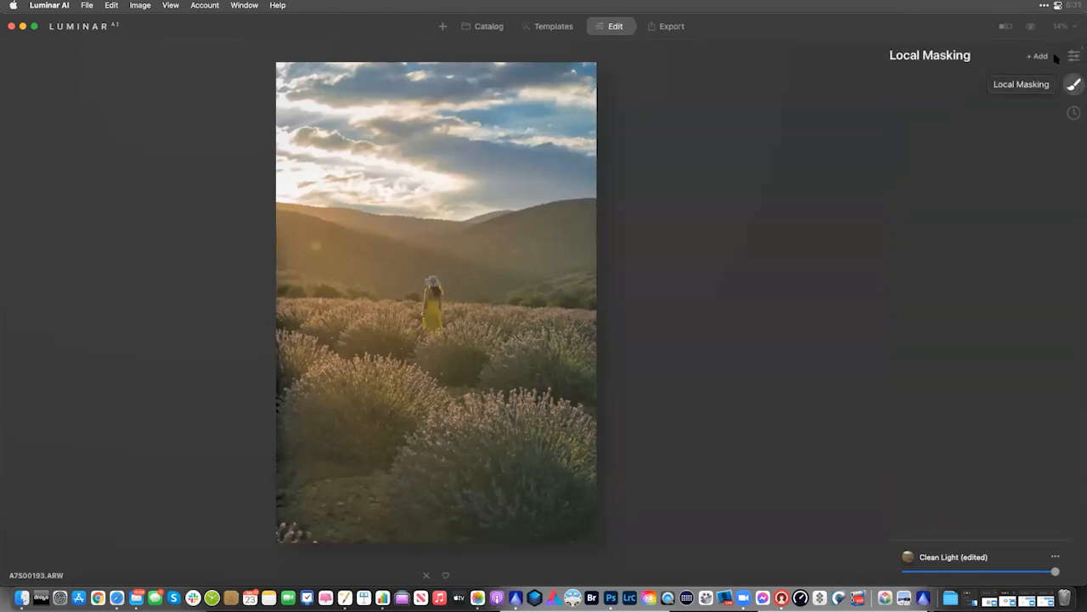
pyautogui.click(1045, 57)
pyautogui.click(1035, 70)
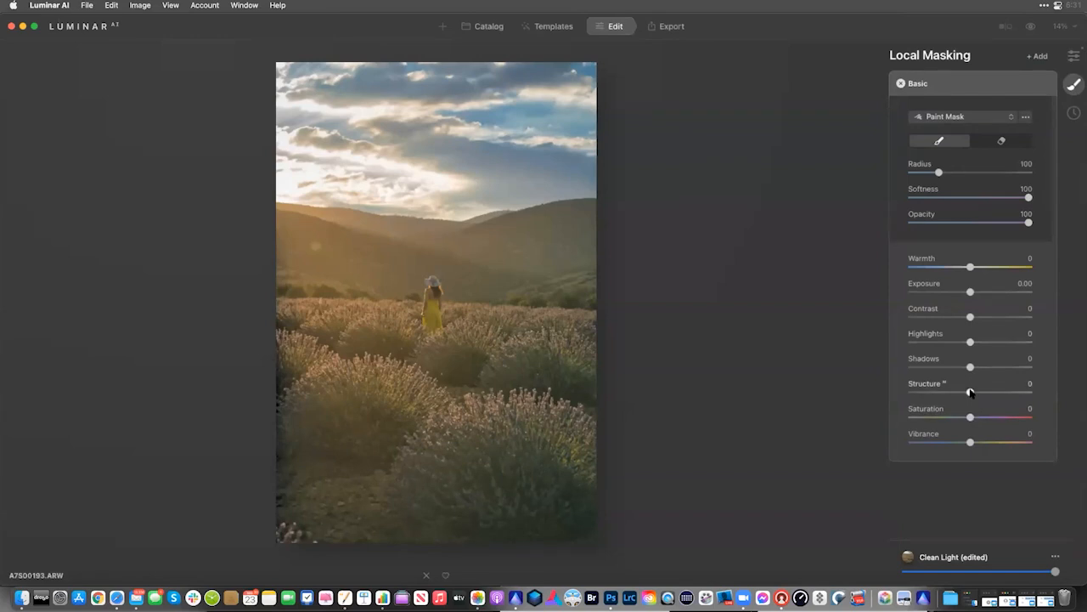
pyautogui.moveTo(971, 392); pyautogui.dragTo(963, 367)
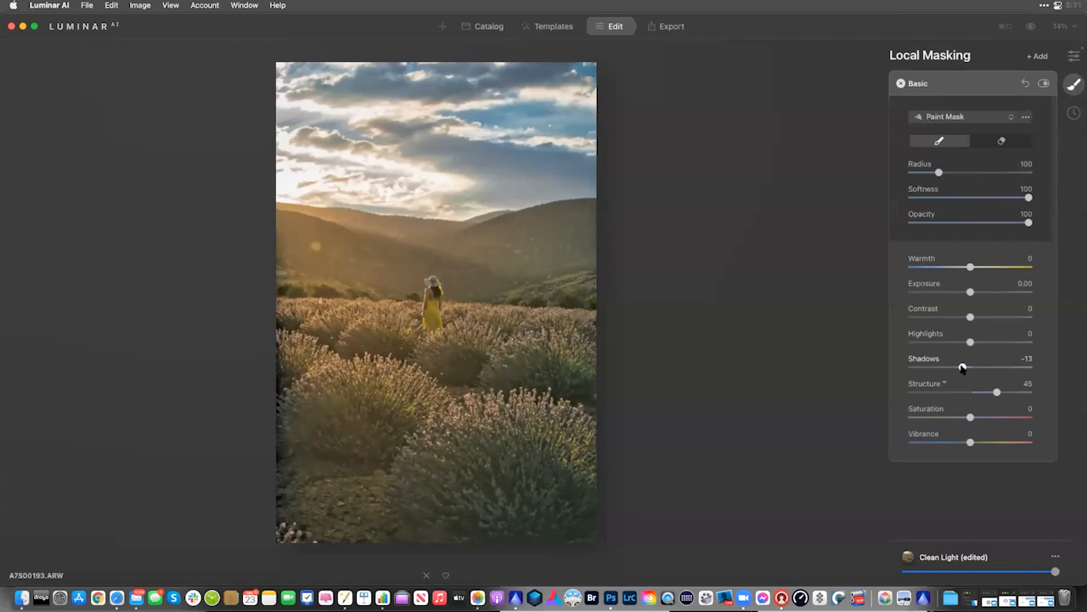
# Change the Basic mask to a Gradient Mask running from the hilltops down to just below the woman
pyautogui.click(1000, 124)
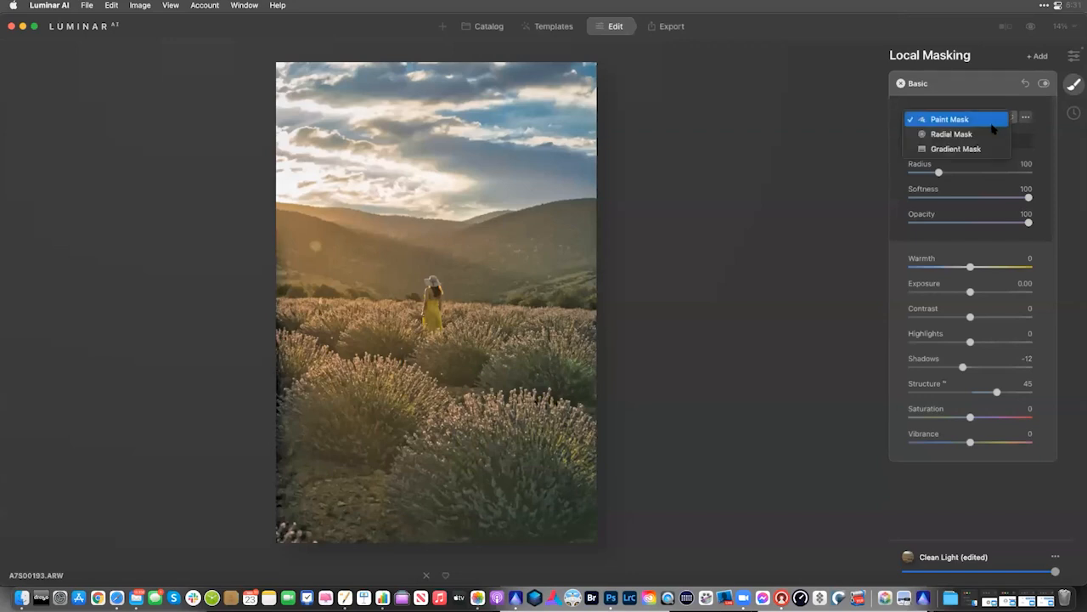
pyautogui.click(956, 149)
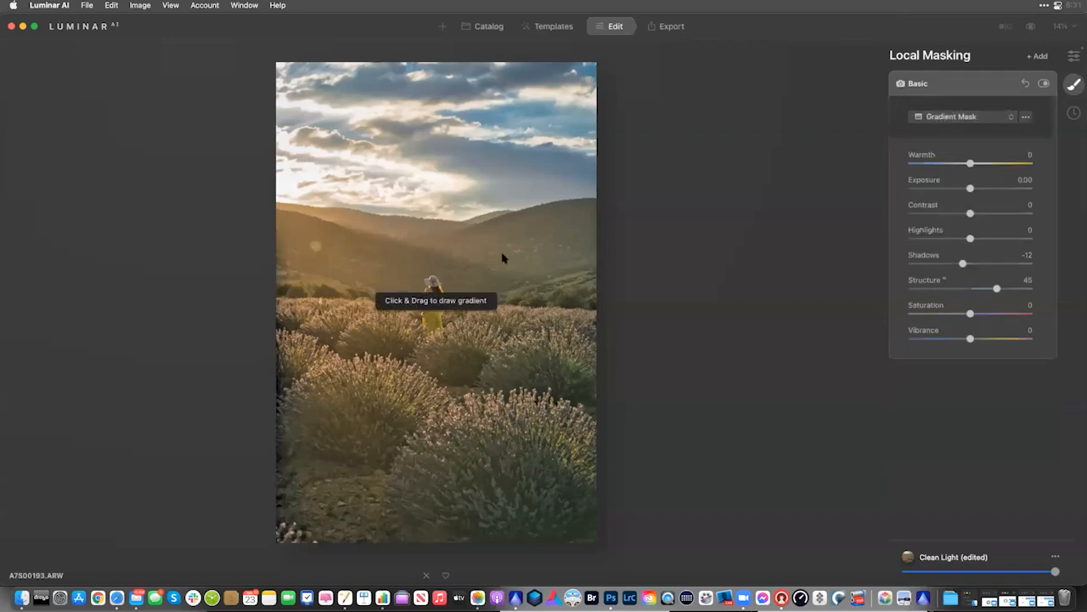
pyautogui.moveTo(434, 208); pyautogui.dragTo(449, 343)
pyautogui.moveTo(433, 259); pyautogui.dragTo(438, 263)
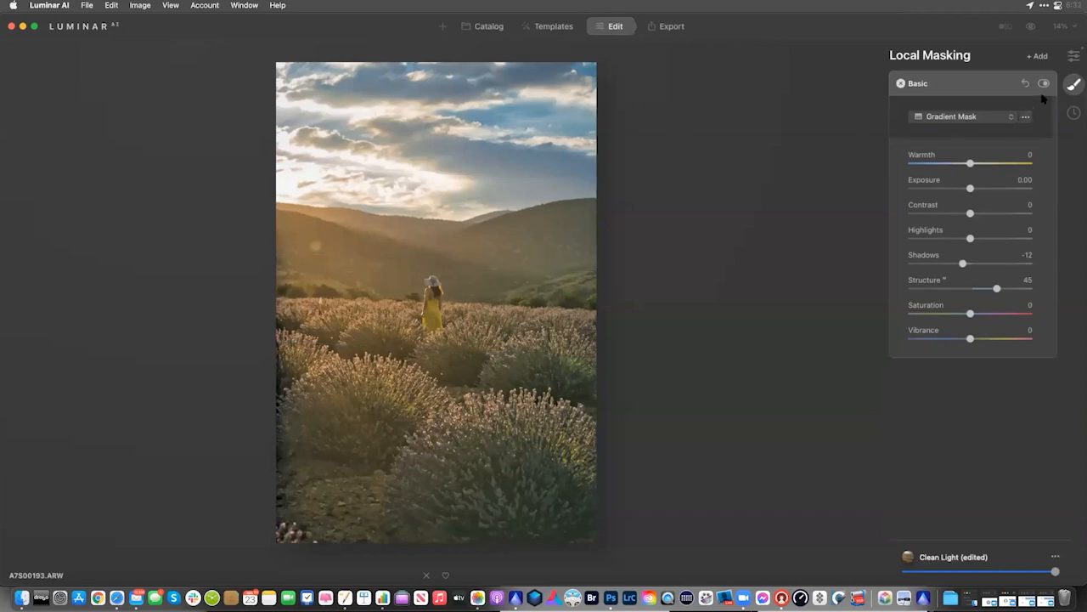
# Compare the lavender field photo with the Basic local mask off and on, and return to the editing tools
pyautogui.click(972, 89)
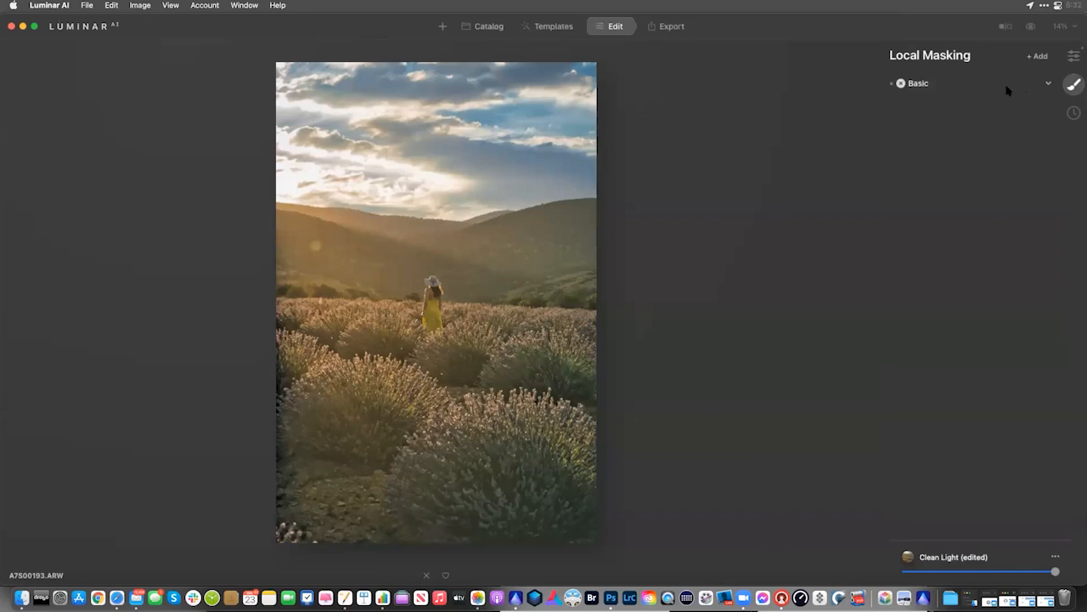
pyautogui.click(1048, 85)
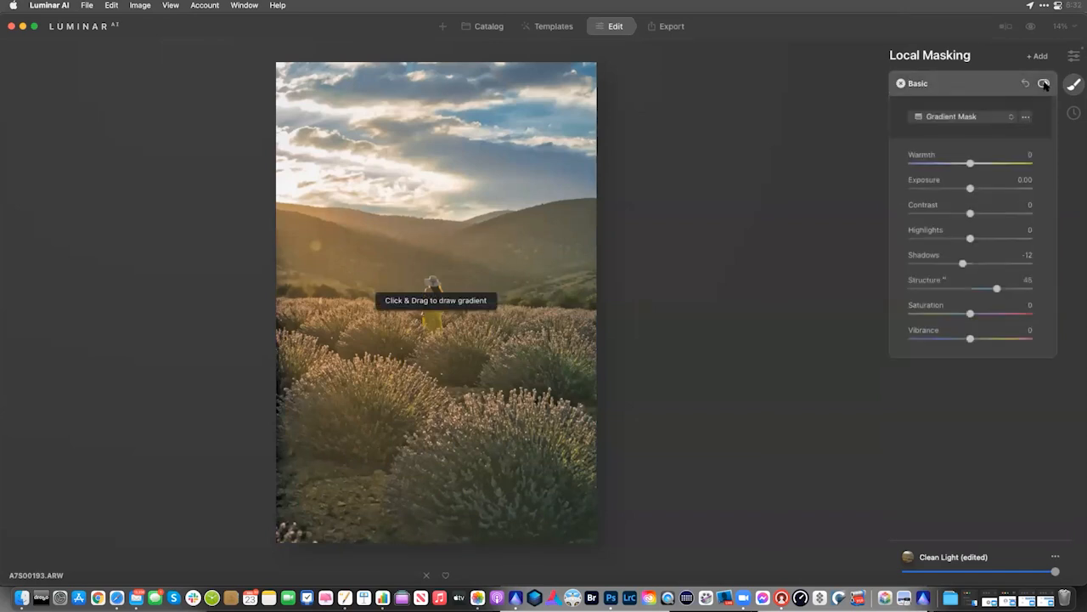
pyautogui.click(1044, 84)
pyautogui.click(1044, 84)
pyautogui.click(1074, 55)
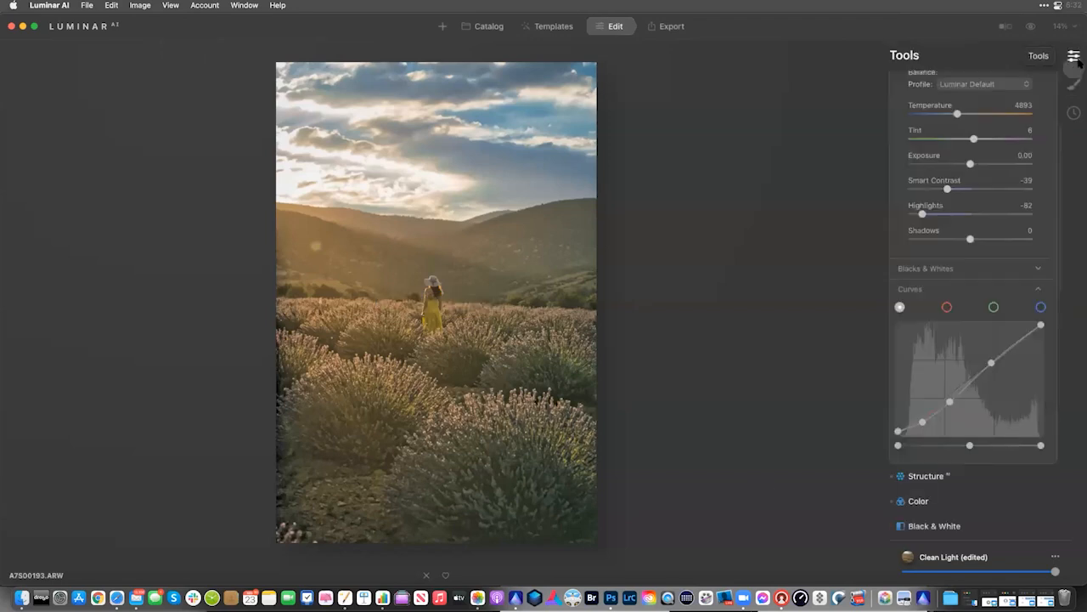
# Find the portrait of two women against an orange wall in the catalog and open it in single-image view
pyautogui.click(487, 26)
pyautogui.scroll(-10, 608, 194)
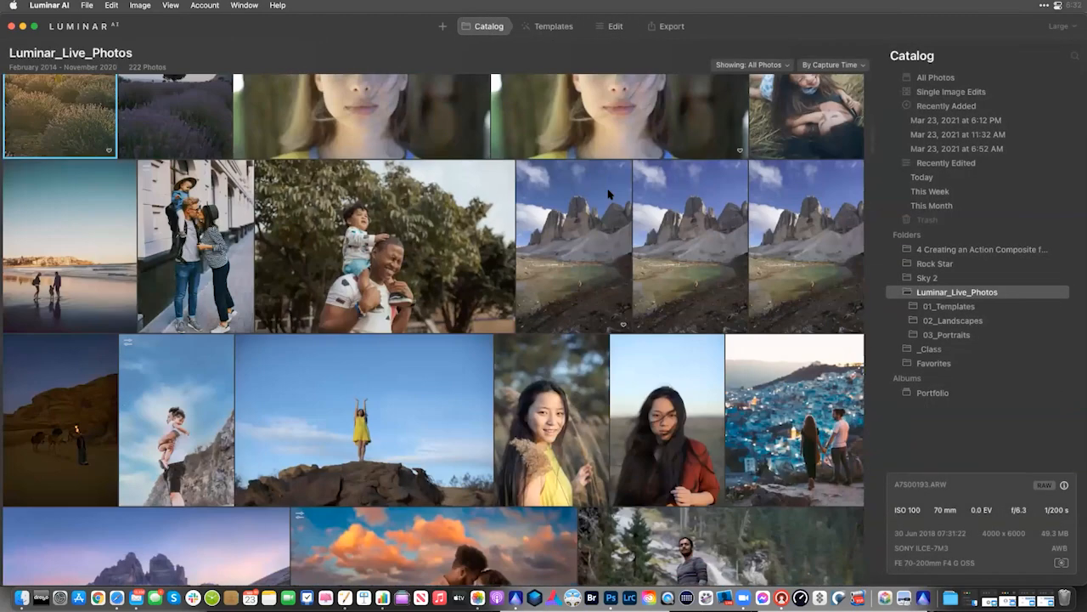
pyautogui.scroll(-8, 608, 193)
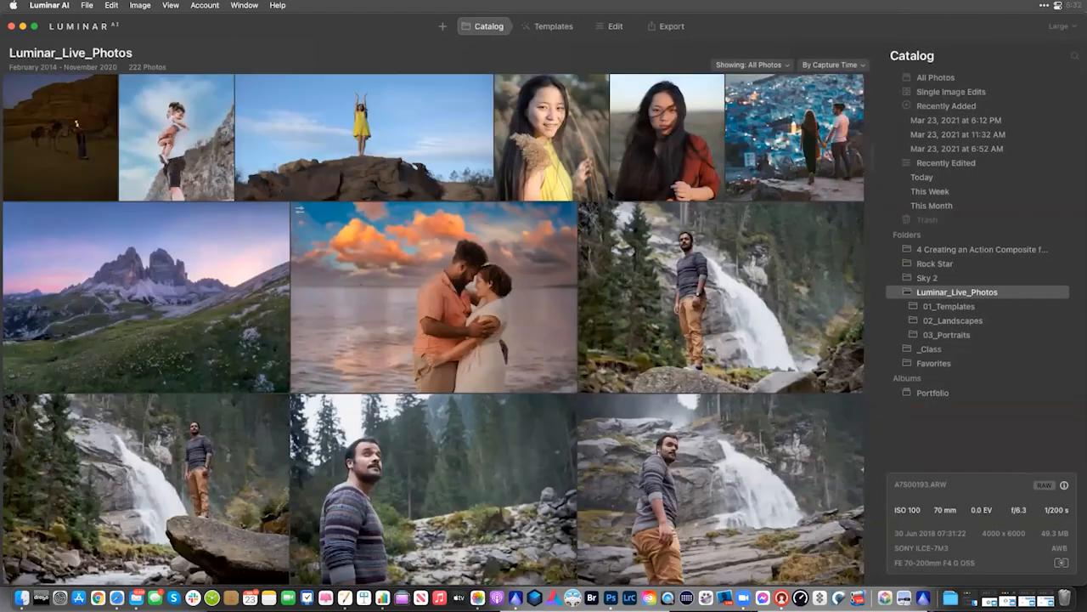
pyautogui.scroll(-10, 609, 194)
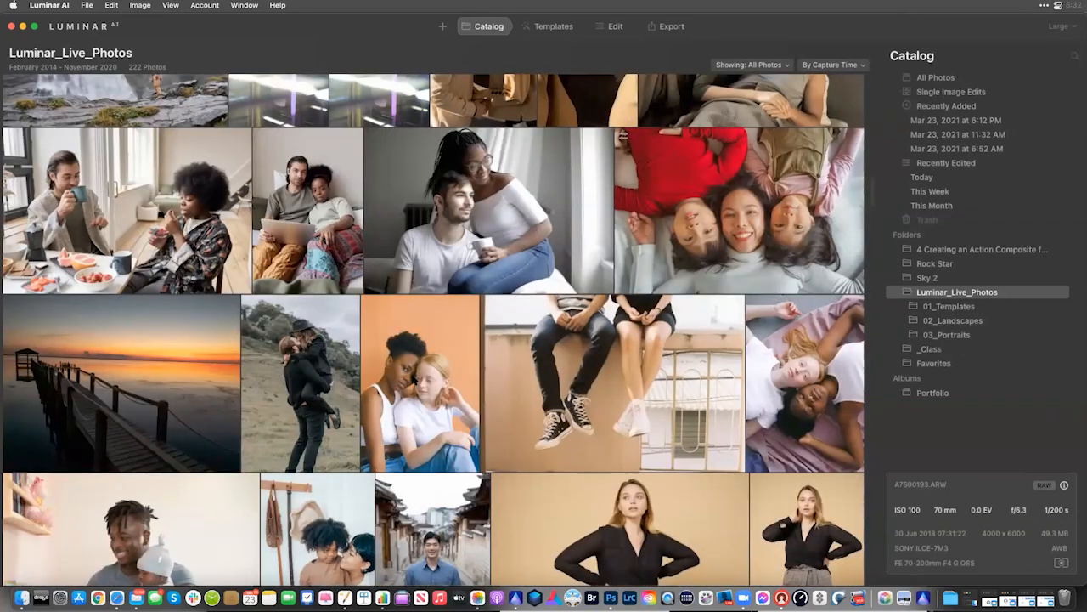
pyautogui.scroll(-3, 415, 337)
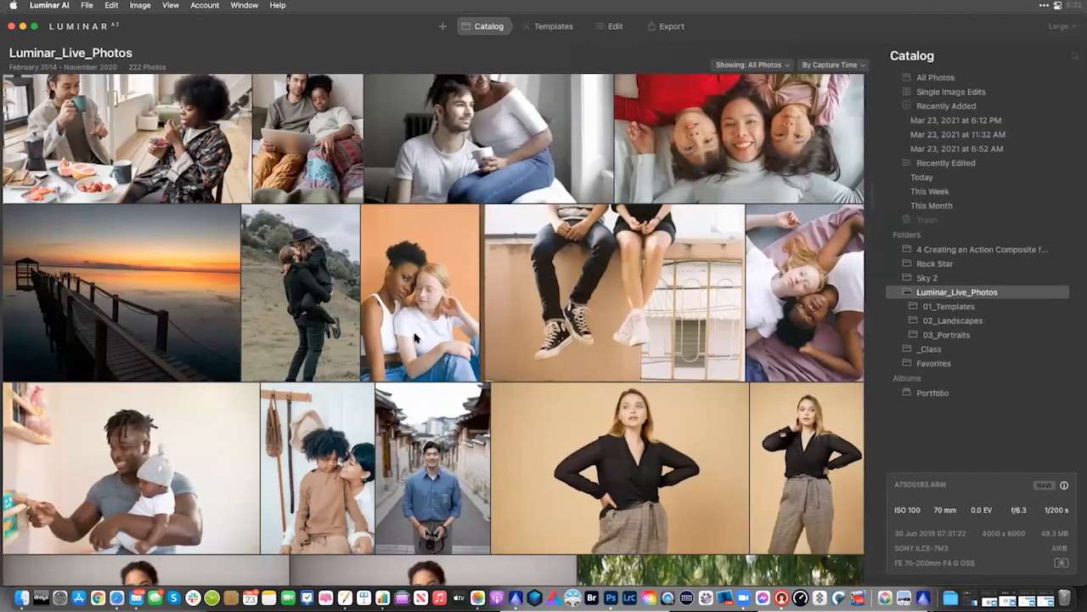
pyautogui.click(415, 337)
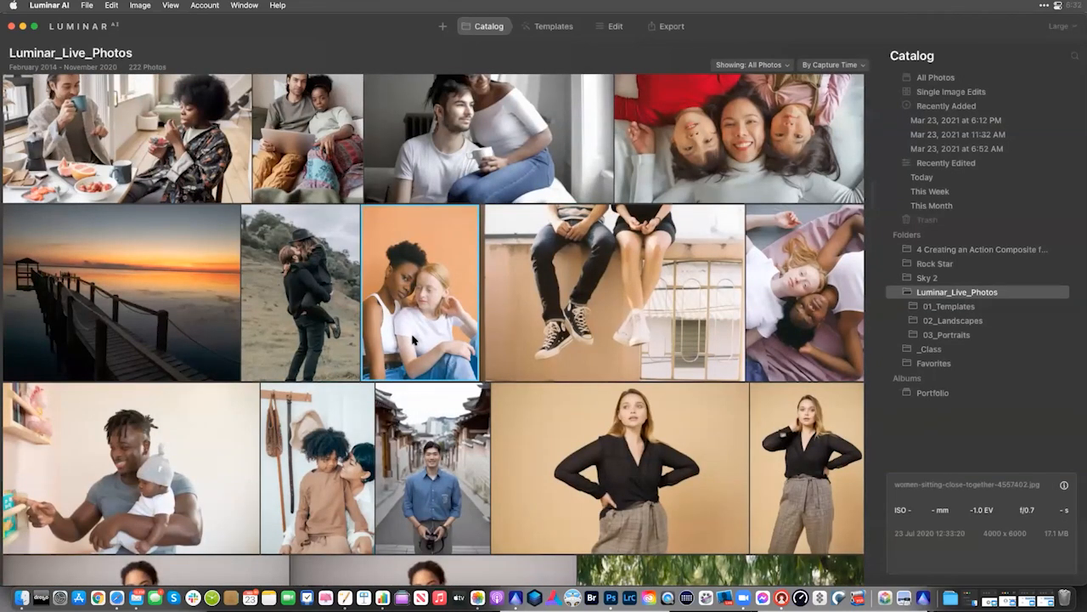
pyautogui.doubleClick(414, 338)
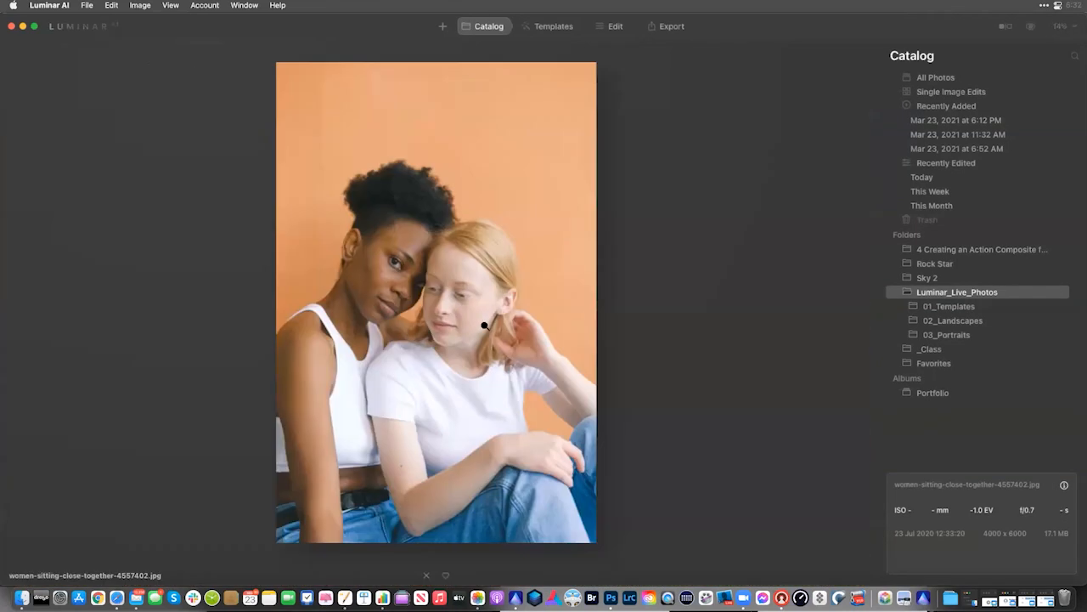
# Apply the Flawless template from the suggested Essence collection to the portrait
pyautogui.click(617, 32)
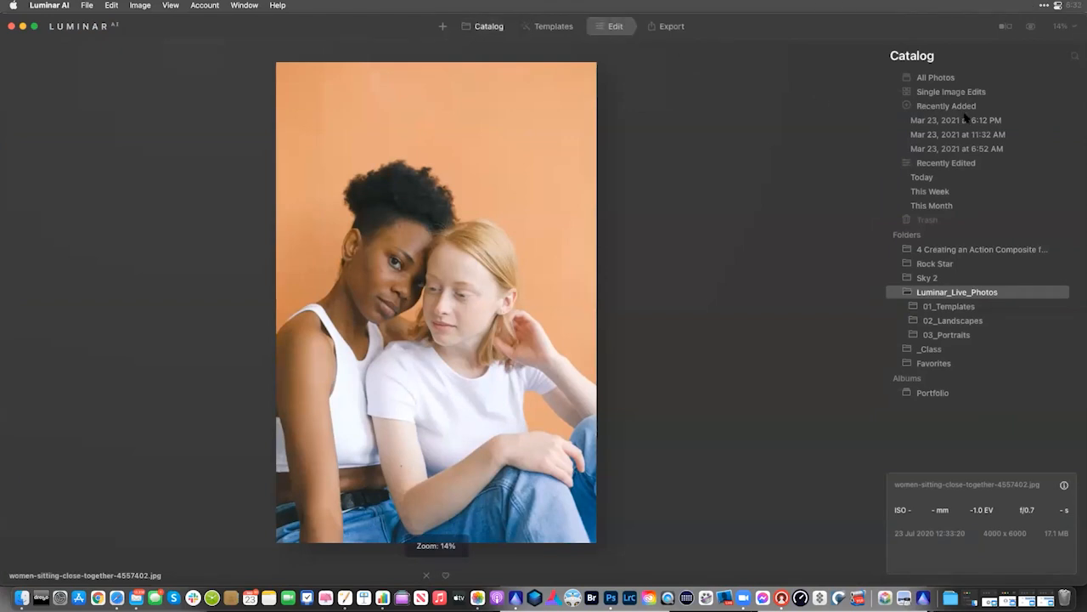
pyautogui.click(557, 30)
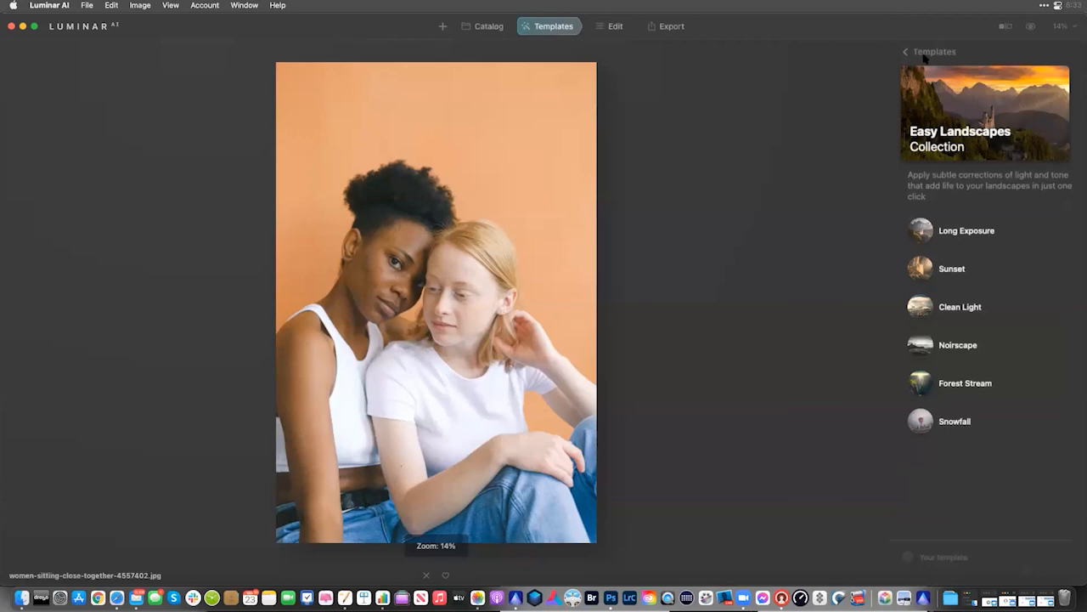
pyautogui.click(925, 54)
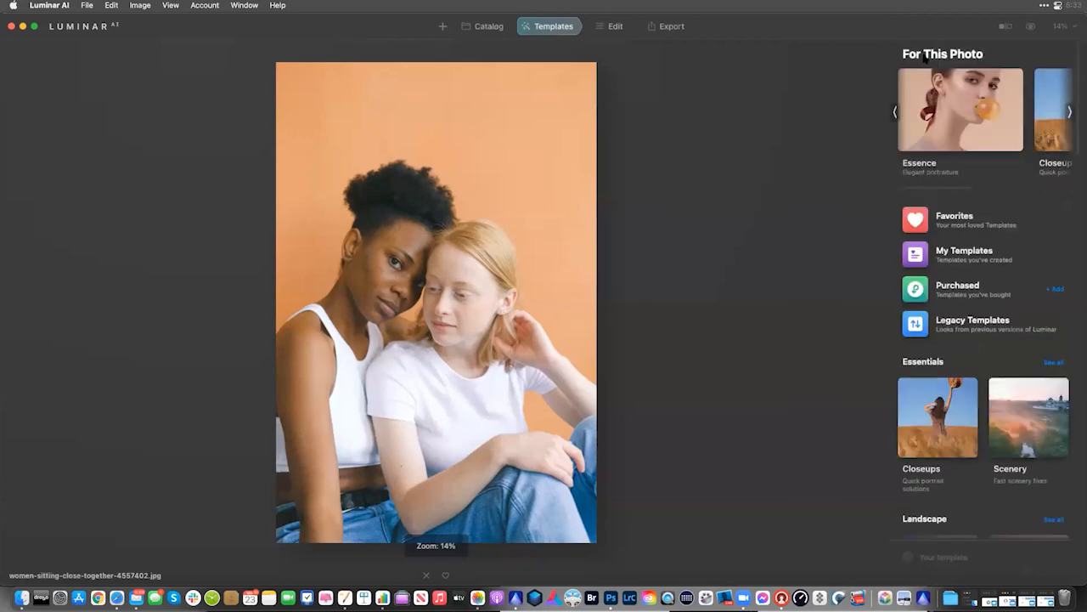
pyautogui.click(948, 126)
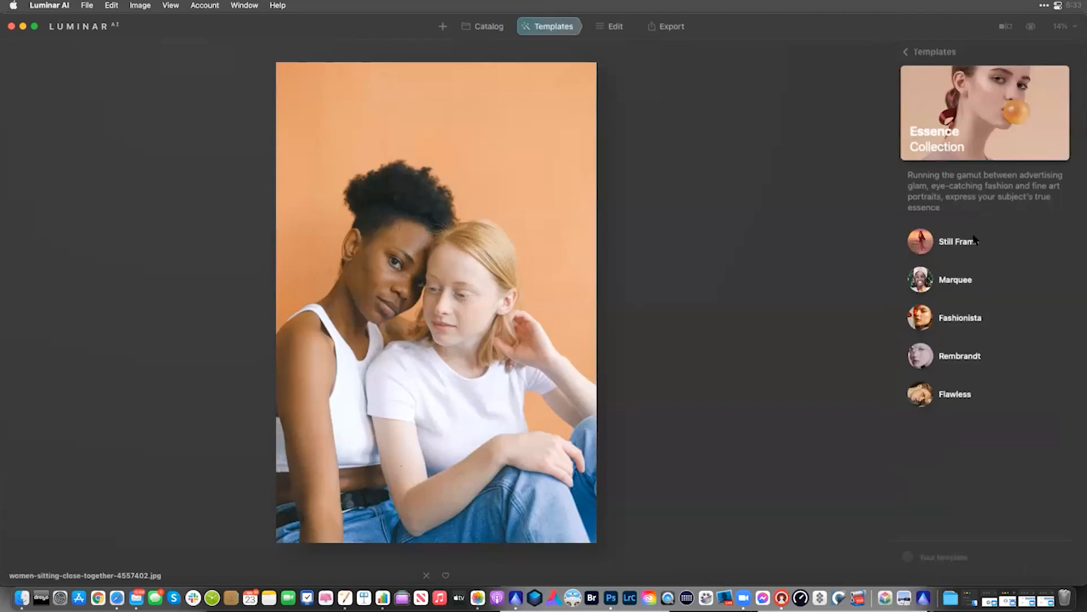
pyautogui.click(920, 396)
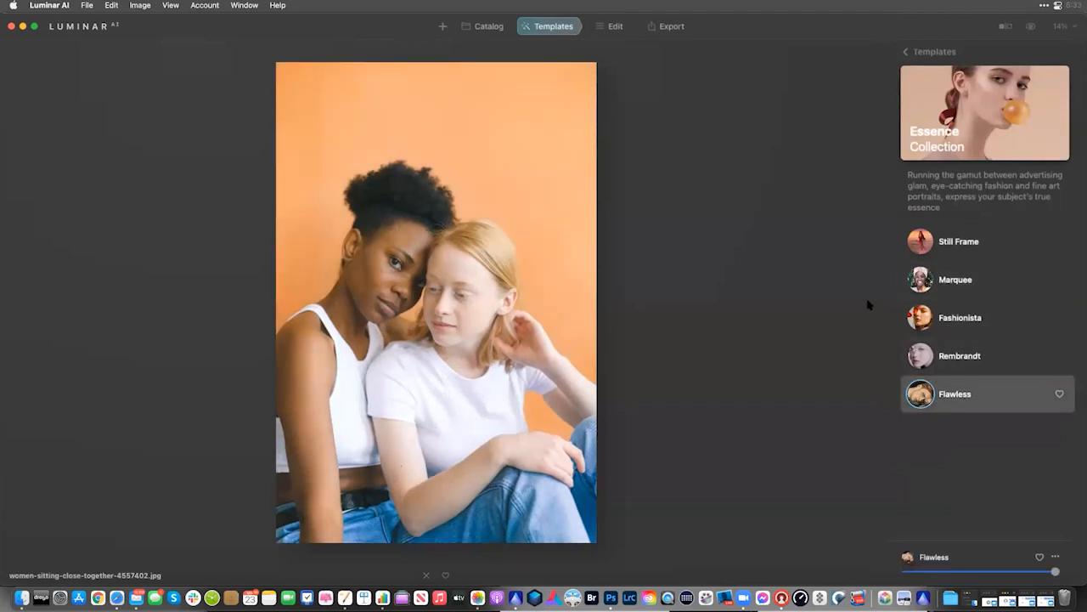
# Apply the Grace LUT to the portrait with the Mood tool and set its Amount to 78
pyautogui.click(615, 27)
pyautogui.scroll(-5, 926, 289)
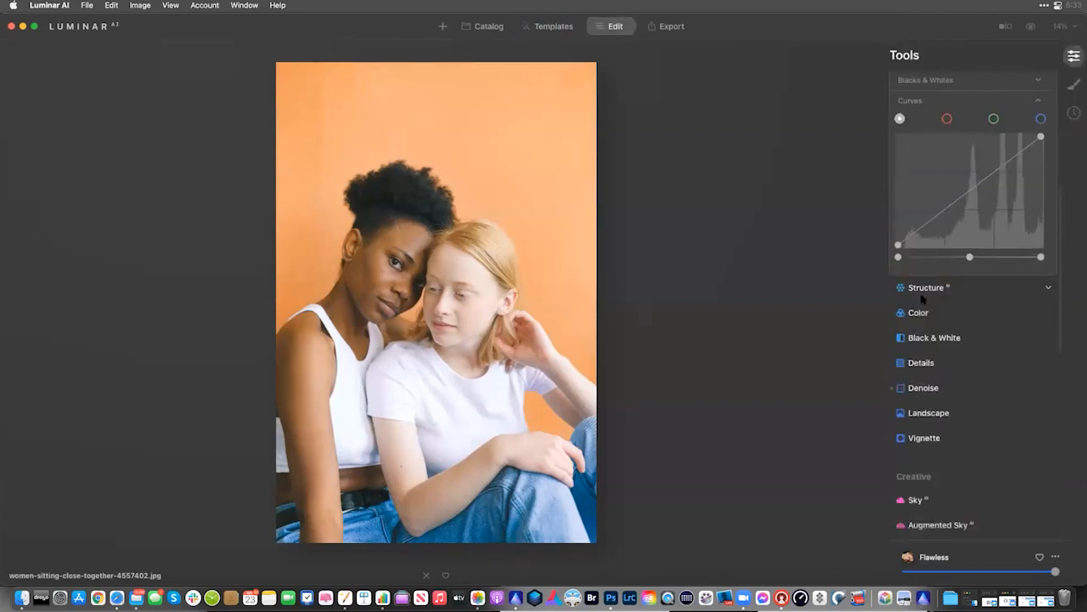
pyautogui.scroll(-2, 922, 297)
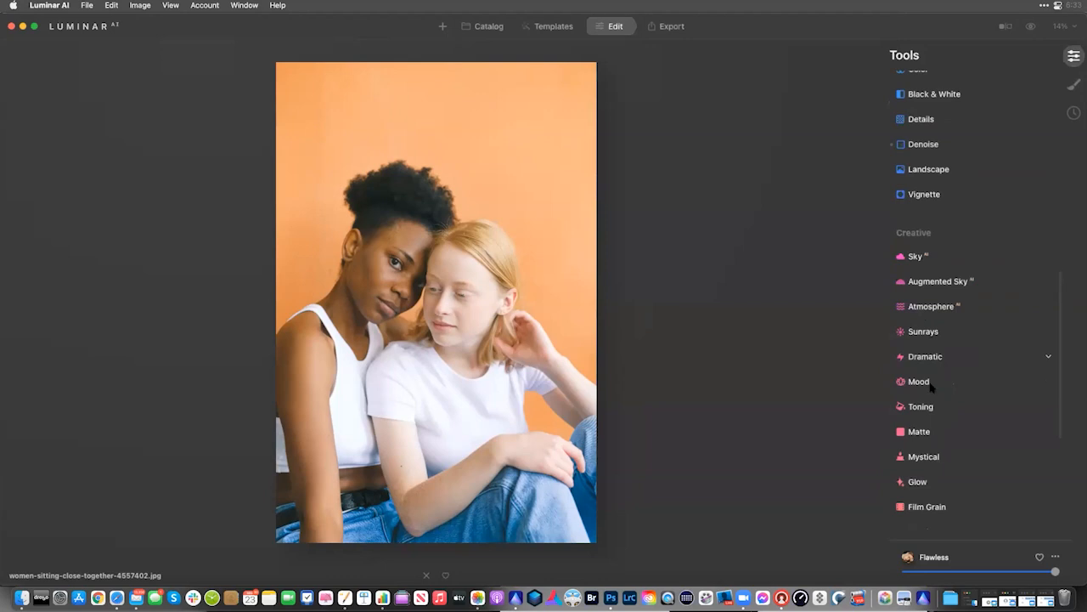
pyautogui.click(919, 381)
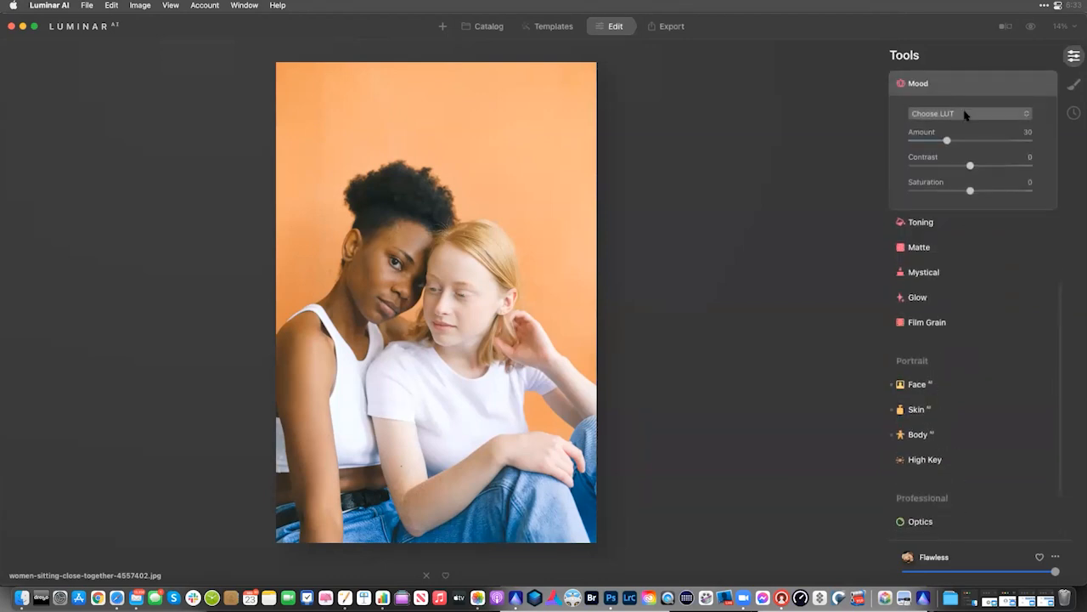
pyautogui.click(965, 114)
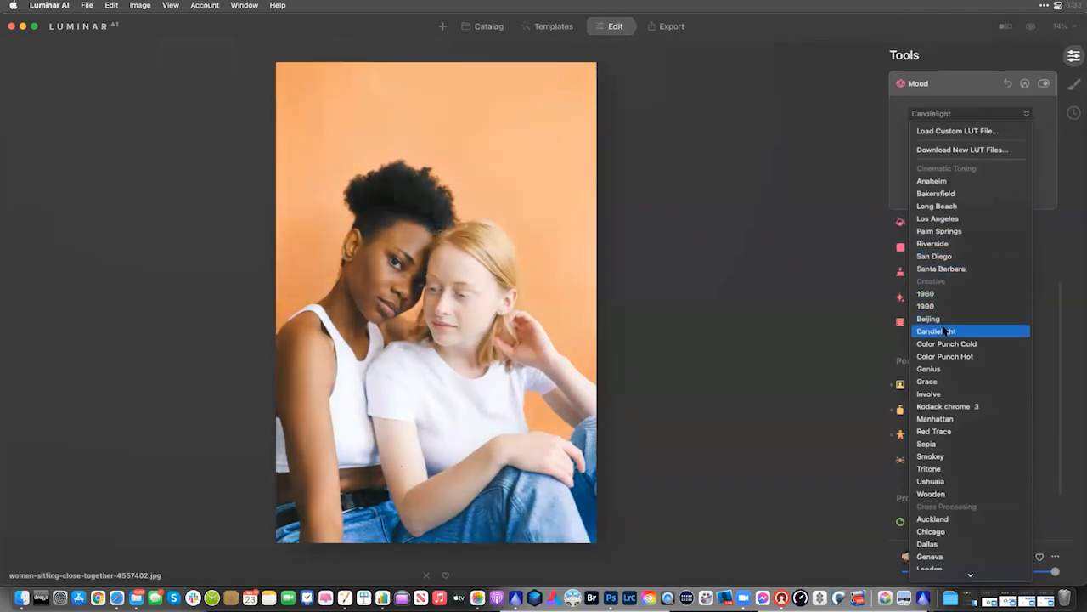
pyautogui.click(935, 381)
pyautogui.moveTo(973, 141); pyautogui.dragTo(1005, 139)
# Load the custom LUT file Analog_Look_068.cube from the Analog_LUTs folder into the Mood tool
pyautogui.click(978, 113)
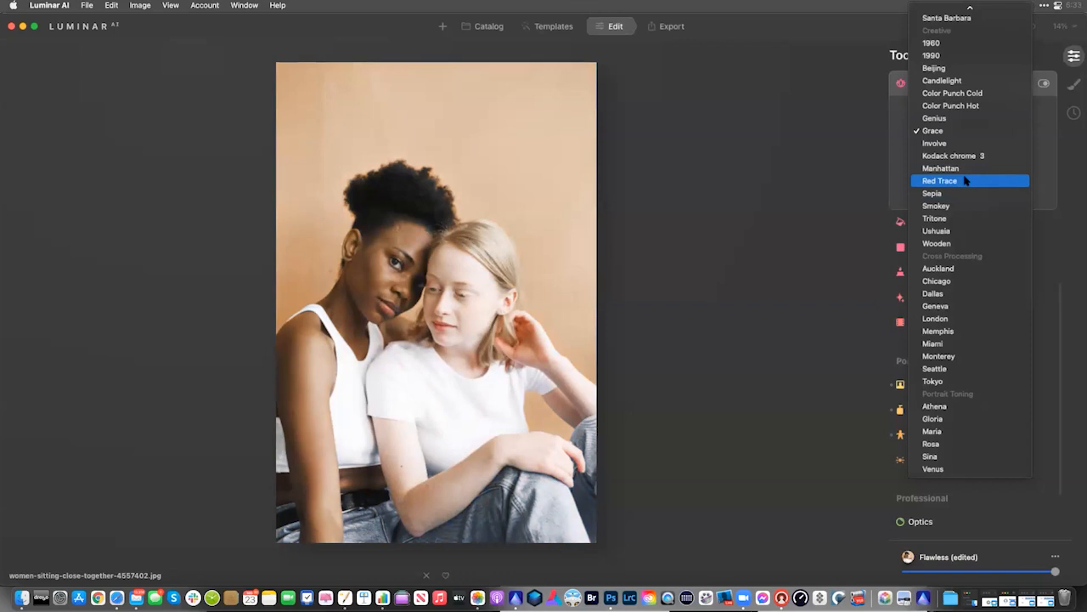
pyautogui.scroll(5, 964, 178)
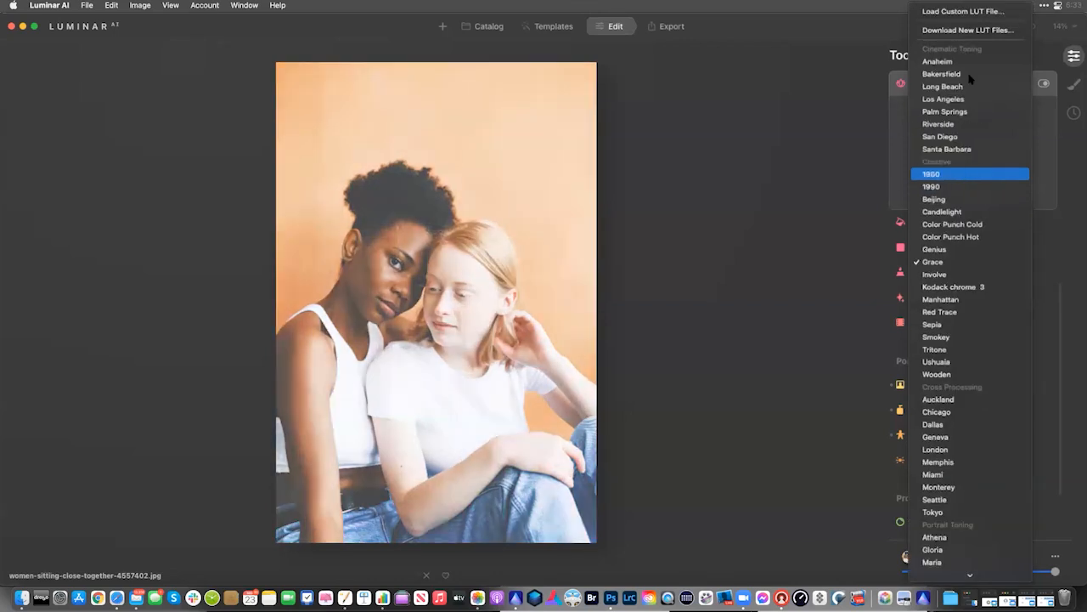
pyautogui.click(969, 12)
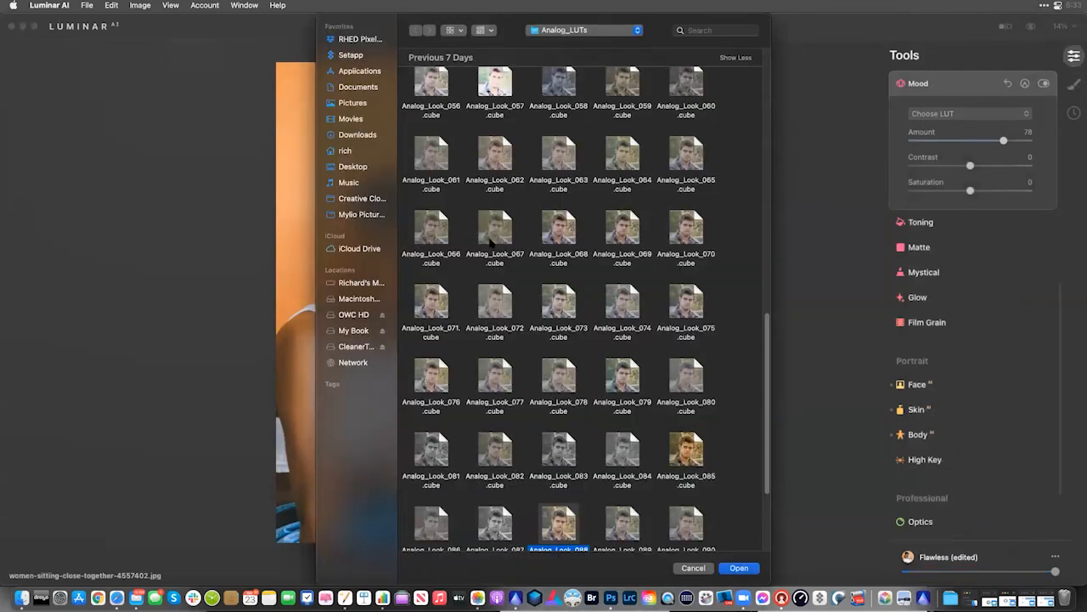
pyautogui.click(545, 233)
pyautogui.doubleClick(545, 231)
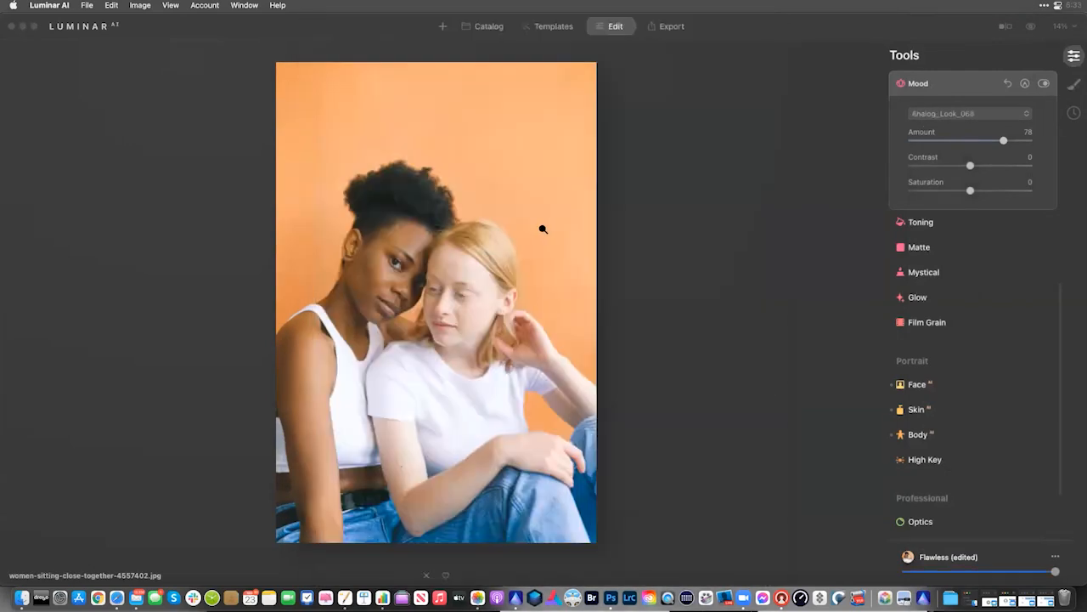
# Browse for another custom LUT file in the Lookup Tables — LUTs folder of the Photofocus Luminar AI kit, under _Kits on the Desktop
pyautogui.click(935, 114)
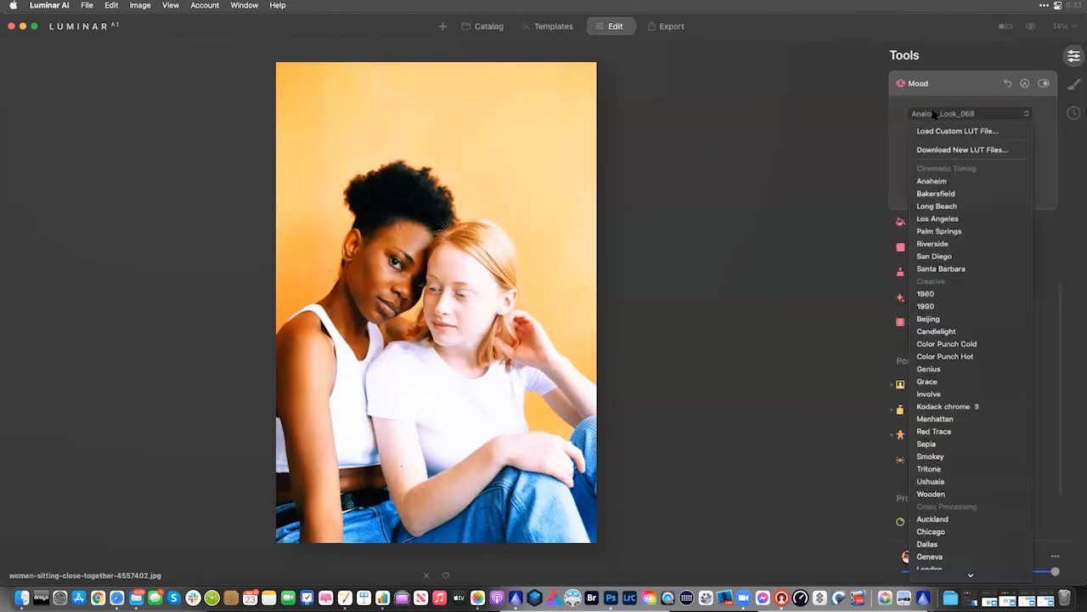
pyautogui.click(934, 130)
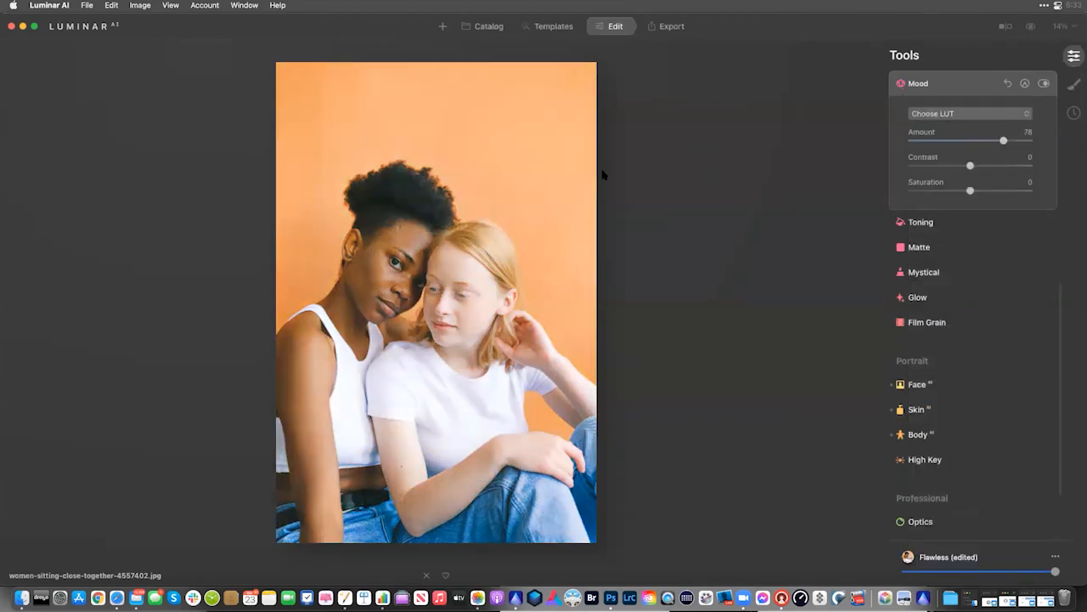
pyautogui.click(560, 31)
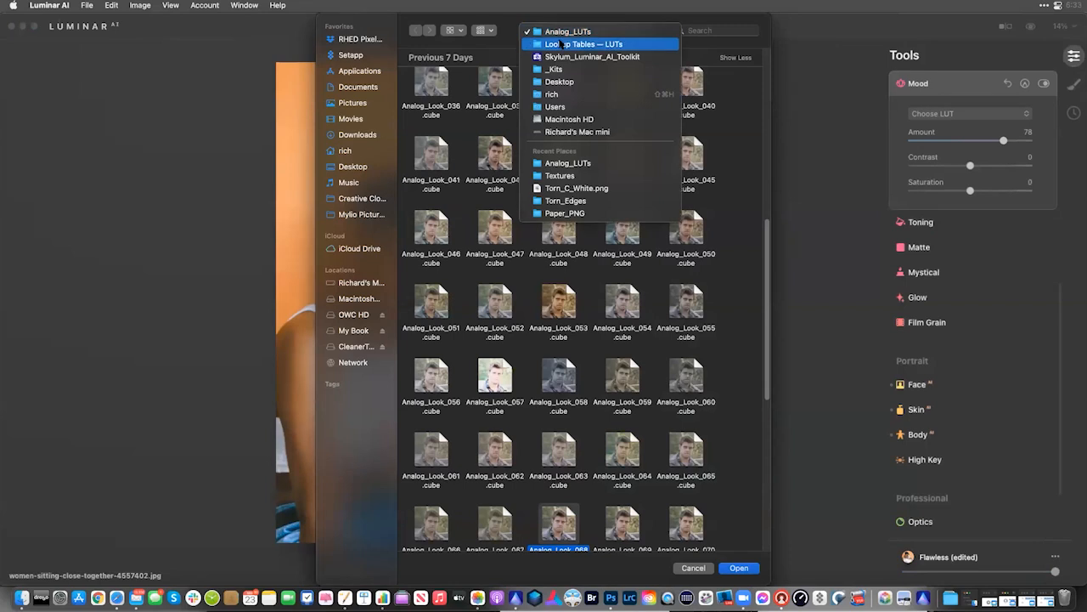
pyautogui.click(569, 42)
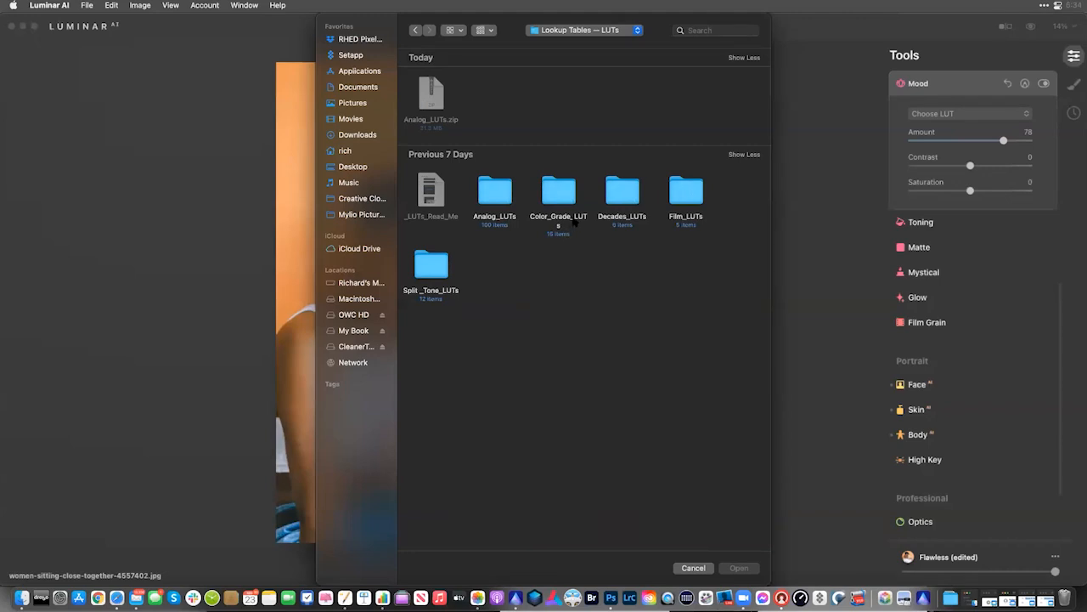
pyautogui.press('super+shift+d')
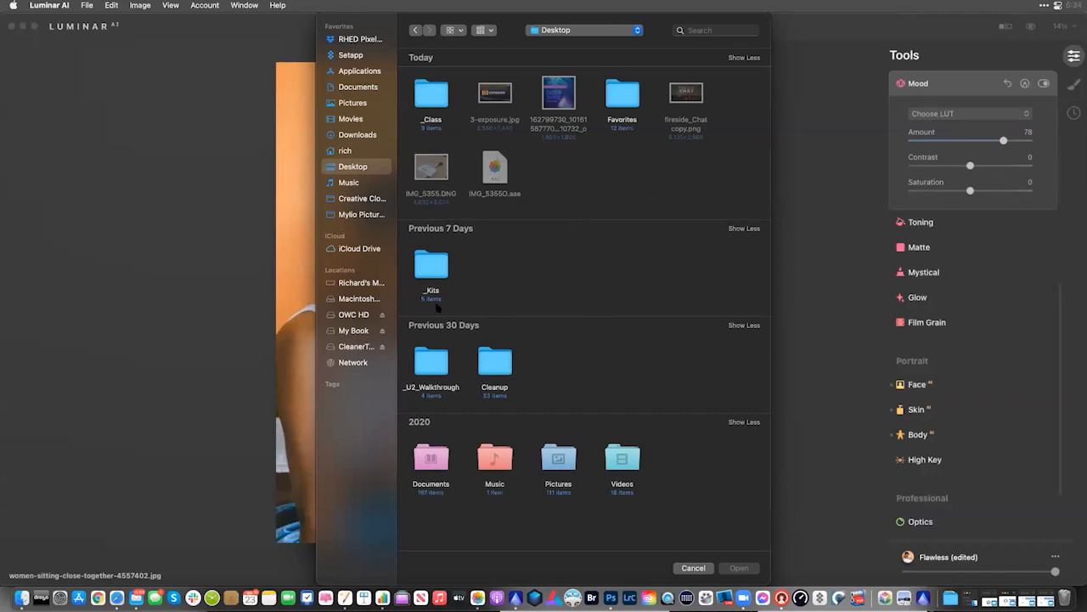
pyautogui.doubleClick(438, 275)
pyautogui.doubleClick(491, 192)
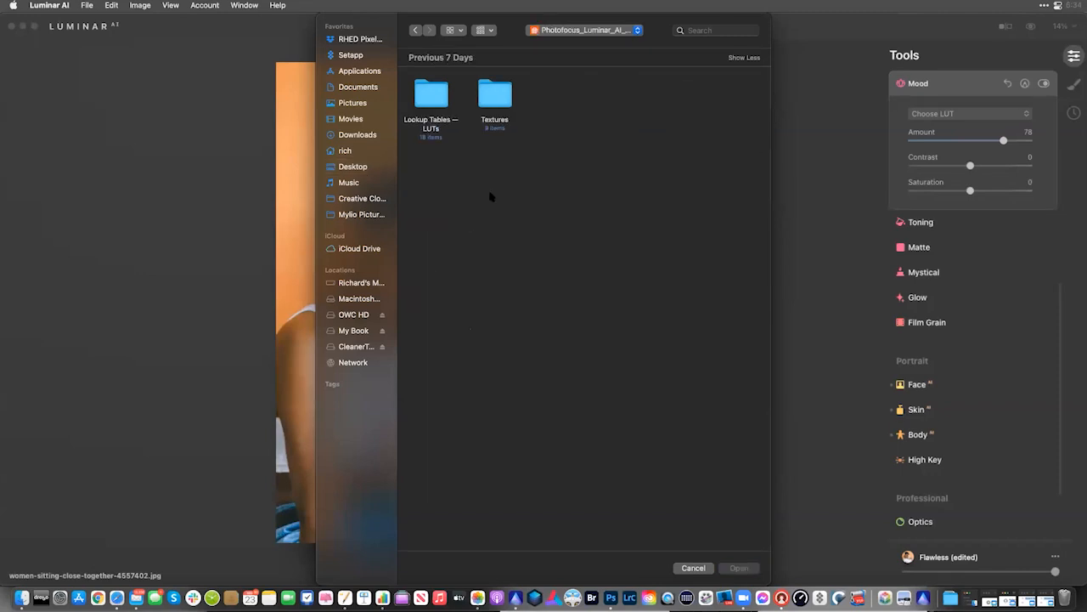
pyautogui.doubleClick(436, 104)
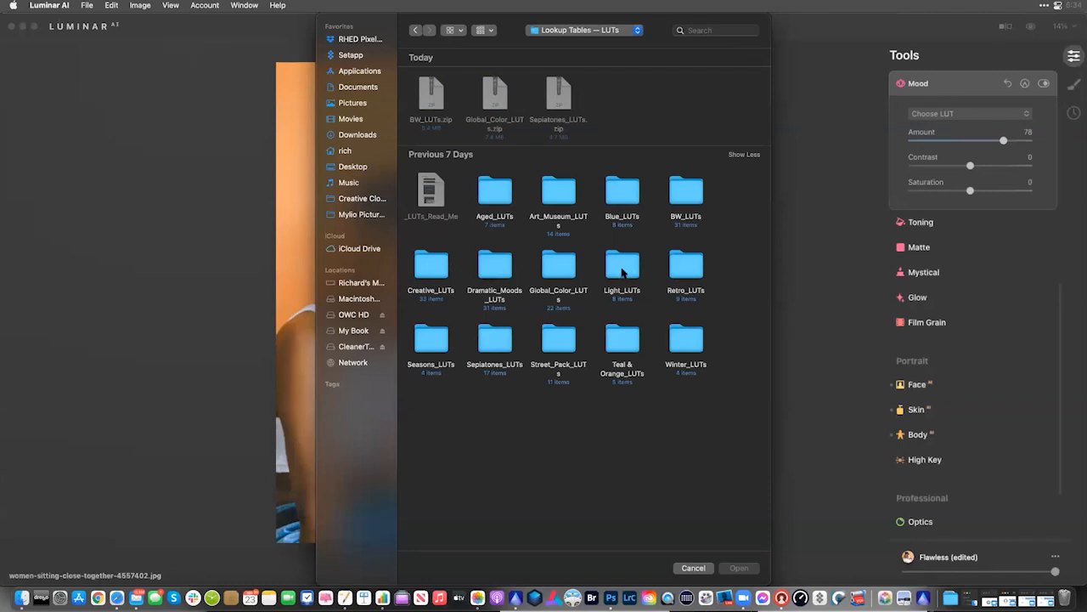
# Load Sao Paulo.CUBE from the Global_Color_LUTs folder into the Mood tool with Amount 54, Contrast -57 and Saturation -63
pyautogui.doubleClick(558, 266)
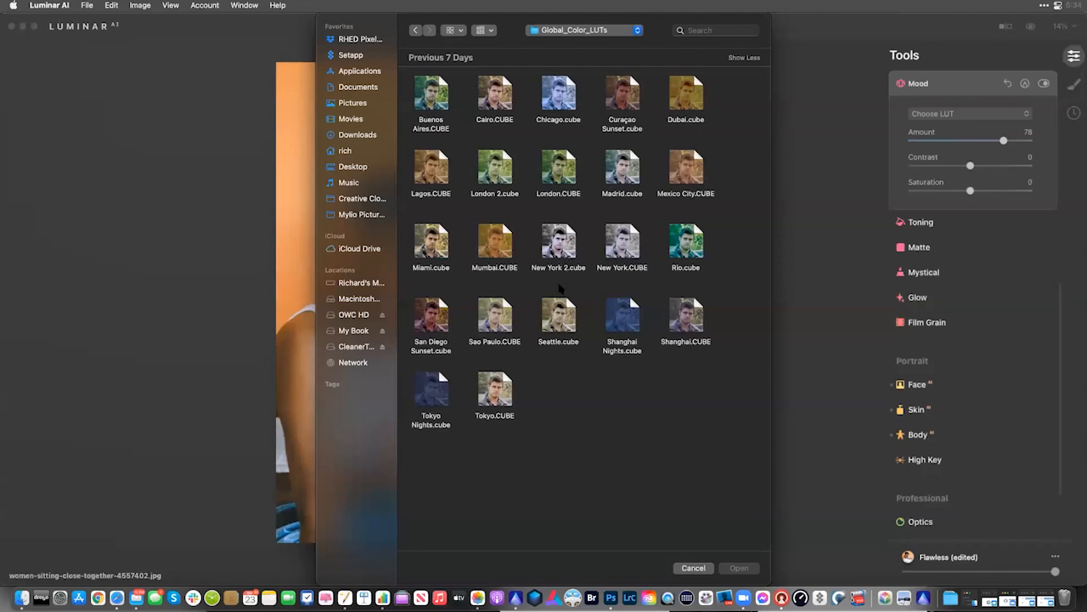
pyautogui.click(501, 316)
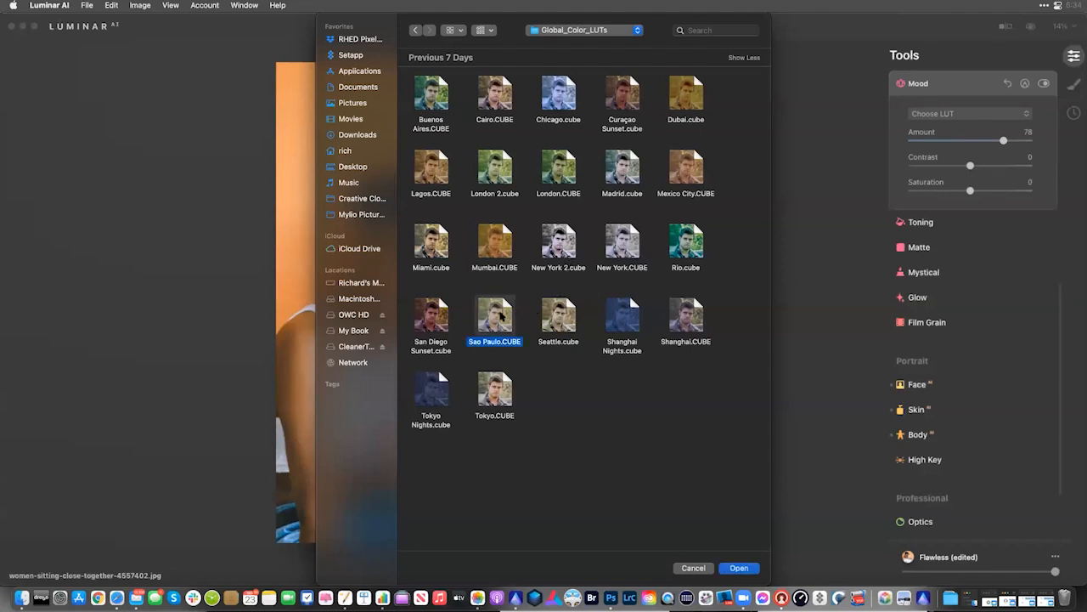
pyautogui.doubleClick(501, 316)
pyautogui.moveTo(950, 170); pyautogui.dragTo(934, 190)
pyautogui.moveTo(1009, 144); pyautogui.dragTo(977, 150)
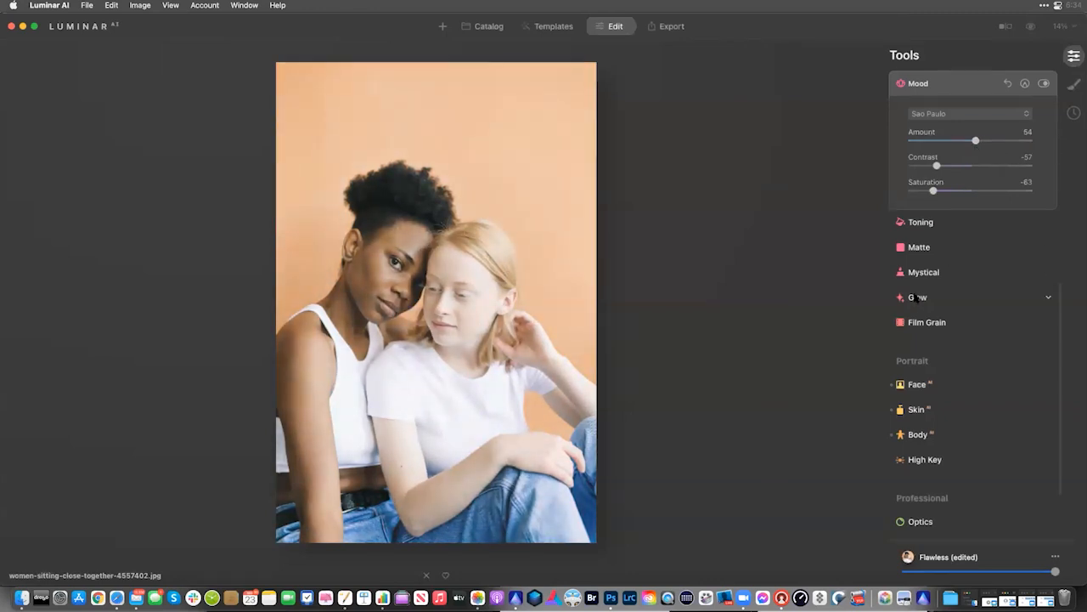
# Apply the High Key tool to the portrait with Amount 17, Dynamic High Key 39 and Blacks 0
pyautogui.scroll(2, 926, 313)
pyautogui.scroll(-4, 924, 315)
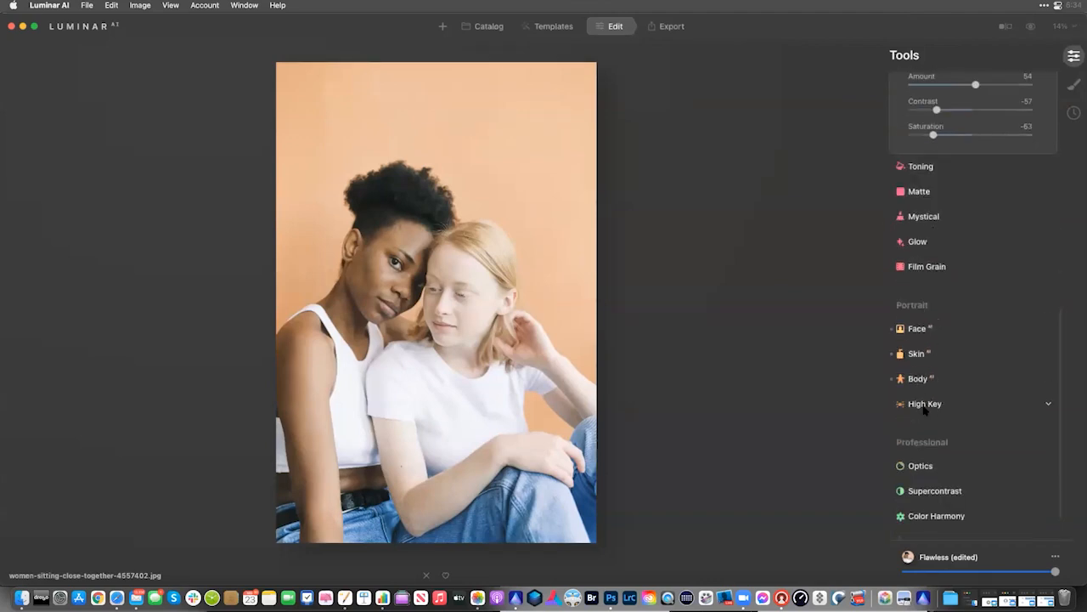
pyautogui.click(924, 405)
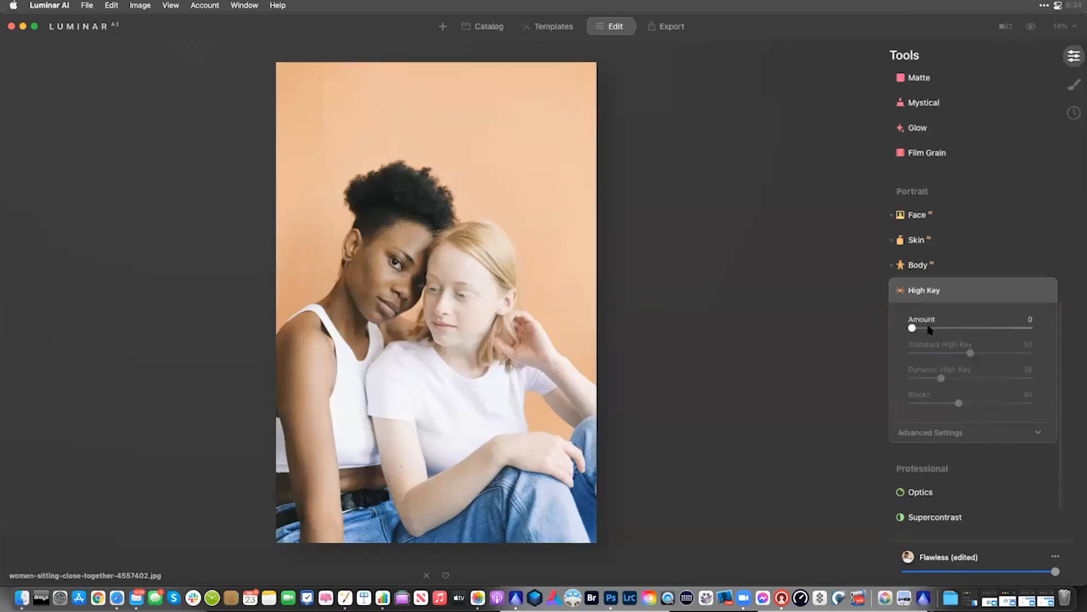
pyautogui.moveTo(912, 328)
pyautogui.mouseDown()
pyautogui.moveTo(1007, 328)
pyautogui.moveTo(903, 328)
pyautogui.moveTo(933, 328)
pyautogui.mouseUp()
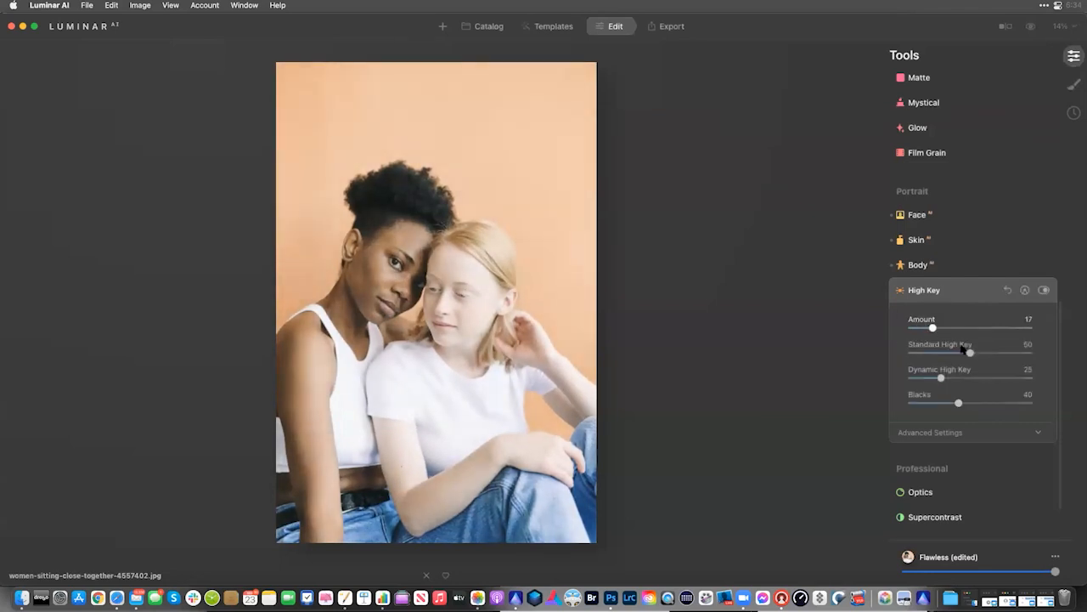
pyautogui.click(943, 435)
pyautogui.moveTo(957, 402); pyautogui.dragTo(884, 400)
pyautogui.moveTo(941, 377)
pyautogui.mouseDown()
pyautogui.moveTo(978, 380)
pyautogui.moveTo(960, 384)
pyautogui.mouseUp()
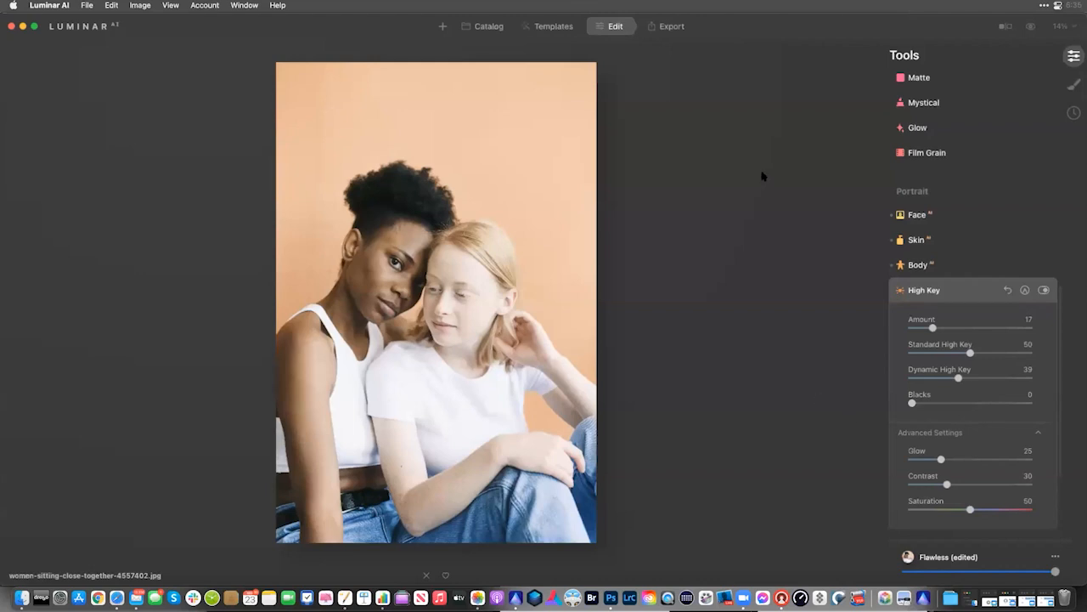
pyautogui.click(939, 291)
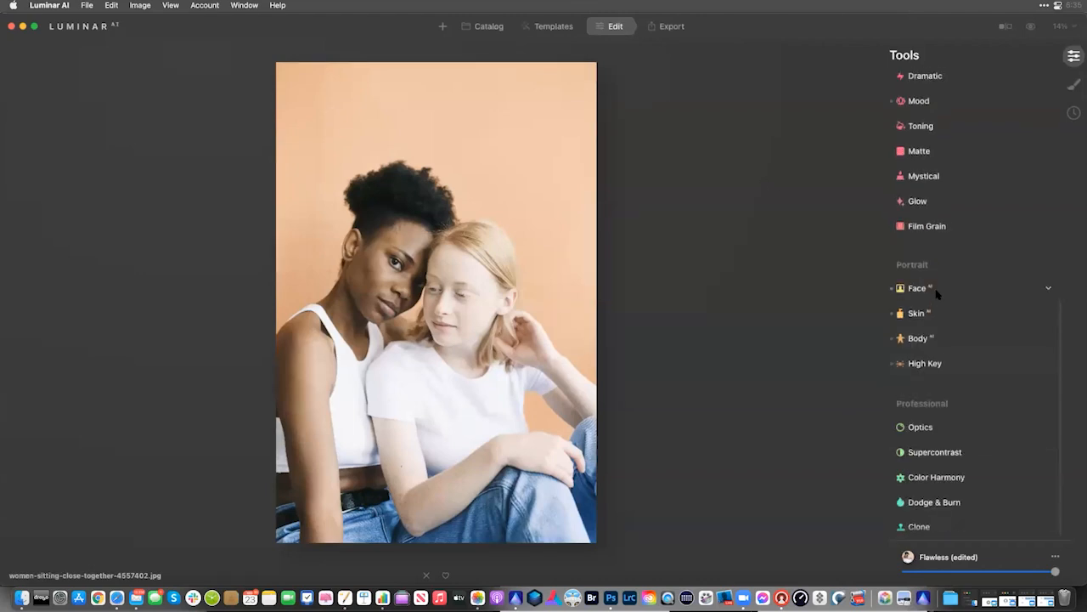
# Darken the blonde woman's white T-shirt with Dodge & Burn at brush size 70, painting first at strength 32 and again at 72
pyautogui.click(938, 504)
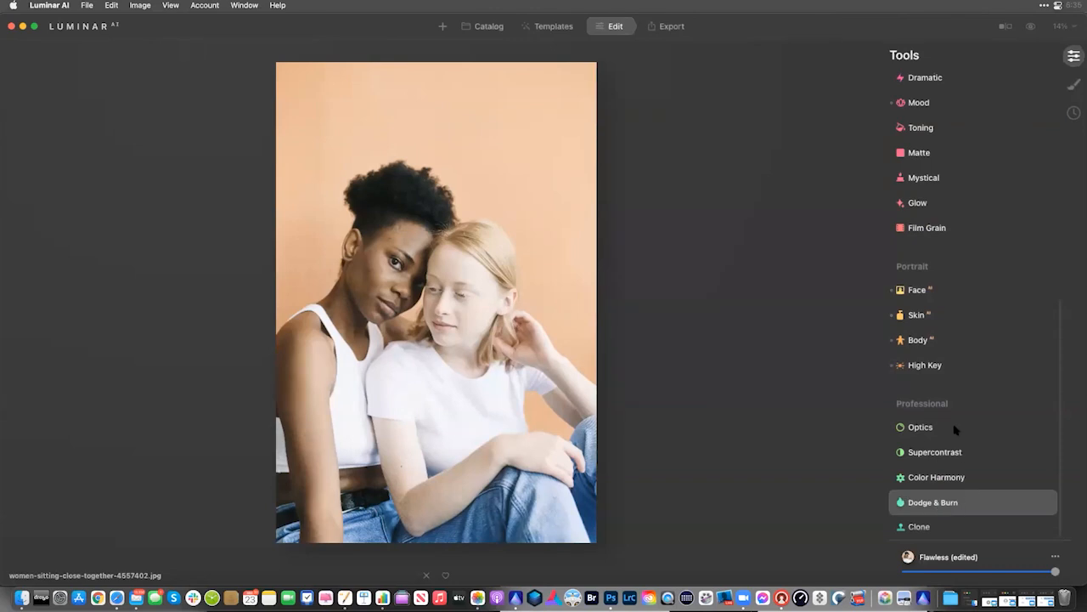
pyautogui.click(970, 401)
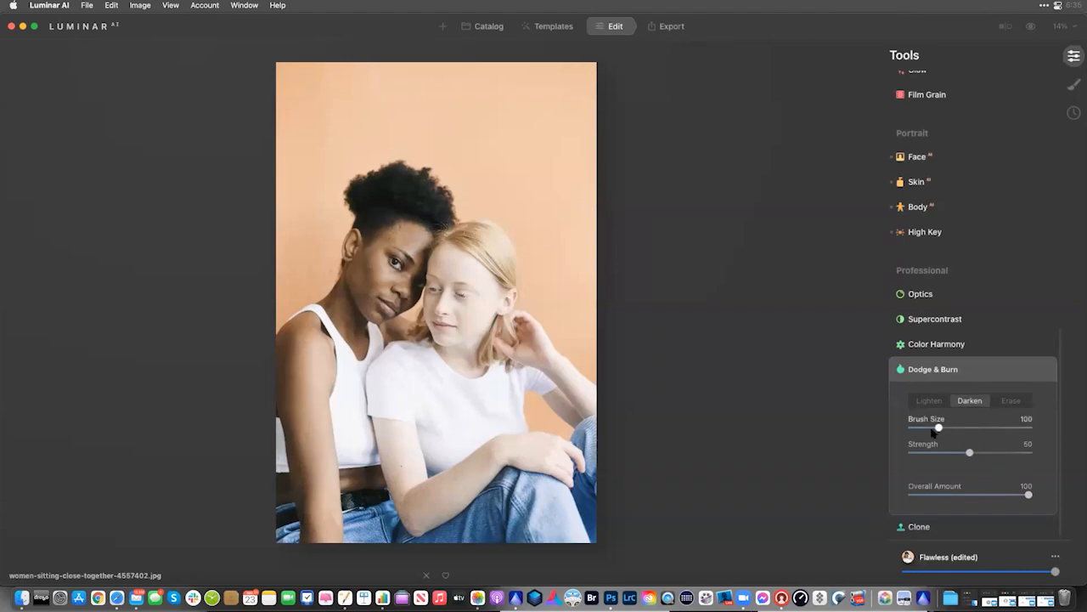
pyautogui.moveTo(958, 457); pyautogui.dragTo(930, 427)
pyautogui.moveTo(426, 374)
pyautogui.mouseDown()
pyautogui.moveTo(464, 400)
pyautogui.moveTo(536, 417)
pyautogui.moveTo(408, 365)
pyautogui.moveTo(488, 408)
pyautogui.moveTo(428, 384)
pyautogui.moveTo(452, 422)
pyautogui.moveTo(439, 392)
pyautogui.moveTo(480, 402)
pyautogui.mouseUp()
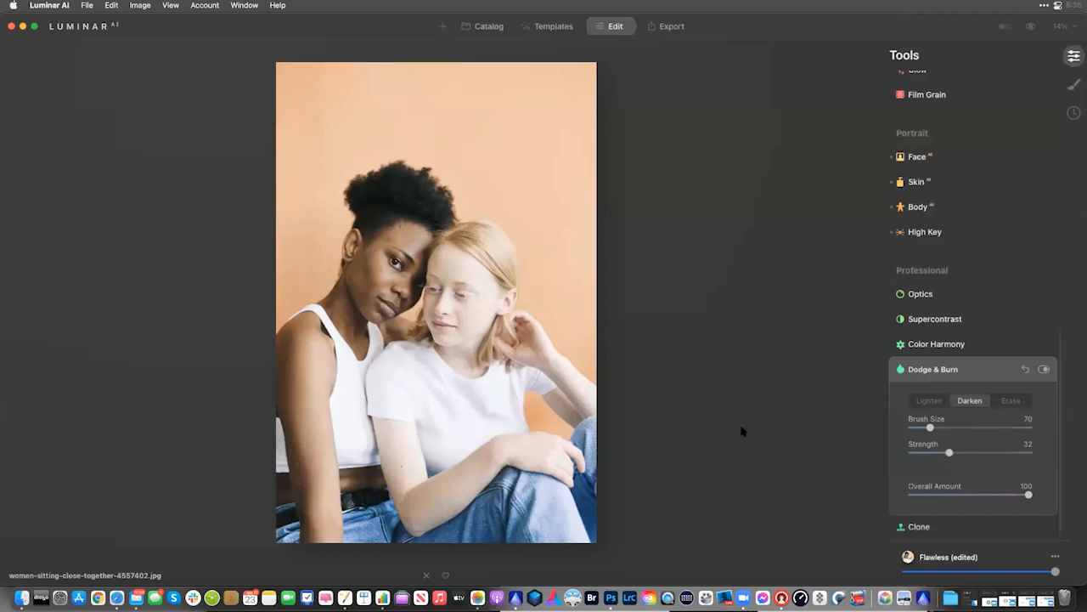
pyautogui.moveTo(949, 452); pyautogui.dragTo(996, 452)
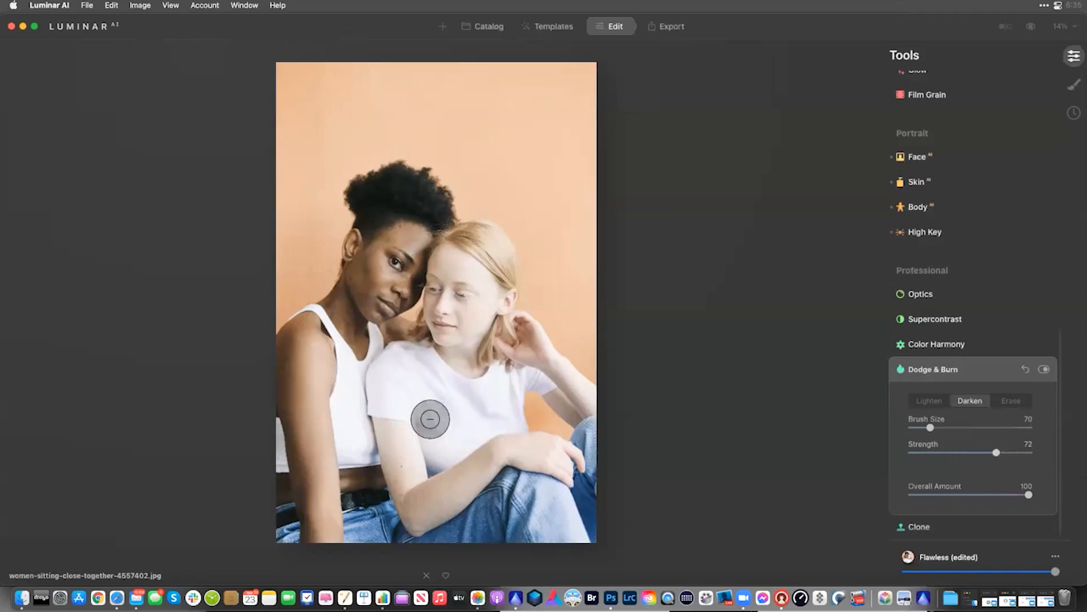
pyautogui.moveTo(409, 376)
pyautogui.mouseDown()
pyautogui.moveTo(478, 413)
pyautogui.moveTo(422, 396)
pyautogui.moveTo(468, 411)
pyautogui.moveTo(459, 412)
pyautogui.mouseUp()
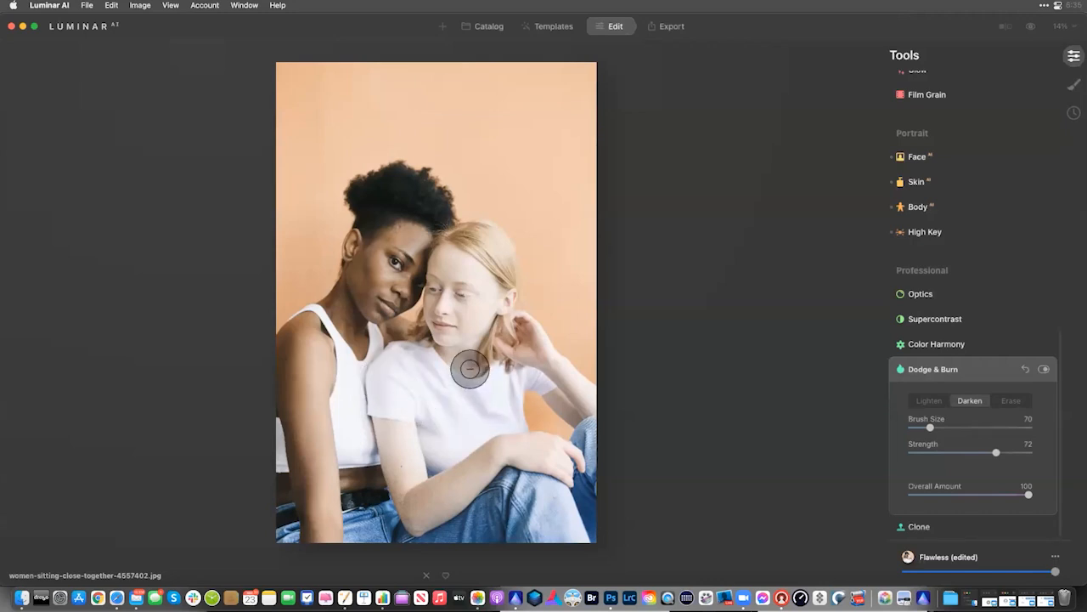
# Try darkening the blonde woman's hair with one stroke, and erase that stroke from the hair and surrounding wall
pyautogui.moveTo(447, 274)
pyautogui.mouseDown()
pyautogui.moveTo(466, 236)
pyautogui.moveTo(505, 265)
pyautogui.moveTo(461, 230)
pyautogui.moveTo(501, 253)
pyautogui.mouseUp()
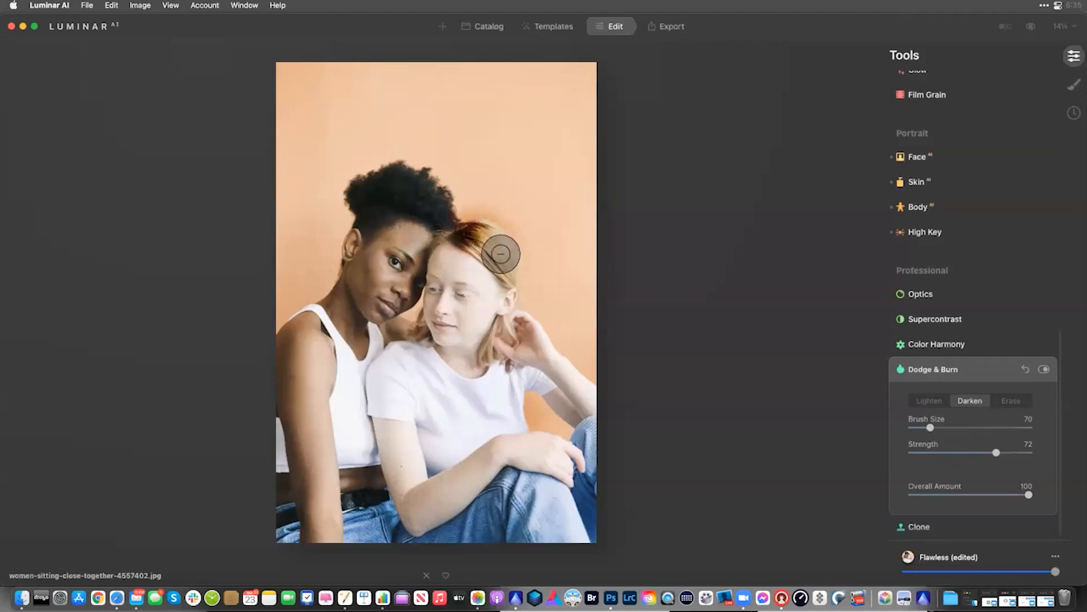
pyautogui.click(1011, 400)
pyautogui.press('super+equal')
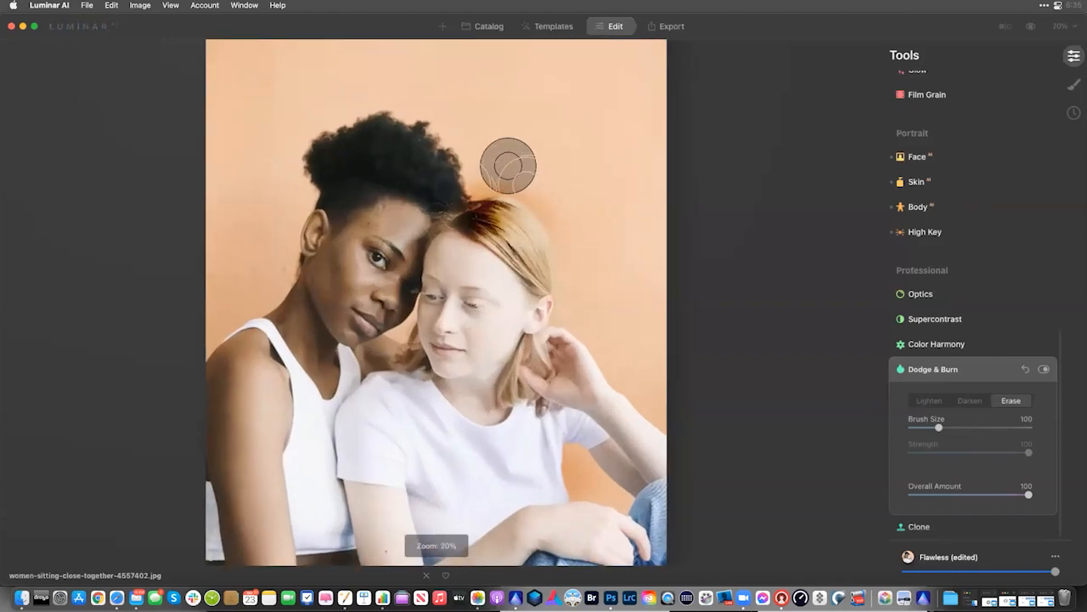
pyautogui.moveTo(474, 173)
pyautogui.mouseDown()
pyautogui.moveTo(488, 165)
pyautogui.moveTo(538, 182)
pyautogui.moveTo(574, 258)
pyautogui.mouseUp()
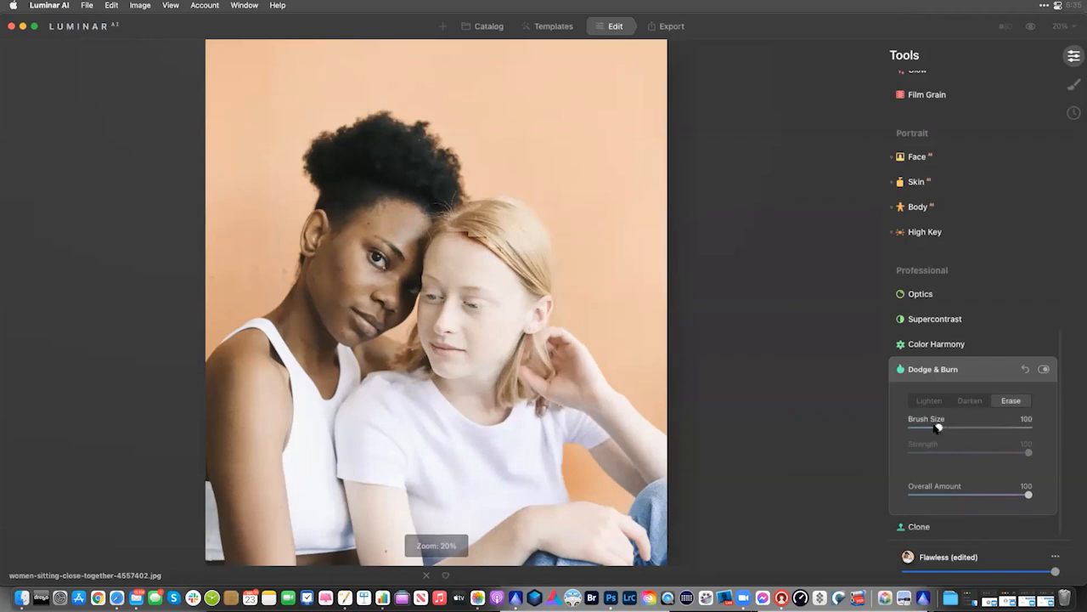
# Darken the blonde woman's hair with the Dodge & Burn brush and set the Overall Amount to 42
pyautogui.click(970, 401)
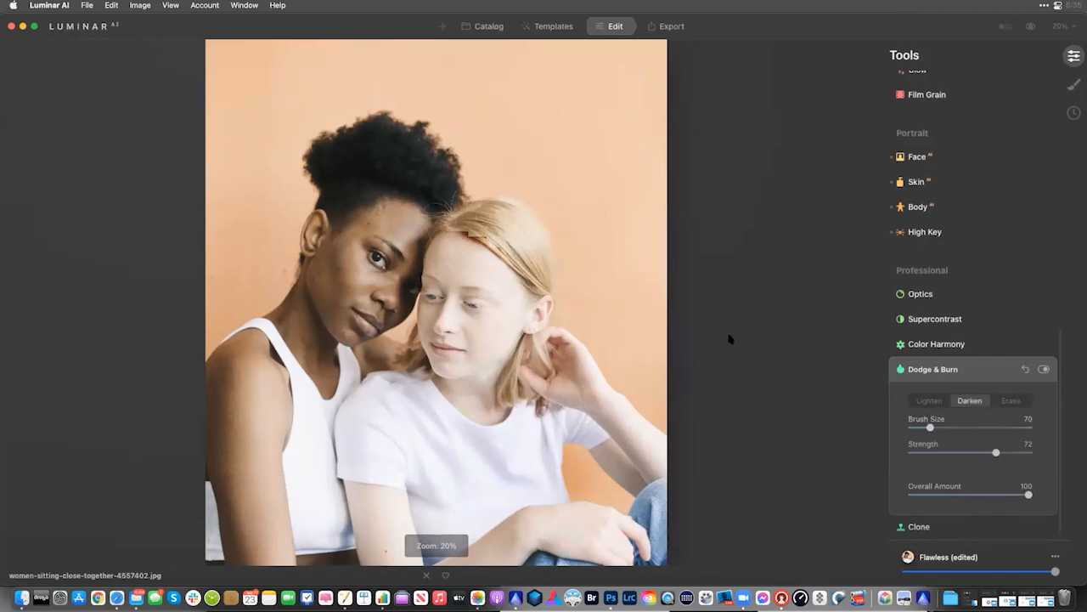
pyautogui.moveTo(476, 234)
pyautogui.mouseDown()
pyautogui.moveTo(512, 236)
pyautogui.moveTo(527, 261)
pyautogui.moveTo(512, 218)
pyautogui.moveTo(526, 244)
pyautogui.mouseUp()
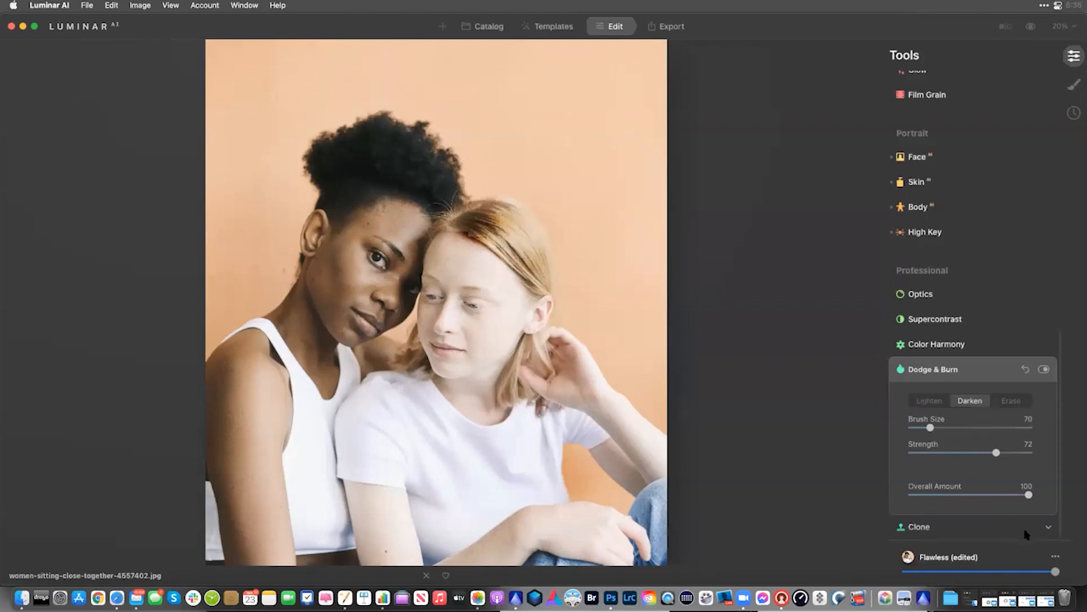
pyautogui.moveTo(1029, 496)
pyautogui.mouseDown()
pyautogui.moveTo(936, 496)
pyautogui.moveTo(994, 501)
pyautogui.moveTo(939, 504)
pyautogui.moveTo(949, 503)
pyautogui.mouseUp()
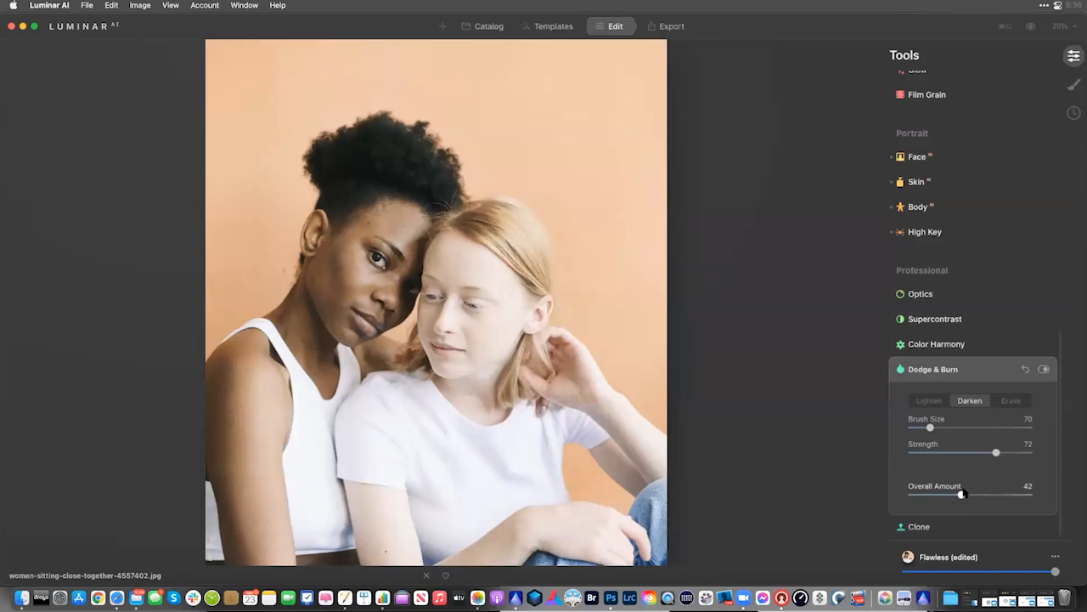
# Switch the Dodge & Burn effect off and on to compare the portrait with and without it
pyautogui.click(1044, 370)
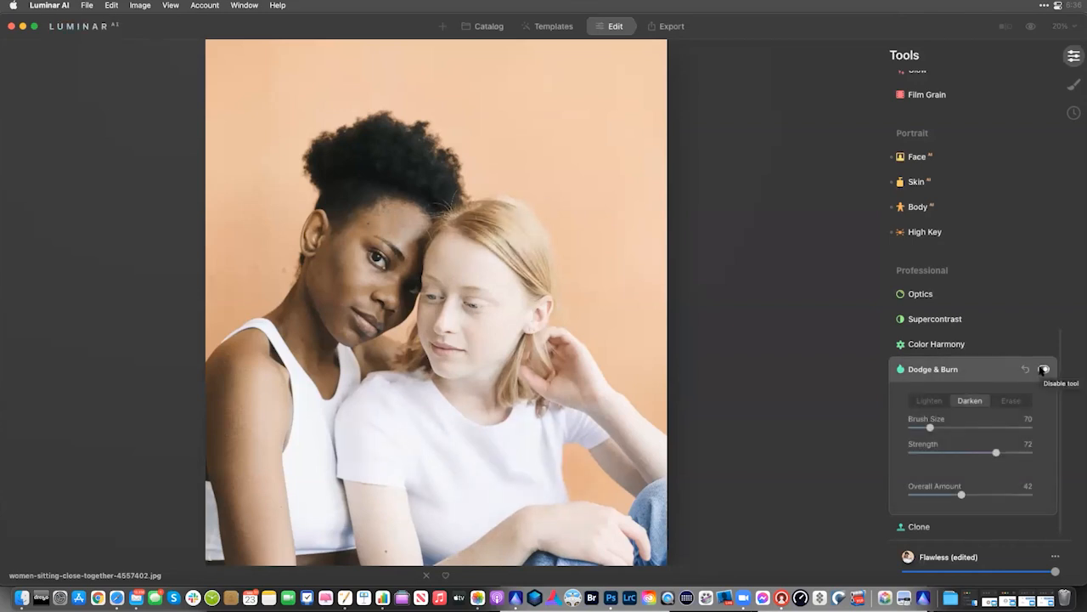
pyautogui.click(1045, 371)
pyautogui.click(1044, 370)
# Find the portrait 01_after.jpg of the woman in a light blue dress in the catalog and open it for editing
pyautogui.click(481, 27)
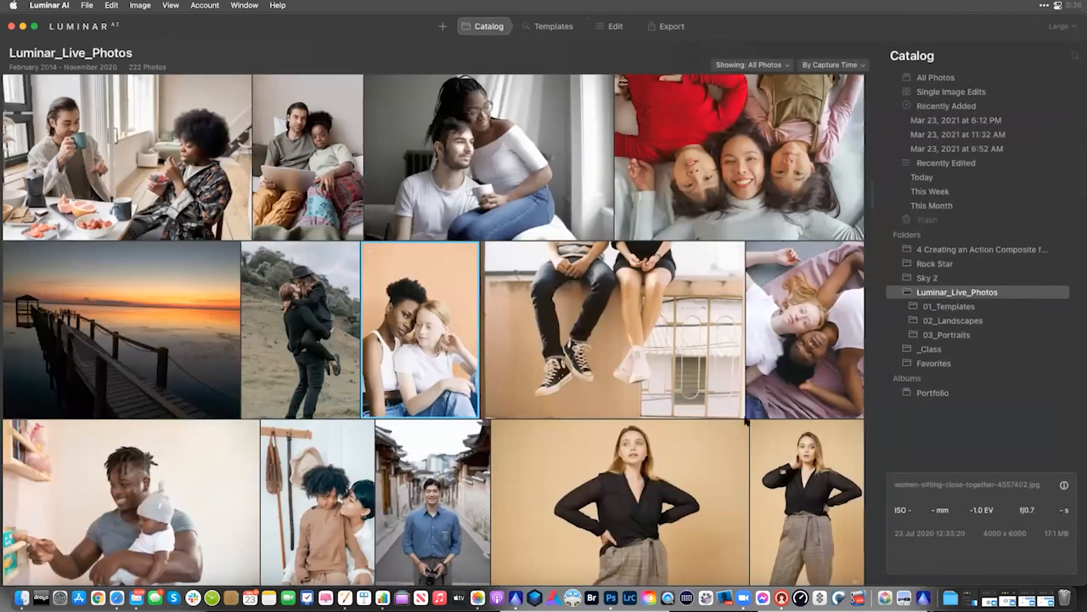
pyautogui.scroll(-3, 662, 409)
pyautogui.scroll(-10, 662, 410)
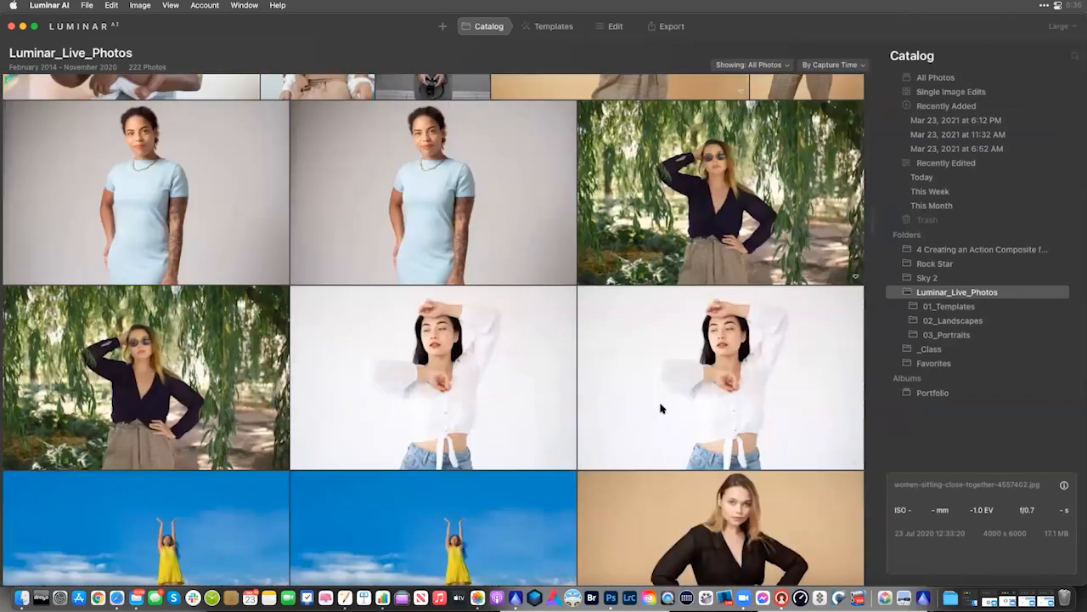
pyautogui.doubleClick(399, 165)
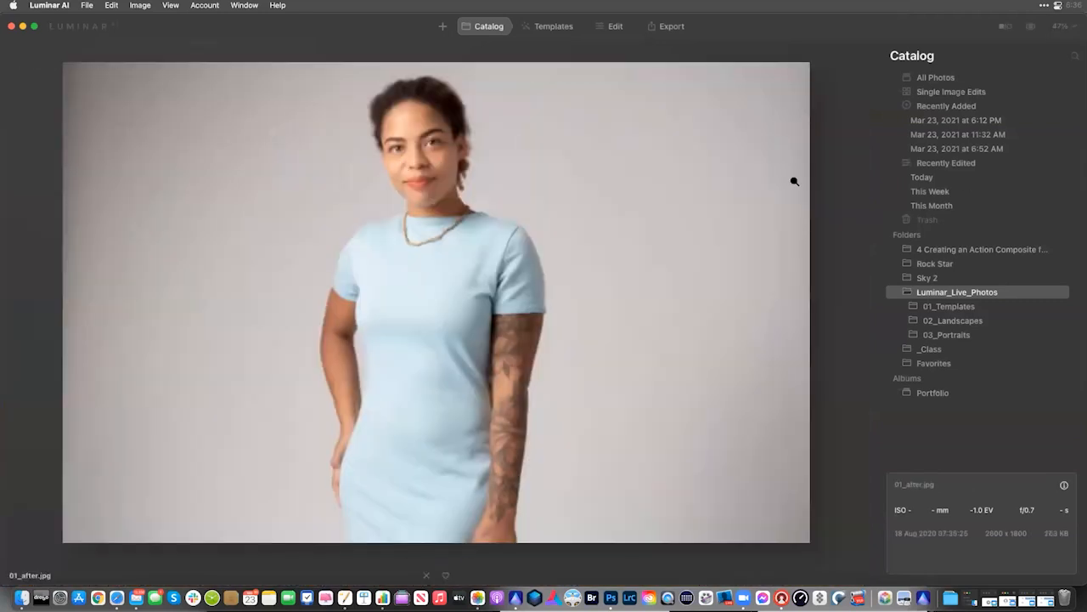
pyautogui.click(613, 26)
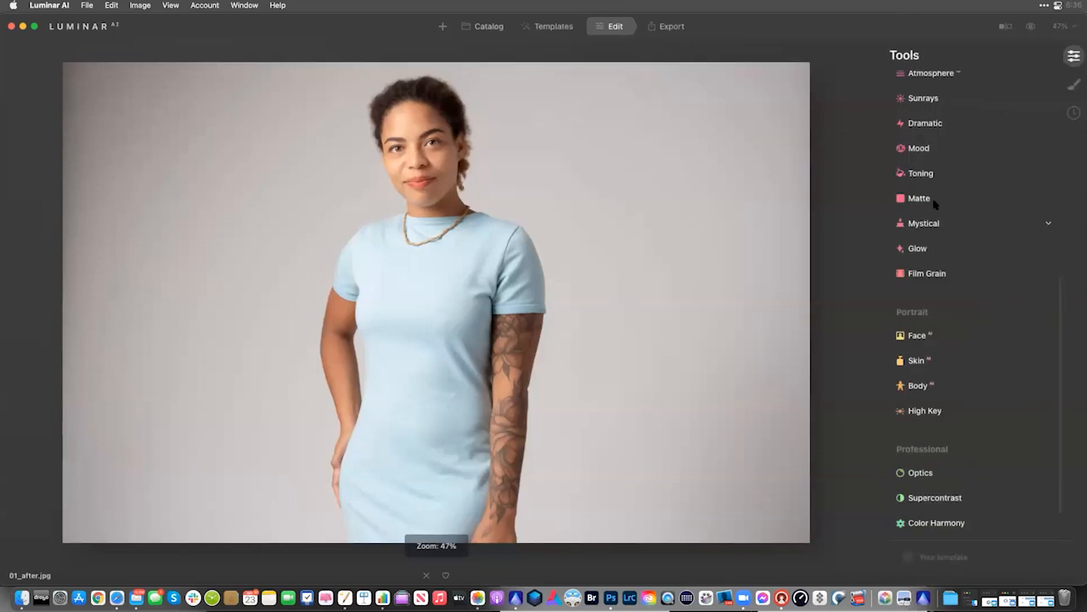
# Apply the Candlelight LUT with the Mood tool, setting Amount to 70, Contrast to 63 and Saturation to -9
pyautogui.click(920, 149)
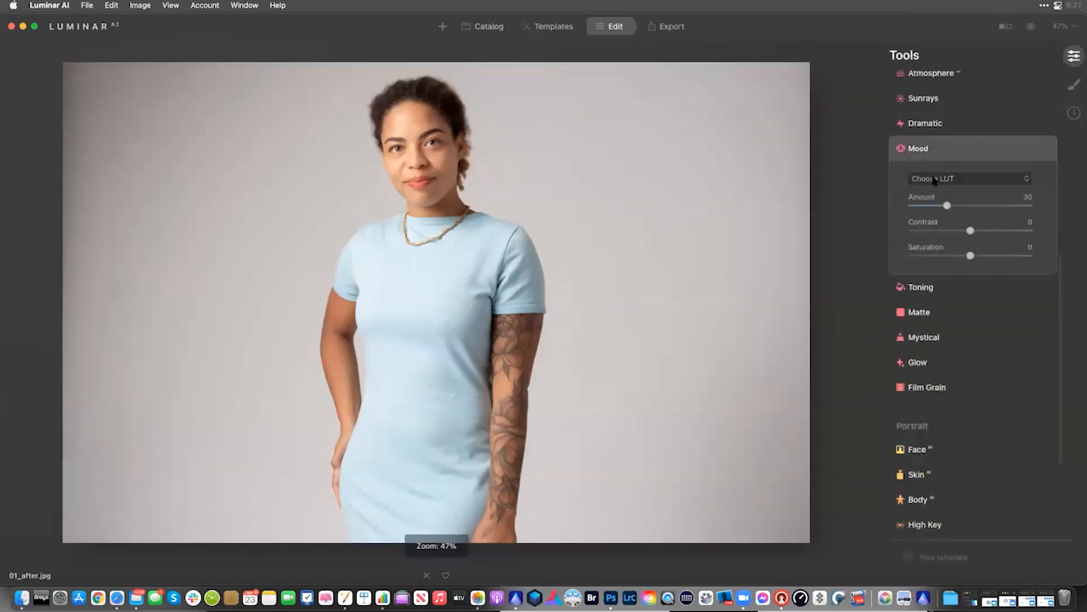
pyautogui.click(943, 179)
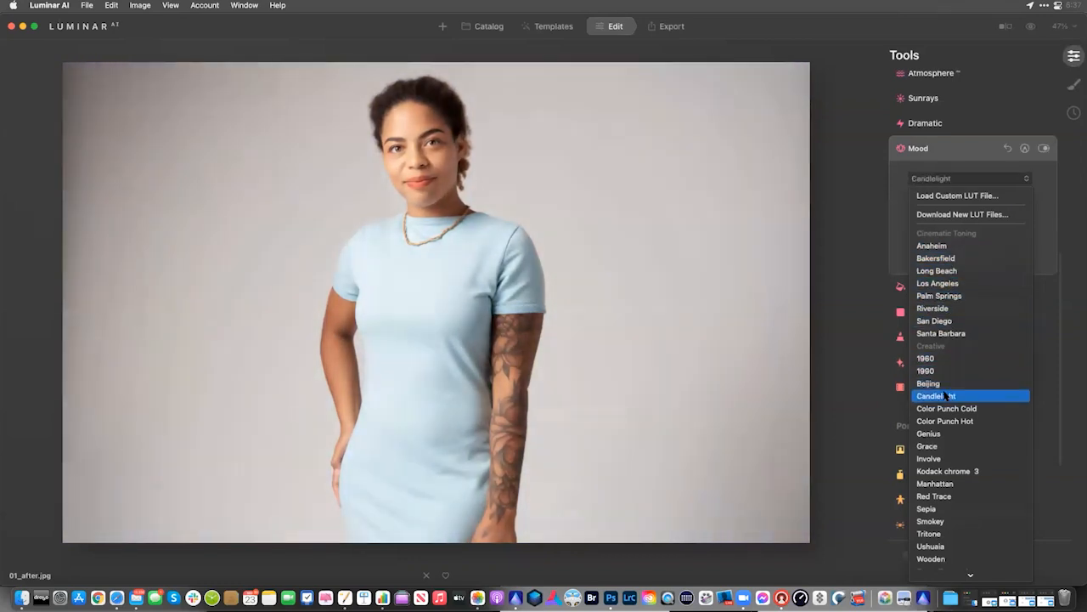
pyautogui.click(946, 396)
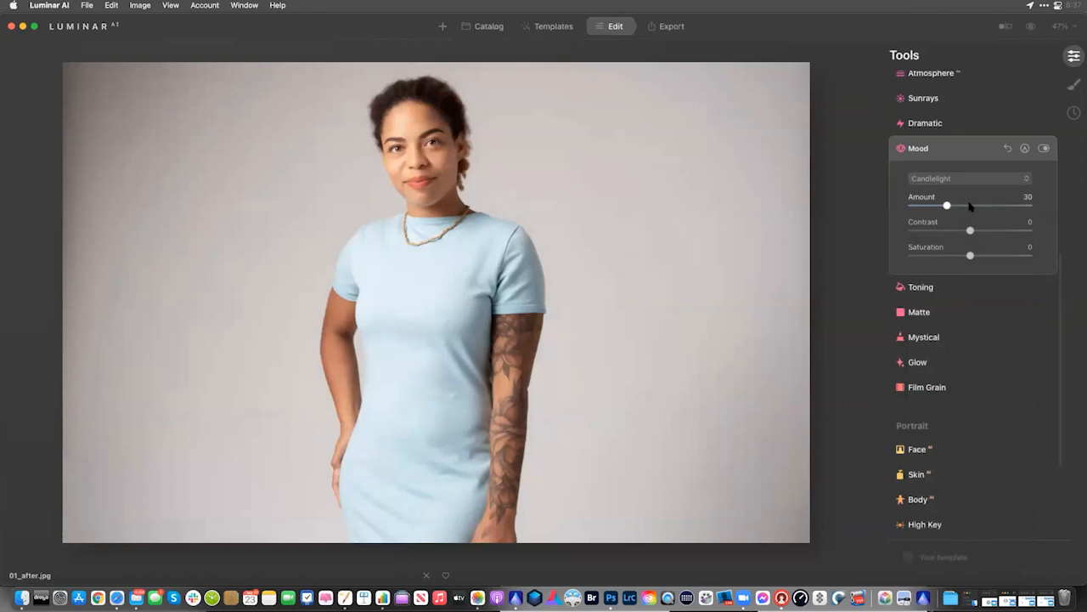
pyautogui.click(995, 206)
pyautogui.moveTo(996, 230); pyautogui.dragTo(1006, 230)
pyautogui.moveTo(927, 256); pyautogui.dragTo(965, 257)
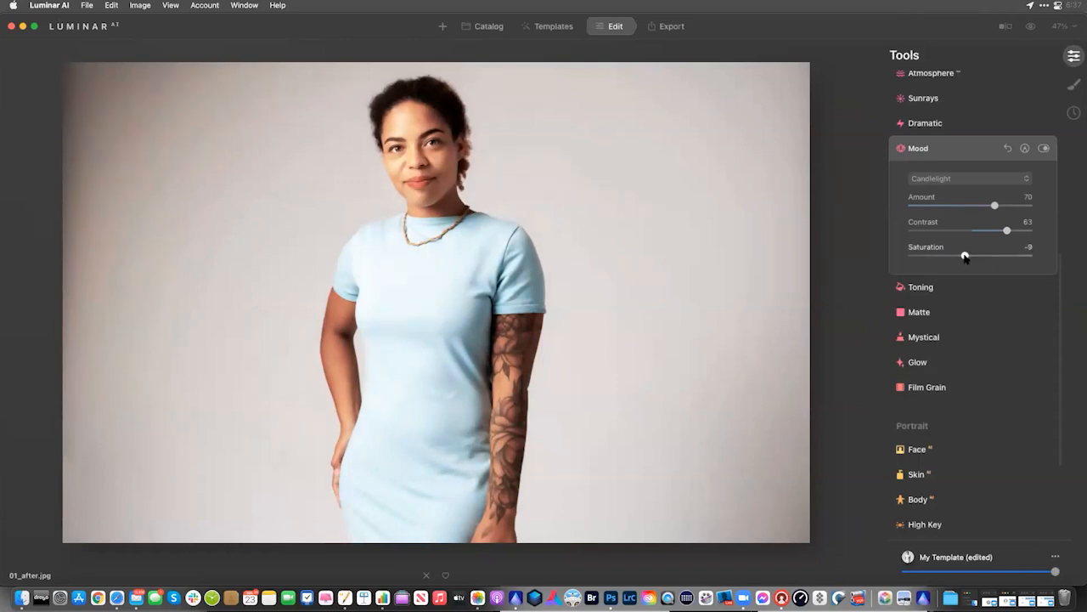
# Find the portrait JP_01_before_2.jpg of the man in a black hat against the pale red wall in the catalog and open it
pyautogui.click(481, 27)
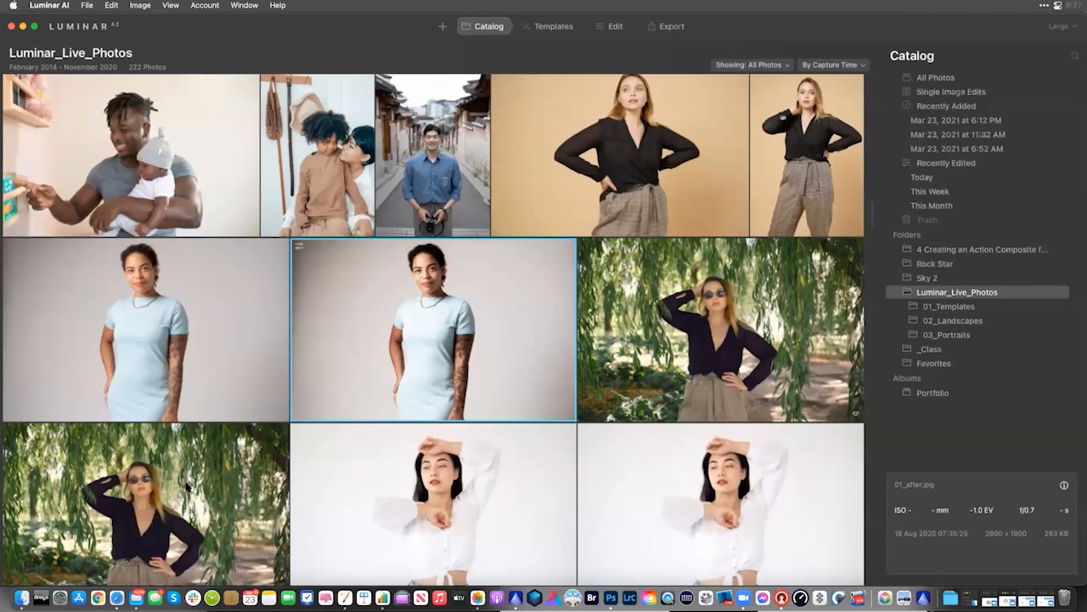
pyautogui.scroll(-10, 198, 480)
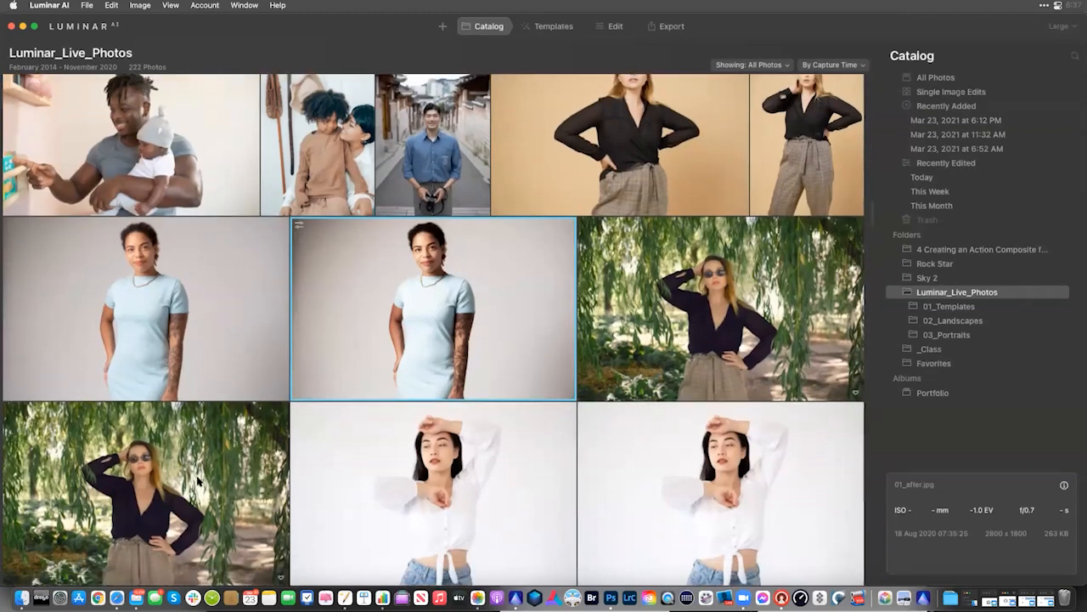
pyautogui.scroll(-5, 198, 476)
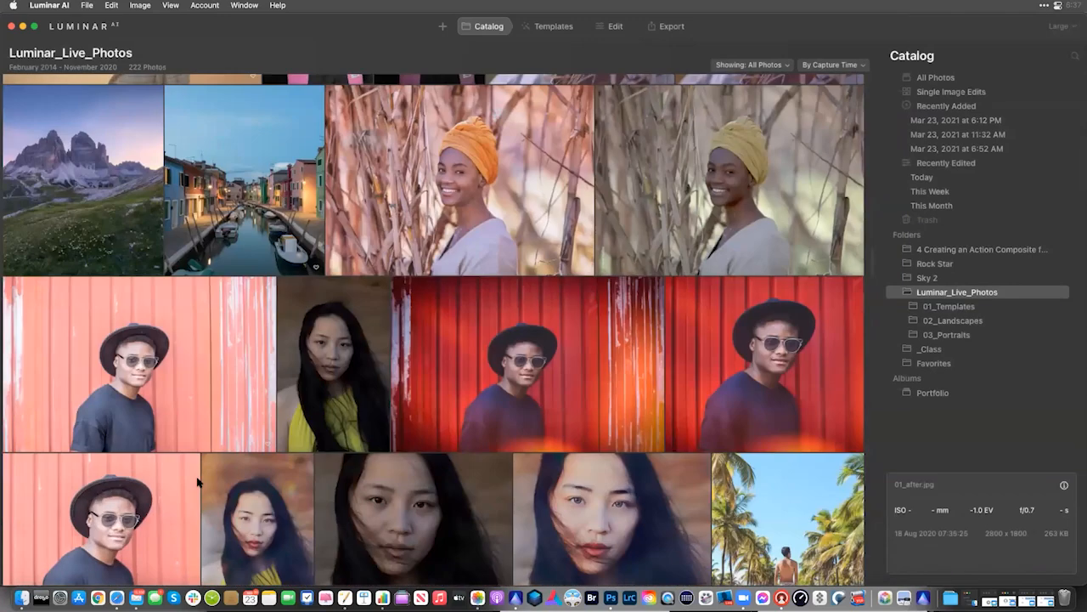
pyautogui.scroll(1, 198, 476)
pyautogui.scroll(1, 197, 483)
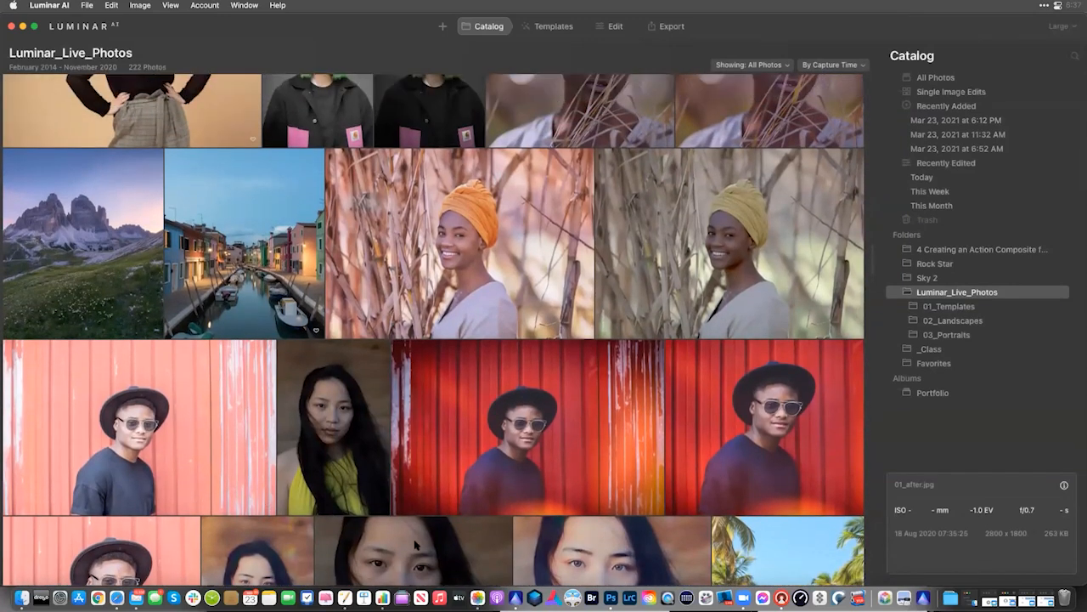
pyautogui.click(550, 430)
pyautogui.doubleClick(155, 442)
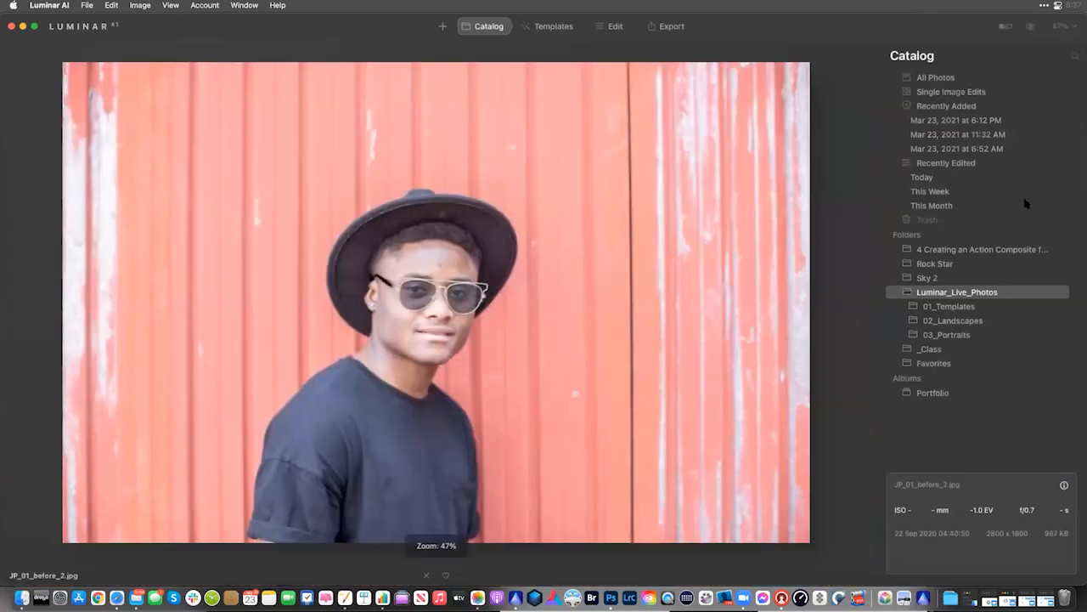
# Try the Flawless template from the Essence Collection on the portrait, and settle on the Fashionista template
pyautogui.click(612, 26)
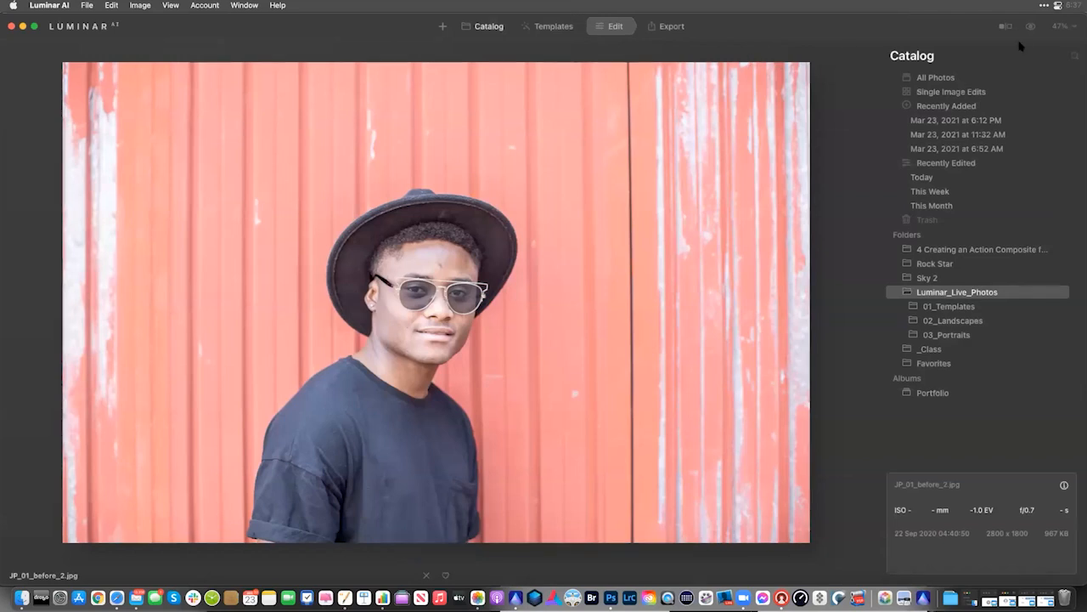
pyautogui.click(553, 27)
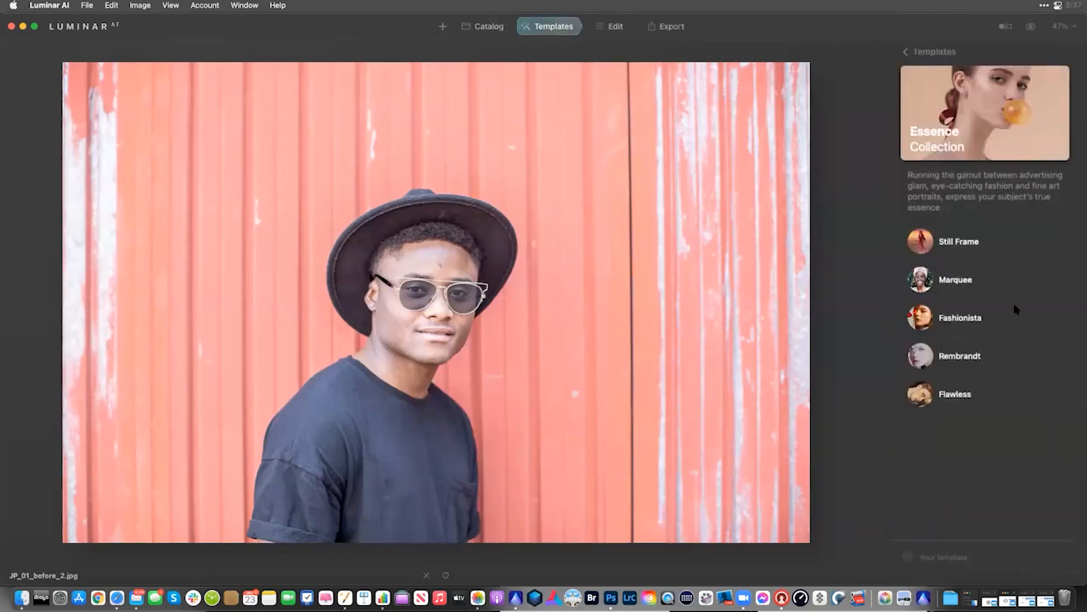
pyautogui.click(969, 403)
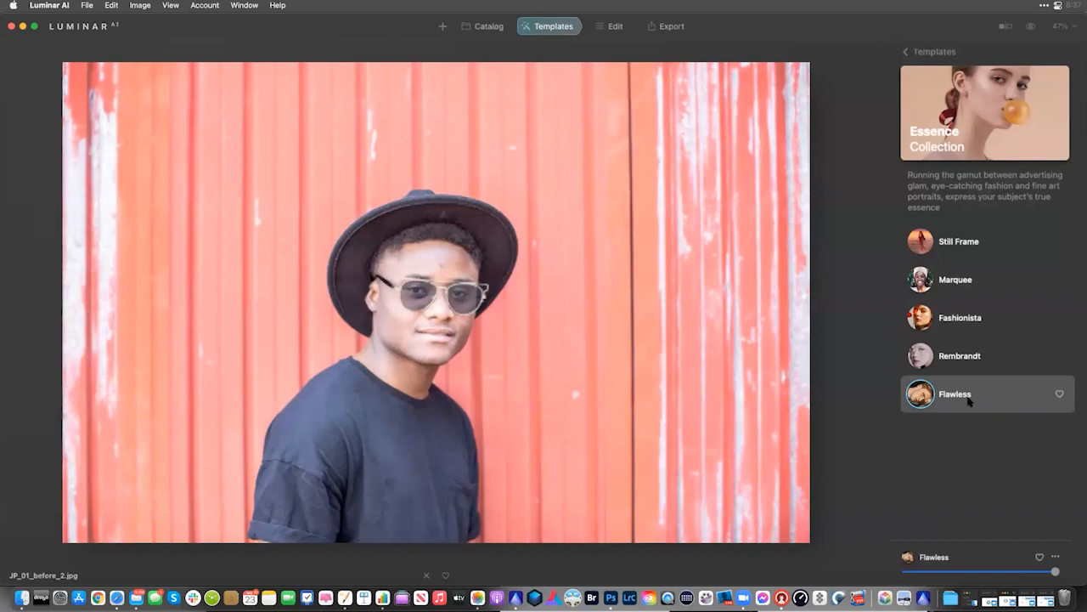
pyautogui.click(962, 311)
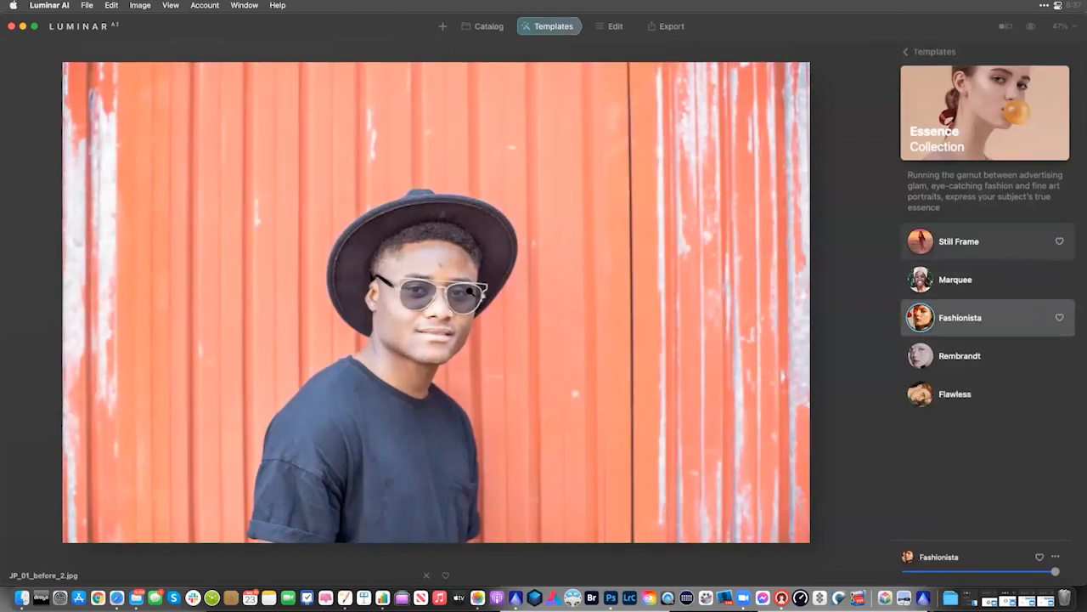
# Turn on Skin Defects Removal in the Skin tool for the man's face
pyautogui.scroll(5, 437, 291)
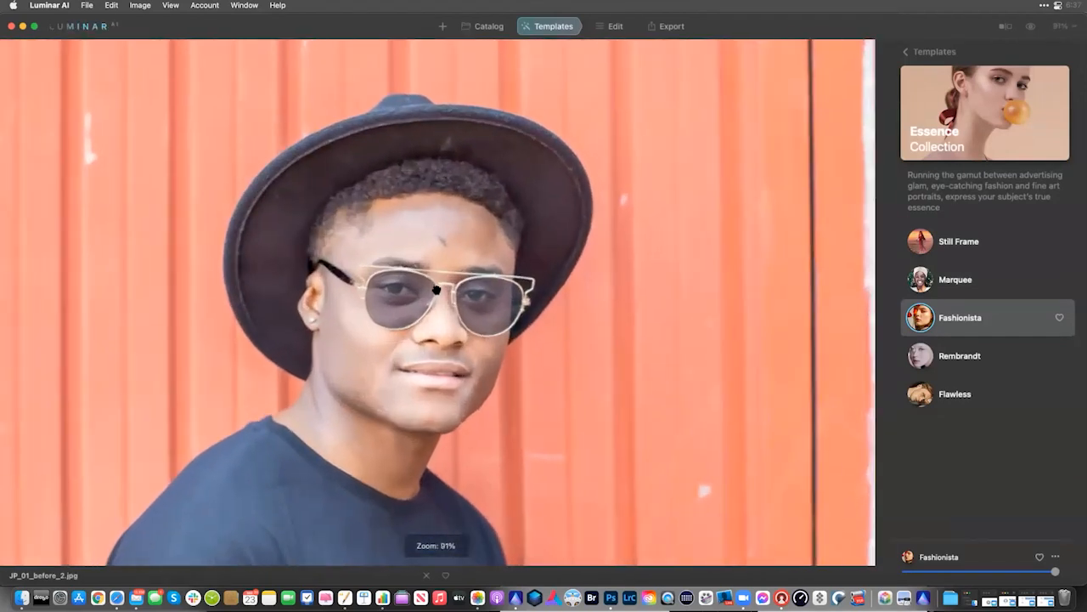
pyautogui.scroll(1, 437, 291)
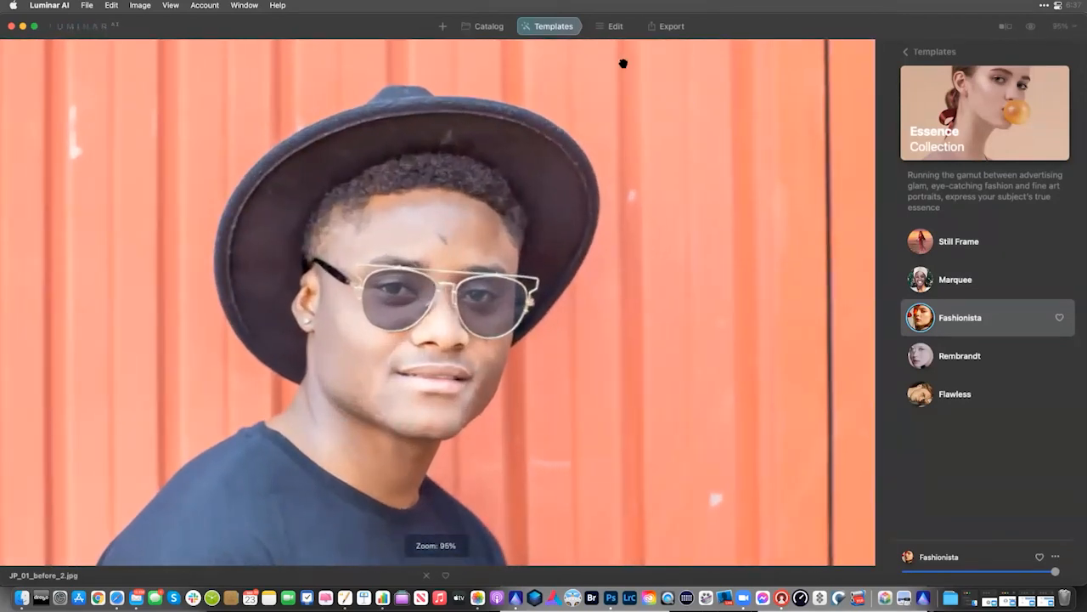
pyautogui.click(608, 26)
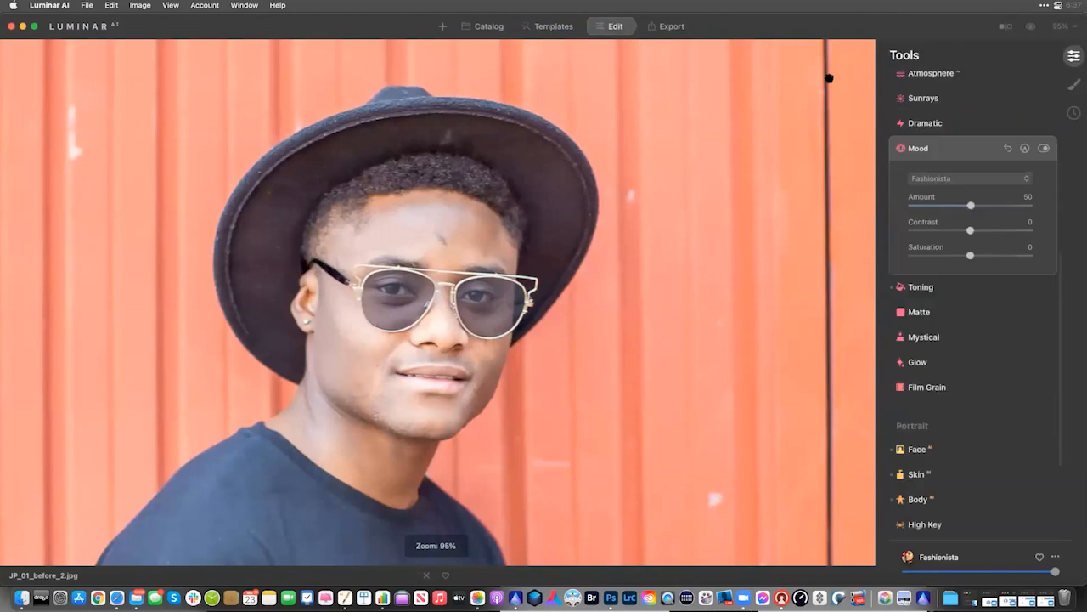
pyautogui.scroll(-1, 969, 455)
pyautogui.click(952, 461)
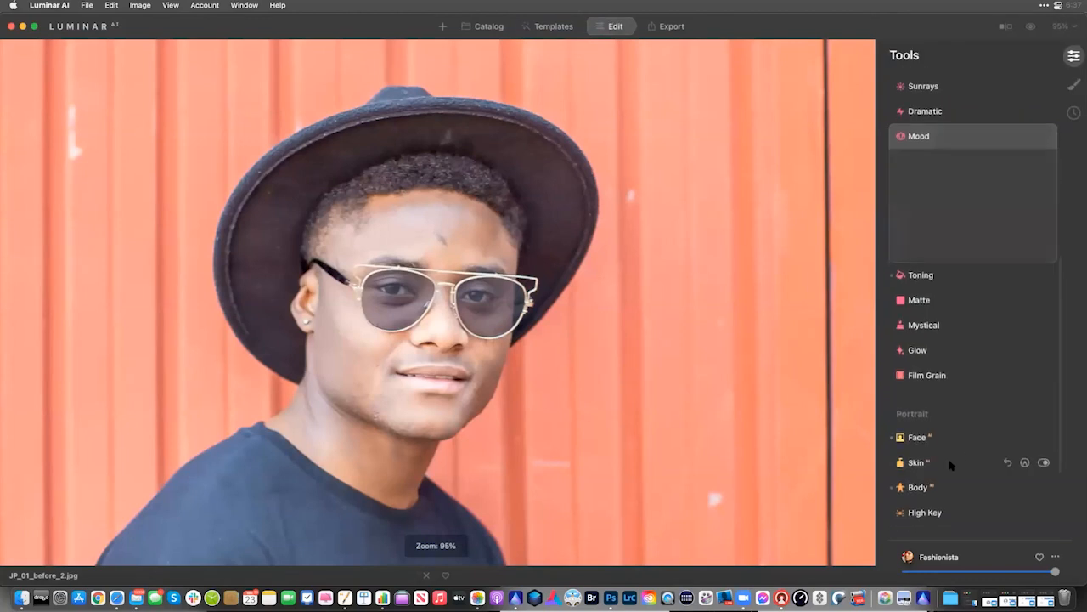
pyautogui.click(945, 429)
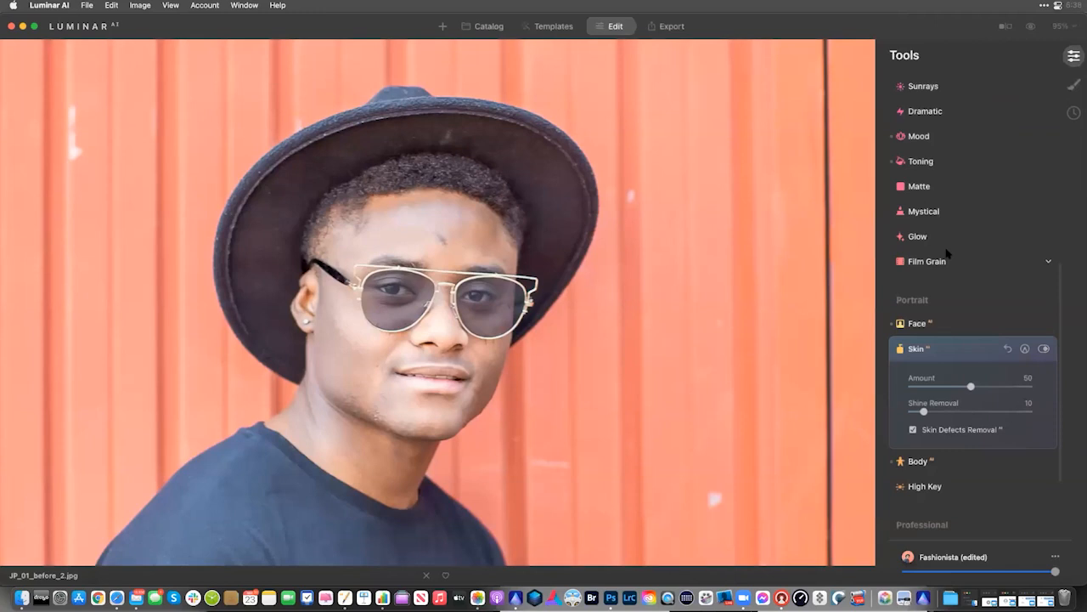
# Remove the mark on the man's forehead with the Erase tool at a brush radius of 20
pyautogui.scroll(10, 948, 252)
pyautogui.scroll(3, 947, 254)
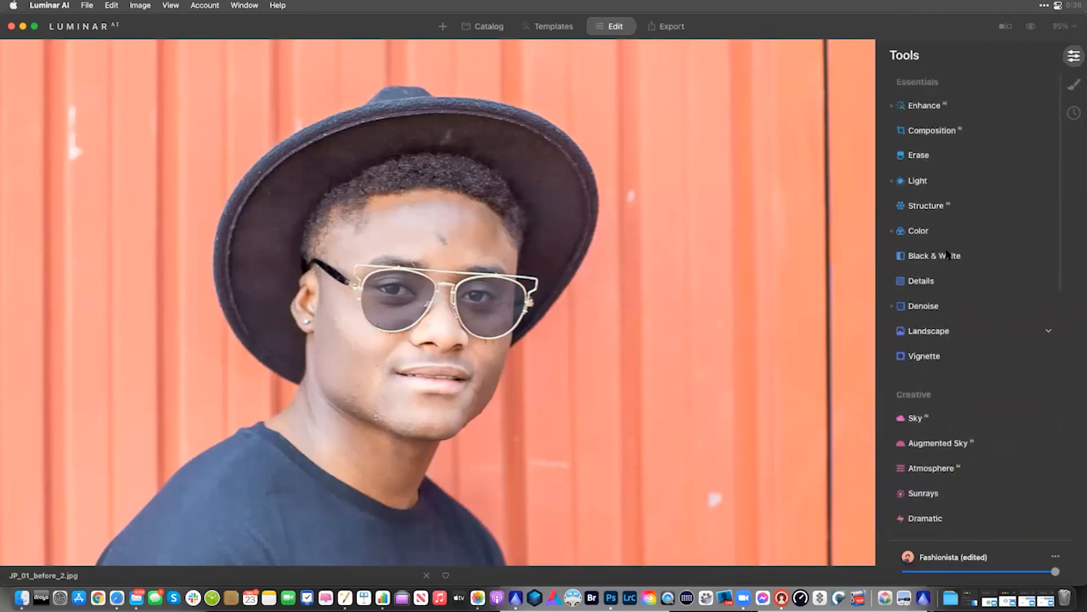
pyautogui.click(918, 156)
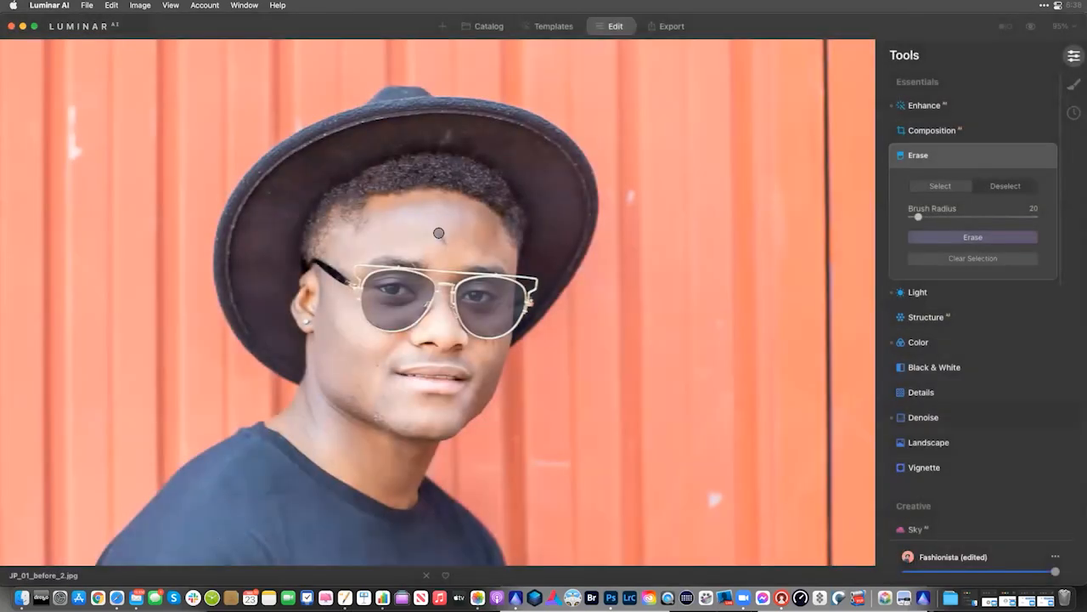
pyautogui.moveTo(438, 234); pyautogui.dragTo(447, 251)
pyautogui.click(982, 238)
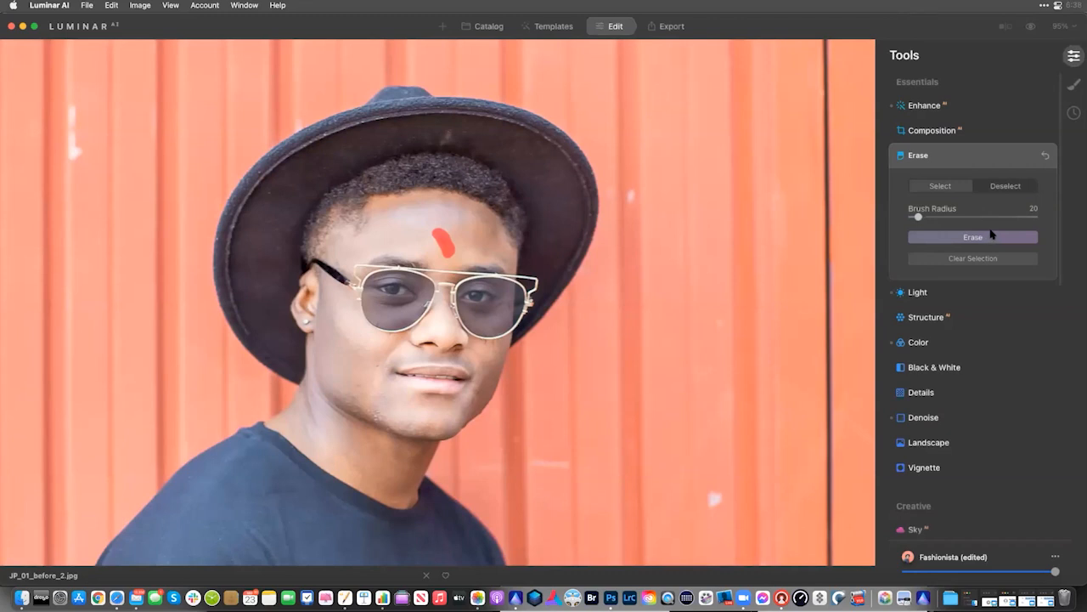
pyautogui.click(992, 232)
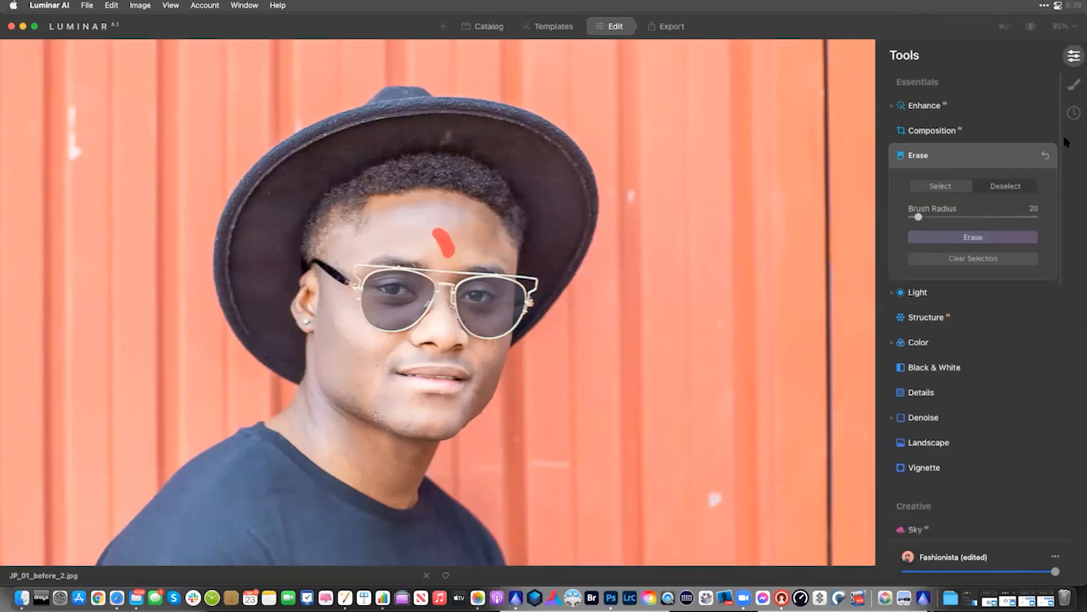
# Add a Basic local mask with a paint brush radius of 46 and softness of 12
pyautogui.click(1075, 85)
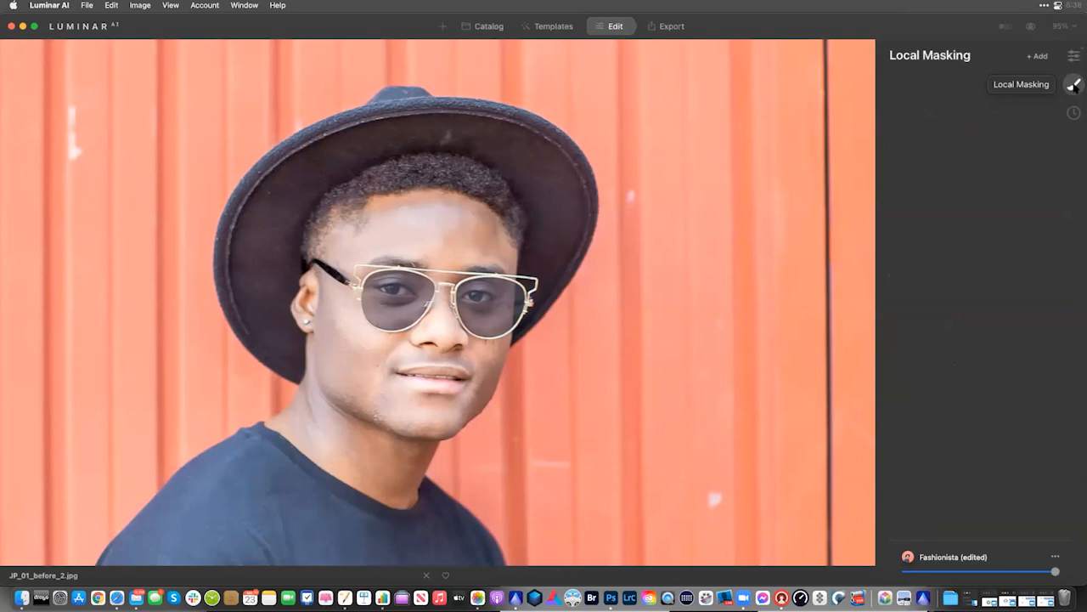
pyautogui.click(1035, 59)
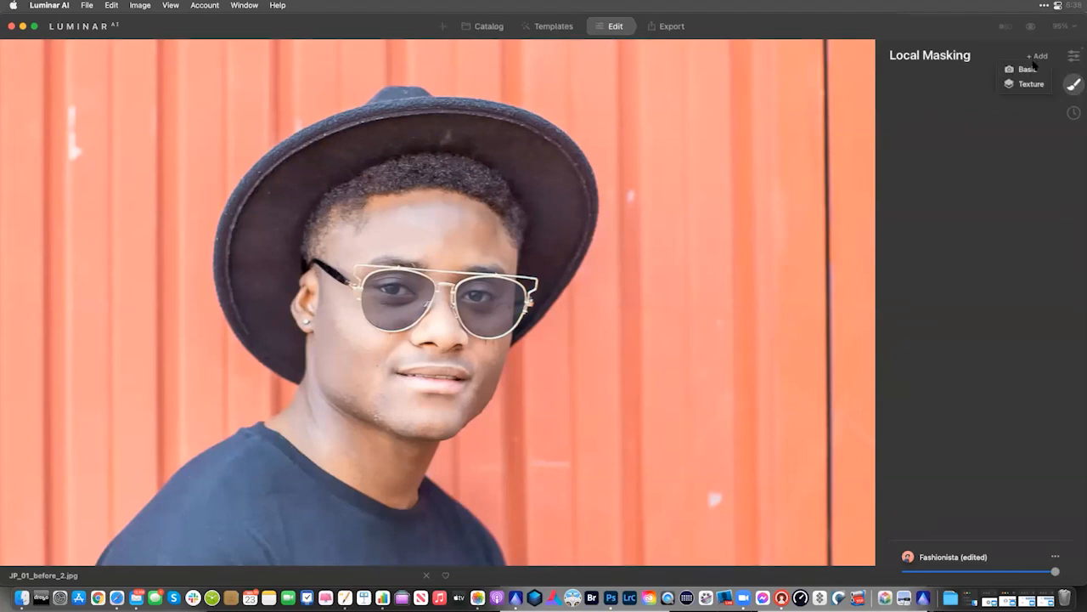
pyautogui.click(1035, 70)
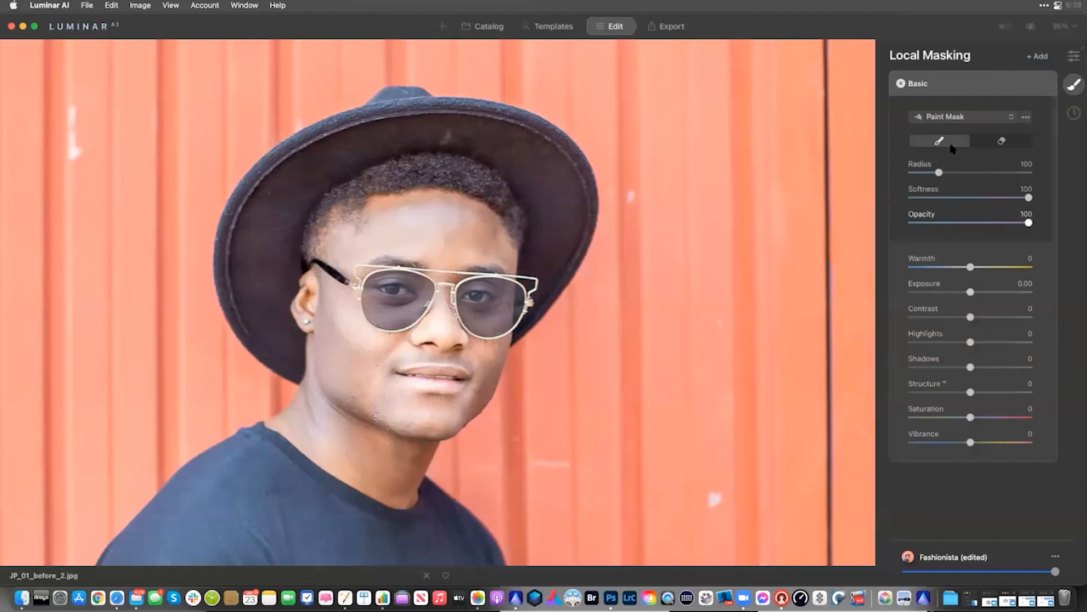
pyautogui.moveTo(966, 196)
pyautogui.mouseDown()
pyautogui.moveTo(951, 216)
pyautogui.moveTo(924, 197)
pyautogui.moveTo(935, 172)
pyautogui.moveTo(919, 171)
pyautogui.moveTo(925, 197)
pyautogui.mouseUp()
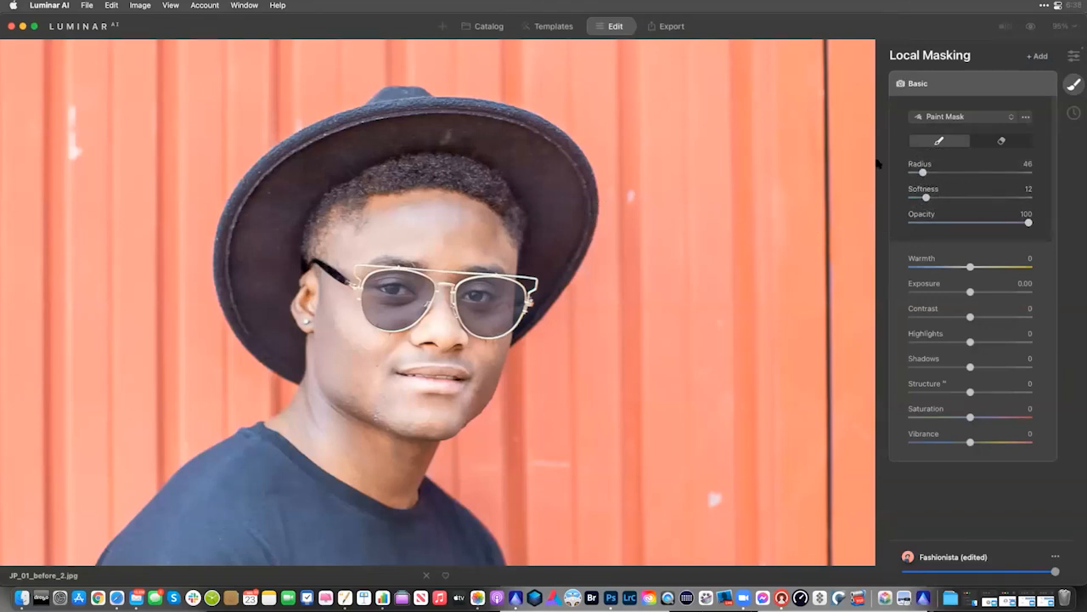
# Paint the mask over the left-hand lens of the man's sunglasses and hide the mask overlay
pyautogui.click(1026, 117)
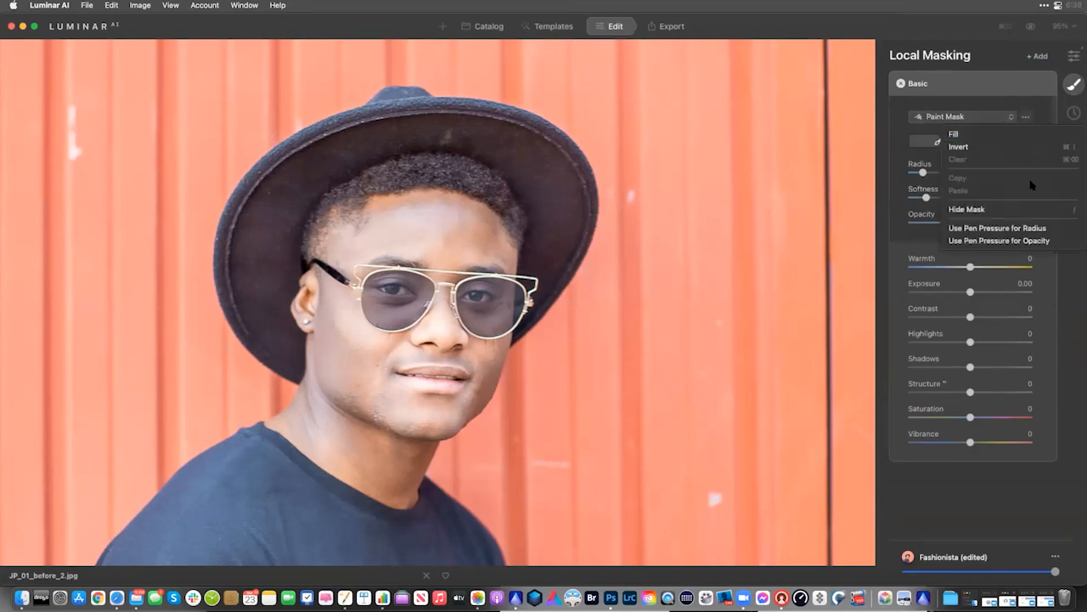
pyautogui.click(381, 304)
pyautogui.moveTo(380, 299)
pyautogui.mouseDown()
pyautogui.moveTo(399, 296)
pyautogui.moveTo(375, 287)
pyautogui.moveTo(419, 289)
pyautogui.mouseUp()
pyautogui.moveTo(420, 289)
pyautogui.mouseDown()
pyautogui.moveTo(389, 316)
pyautogui.moveTo(371, 295)
pyautogui.moveTo(377, 311)
pyautogui.moveTo(416, 300)
pyautogui.mouseUp()
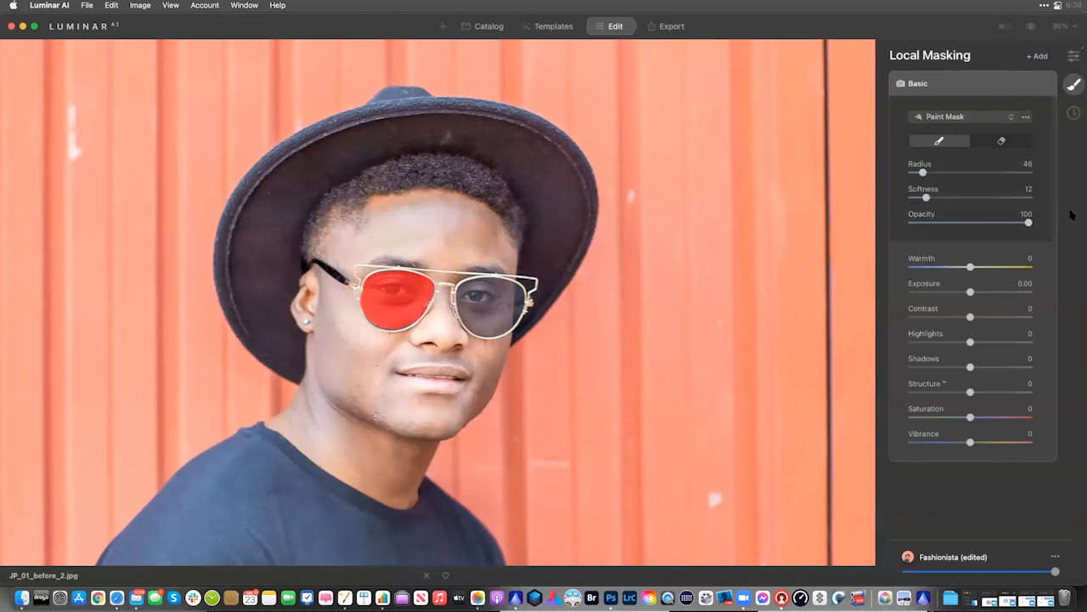
pyautogui.click(1026, 116)
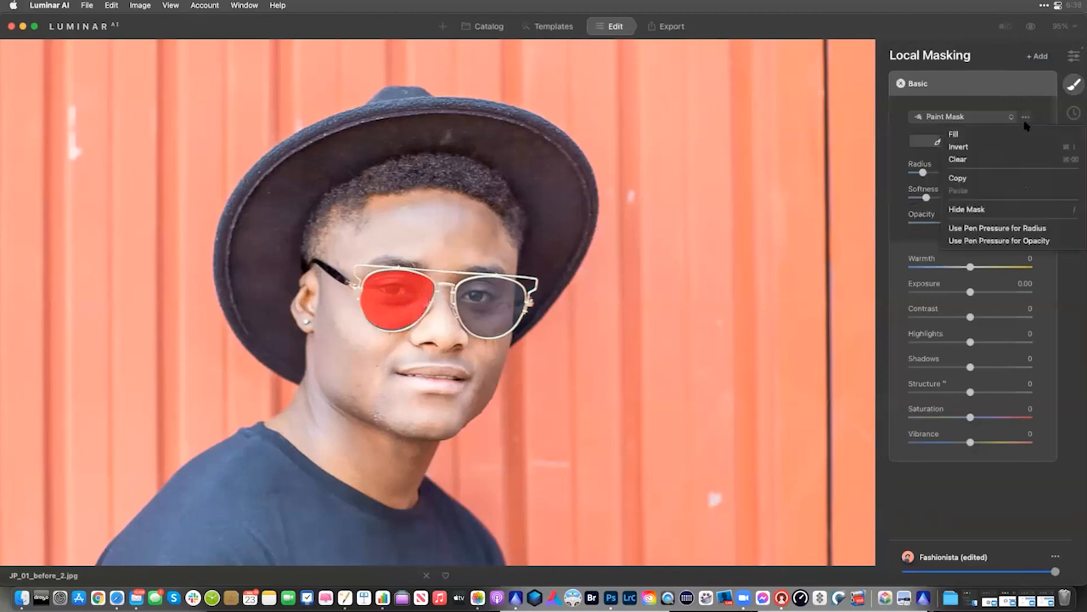
pyautogui.click(1011, 209)
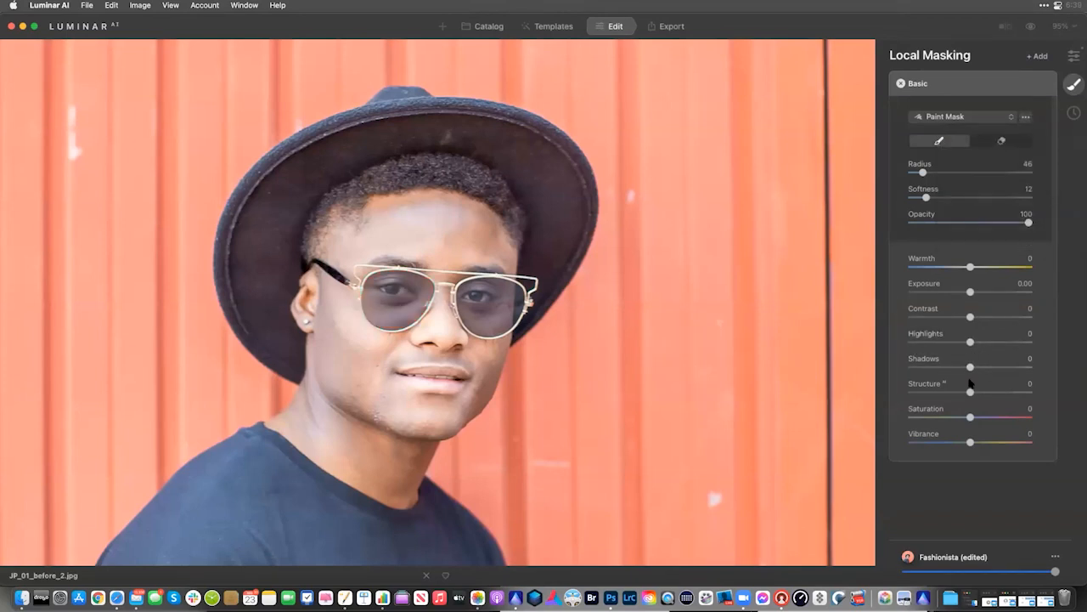
# Adjust the masked lens to Structure 48, Vibrance 30, Warmth 24, Exposure 0.44, Shadows 50 and Highlights -41
pyautogui.moveTo(971, 392); pyautogui.dragTo(999, 393)
pyautogui.moveTo(973, 444)
pyautogui.mouseDown()
pyautogui.moveTo(1001, 443)
pyautogui.moveTo(991, 445)
pyautogui.mouseUp()
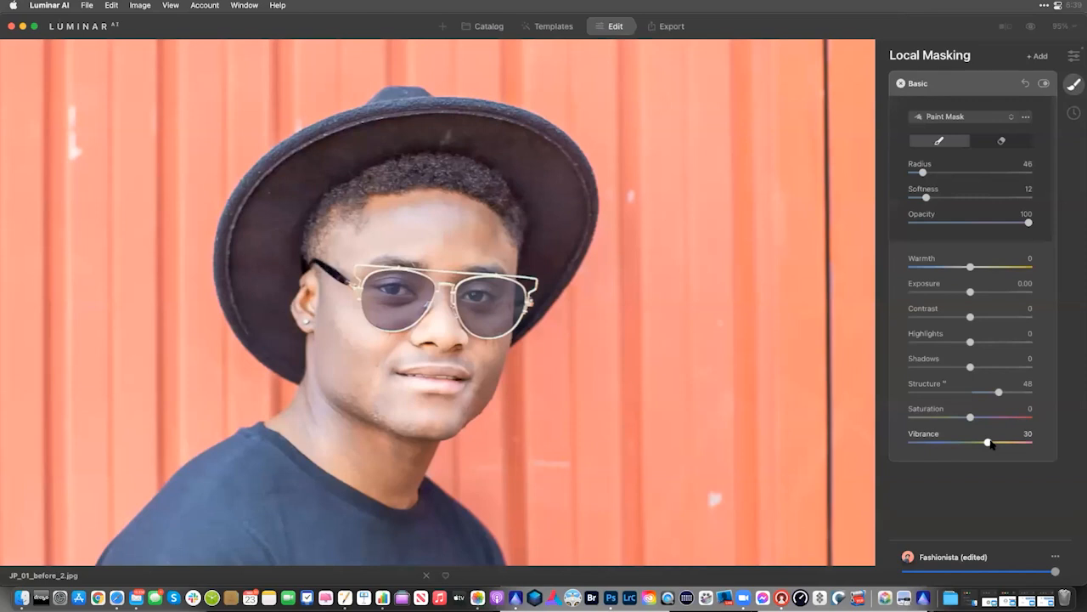
pyautogui.moveTo(970, 267)
pyautogui.mouseDown()
pyautogui.moveTo(927, 271)
pyautogui.moveTo(1042, 277)
pyautogui.moveTo(987, 277)
pyautogui.mouseUp()
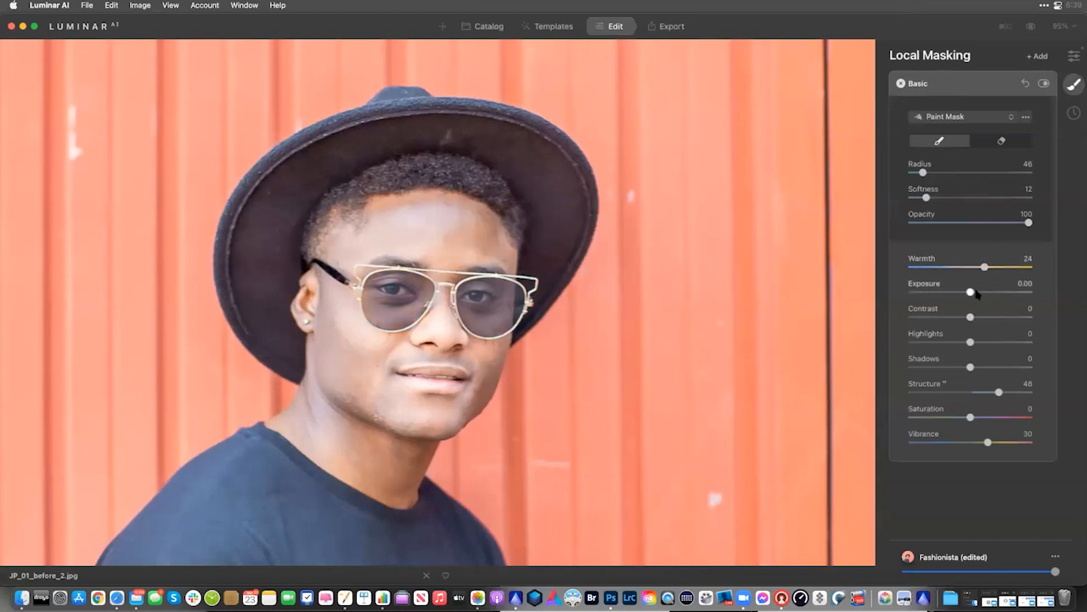
pyautogui.moveTo(975, 293); pyautogui.dragTo(980, 293)
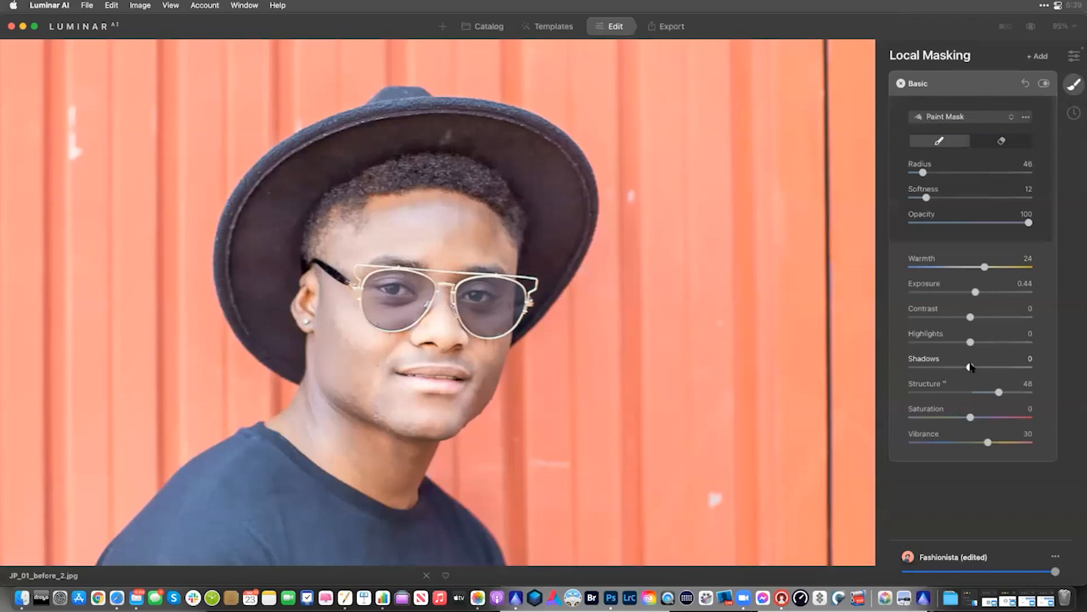
pyautogui.moveTo(971, 366); pyautogui.dragTo(954, 341)
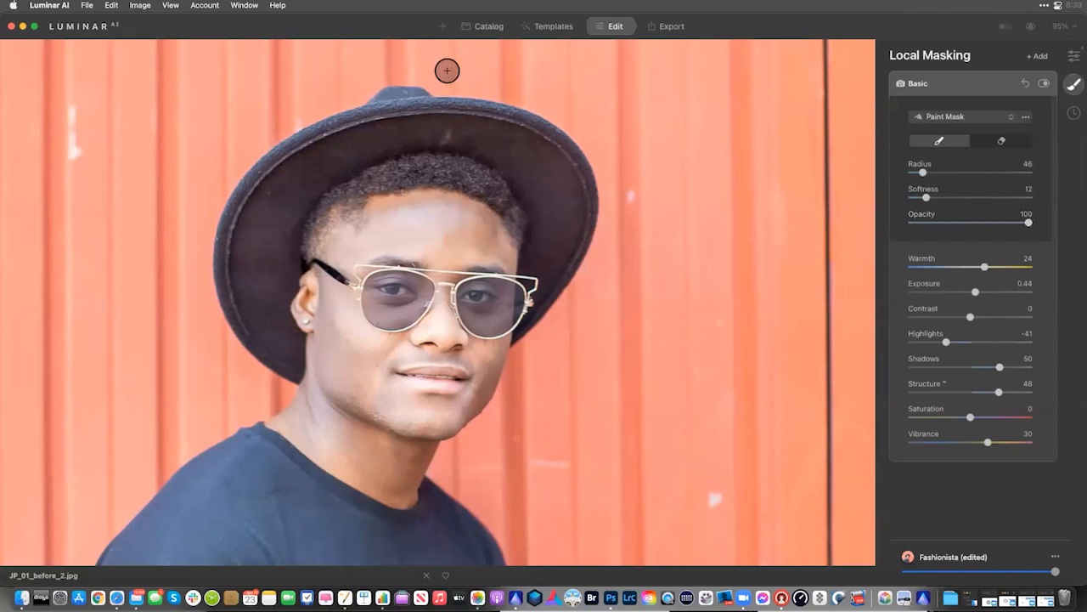
# Find the paler photo of two hands holding a filled sandwich against a blue shirt in the catalog and select it
pyautogui.click(493, 28)
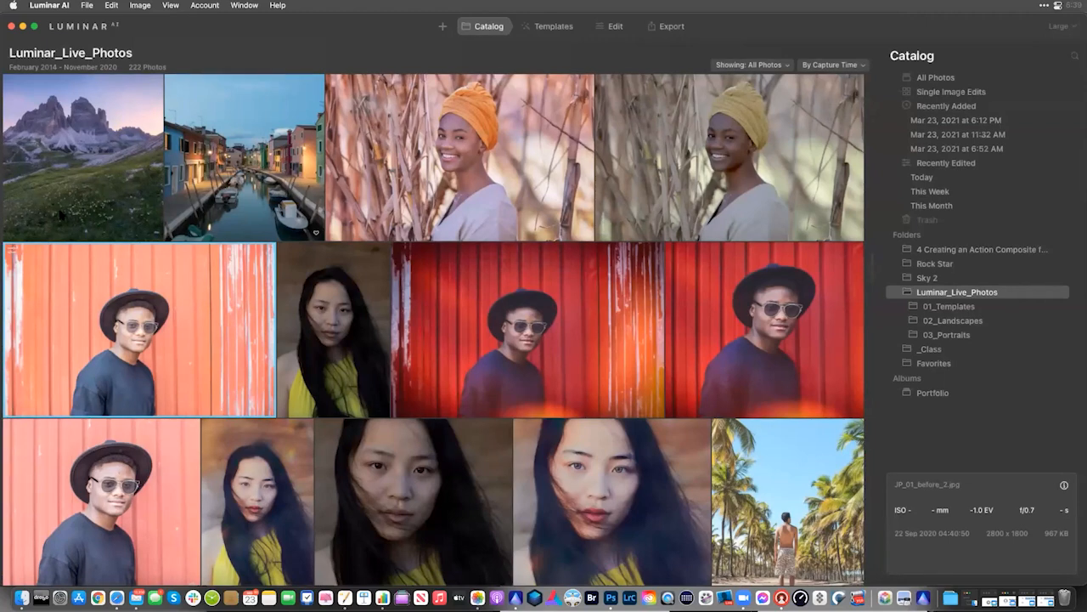
pyautogui.scroll(-10, 557, 328)
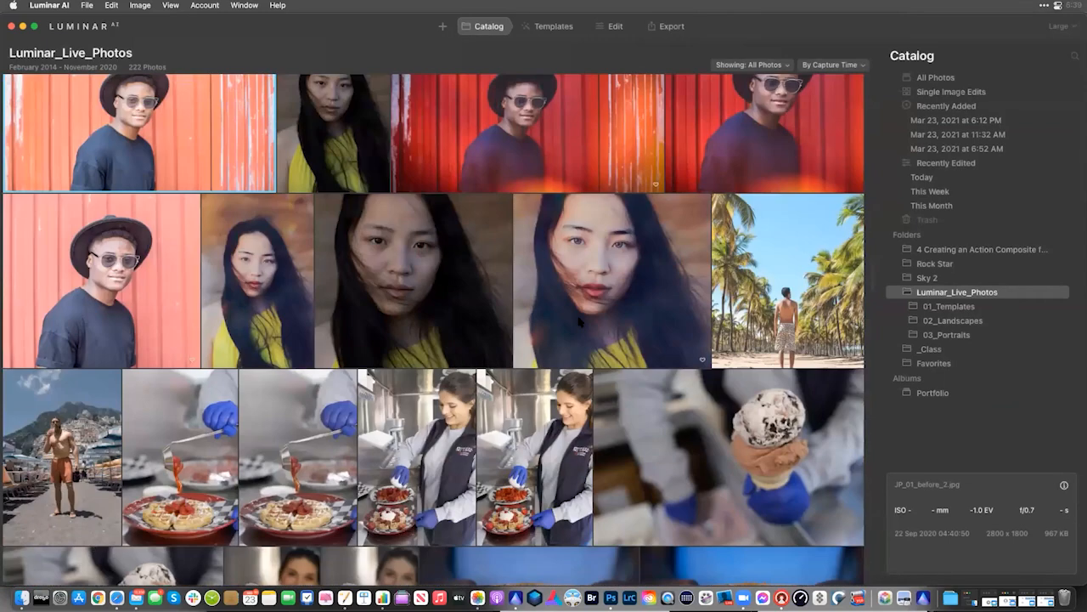
pyautogui.scroll(-3, 579, 321)
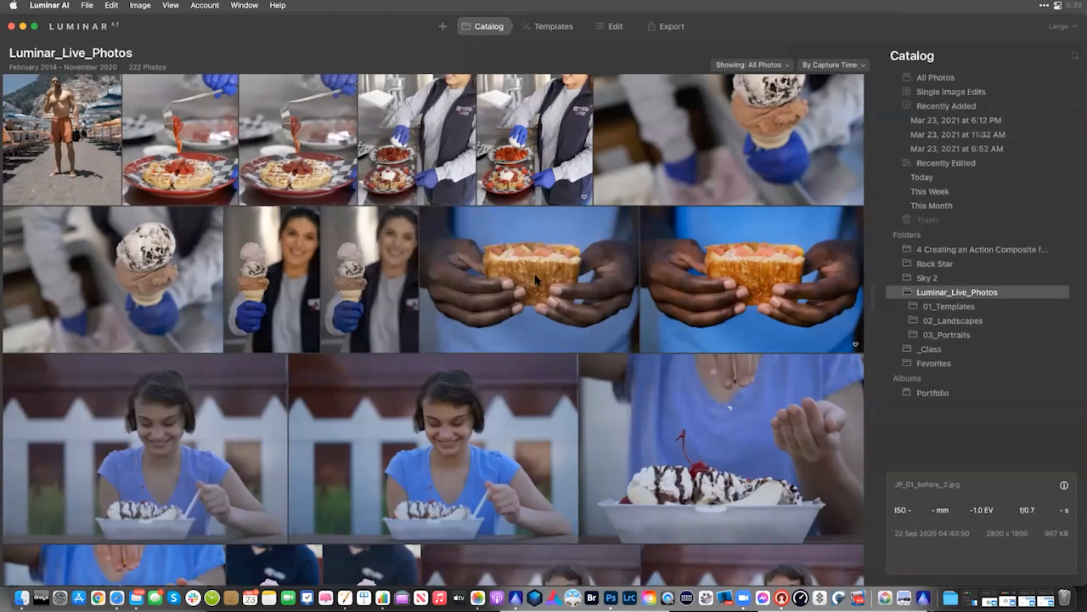
pyautogui.scroll(-5, 536, 281)
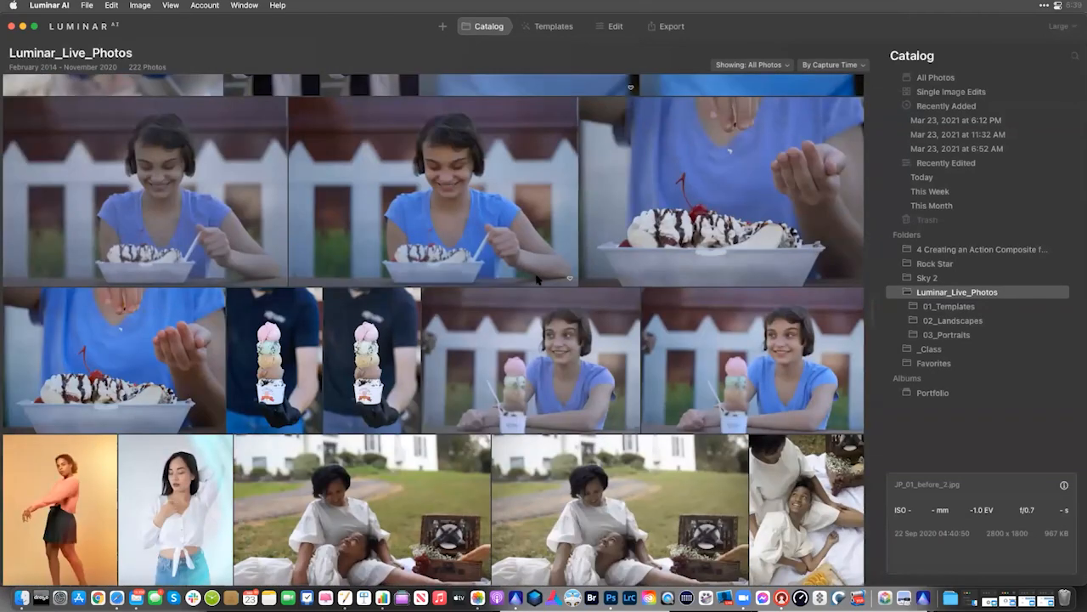
pyautogui.scroll(4, 536, 280)
pyautogui.scroll(2, 537, 275)
pyautogui.click(537, 276)
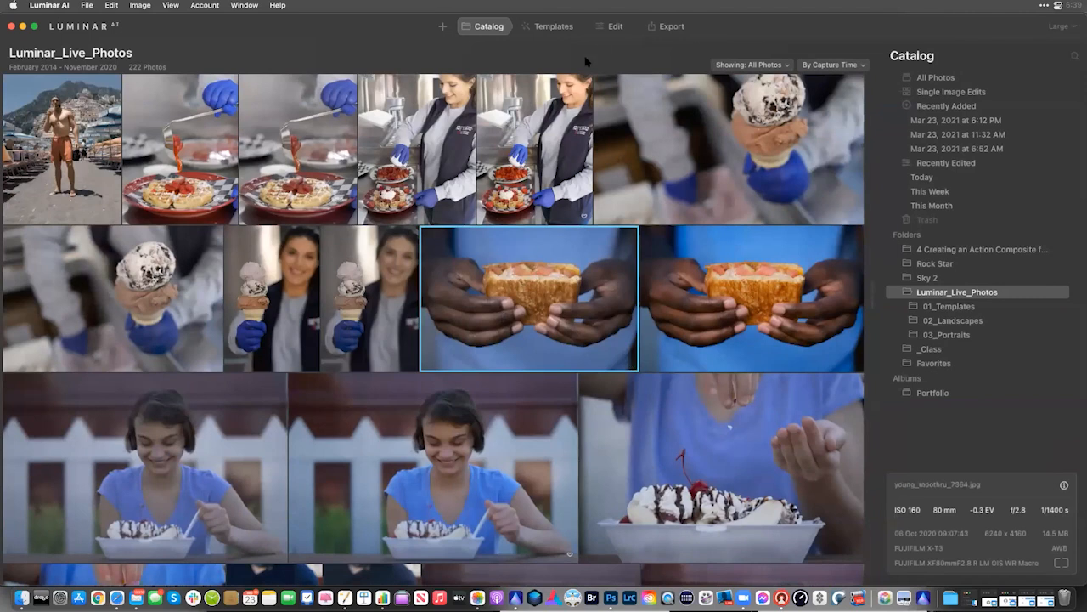
# Apply the Razor template from the suggested Objects collection to the sandwich photo
pyautogui.click(553, 26)
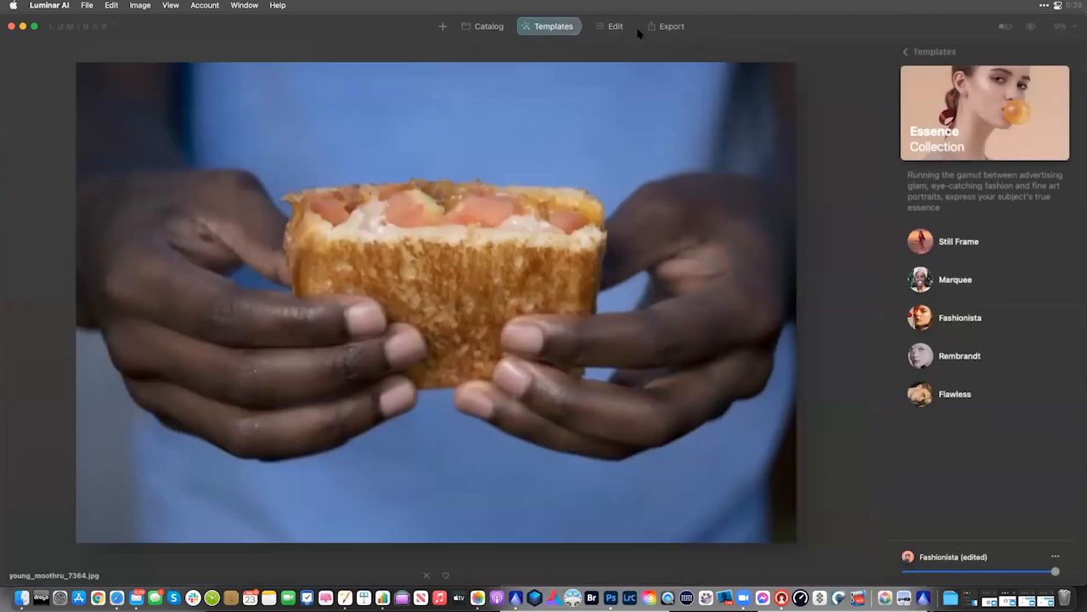
pyautogui.click(934, 54)
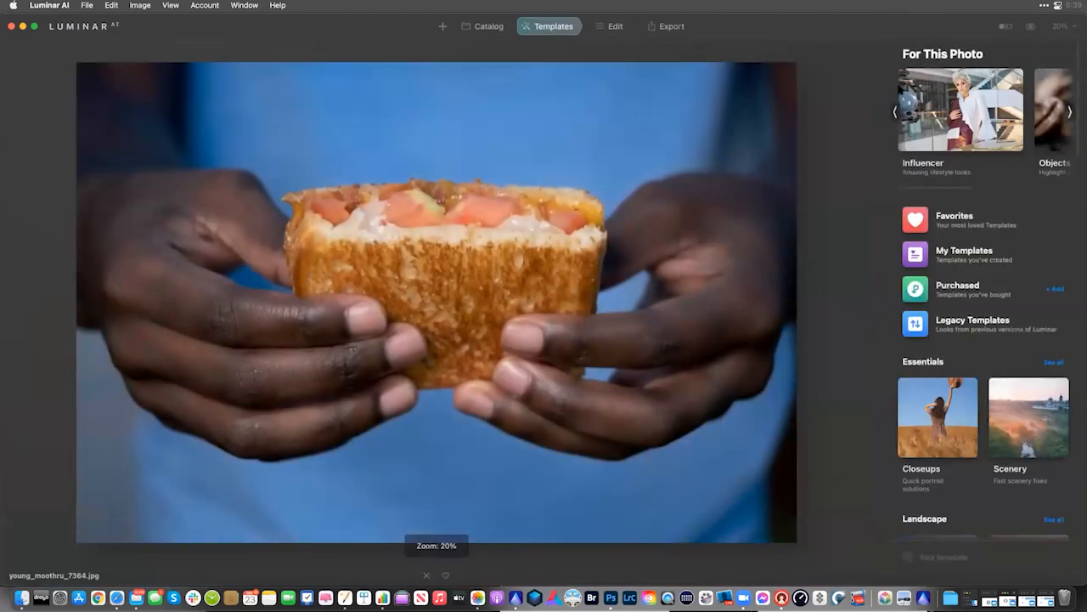
pyautogui.click(1070, 111)
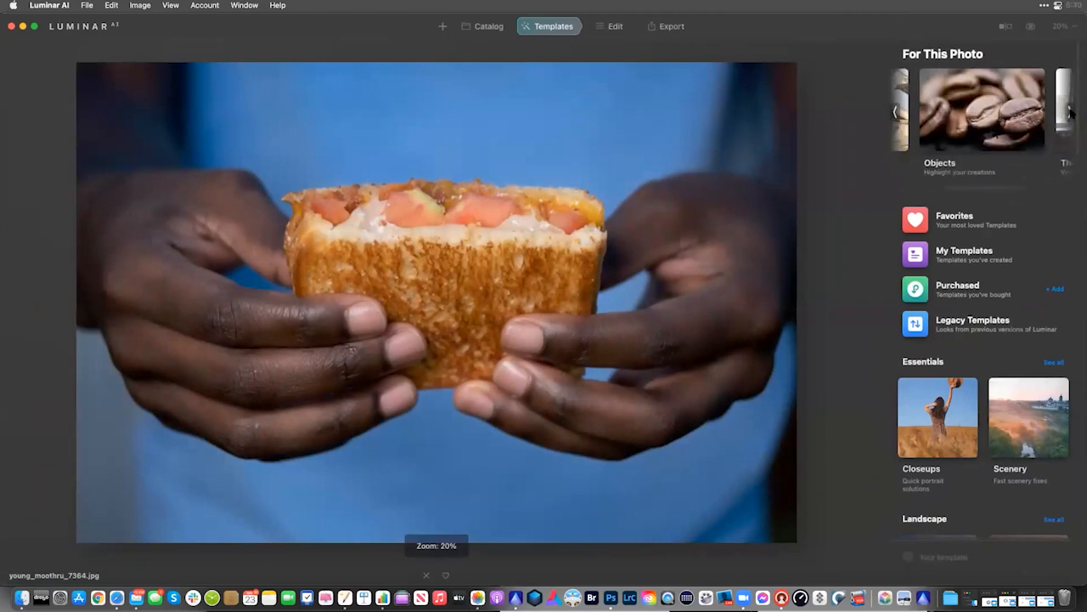
pyautogui.click(993, 119)
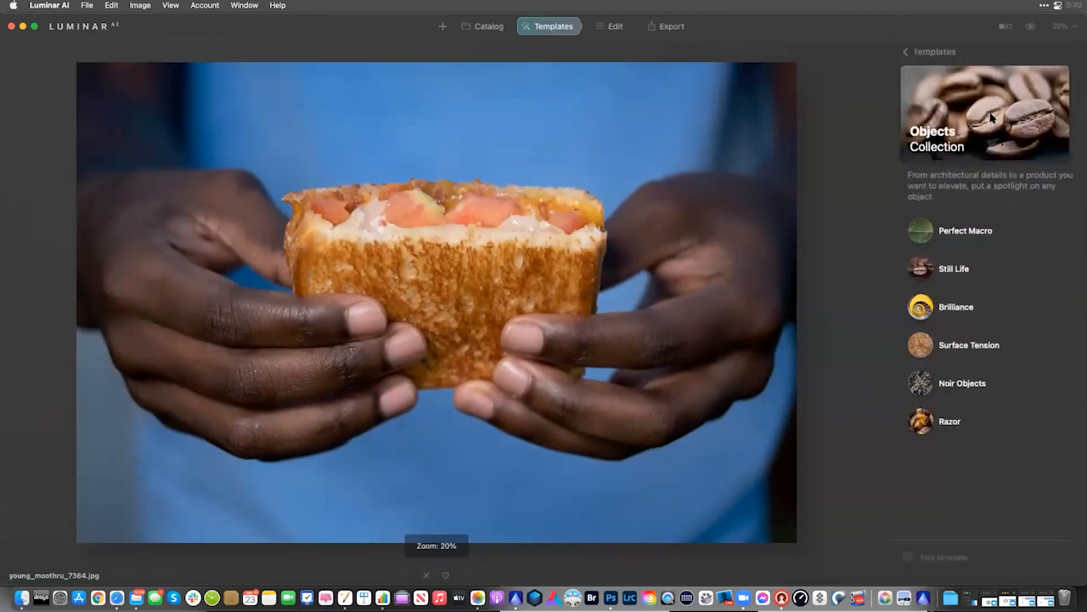
pyautogui.press('g')
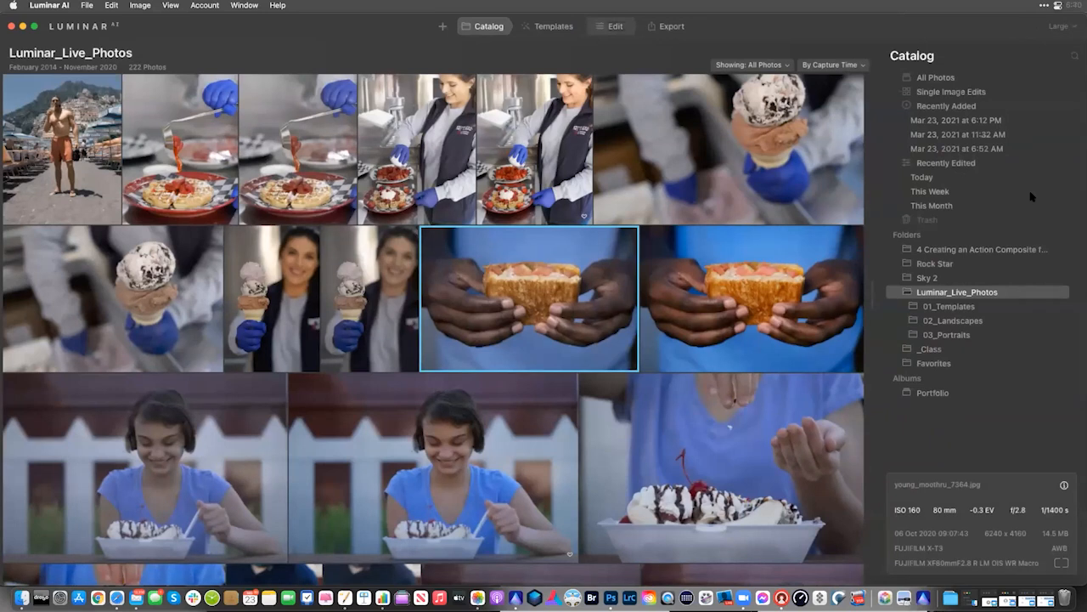
pyautogui.press('g')
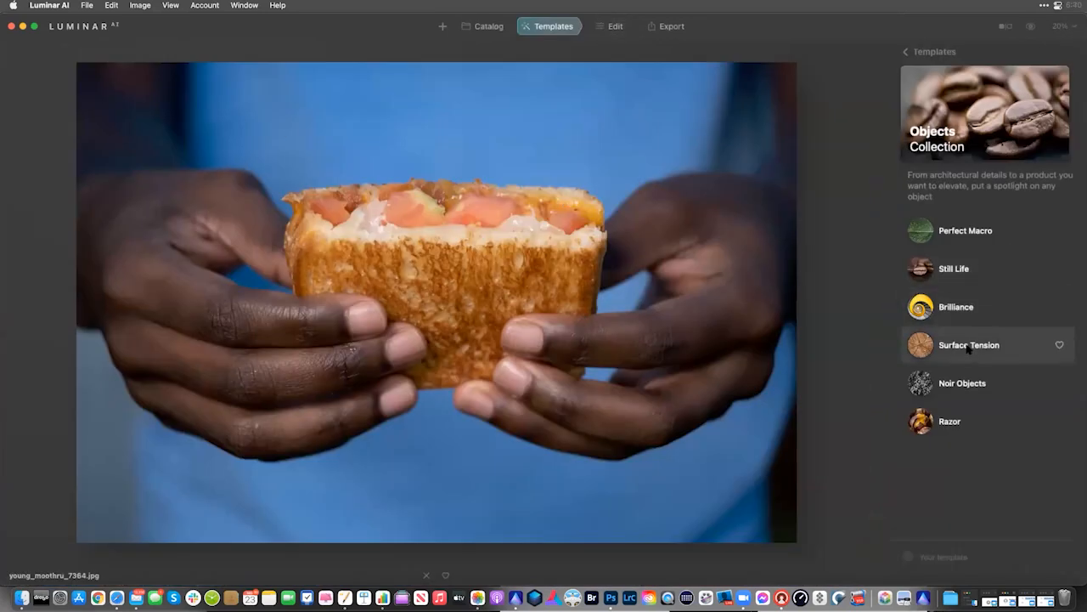
pyautogui.click(953, 421)
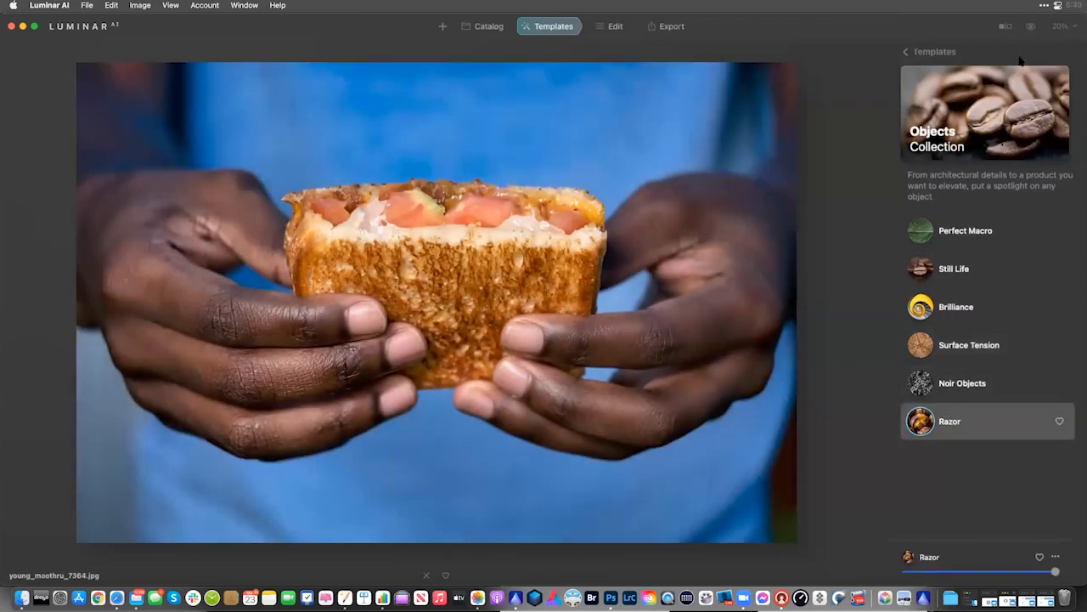
# Compare the sandwich photo before and after the Razor template by toggling the original view
pyautogui.click(1030, 27)
pyautogui.click(1031, 27)
pyautogui.click(1030, 27)
pyautogui.click(1030, 27)
pyautogui.click(1031, 27)
pyautogui.click(1031, 27)
# Raise the sandwich photo's Structure amount to 58 in the global editing tools
pyautogui.click(613, 27)
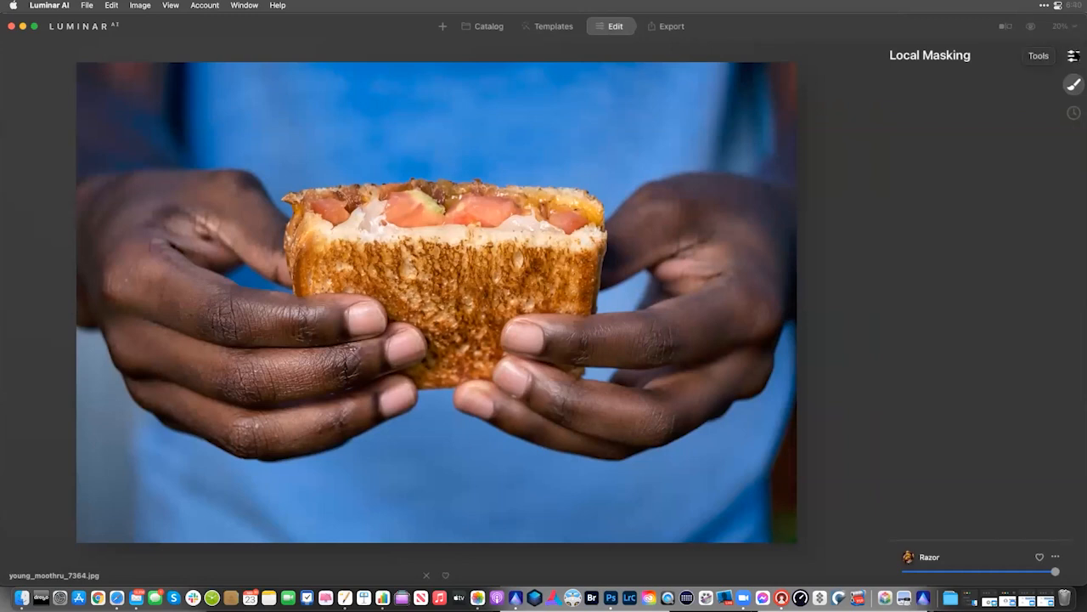
pyautogui.click(1074, 55)
pyautogui.click(928, 207)
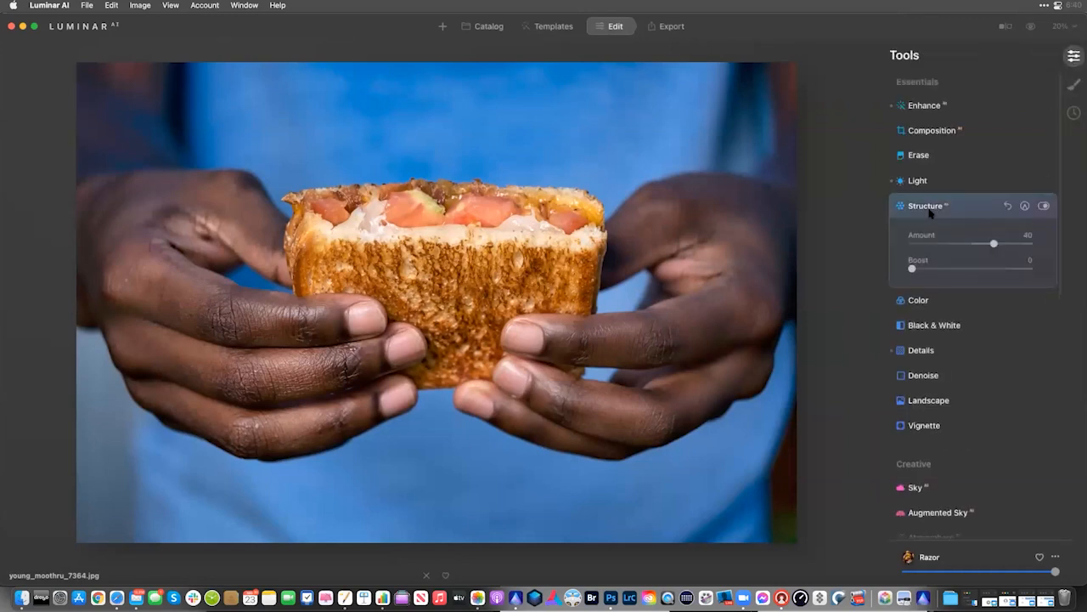
pyautogui.moveTo(994, 245)
pyautogui.mouseDown()
pyautogui.moveTo(1027, 244)
pyautogui.moveTo(914, 245)
pyautogui.moveTo(1061, 246)
pyautogui.moveTo(1009, 250)
pyautogui.mouseUp()
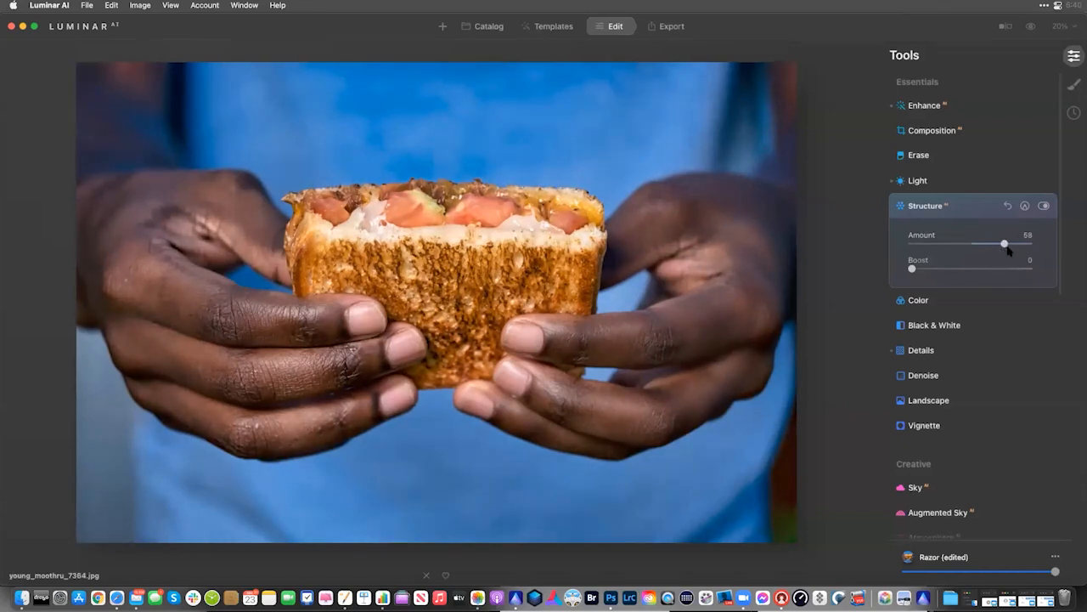
pyautogui.click(928, 269)
# Adjust the photo's Details to Medium Details 48 and Sharpen 34
pyautogui.click(925, 355)
pyautogui.moveTo(986, 343)
pyautogui.mouseDown()
pyautogui.moveTo(1024, 343)
pyautogui.moveTo(998, 344)
pyautogui.mouseUp()
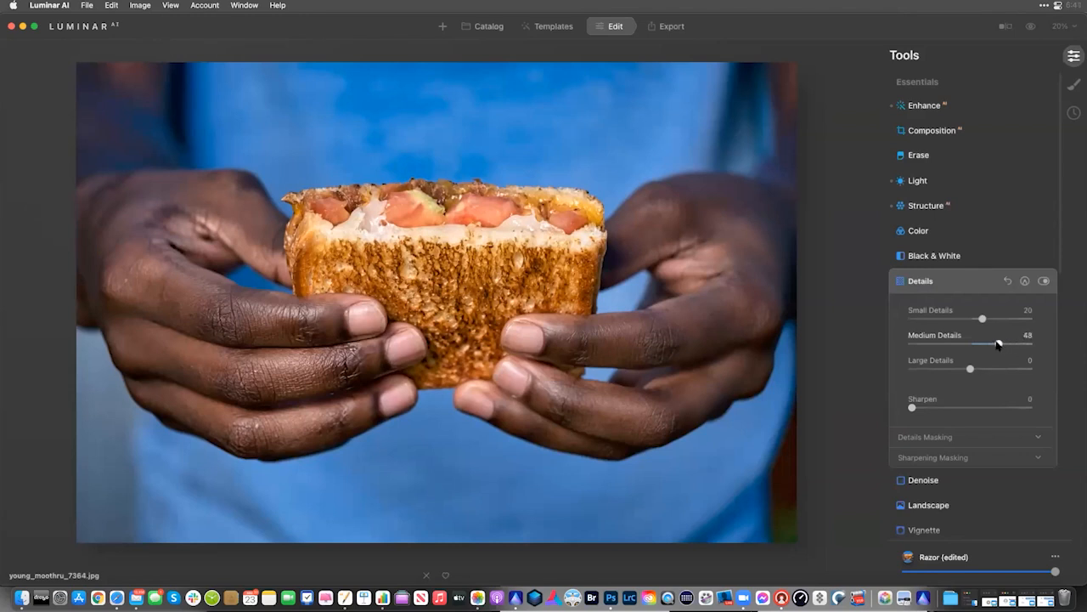
pyautogui.moveTo(935, 412); pyautogui.dragTo(950, 414)
# Apply the Santa Barbara cinematic toning LUT to the photo with the Mood tool
pyautogui.scroll(-4, 956, 357)
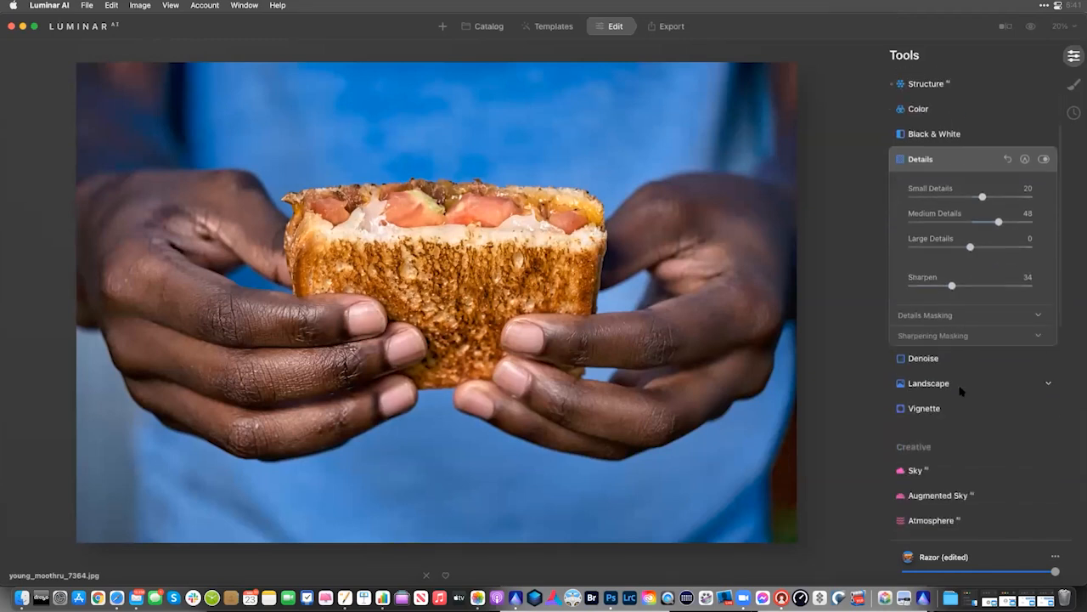
pyautogui.scroll(-5, 962, 390)
pyautogui.click(946, 408)
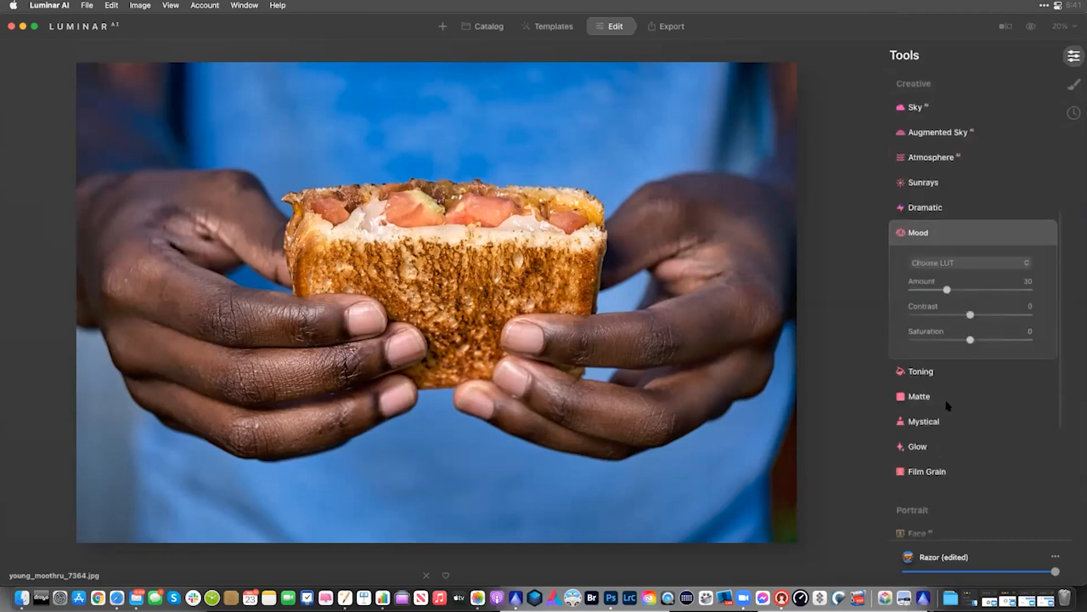
pyautogui.click(954, 263)
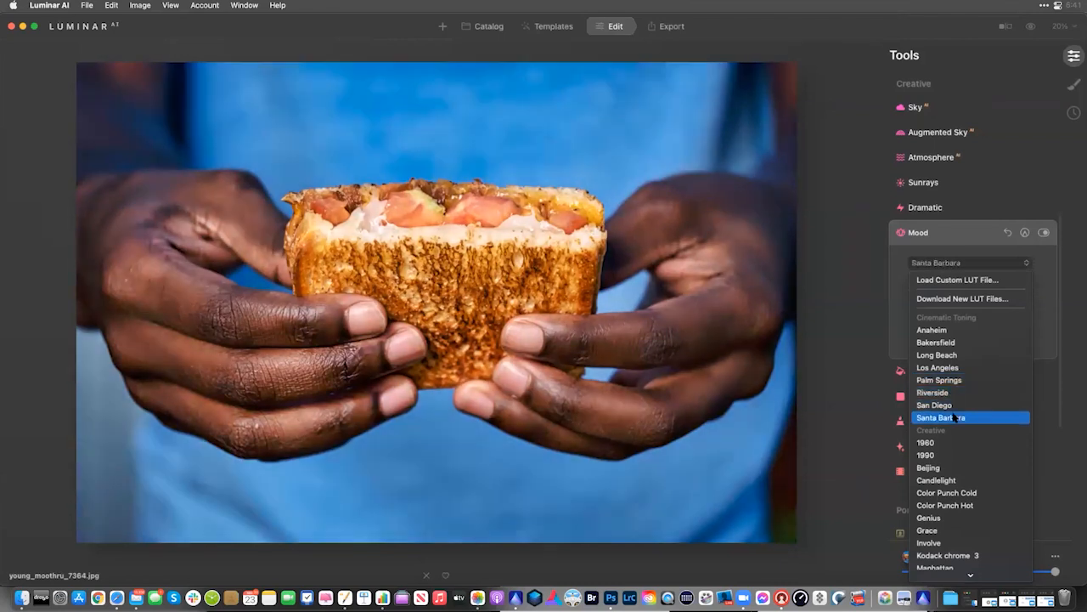
pyautogui.click(955, 417)
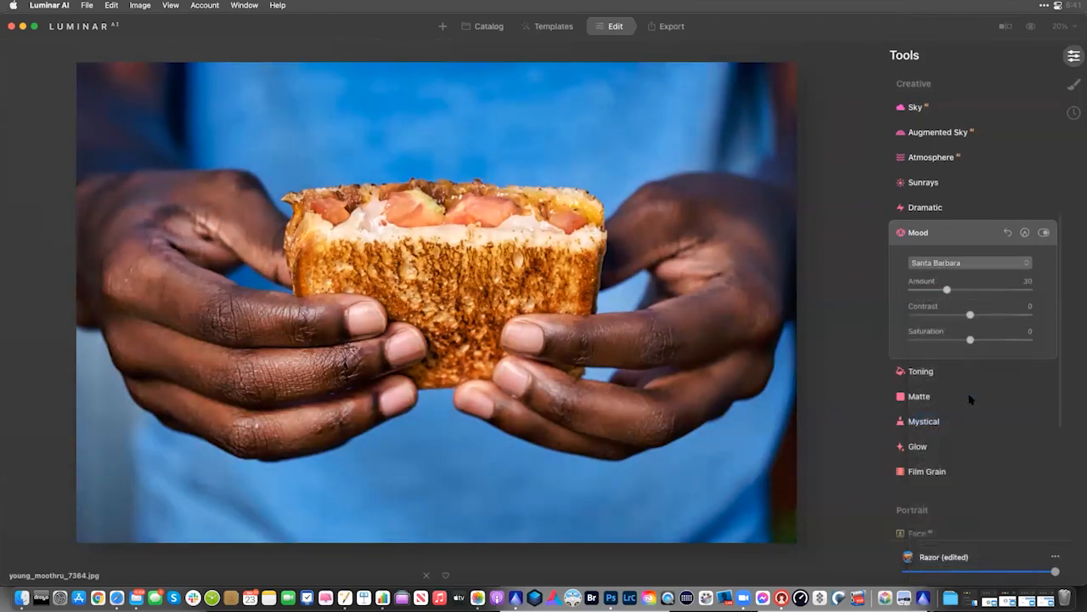
# Set the Mood LUT to Amount 53, Contrast -46 and Saturation 14, and compare the result in the before/after split view
pyautogui.click(1044, 234)
pyautogui.click(1045, 234)
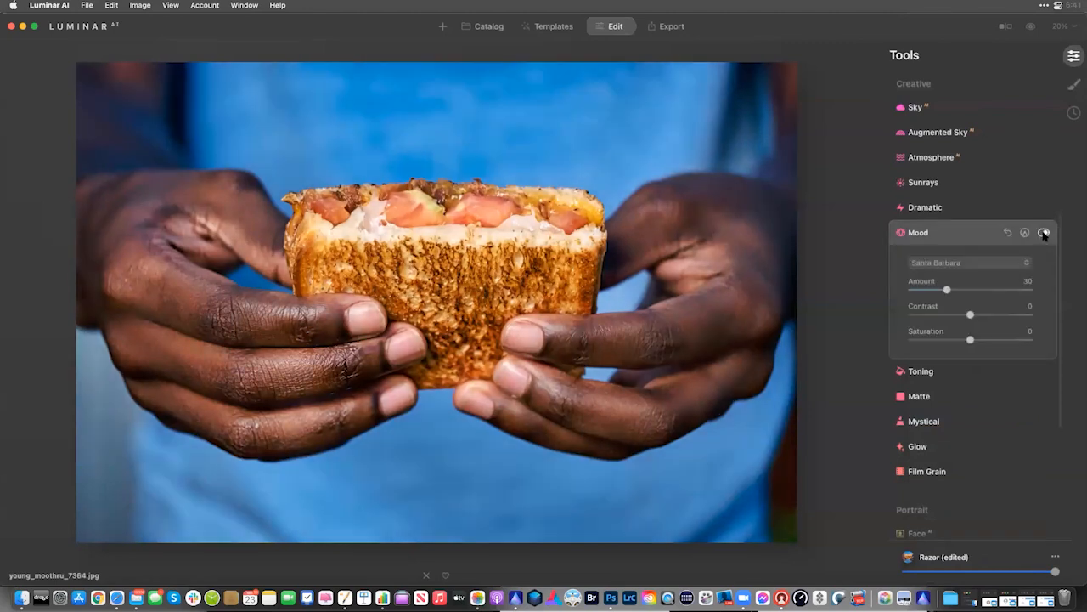
pyautogui.click(1044, 233)
pyautogui.moveTo(956, 291); pyautogui.dragTo(982, 339)
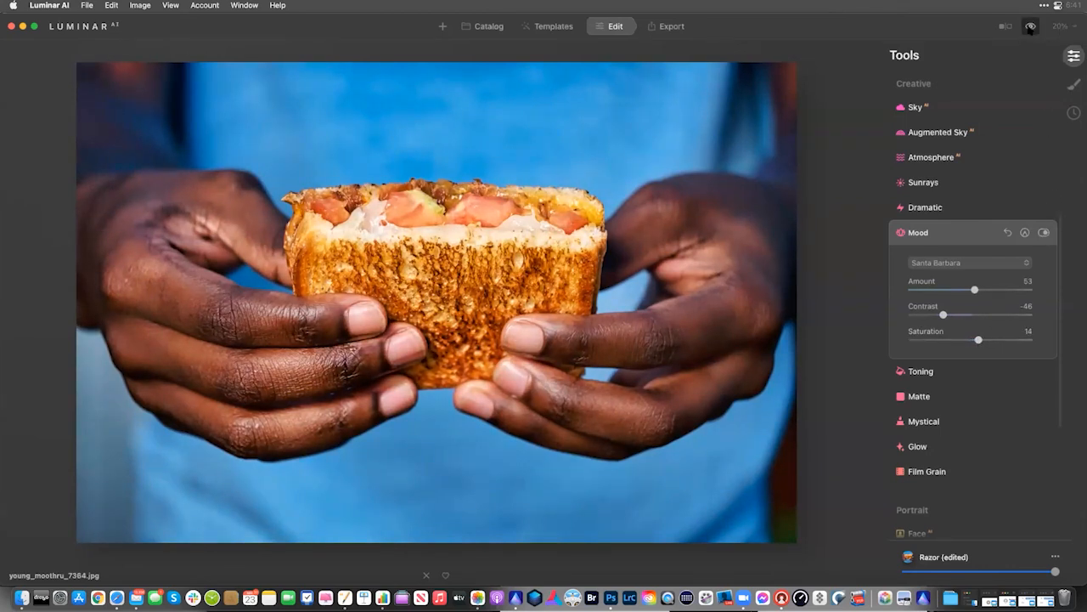
pyautogui.click(1005, 29)
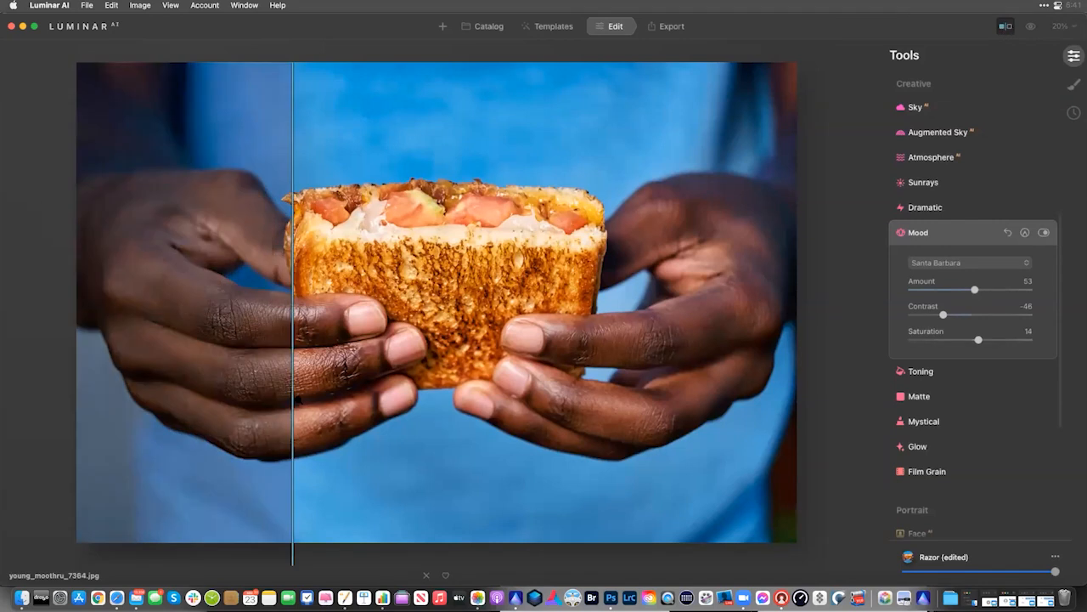
pyautogui.moveTo(293, 401); pyautogui.dragTo(0, 342)
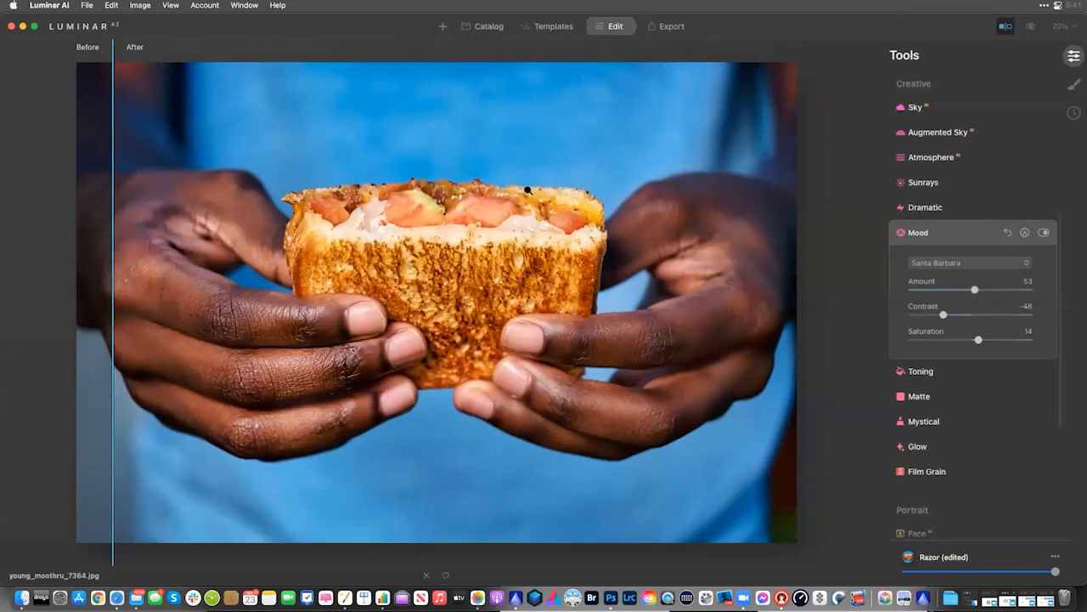
# Try the Mystical effect at Amount 100 and switch it off
pyautogui.click(941, 422)
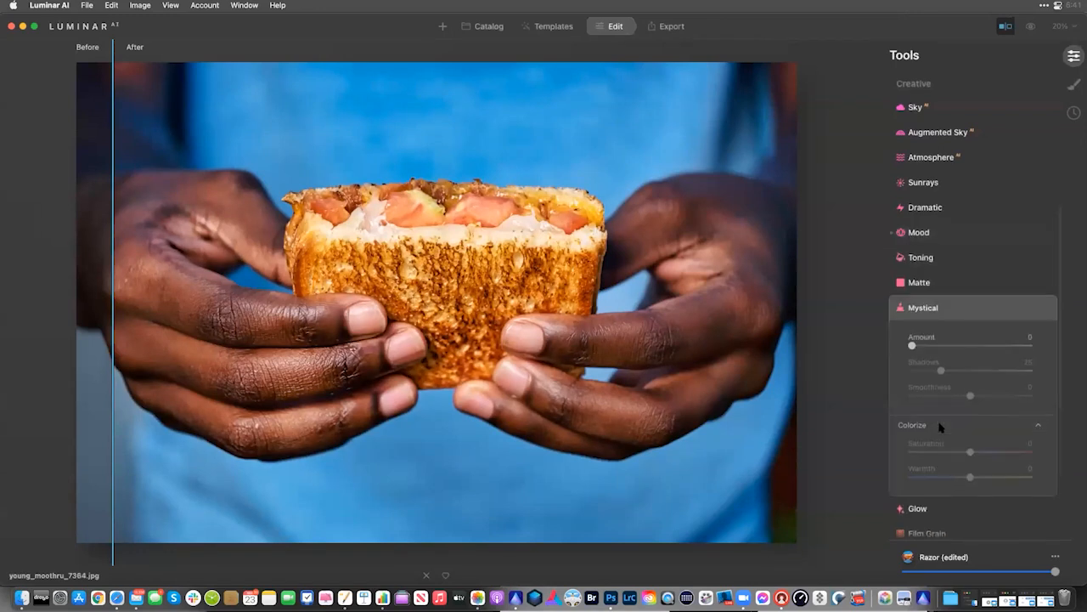
pyautogui.moveTo(923, 348); pyautogui.dragTo(1083, 351)
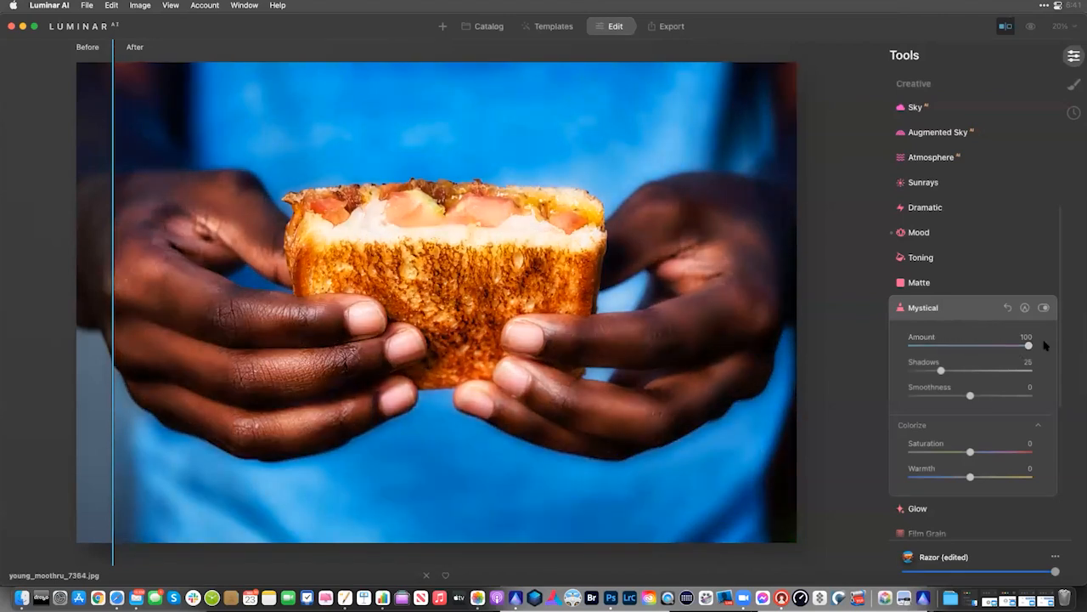
pyautogui.click(1045, 309)
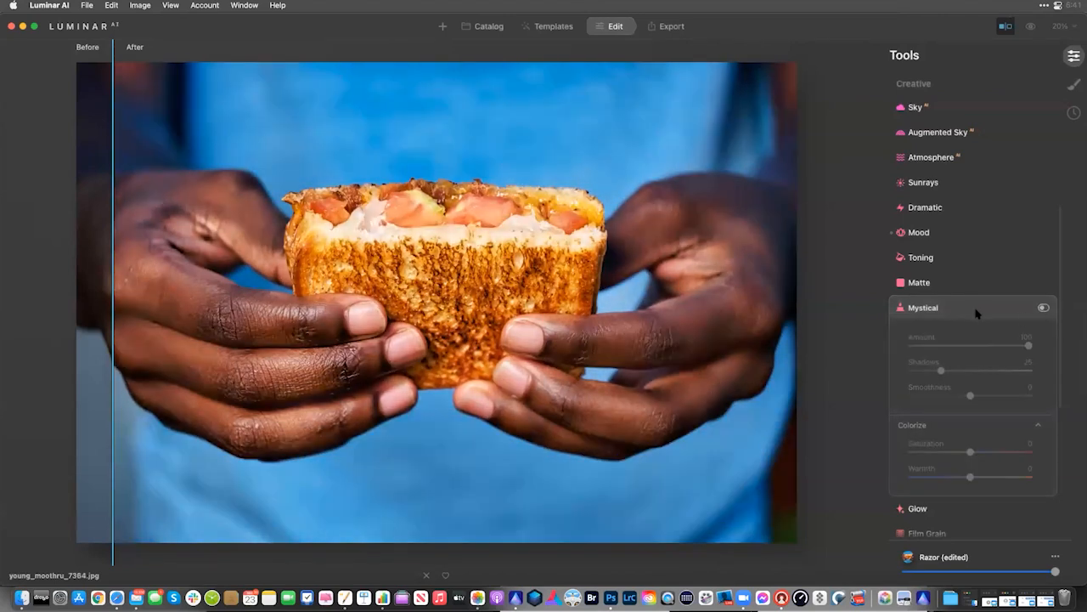
pyautogui.click(976, 311)
# Add a Glow effect of type Orton Effect Soft with Amount 8
pyautogui.click(963, 336)
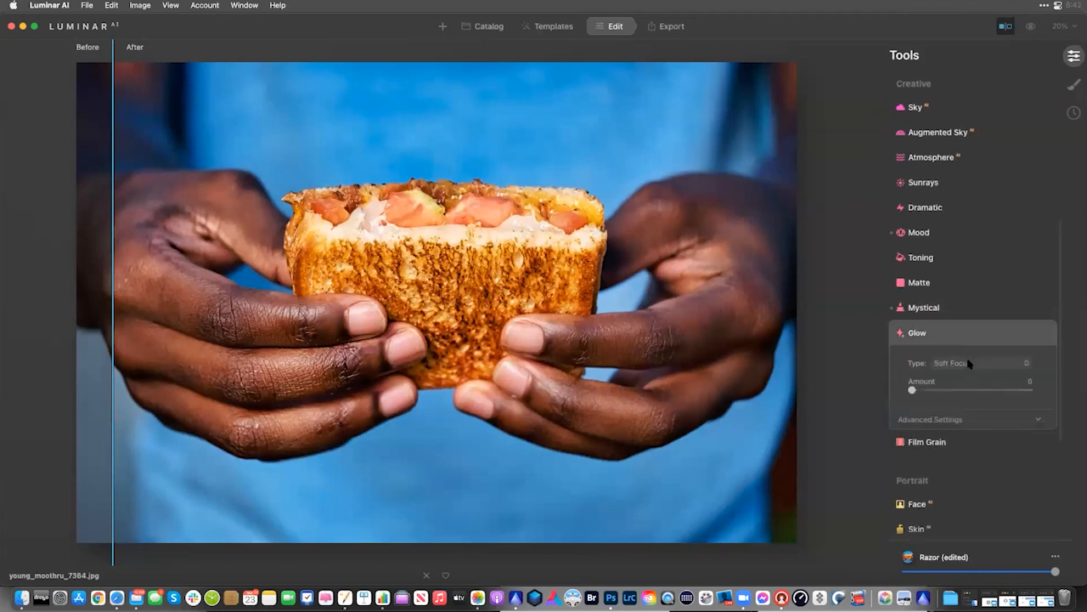
pyautogui.click(969, 363)
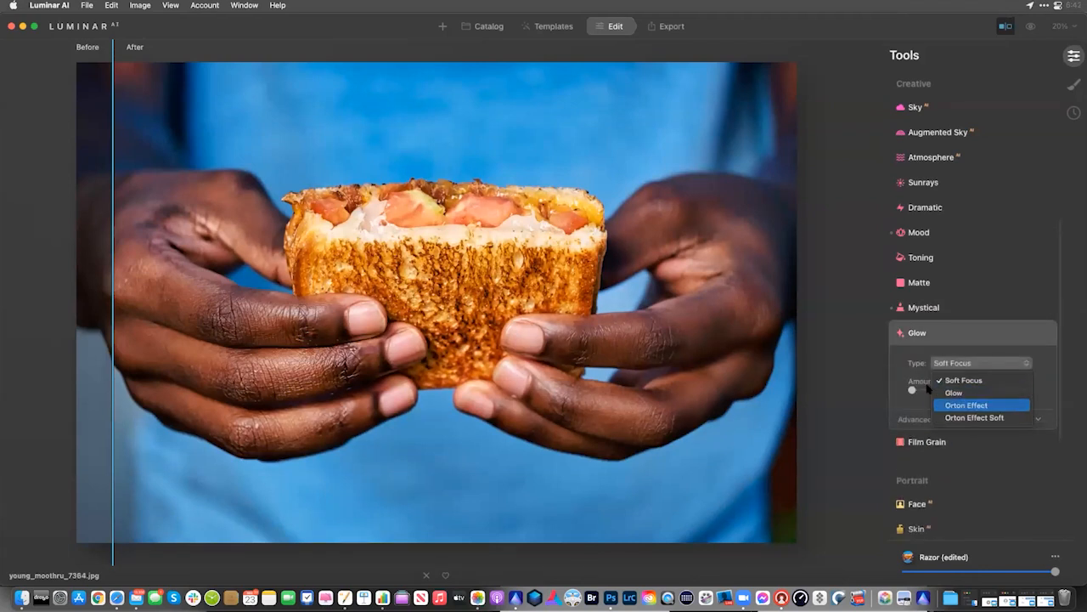
pyautogui.click(968, 405)
pyautogui.moveTo(914, 390)
pyautogui.mouseDown()
pyautogui.moveTo(973, 390)
pyautogui.moveTo(921, 389)
pyautogui.mouseUp()
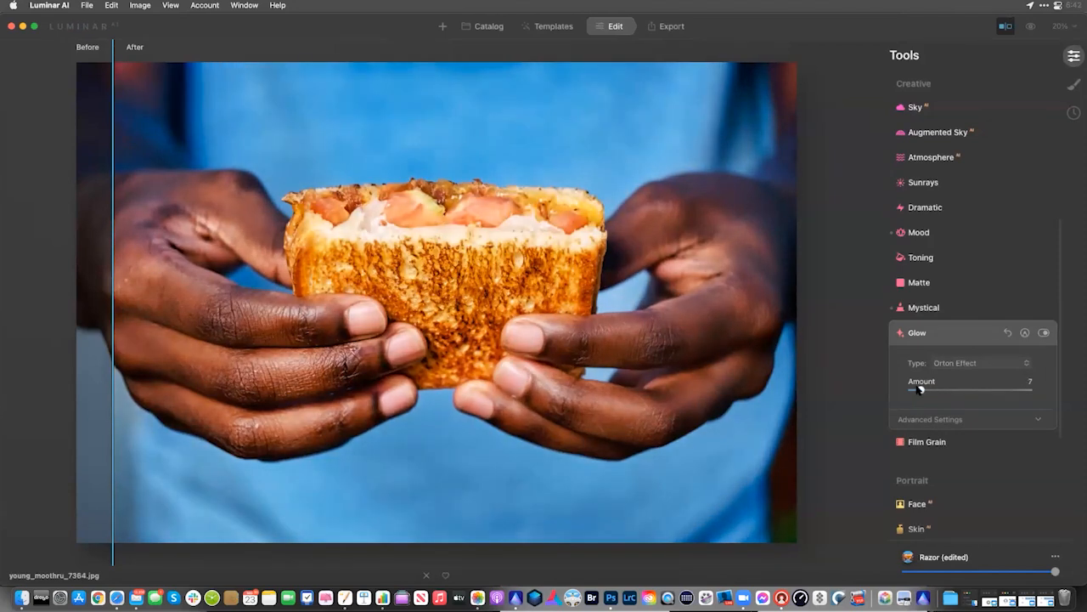
pyautogui.click(958, 364)
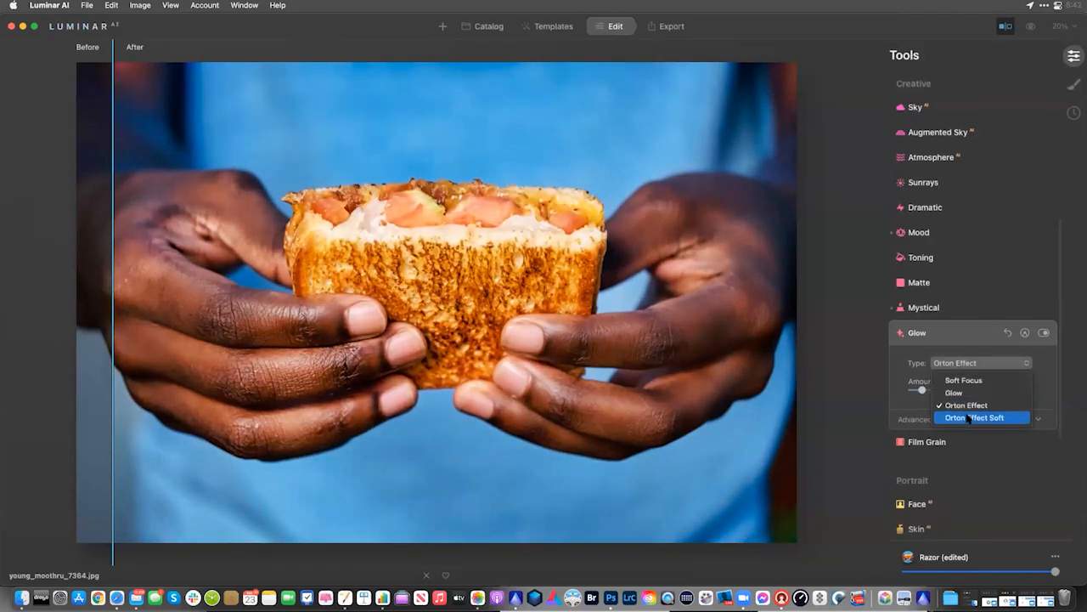
pyautogui.click(966, 418)
# Refine the Glow with Softness 6, Brightness -46 and Contrast 38, and raise its Amount to 28
pyautogui.click(947, 421)
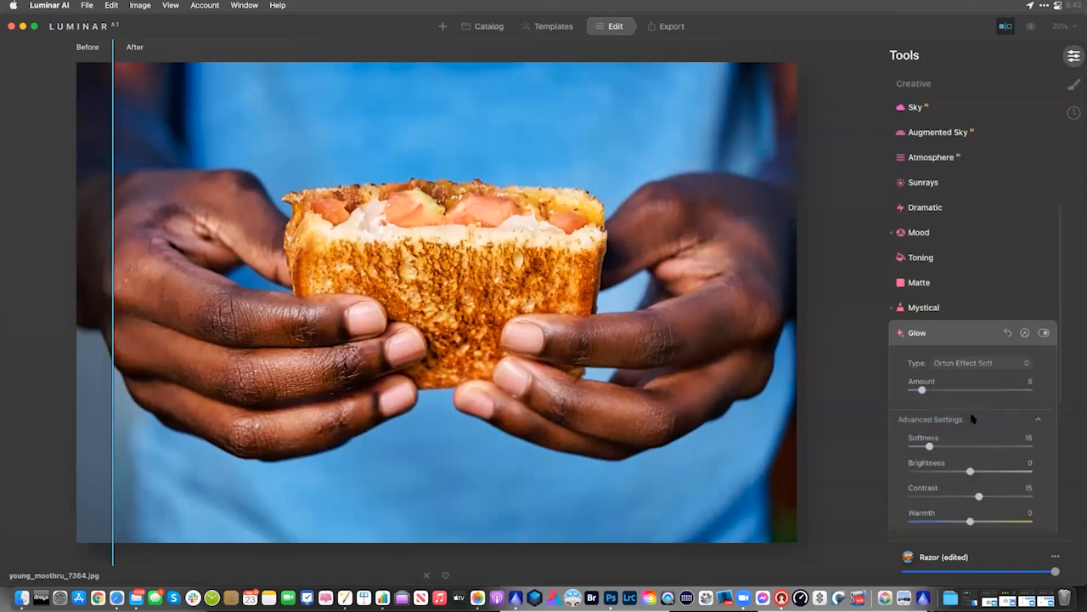
pyautogui.moveTo(938, 451); pyautogui.dragTo(1051, 456)
pyautogui.click(947, 447)
pyautogui.click(973, 390)
pyautogui.moveTo(948, 447); pyautogui.dragTo(992, 497)
pyautogui.moveTo(972, 394); pyautogui.dragTo(942, 395)
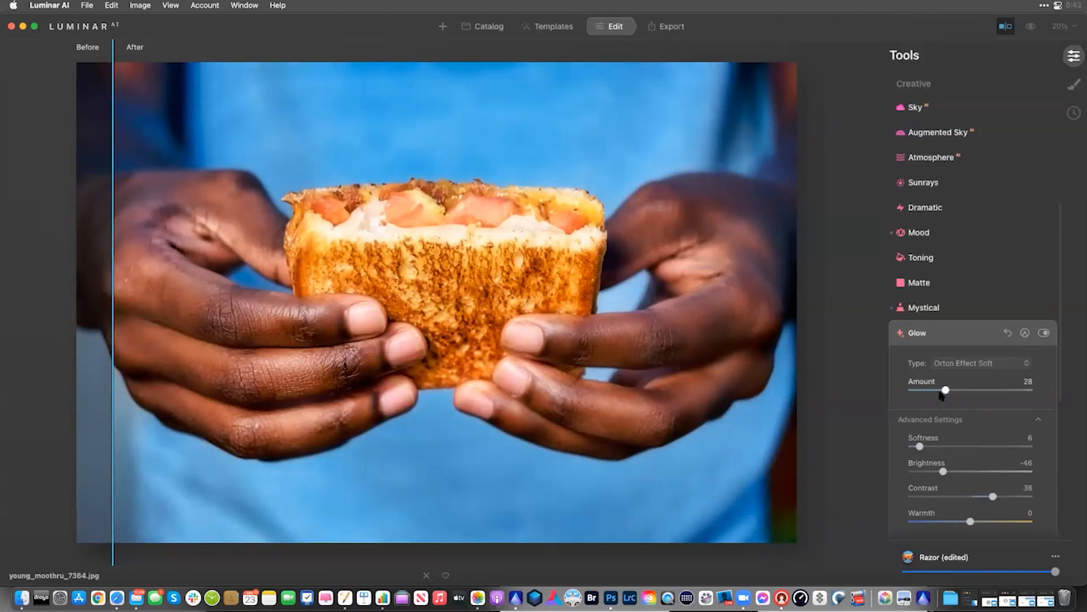
# Set the Glow's Warmth to 39 and compare the photo with the effect off and on
pyautogui.click(1046, 333)
pyautogui.click(1046, 333)
pyautogui.click(1046, 333)
pyautogui.click(1046, 334)
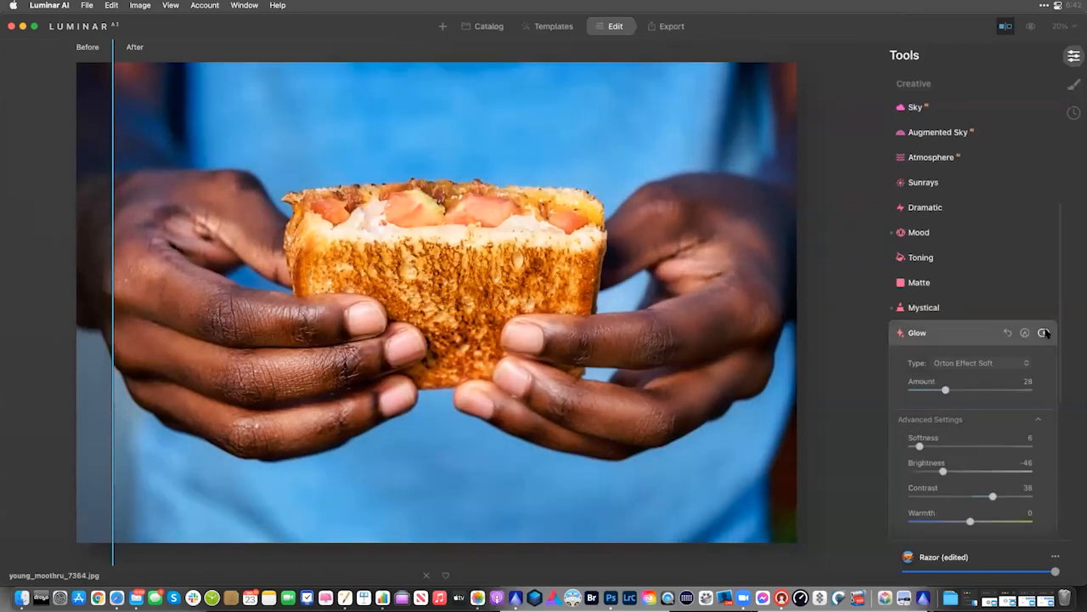
pyautogui.click(1046, 334)
pyautogui.click(1046, 333)
pyautogui.moveTo(971, 520); pyautogui.dragTo(1003, 516)
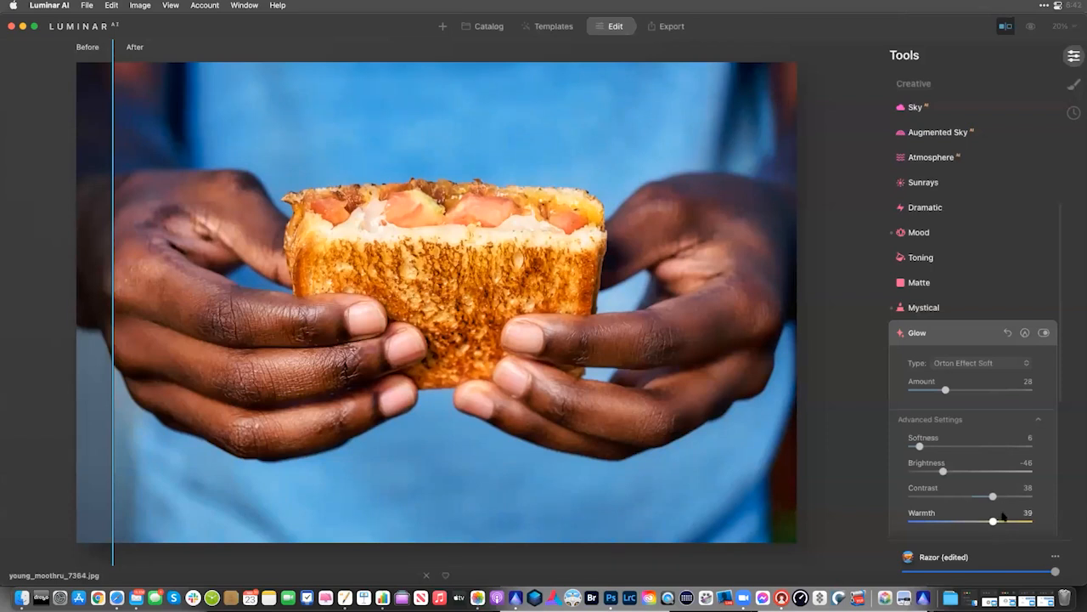
pyautogui.click(1045, 333)
pyautogui.click(1045, 333)
pyautogui.click(970, 342)
# Set Supercontrast to highlights contrast 67 and balance 32, midtones contrast 18 and balance -68, shadows contrast 14 and balance -32
pyautogui.scroll(-5, 969, 342)
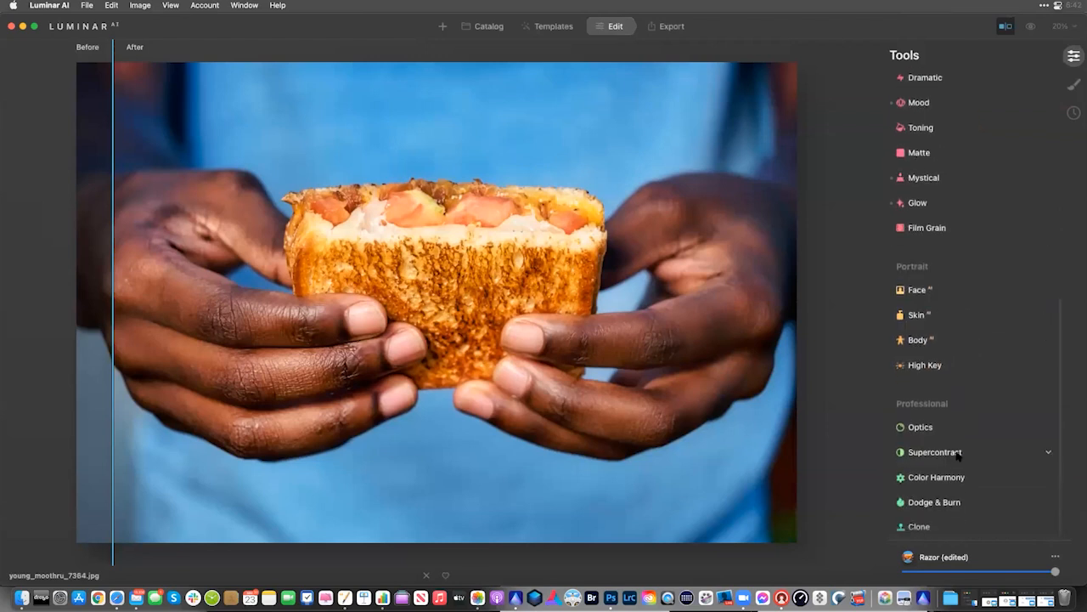
pyautogui.click(957, 456)
pyautogui.moveTo(912, 362); pyautogui.dragTo(875, 371)
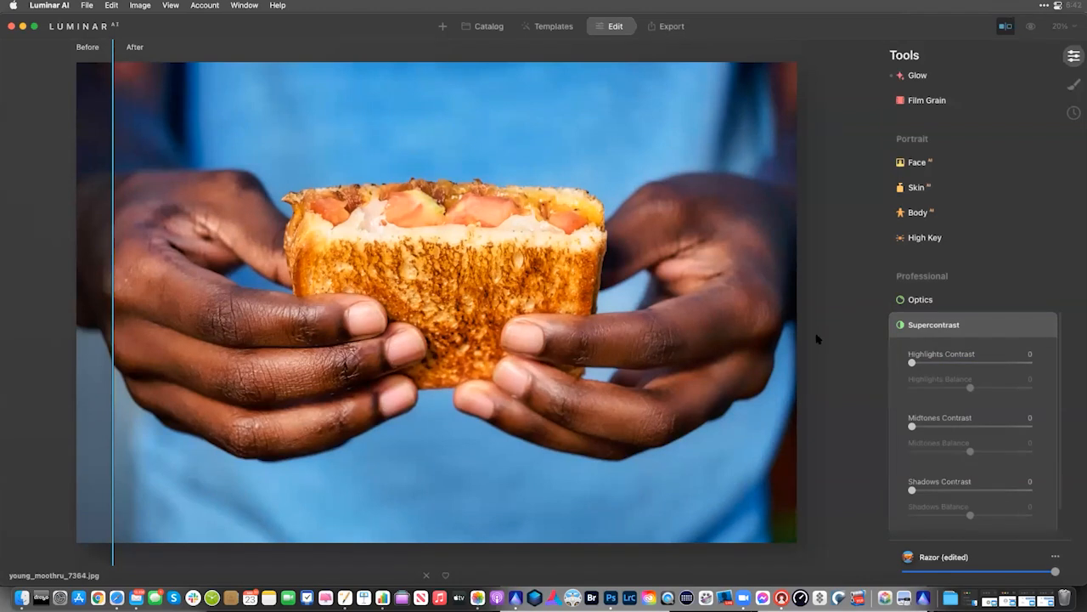
pyautogui.moveTo(912, 362); pyautogui.dragTo(992, 392)
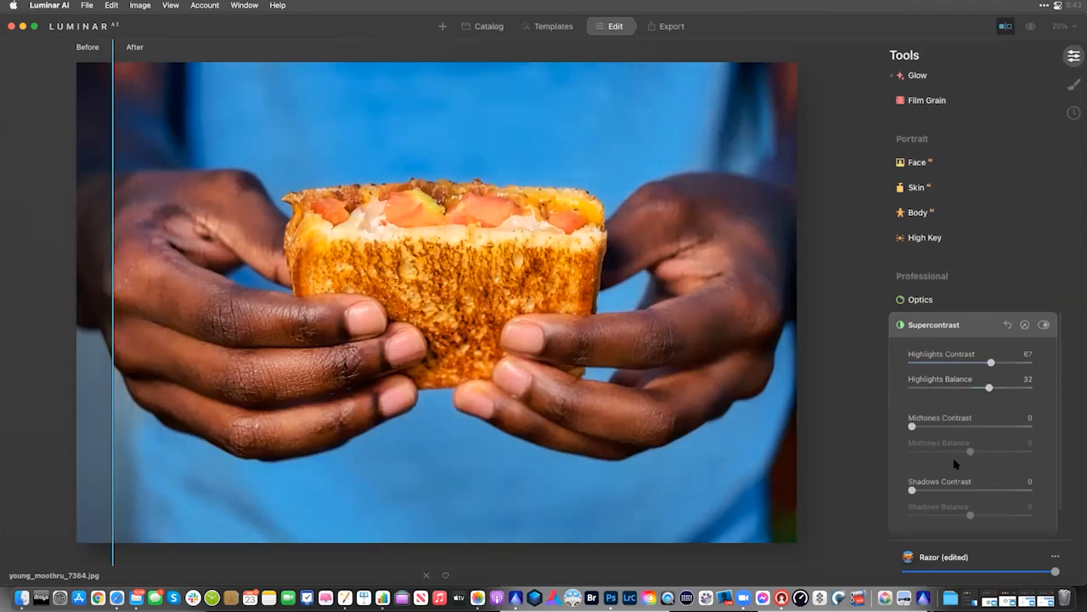
pyautogui.moveTo(926, 429); pyautogui.dragTo(930, 454)
pyautogui.moveTo(912, 491); pyautogui.dragTo(951, 516)
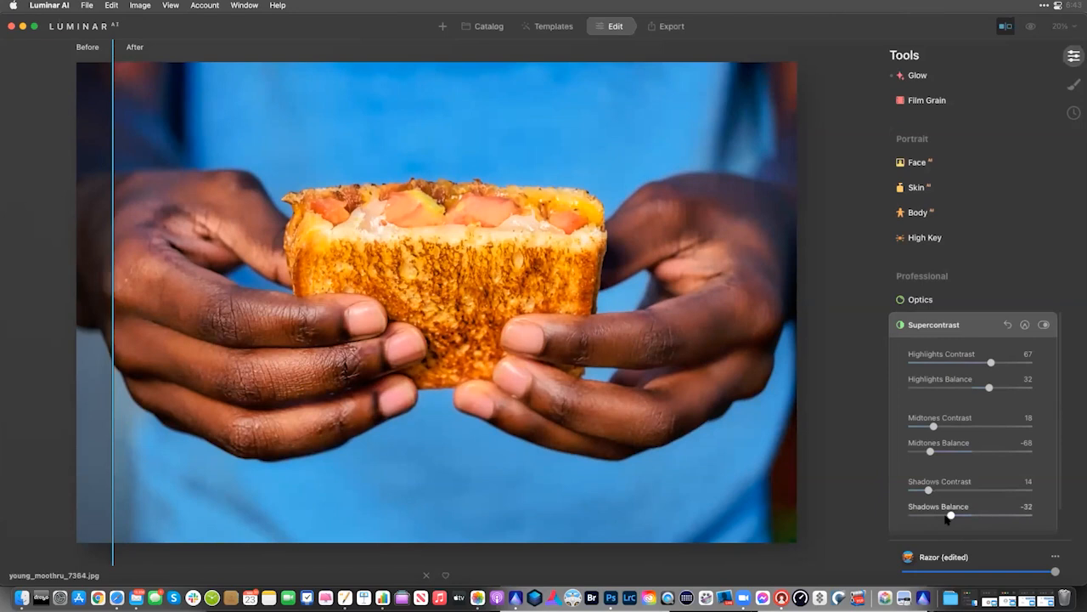
pyautogui.click(945, 328)
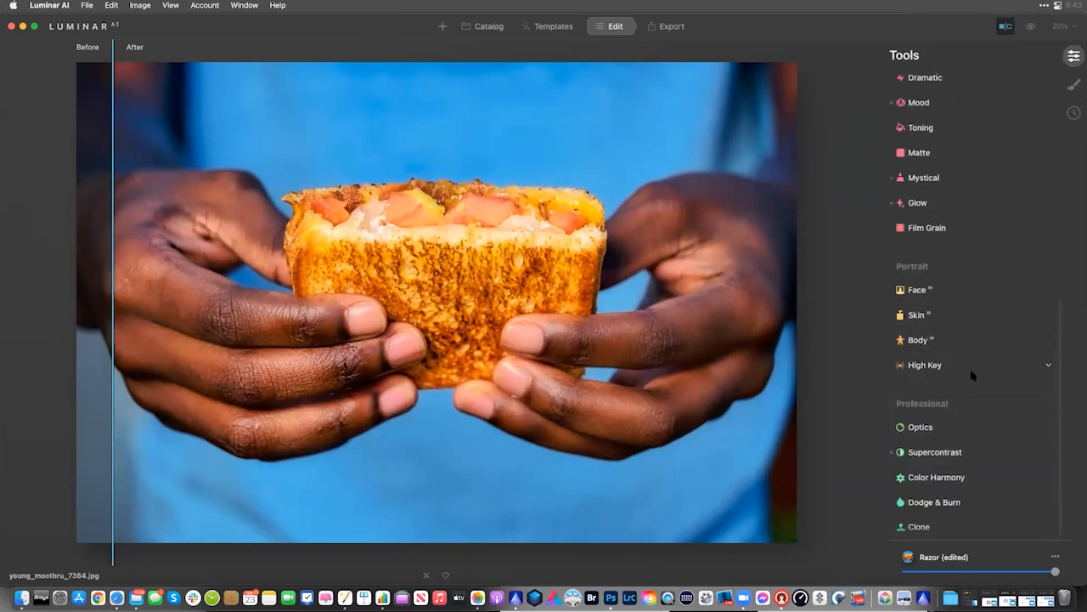
# Exit the split comparison and toggle the full before view of the sandwich photo
pyautogui.click(1006, 27)
pyautogui.click(1029, 28)
pyautogui.moveTo(1030, 28); pyautogui.dragTo(1030, 28)
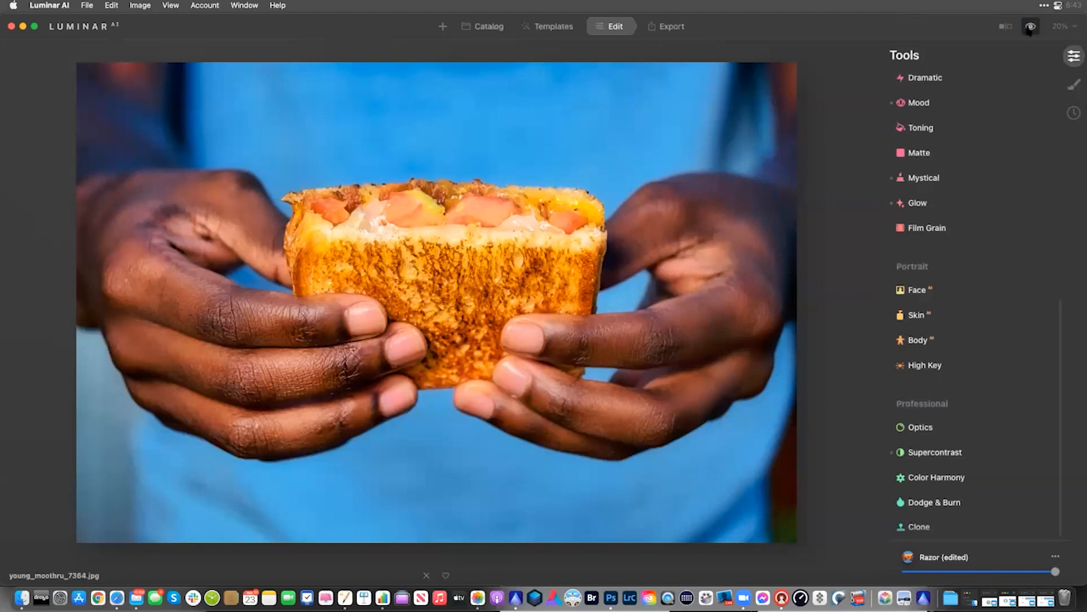
# Raise the Color tool's red saturation to 100 and paint a mask over the sandwich filling
pyautogui.scroll(5, 947, 263)
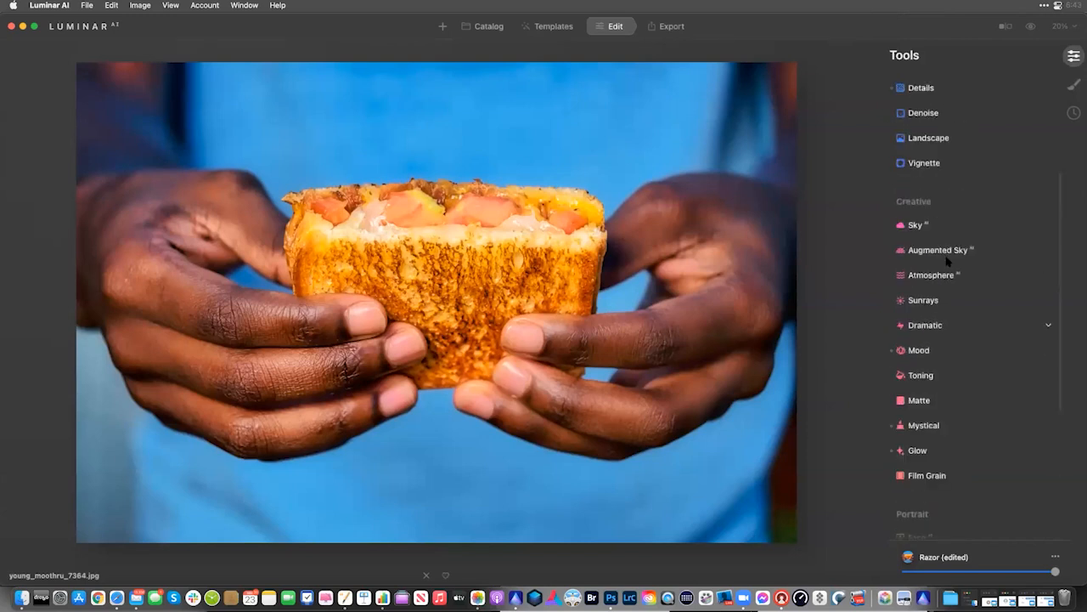
pyautogui.scroll(3, 948, 262)
pyautogui.click(919, 106)
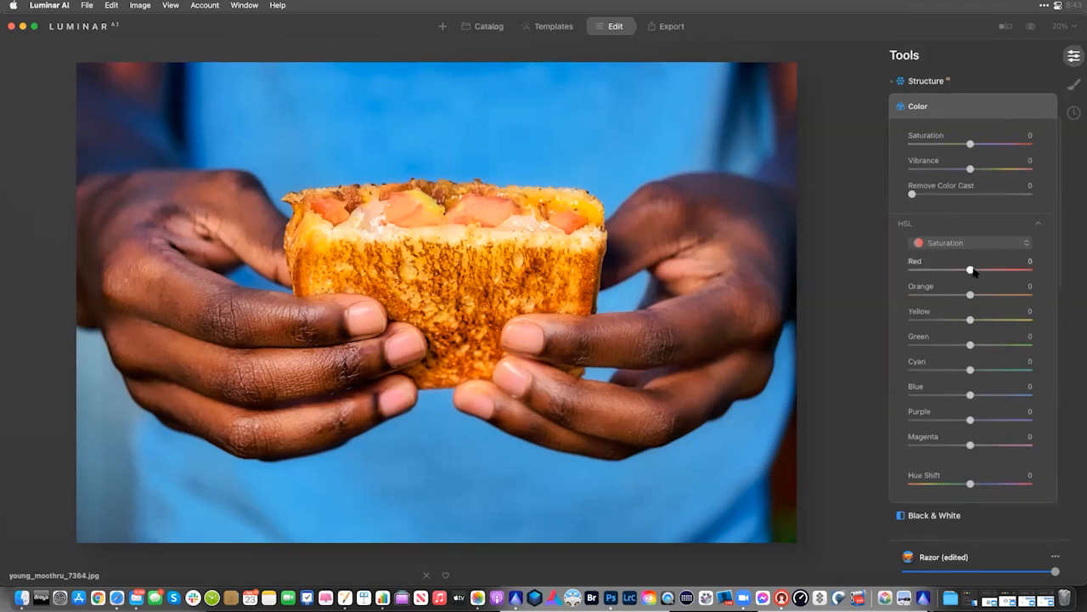
pyautogui.moveTo(1019, 270); pyautogui.dragTo(1063, 271)
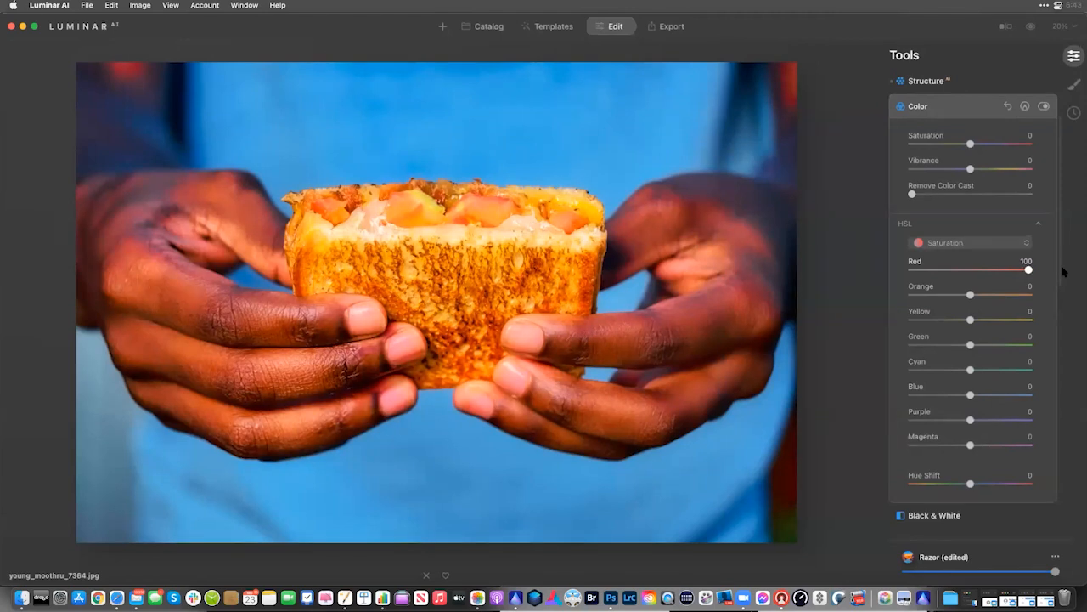
pyautogui.click(1025, 107)
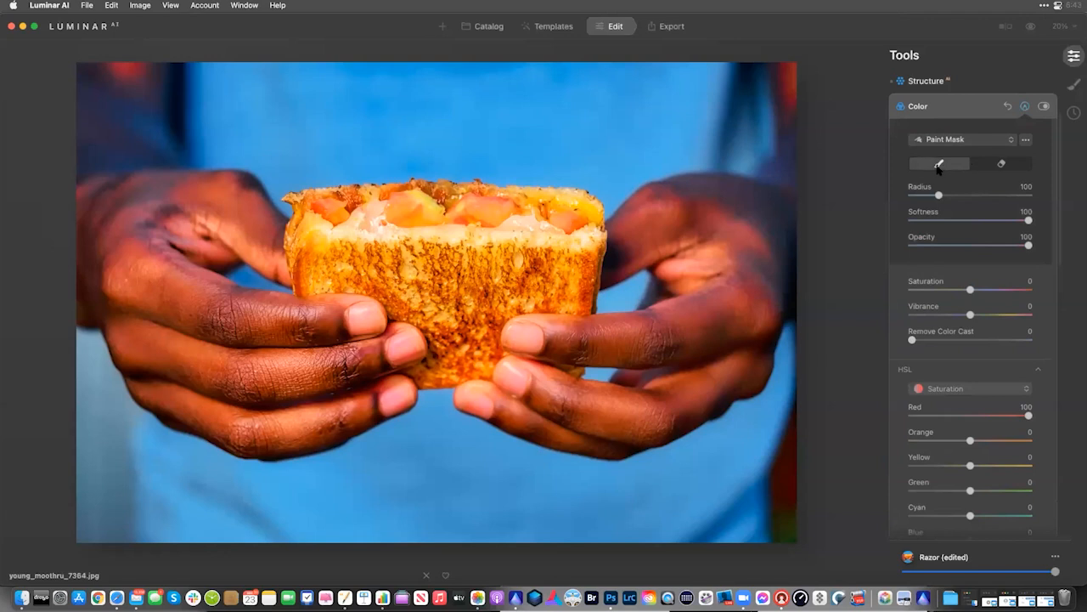
pyautogui.moveTo(442, 207)
pyautogui.mouseDown()
pyautogui.moveTo(572, 209)
pyautogui.moveTo(365, 213)
pyautogui.mouseUp()
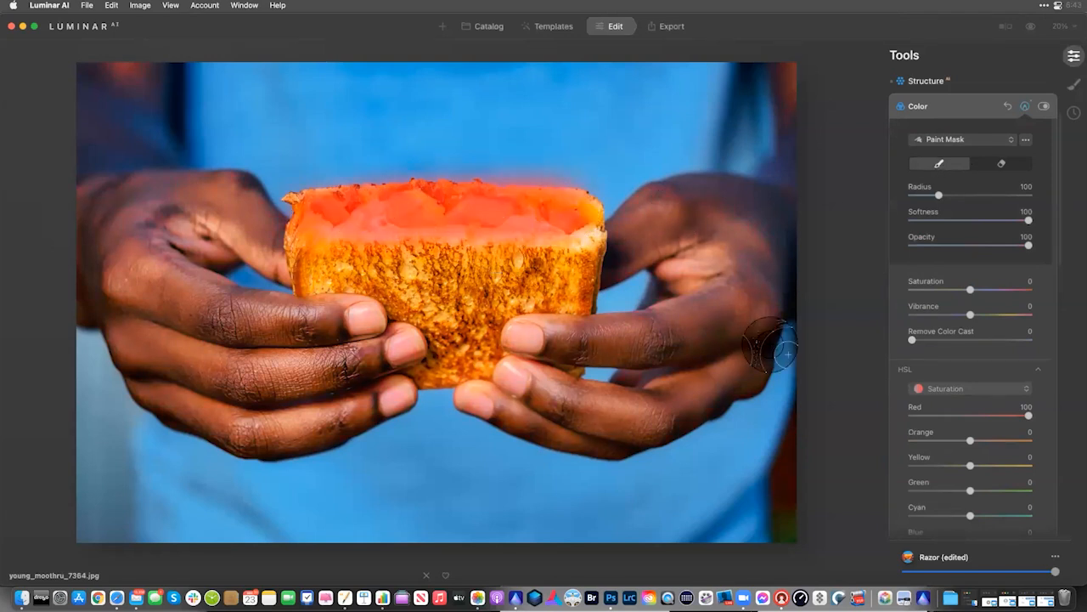
# Set the masked Color adjustment's orange saturation to 13 and its red luminance to -55
pyautogui.moveTo(971, 441); pyautogui.dragTo(939, 416)
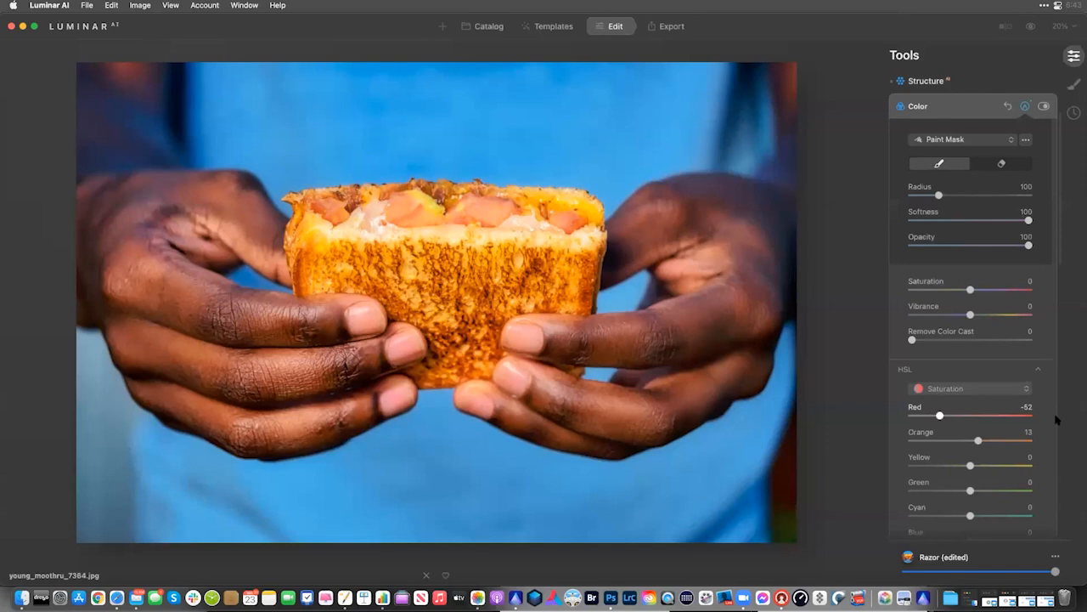
pyautogui.click(984, 389)
pyautogui.click(966, 429)
pyautogui.moveTo(971, 416); pyautogui.dragTo(938, 416)
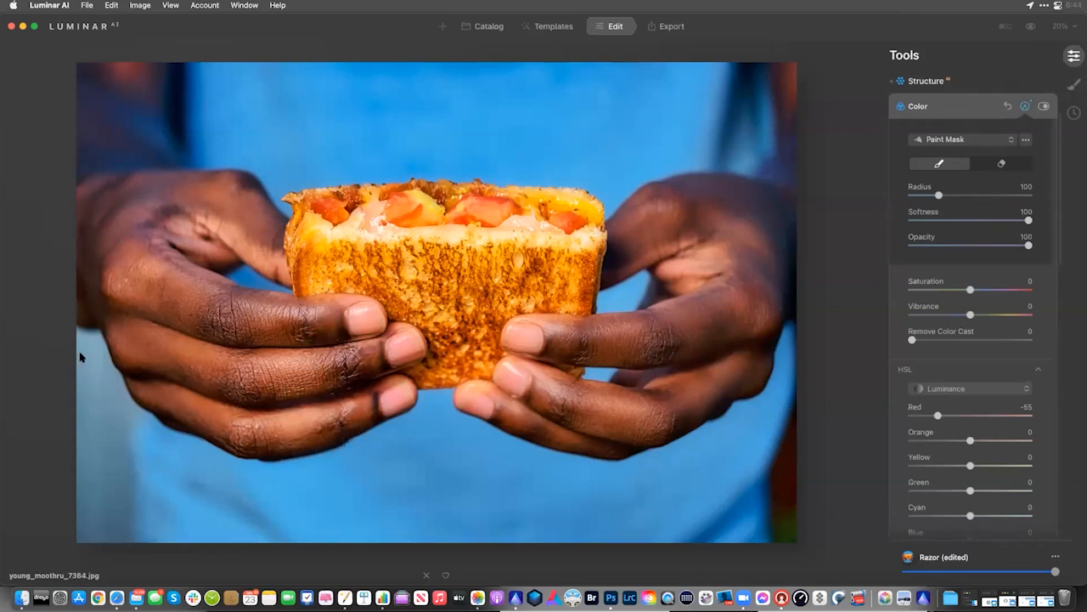
# Return to the catalog and open the lake landscape photo _DSC2635.ARW from the Luminar_Live_Photos folder
pyautogui.scroll(-5, 951, 493)
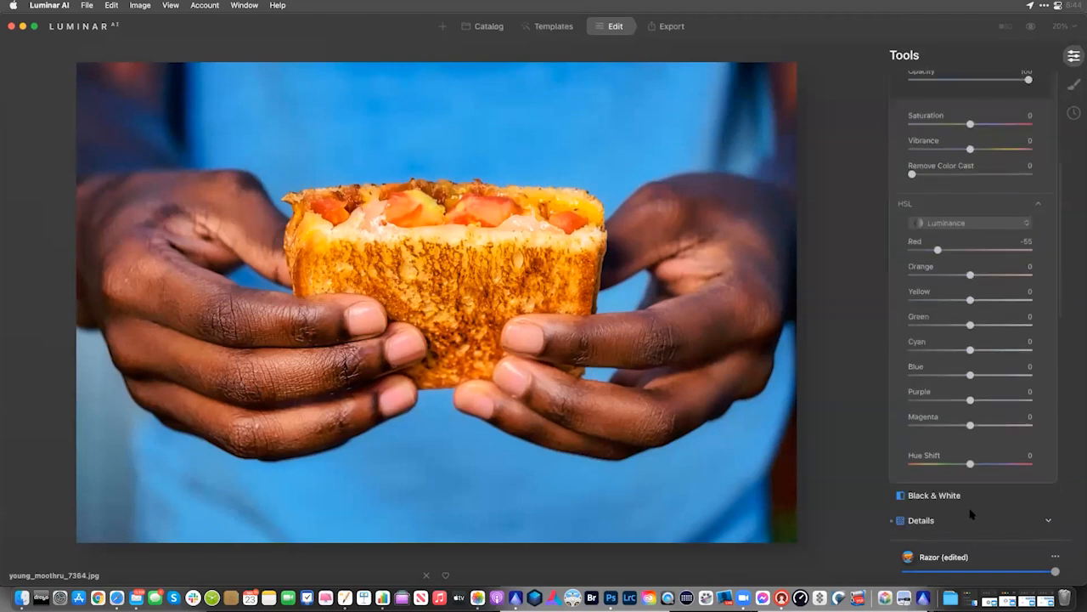
pyautogui.scroll(-5, 971, 513)
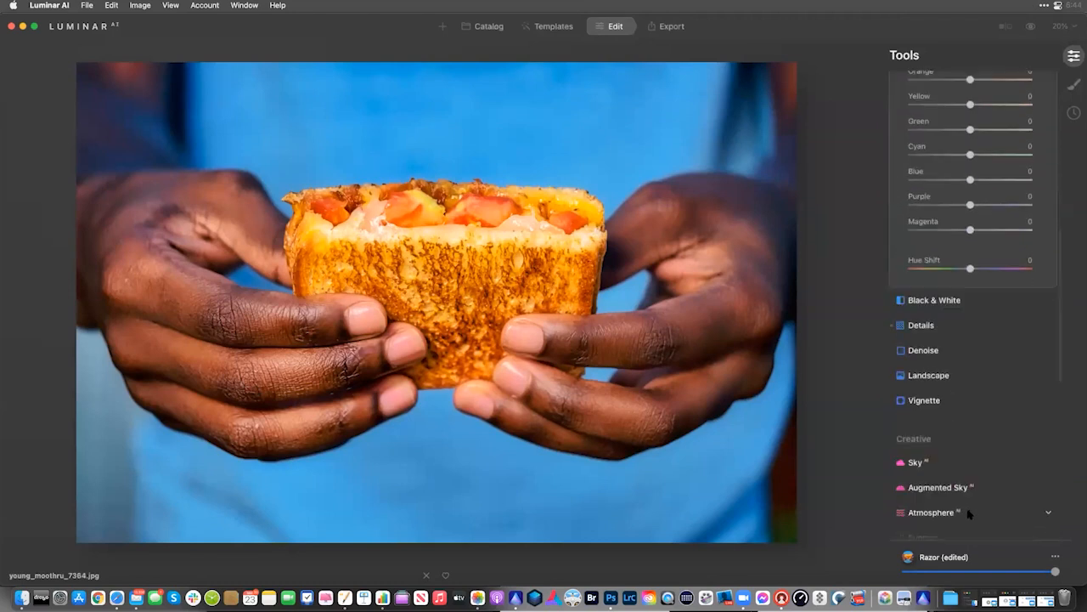
pyautogui.click(490, 29)
pyautogui.scroll(-10, 602, 353)
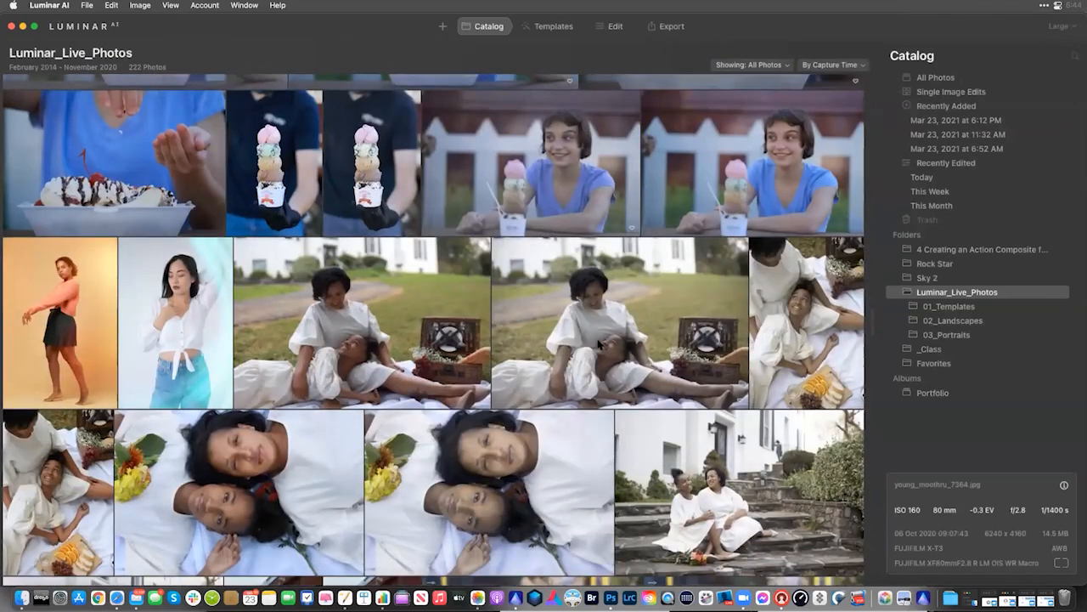
pyautogui.scroll(-10, 600, 343)
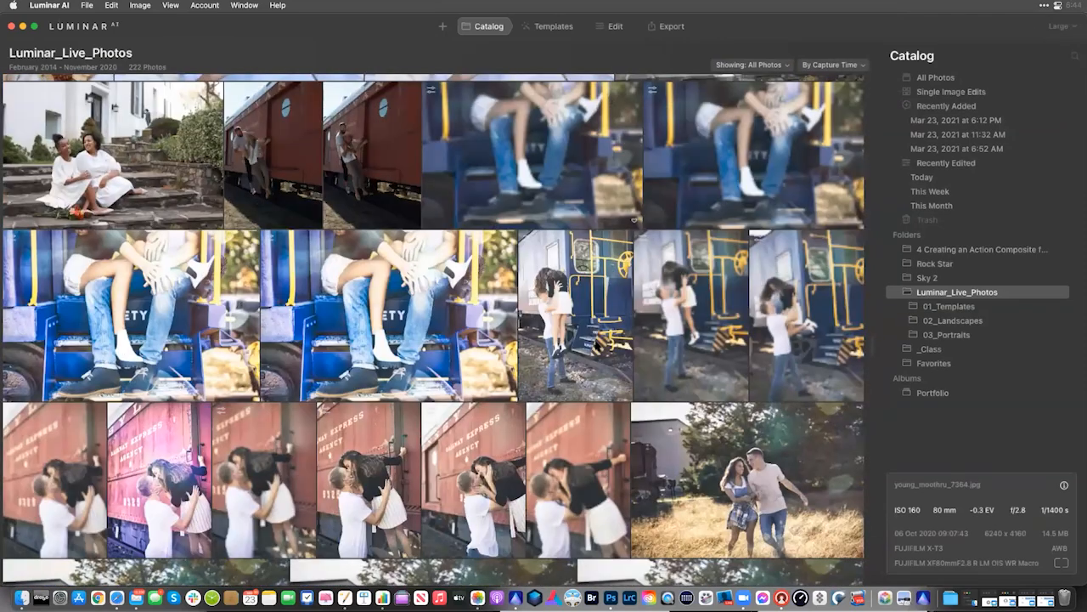
pyautogui.scroll(-6, 599, 345)
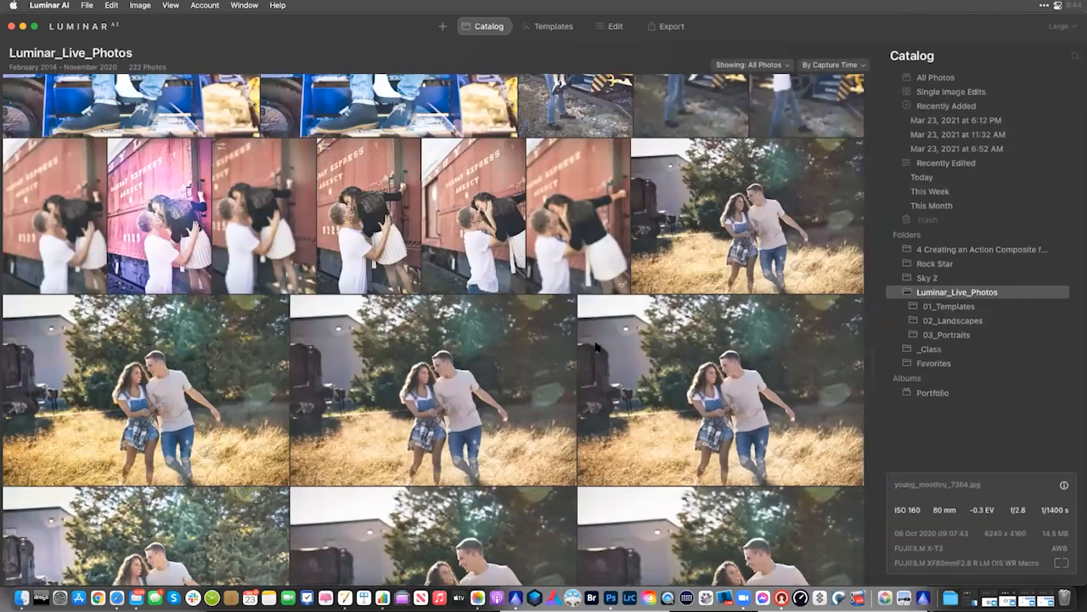
pyautogui.scroll(-5, 599, 347)
pyautogui.scroll(-6, 697, 399)
pyautogui.scroll(-5, 133, 525)
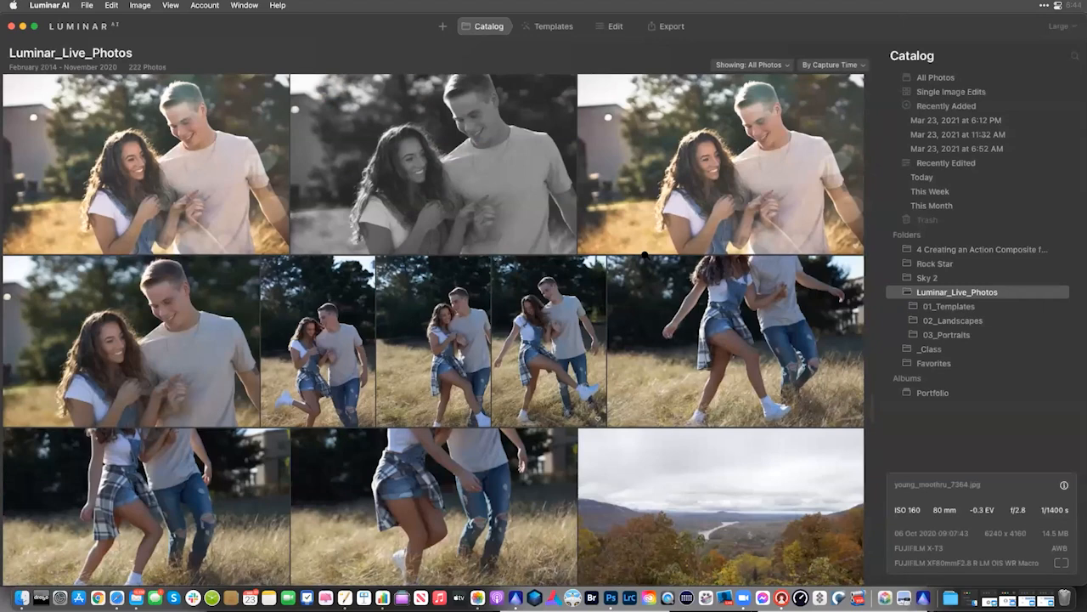
pyautogui.scroll(-3, 683, 293)
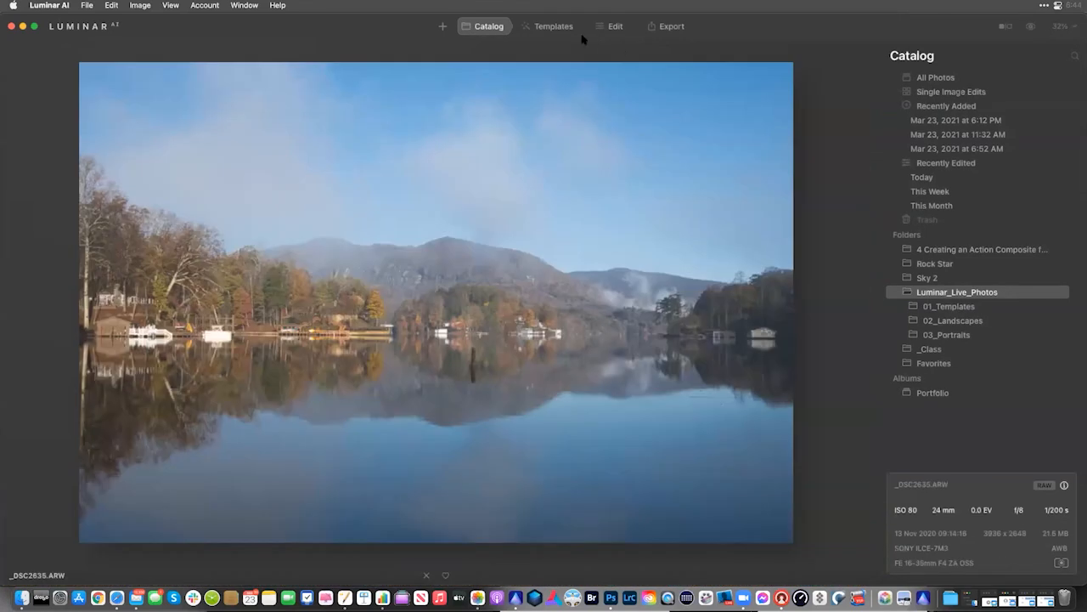
# Apply the Soft Fix template from the suggestions for the lake photo
pyautogui.click(554, 29)
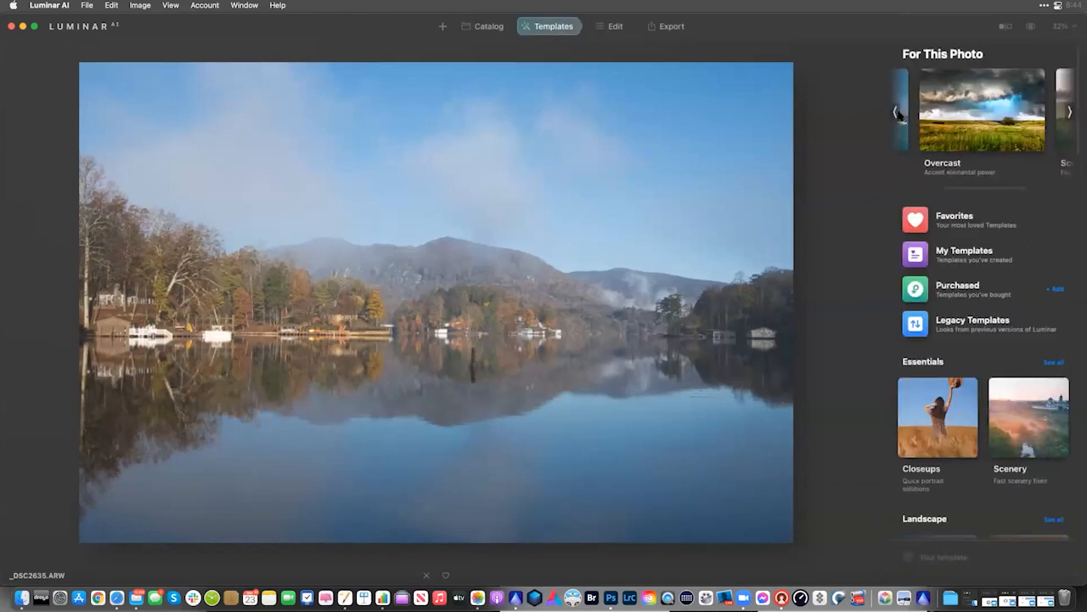
pyautogui.click(964, 136)
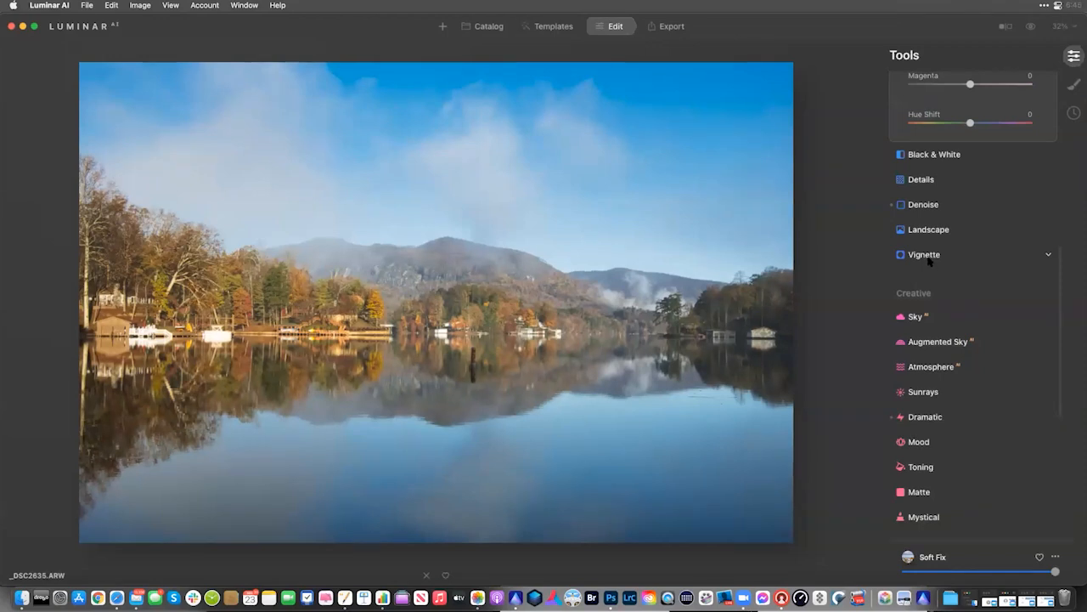
# Set the lake photo's raw profile in the Light tool to Camera Standard
pyautogui.scroll(10, 935, 238)
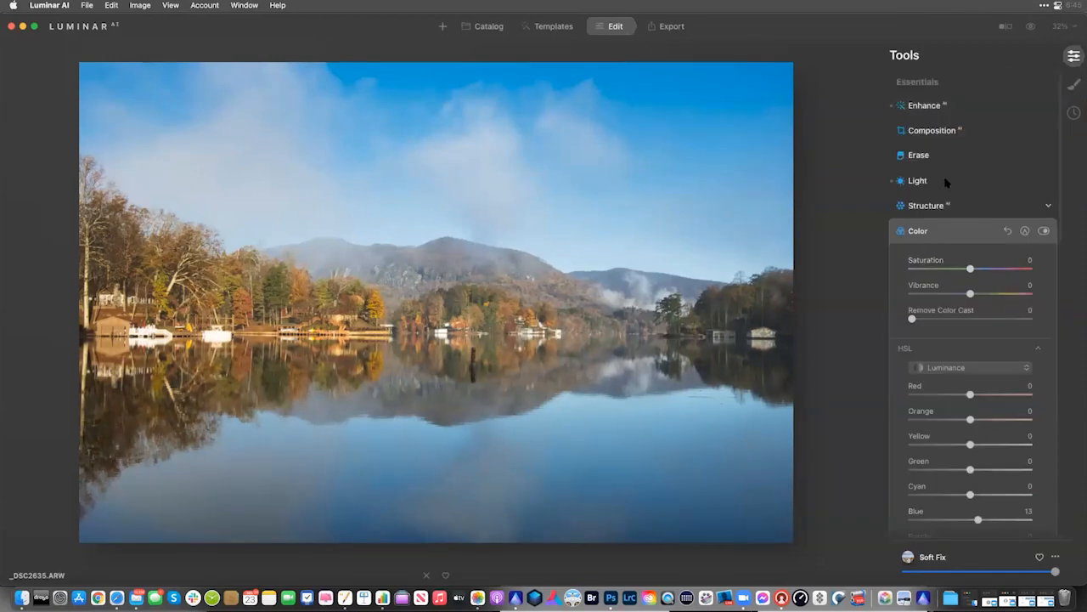
pyautogui.click(946, 181)
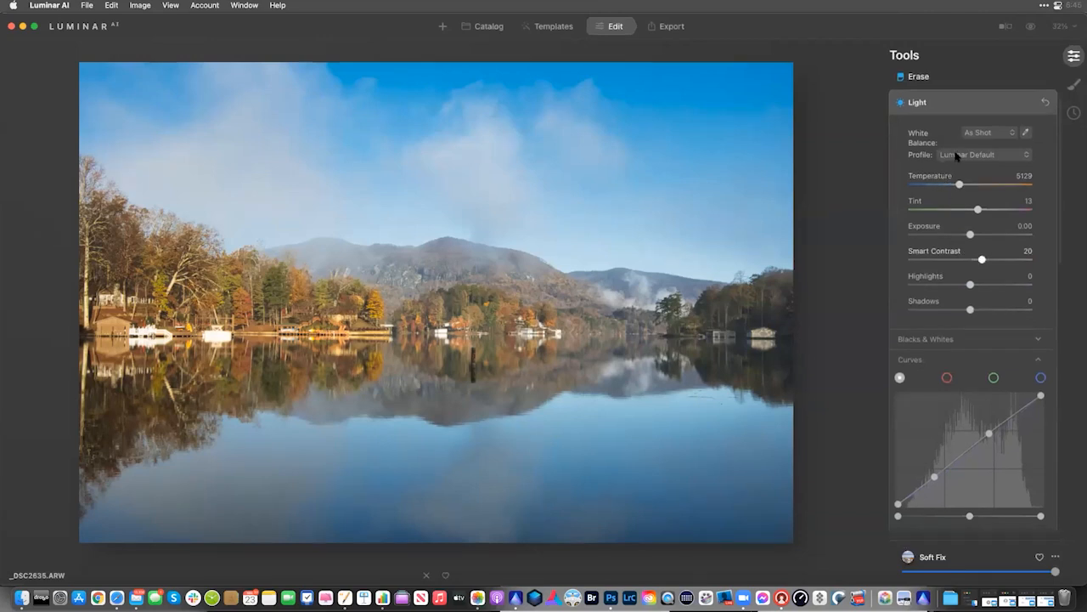
pyautogui.click(957, 156)
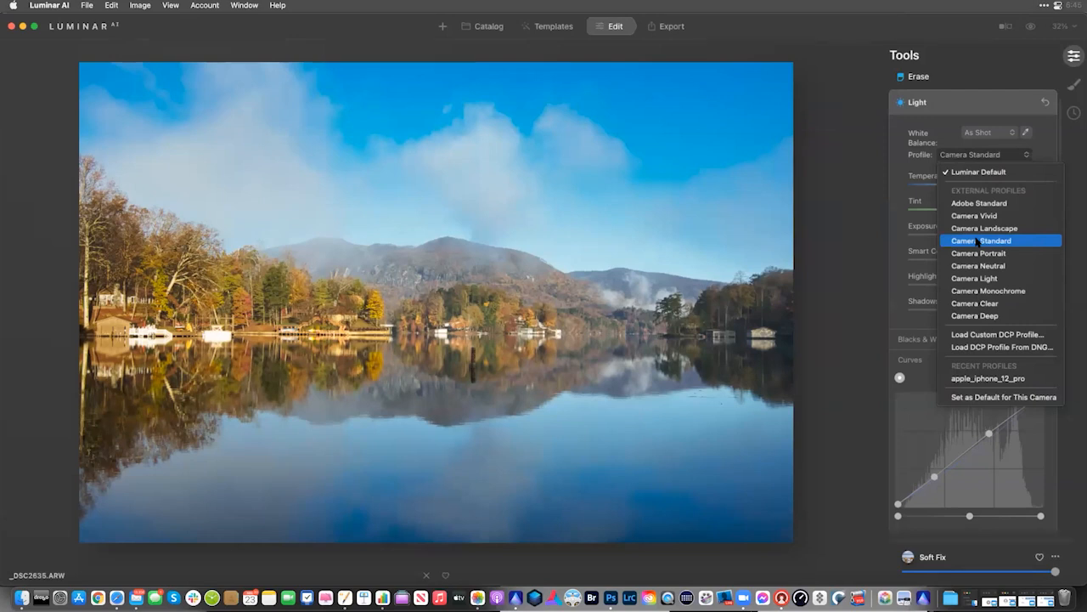
pyautogui.click(986, 163)
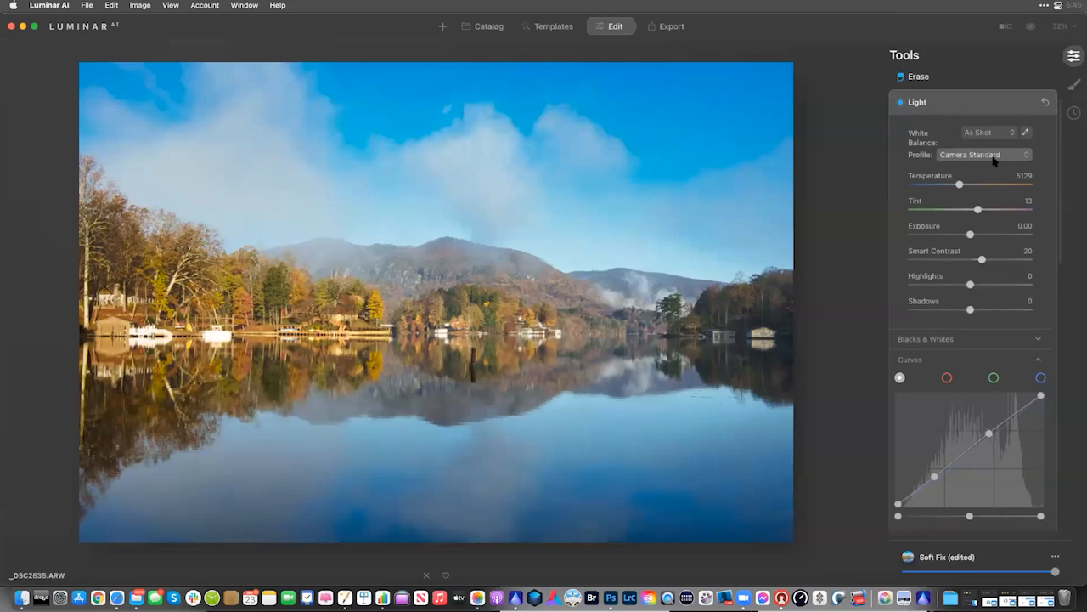
pyautogui.click(994, 156)
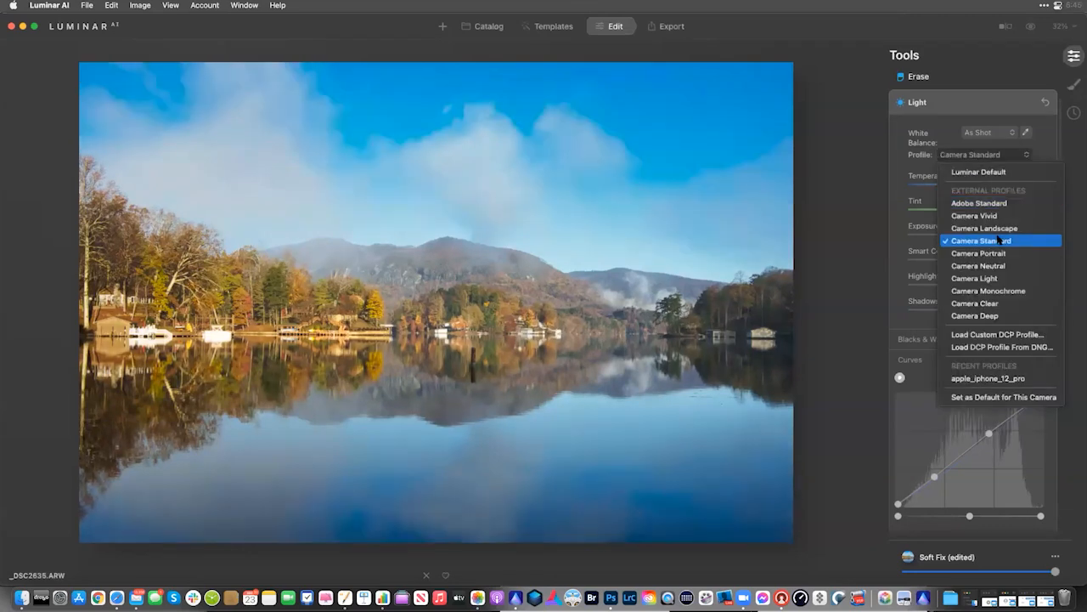
pyautogui.click(1048, 149)
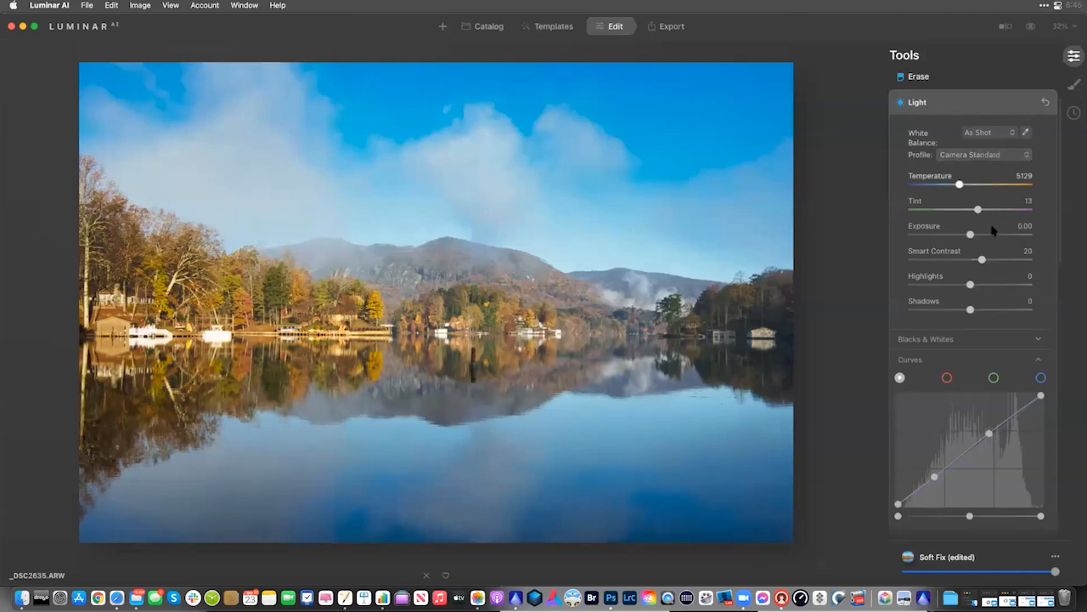
# Set the Light tool's Smart Contrast to 17 and collapse the tool
pyautogui.moveTo(983, 261)
pyautogui.mouseDown()
pyautogui.moveTo(936, 260)
pyautogui.moveTo(999, 261)
pyautogui.mouseUp()
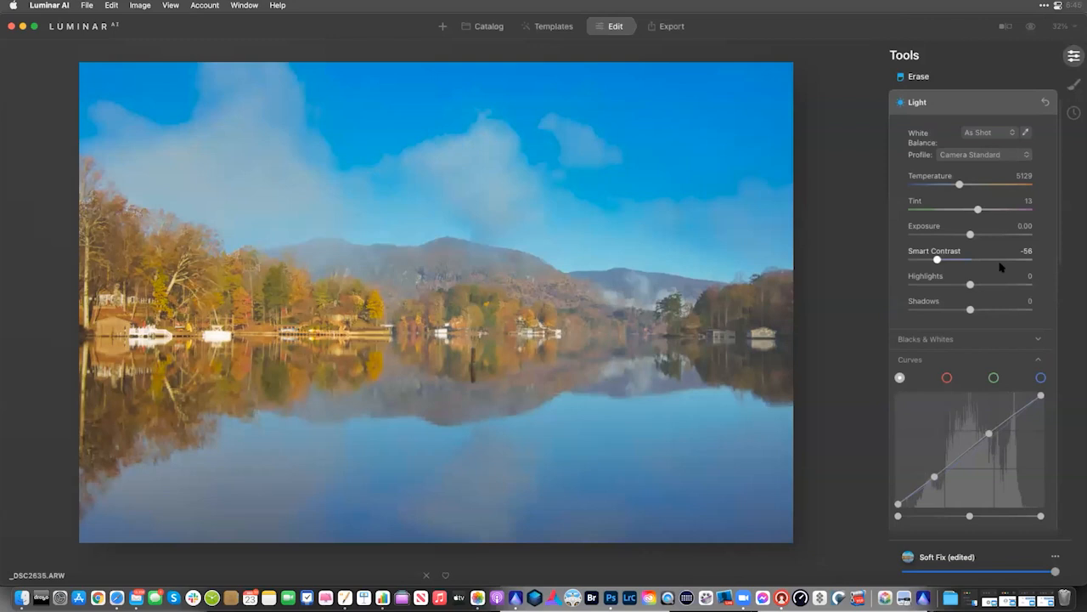
pyautogui.click(982, 267)
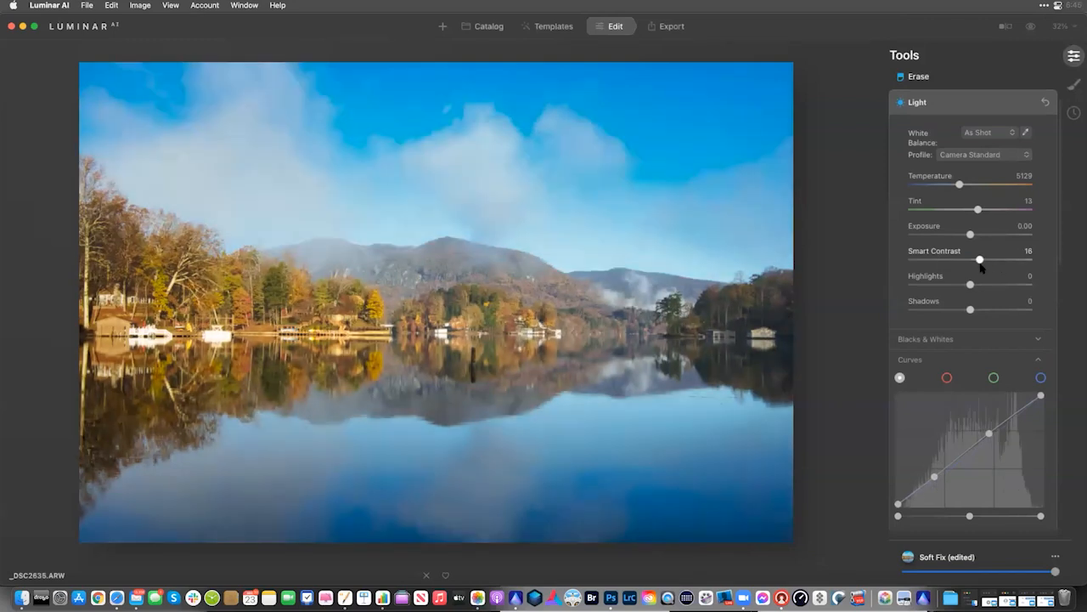
pyautogui.moveTo(980, 262); pyautogui.dragTo(982, 261)
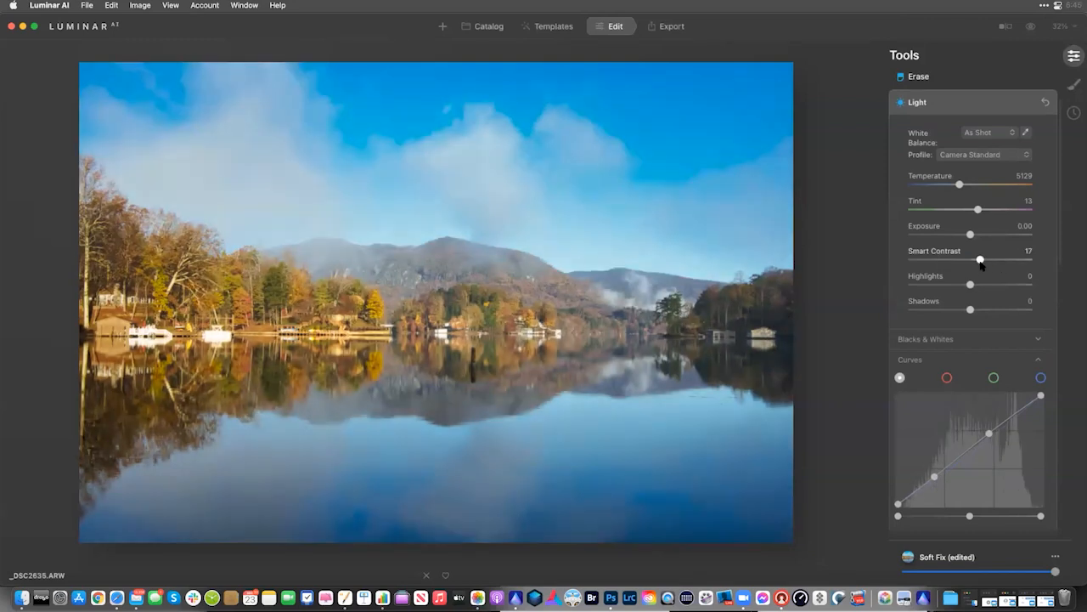
pyautogui.click(986, 109)
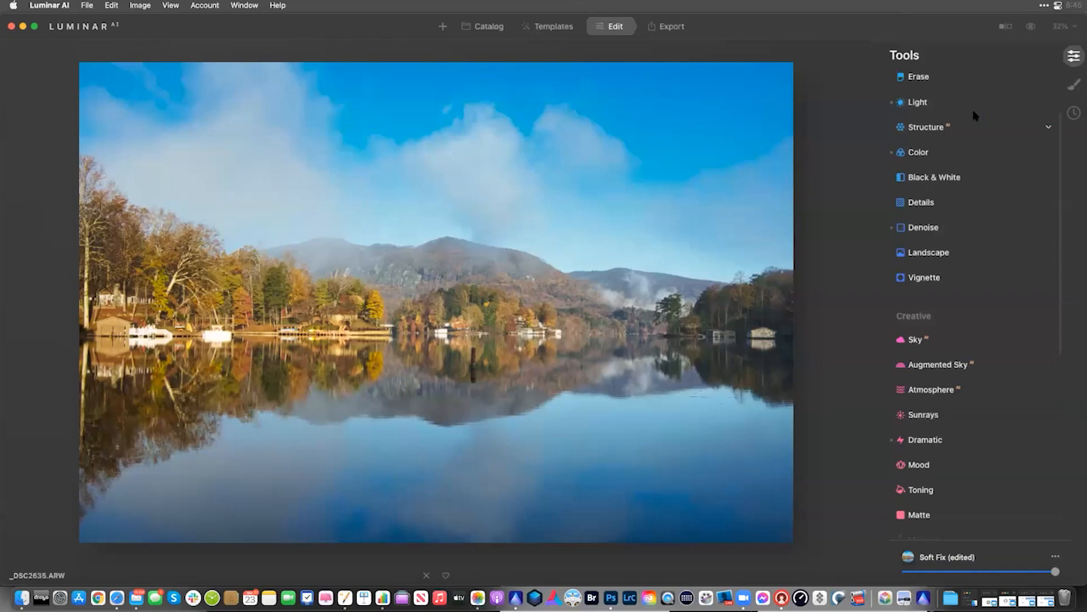
# Set the Enhance tool's Accent to 61 and Sky Enhancer to 60
pyautogui.scroll(3, 955, 112)
pyautogui.click(952, 108)
pyautogui.moveTo(971, 144); pyautogui.dragTo(932, 144)
pyautogui.click(990, 145)
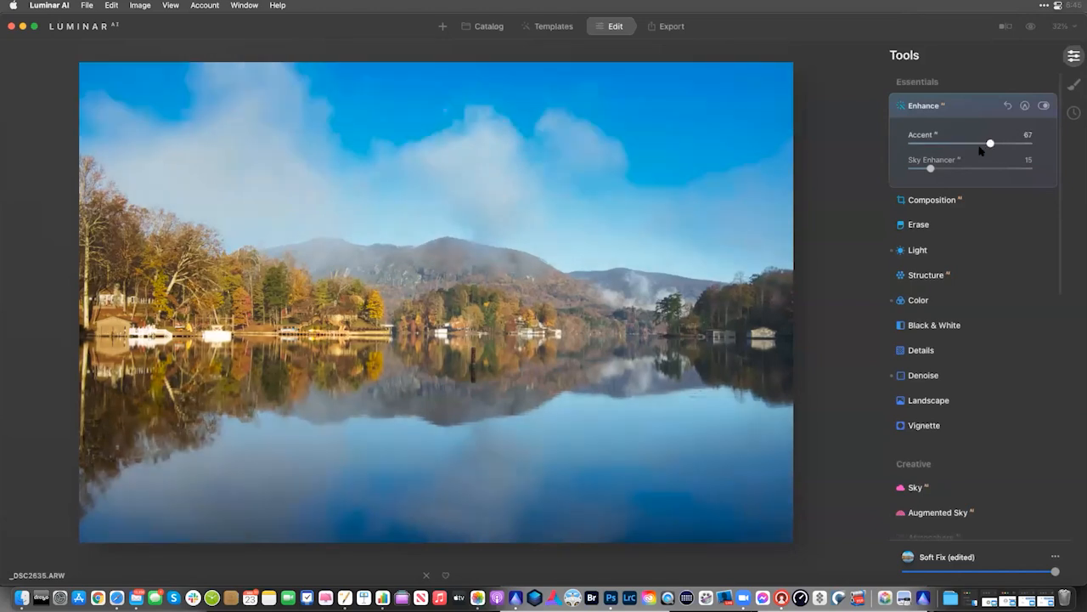
pyautogui.moveTo(1007, 168); pyautogui.dragTo(983, 170)
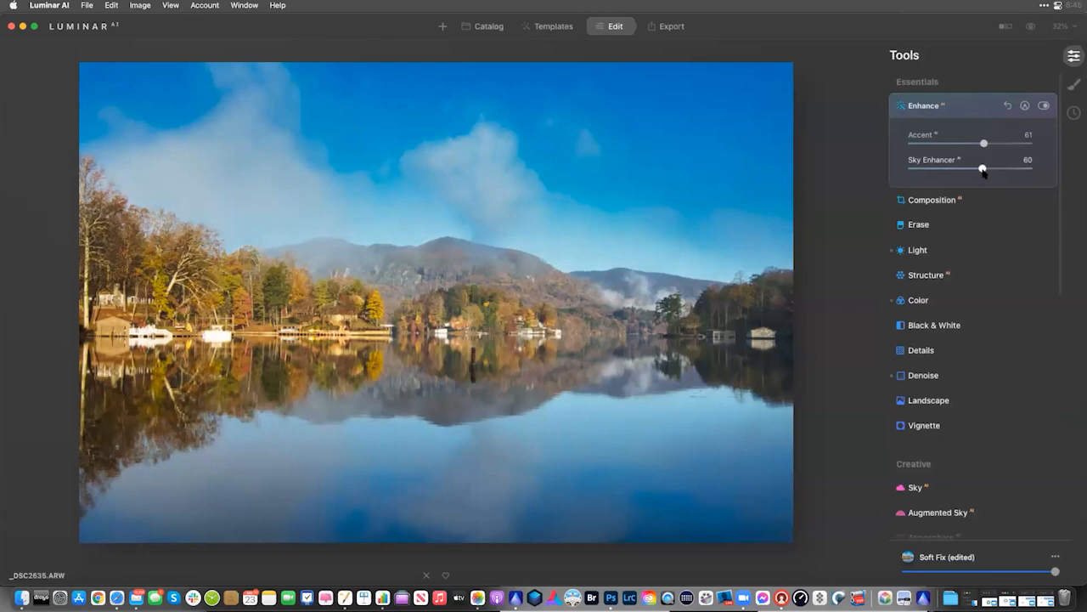
# Set Supercontrast's highlights contrast to 28 and highlights balance to -30, and compare the effect off and on
pyautogui.scroll(-10, 978, 339)
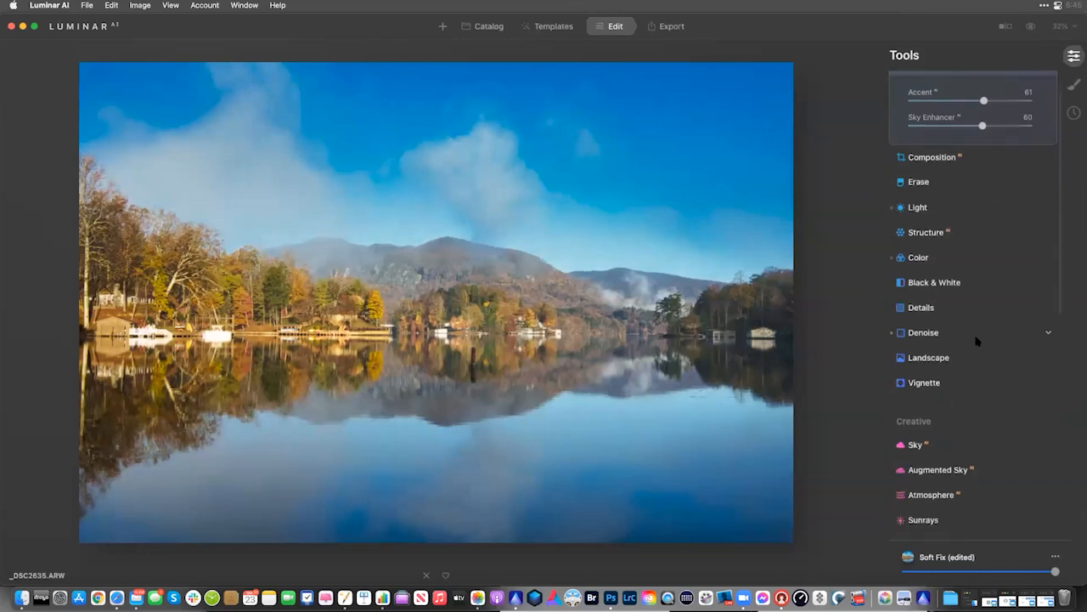
pyautogui.scroll(-2, 977, 340)
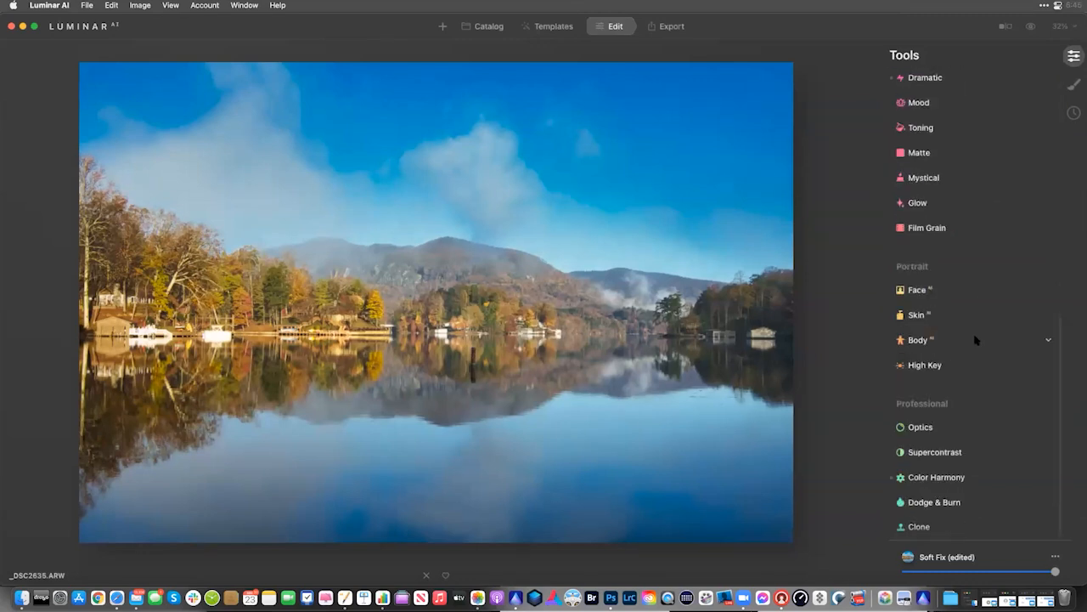
pyautogui.click(964, 451)
pyautogui.scroll(-1, 960, 450)
pyautogui.moveTo(917, 366); pyautogui.dragTo(942, 365)
pyautogui.click(1044, 325)
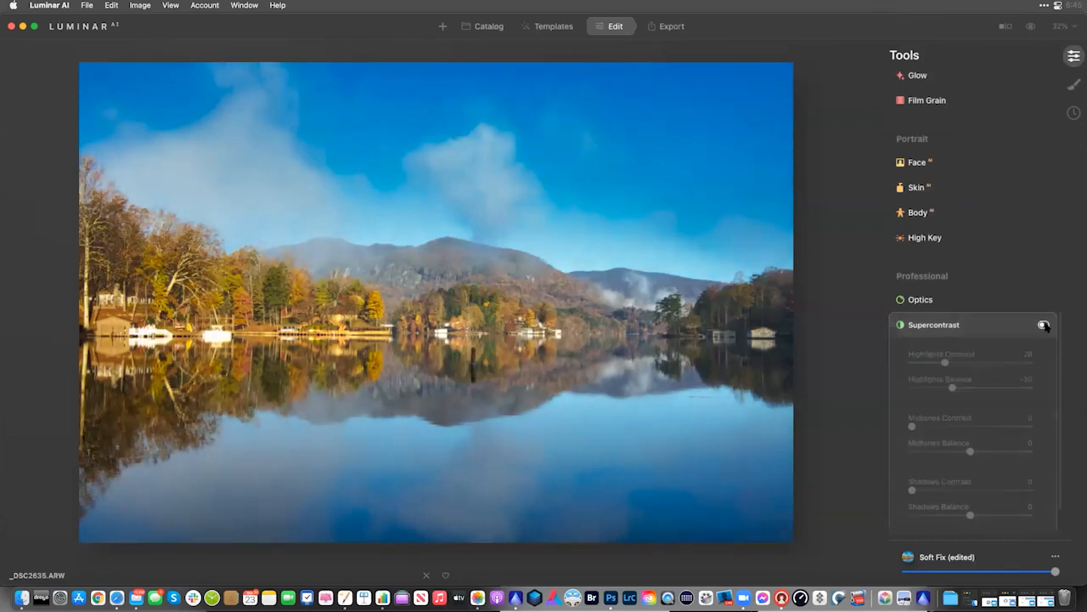
pyautogui.click(1044, 325)
# Set Supercontrast's midtones contrast to 38 and balance to -14, shadows contrast to 39 and balance to 12, and compare the effect off and on
pyautogui.moveTo(963, 426); pyautogui.dragTo(962, 451)
pyautogui.click(958, 491)
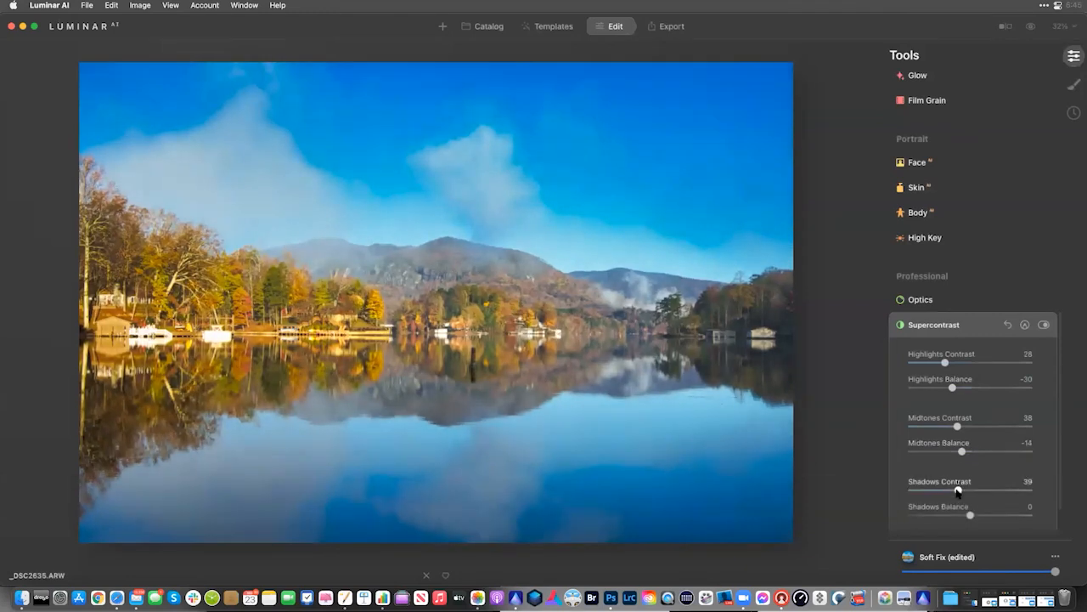
pyautogui.moveTo(969, 515); pyautogui.dragTo(889, 514)
pyautogui.moveTo(988, 513)
pyautogui.mouseDown()
pyautogui.moveTo(1024, 515)
pyautogui.moveTo(954, 515)
pyautogui.moveTo(978, 514)
pyautogui.mouseUp()
pyautogui.click(977, 516)
pyautogui.click(1044, 326)
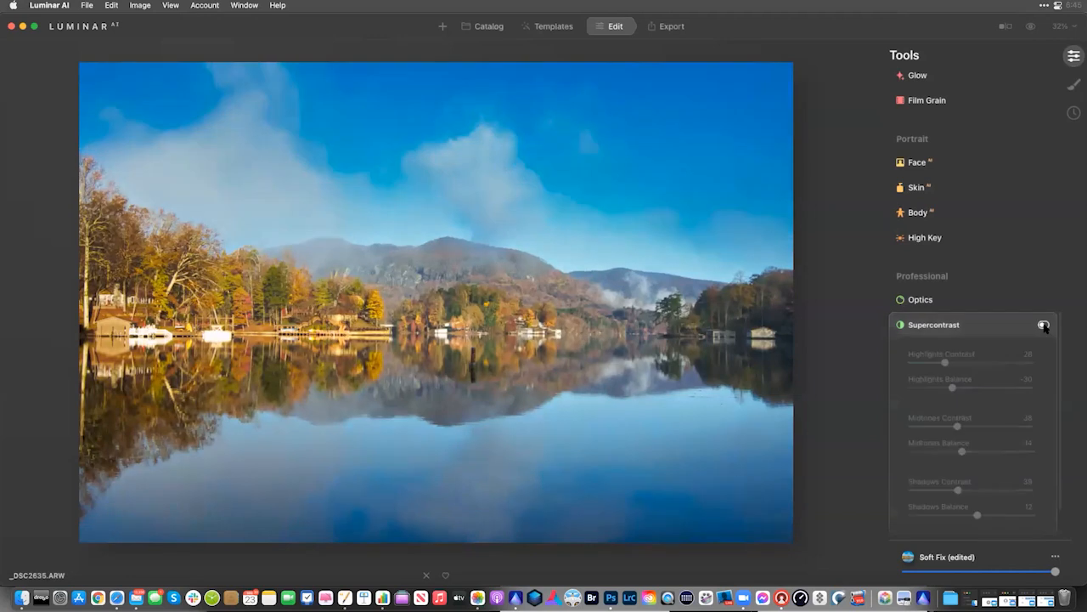
pyautogui.click(1045, 326)
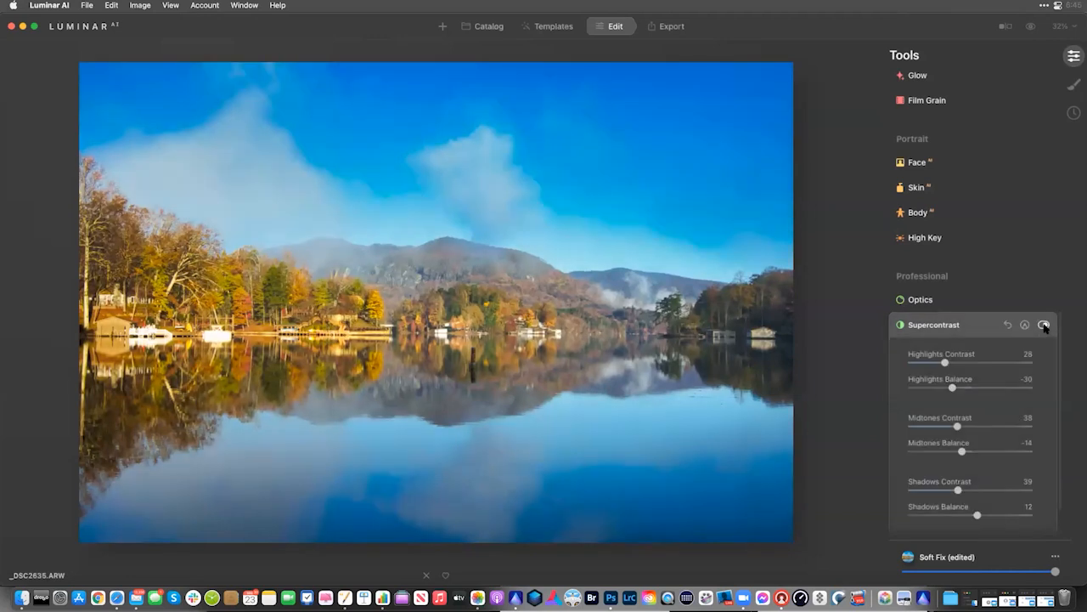
# Collapse Supercontrast and add a Basic local adjustment with a gradient mask from the photo's top edge to just below the shoreline
pyautogui.click(960, 325)
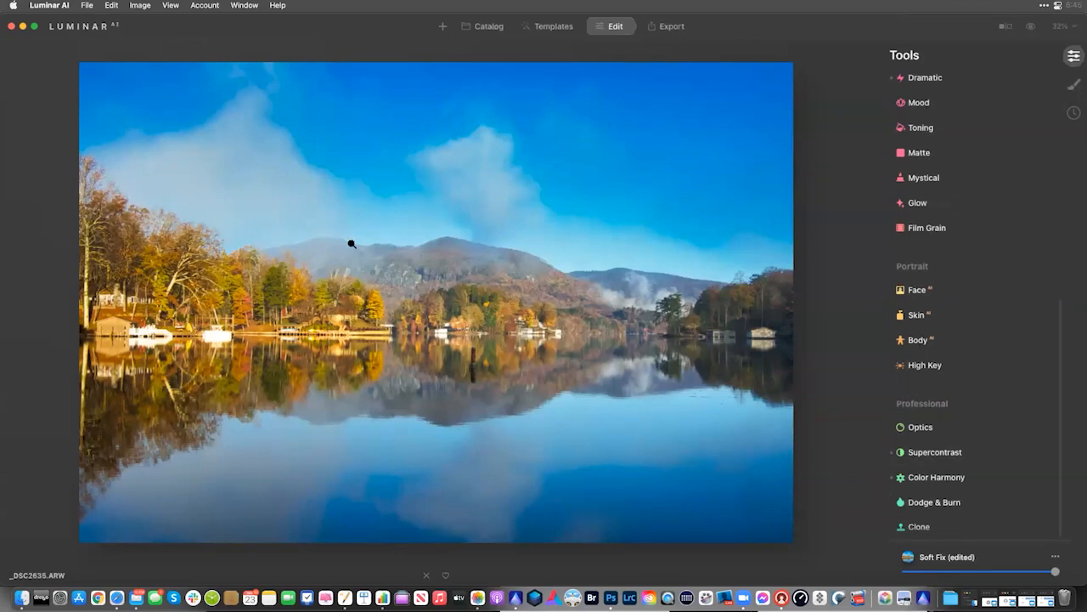
pyautogui.click(1076, 86)
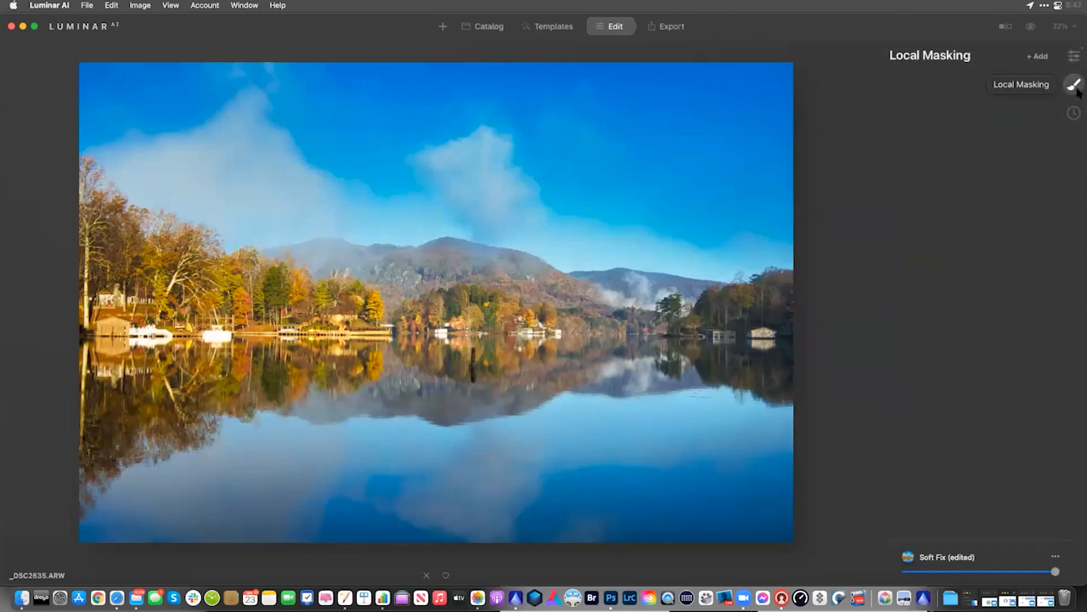
pyautogui.click(1040, 57)
pyautogui.click(1037, 70)
pyautogui.click(950, 118)
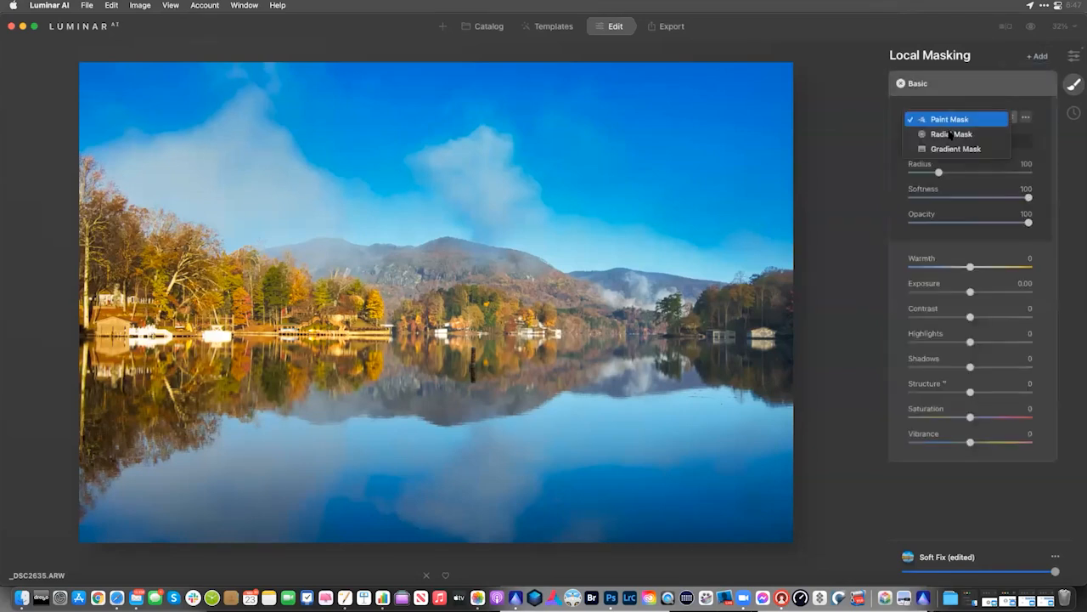
pyautogui.click(949, 146)
pyautogui.moveTo(486, 64); pyautogui.dragTo(485, 396)
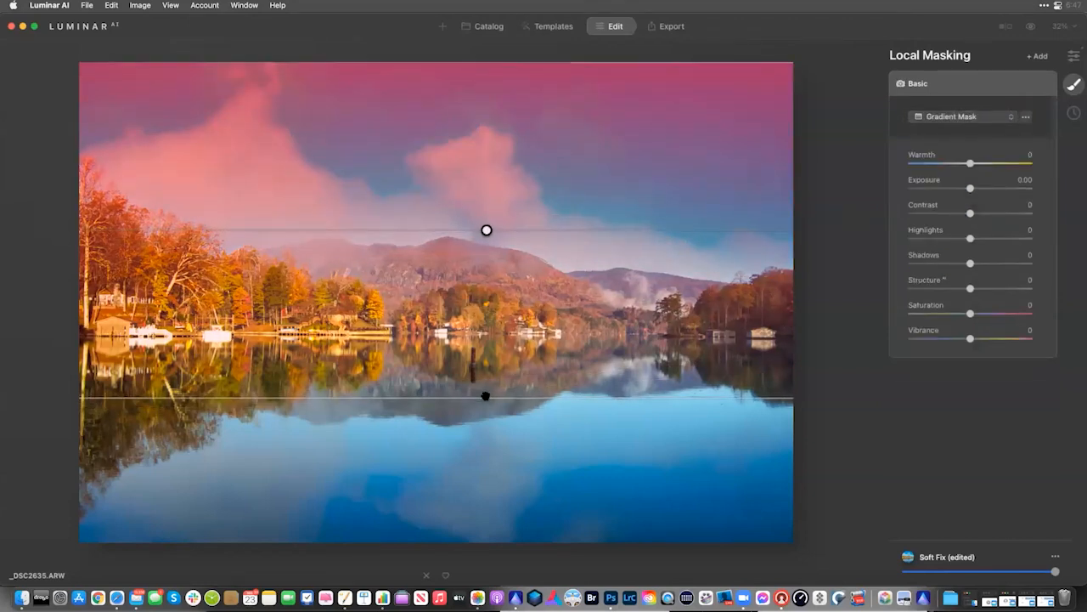
# Set the gradient mask's Exposure to -1.55, Highlights to 68 and Structure to 57, and collapse the adjustment
pyautogui.moveTo(970, 188); pyautogui.dragTo(952, 190)
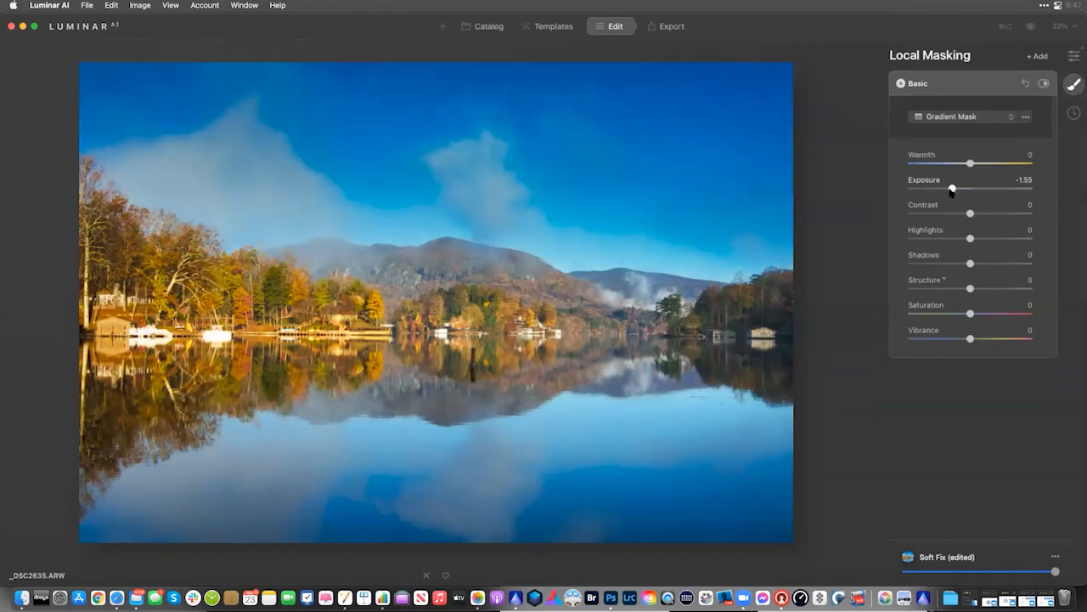
pyautogui.moveTo(971, 239); pyautogui.dragTo(1014, 244)
pyautogui.moveTo(971, 289); pyautogui.dragTo(1007, 293)
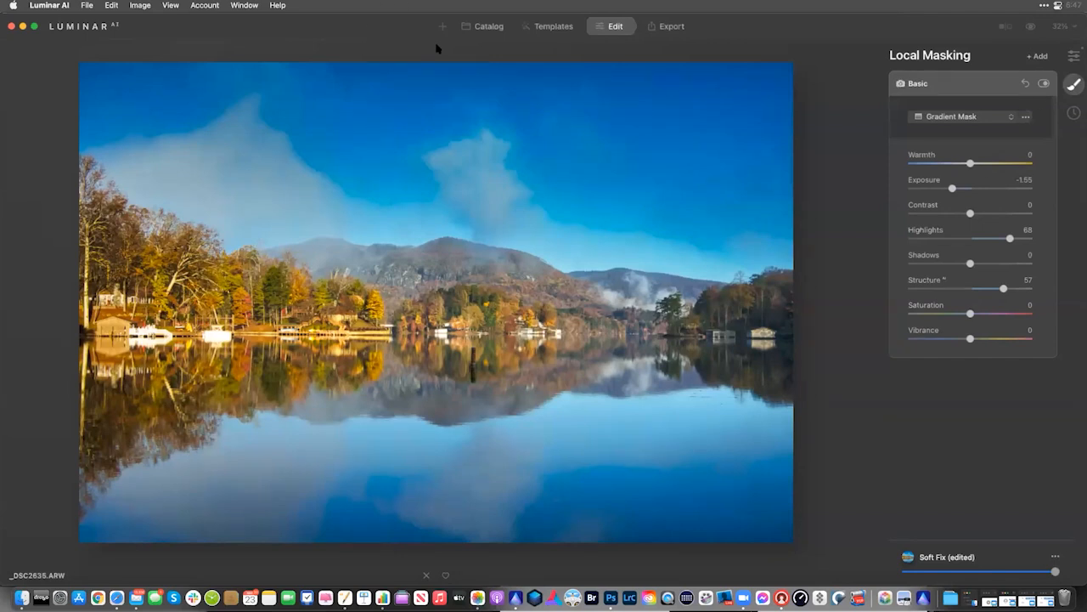
pyautogui.moveTo(439, 86)
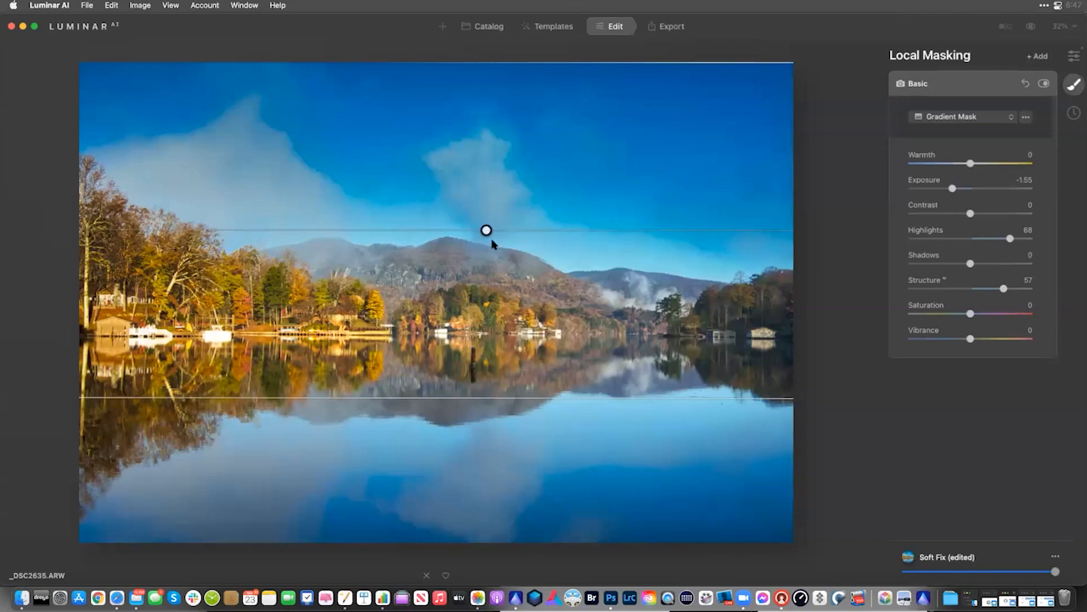
pyautogui.click(486, 231)
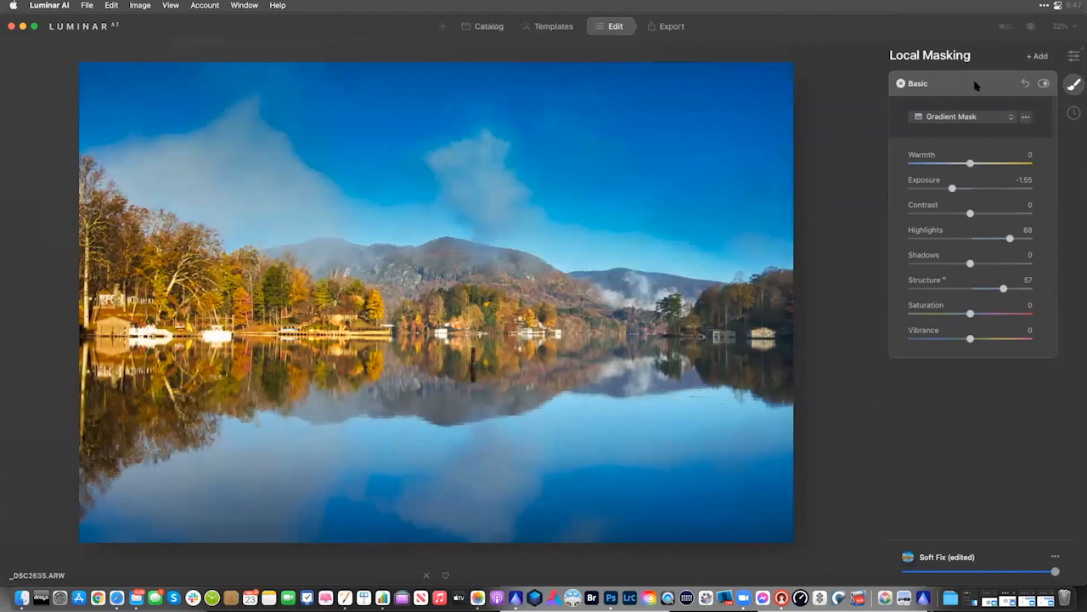
pyautogui.click(975, 85)
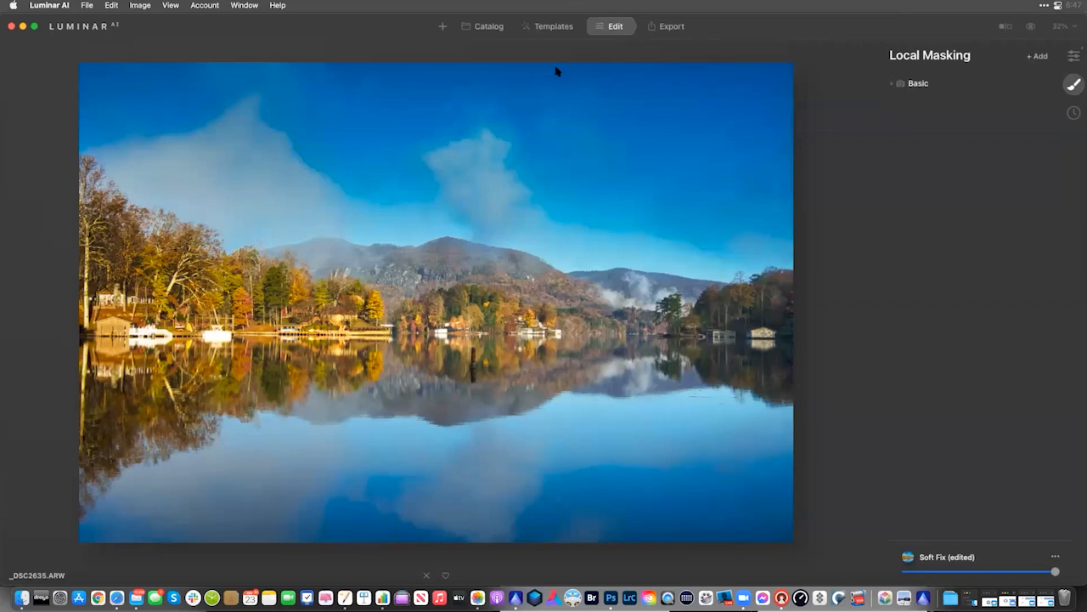
# Replace the lake photo's sky with the blue cloudy Cotton_Skies_3 using the Sky tool
pyautogui.click(1074, 56)
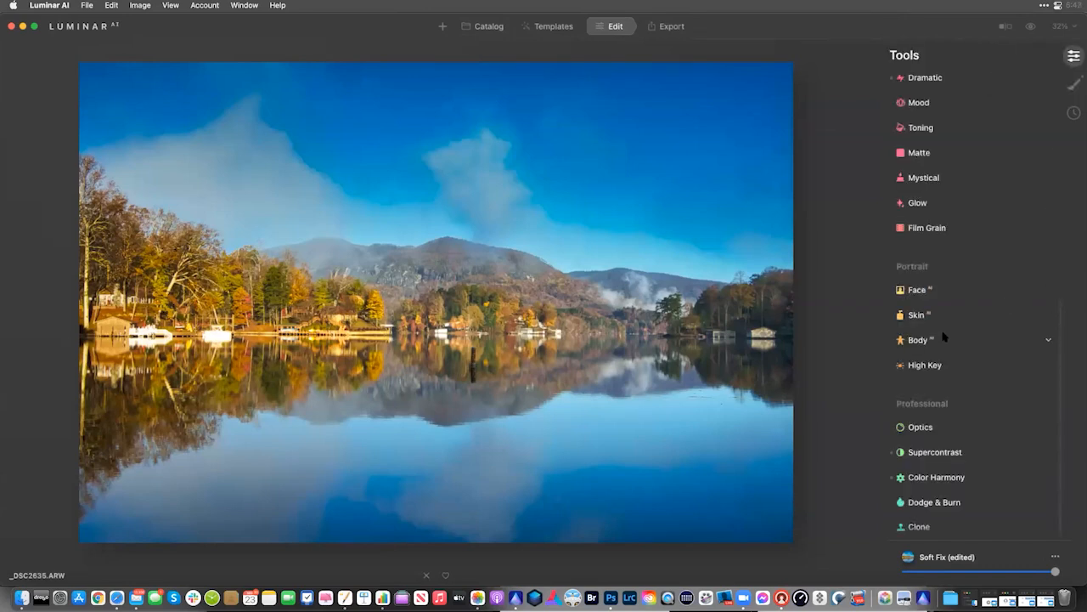
pyautogui.scroll(3, 940, 321)
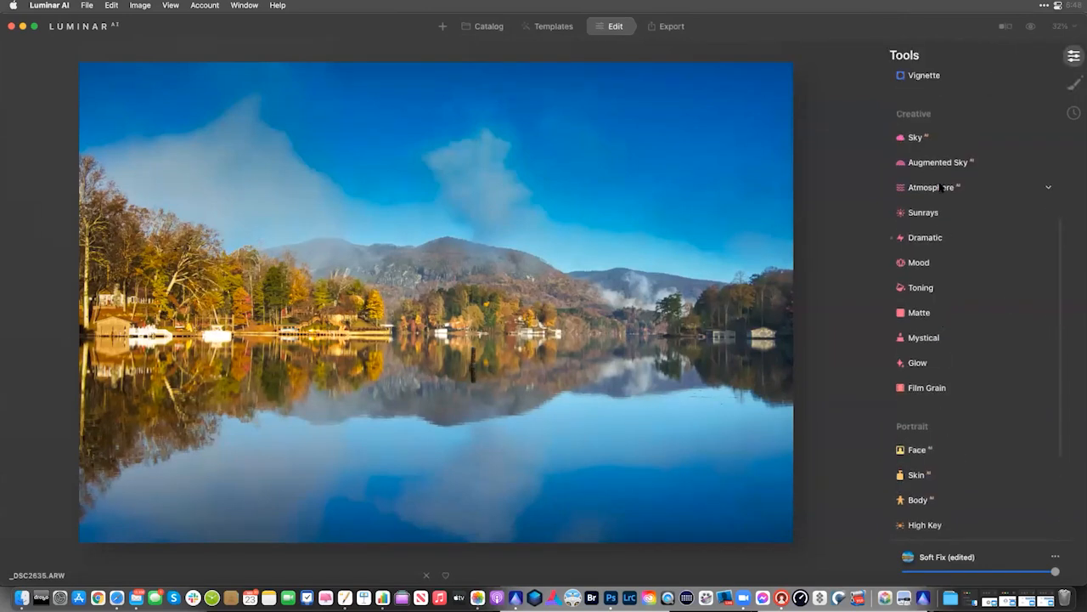
pyautogui.click(928, 139)
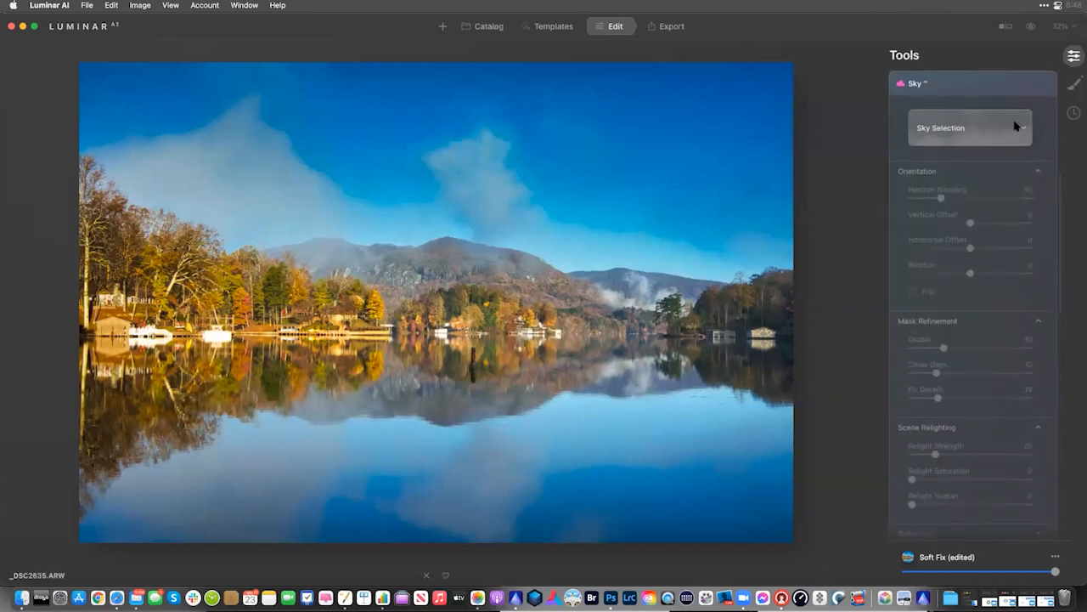
pyautogui.click(1016, 126)
pyautogui.click(1017, 125)
pyautogui.click(1016, 126)
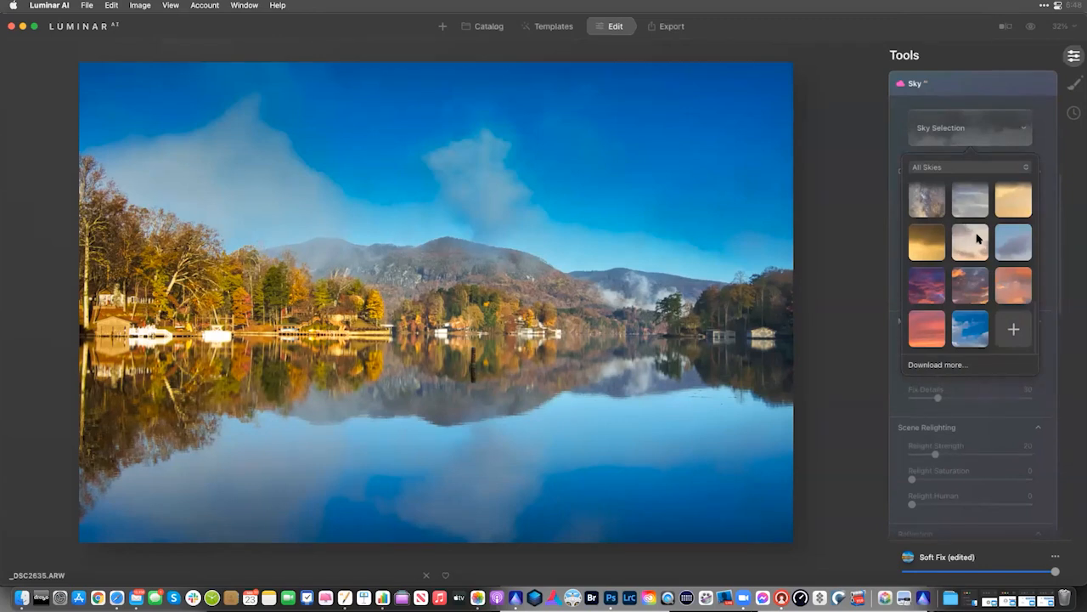
pyautogui.click(975, 333)
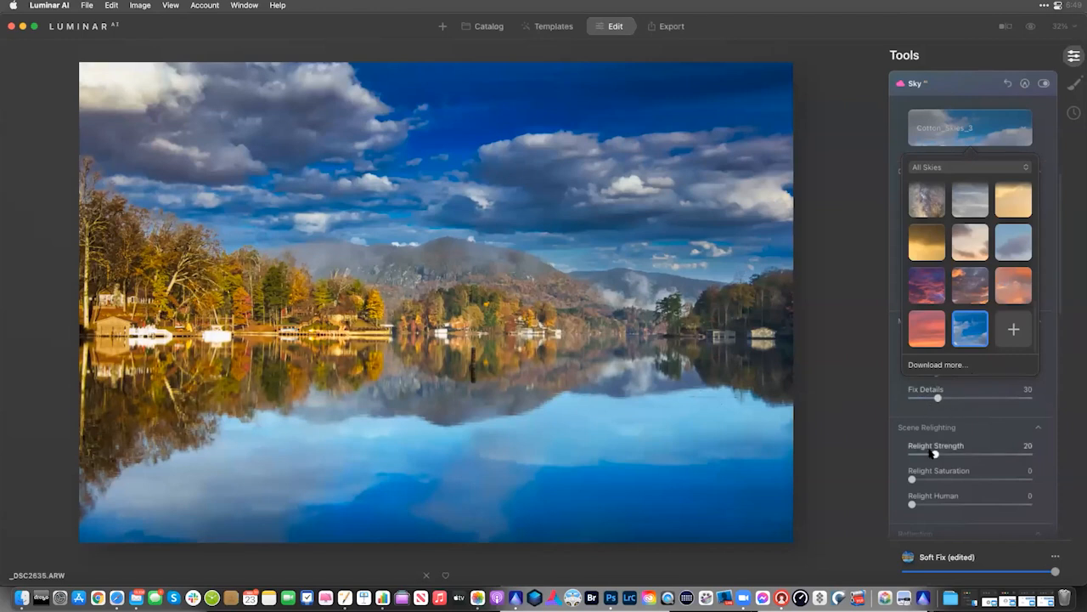
# Set the replacement sky's Reflection Amount to 85, Relight Strength to 11 and Relight Saturation to 35
pyautogui.scroll(-3, 934, 449)
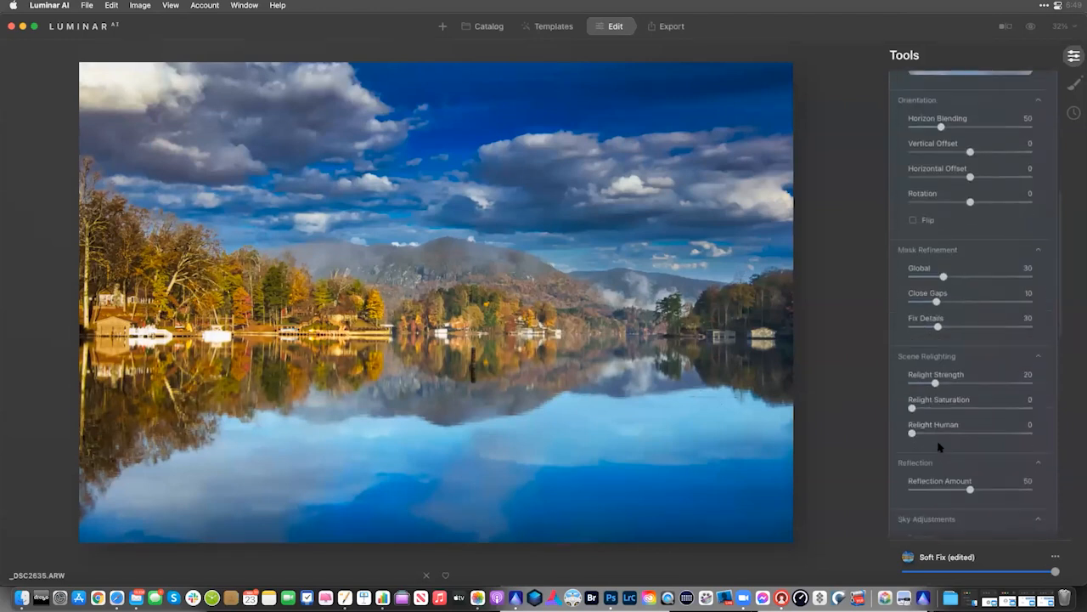
pyautogui.moveTo(973, 490); pyautogui.dragTo(1084, 481)
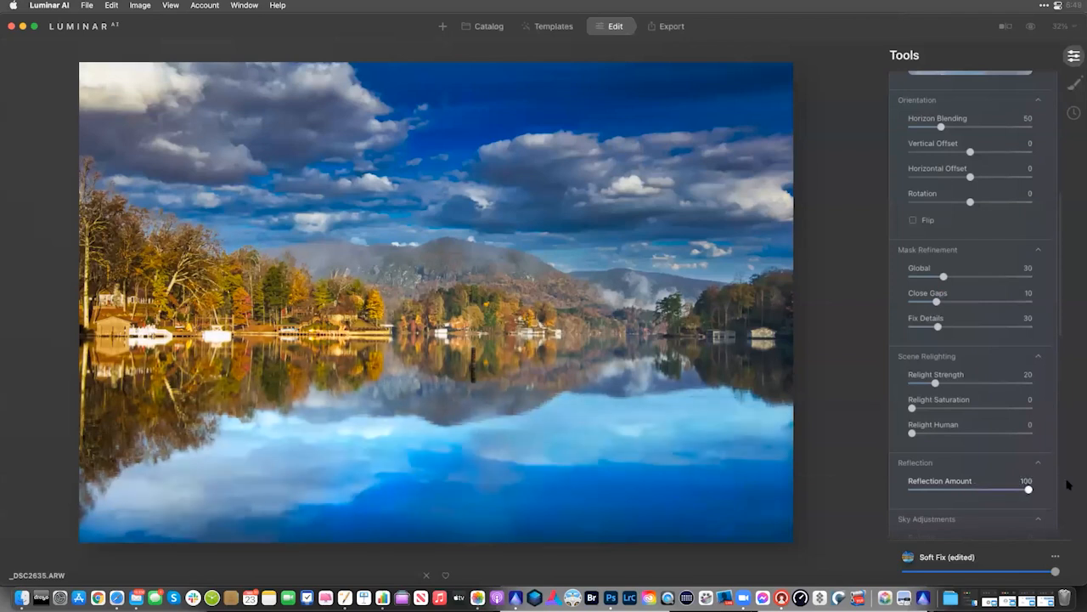
pyautogui.moveTo(1028, 488); pyautogui.dragTo(1017, 490)
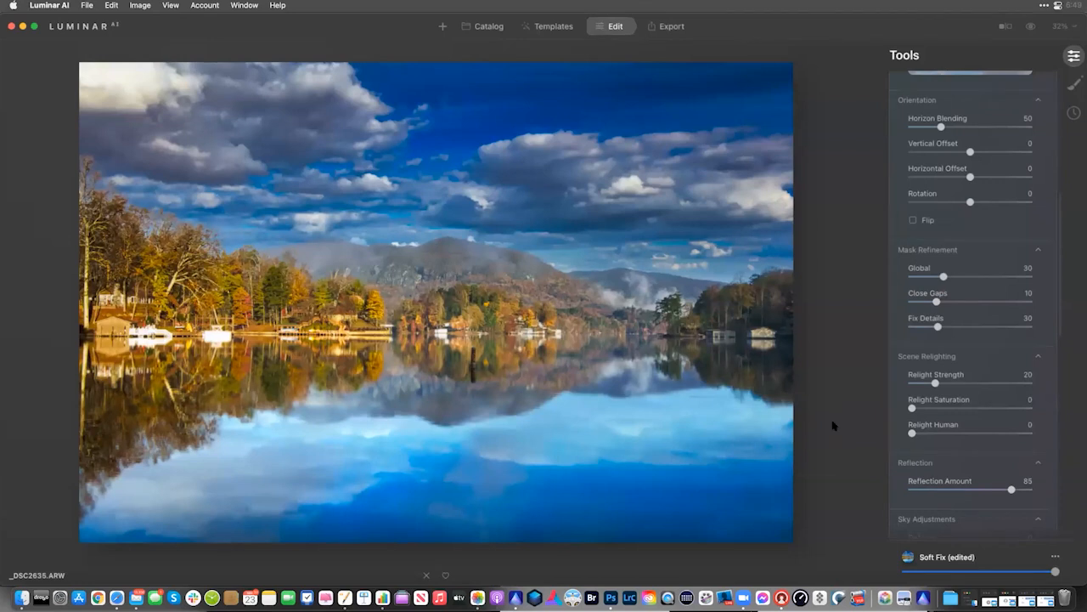
pyautogui.moveTo(940, 408); pyautogui.dragTo(925, 384)
# Set the sky adjustments to Atmospheric Haze 87, Brightness -25 and Defocus 2
pyautogui.scroll(2, 937, 374)
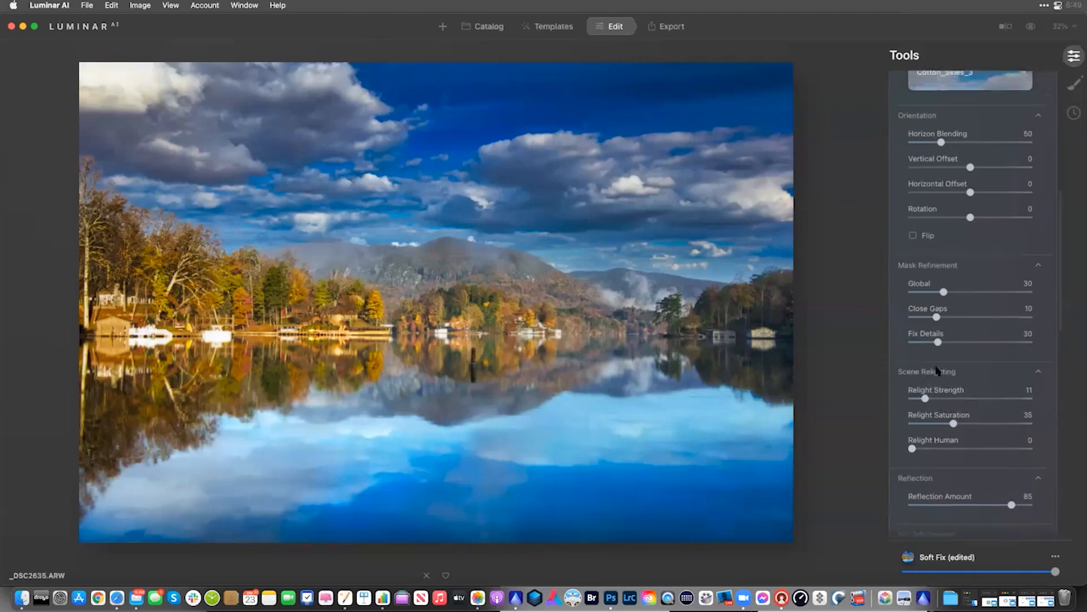
pyautogui.scroll(-10, 937, 372)
pyautogui.moveTo(913, 343); pyautogui.dragTo(1028, 340)
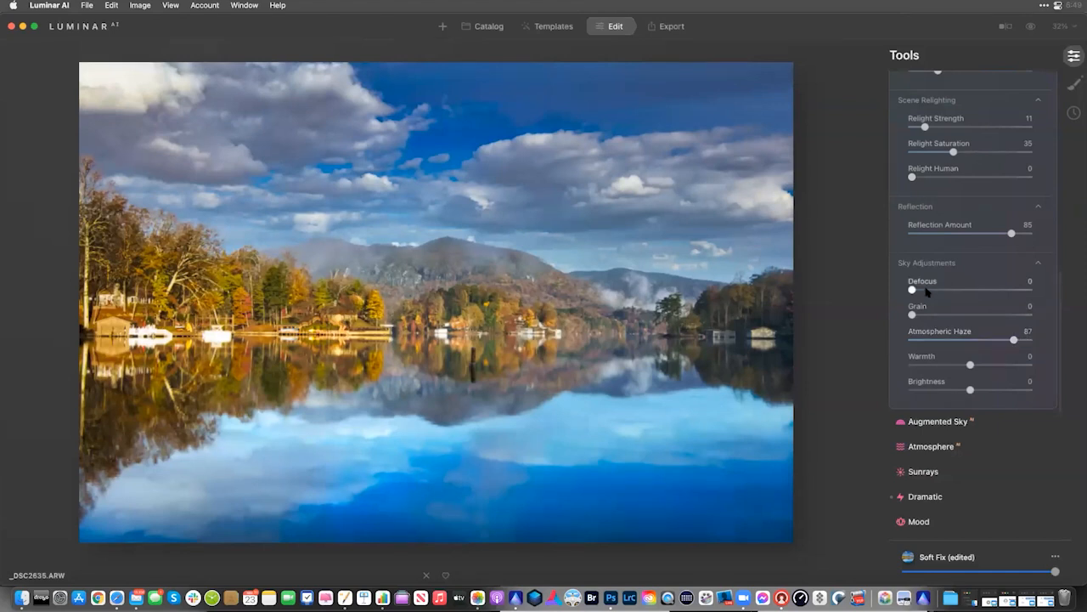
pyautogui.click(957, 390)
pyautogui.moveTo(912, 290); pyautogui.dragTo(929, 290)
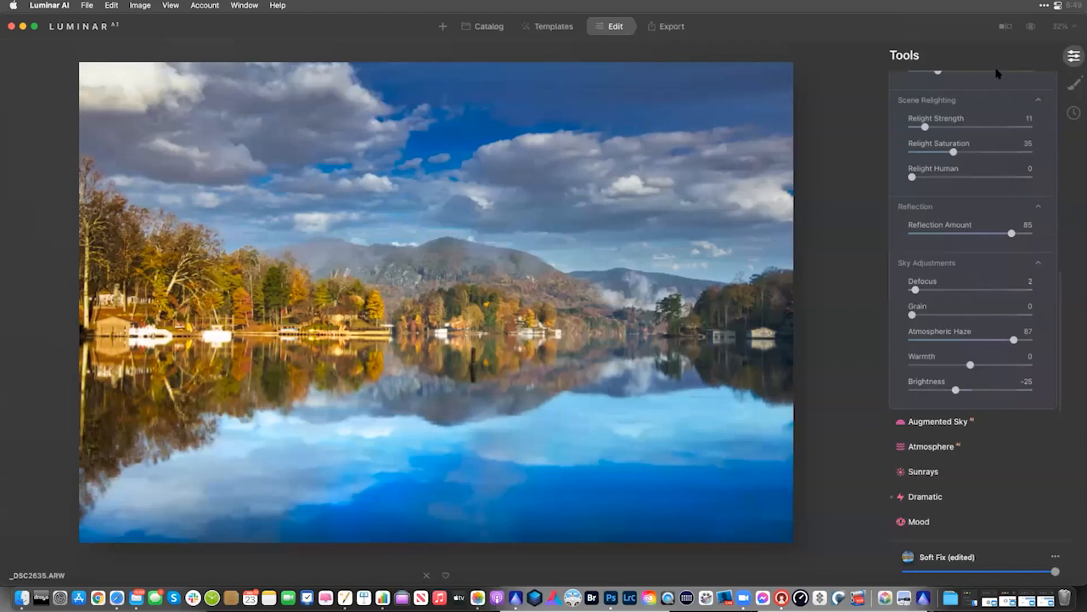
# Reduce the sky's Reflection Amount to 32
pyautogui.scroll(5, 967, 248)
pyautogui.scroll(-2, 971, 284)
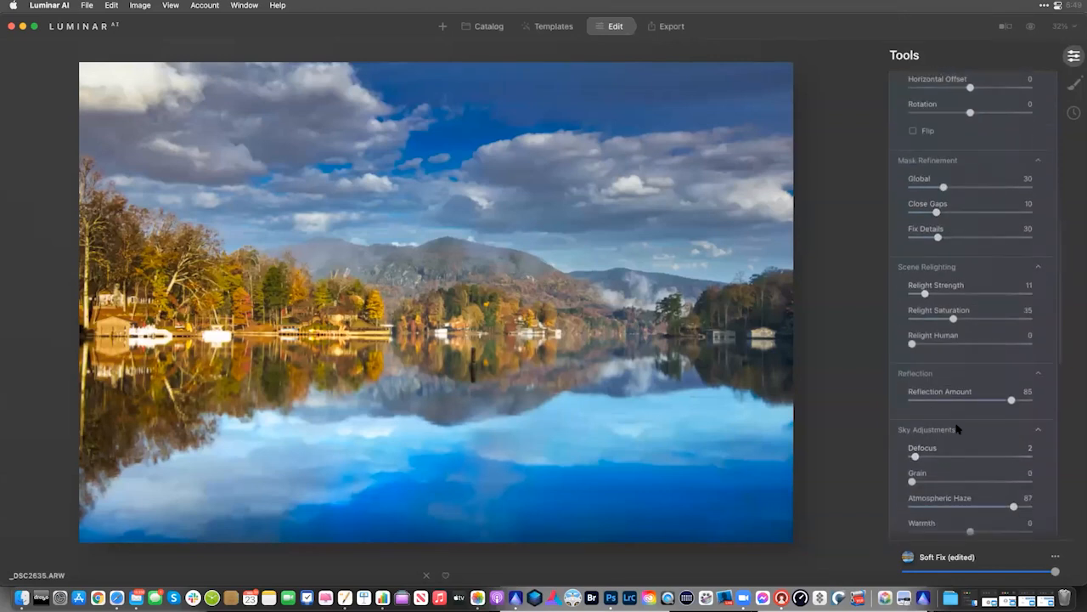
pyautogui.click(949, 400)
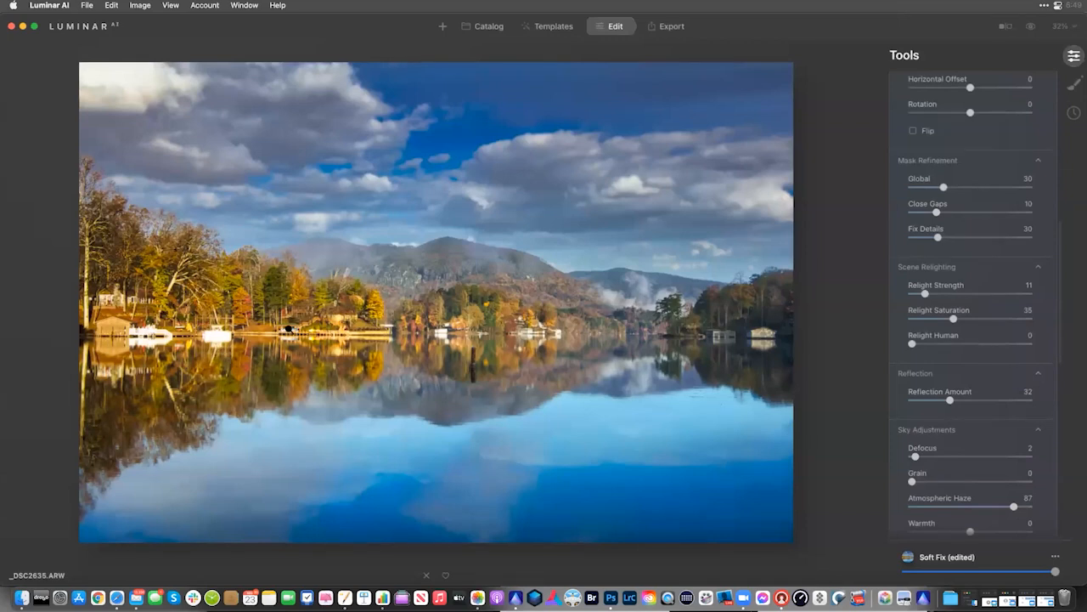
# Find the portrait IMG_4700.CR2 of the woman in the pink dress in the catalog and open it for editing
pyautogui.click(481, 26)
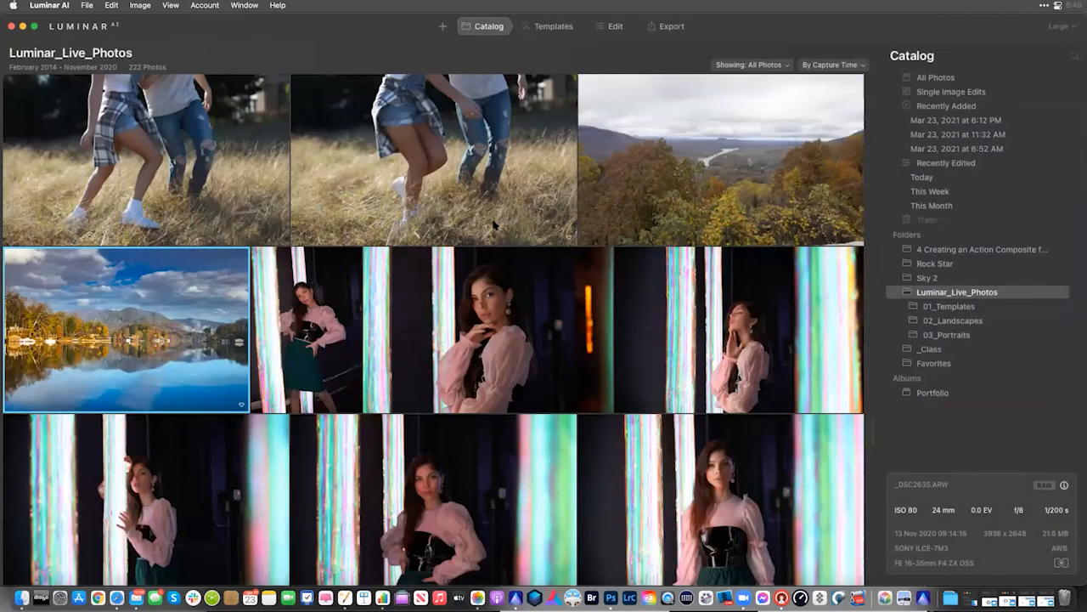
pyautogui.scroll(-10, 492, 224)
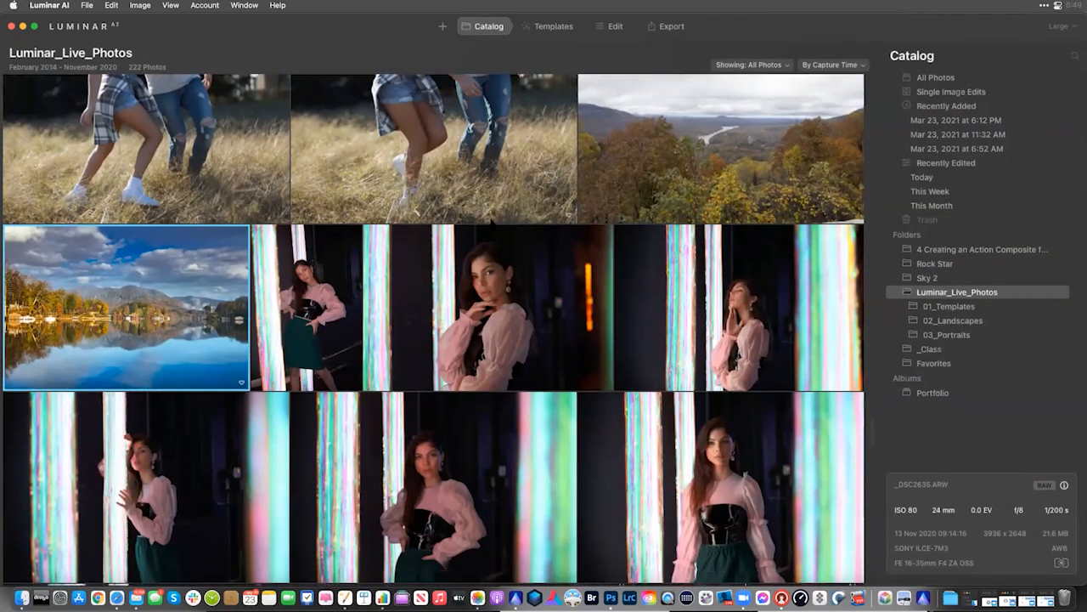
pyautogui.scroll(-5, 434, 329)
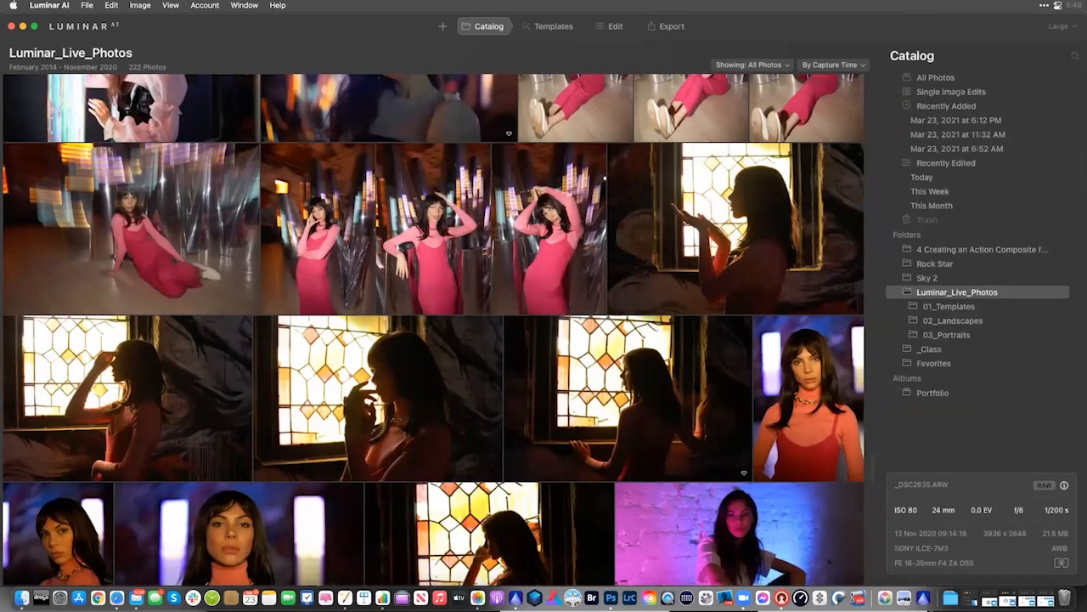
pyautogui.scroll(-2, 425, 255)
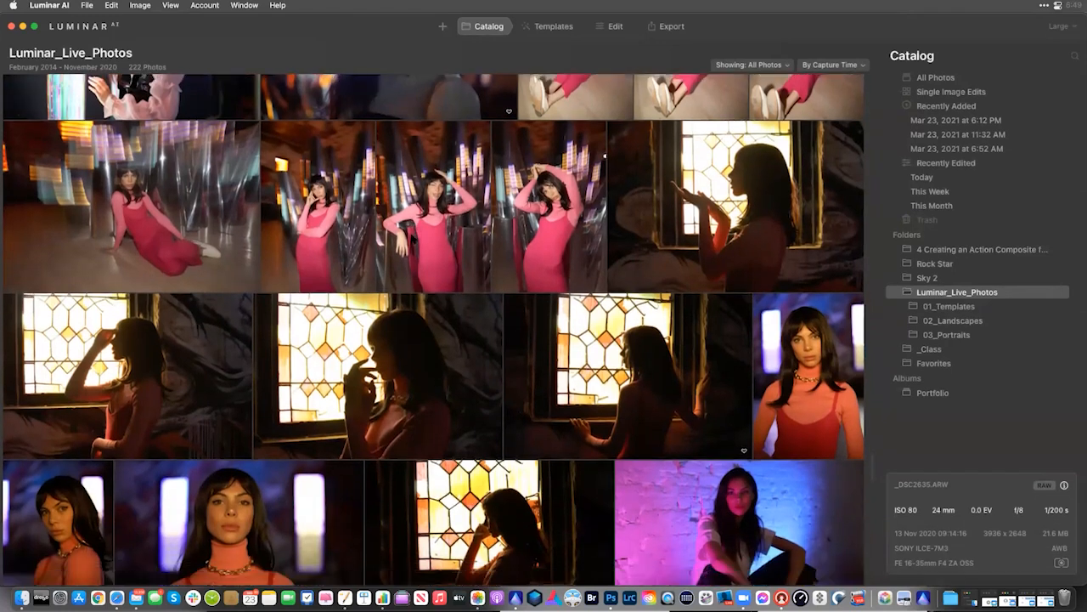
pyautogui.doubleClick(348, 231)
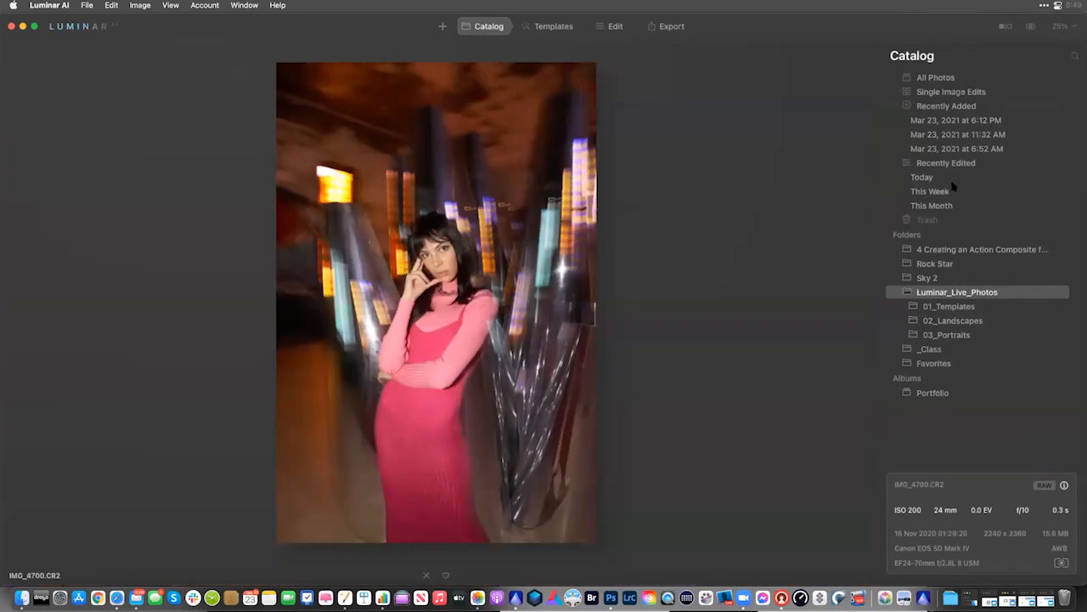
pyautogui.click(609, 26)
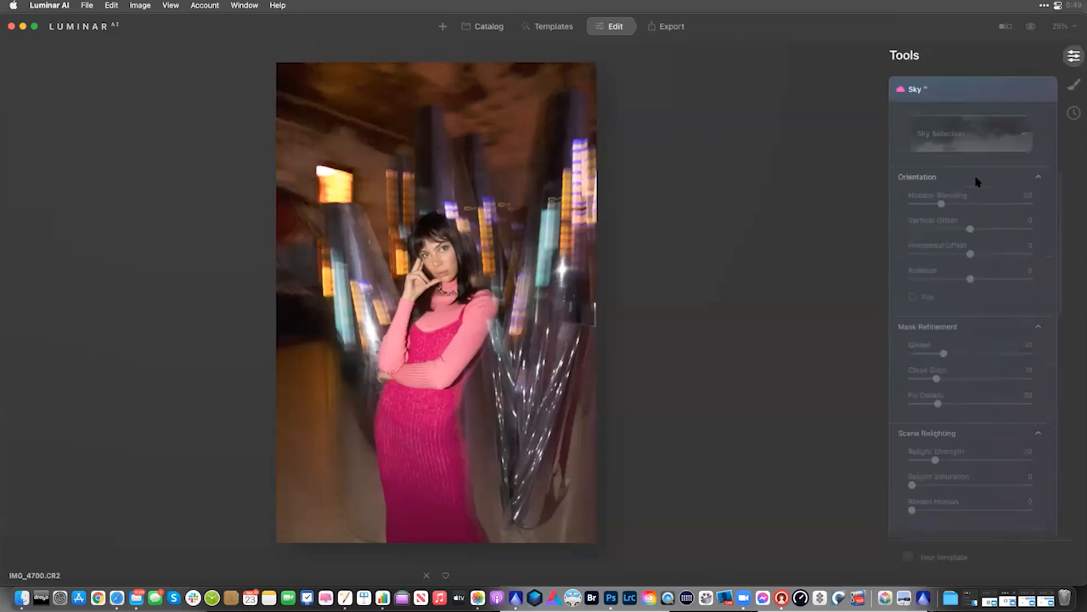
# Set the raw profile in the Light tool to Camera Portrait and collapse the tool
pyautogui.click(942, 180)
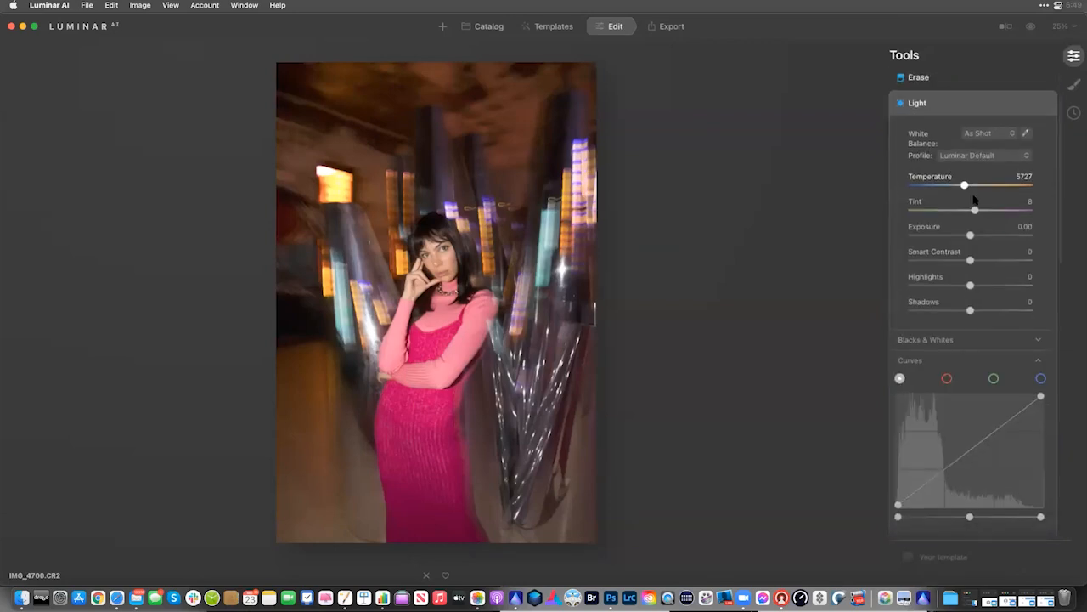
pyautogui.click(980, 155)
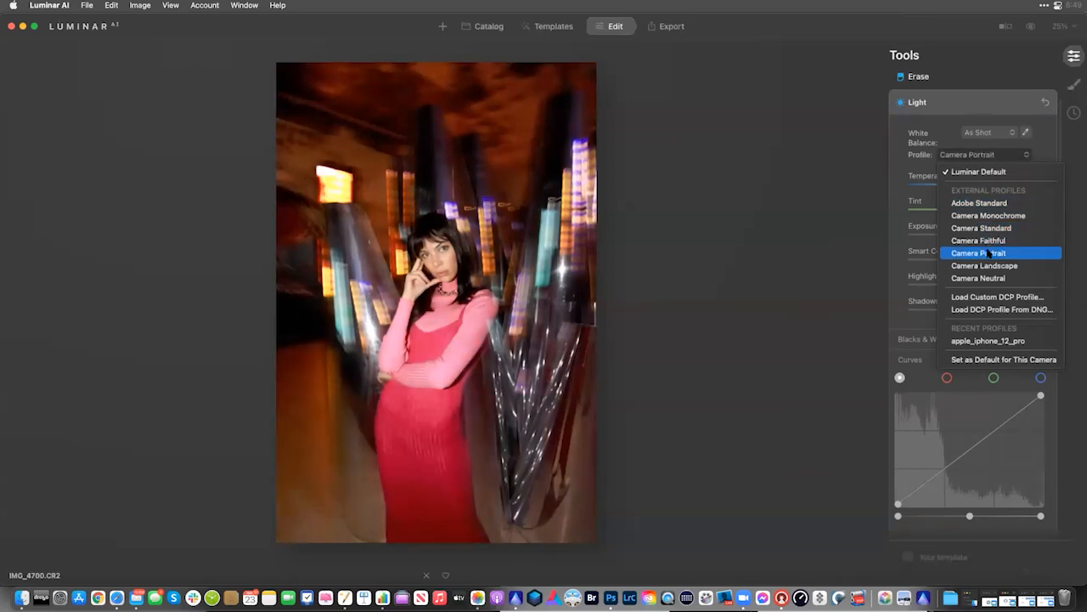
pyautogui.click(988, 254)
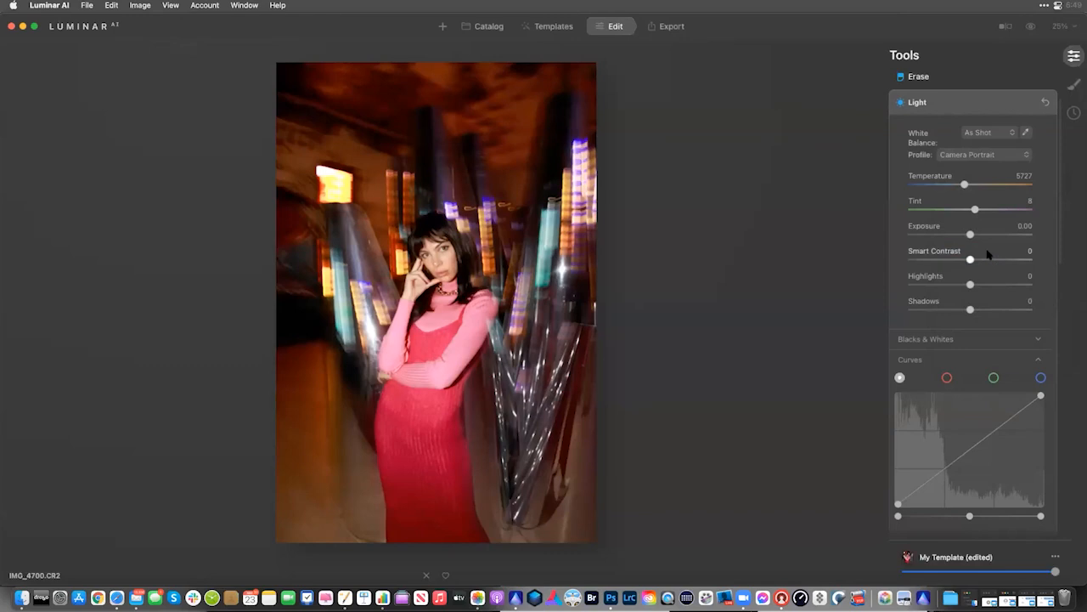
pyautogui.click(969, 106)
# Apply Auto Distortion Corrections to the portrait with the Optics tool and collapse it
pyautogui.scroll(-5, 975, 183)
pyautogui.scroll(-3, 974, 185)
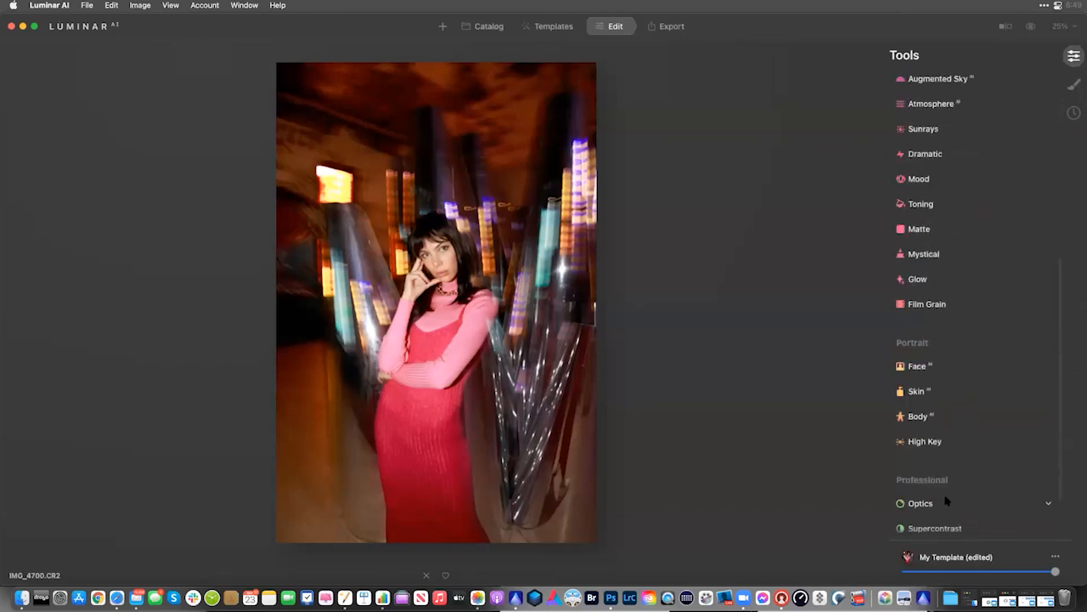
pyautogui.click(945, 501)
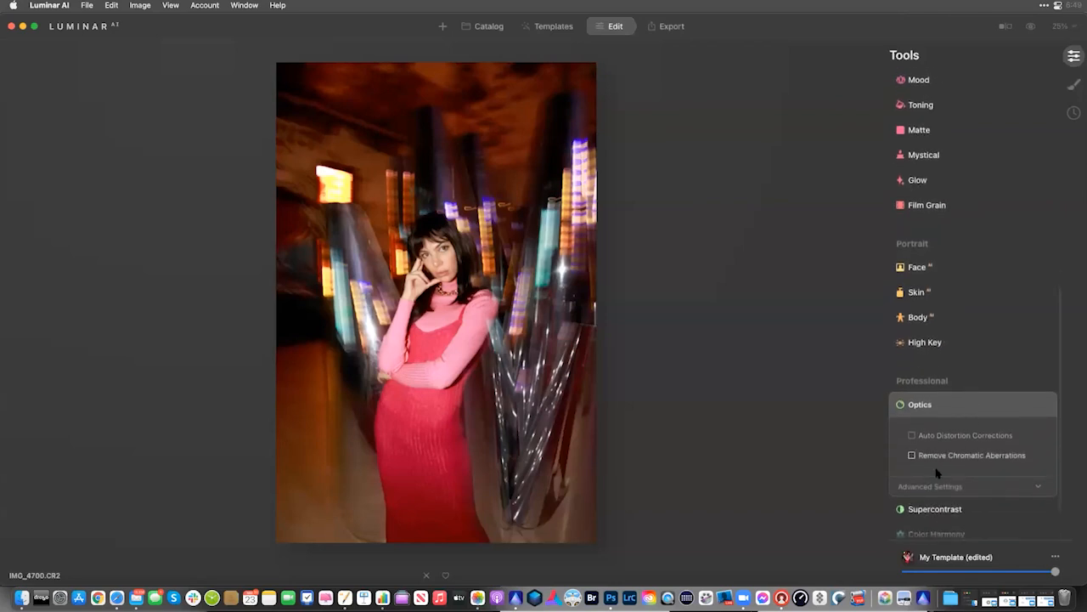
pyautogui.click(912, 436)
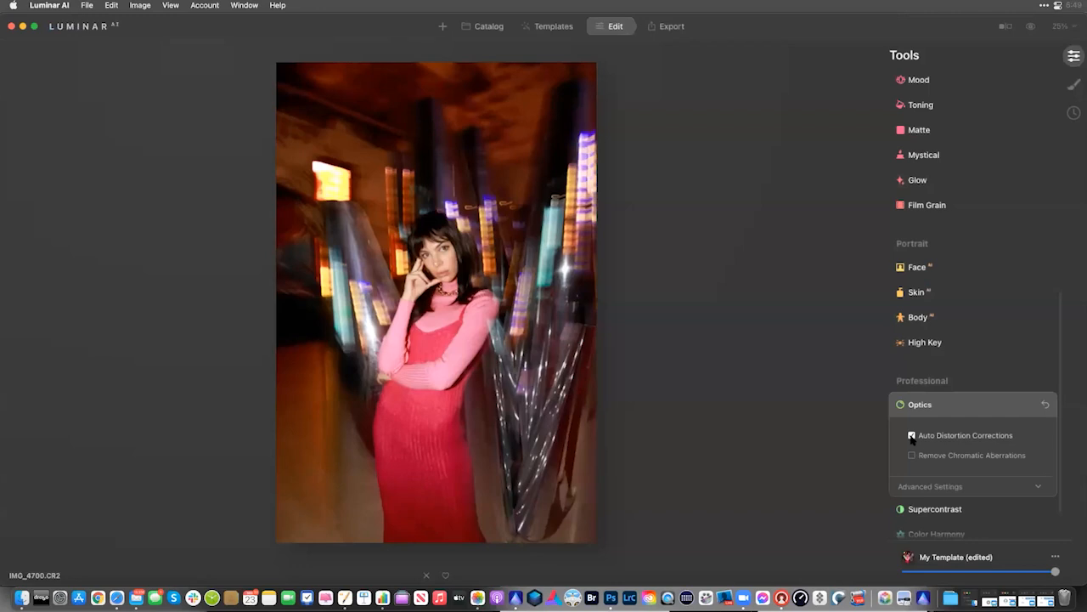
pyautogui.click(913, 435)
pyautogui.click(964, 399)
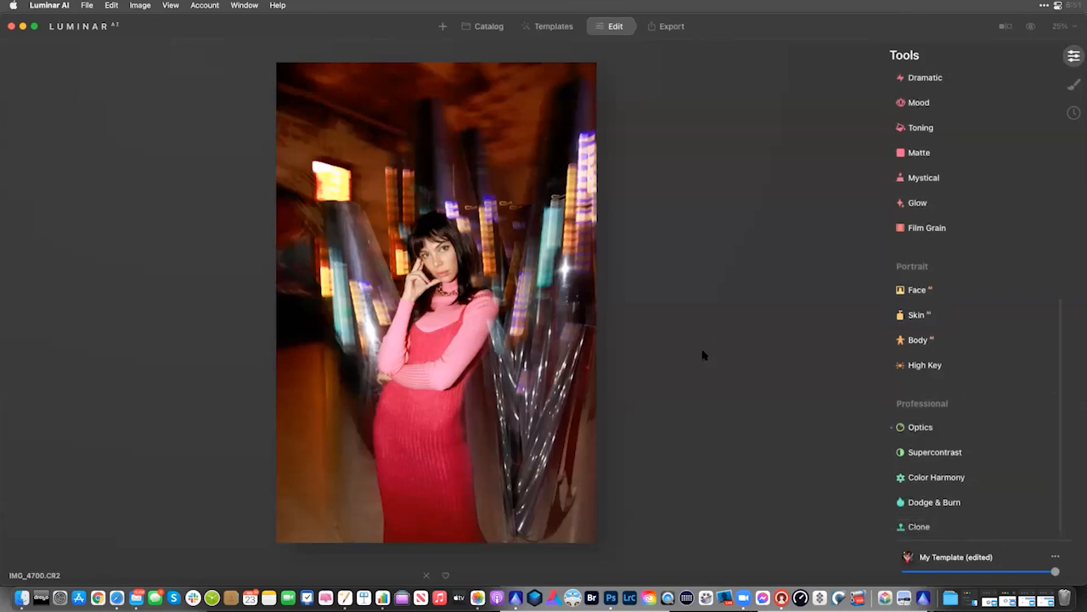
# Set Smart Contrast to -42 in the Light tool and Accent to 25 in the Enhance tool
pyautogui.scroll(1, 913, 431)
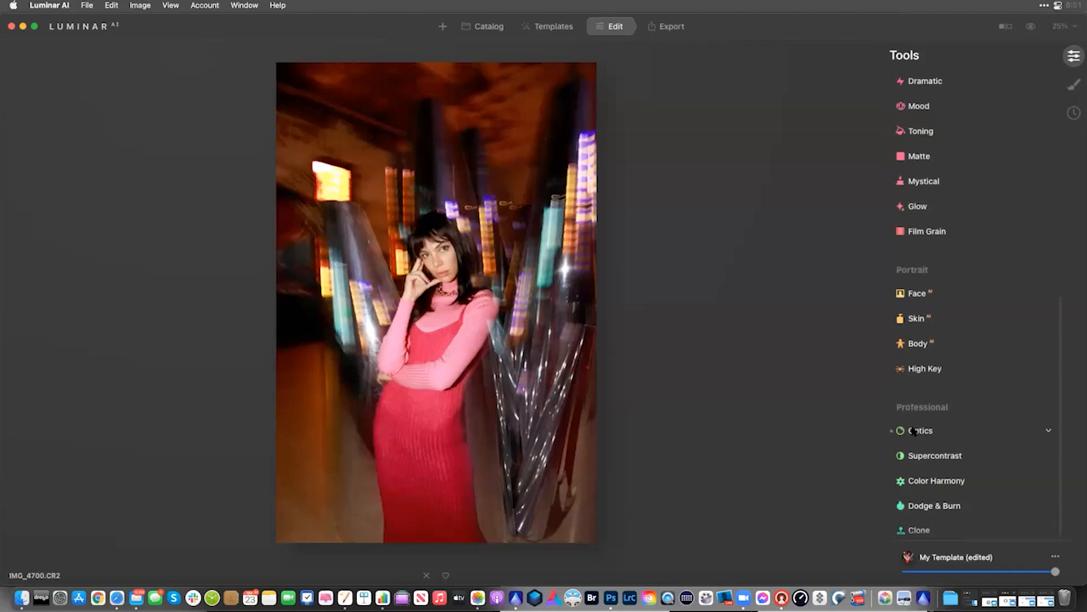
pyautogui.scroll(10, 914, 432)
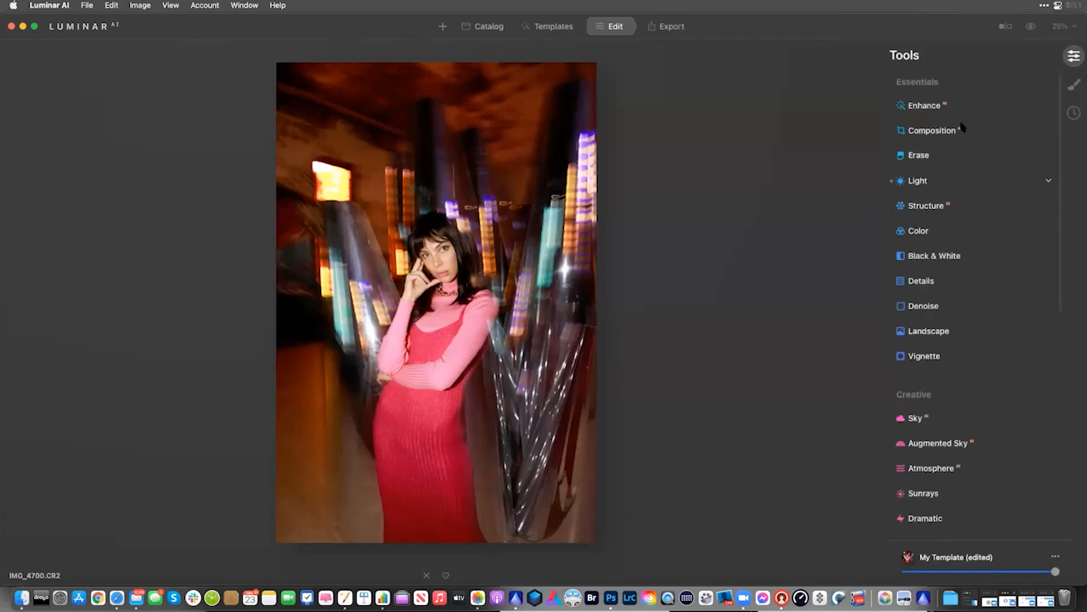
pyautogui.click(944, 179)
pyautogui.moveTo(969, 260); pyautogui.dragTo(941, 265)
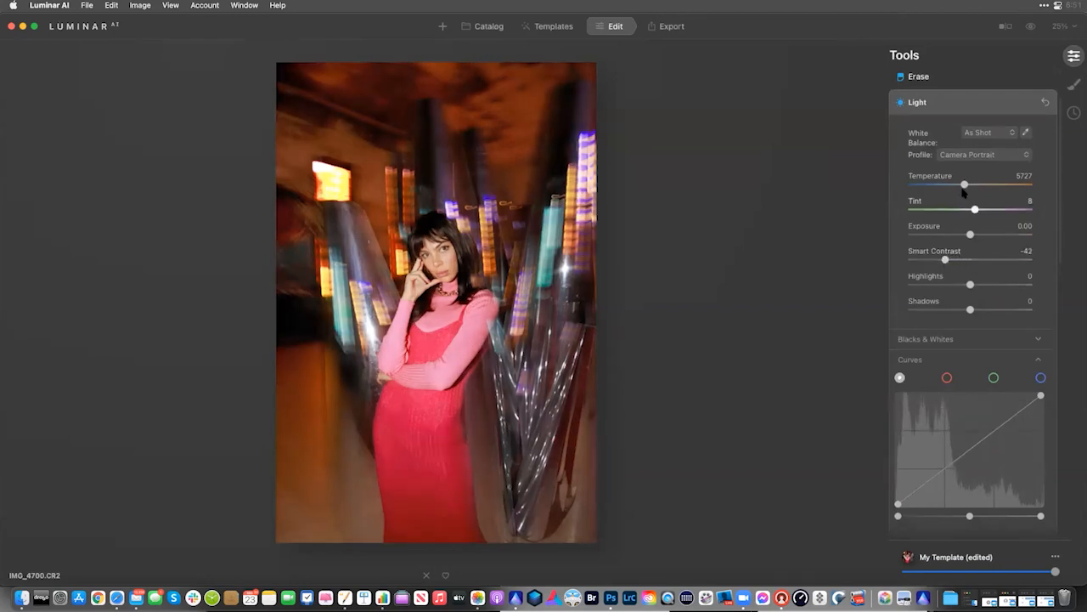
pyautogui.click(963, 103)
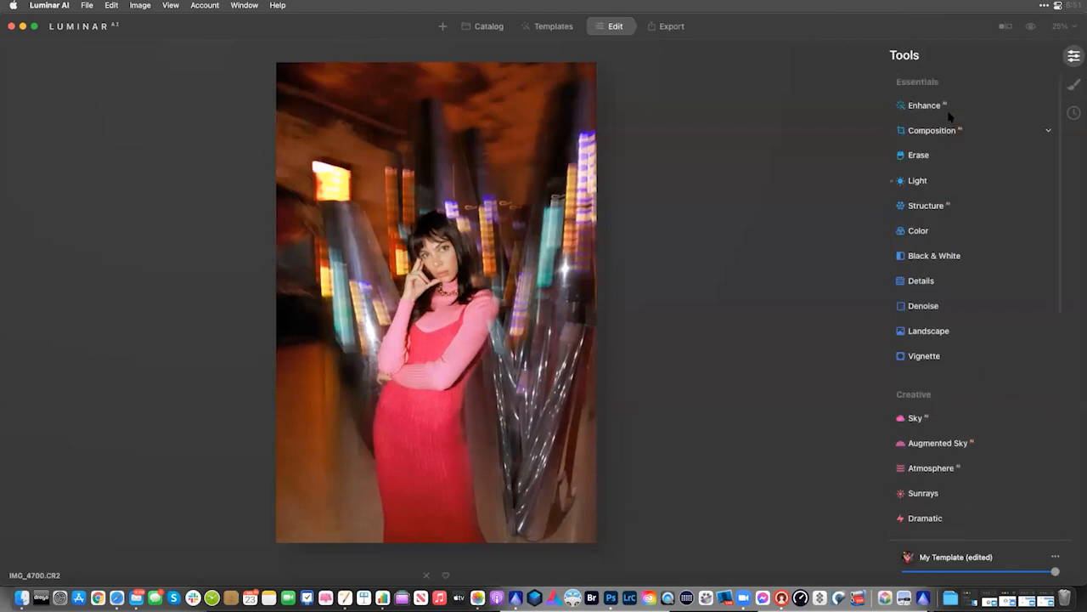
pyautogui.click(943, 105)
pyautogui.moveTo(958, 142); pyautogui.dragTo(943, 144)
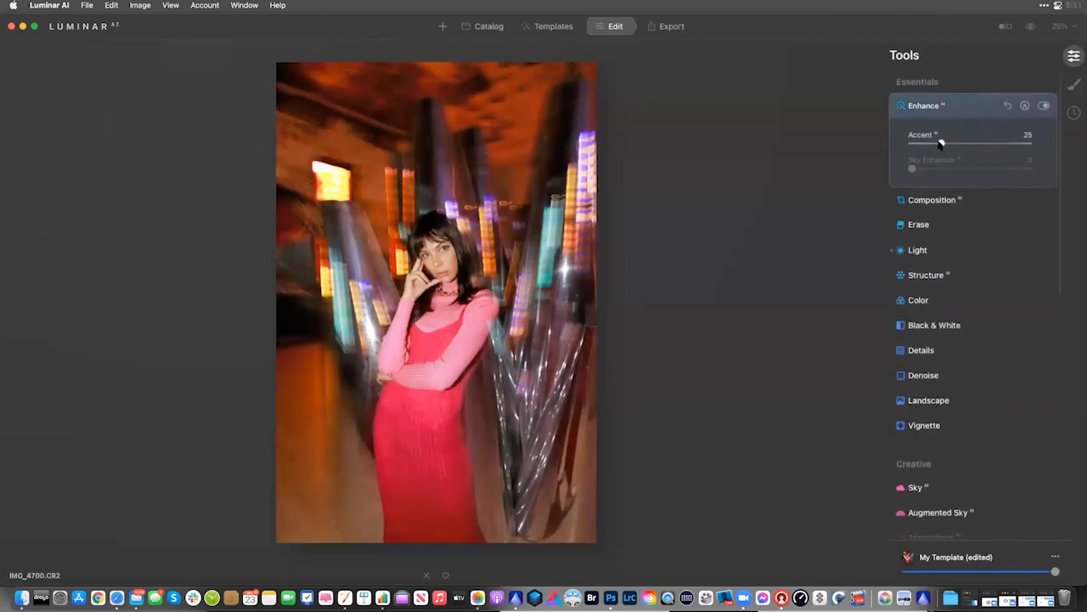
# Add a vignette with Amount -65 and Feather 95, and set the Structure Amount to 32
pyautogui.click(973, 430)
pyautogui.moveTo(970, 364); pyautogui.dragTo(928, 364)
pyautogui.moveTo(971, 489); pyautogui.dragTo(1026, 490)
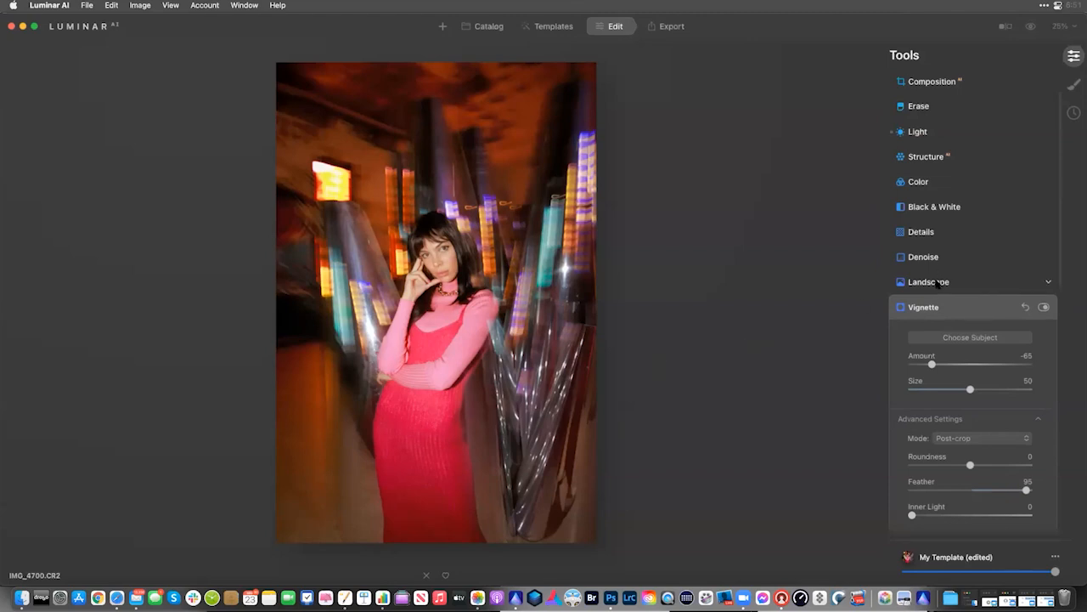
pyautogui.click(934, 159)
pyautogui.moveTo(983, 196)
pyautogui.mouseDown()
pyautogui.moveTo(1000, 195)
pyautogui.moveTo(944, 206)
pyautogui.moveTo(1006, 206)
pyautogui.moveTo(988, 208)
pyautogui.mouseUp()
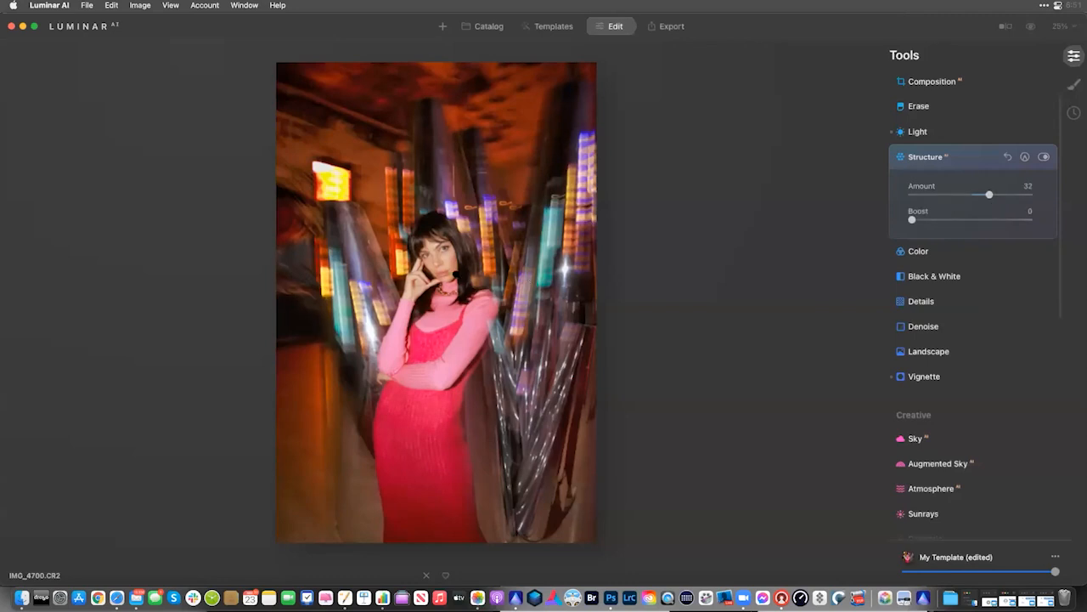
# Retouch the woman's skin at 100% zoom with the Skin tool, setting Amount to 80 and Shine Removal to 100
pyautogui.click(438, 254)
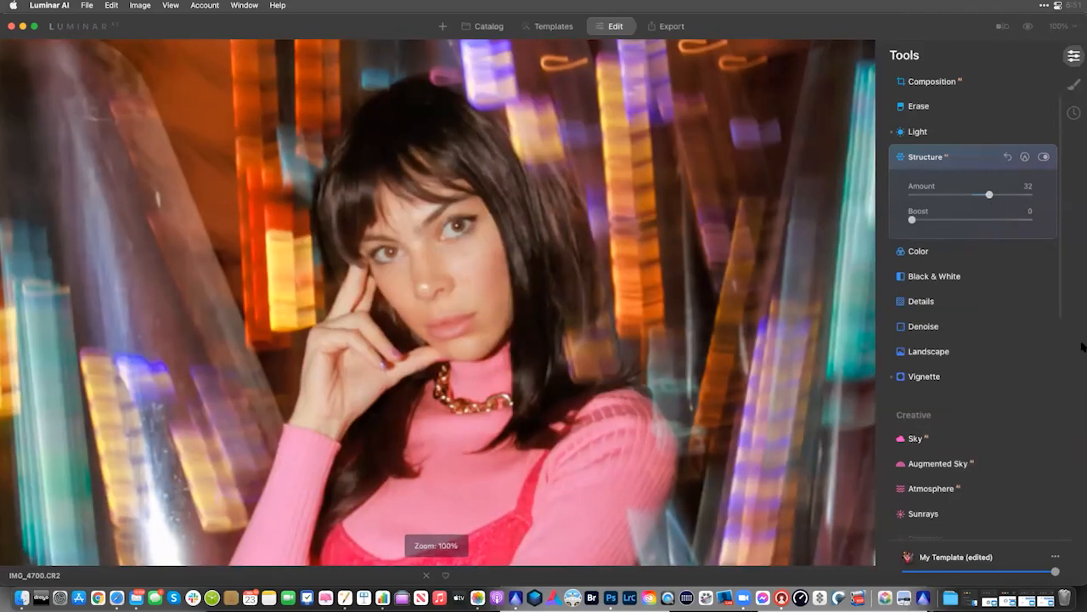
pyautogui.scroll(-1, 979, 388)
pyautogui.scroll(-3, 977, 386)
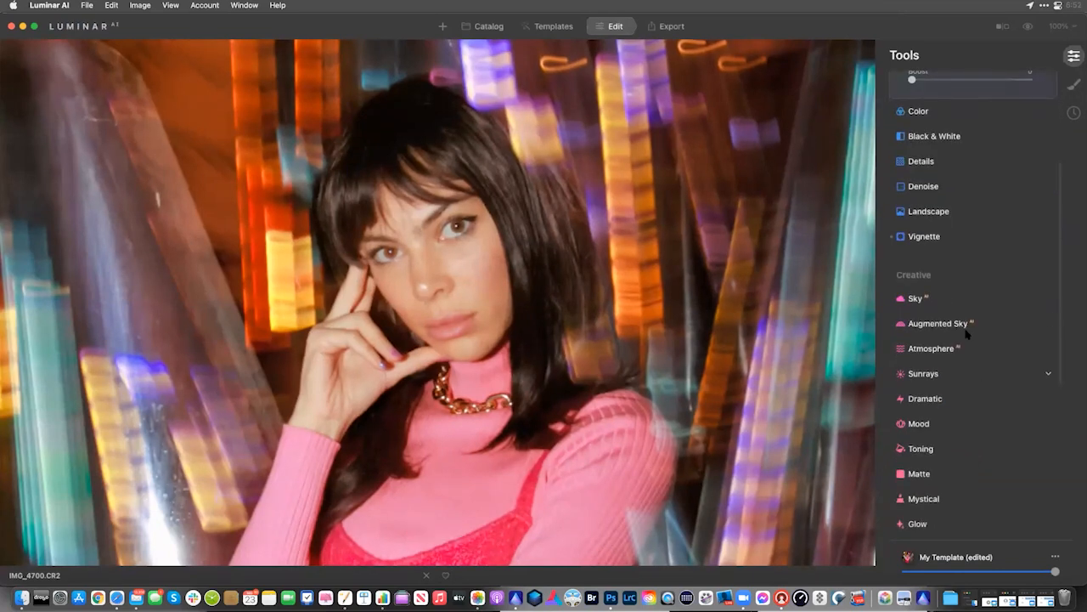
pyautogui.scroll(-3, 966, 331)
pyautogui.scroll(-3, 962, 331)
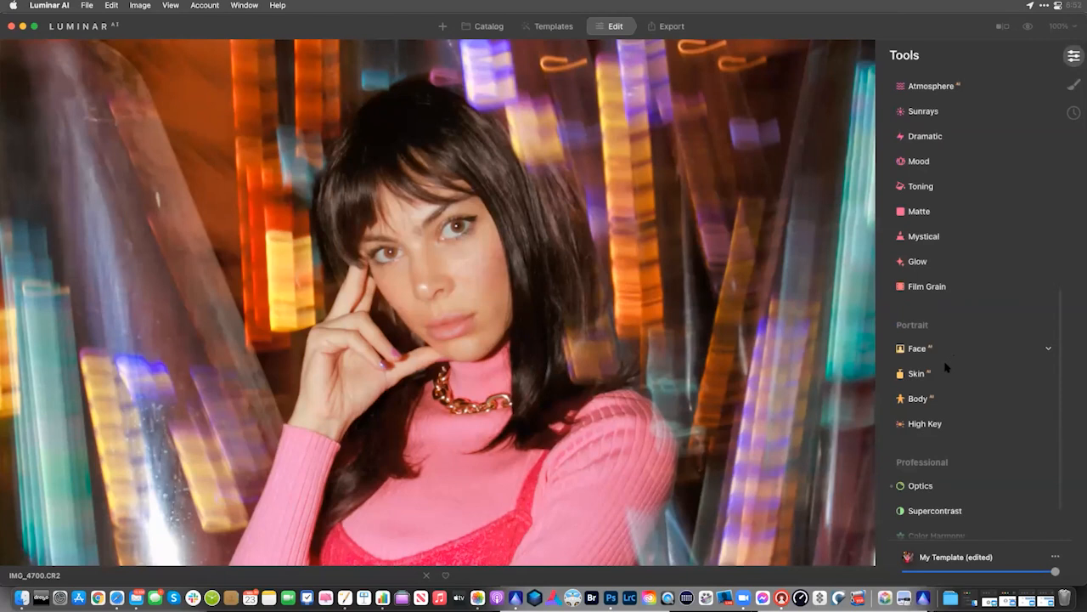
pyautogui.click(931, 373)
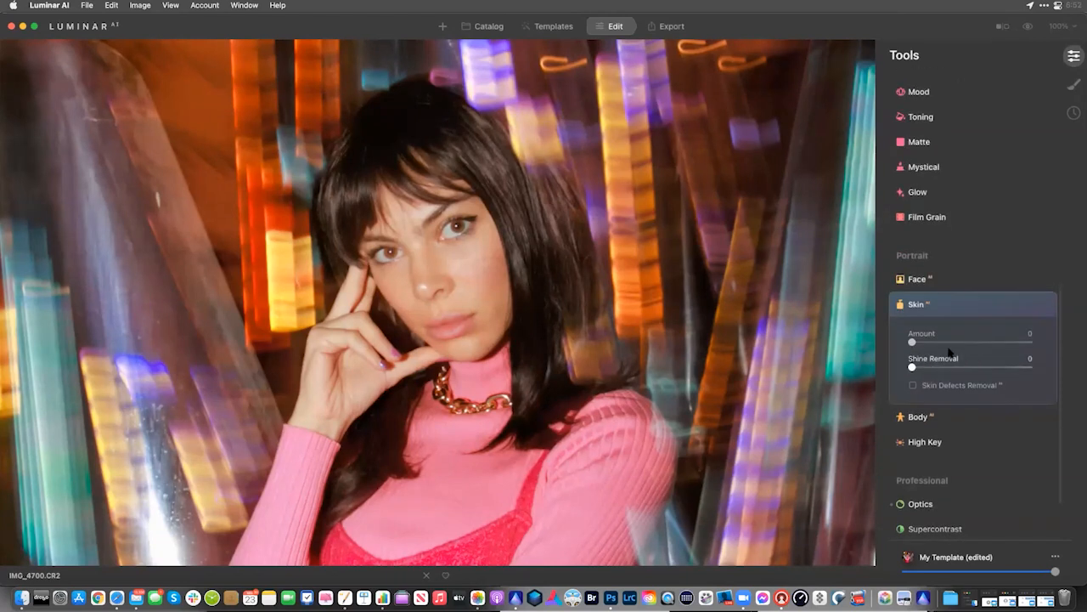
pyautogui.moveTo(941, 344); pyautogui.dragTo(1007, 344)
pyautogui.moveTo(956, 344); pyautogui.dragTo(1006, 344)
pyautogui.moveTo(943, 369); pyautogui.dragTo(1059, 379)
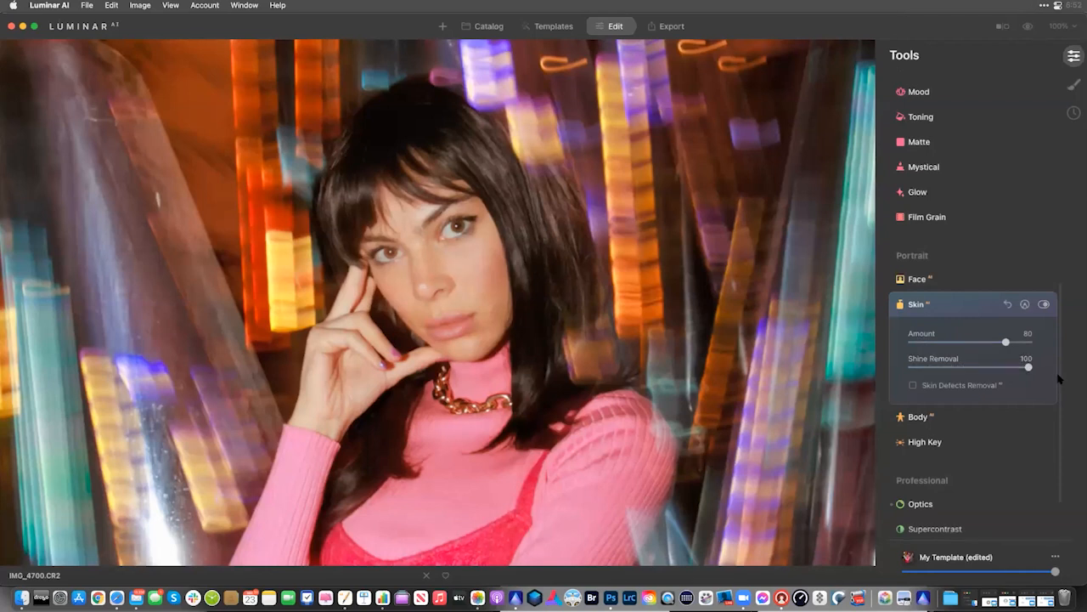
# Try the Brown iris in the Face tool, reduce Iris Visibility to 4, and restore the Original iris
pyautogui.click(962, 283)
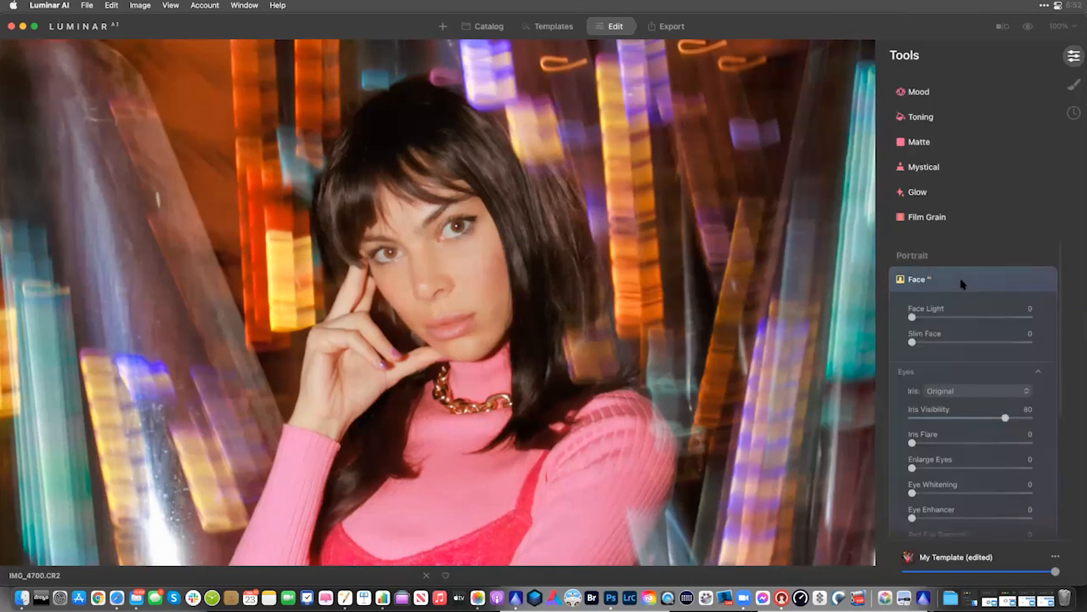
pyautogui.click(943, 293)
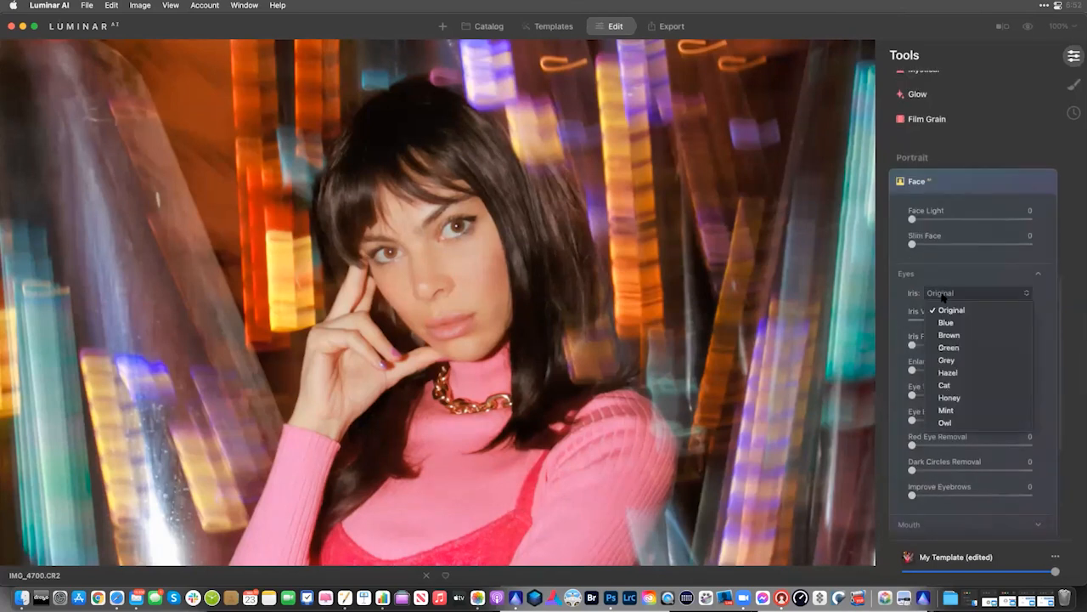
pyautogui.click(955, 334)
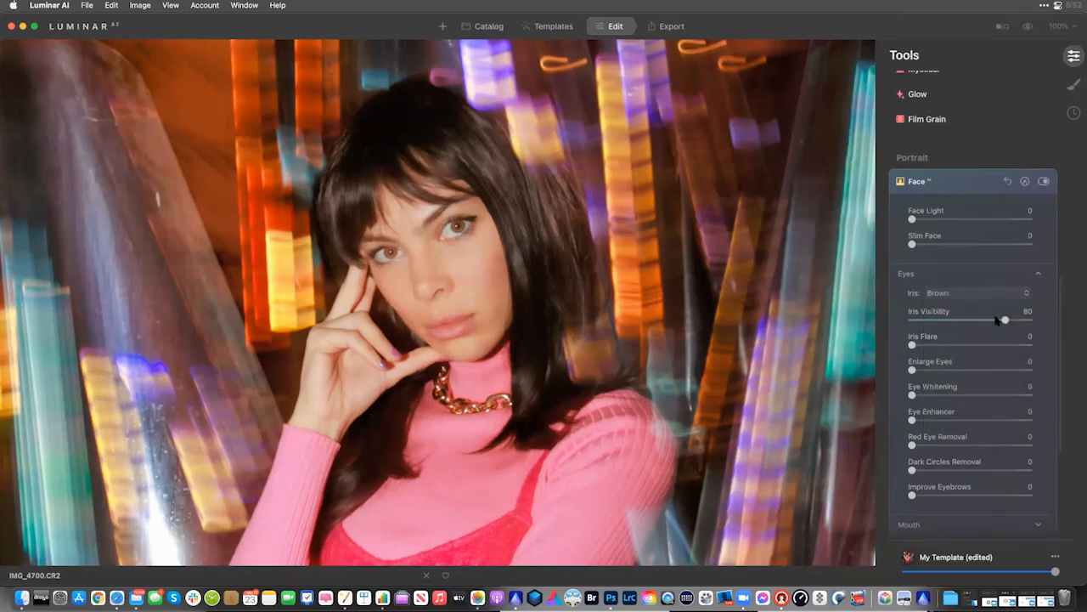
pyautogui.moveTo(993, 321); pyautogui.dragTo(913, 324)
pyautogui.click(967, 296)
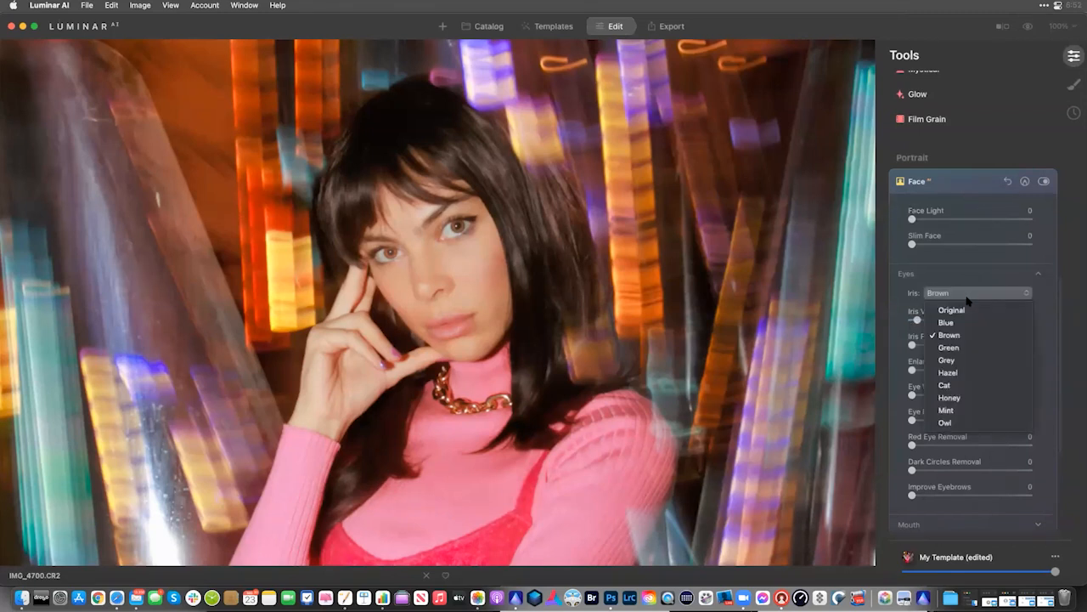
pyautogui.click(966, 308)
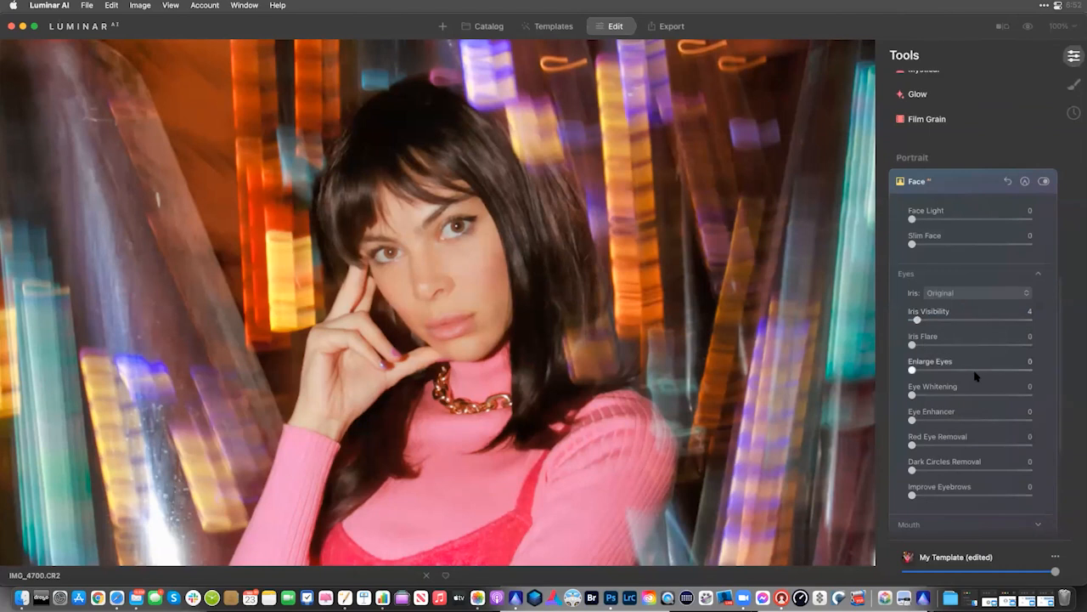
# Enhance the eyes with Iris Flare 83, Eye Enhancer 49, Dark Circles Removal 45 and Improve Eyebrows 63
pyautogui.moveTo(915, 345); pyautogui.dragTo(1014, 357)
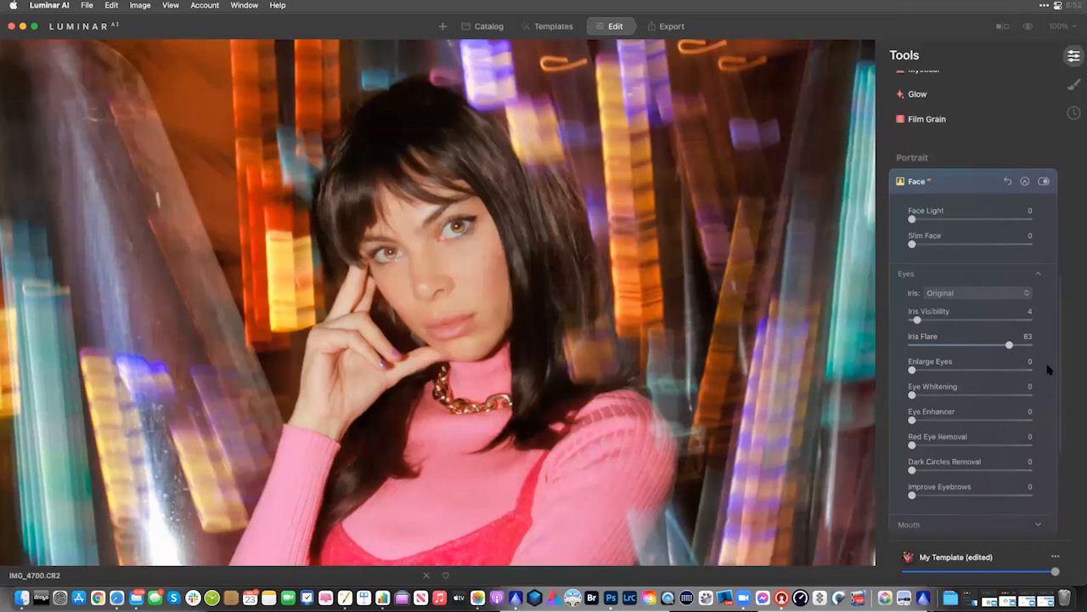
pyautogui.moveTo(913, 420); pyautogui.dragTo(970, 421)
pyautogui.moveTo(912, 469); pyautogui.dragTo(966, 469)
pyautogui.scroll(-3, 977, 480)
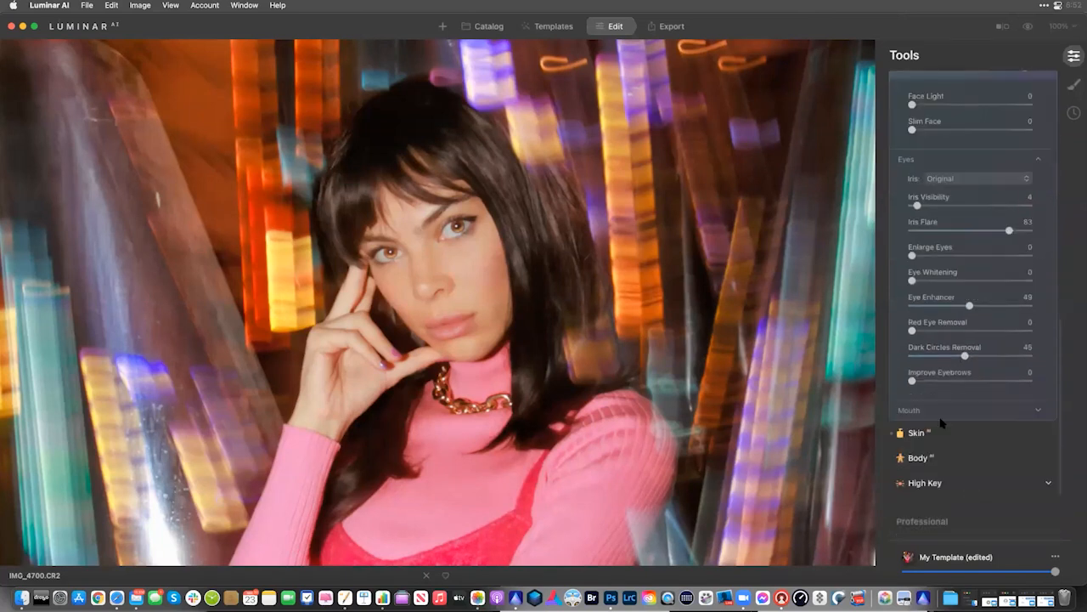
pyautogui.moveTo(958, 382); pyautogui.dragTo(986, 381)
# Adjust the mouth in the Face tool with Lips Darkening 49 and Lips Saturation 16
pyautogui.click(950, 413)
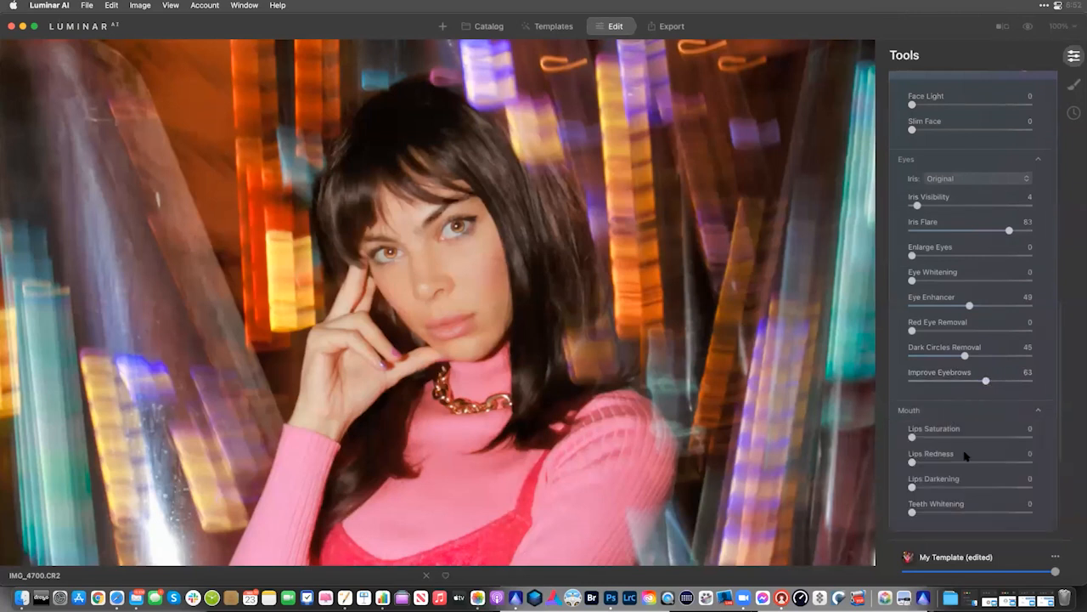
pyautogui.click(971, 489)
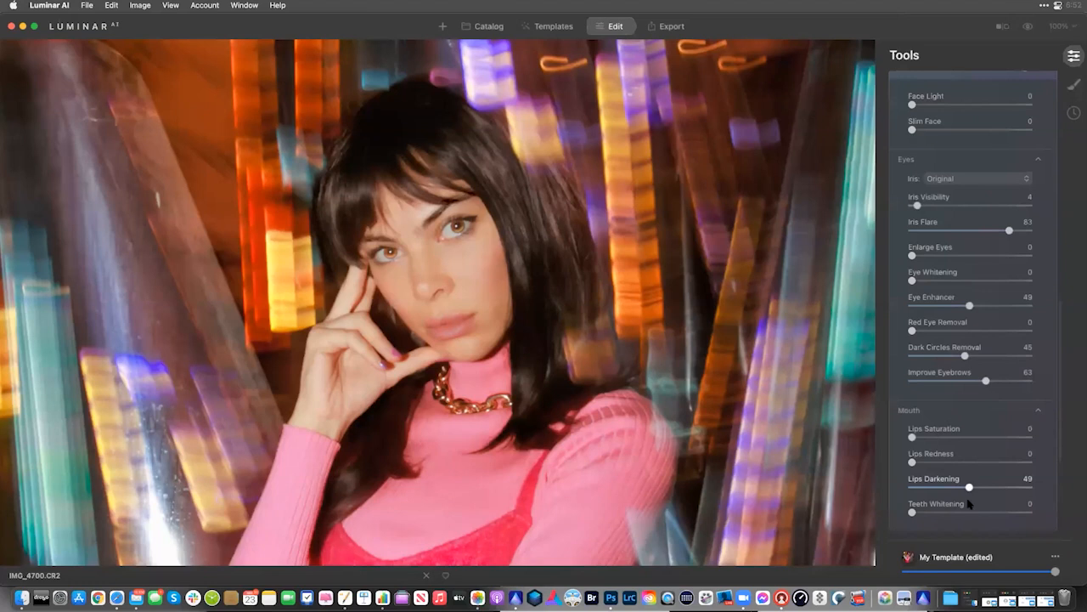
pyautogui.click(930, 437)
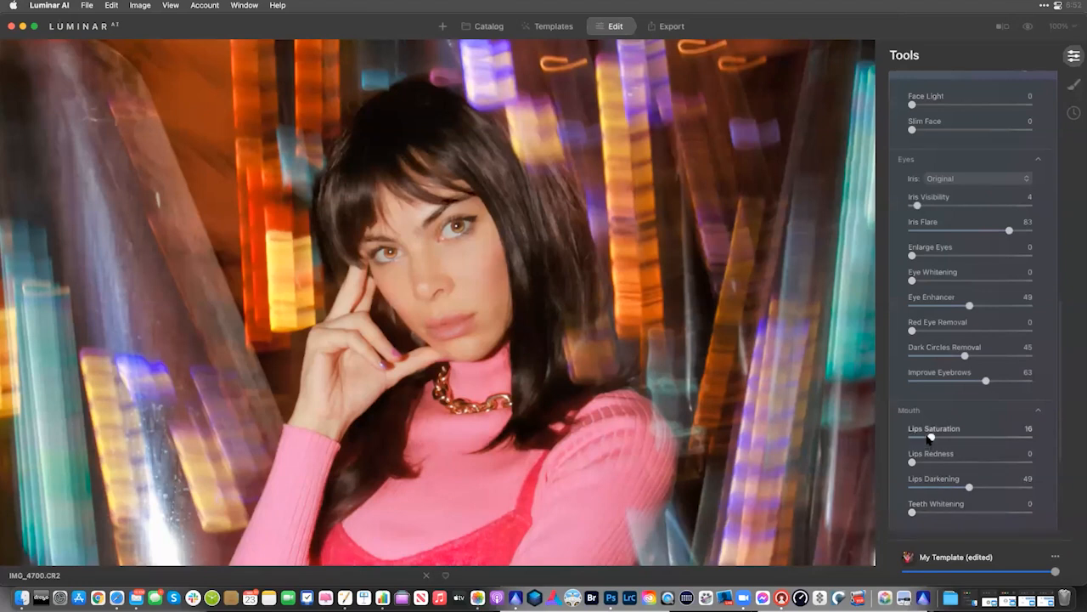
# Compare the portrait with and without the Face adjustments, leaving them enabled
pyautogui.scroll(1, 1045, 106)
pyautogui.click(1044, 86)
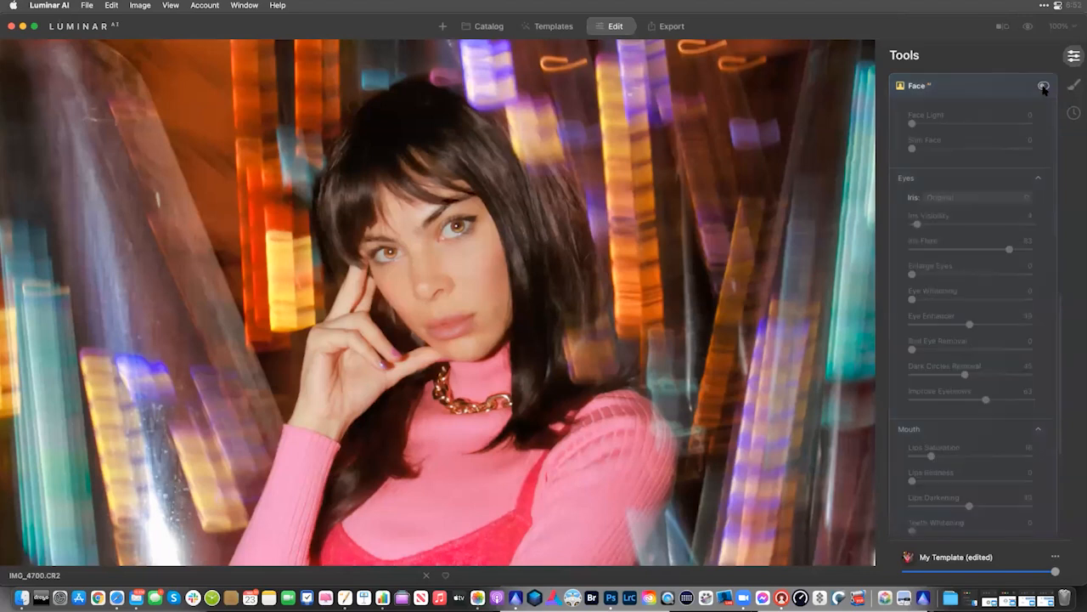
pyautogui.click(1044, 86)
pyautogui.click(1044, 86)
pyautogui.click(1045, 86)
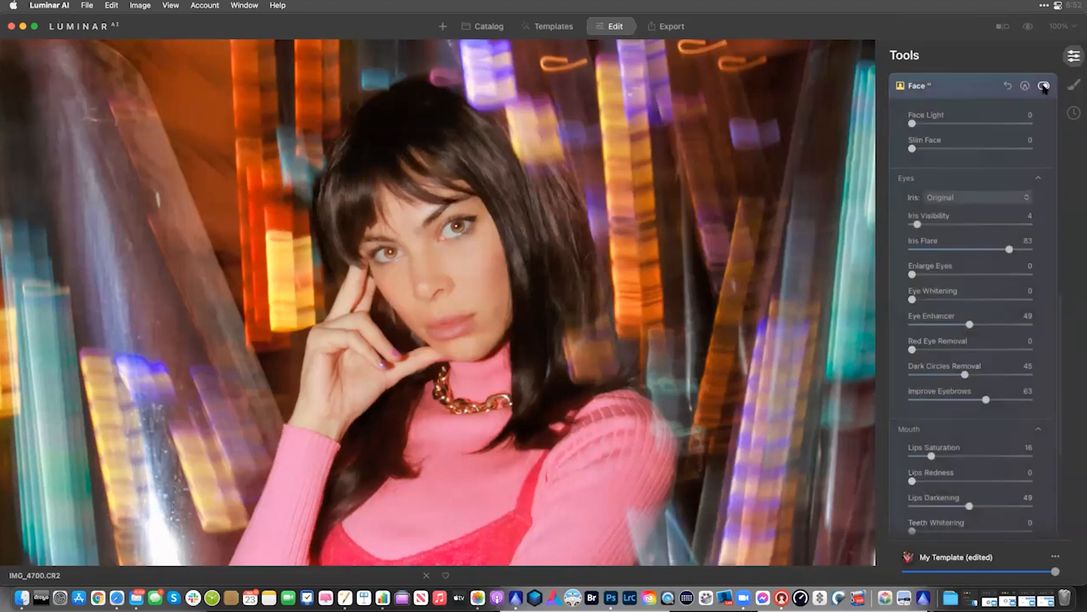
# Set Iris Flare to 36, Eye Enhancer to 24 and Face Light to 38, then collapse the Face tool
pyautogui.click(954, 249)
pyautogui.click(939, 325)
pyautogui.scroll(3, 926, 289)
pyautogui.moveTo(944, 245)
pyautogui.mouseDown()
pyautogui.moveTo(981, 245)
pyautogui.moveTo(957, 246)
pyautogui.mouseUp()
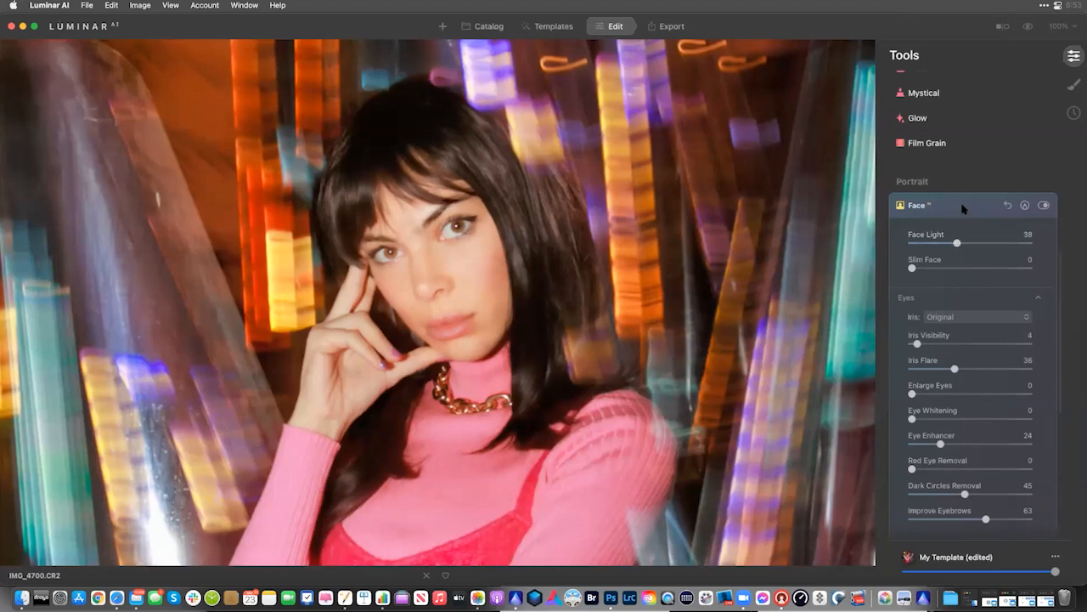
pyautogui.click(966, 206)
pyautogui.press('super+0')
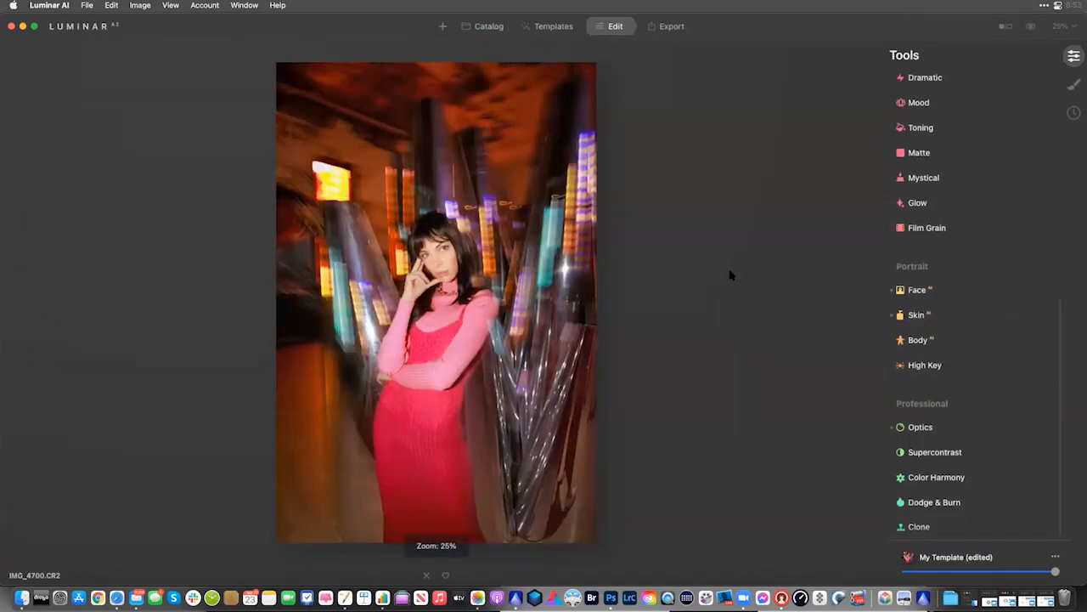
# Sync the adjustments of IMG_4700.CR2 in the catalog to the seven photos following it, through the frontal red-dress portrait
pyautogui.click(498, 29)
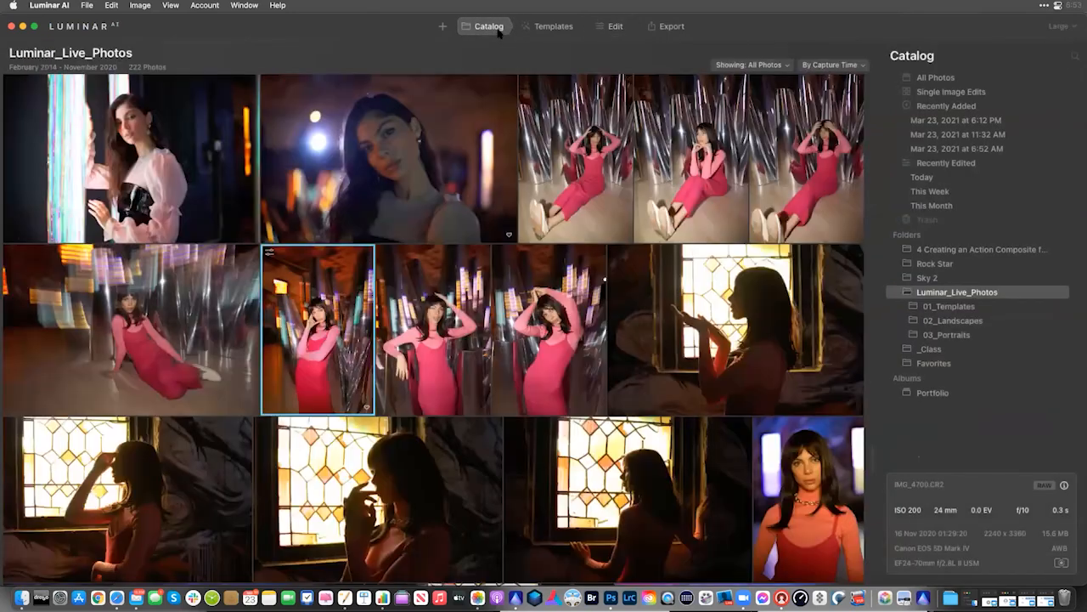
pyautogui.scroll(-3, 560, 406)
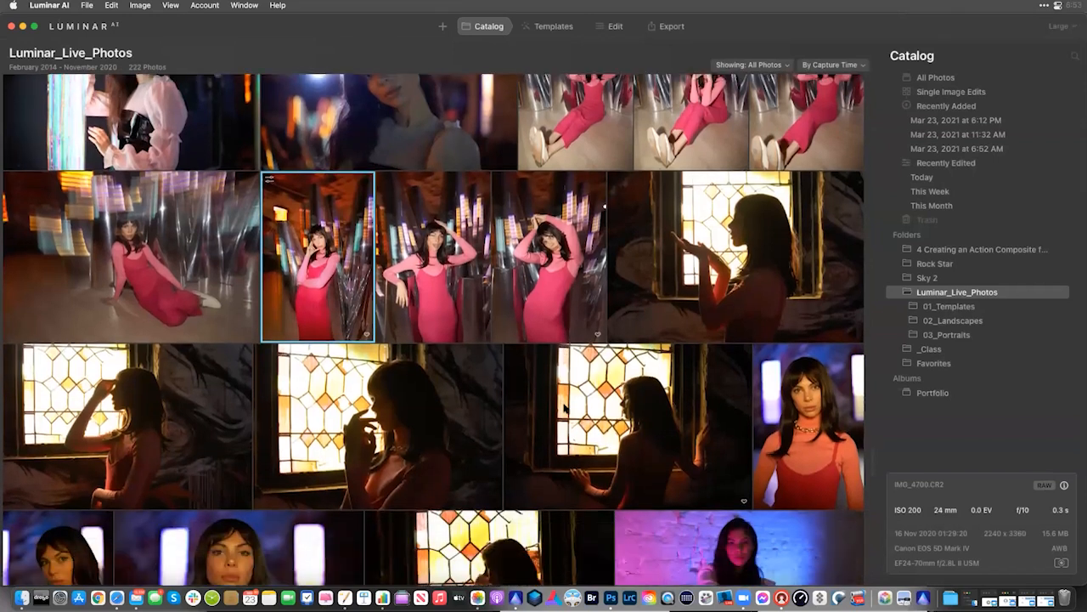
pyautogui.keyDown('shift'); pyautogui.click(821, 369); pyautogui.keyUp('shift')
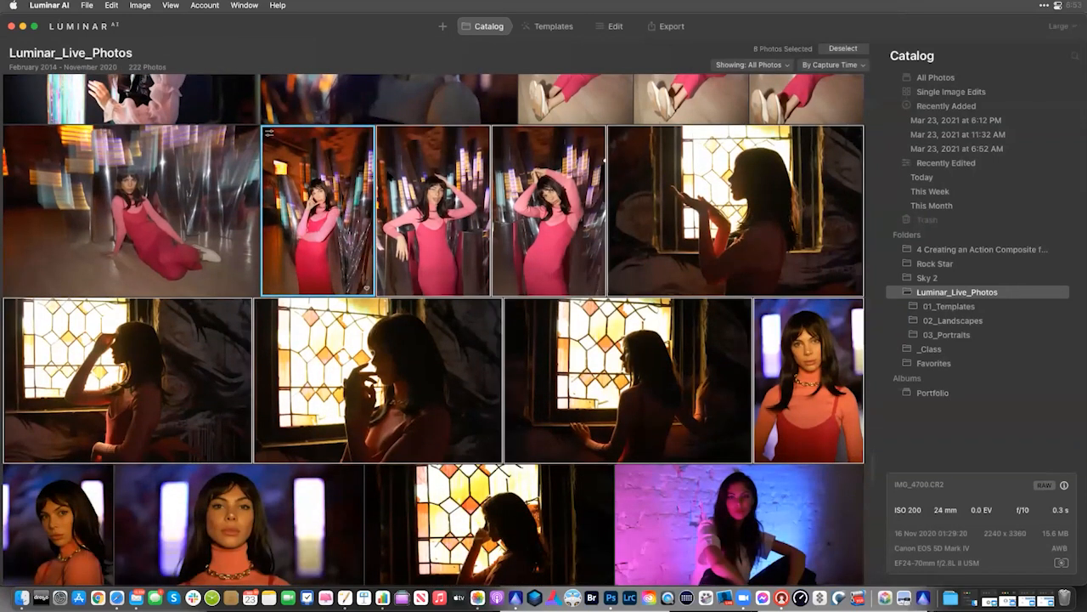
pyautogui.rightClick(324, 171)
pyautogui.moveTo(396, 216)
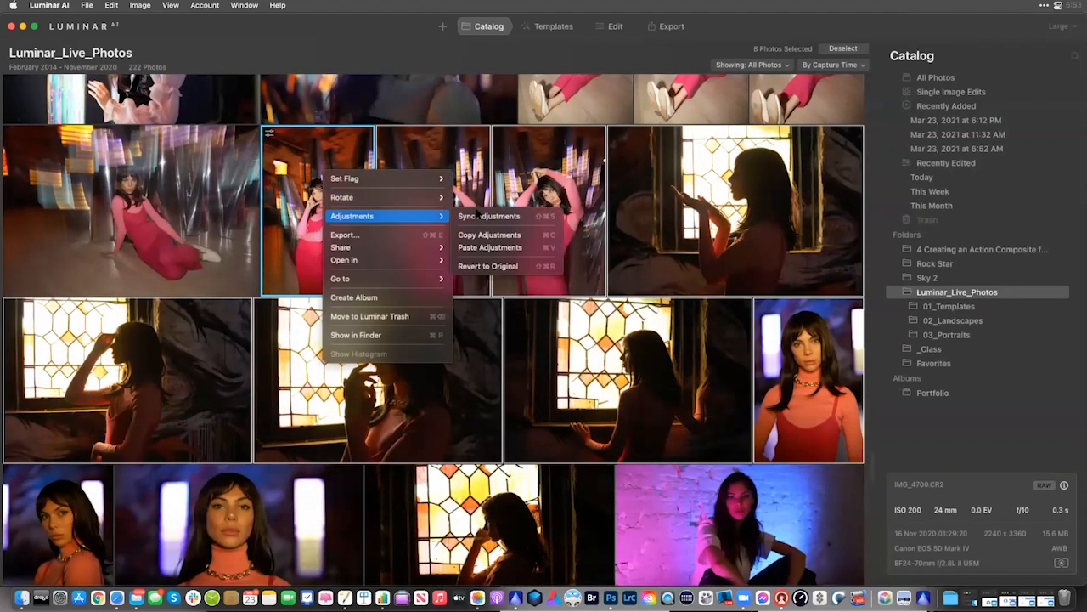
pyautogui.click(474, 218)
pyautogui.scroll(4, 188, 454)
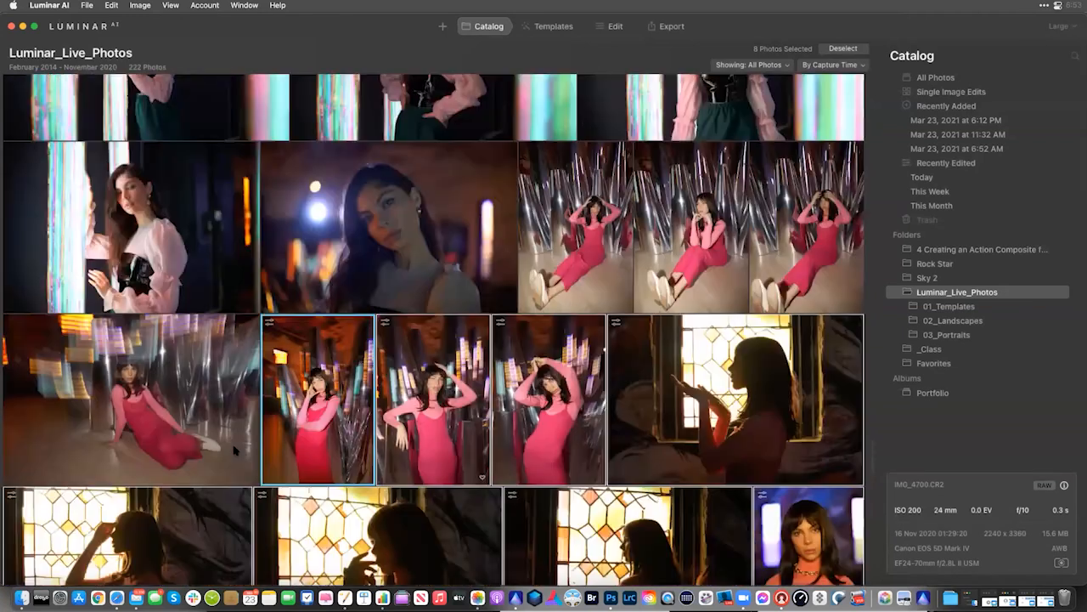
pyautogui.click(188, 455)
pyautogui.click(605, 305)
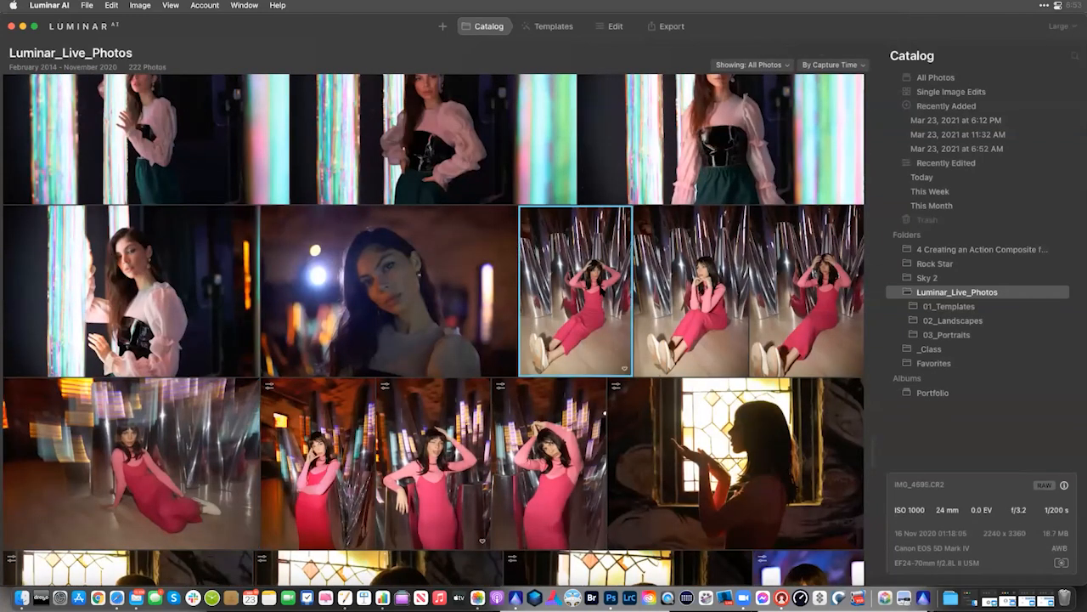
pyautogui.rightClick(604, 290)
pyautogui.click(520, 321)
# Sync the adjustments of IMG_4700.CR2 to the four preceding photos, the reclining shot and the three seated shots
pyautogui.click(317, 464)
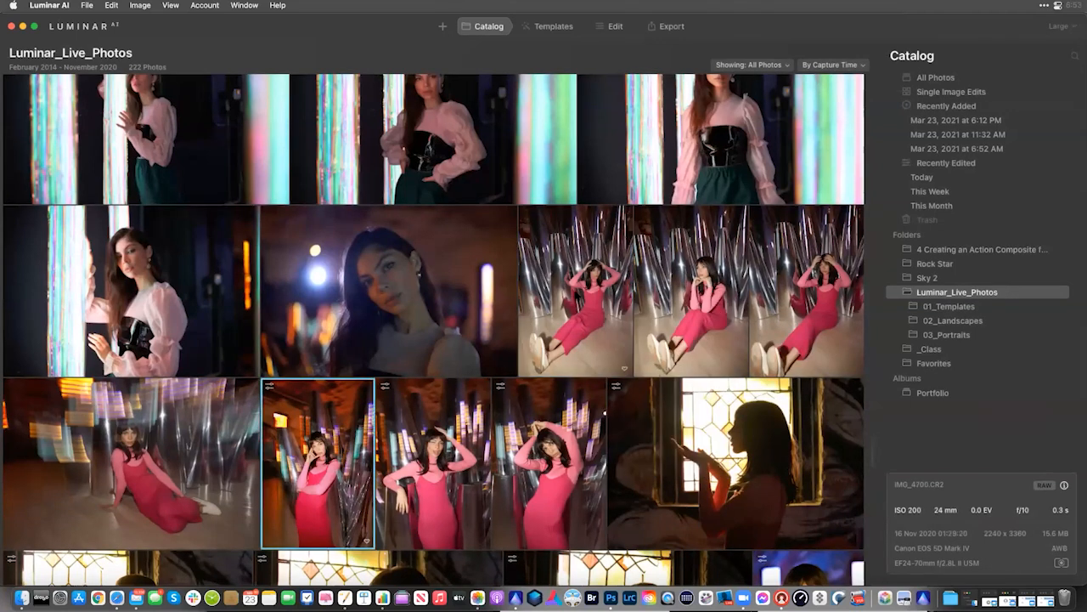
pyautogui.keyDown('shift'); pyautogui.click(579, 291); pyautogui.keyUp('shift')
pyautogui.rightClick(579, 290)
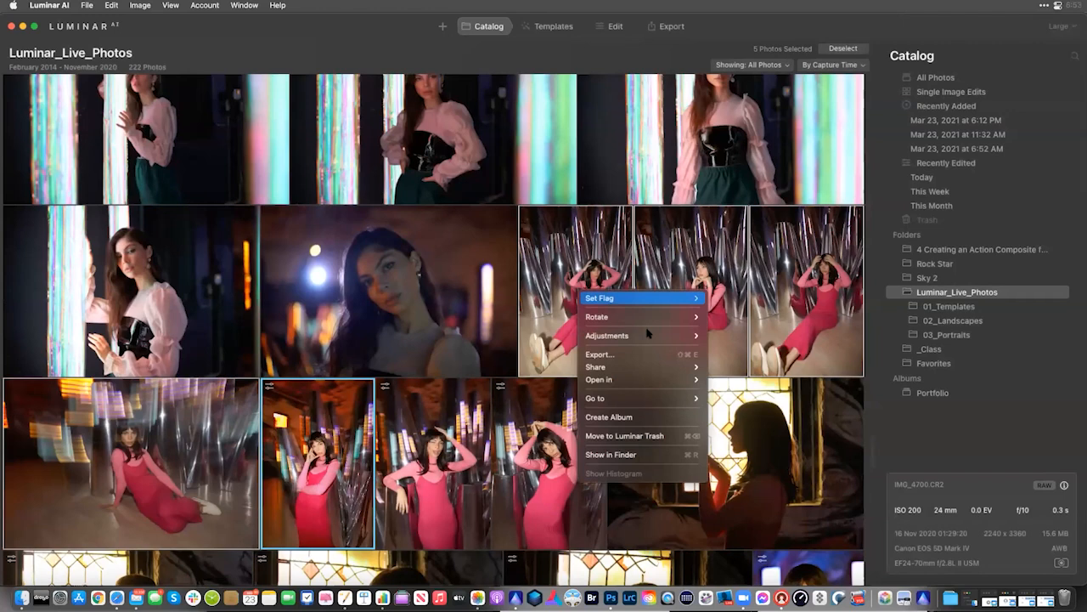
pyautogui.moveTo(645, 336)
pyautogui.click(749, 333)
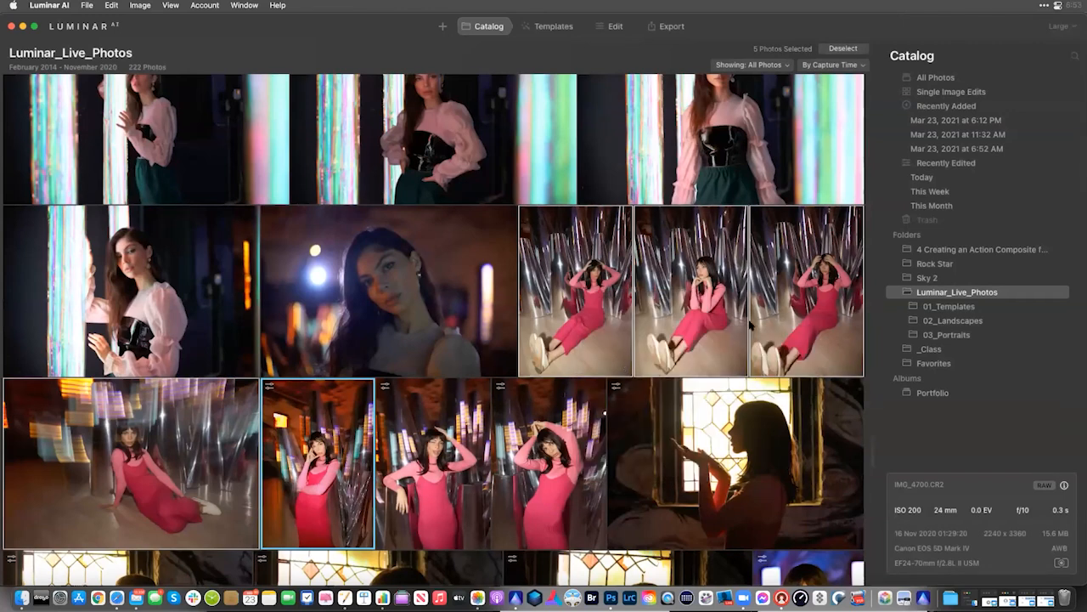
# Open the first seated red-dress photo, IMG_4595.CR2, from the catalog for editing
pyautogui.scroll(-3, 753, 325)
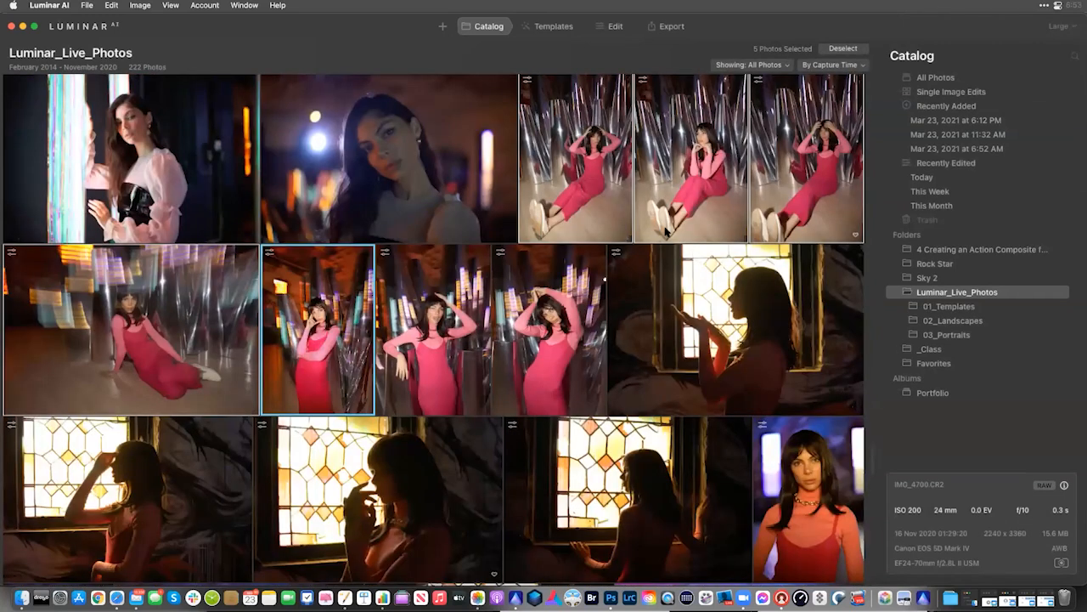
pyautogui.click(594, 180)
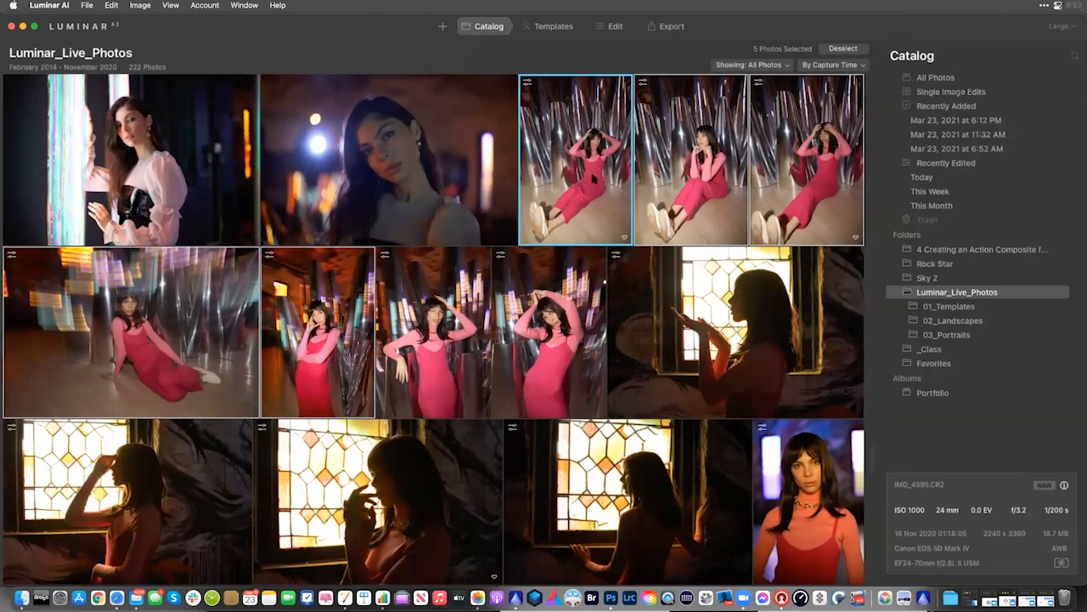
pyautogui.doubleClick(594, 180)
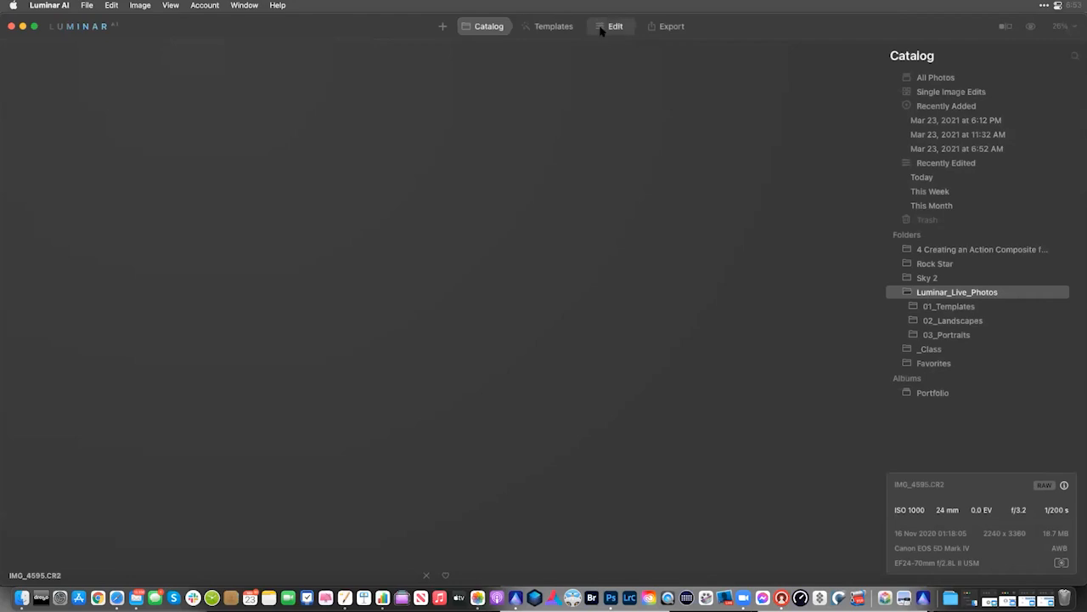
pyautogui.click(603, 28)
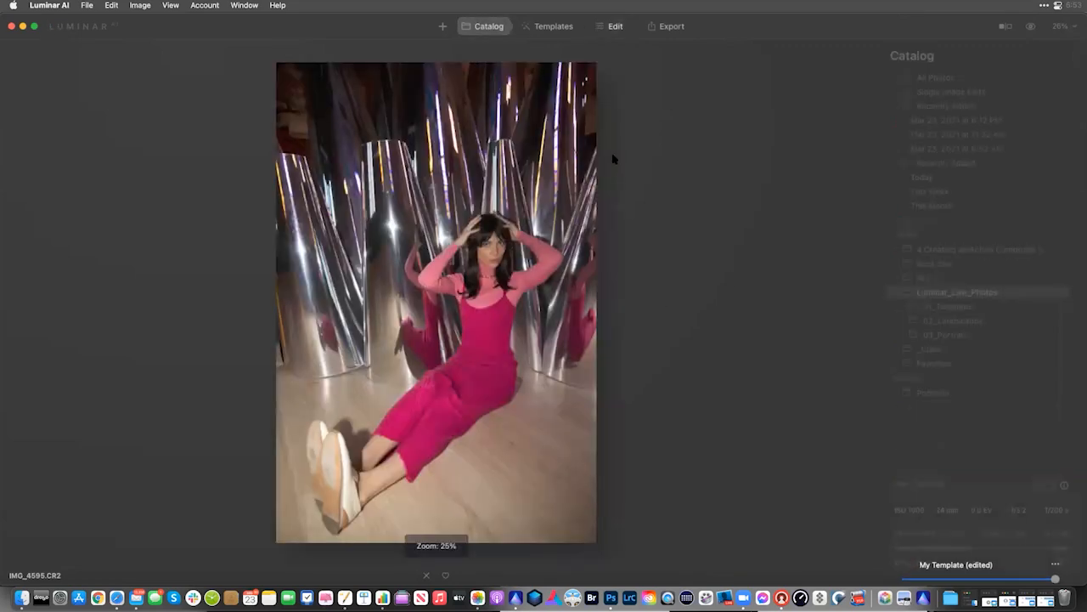
pyautogui.press('space')
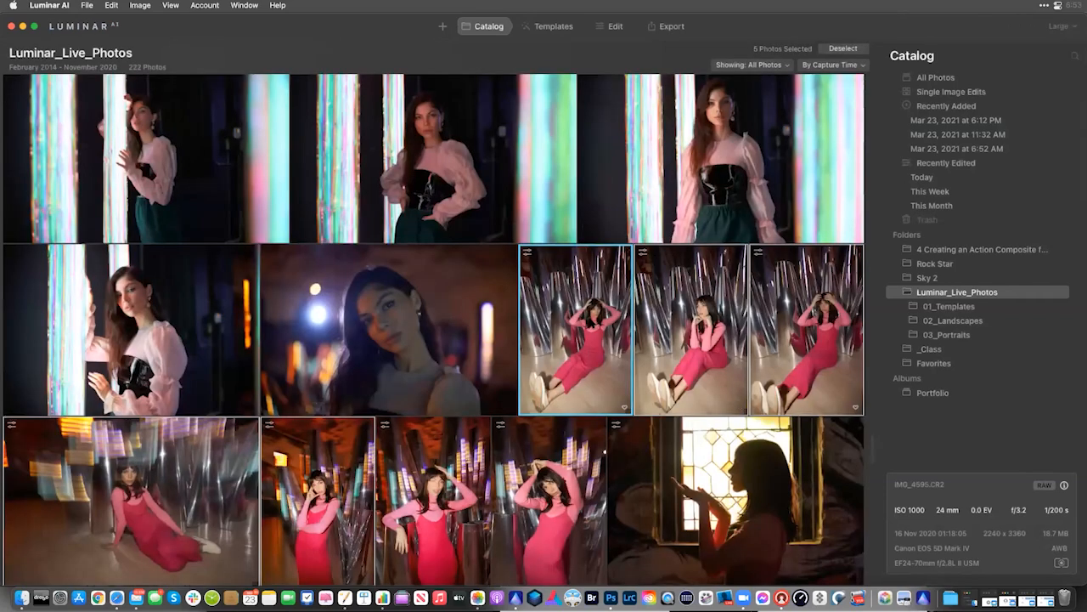
pyautogui.doubleClick(591, 322)
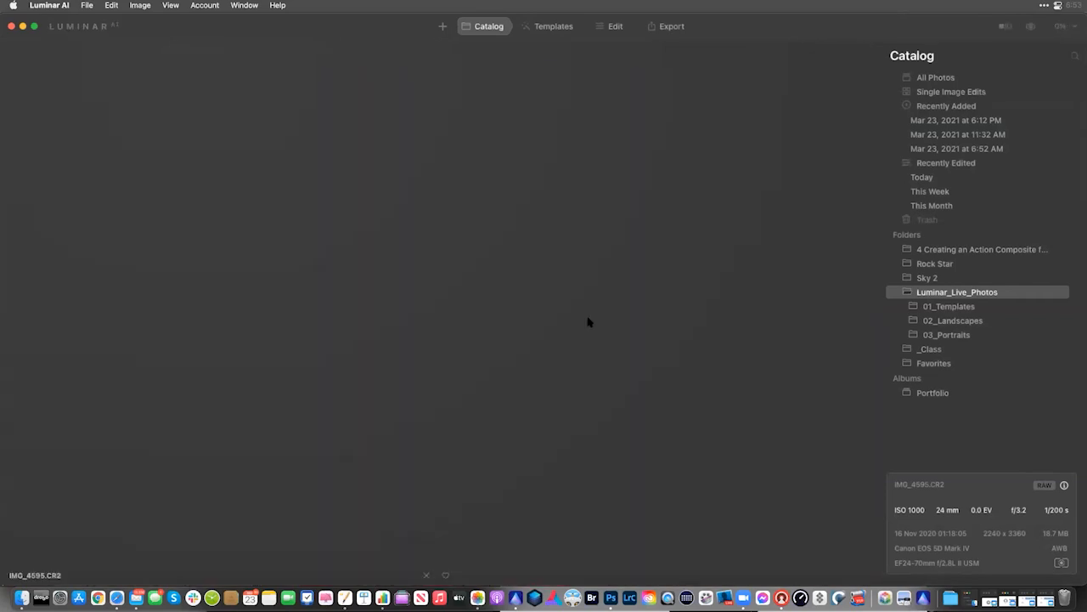
pyautogui.click(616, 28)
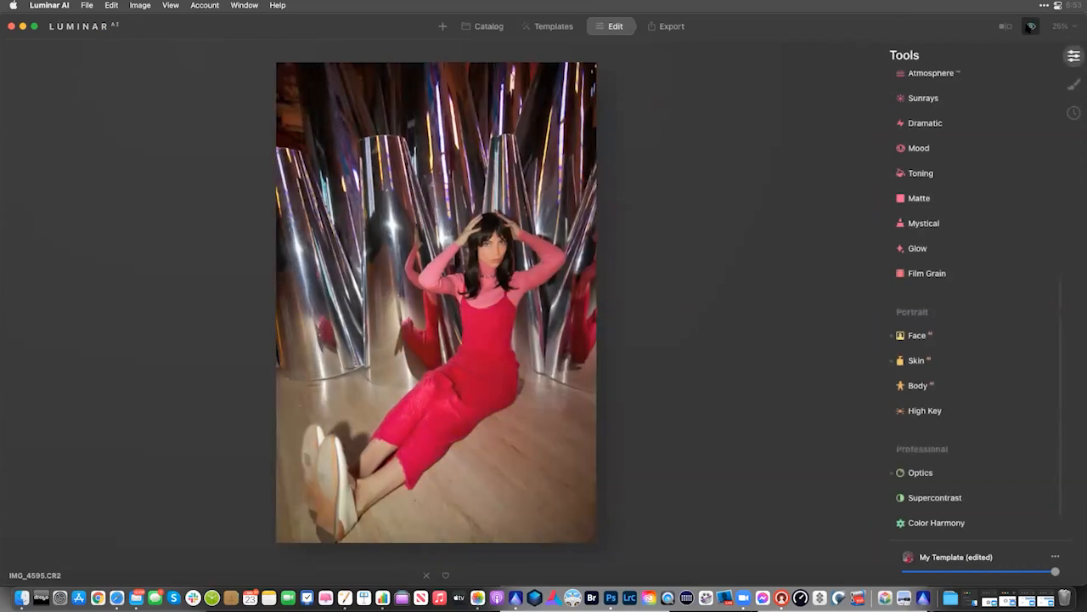
# Compare the seated photo repeatedly with and without its synced adjustments, leaving the edited version shown
pyautogui.click(1031, 26)
pyautogui.click(1031, 26)
pyautogui.click(1031, 26)
pyautogui.click(1031, 27)
pyautogui.click(1031, 26)
pyautogui.click(1031, 26)
pyautogui.click(1031, 27)
pyautogui.click(1031, 27)
pyautogui.click(1031, 27)
pyautogui.click(1031, 27)
pyautogui.click(1030, 26)
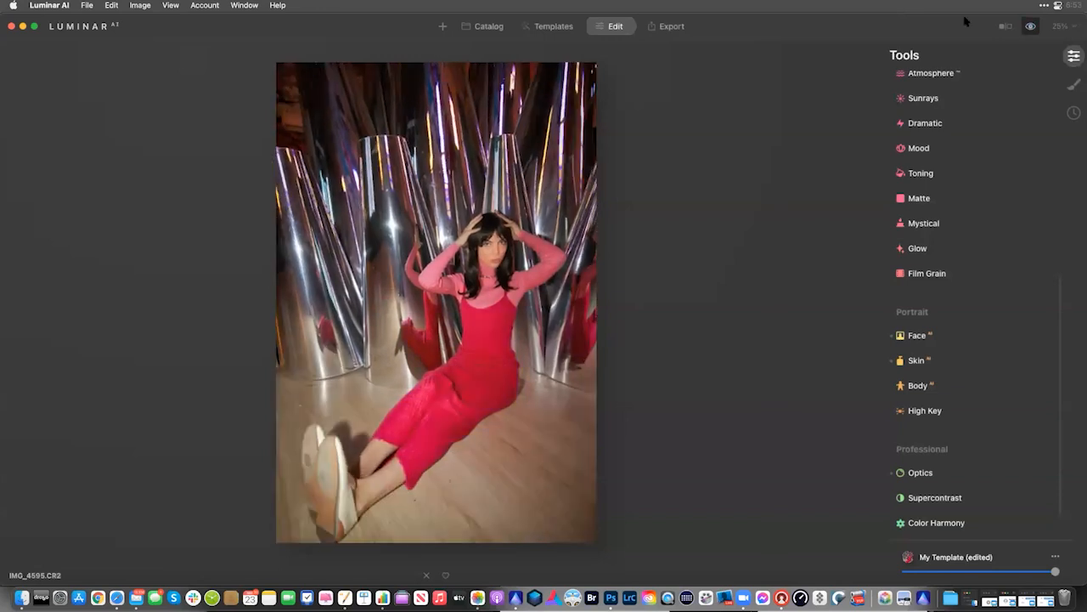
# Open the frontal red-dress portrait IMG_4896.CR2 from the catalog for editing and lower its applied template's overall strength to roughly two thirds
pyautogui.click(485, 26)
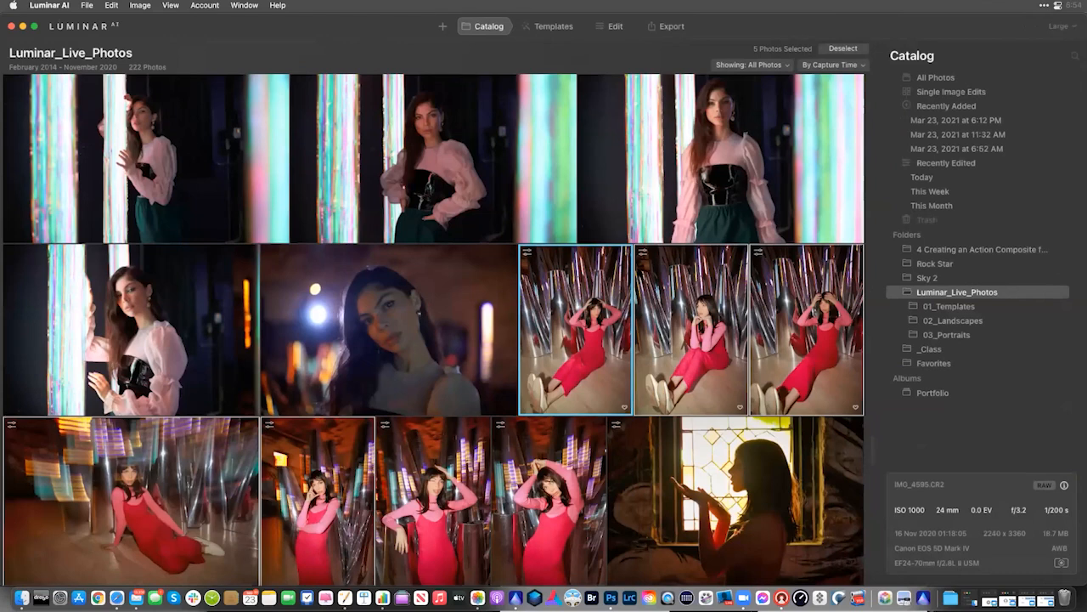
pyautogui.scroll(-3, 434, 329)
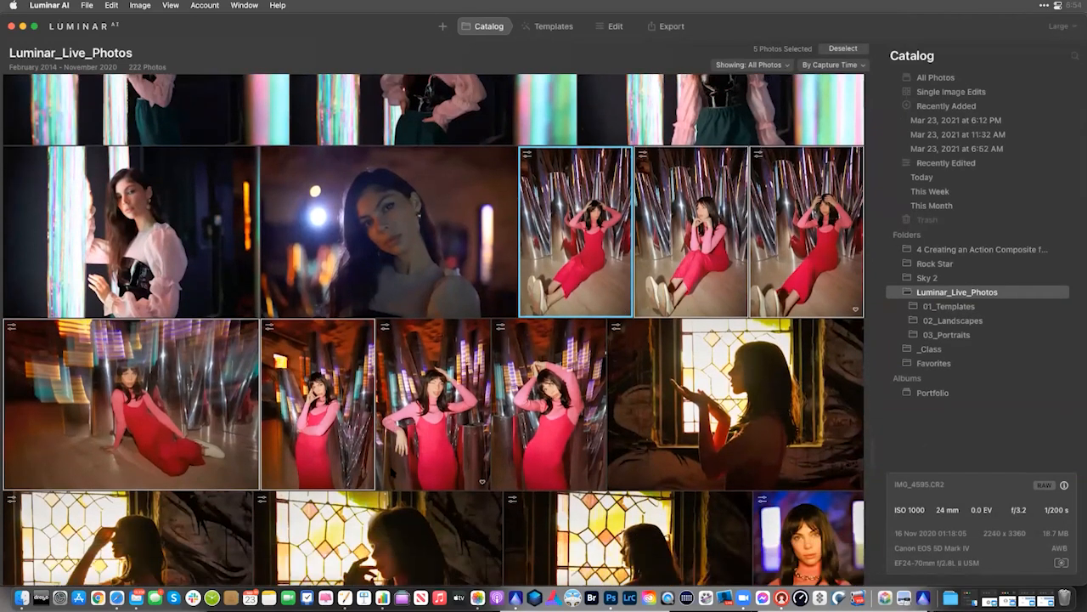
pyautogui.scroll(-3, 434, 330)
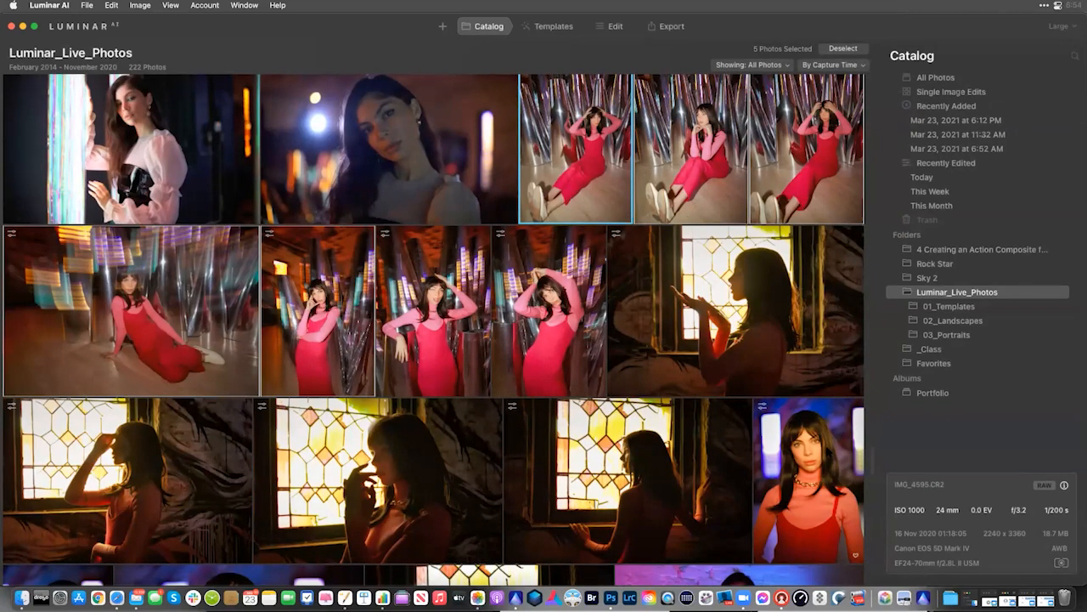
pyautogui.click(828, 444)
pyautogui.press('space')
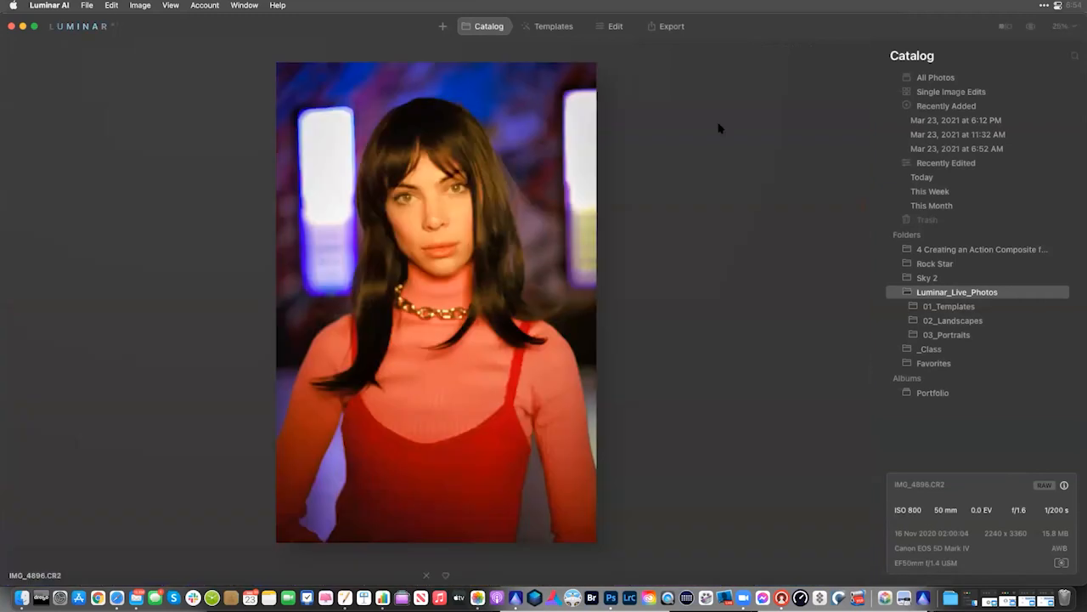
pyautogui.click(616, 27)
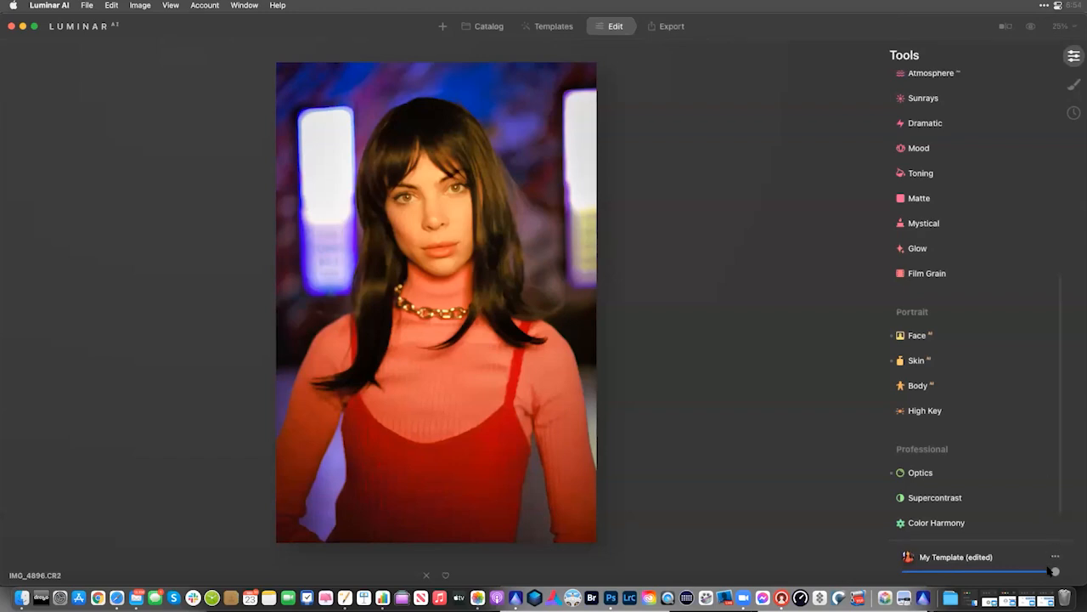
pyautogui.moveTo(1055, 574); pyautogui.dragTo(1001, 600)
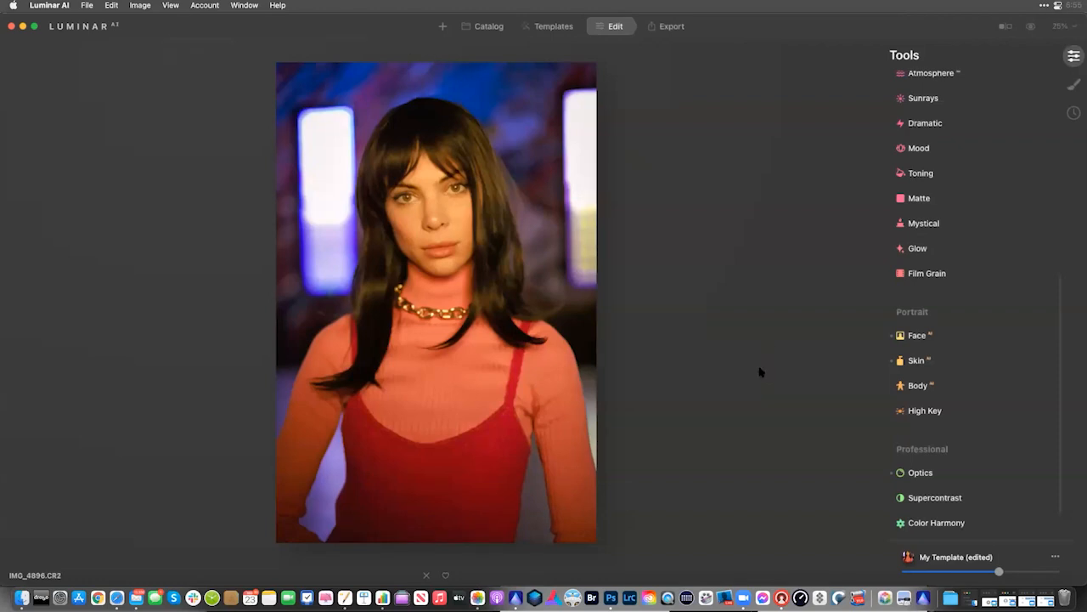
# Switch to Pages to view the document with the marketplace coupon and the LUT and texture download links
pyautogui.press('super+Tab')
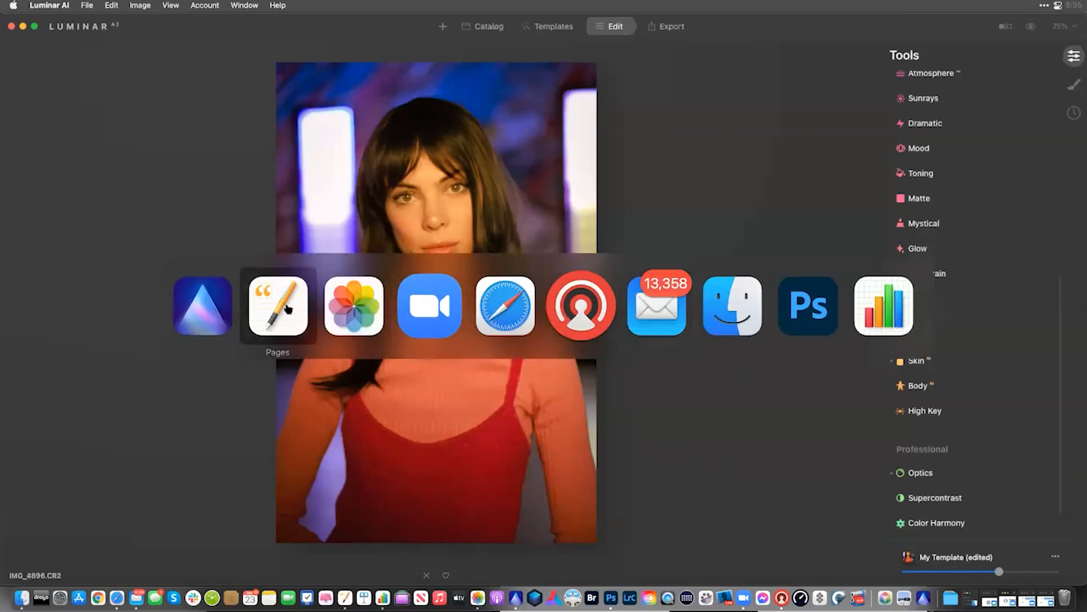
pyautogui.click(291, 297)
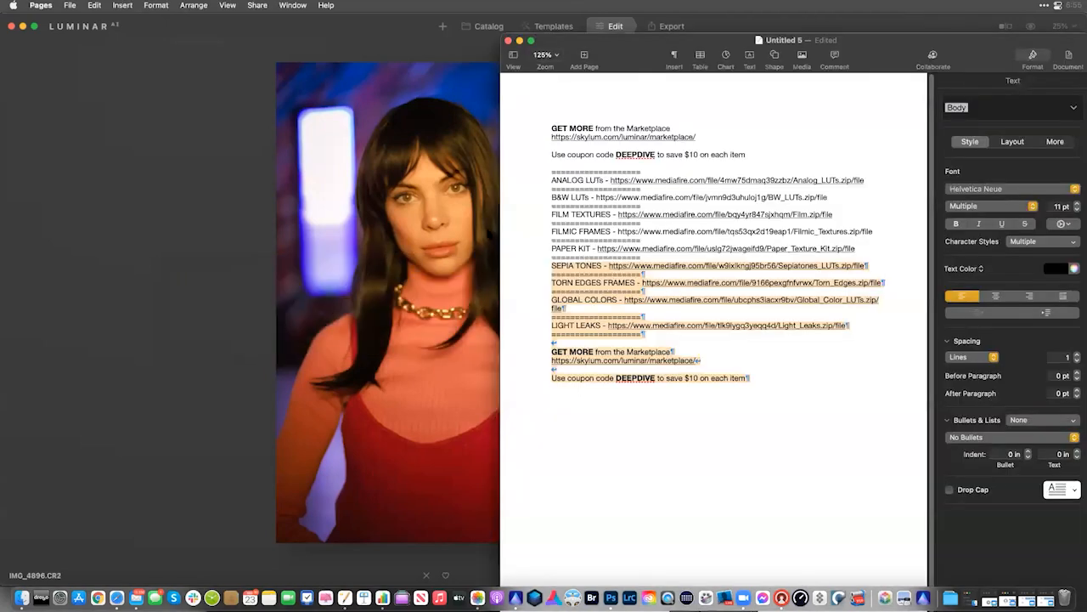